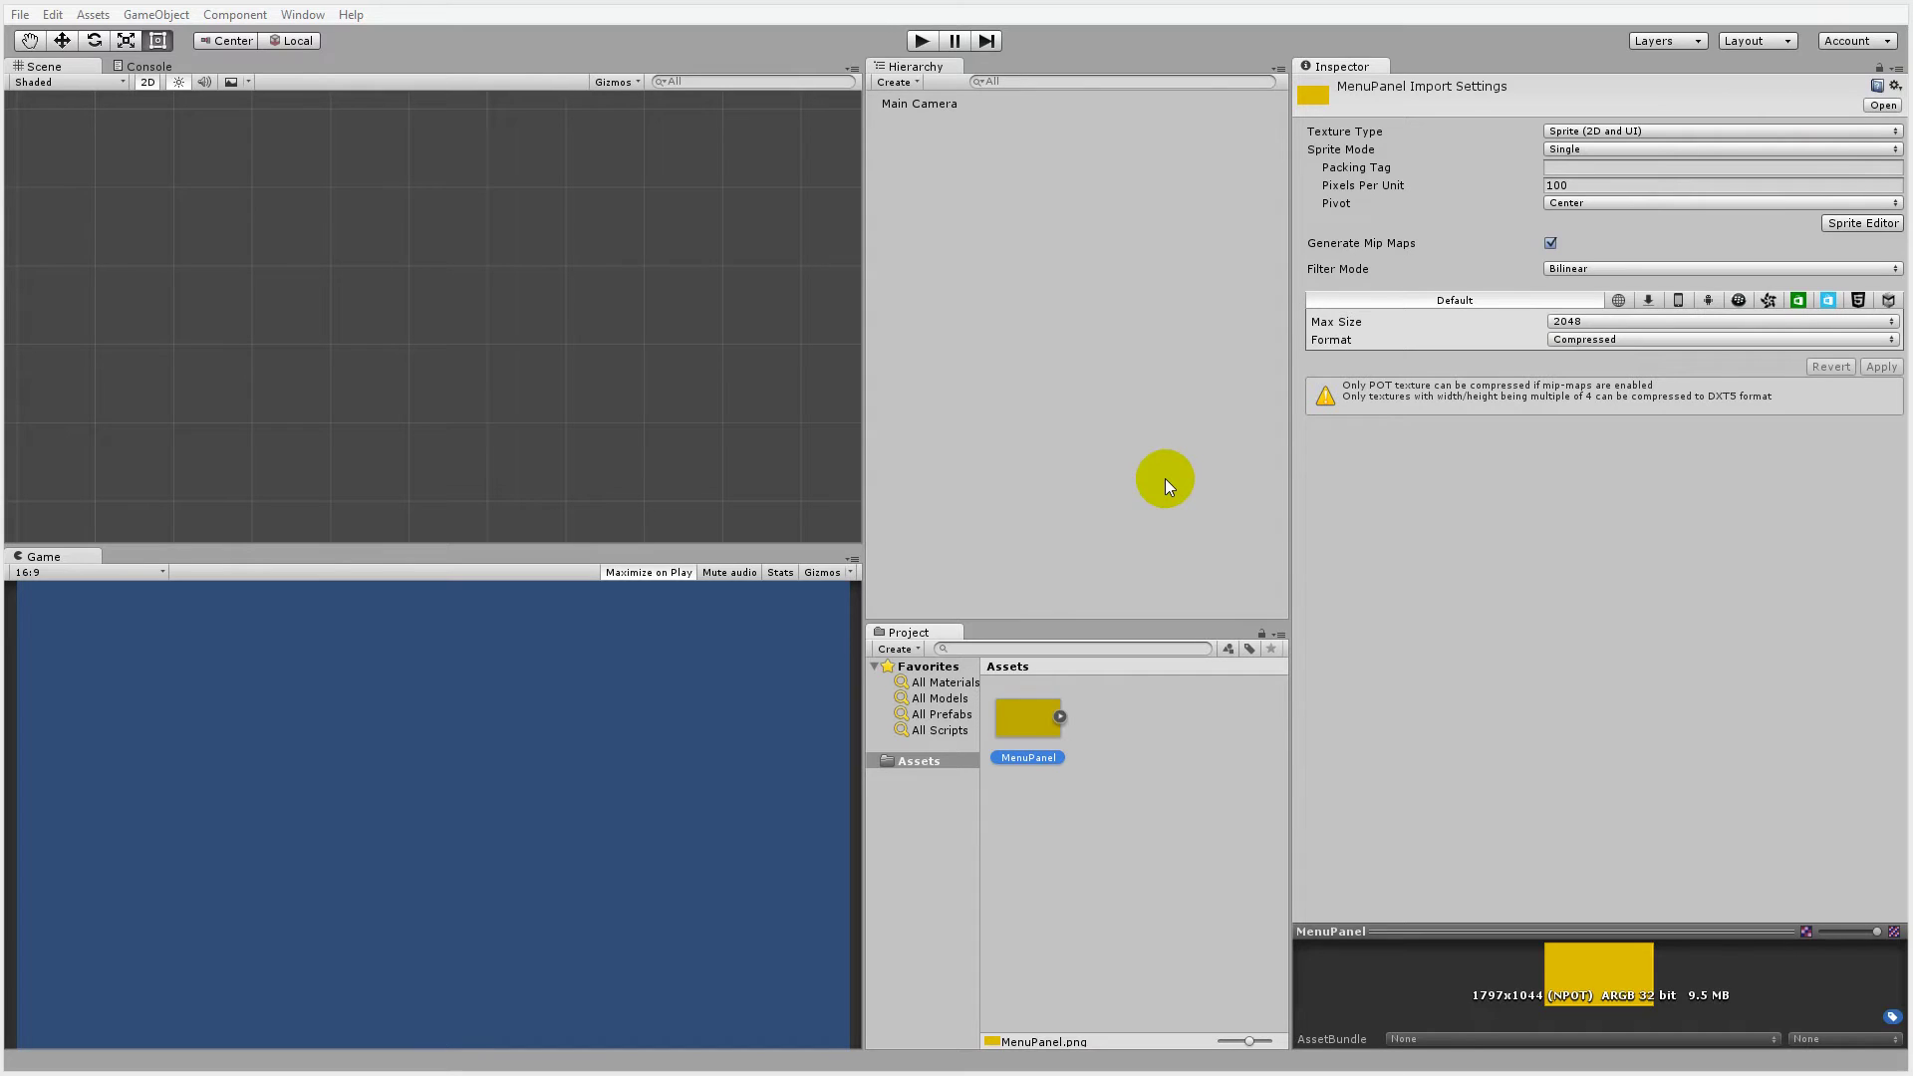
Step: Inspect the MenuPanel image enlarged in the photo viewer, close it and select the MenuPanel asset to view its import settings
{"action": "left_click", "coordinate": [1124, 927]}
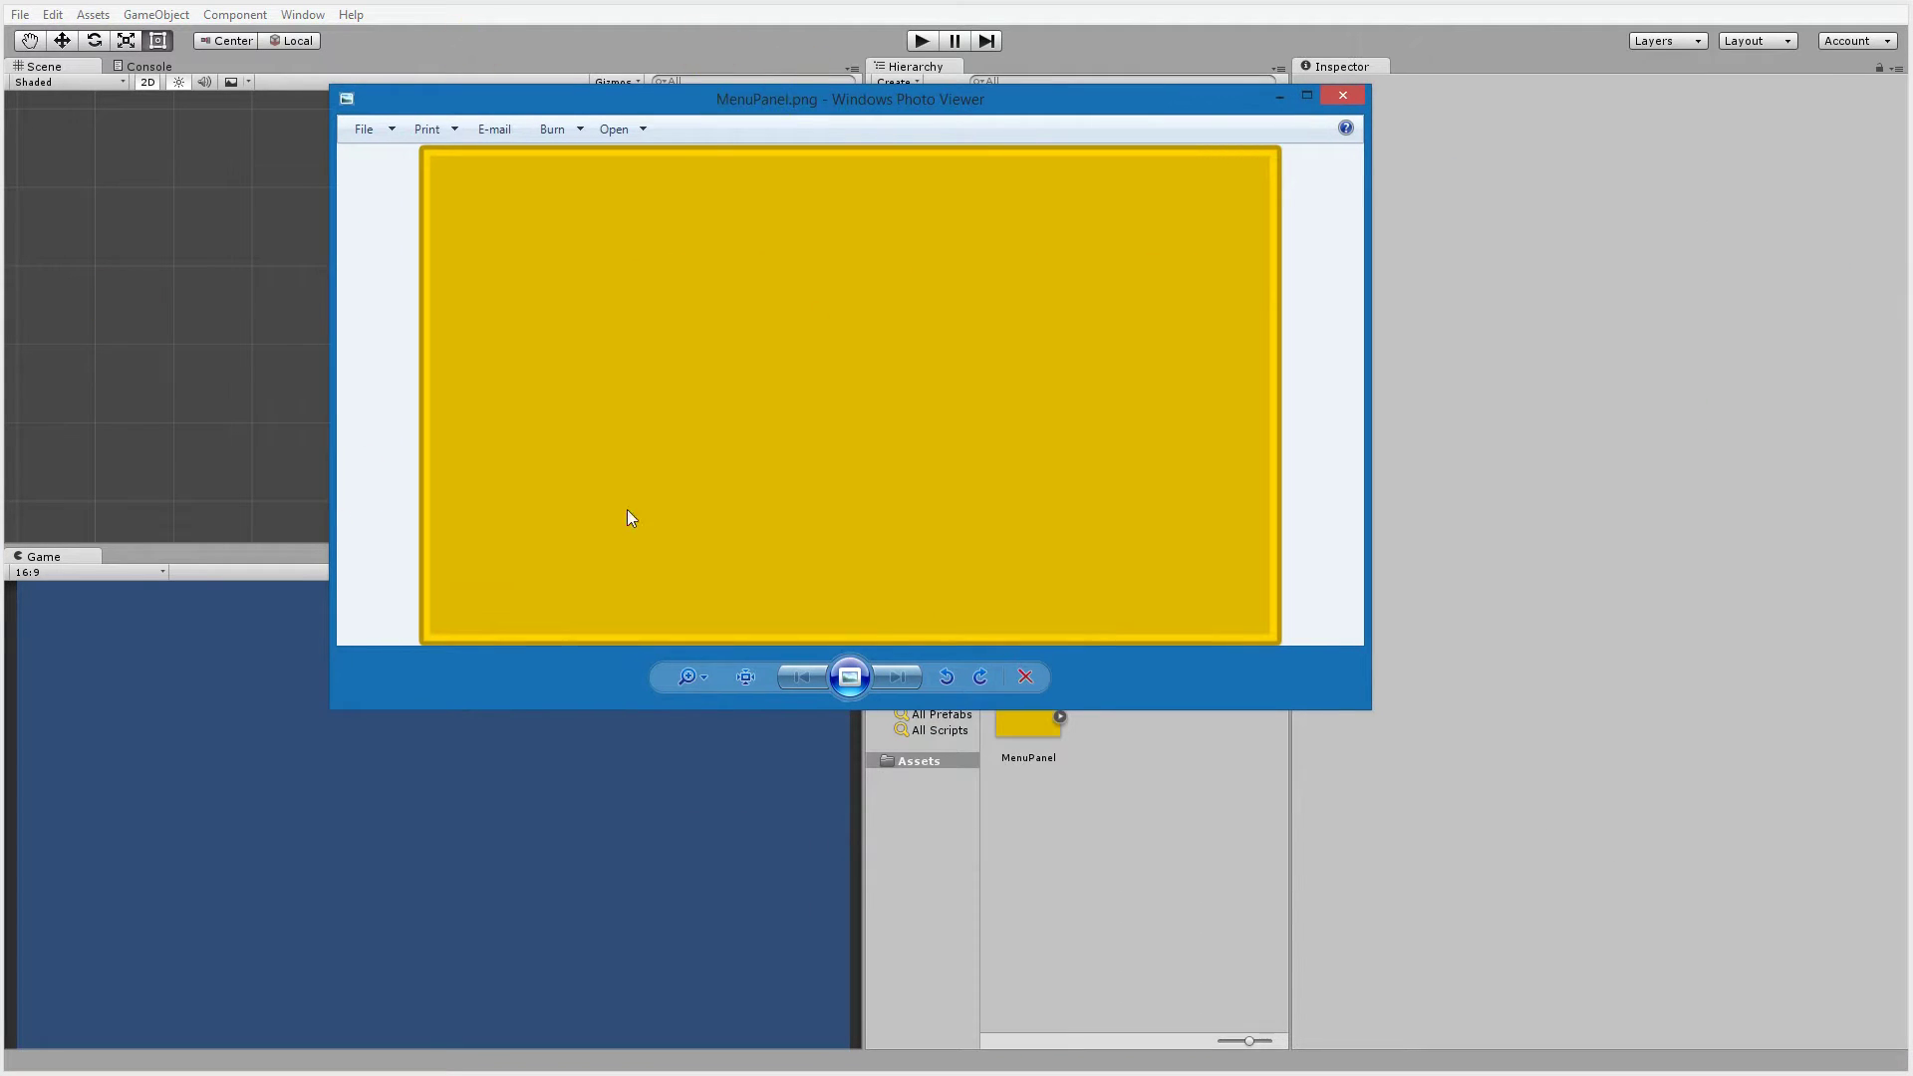
{"action": "left_click_drag", "start_coordinate": [1365, 708], "coordinate": [1698, 938]}
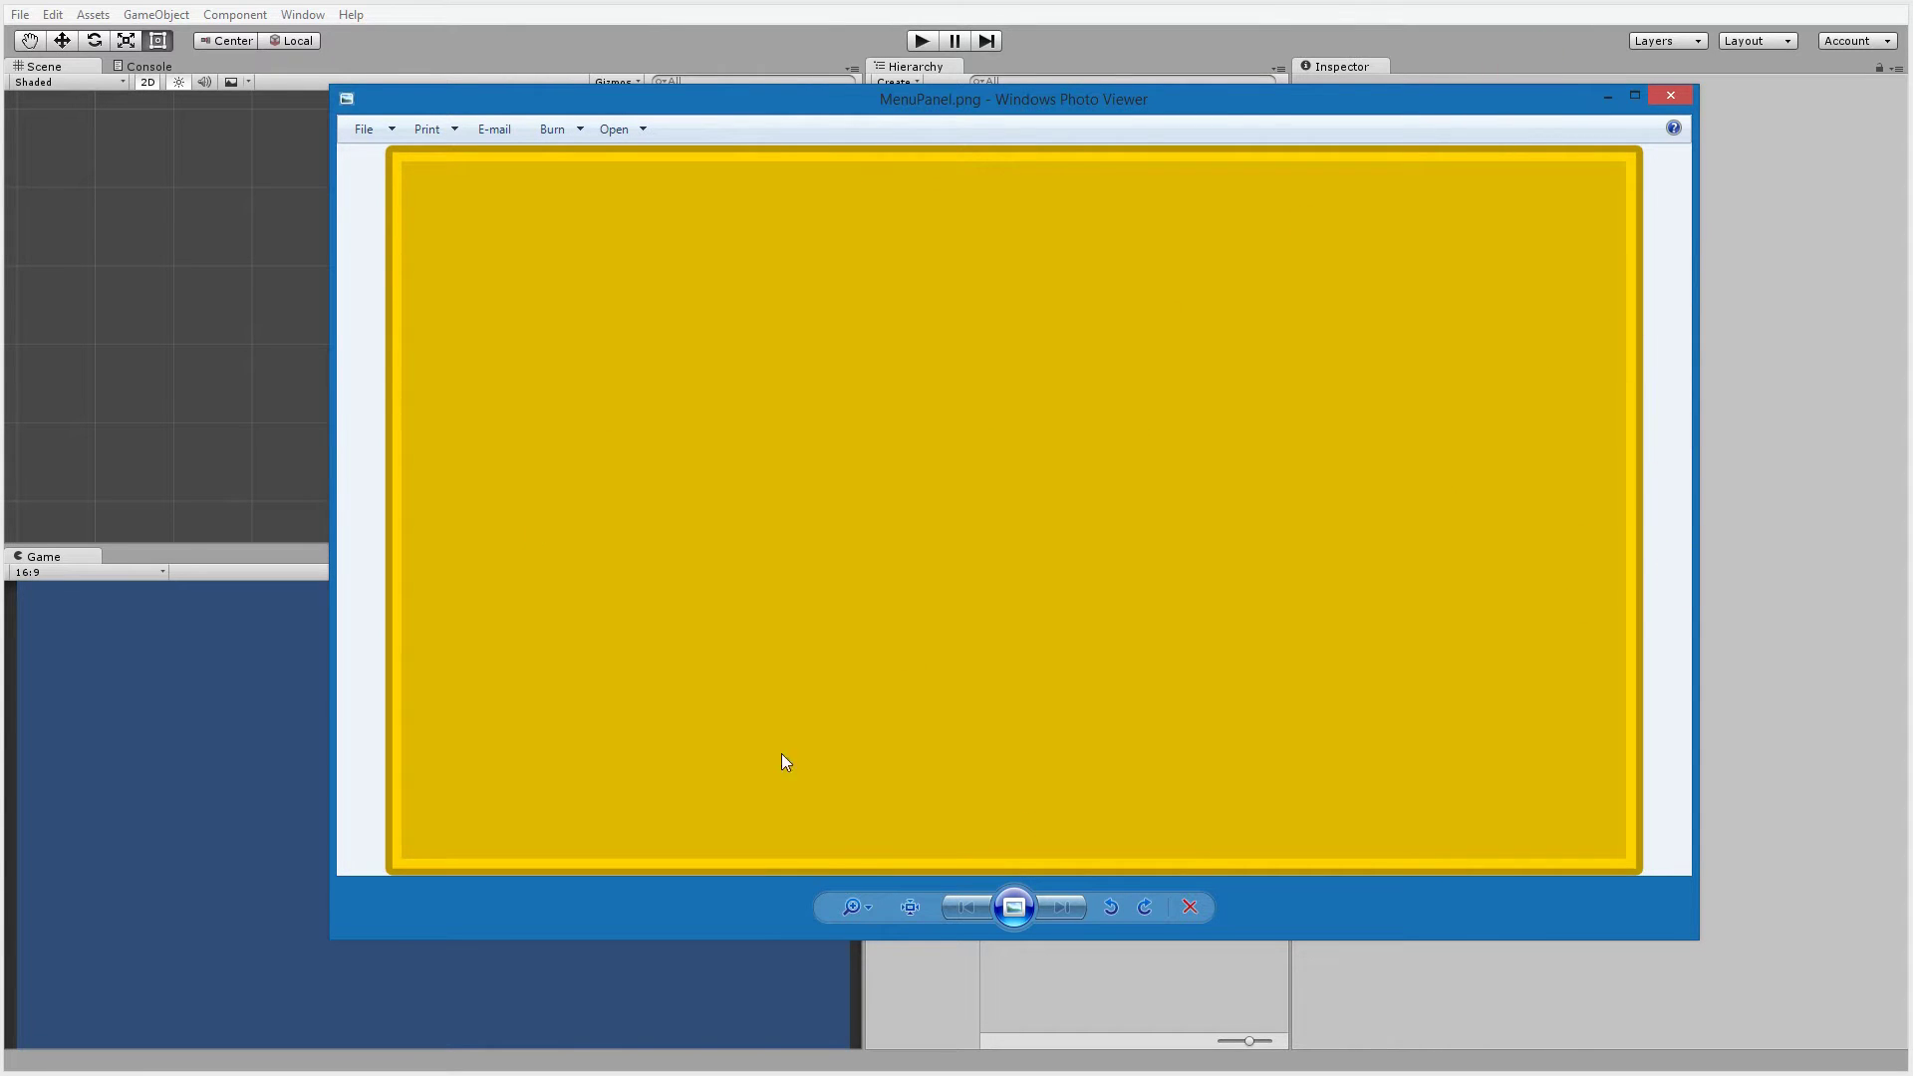
{"action": "left_click", "coordinate": [1676, 93]}
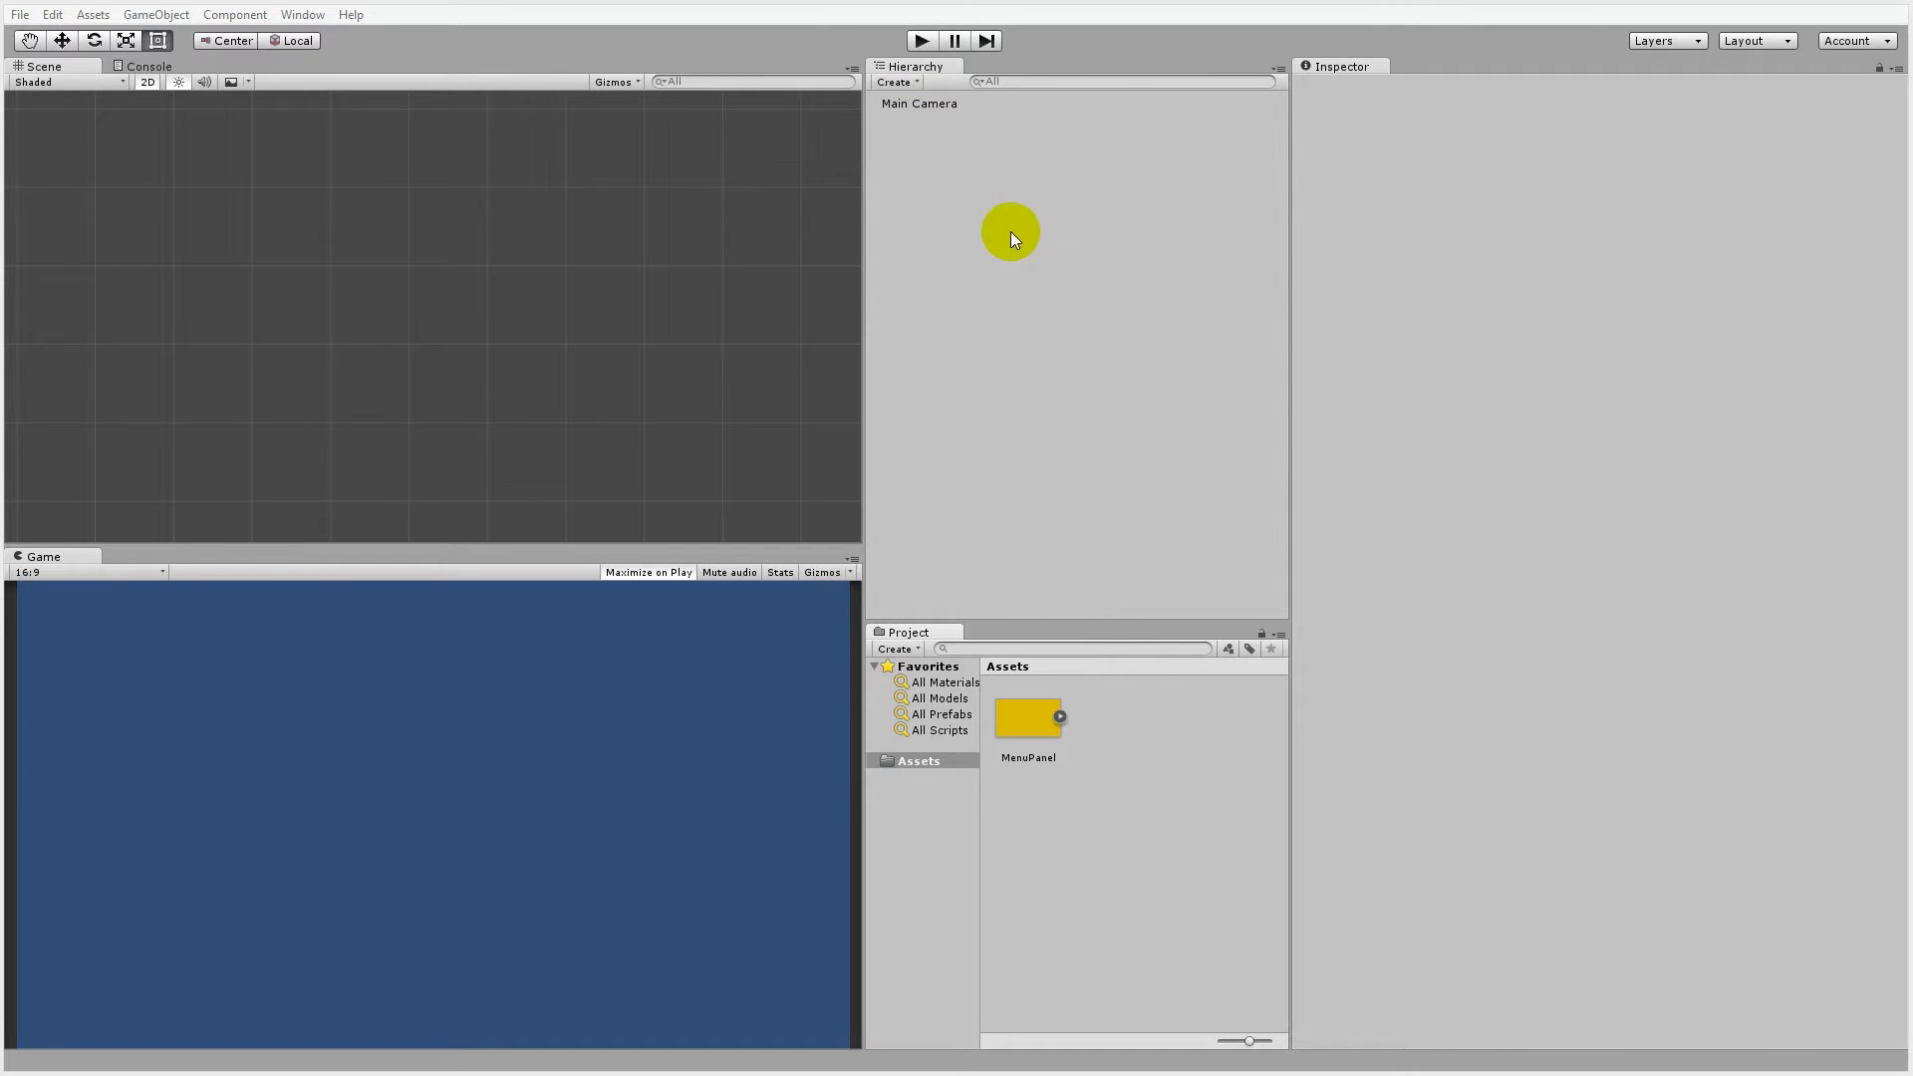
{"action": "left_click", "coordinate": [1029, 722]}
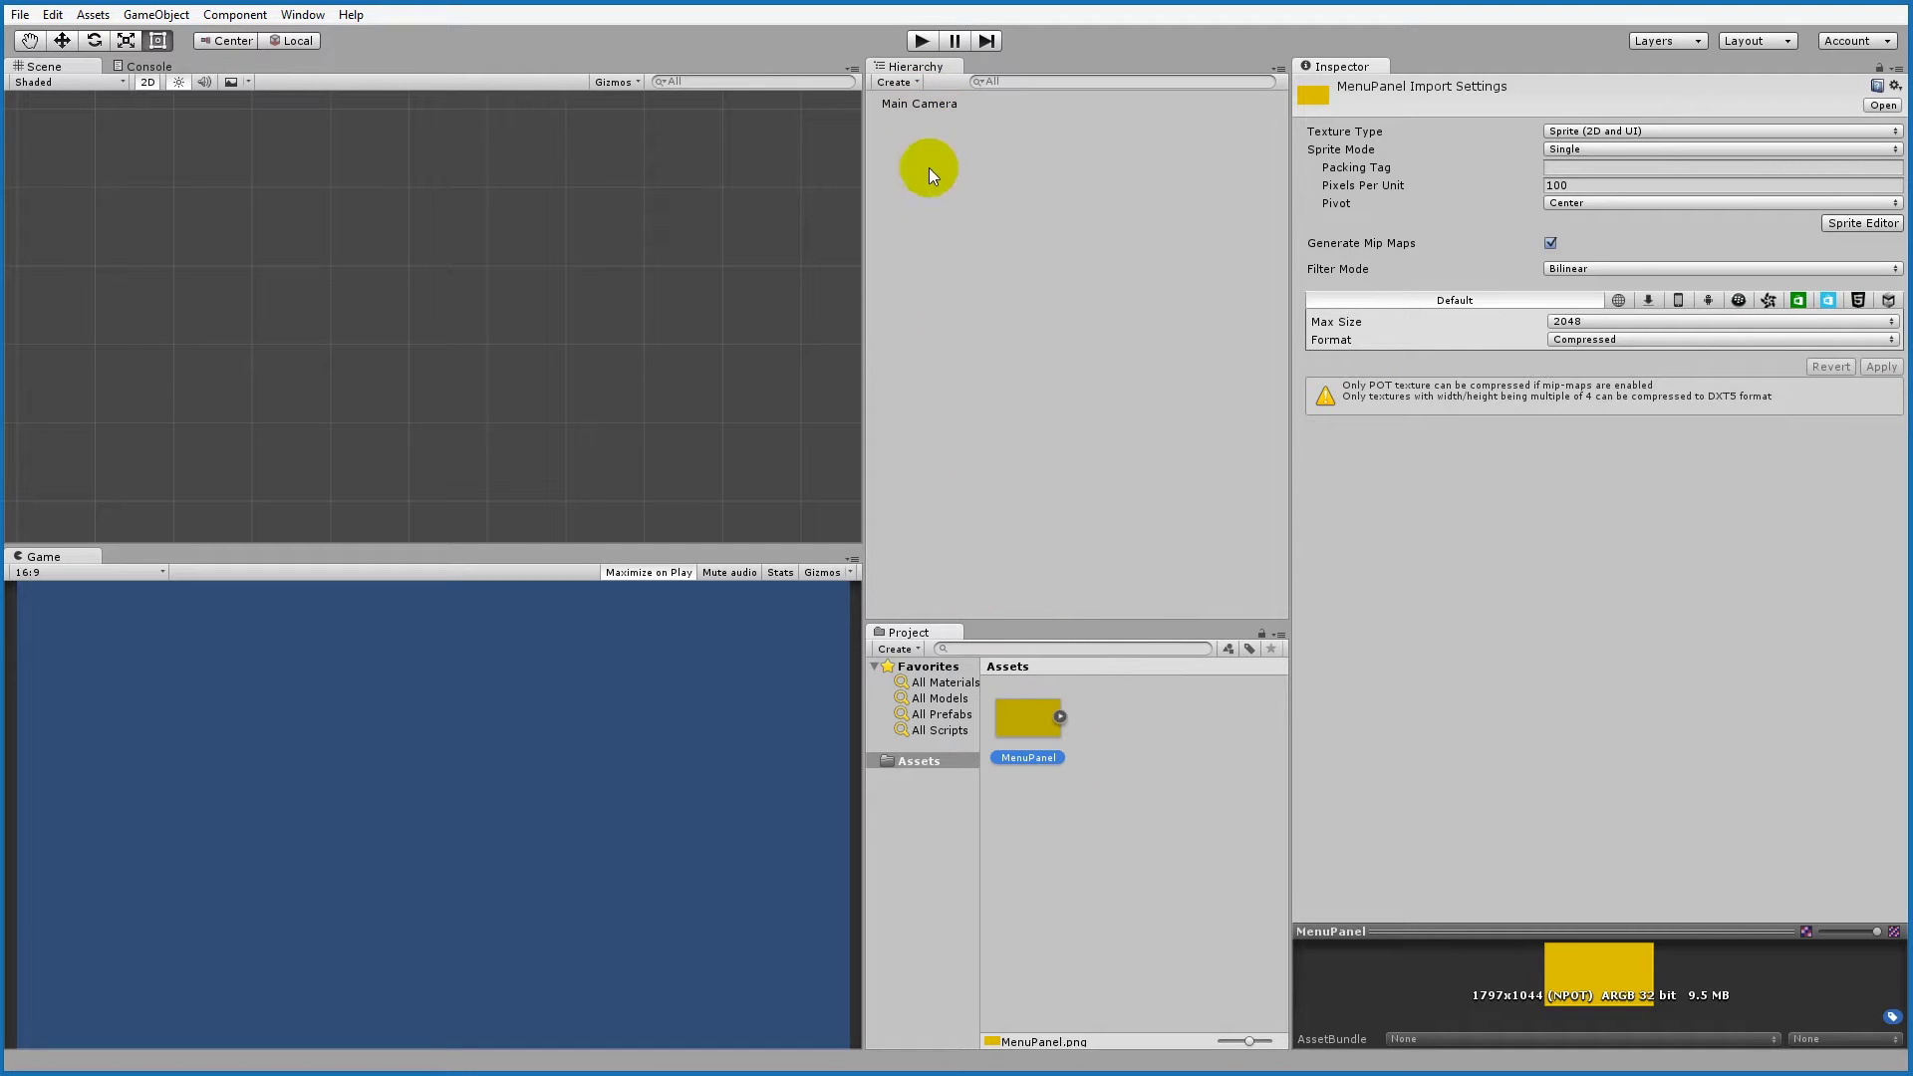
Step: Create a UI Image object in the scene hierarchy
{"action": "left_click", "coordinate": [897, 81]}
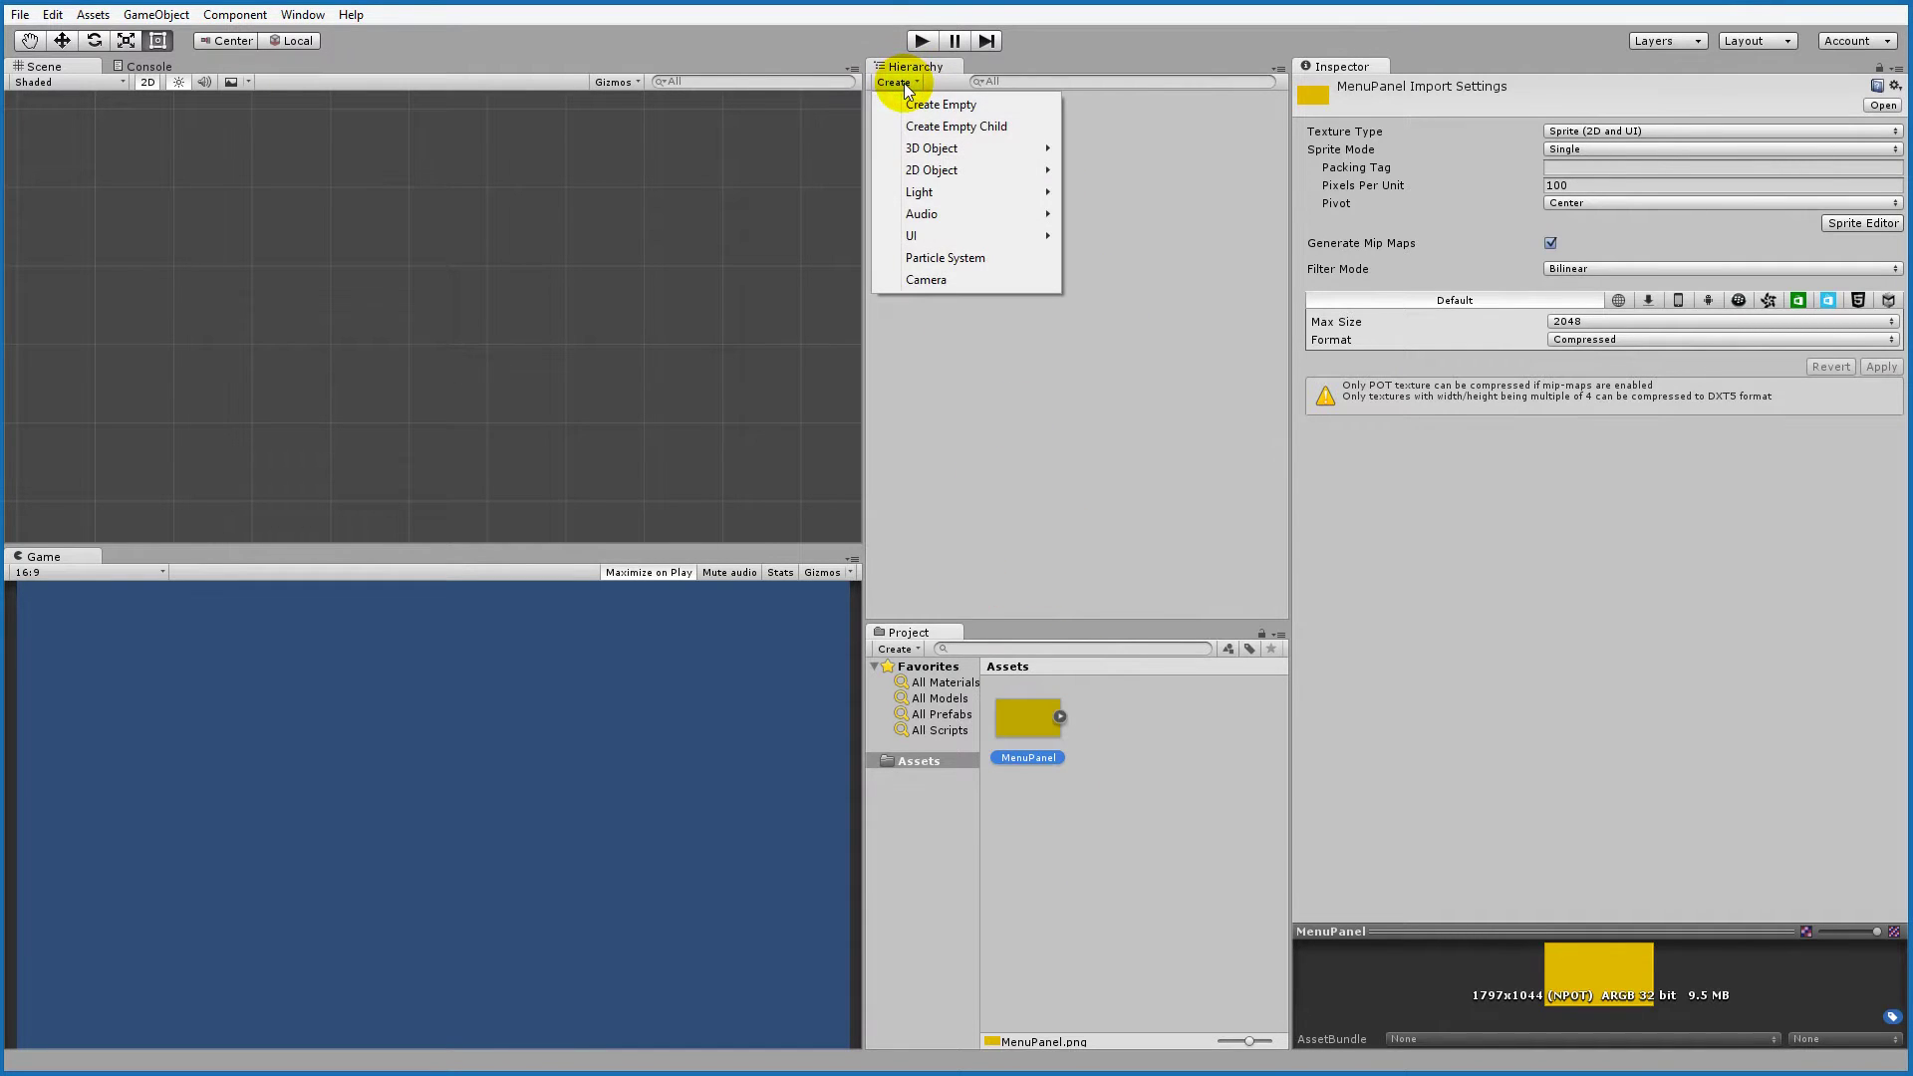
{"action": "mouse_move", "coordinate": [983, 237]}
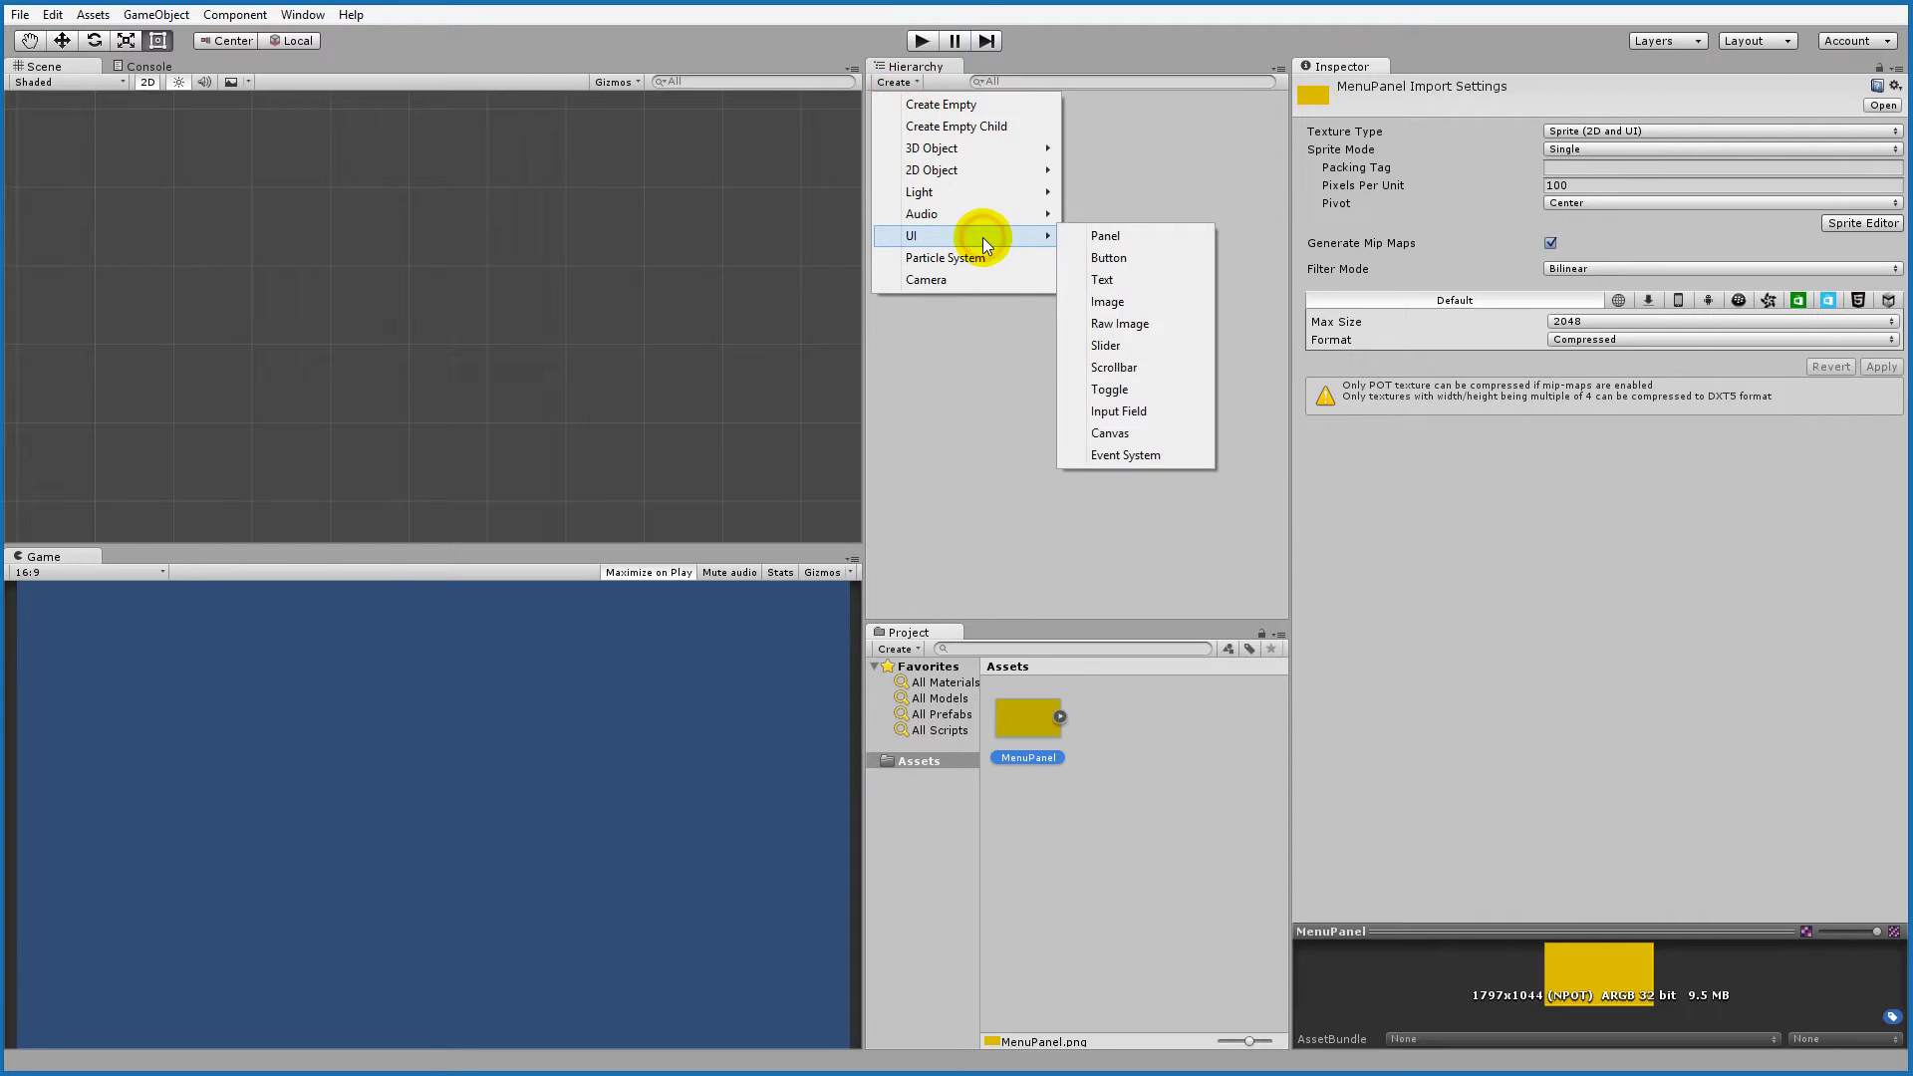
{"action": "left_click", "coordinate": [1135, 305]}
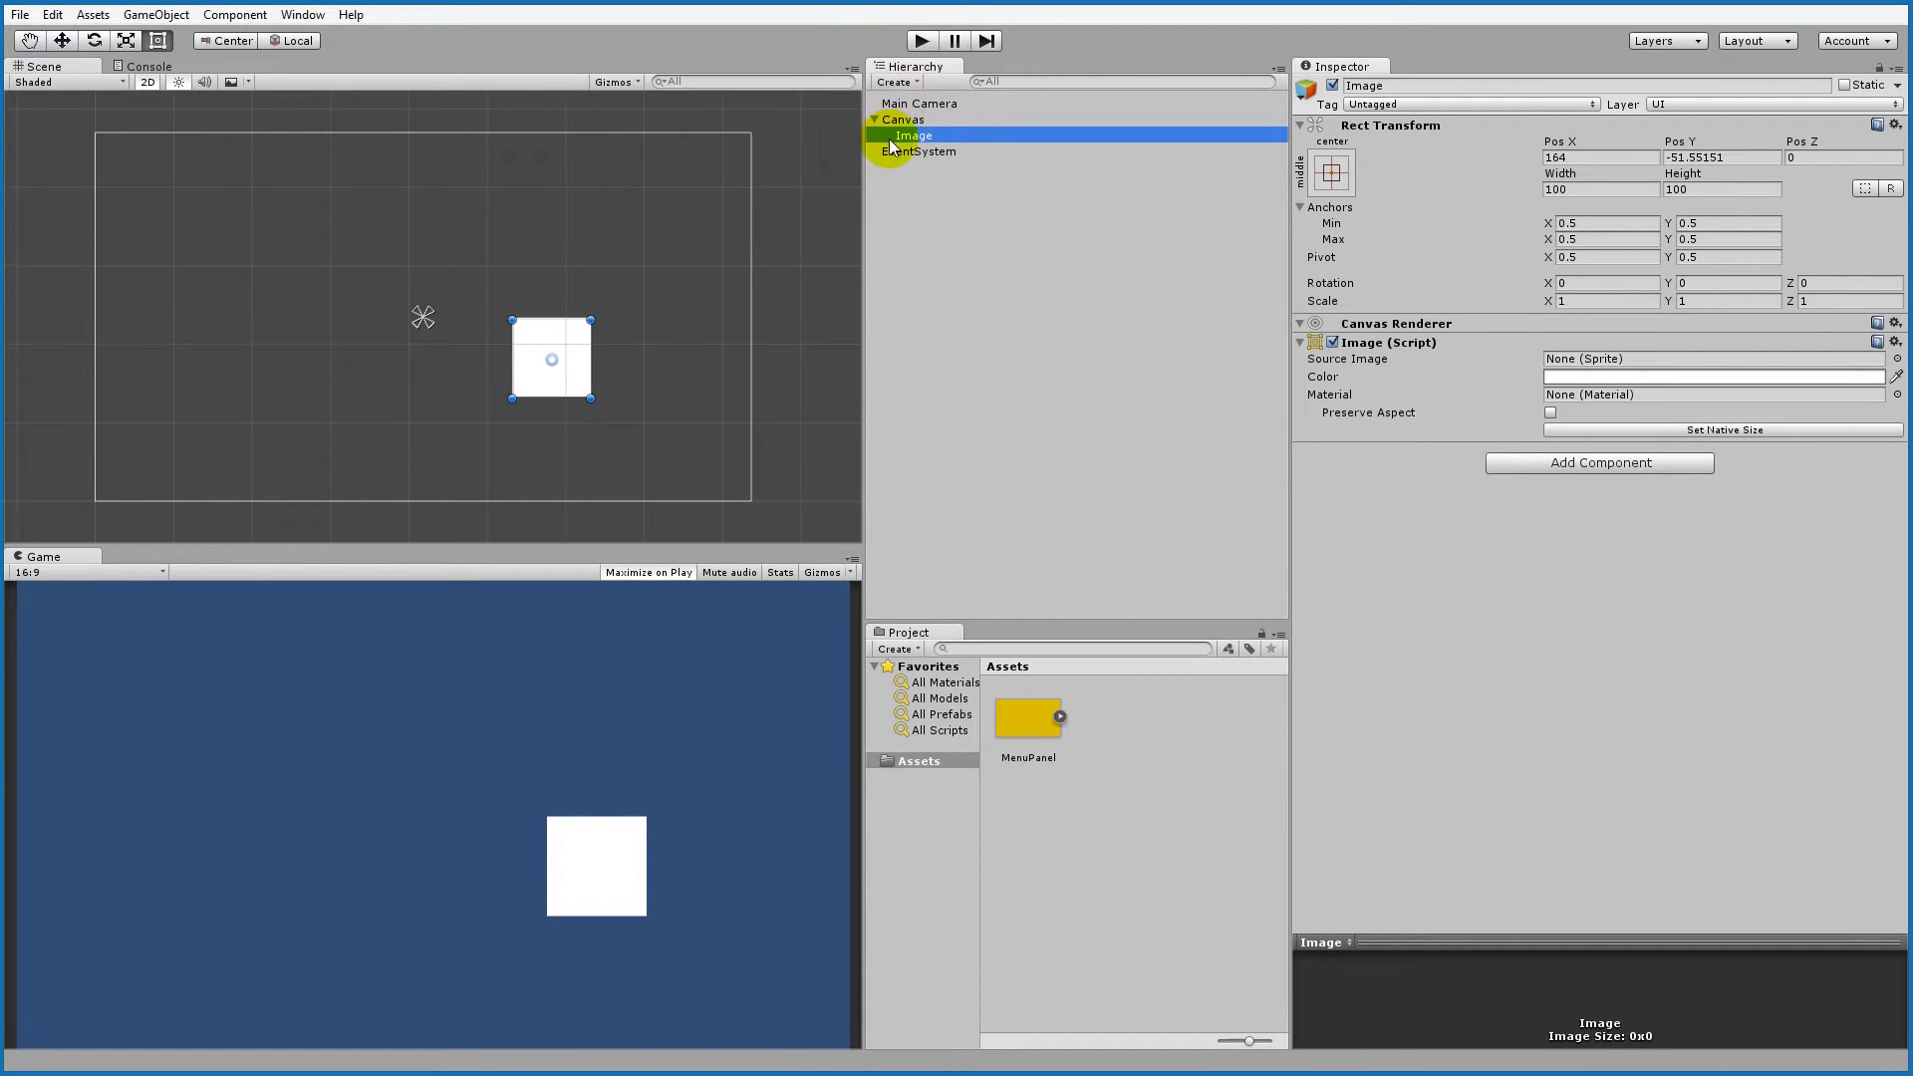
{"action": "mouse_move", "coordinate": [910, 133]}
{"action": "left_mouse_down"}
{"action": "mouse_move", "coordinate": [910, 112]}
{"action": "mouse_move", "coordinate": [903, 135]}
{"action": "left_mouse_up"}
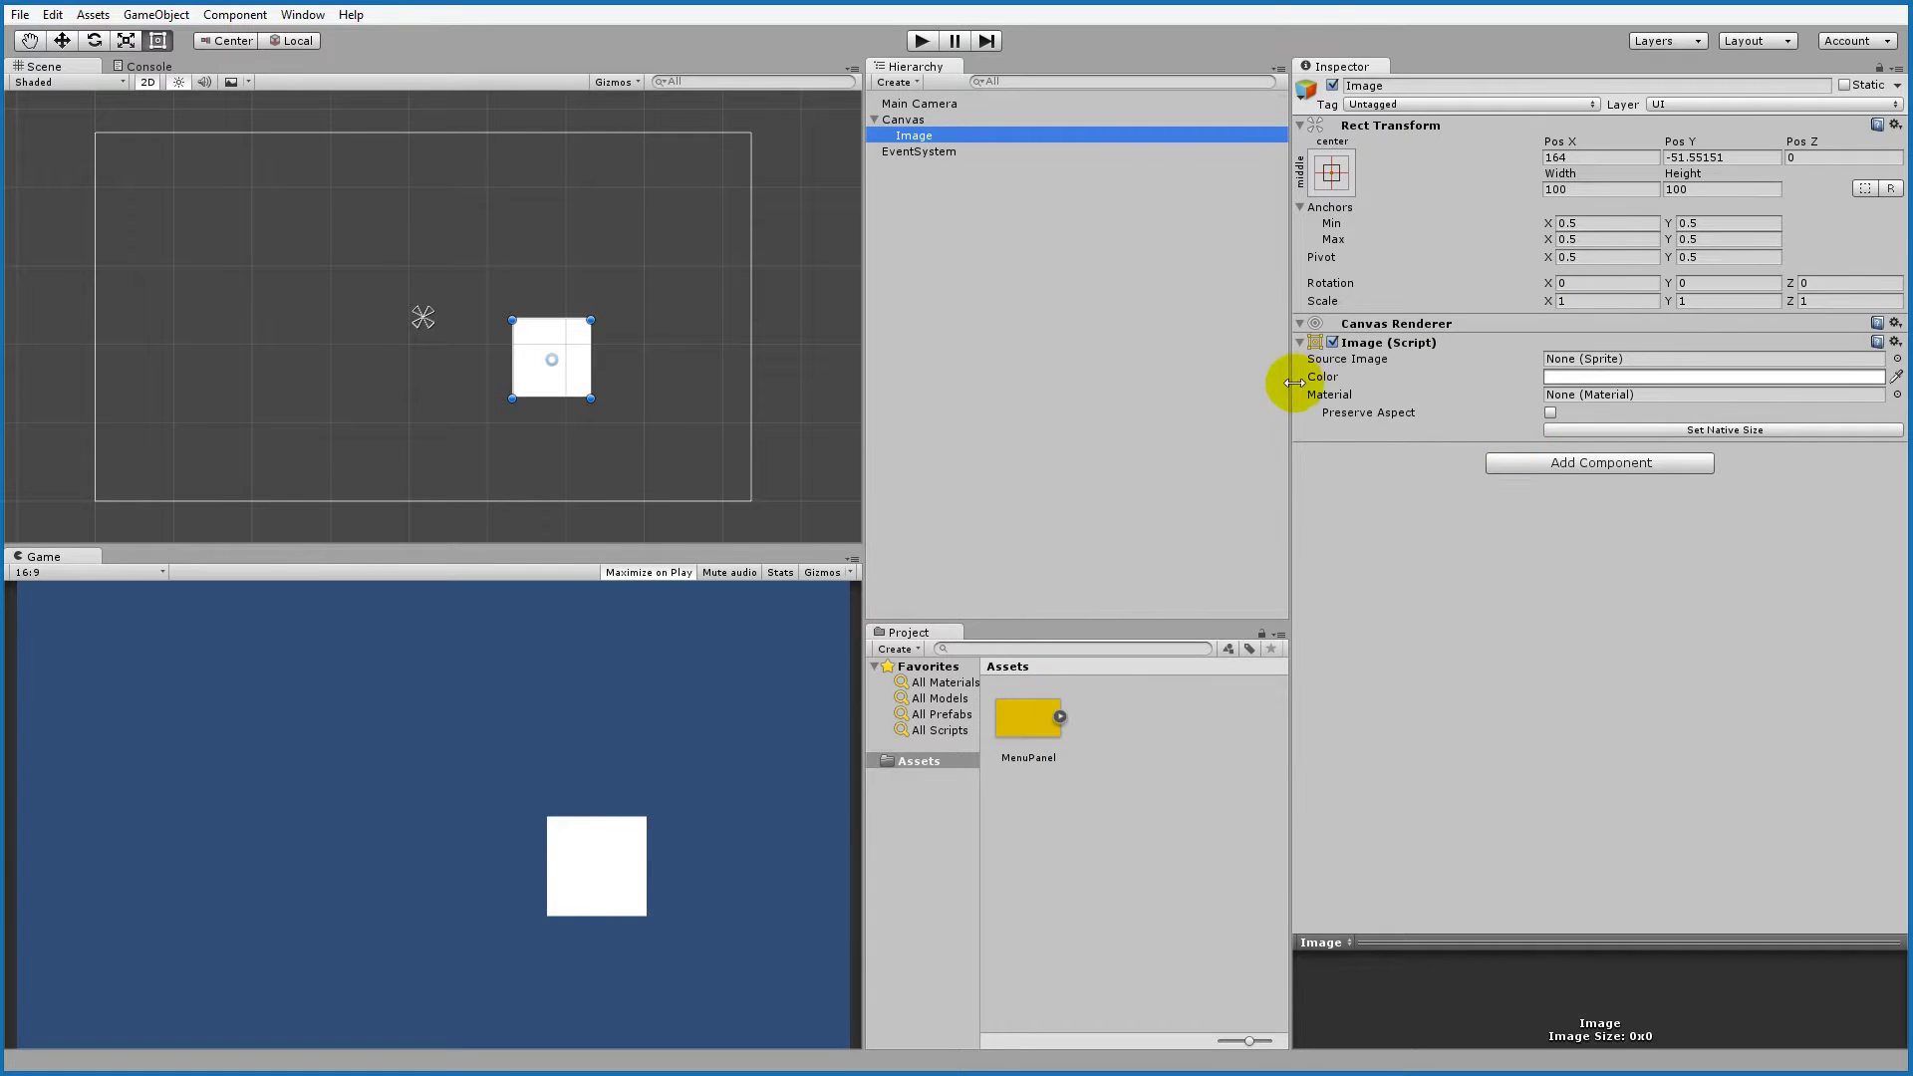
{"action": "left_click", "coordinate": [1621, 376]}
{"action": "left_click_drag", "start_coordinate": [45, 157], "coordinate": [26, 34]}
{"action": "left_click", "coordinate": [995, 475]}
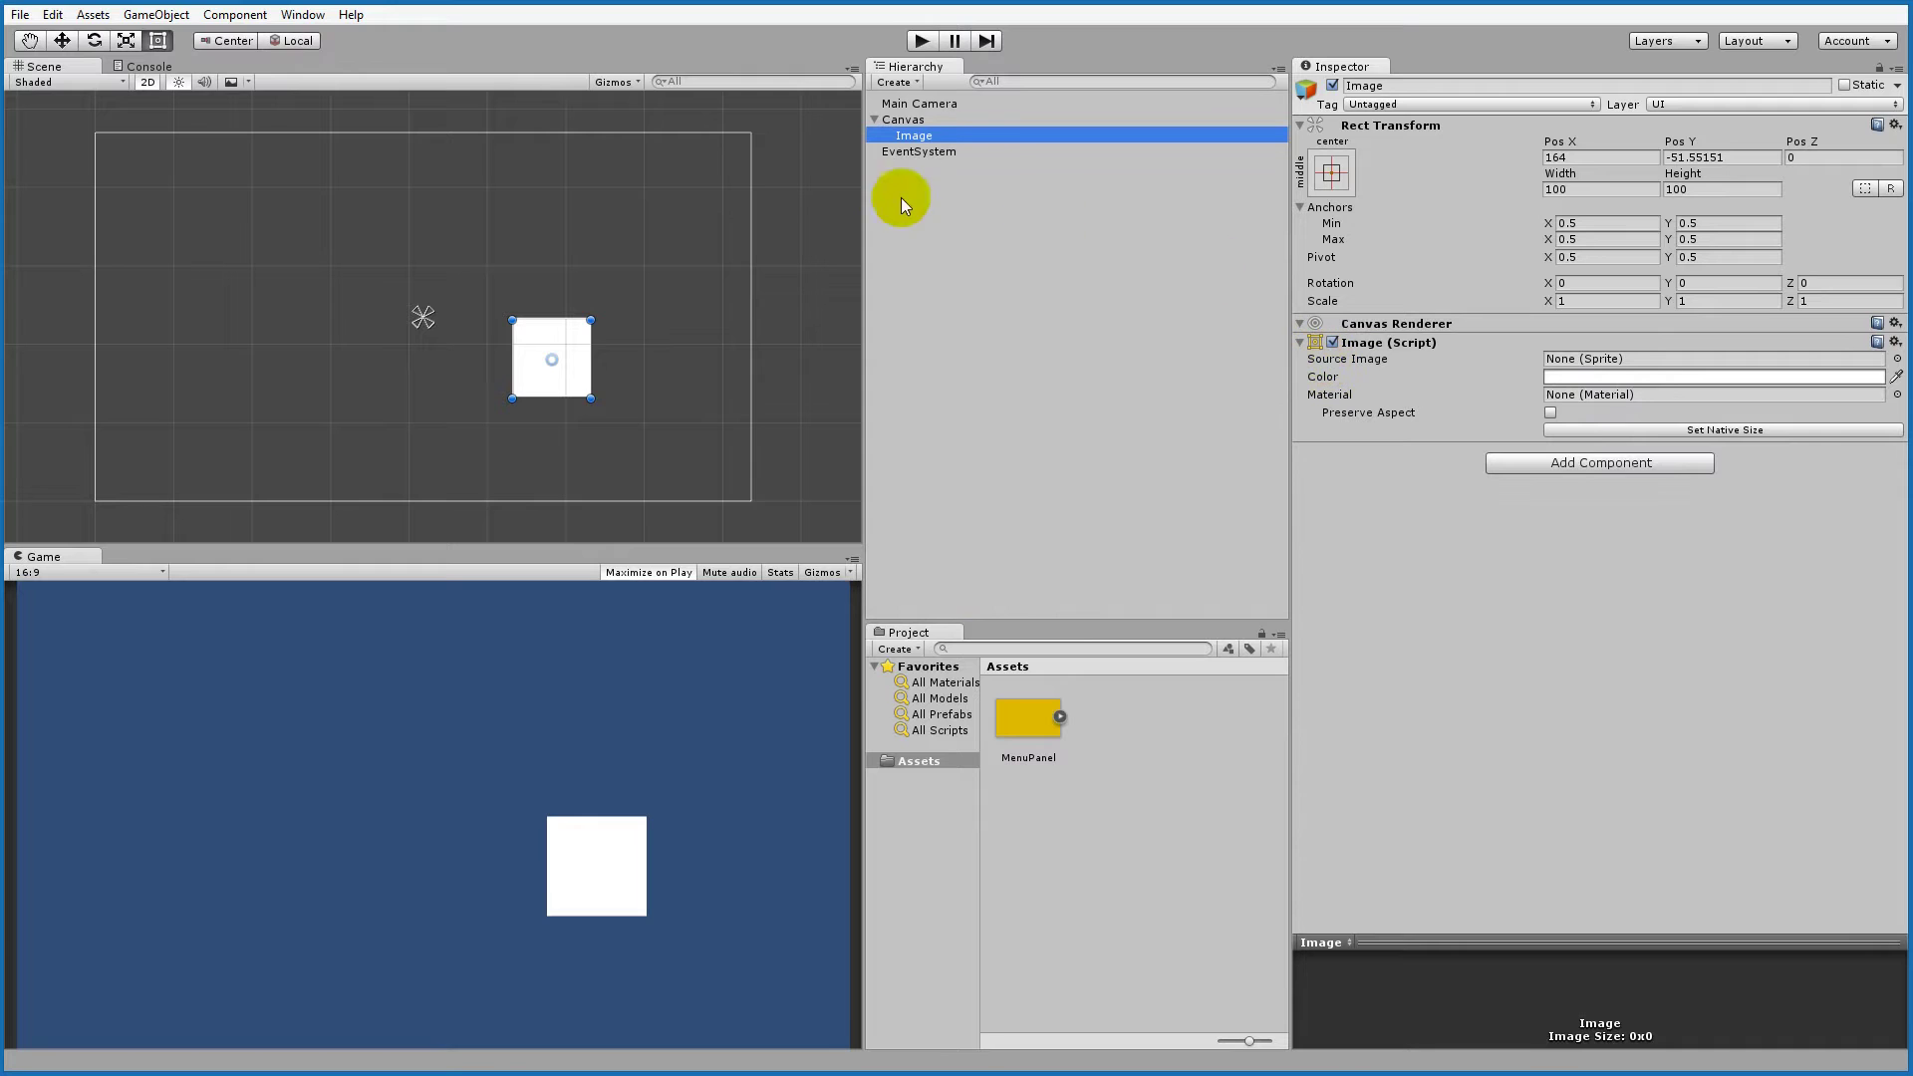
Step: Assign the MenuPanel sprite as the Image object's source image and rename the object Background
{"action": "left_click", "coordinate": [1896, 358]}
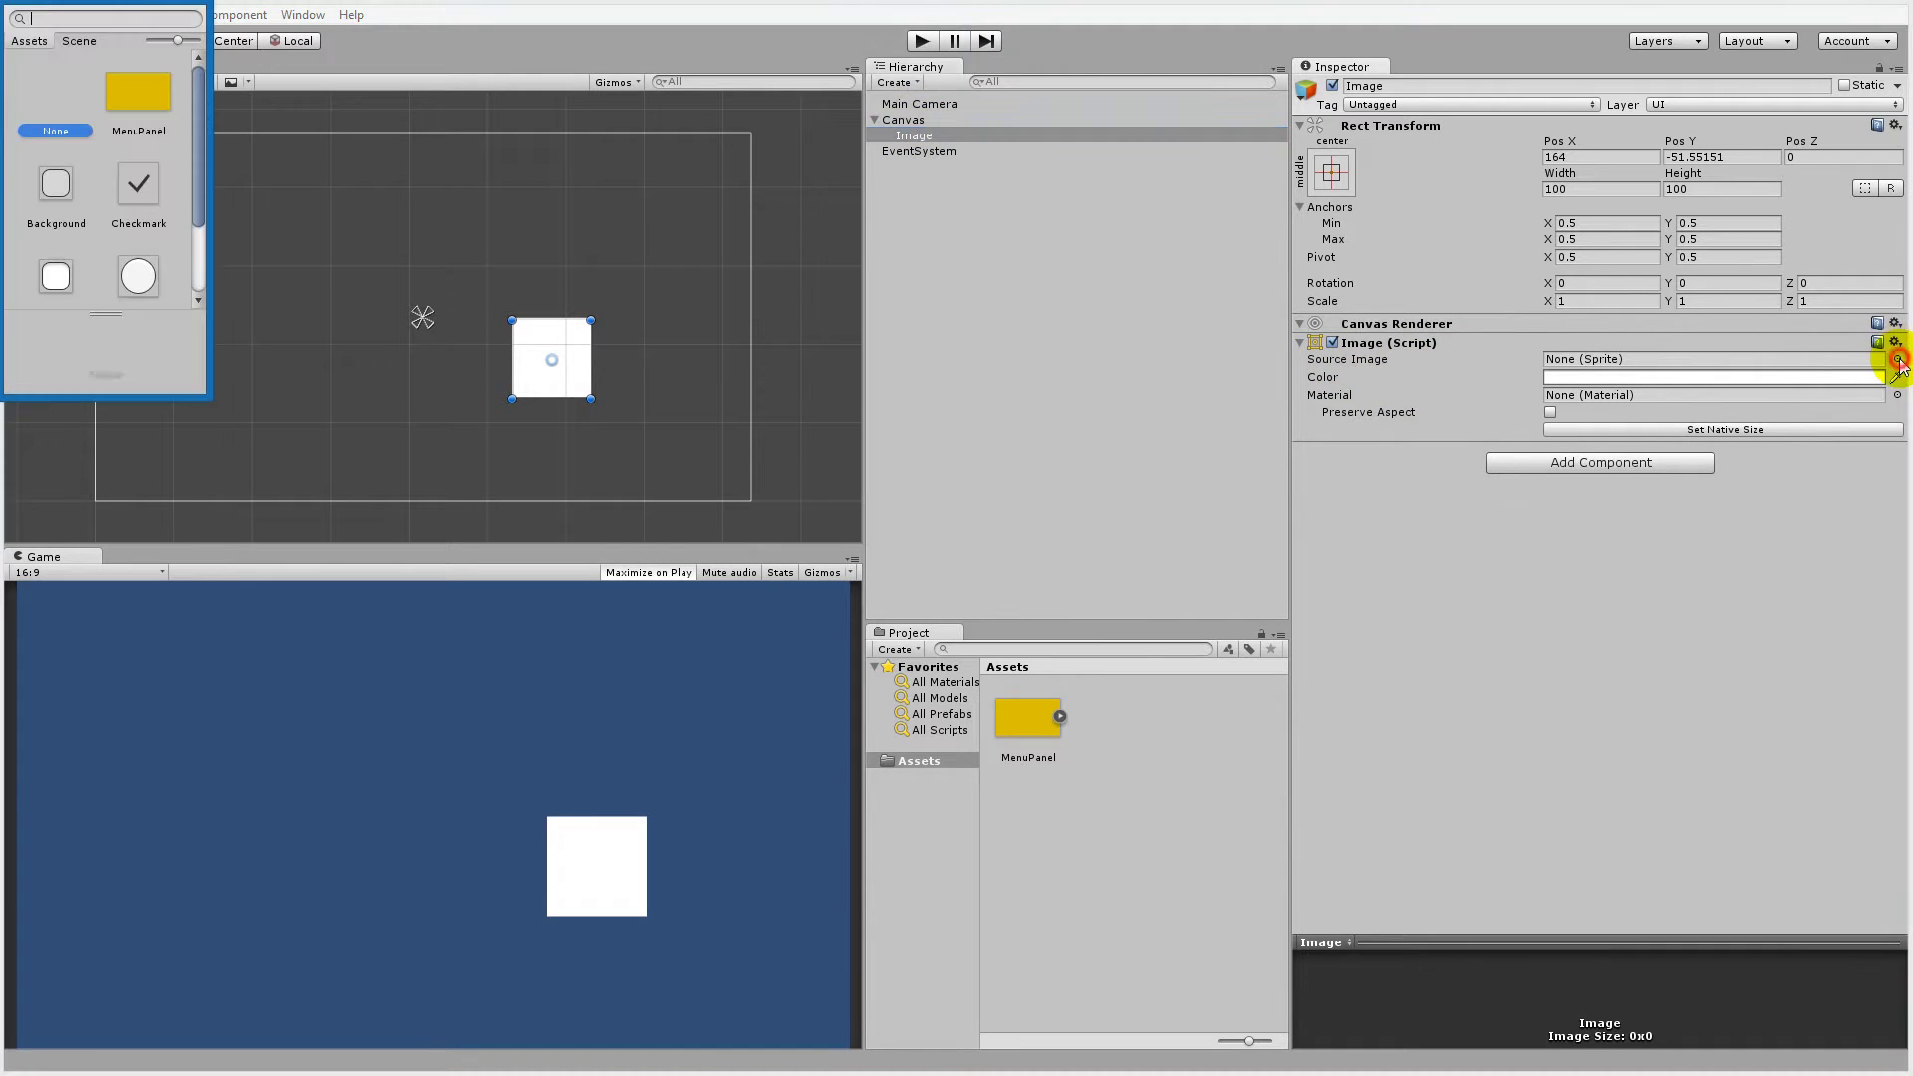
{"action": "double_click", "coordinate": [140, 105]}
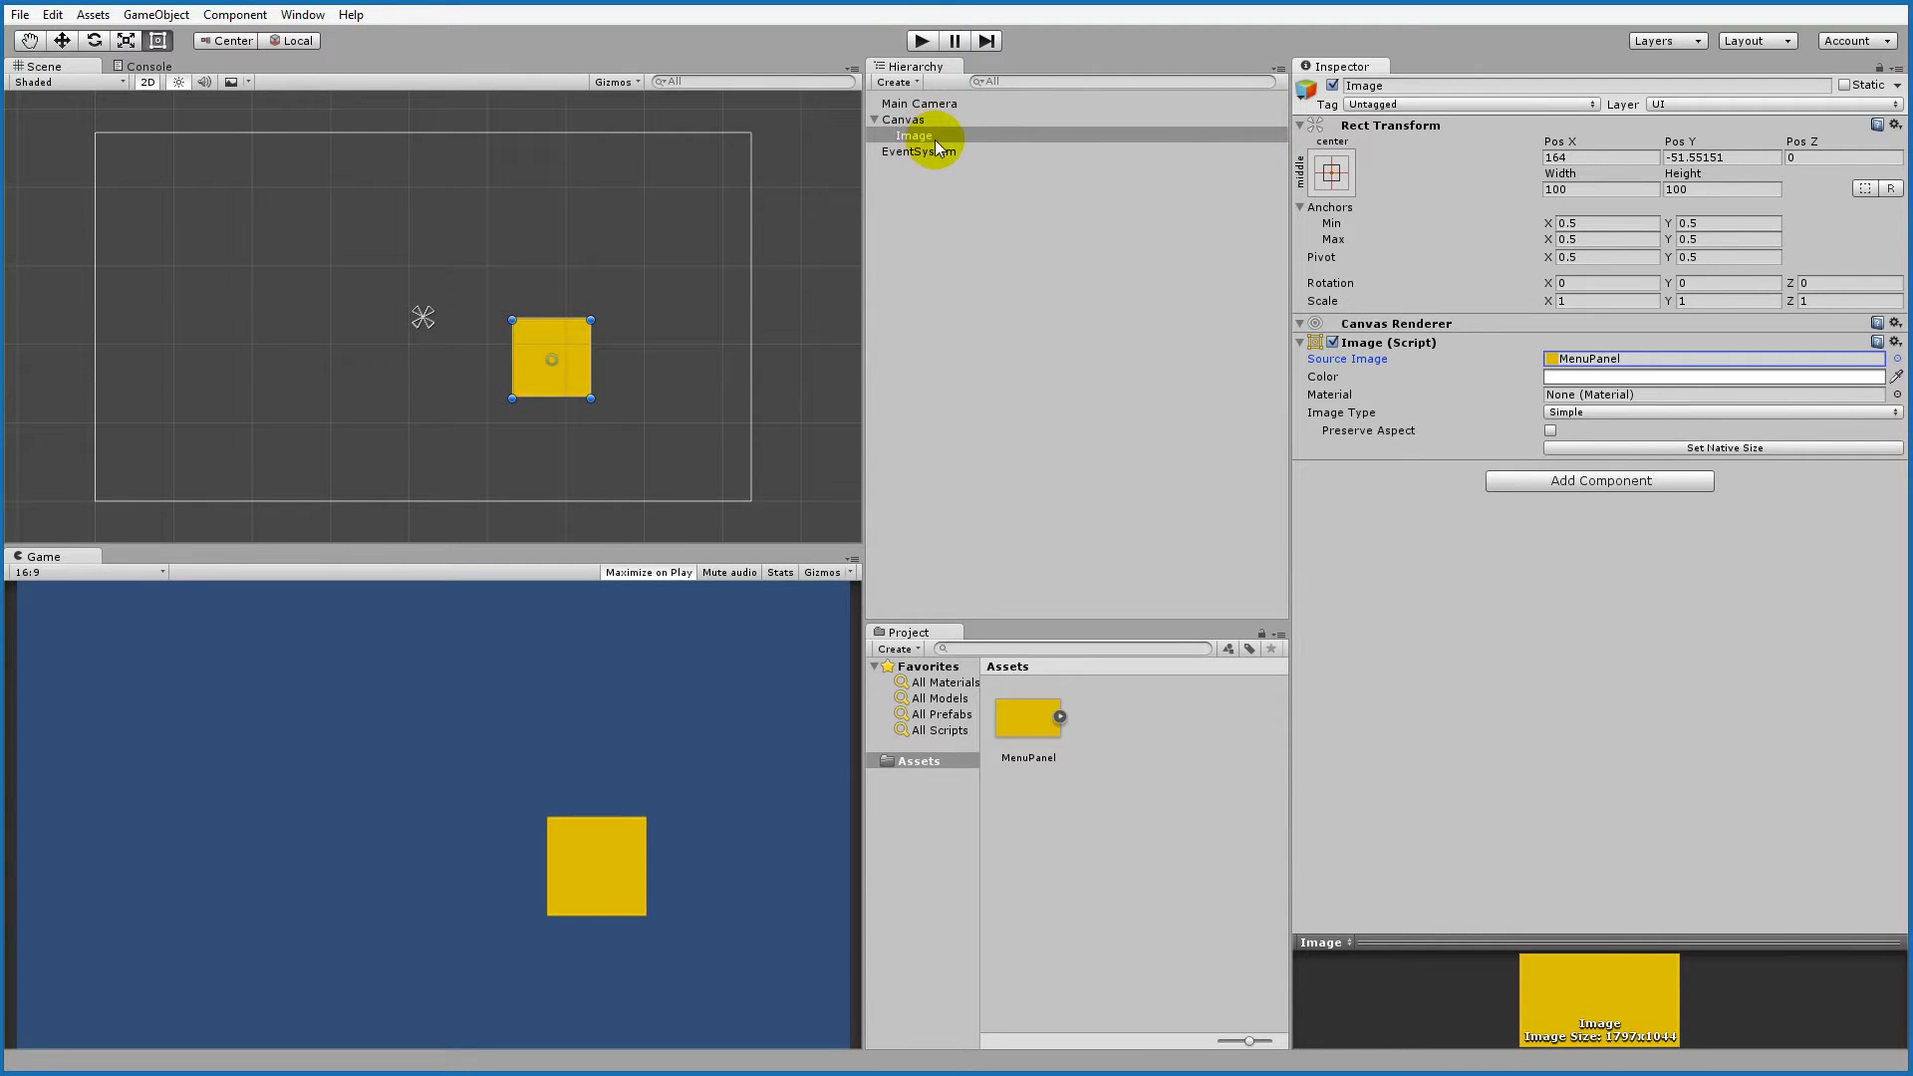
{"action": "left_click", "coordinate": [1360, 86]}
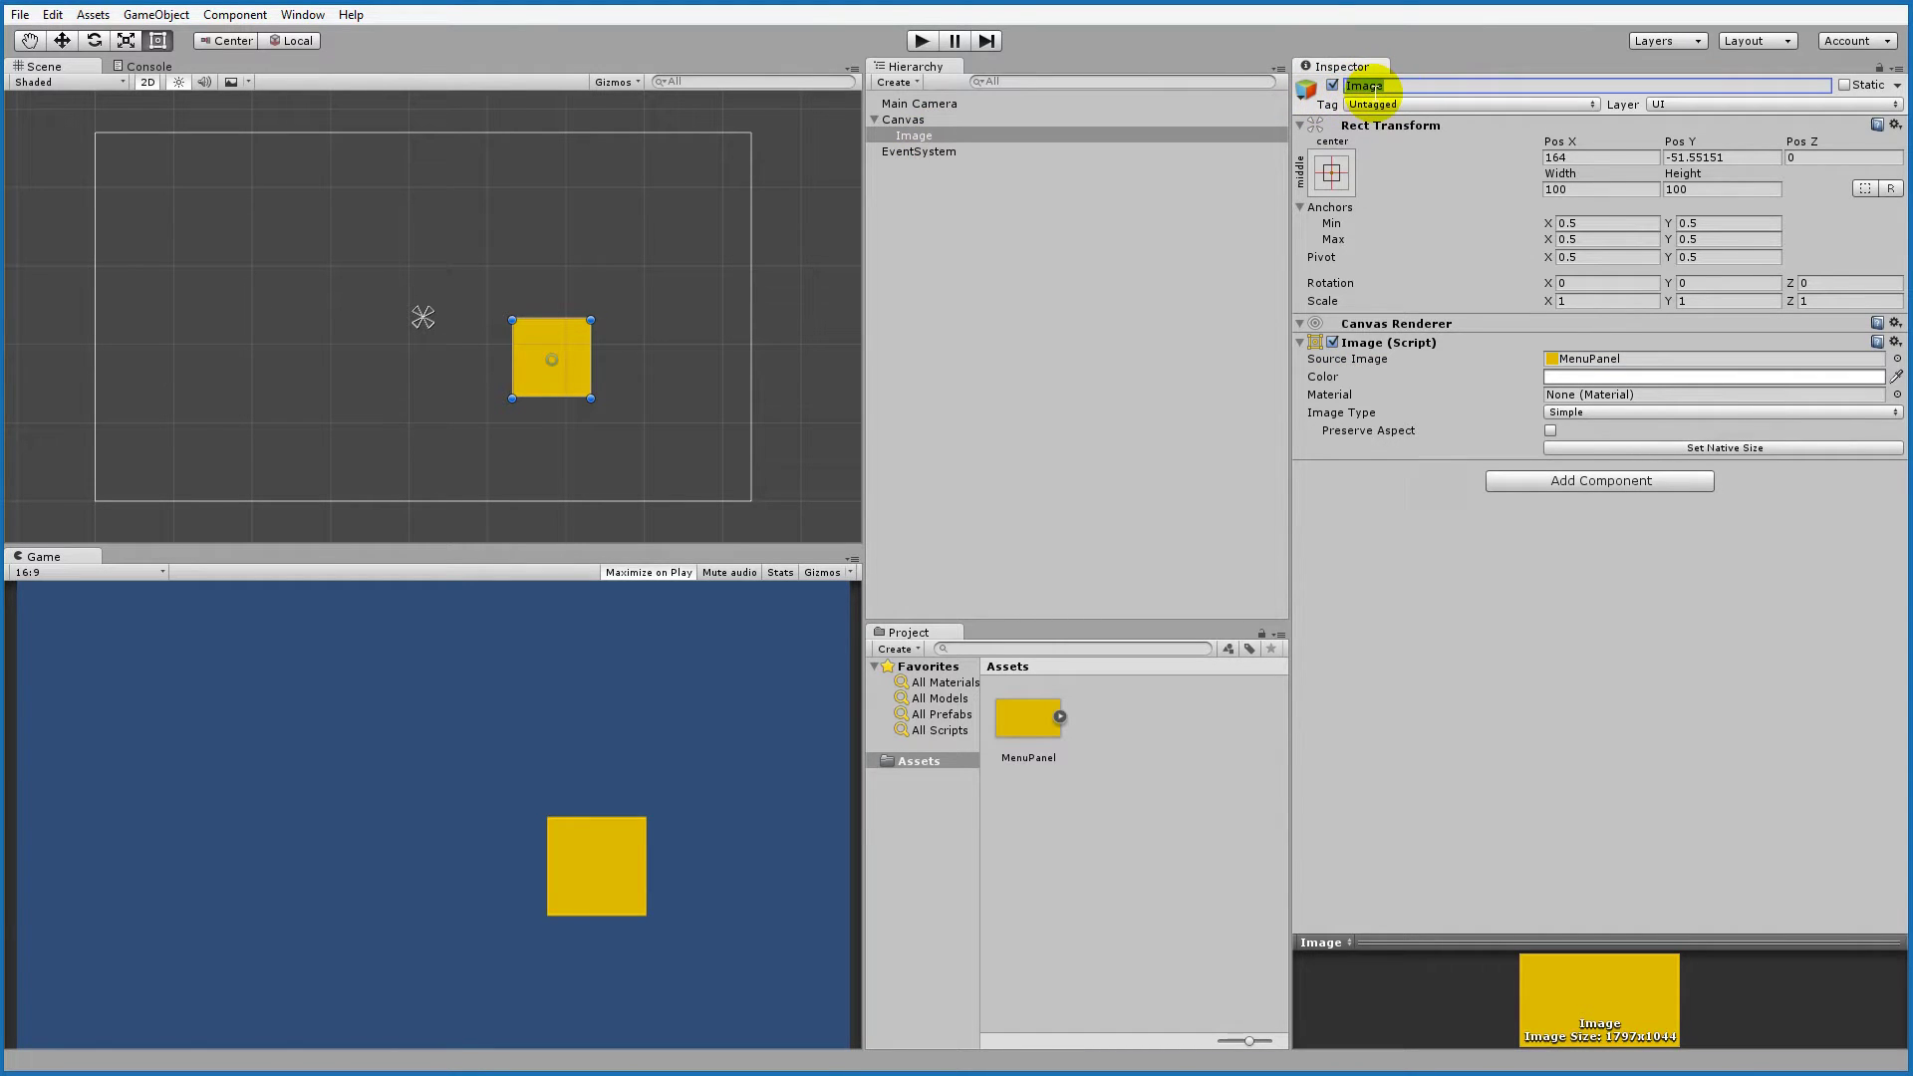
{"action": "type", "text": "Background"}
{"action": "key", "text": "Return"}
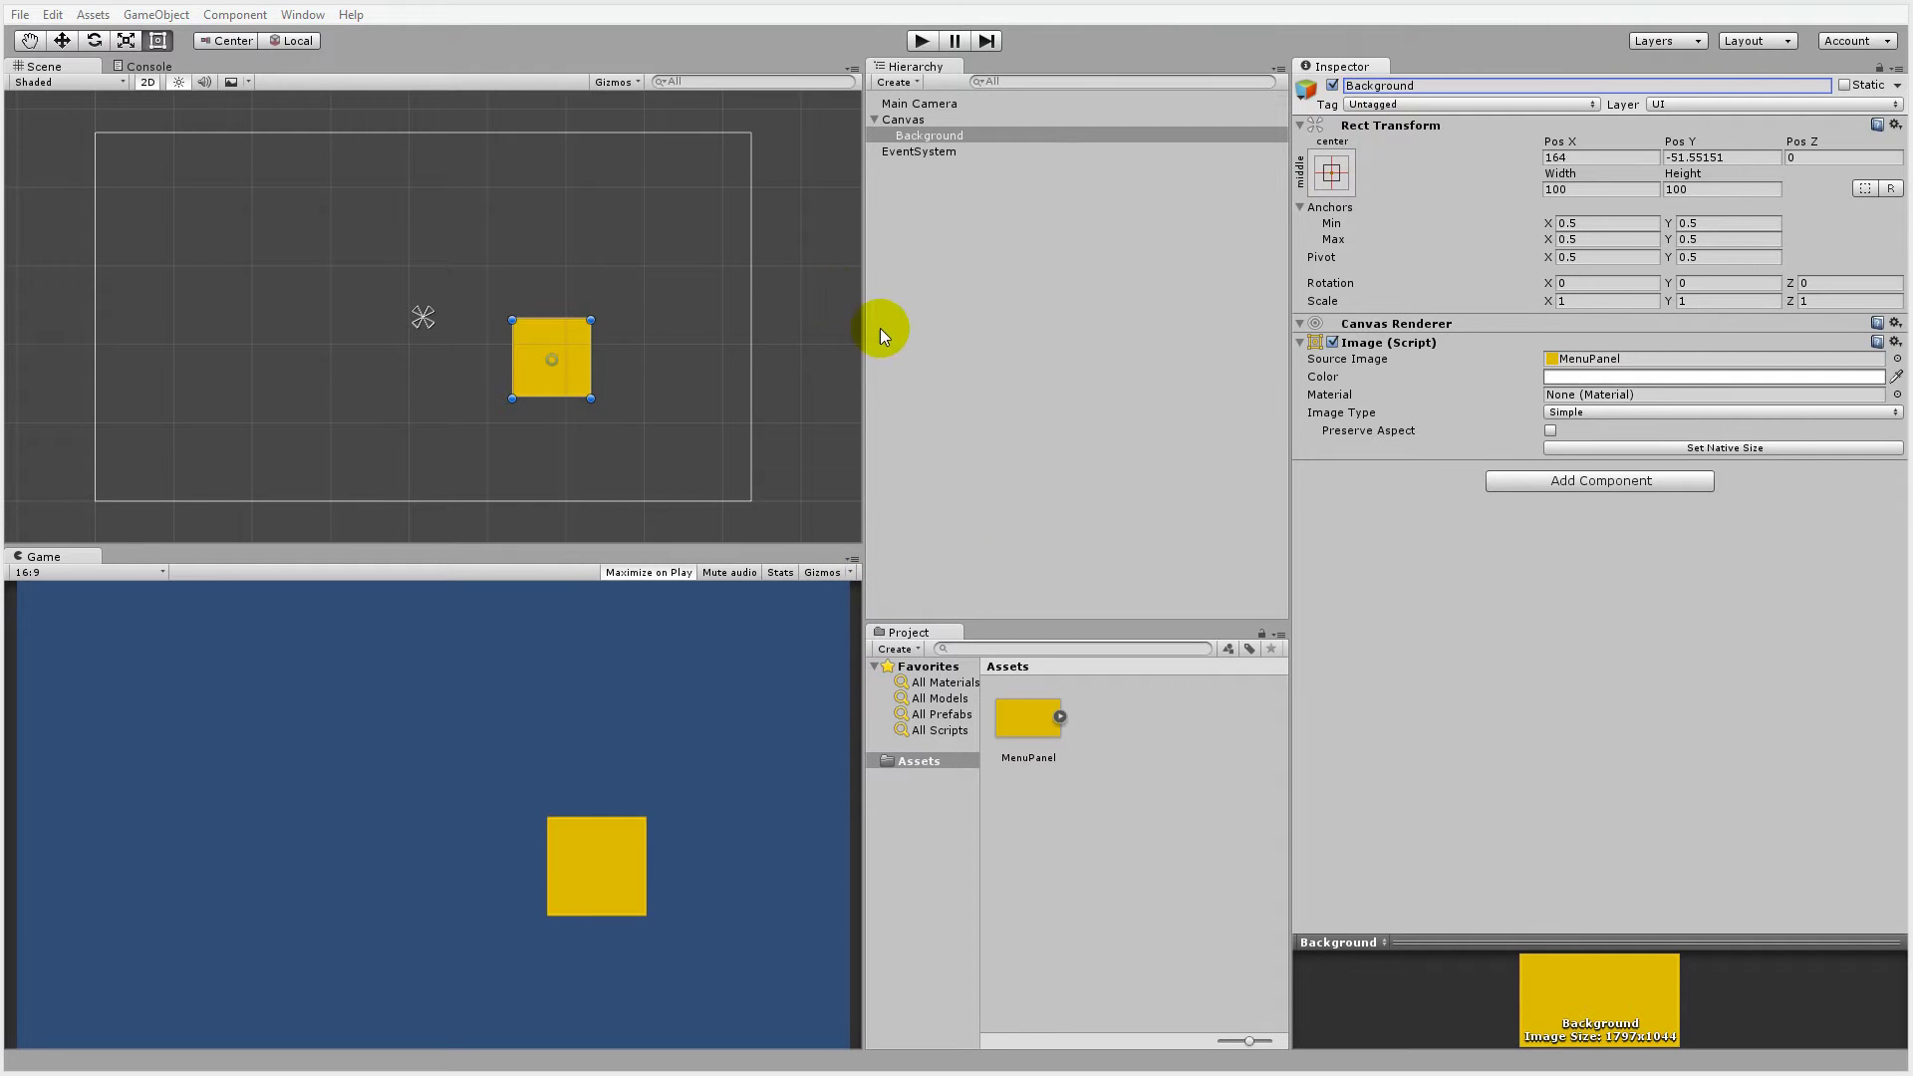
Step: Move Background to the canvas's upper-left corner and stretch it to about 782 by 427, nearly filling the canvas
{"action": "left_click_drag", "start_coordinate": [578, 345], "coordinate": [180, 177]}
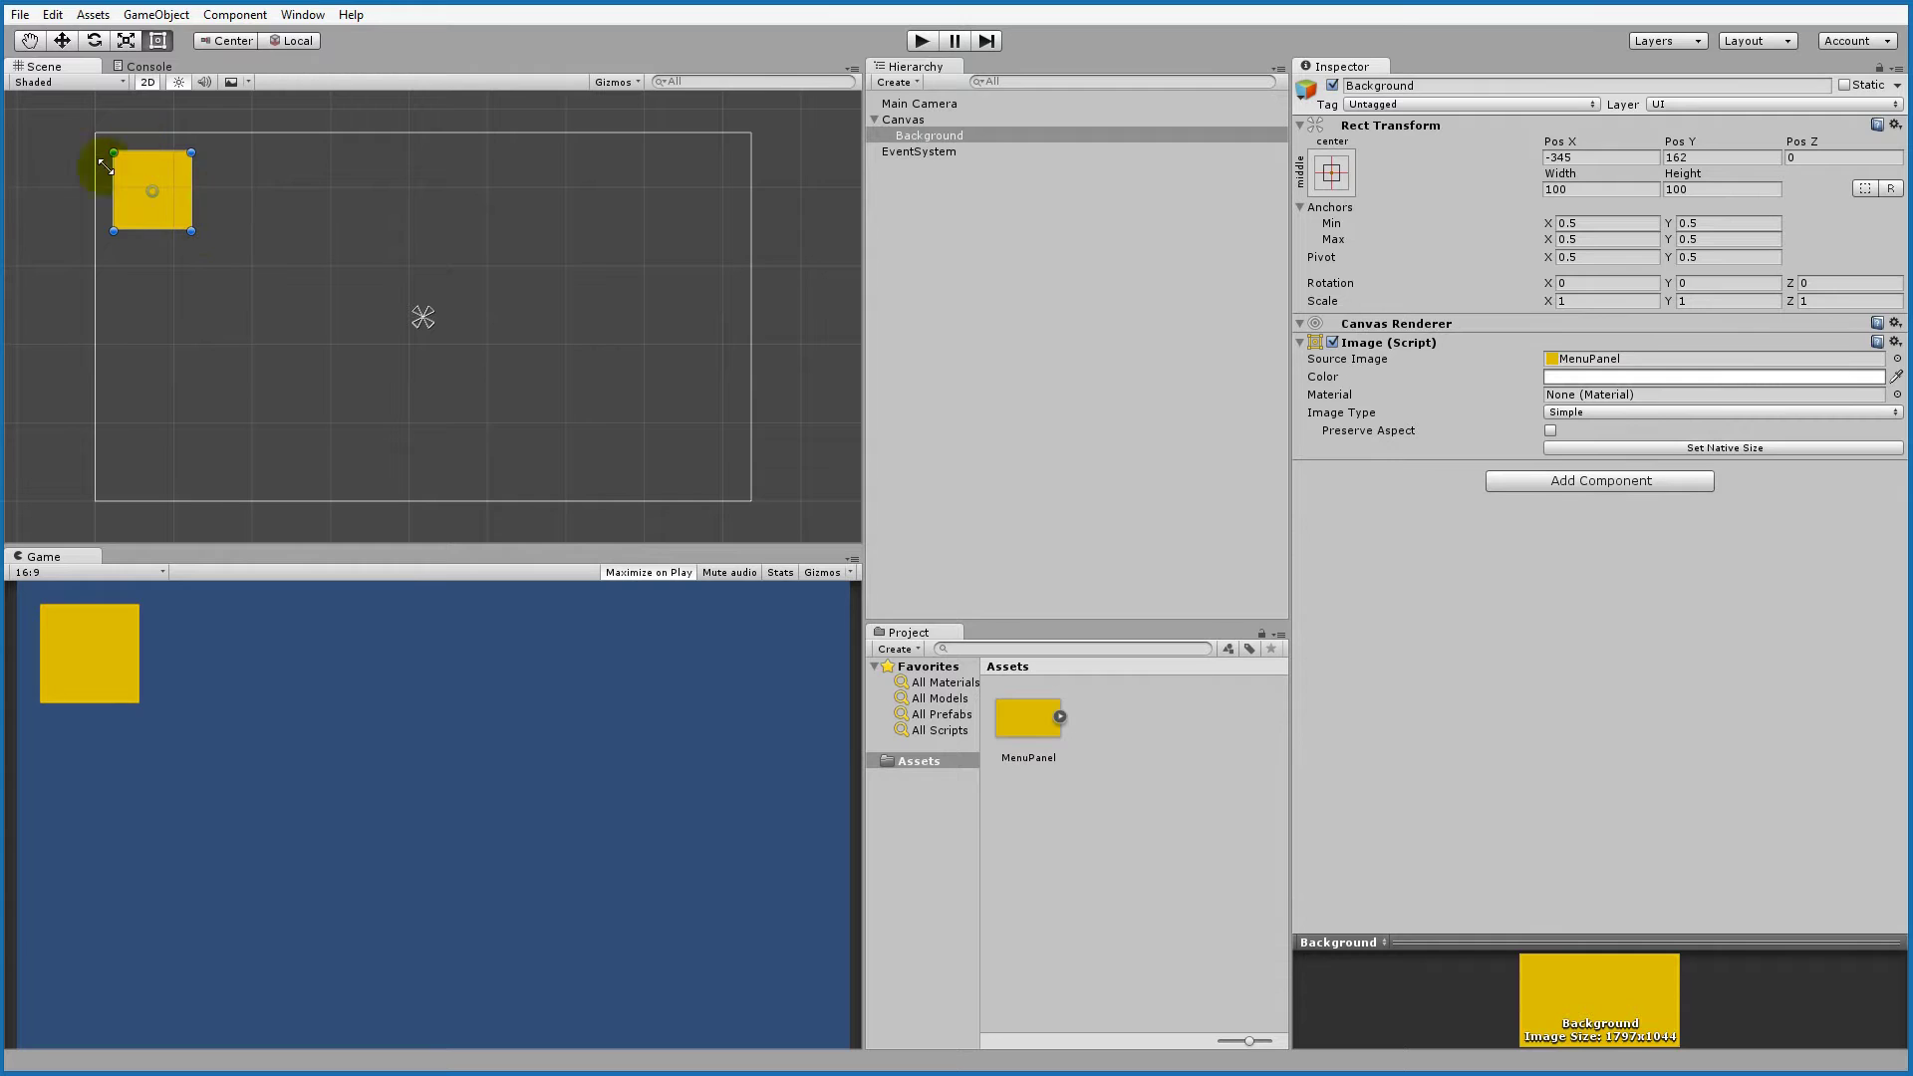
{"action": "left_click_drag", "start_coordinate": [190, 231], "coordinate": [498, 432], "text": "shift"}
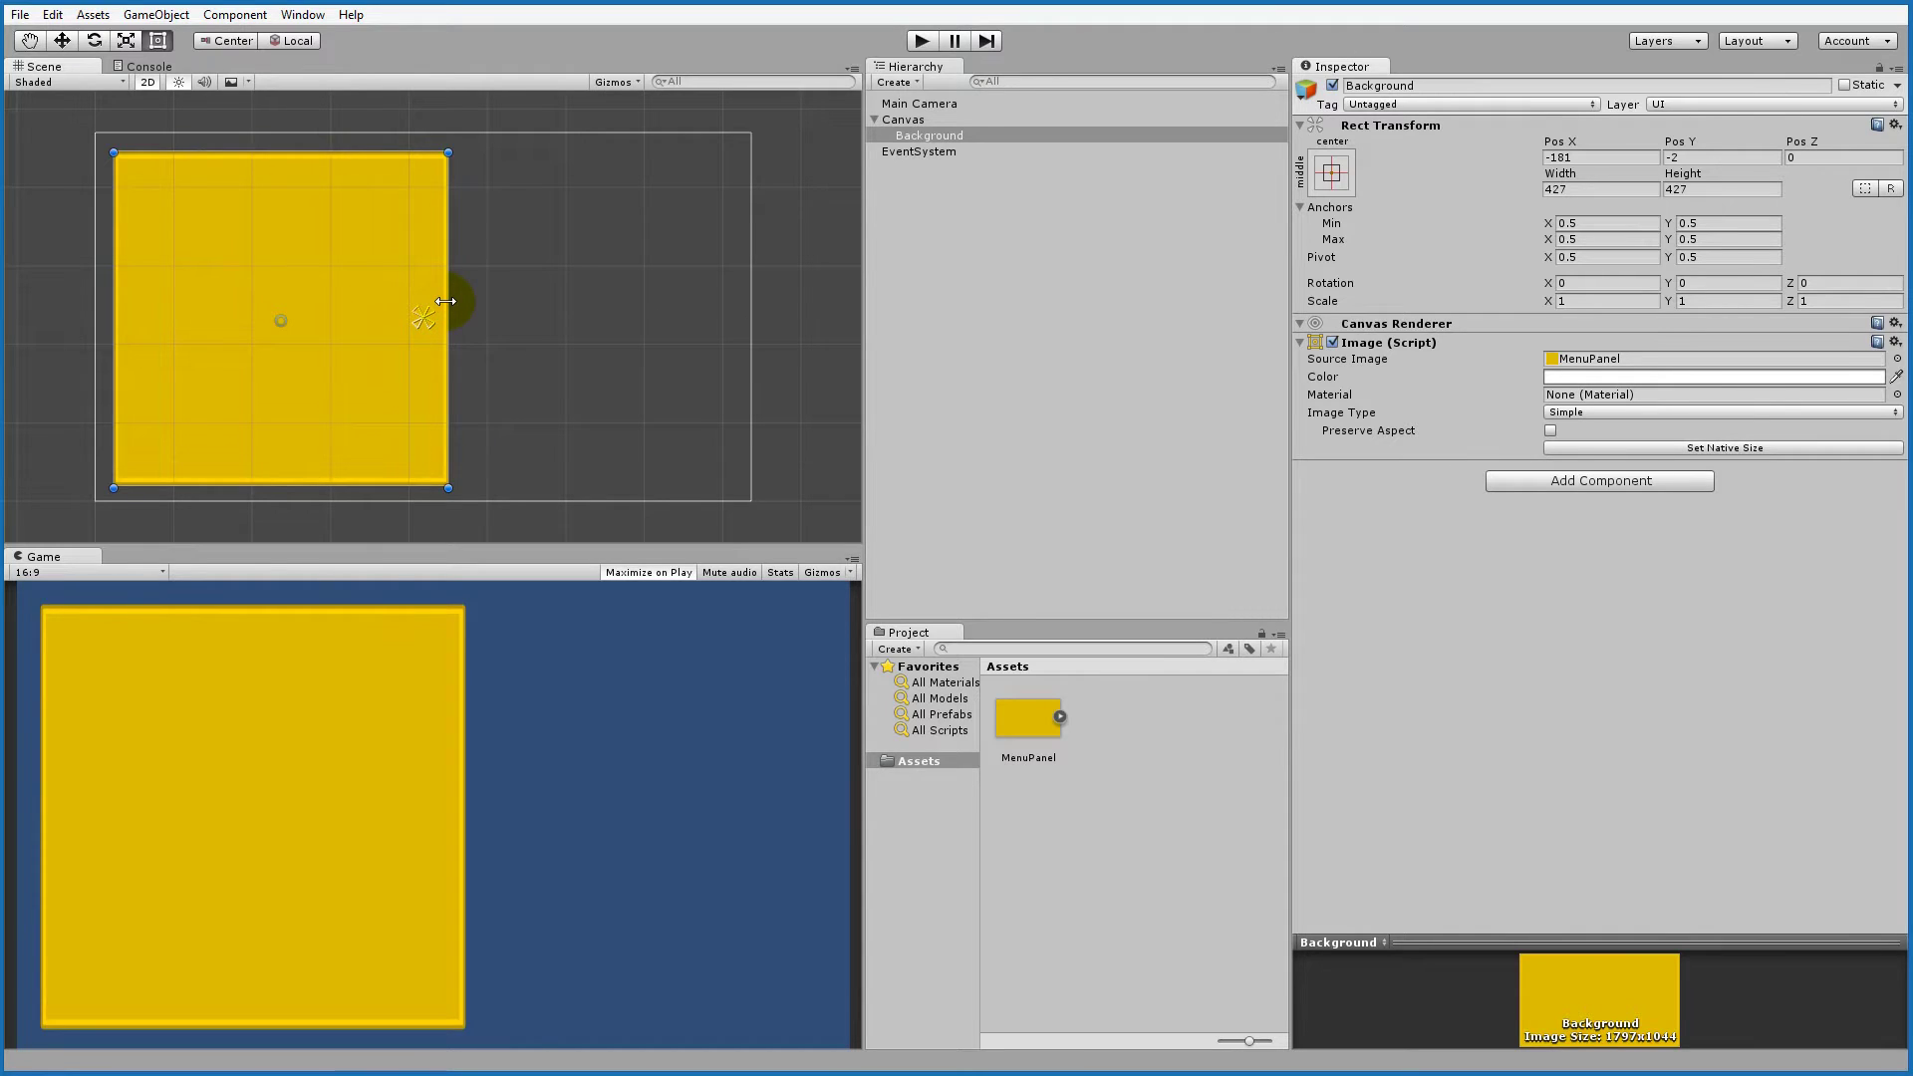
{"action": "left_click_drag", "start_coordinate": [446, 301], "coordinate": [720, 320]}
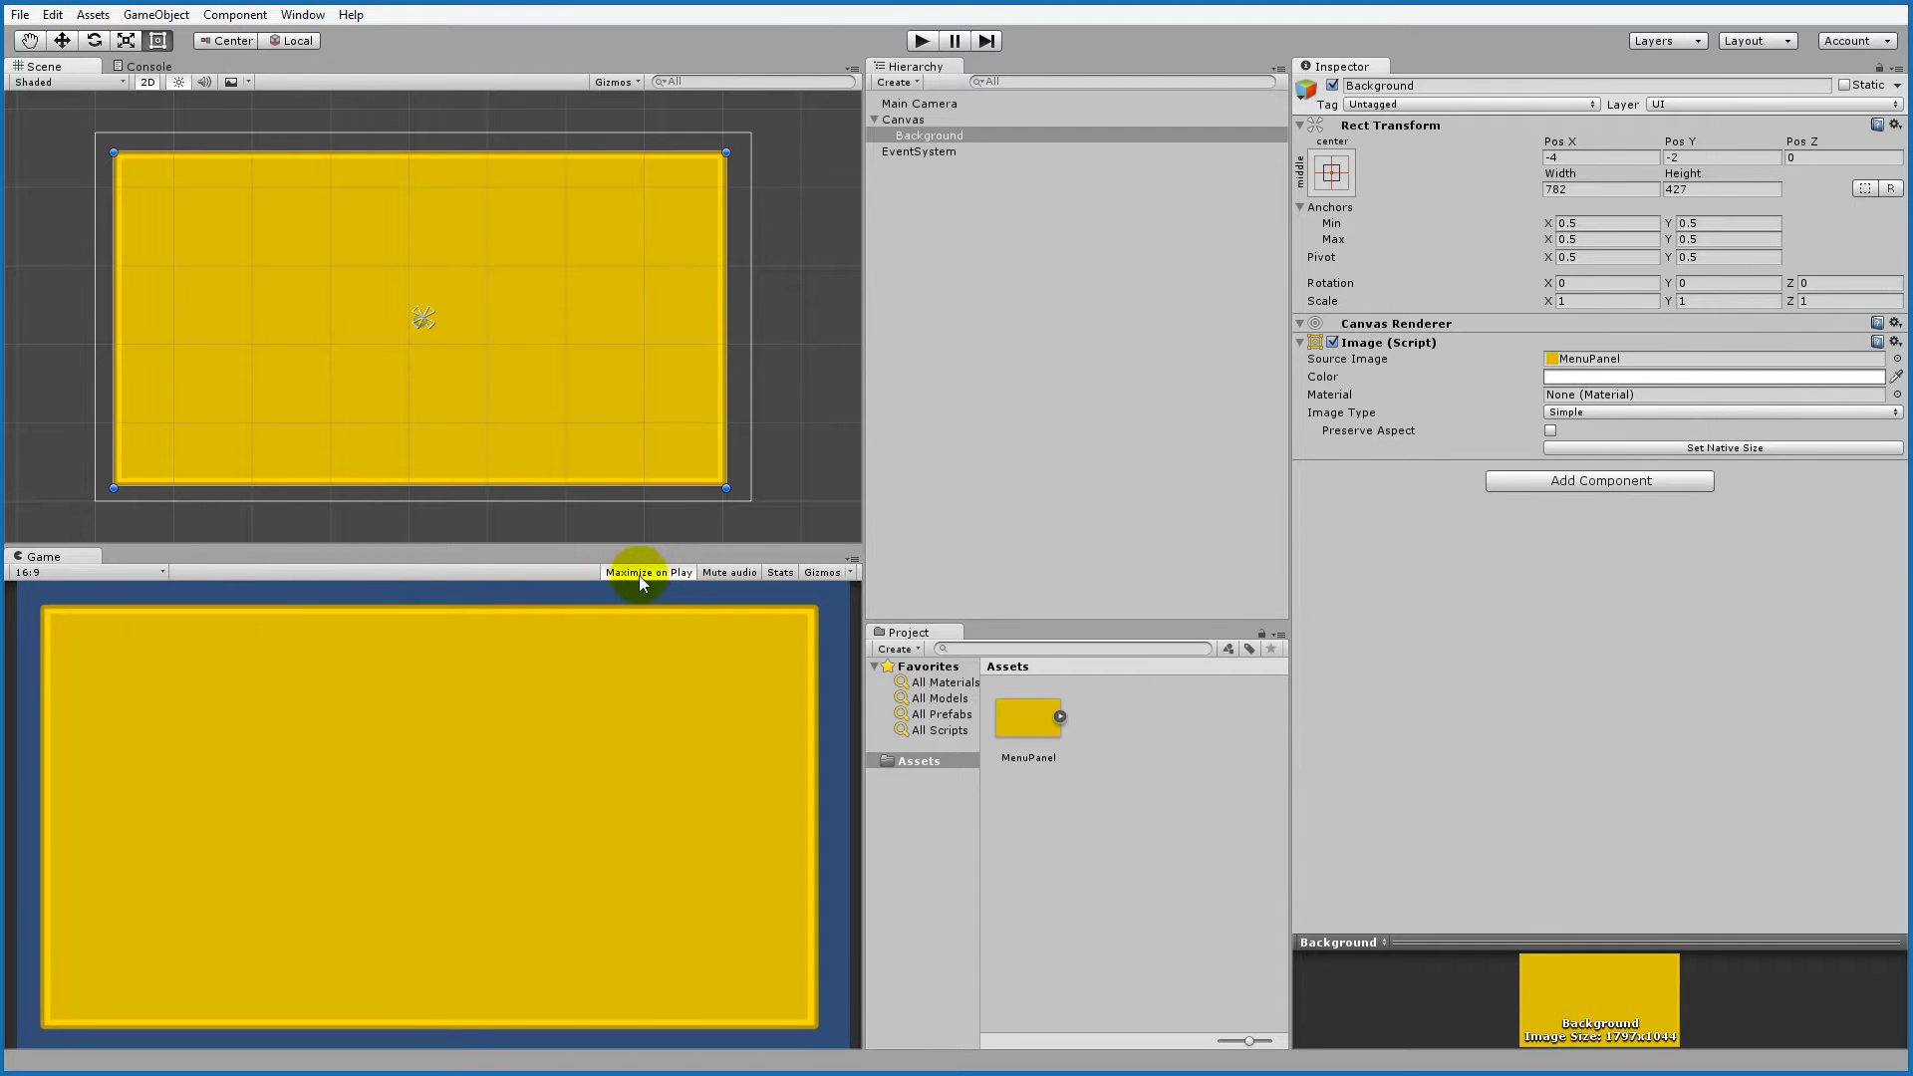
Step: Run the game maximized to check how the panel scales, inspect the Canvas settings, and test it once more
{"action": "left_click", "coordinate": [923, 41]}
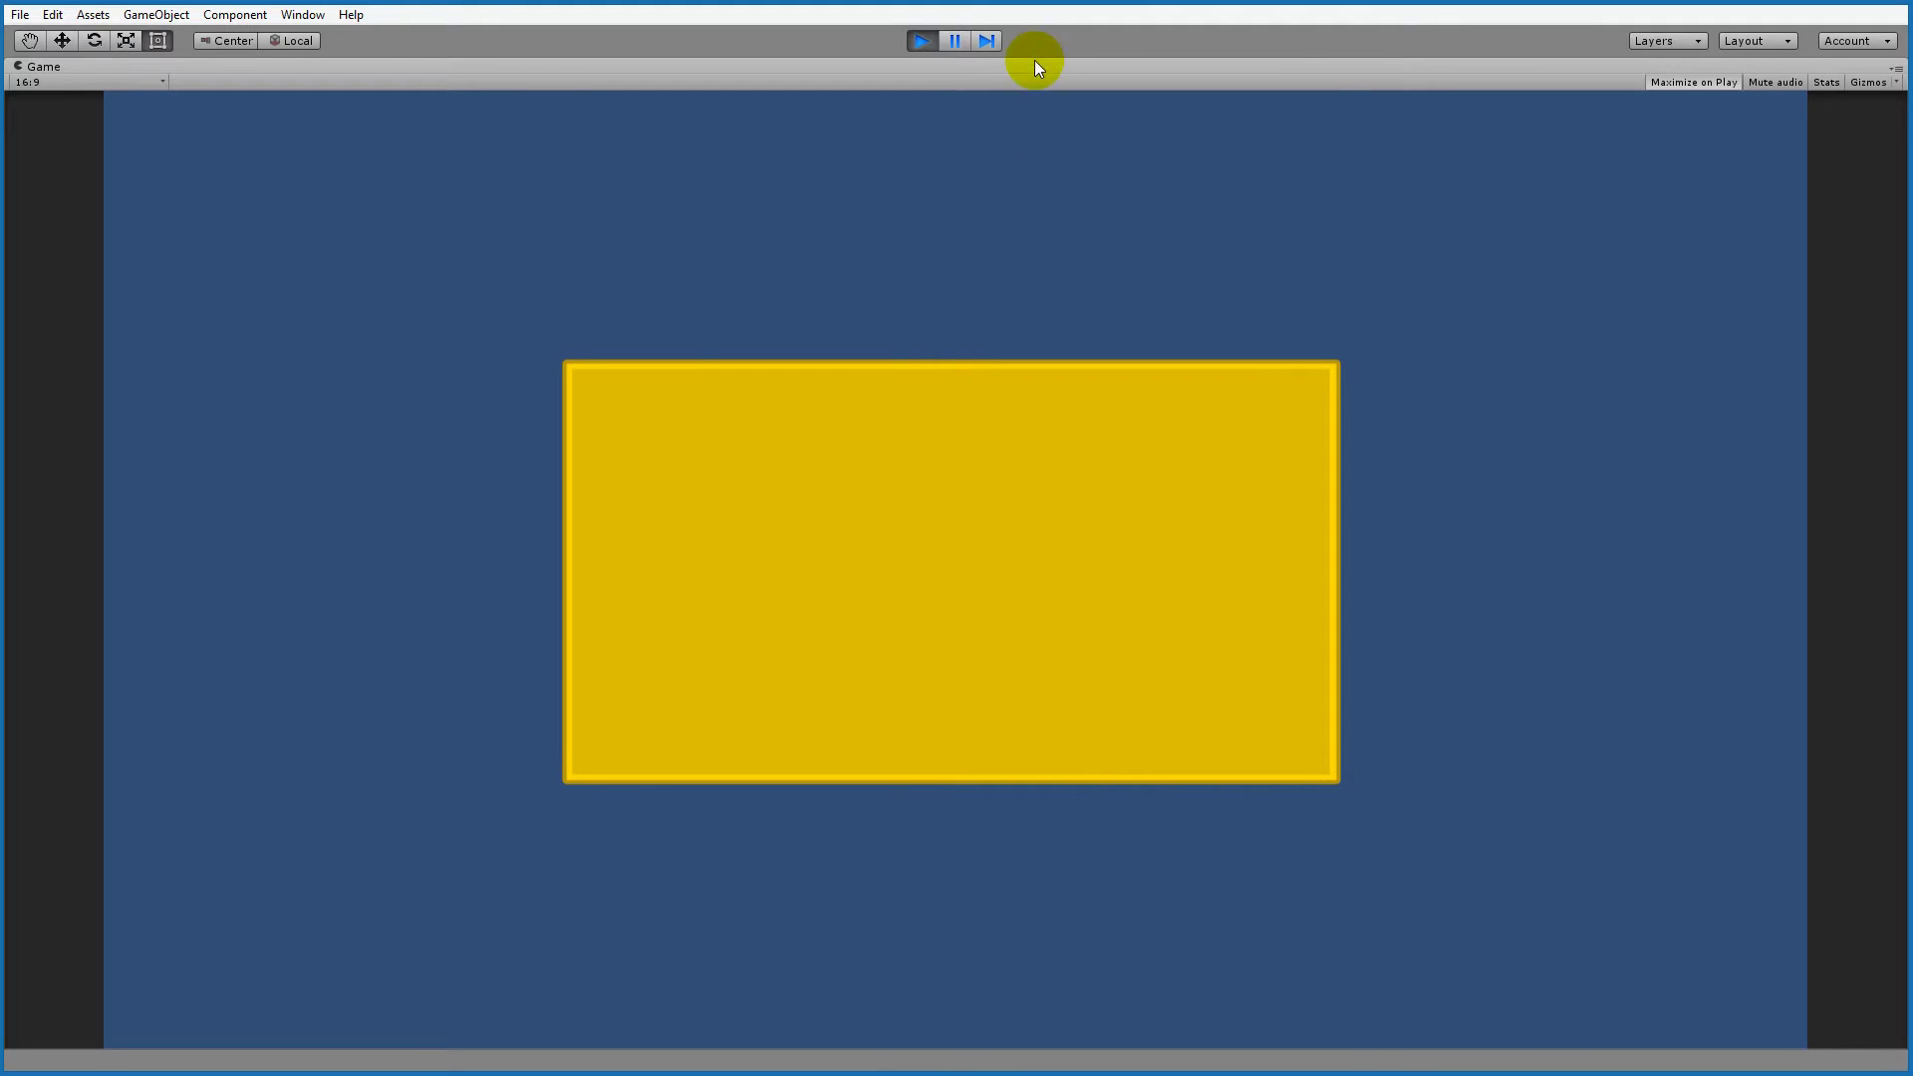
{"action": "left_click", "coordinate": [922, 40]}
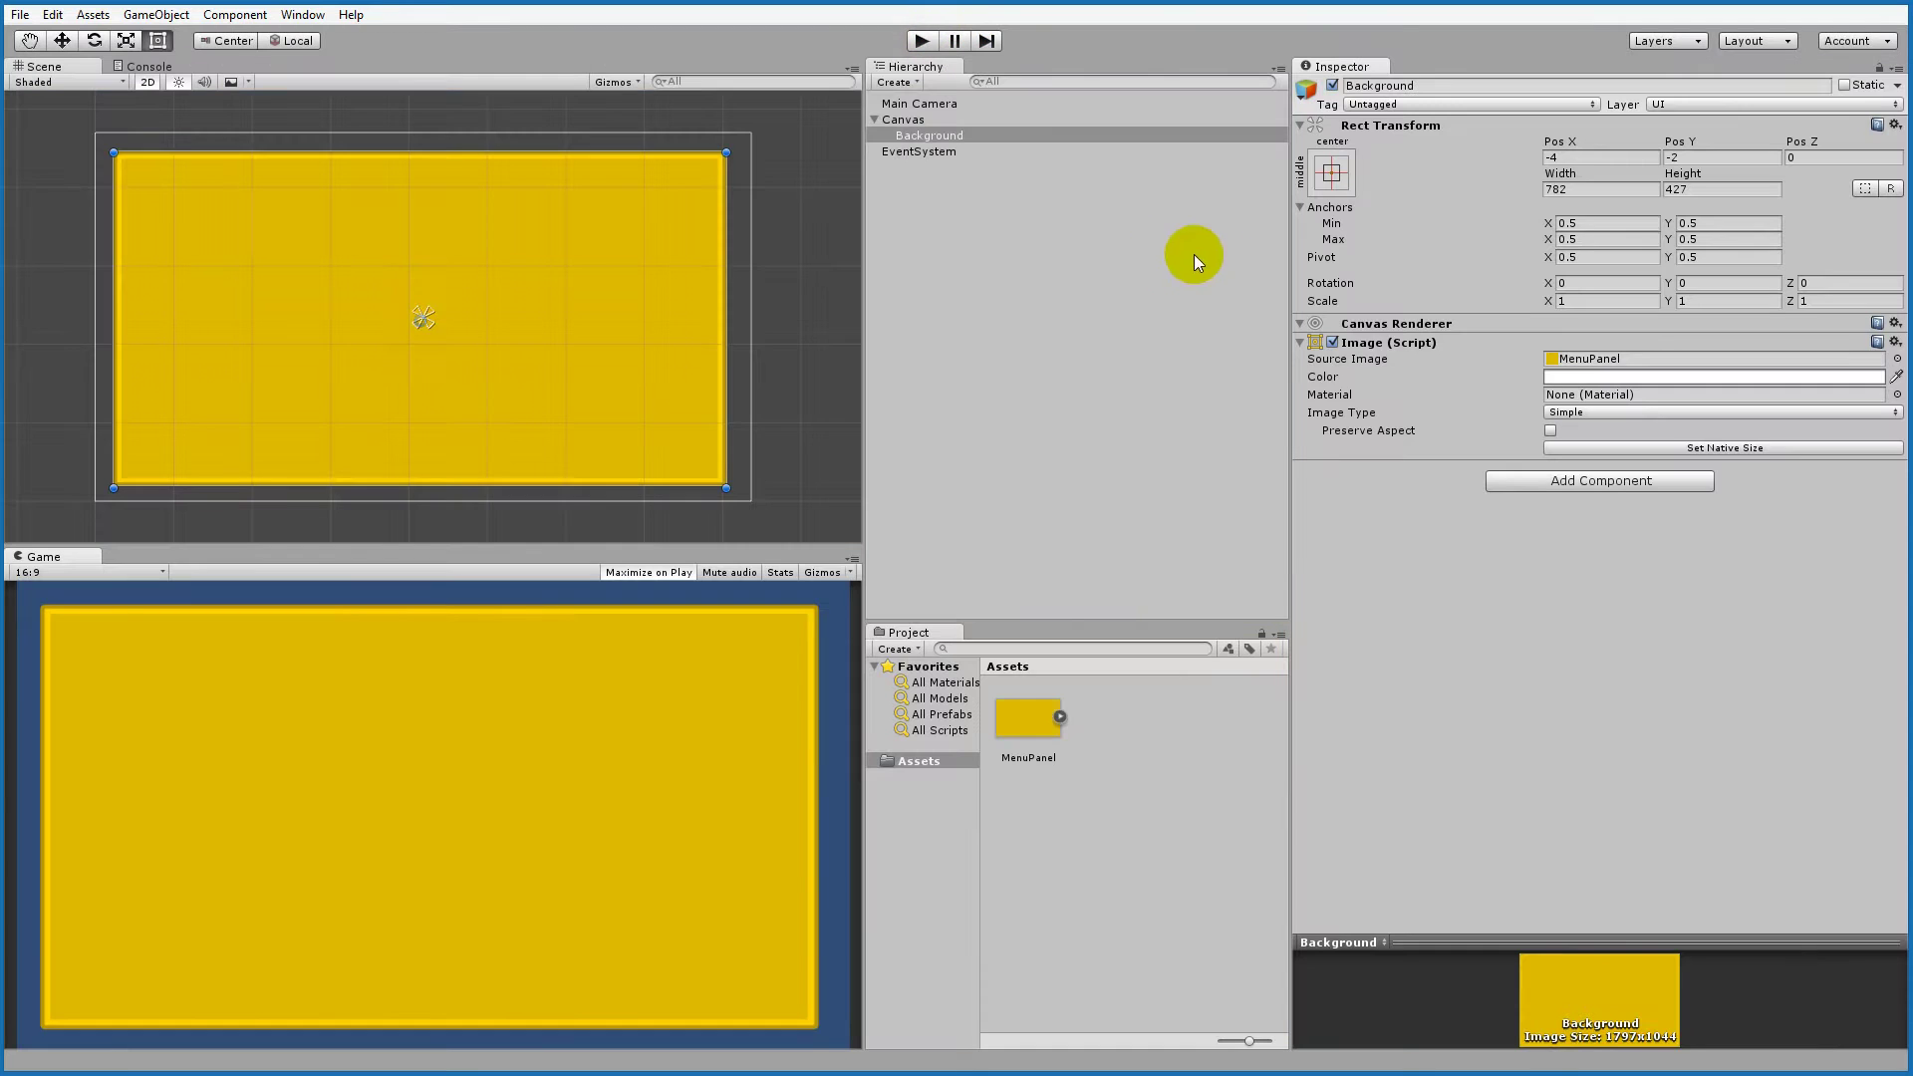
{"action": "left_click", "coordinate": [901, 122]}
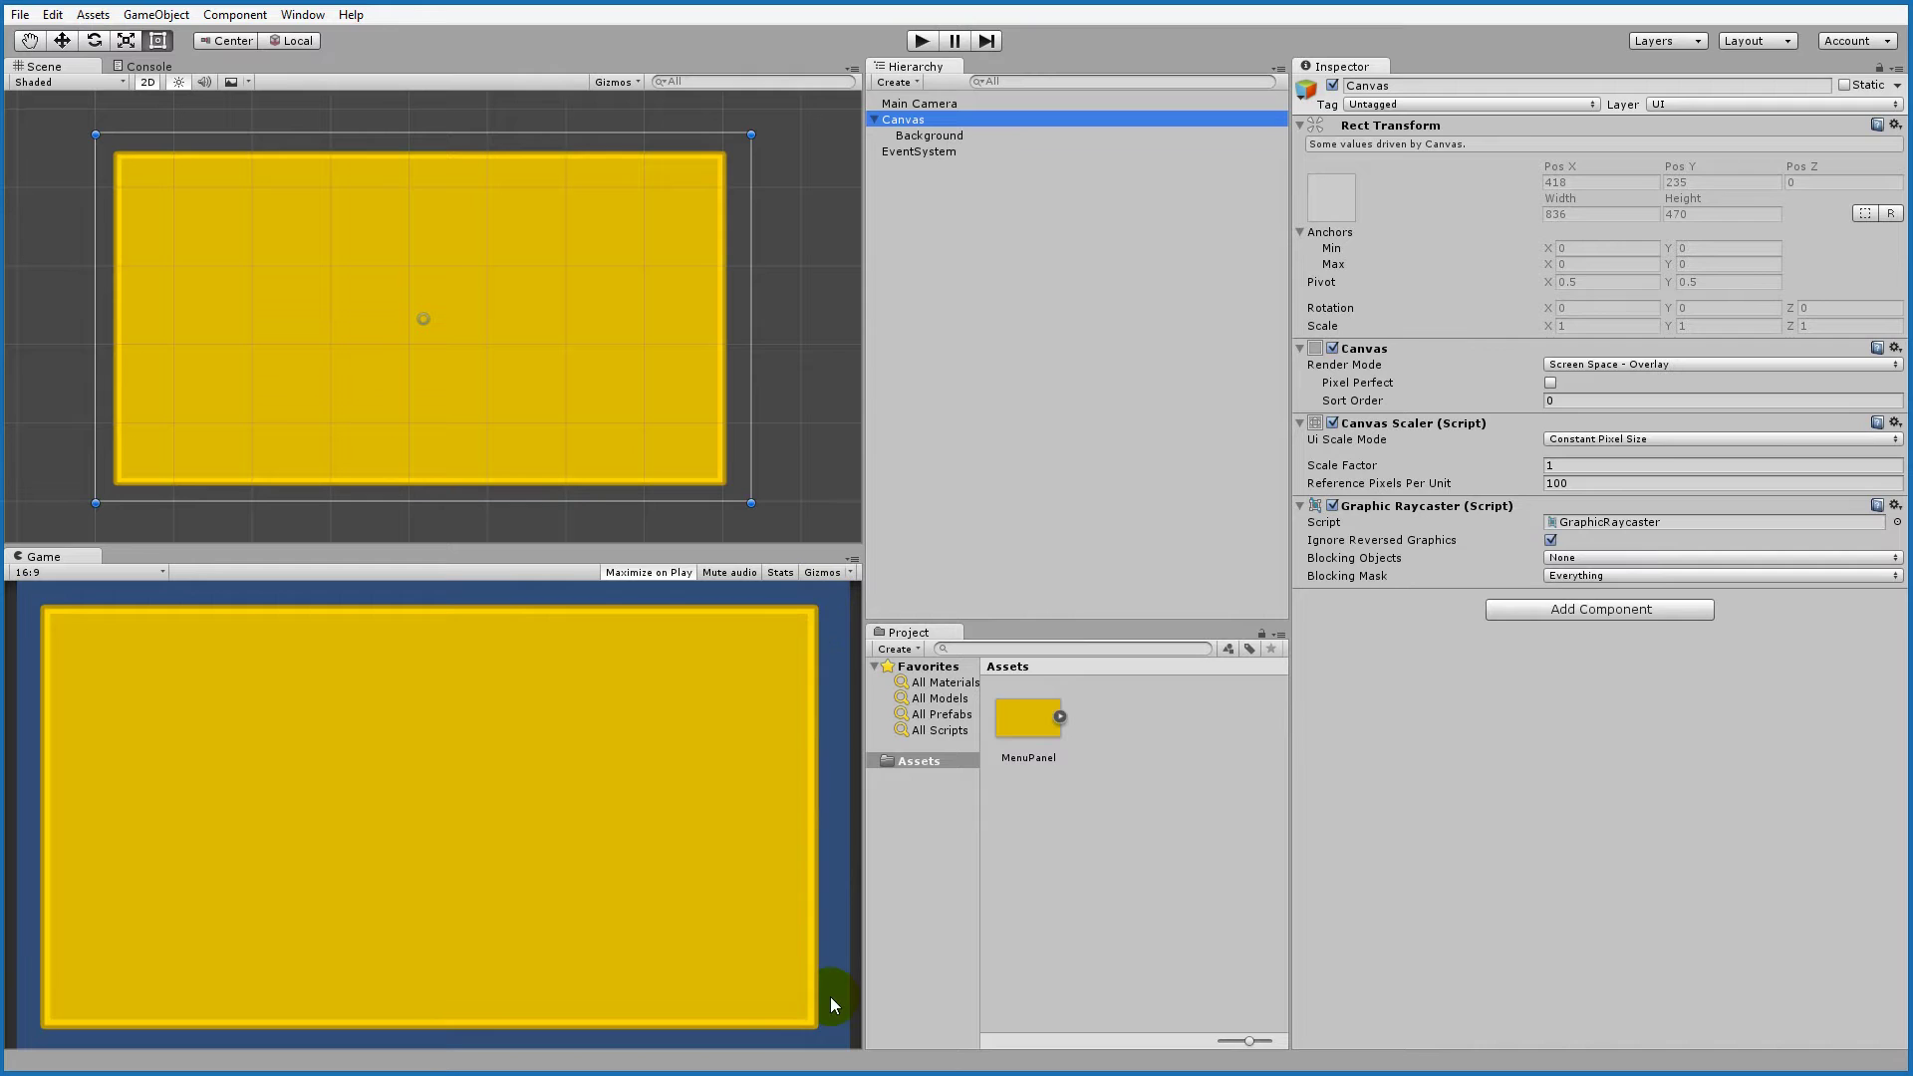
{"action": "left_click", "coordinate": [922, 41]}
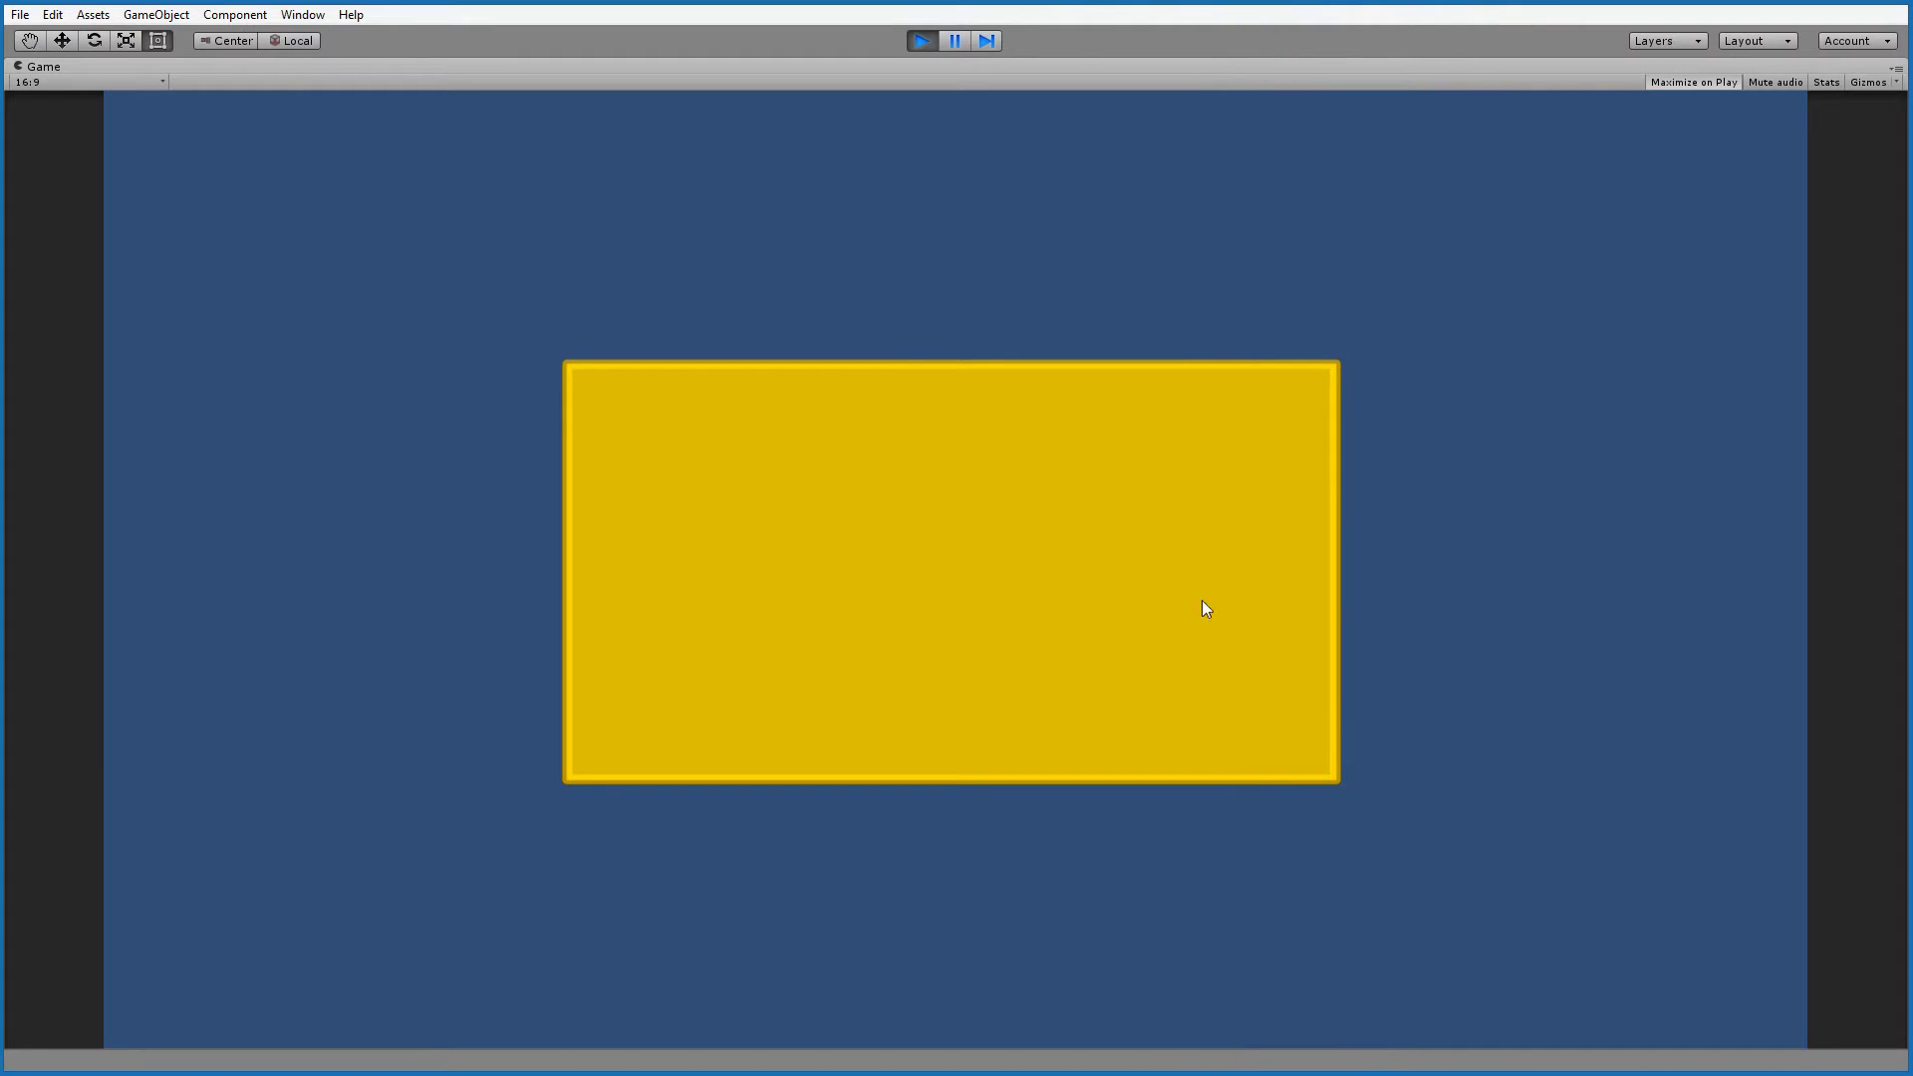
{"action": "left_click", "coordinate": [918, 41]}
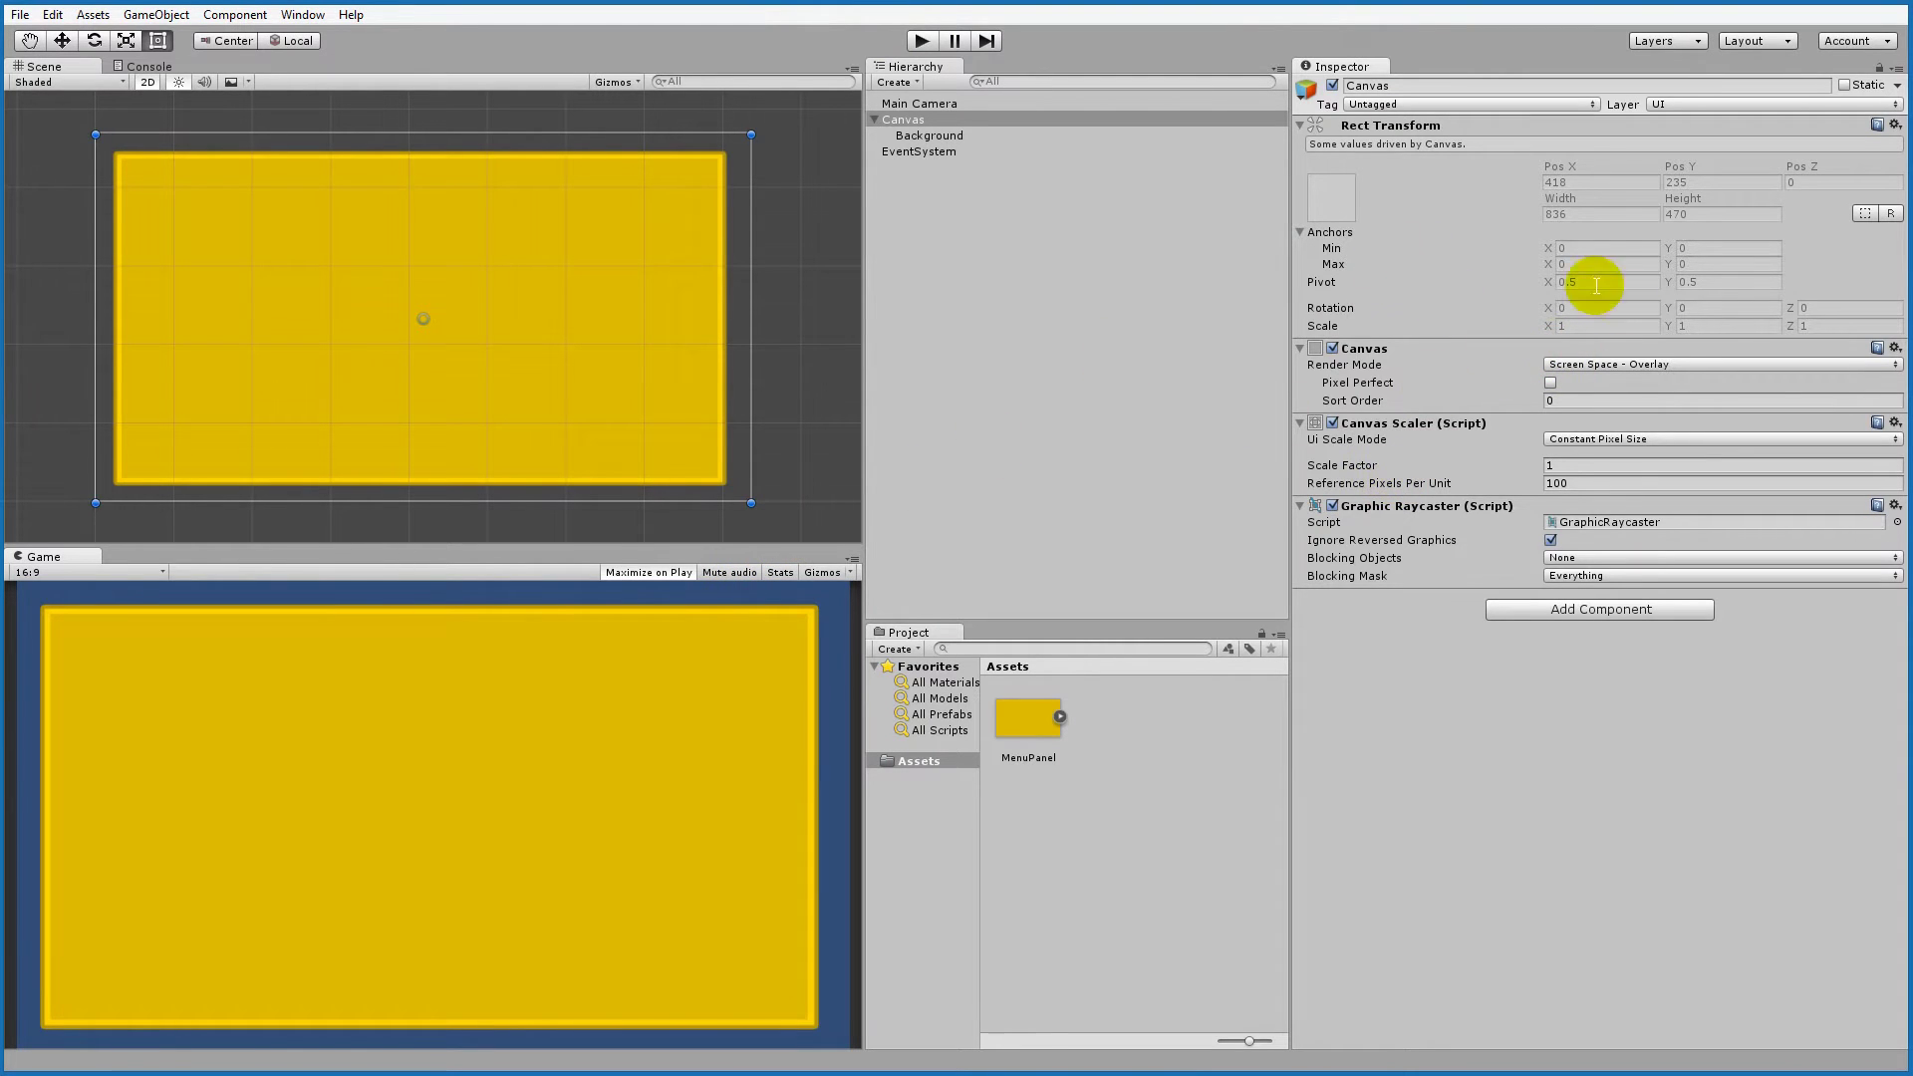
Step: Set the Canvas Scaler's UI Scale Mode to Scale With Screen Size and run the game to test it
{"action": "left_click", "coordinate": [1585, 439]}
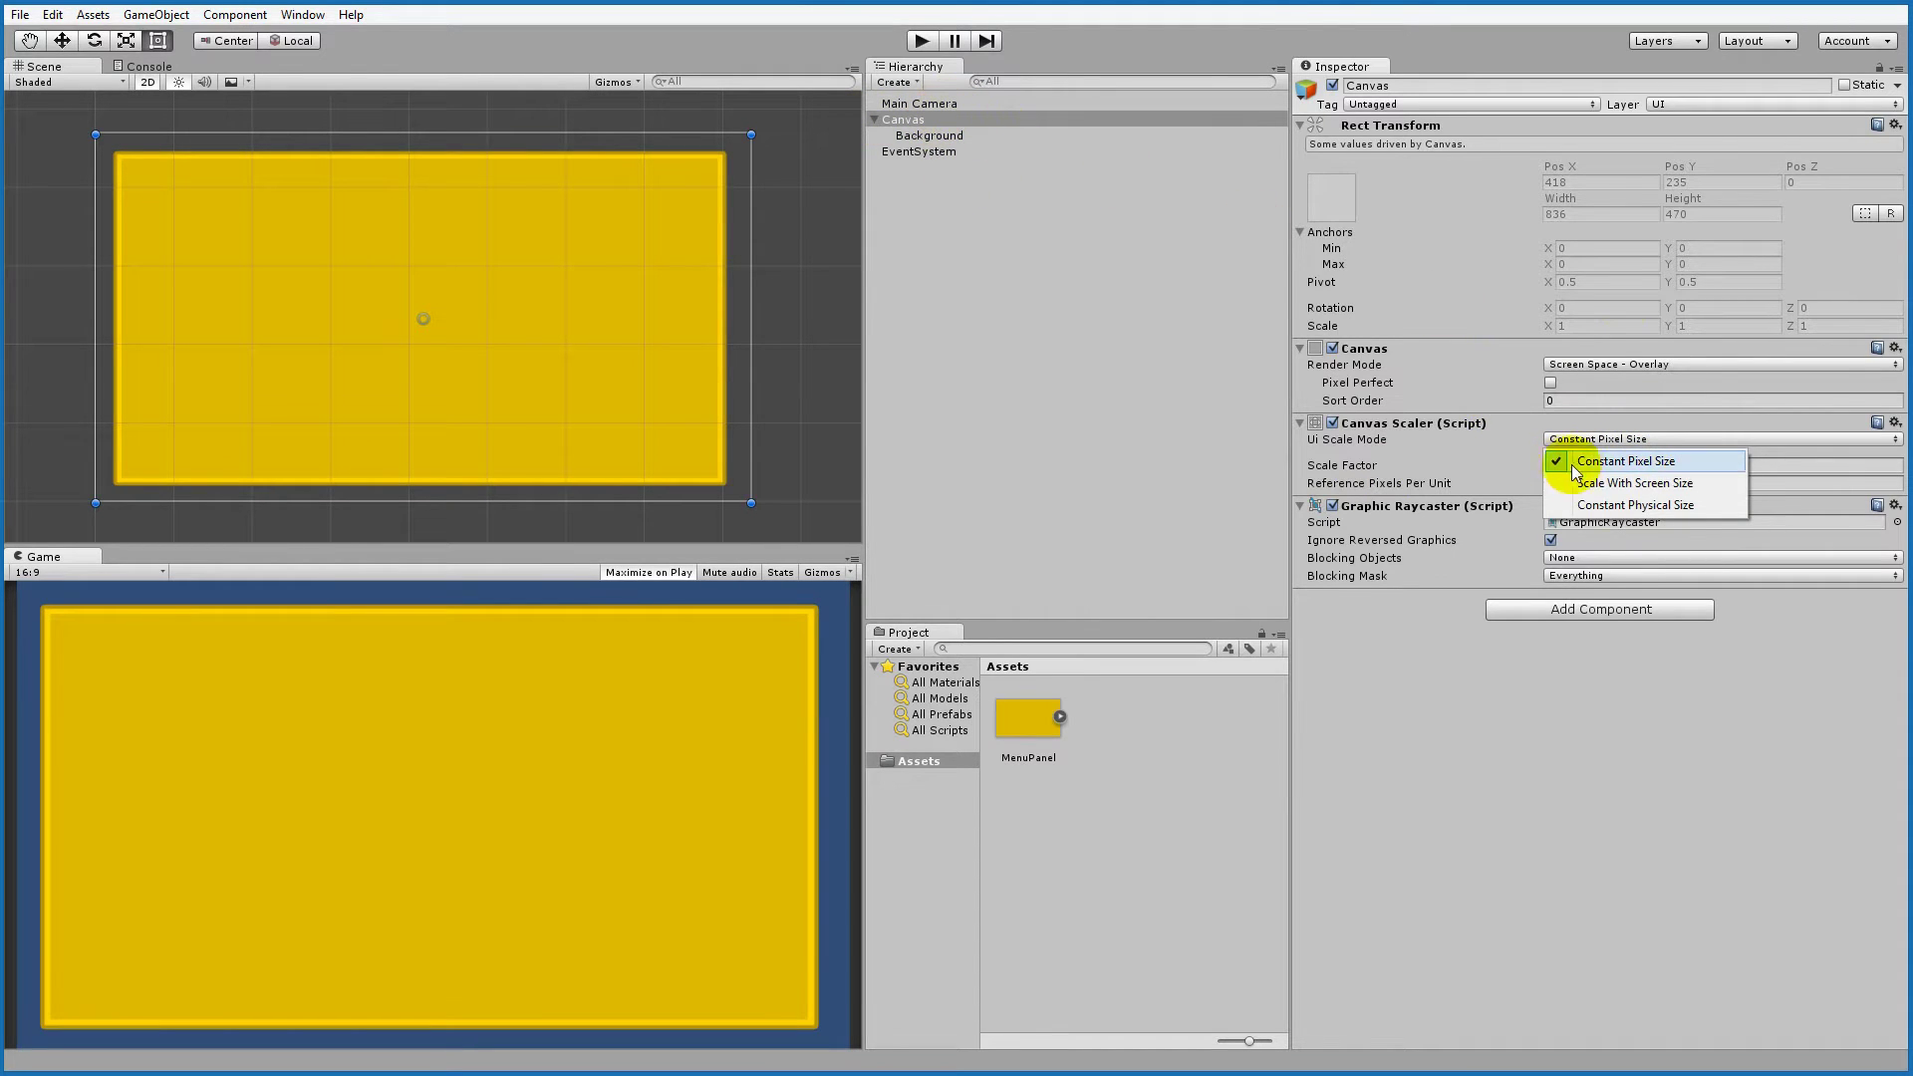
{"action": "left_click", "coordinate": [1639, 484]}
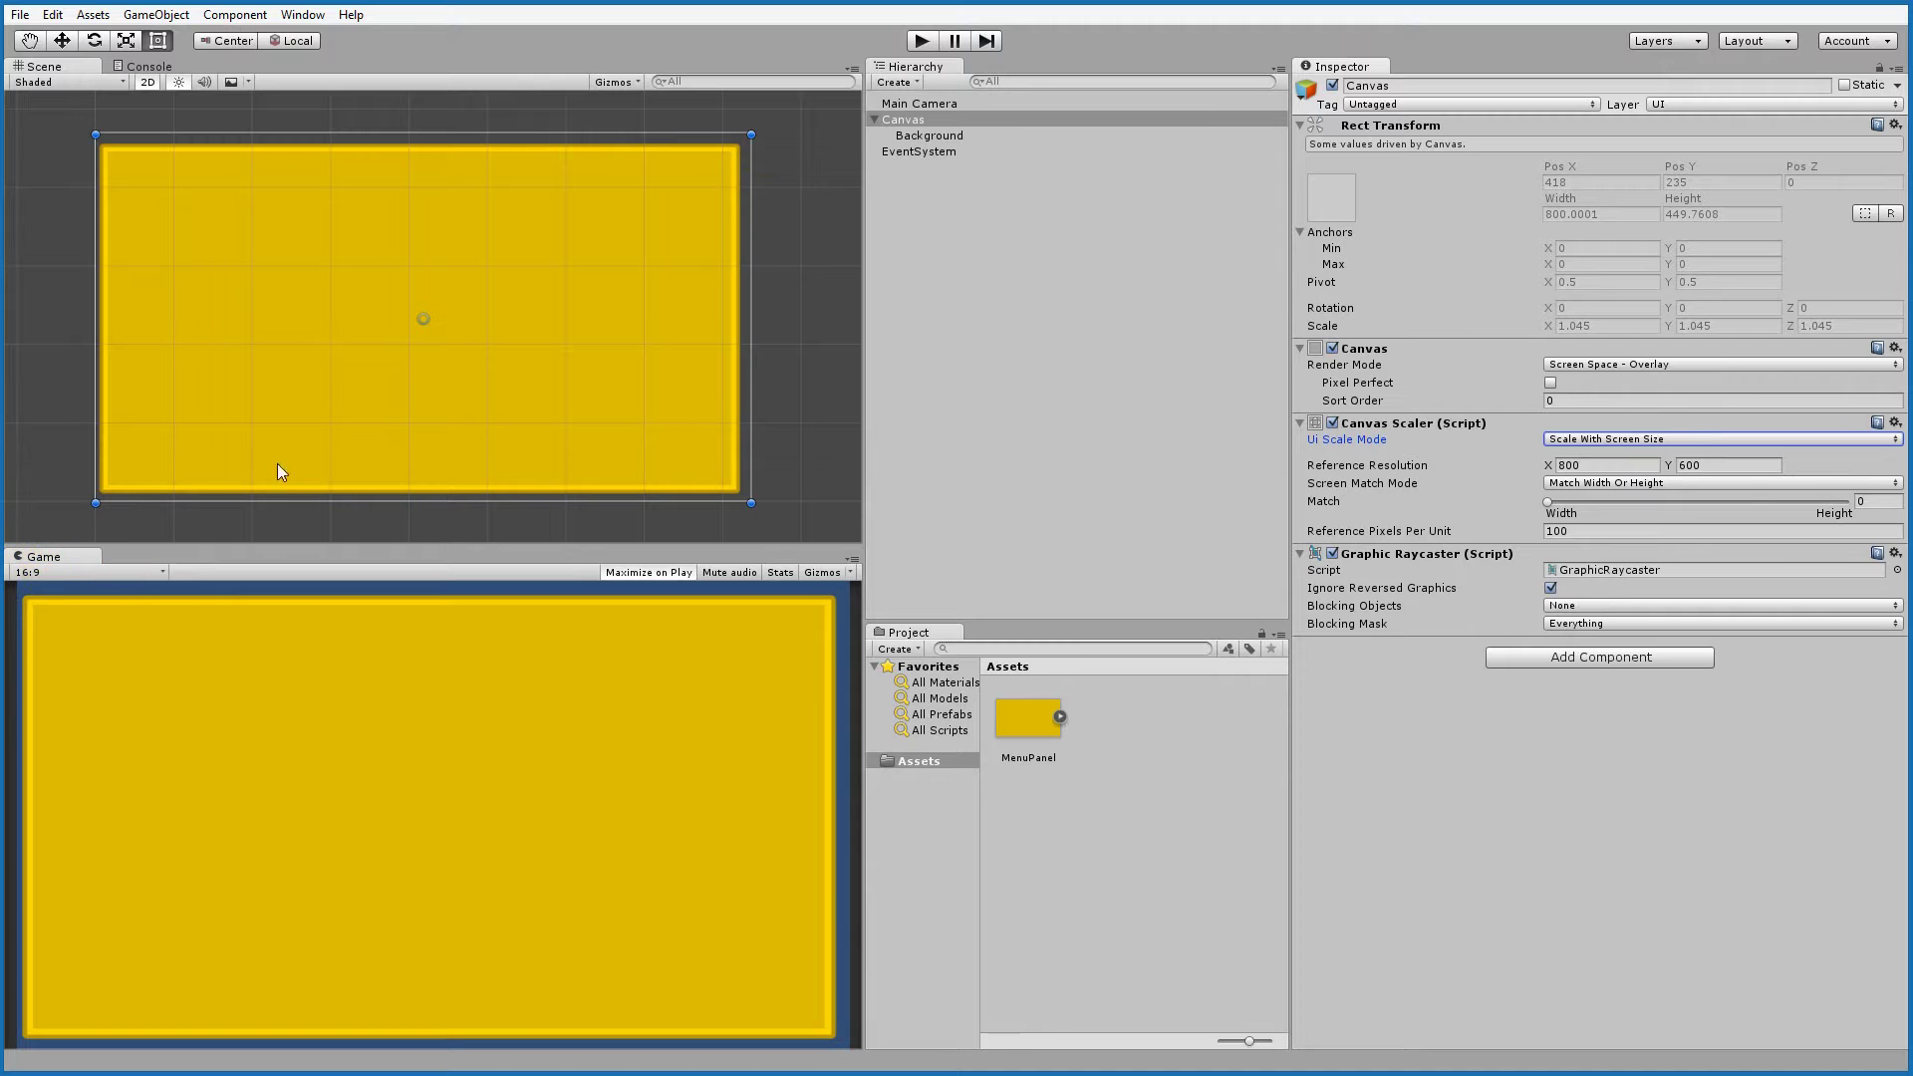
{"action": "left_click", "coordinate": [921, 42]}
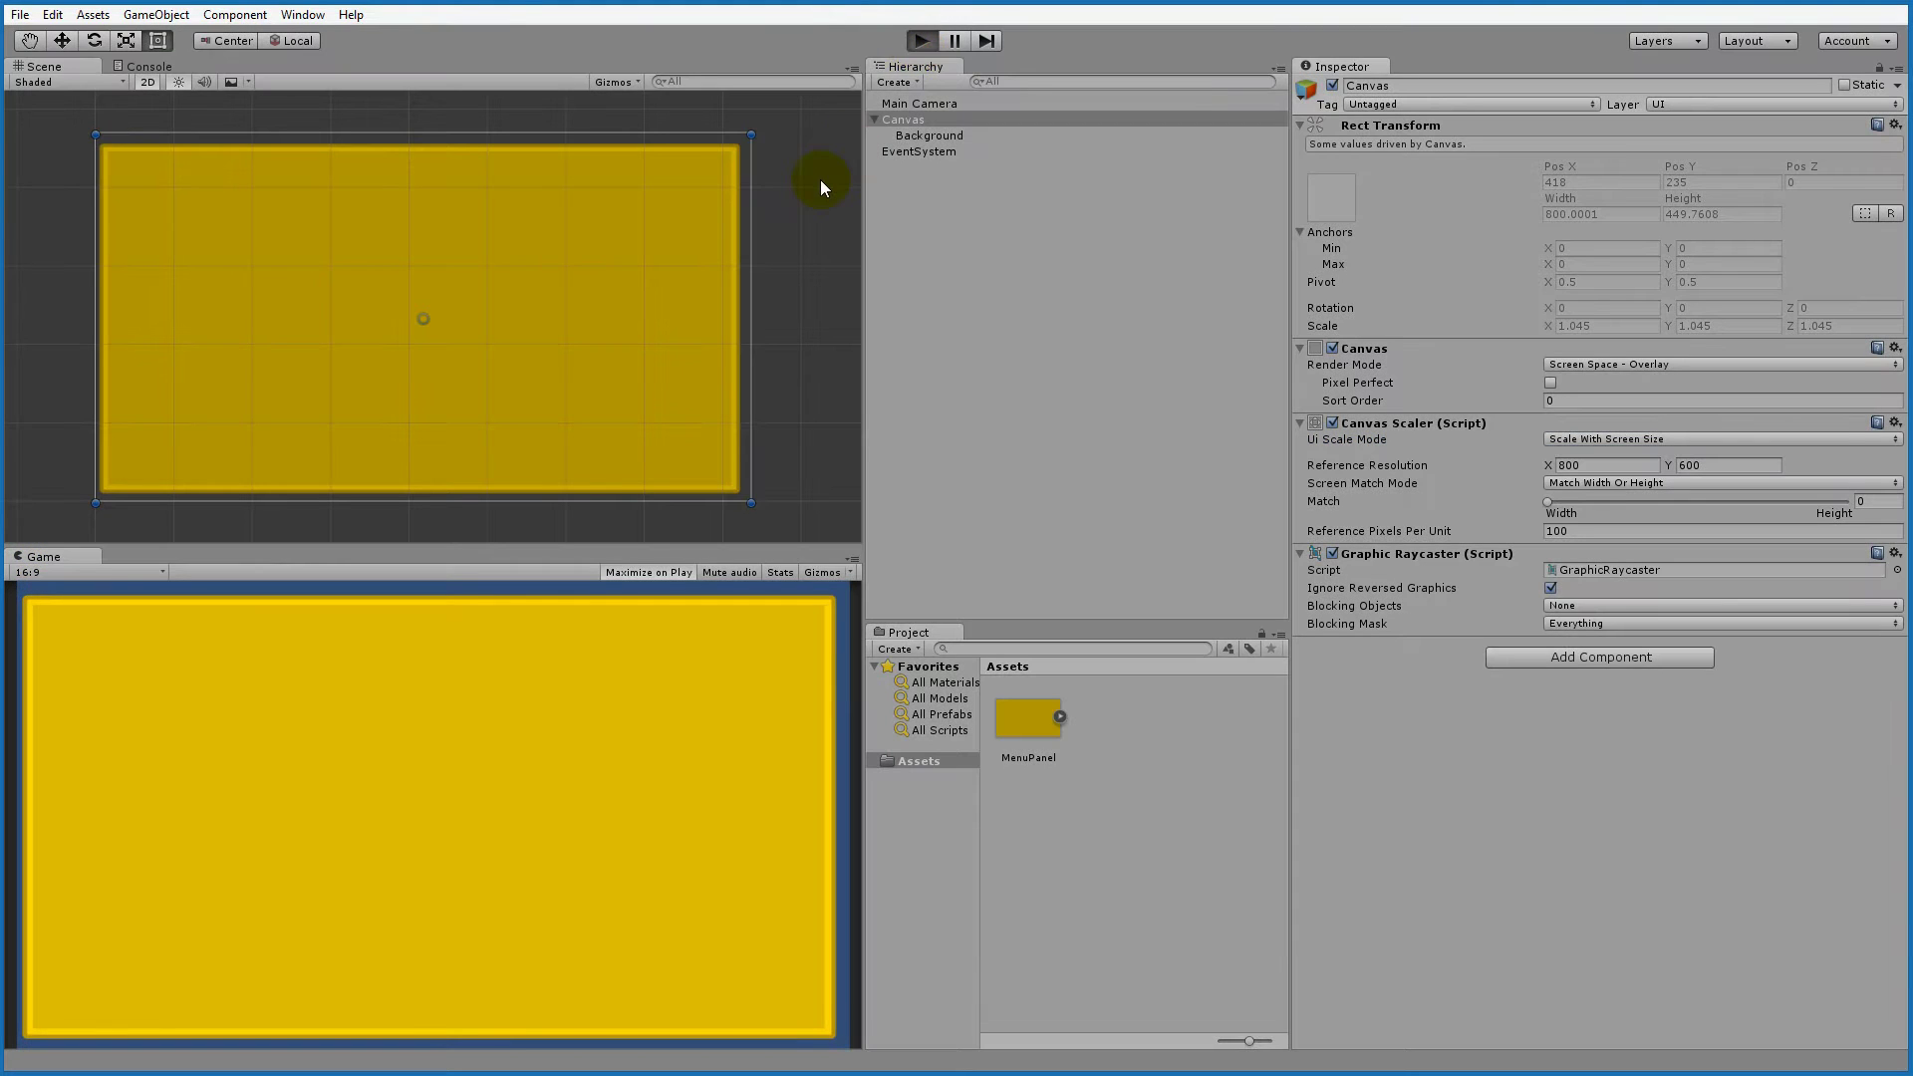
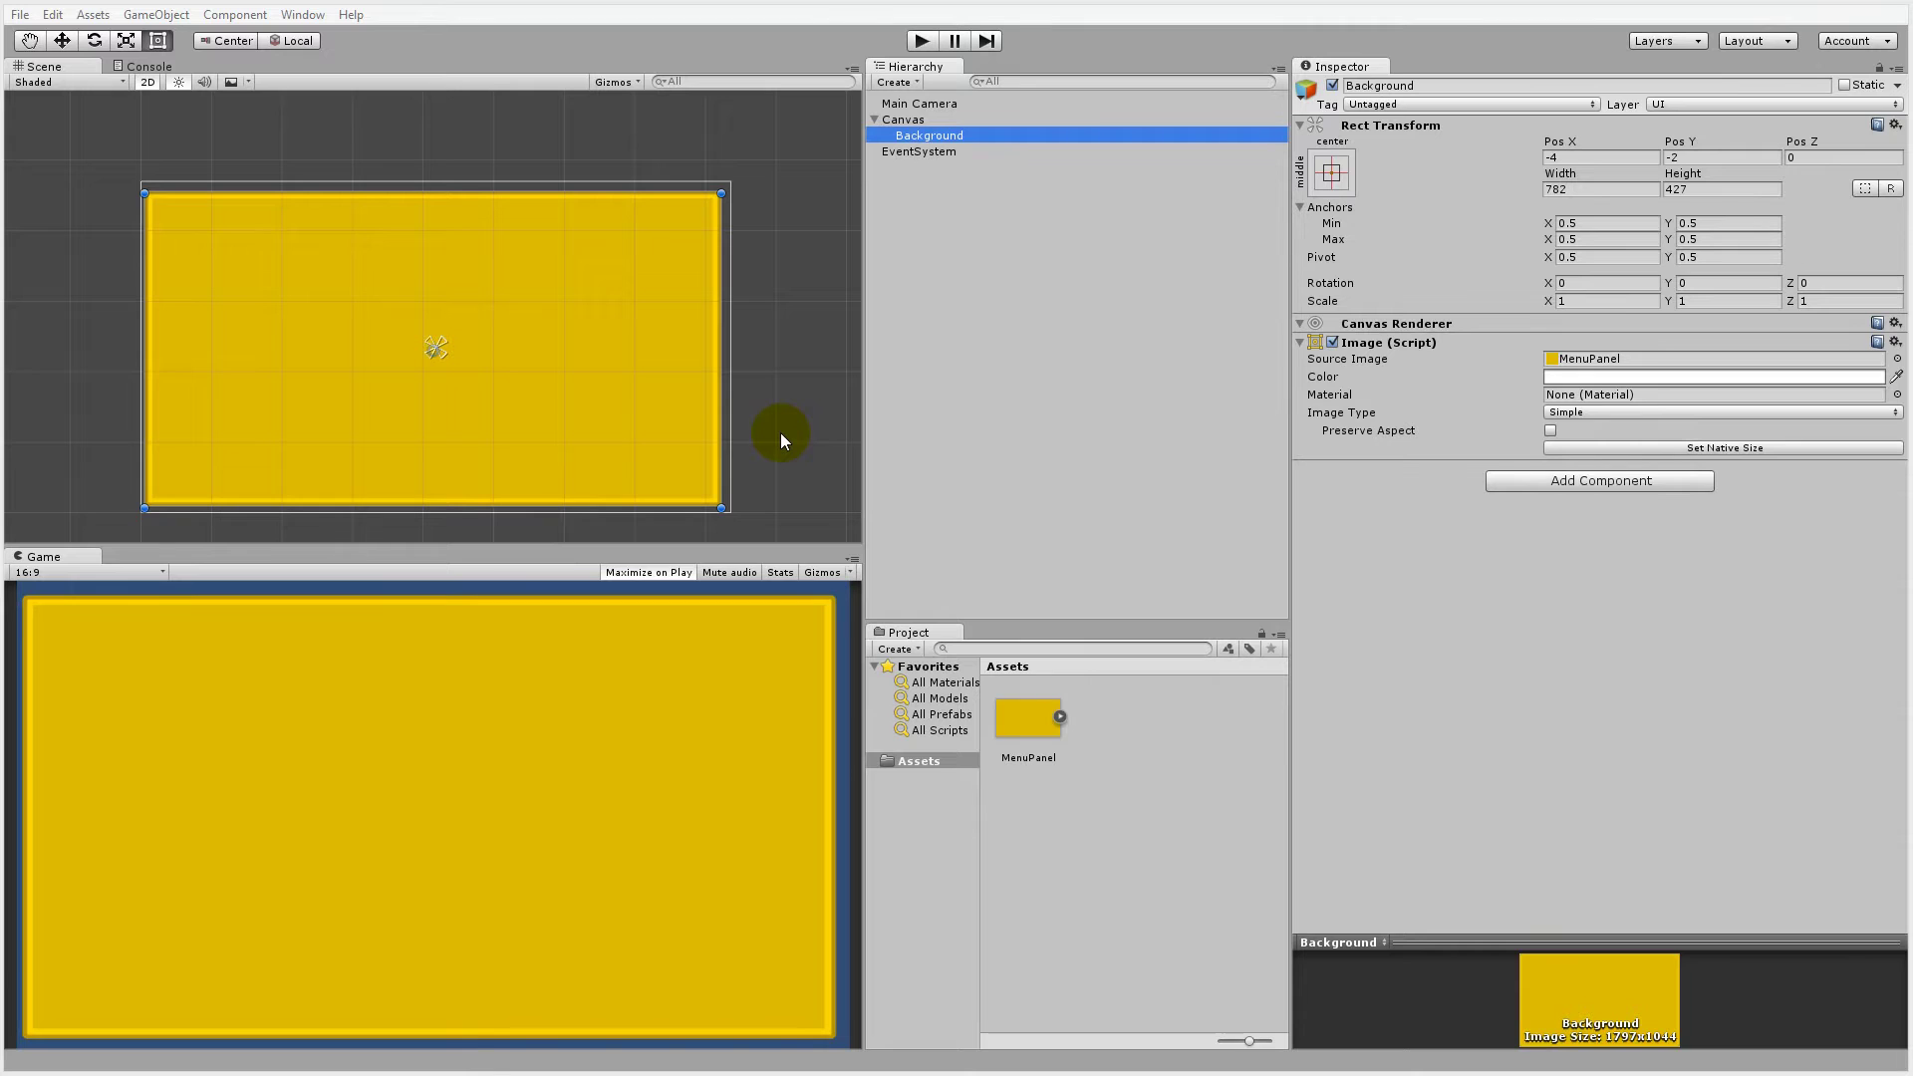
Step: Add a UI Image as a child of Background and remove its Image (Script) component
{"action": "right_click", "coordinate": [915, 138]}
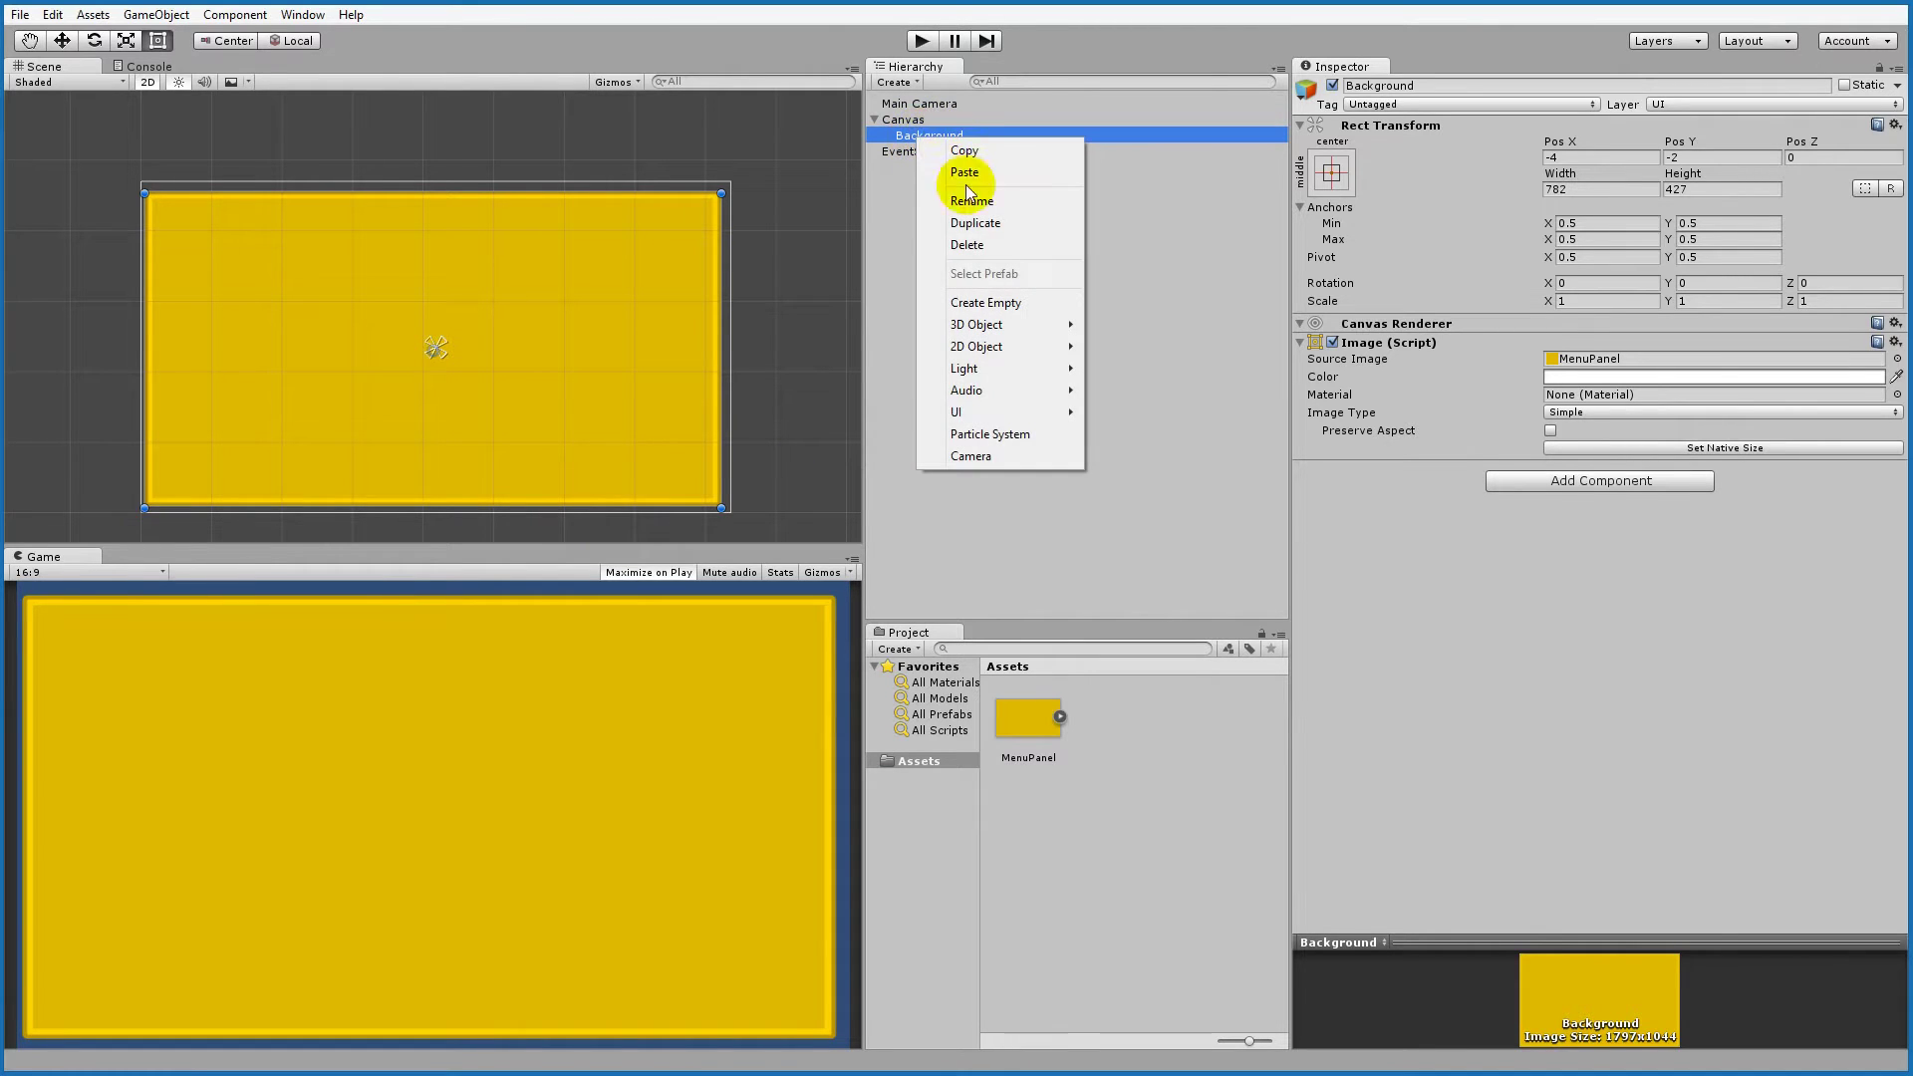
{"action": "mouse_move", "coordinate": [981, 412]}
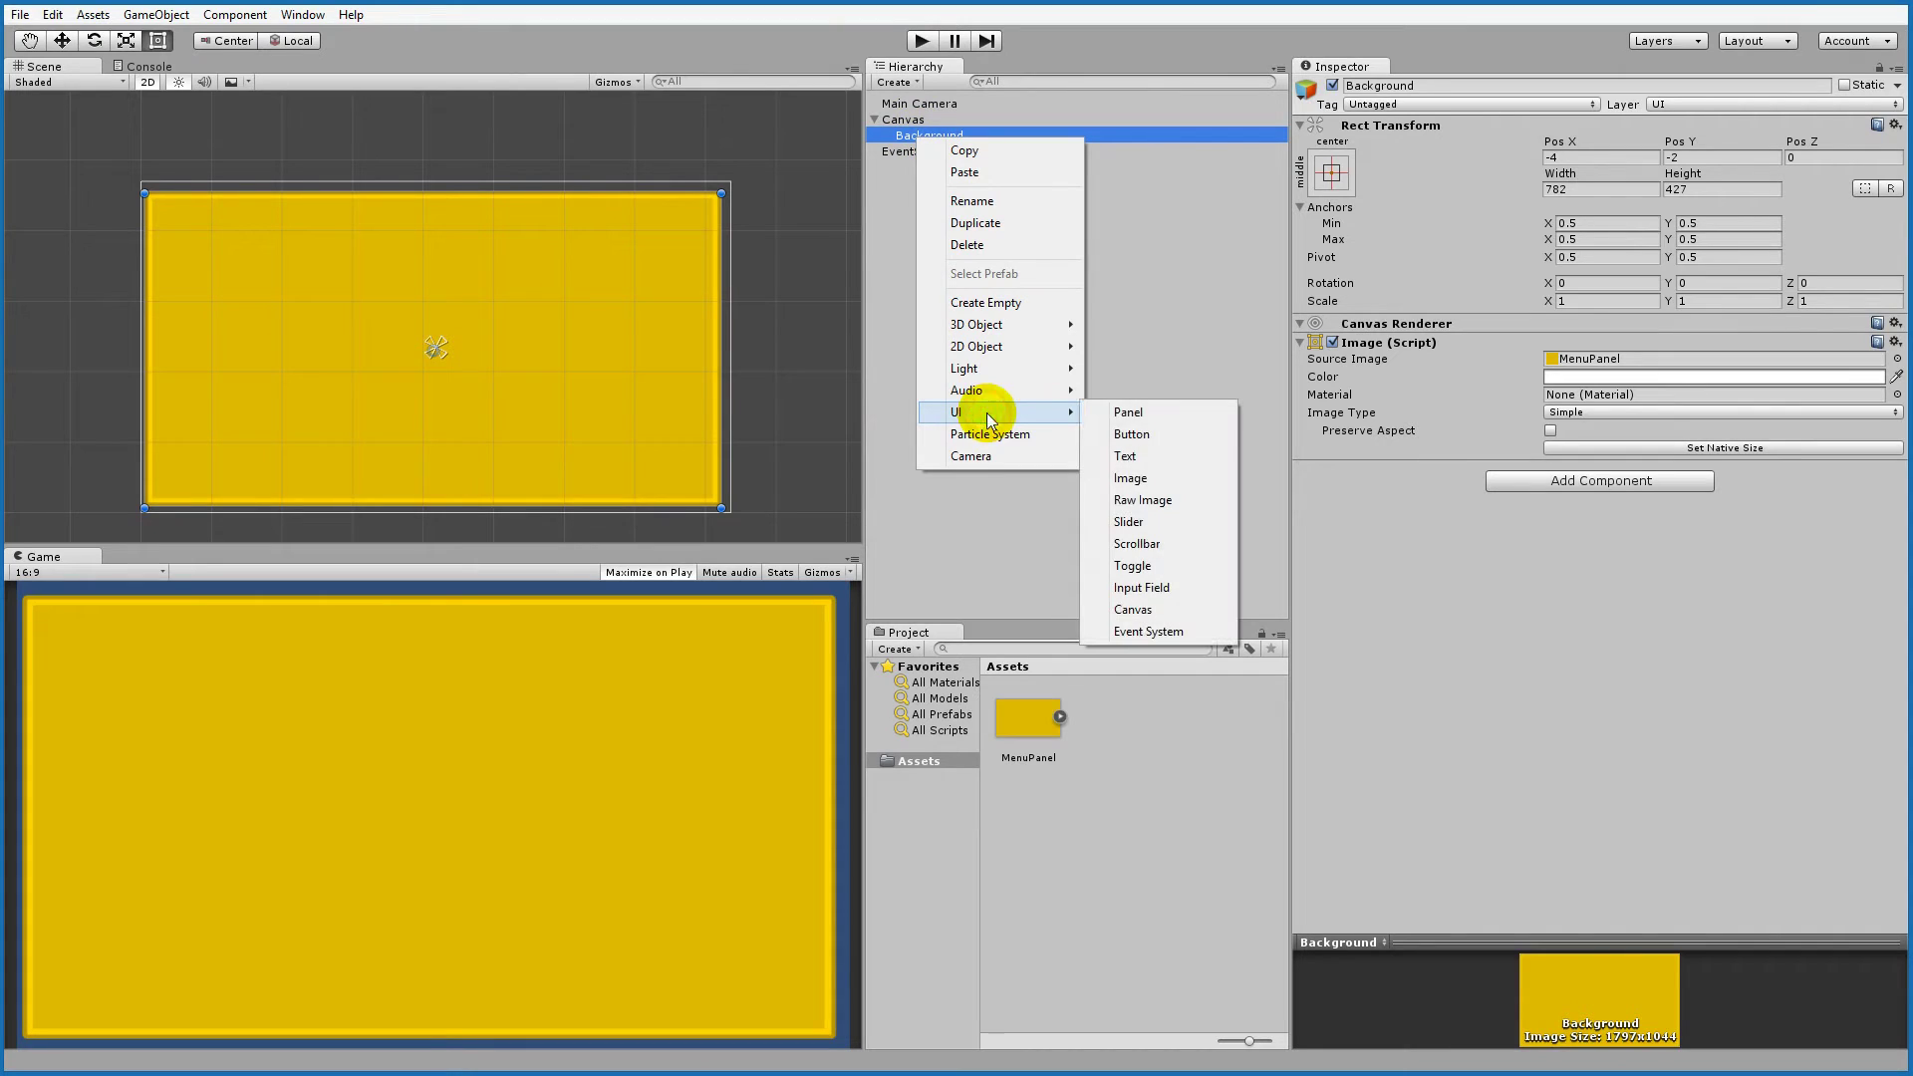
{"action": "left_click", "coordinate": [1136, 484]}
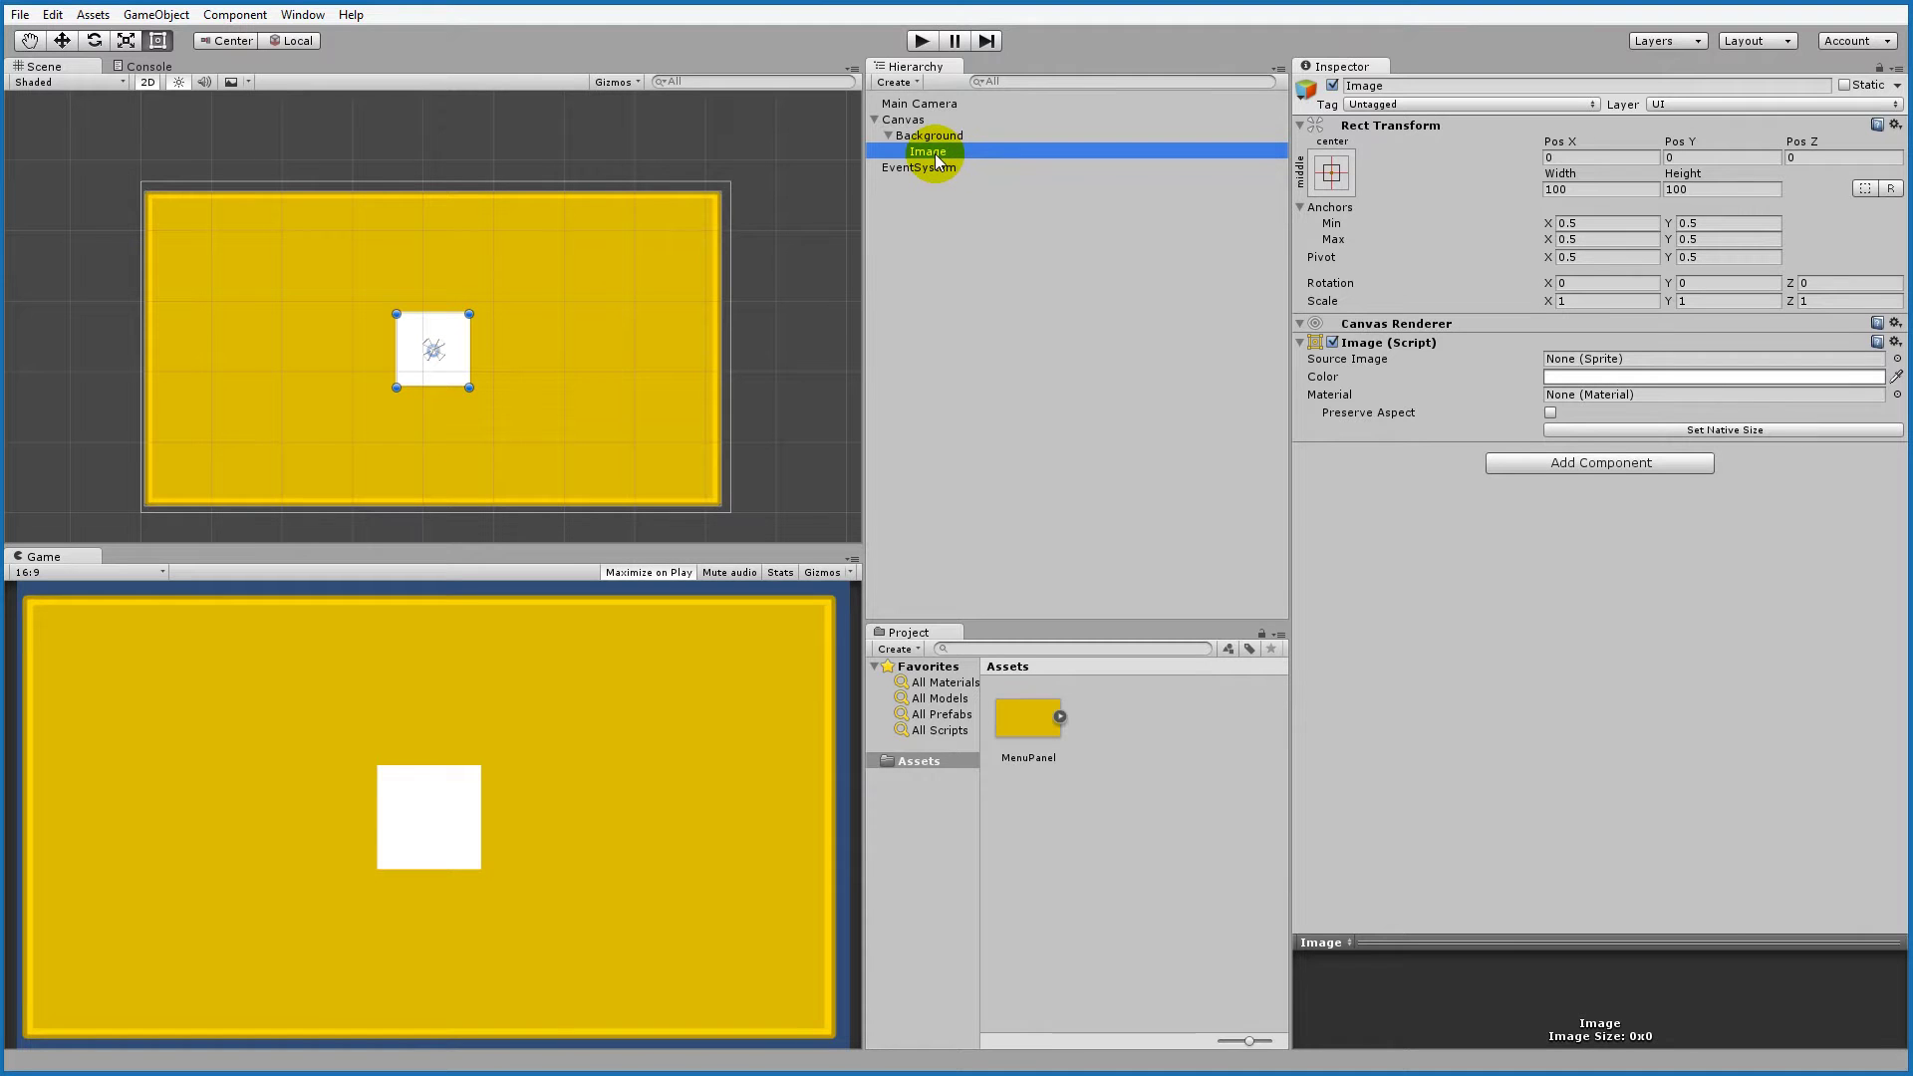
{"action": "right_click", "coordinate": [1383, 342]}
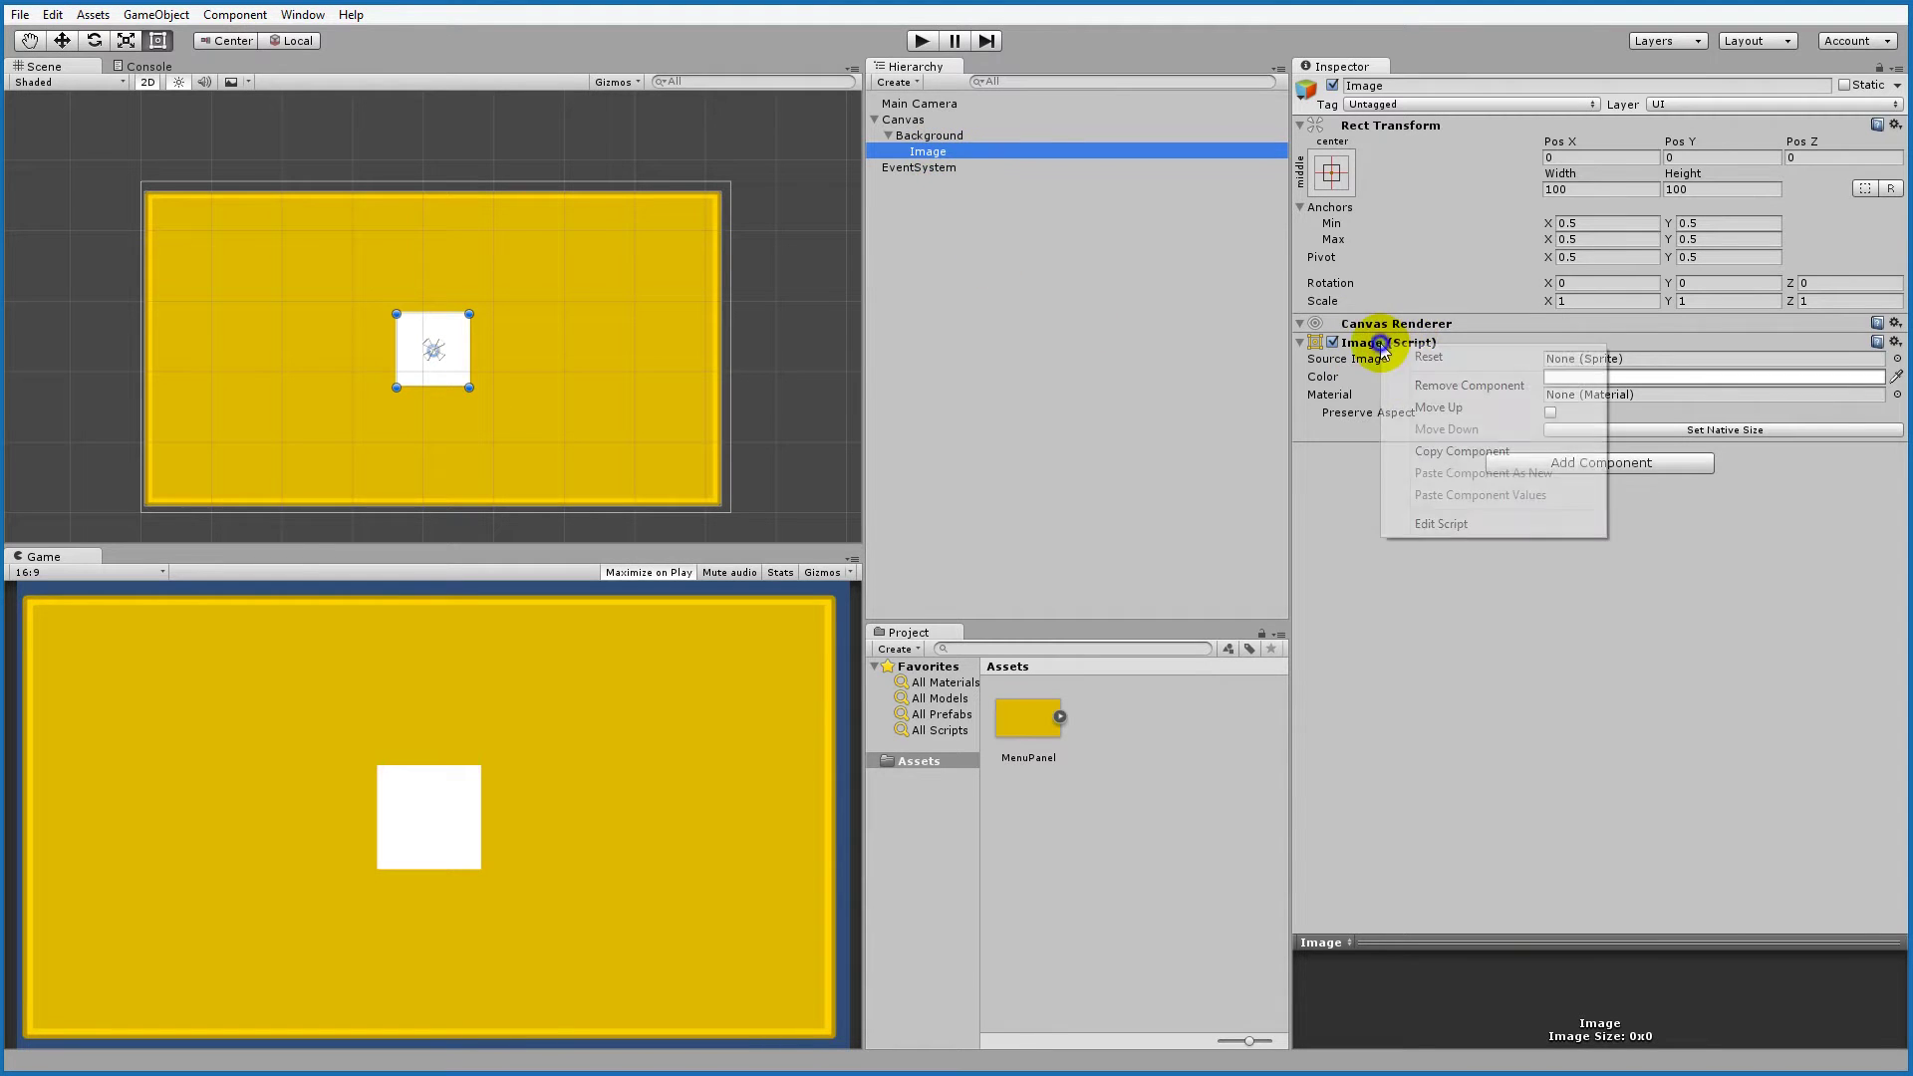
{"action": "left_click", "coordinate": [1450, 386]}
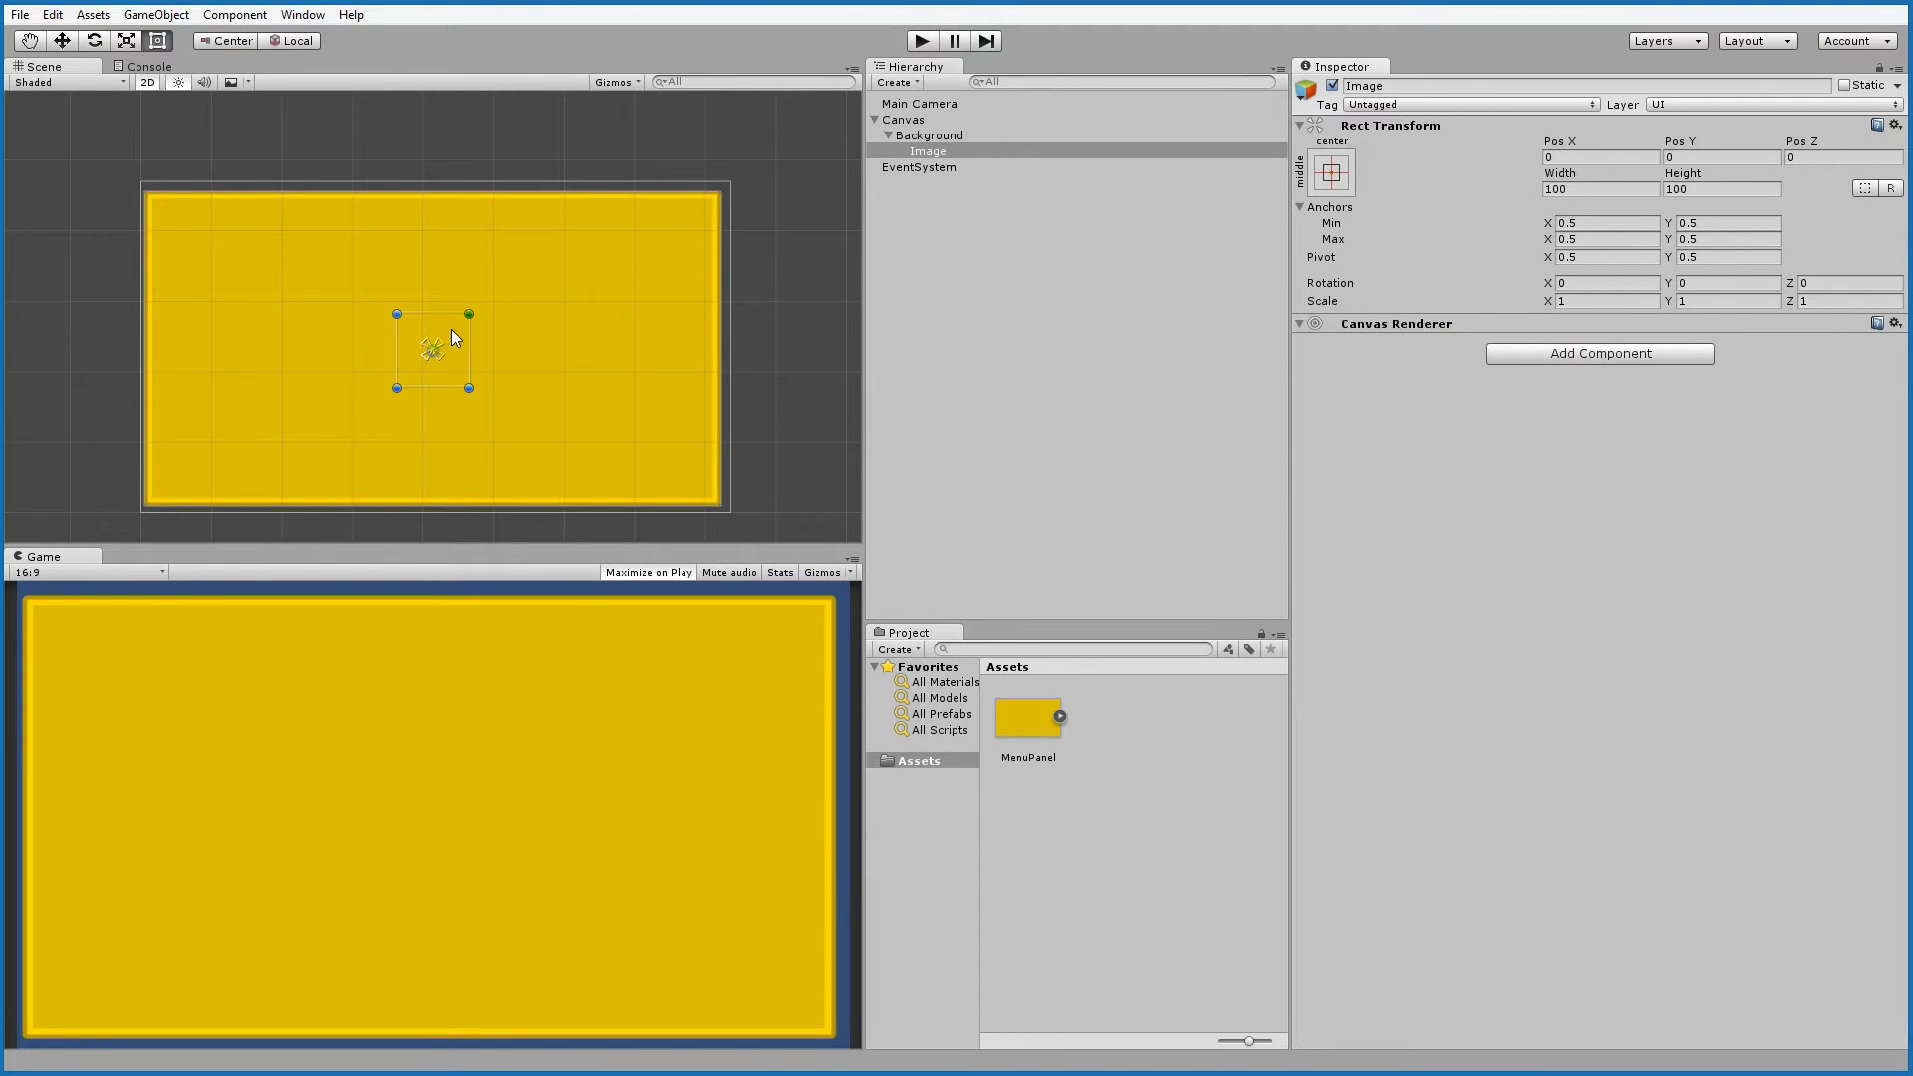
Step: Stretch the child Image's rectangle across Background's full width from its top edge, about 782 wide by 350.5 high, leaving a strip below
{"action": "left_click_drag", "start_coordinate": [460, 346], "coordinate": [716, 278]}
{"action": "left_click", "coordinate": [546, 185]}
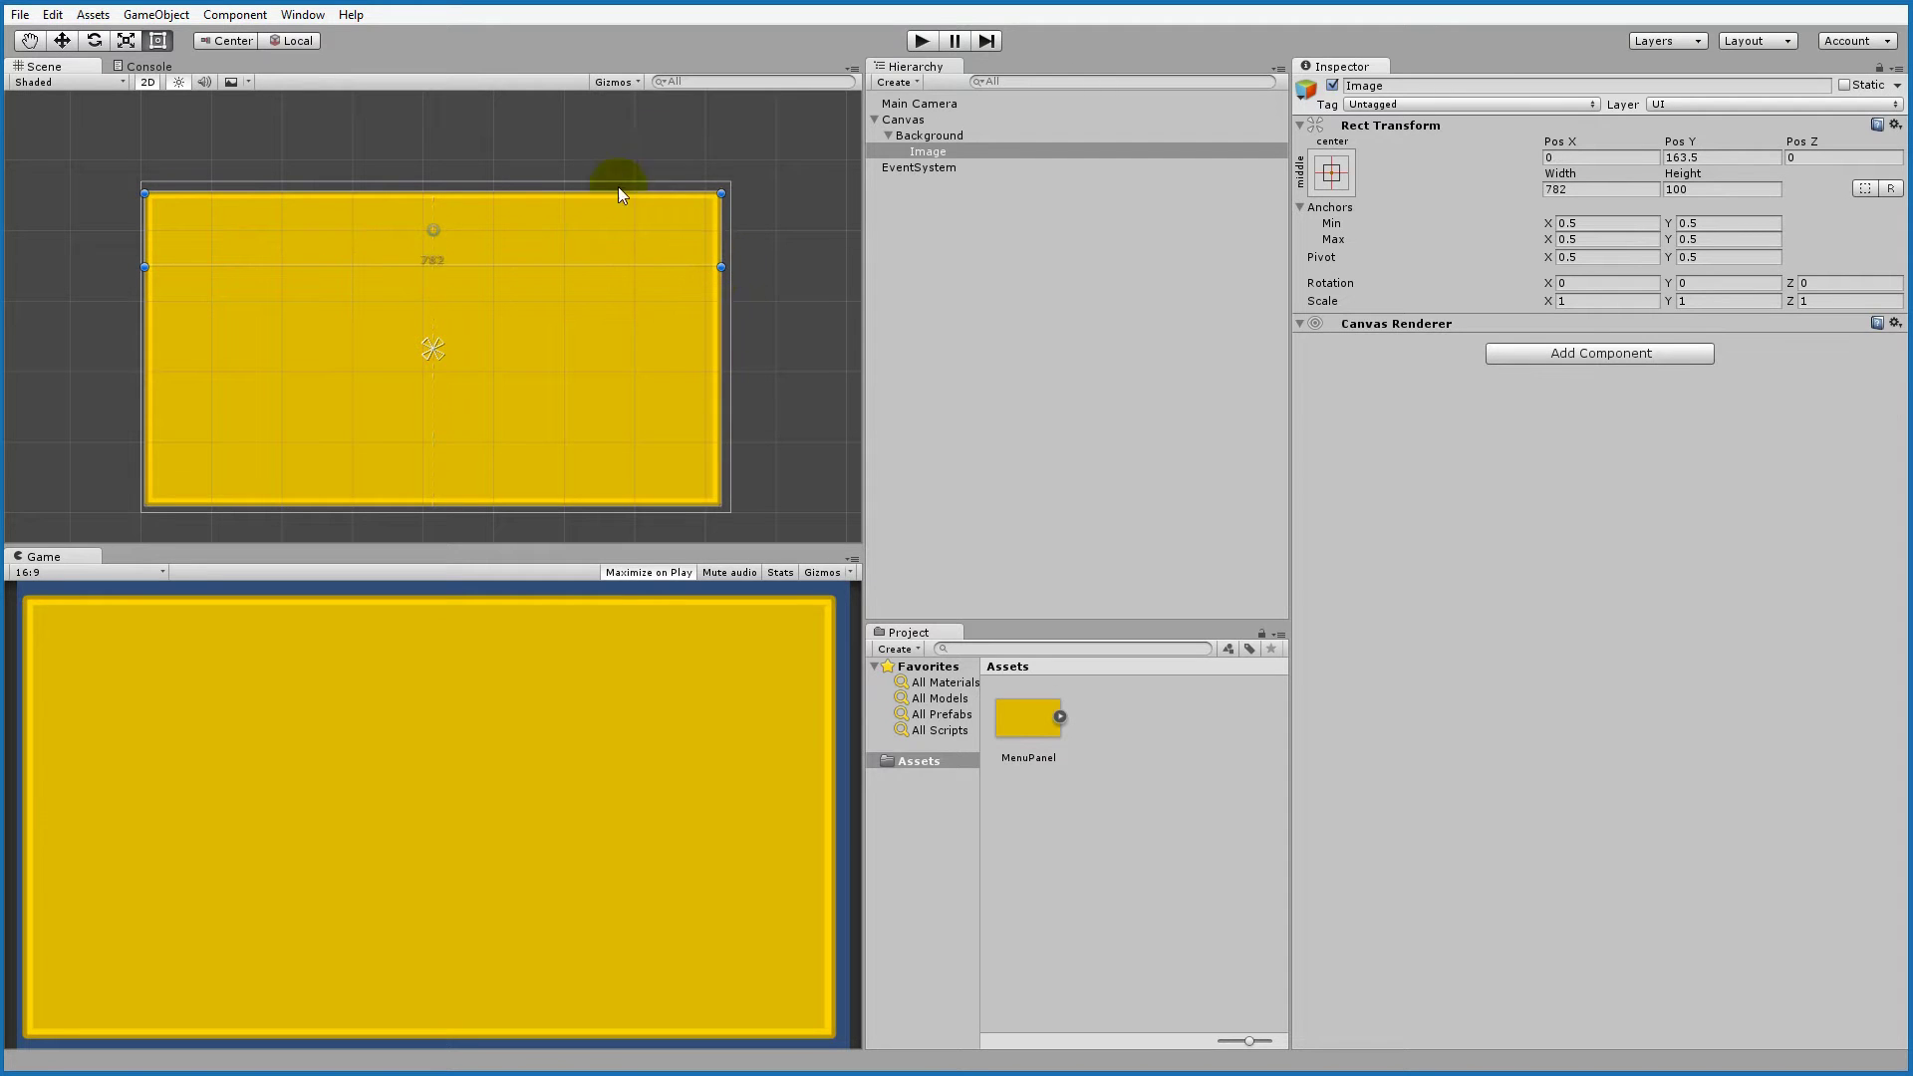
{"action": "left_click_drag", "start_coordinate": [565, 265], "coordinate": [558, 445]}
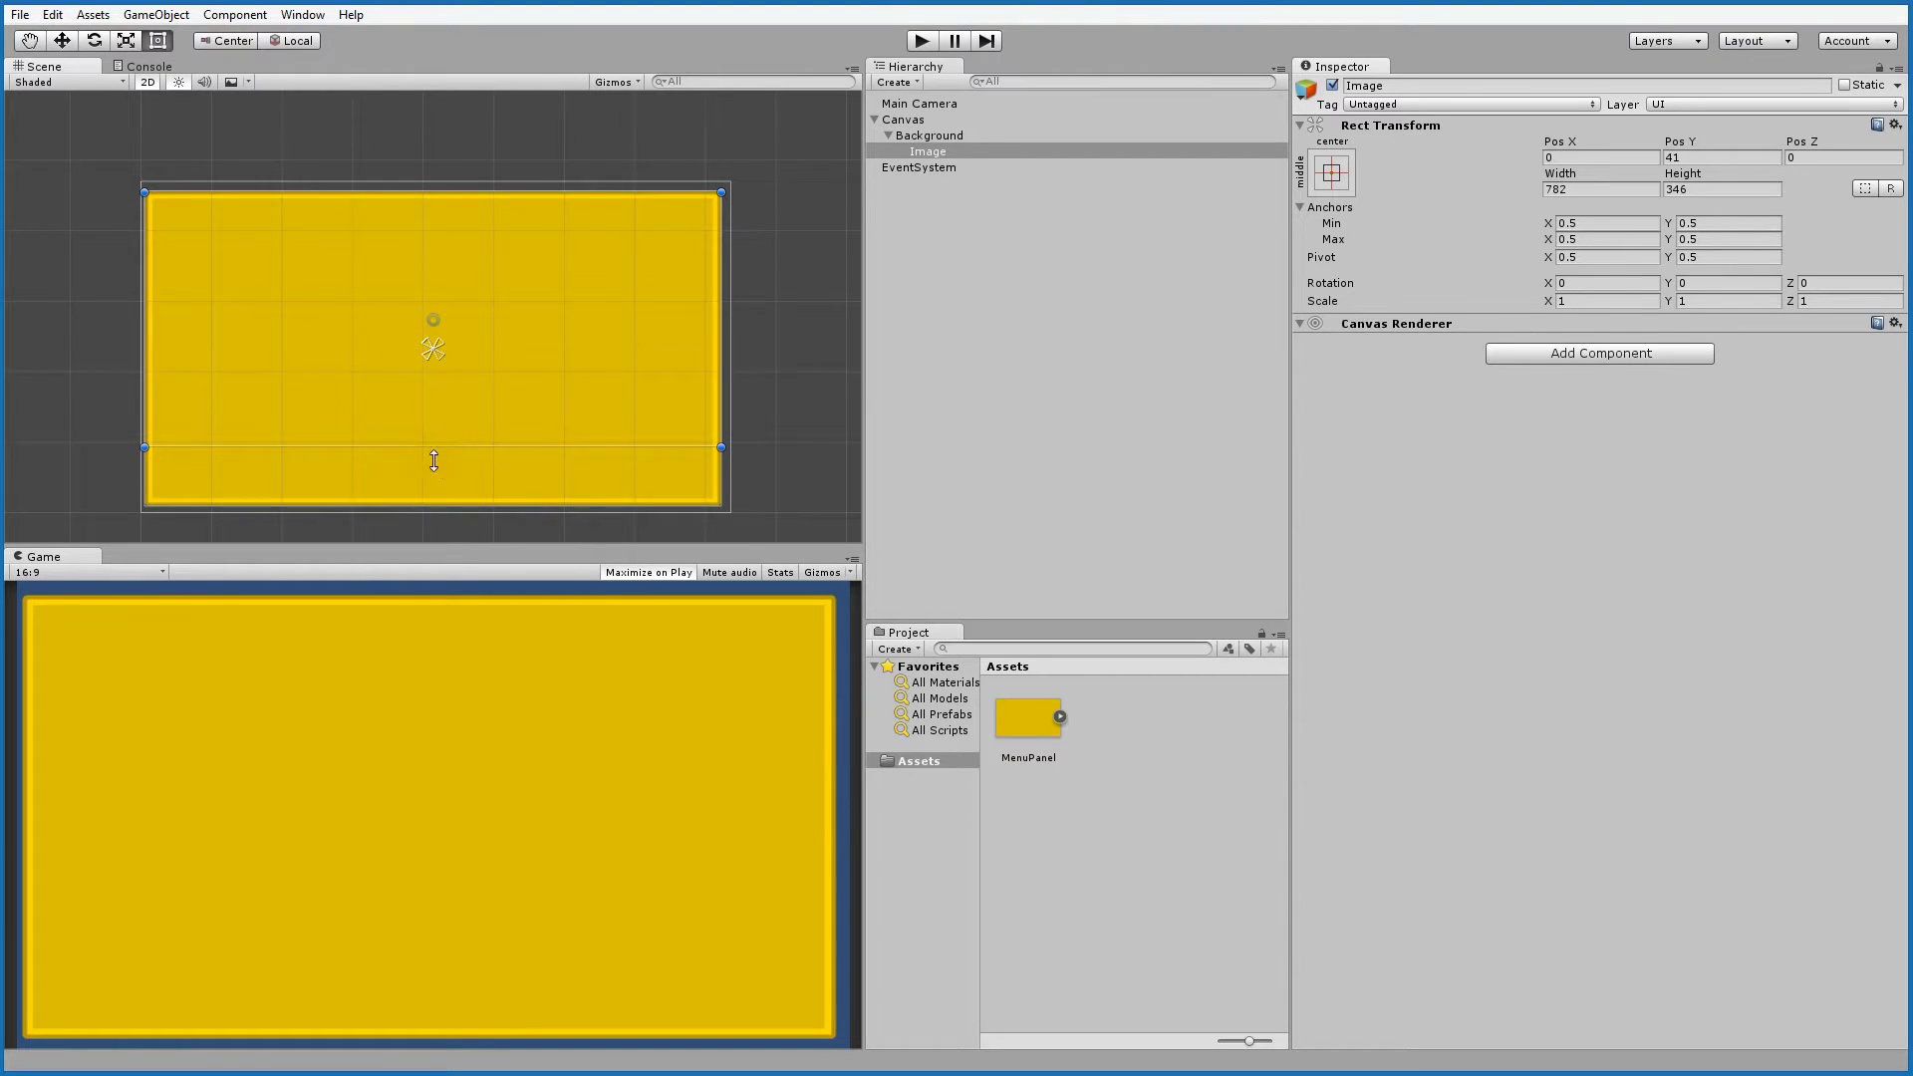
{"action": "scroll", "coordinate": [582, 462], "scroll_direction": "up", "scroll_amount": 5}
{"action": "middle_click_drag", "start_coordinate": [652, 468], "coordinate": [667, 230]}
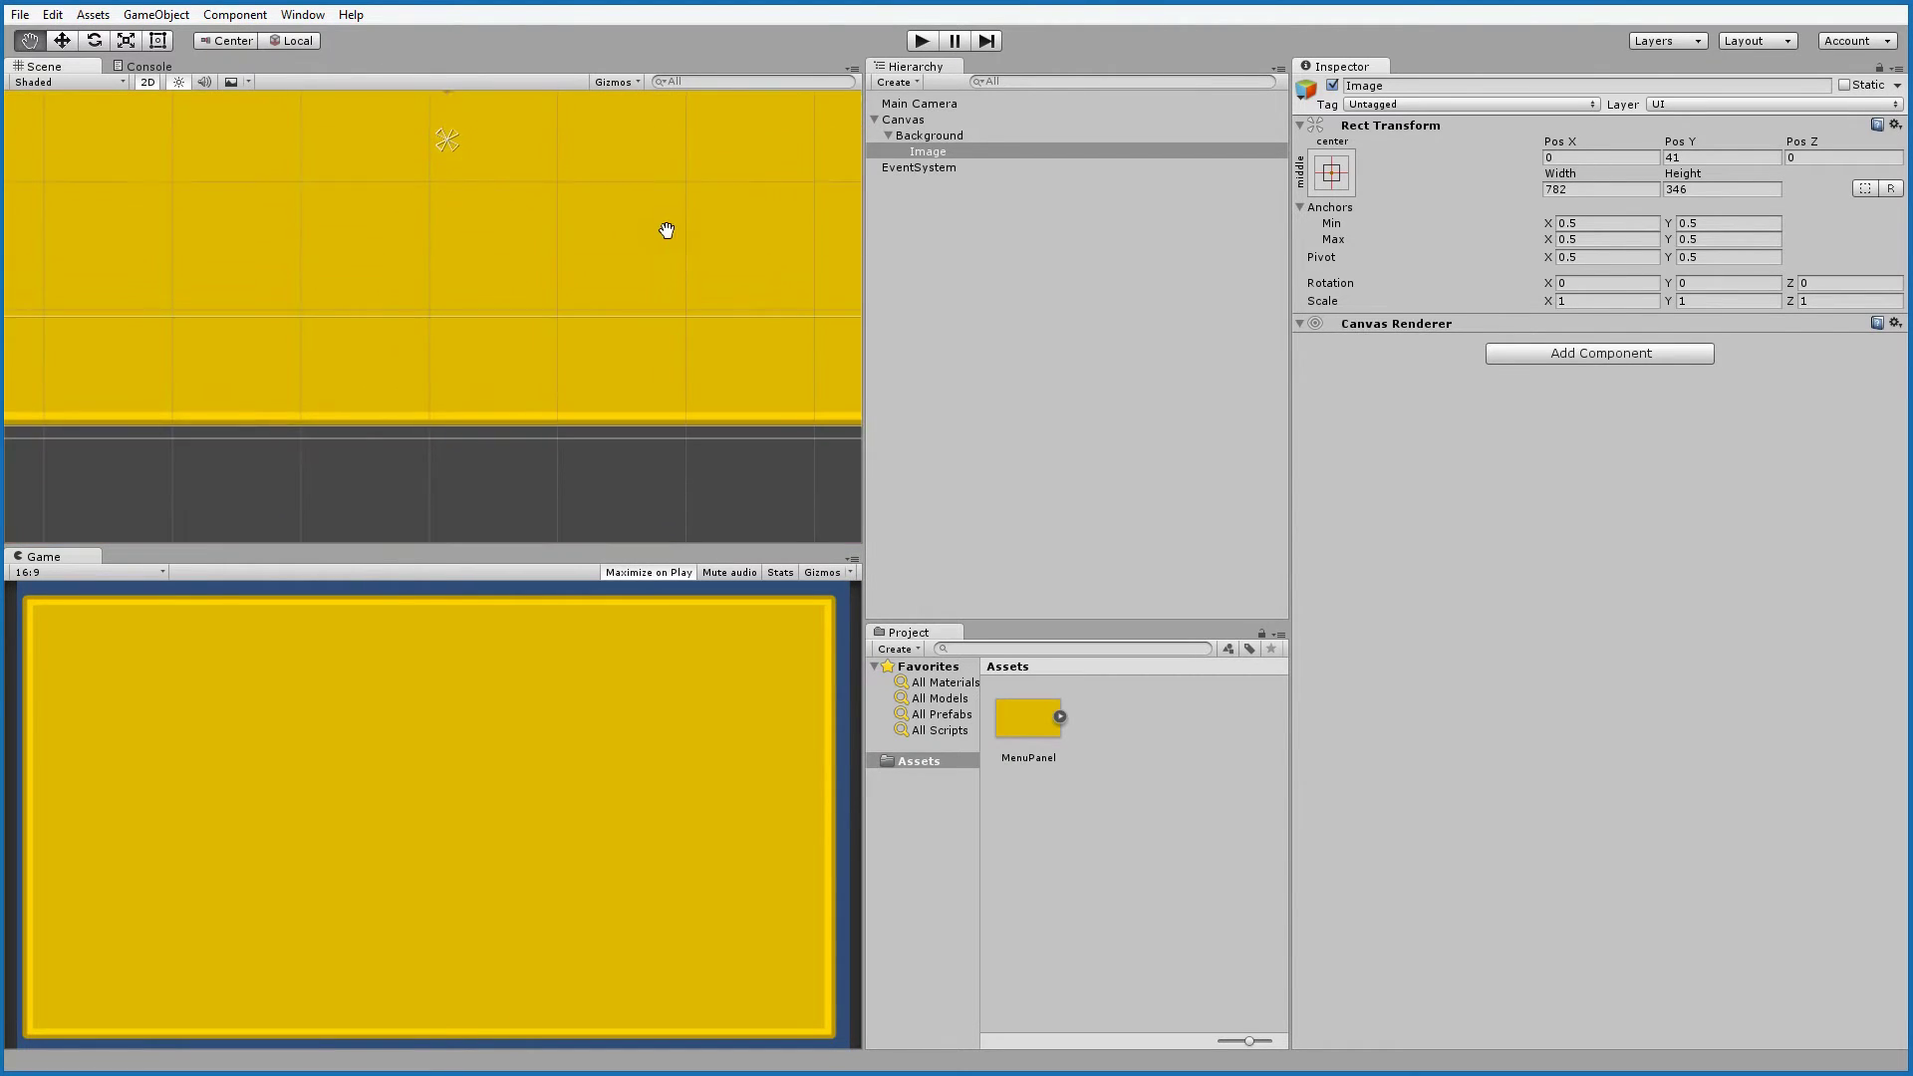
{"action": "left_click_drag", "start_coordinate": [530, 317], "coordinate": [410, 320]}
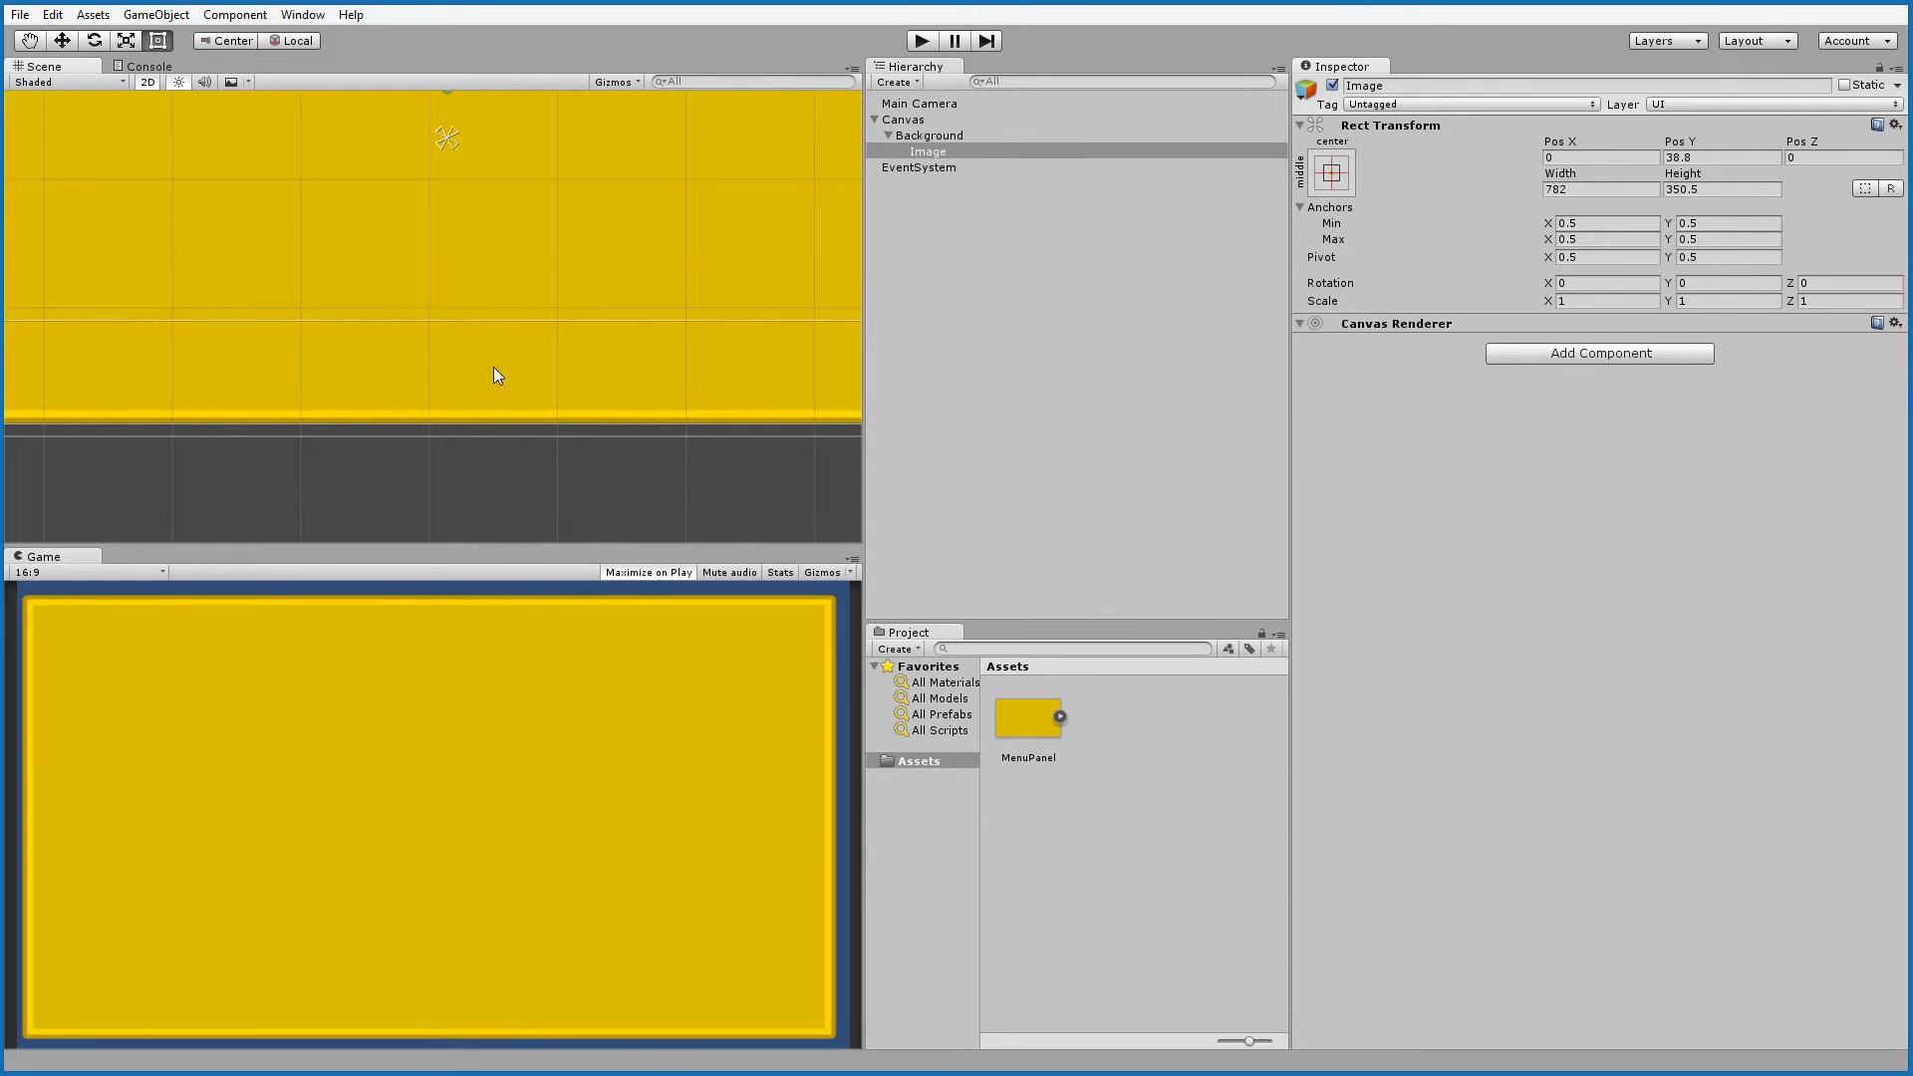
{"action": "scroll", "coordinate": [513, 362], "scroll_direction": "down", "scroll_amount": 5}
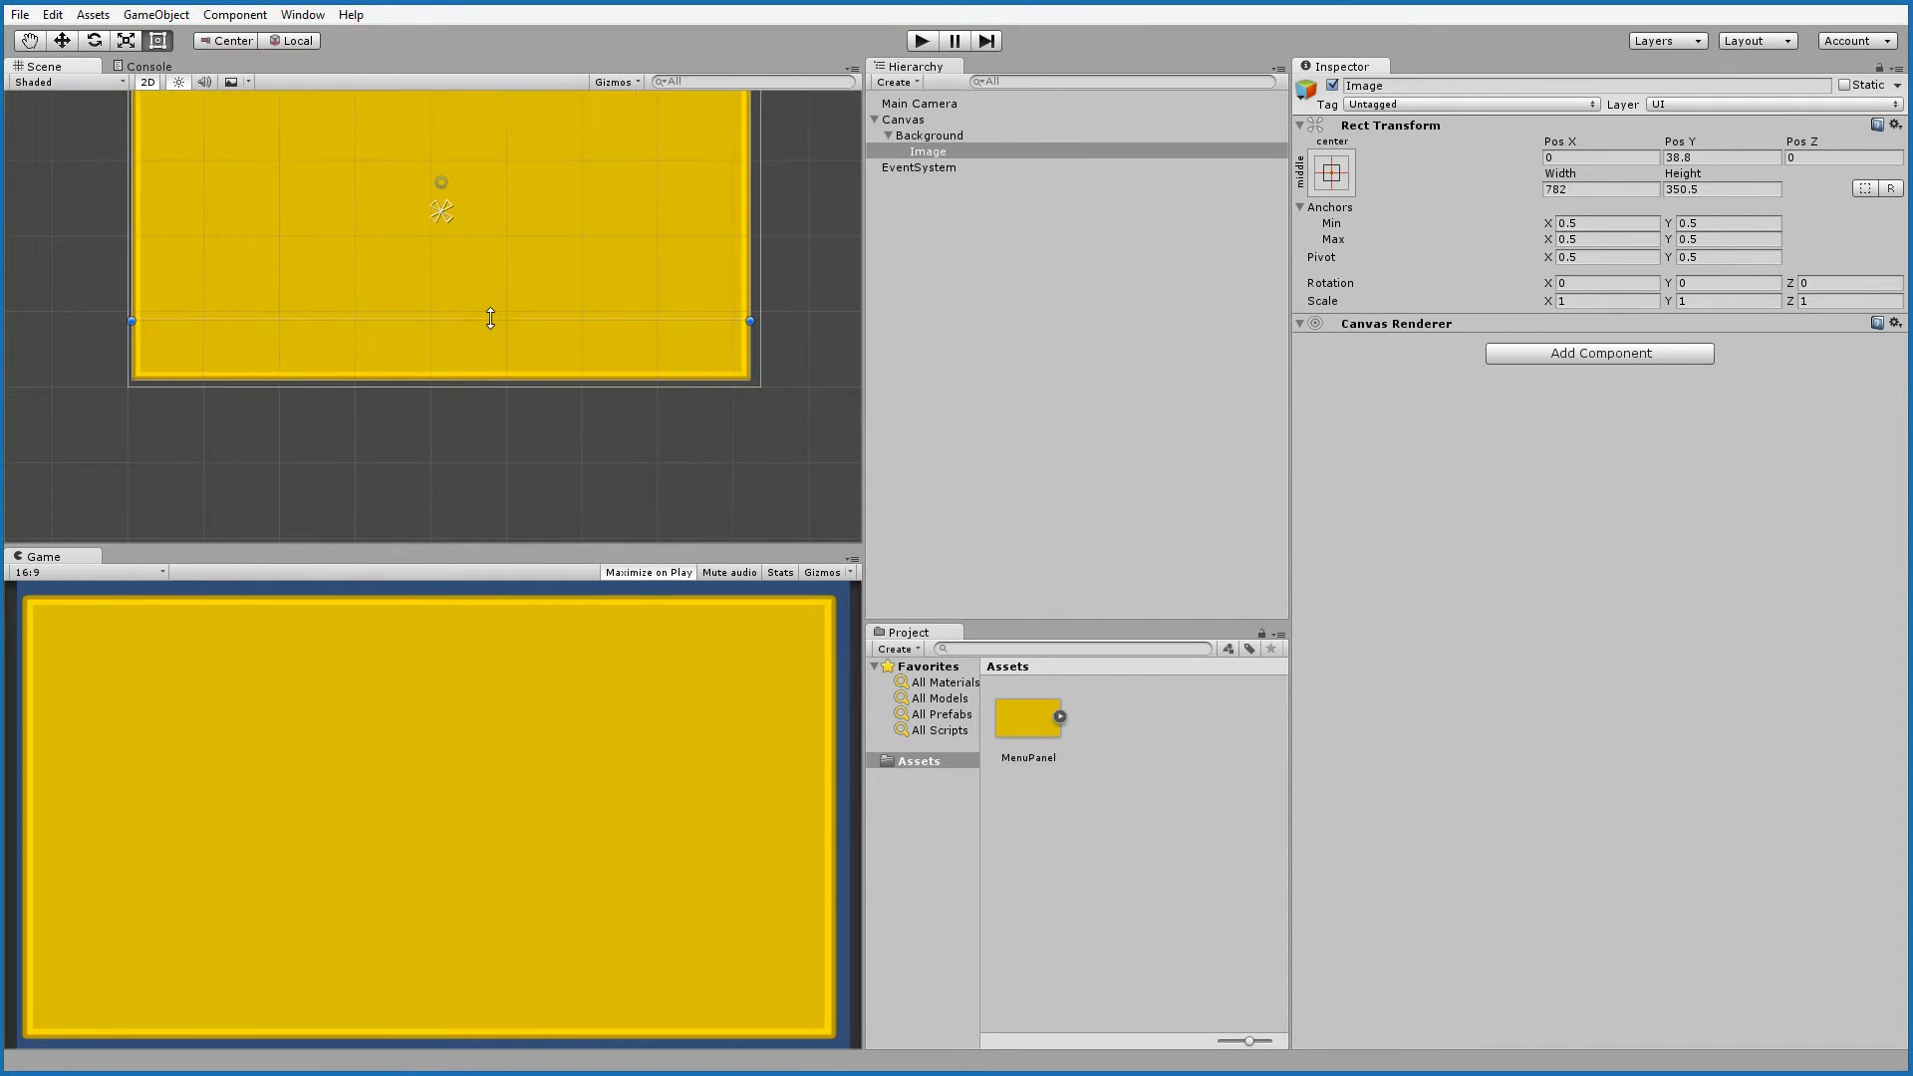
Step: Shorten the child Image's rectangle from its lower edge to about 338 high and rename the object ContentArea
{"action": "left_click_drag", "start_coordinate": [490, 318], "coordinate": [488, 308]}
{"action": "scroll", "coordinate": [577, 293], "scroll_direction": "down", "scroll_amount": 3}
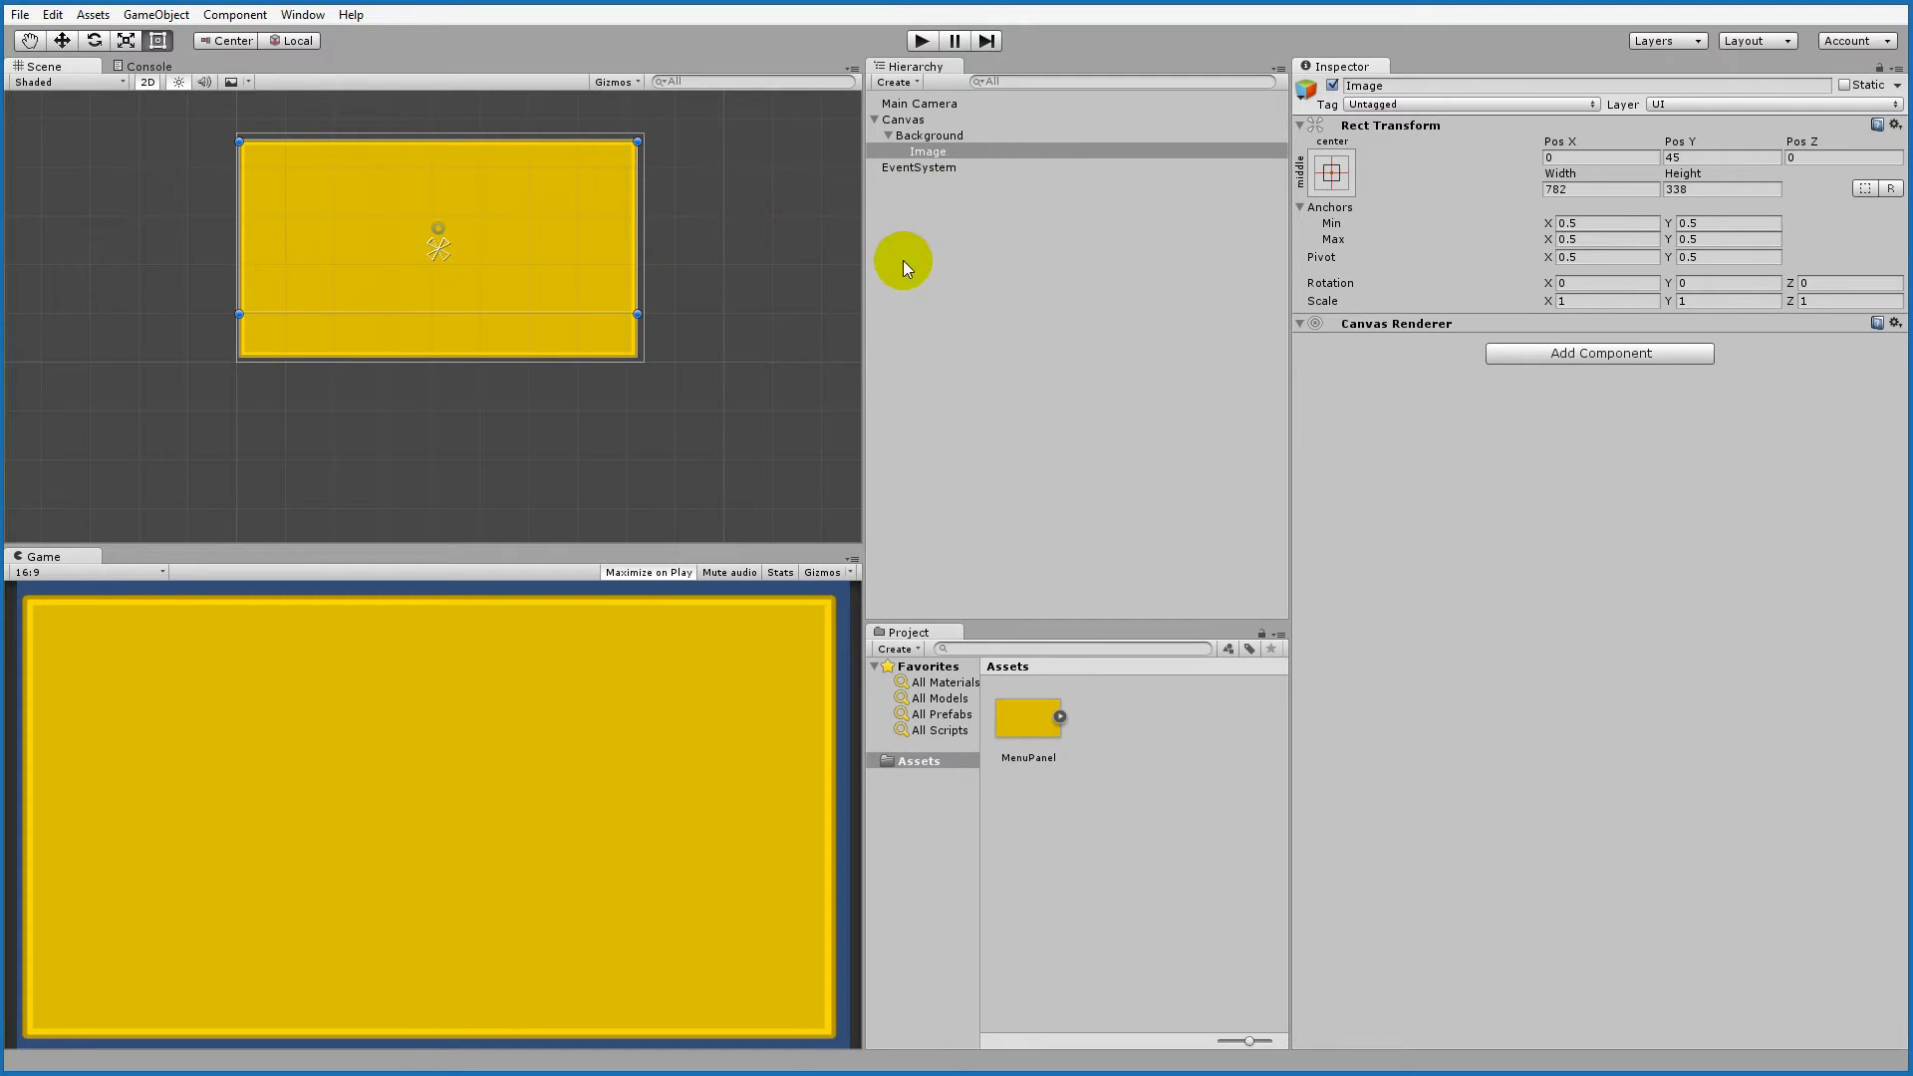
{"action": "left_click", "coordinate": [935, 149]}
{"action": "left_click", "coordinate": [1375, 85]}
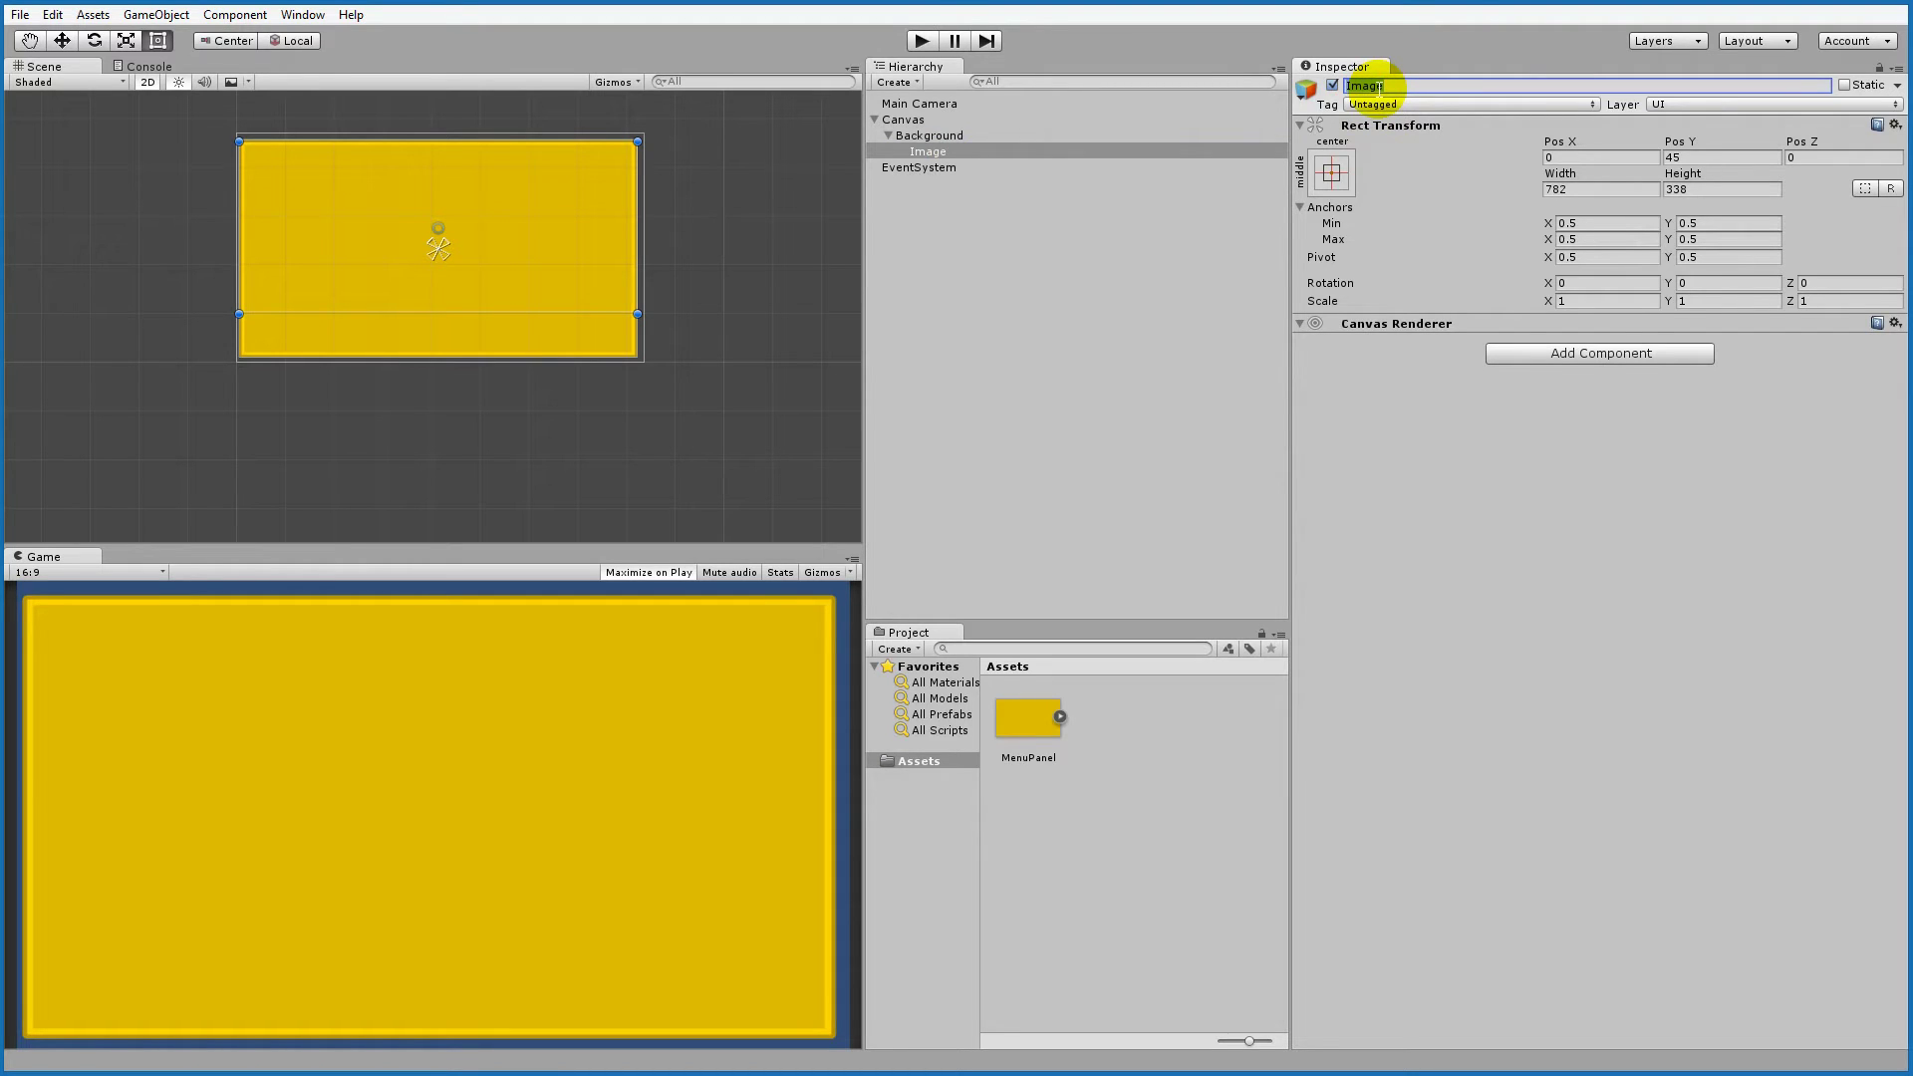
{"action": "type", "text": "ContentArea"}
{"action": "key", "text": "Return"}
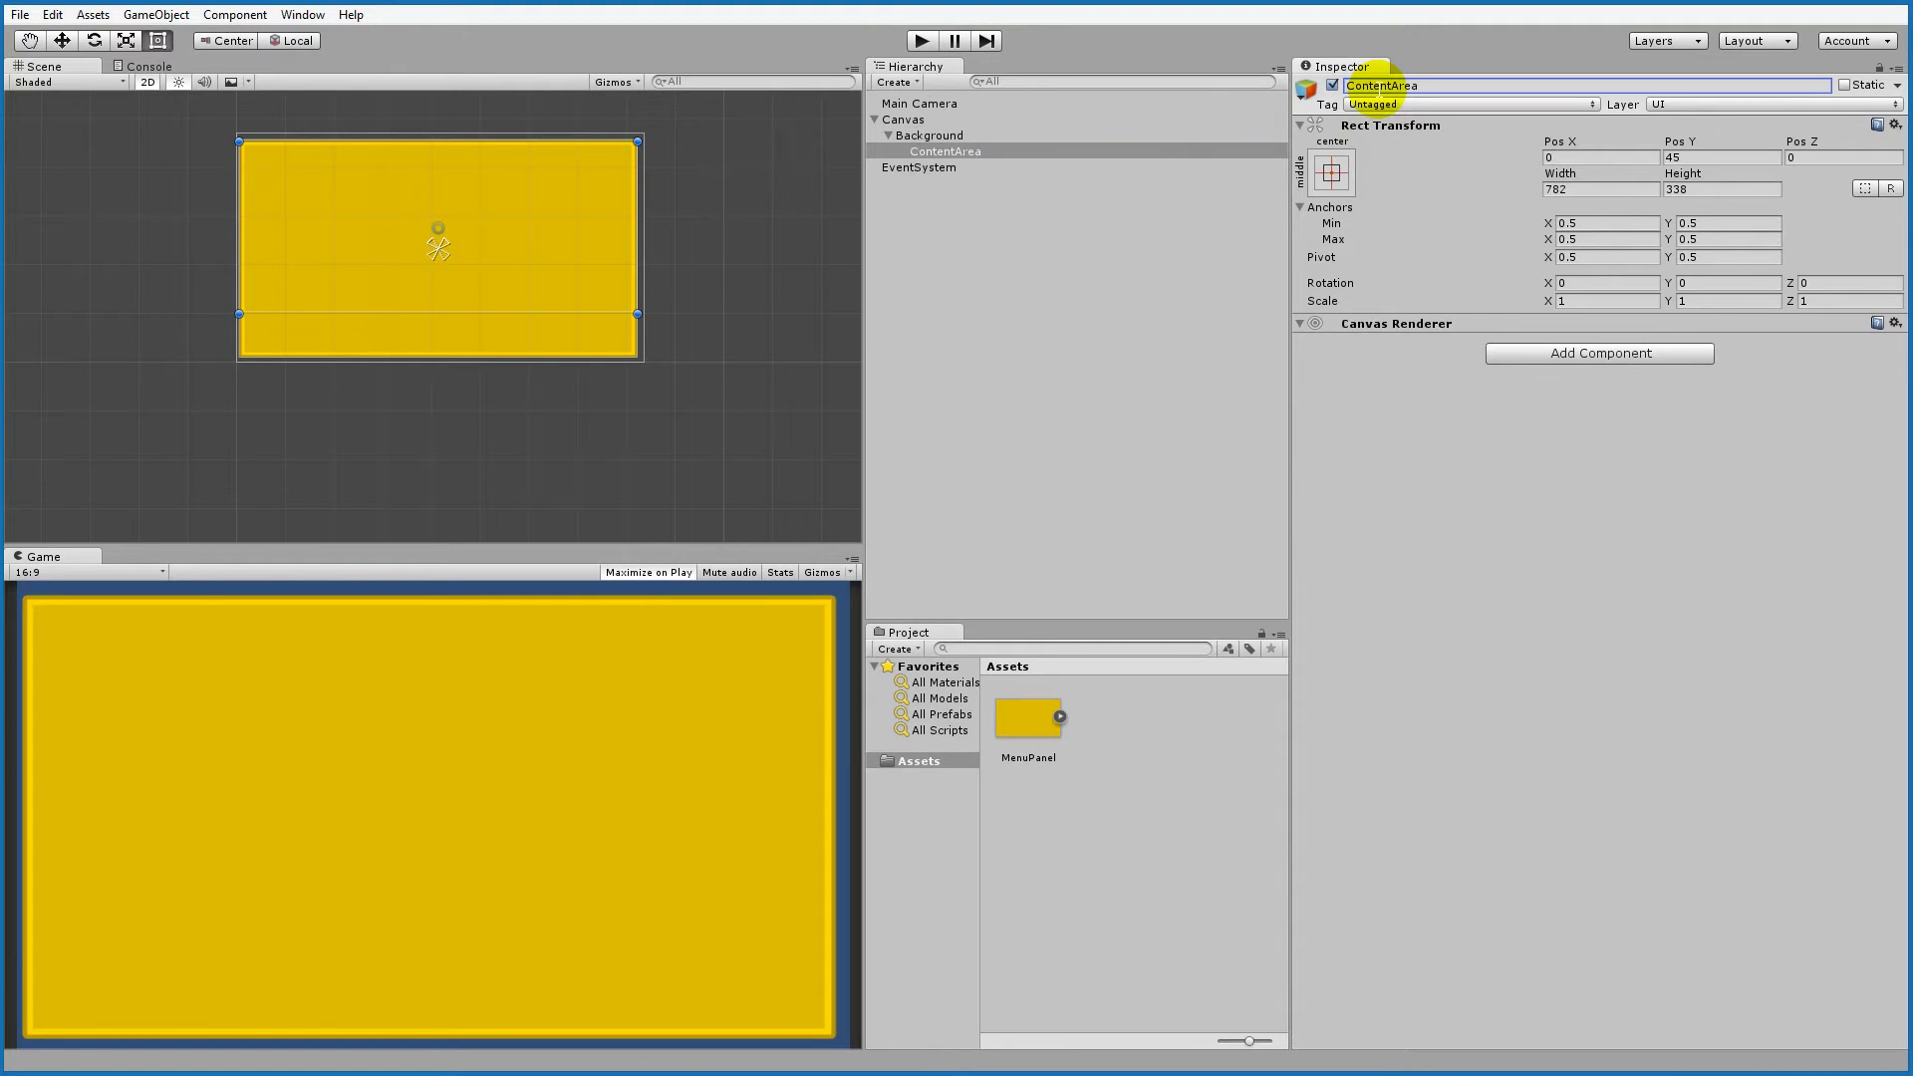
Step: Add a UI Text as a child of ContentArea and set its text to "Move up"
{"action": "right_click", "coordinate": [944, 152]}
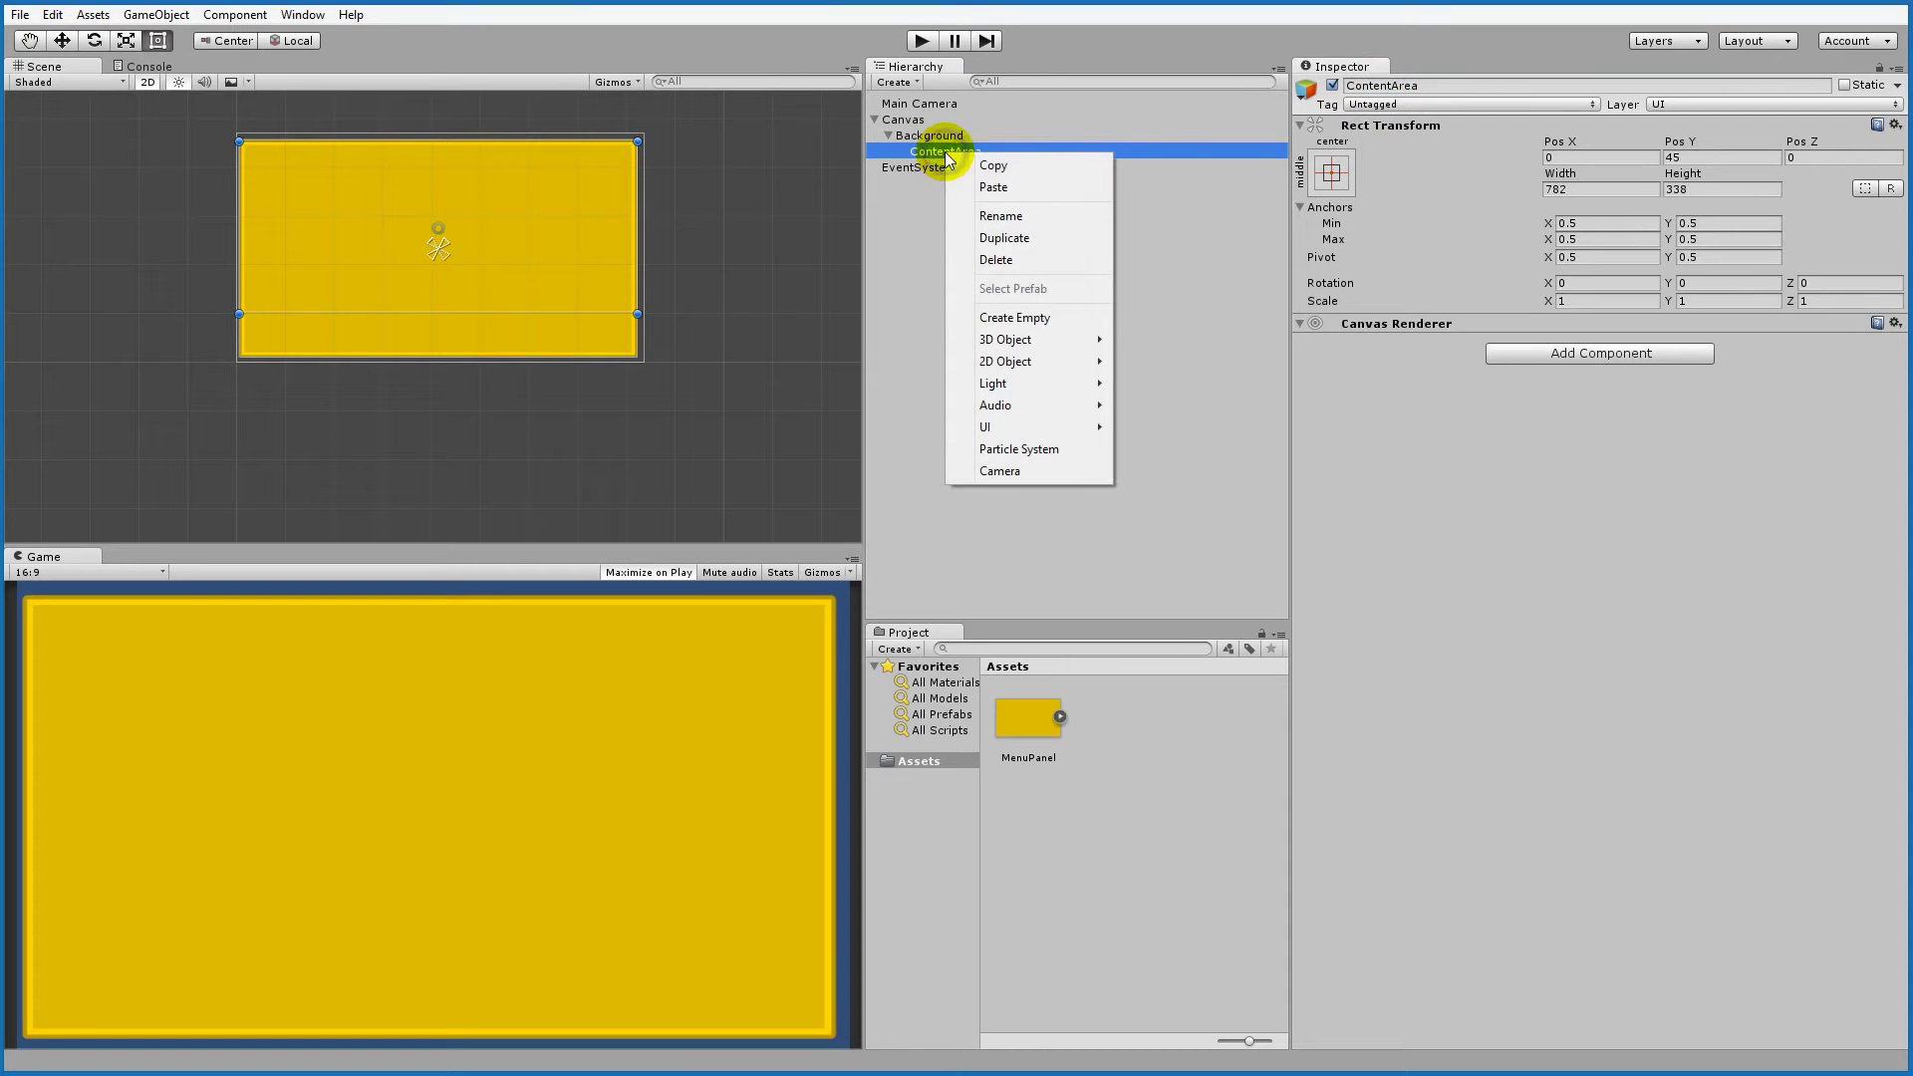
{"action": "mouse_move", "coordinate": [1017, 428]}
{"action": "left_click", "coordinate": [1188, 468]}
{"action": "scroll", "coordinate": [656, 279], "scroll_direction": "up", "scroll_amount": 3}
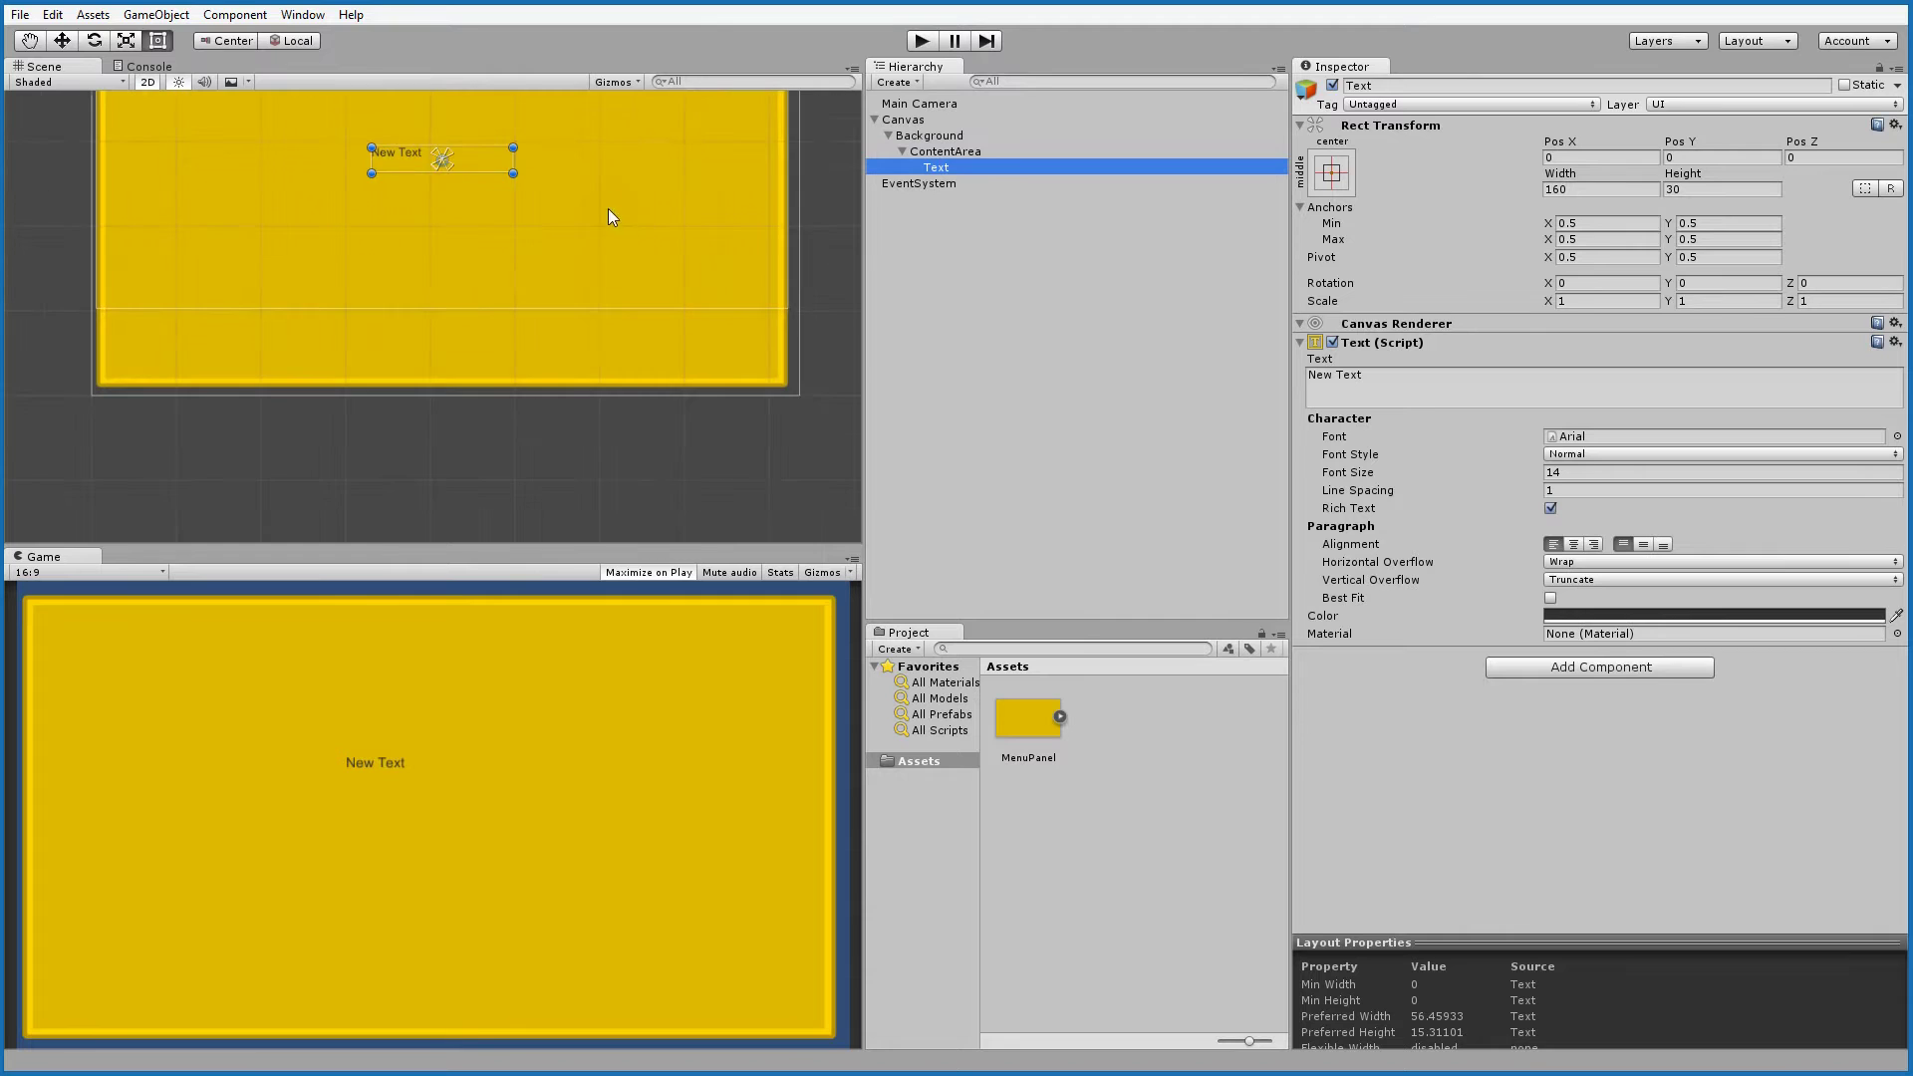
{"action": "key", "text": "f"}
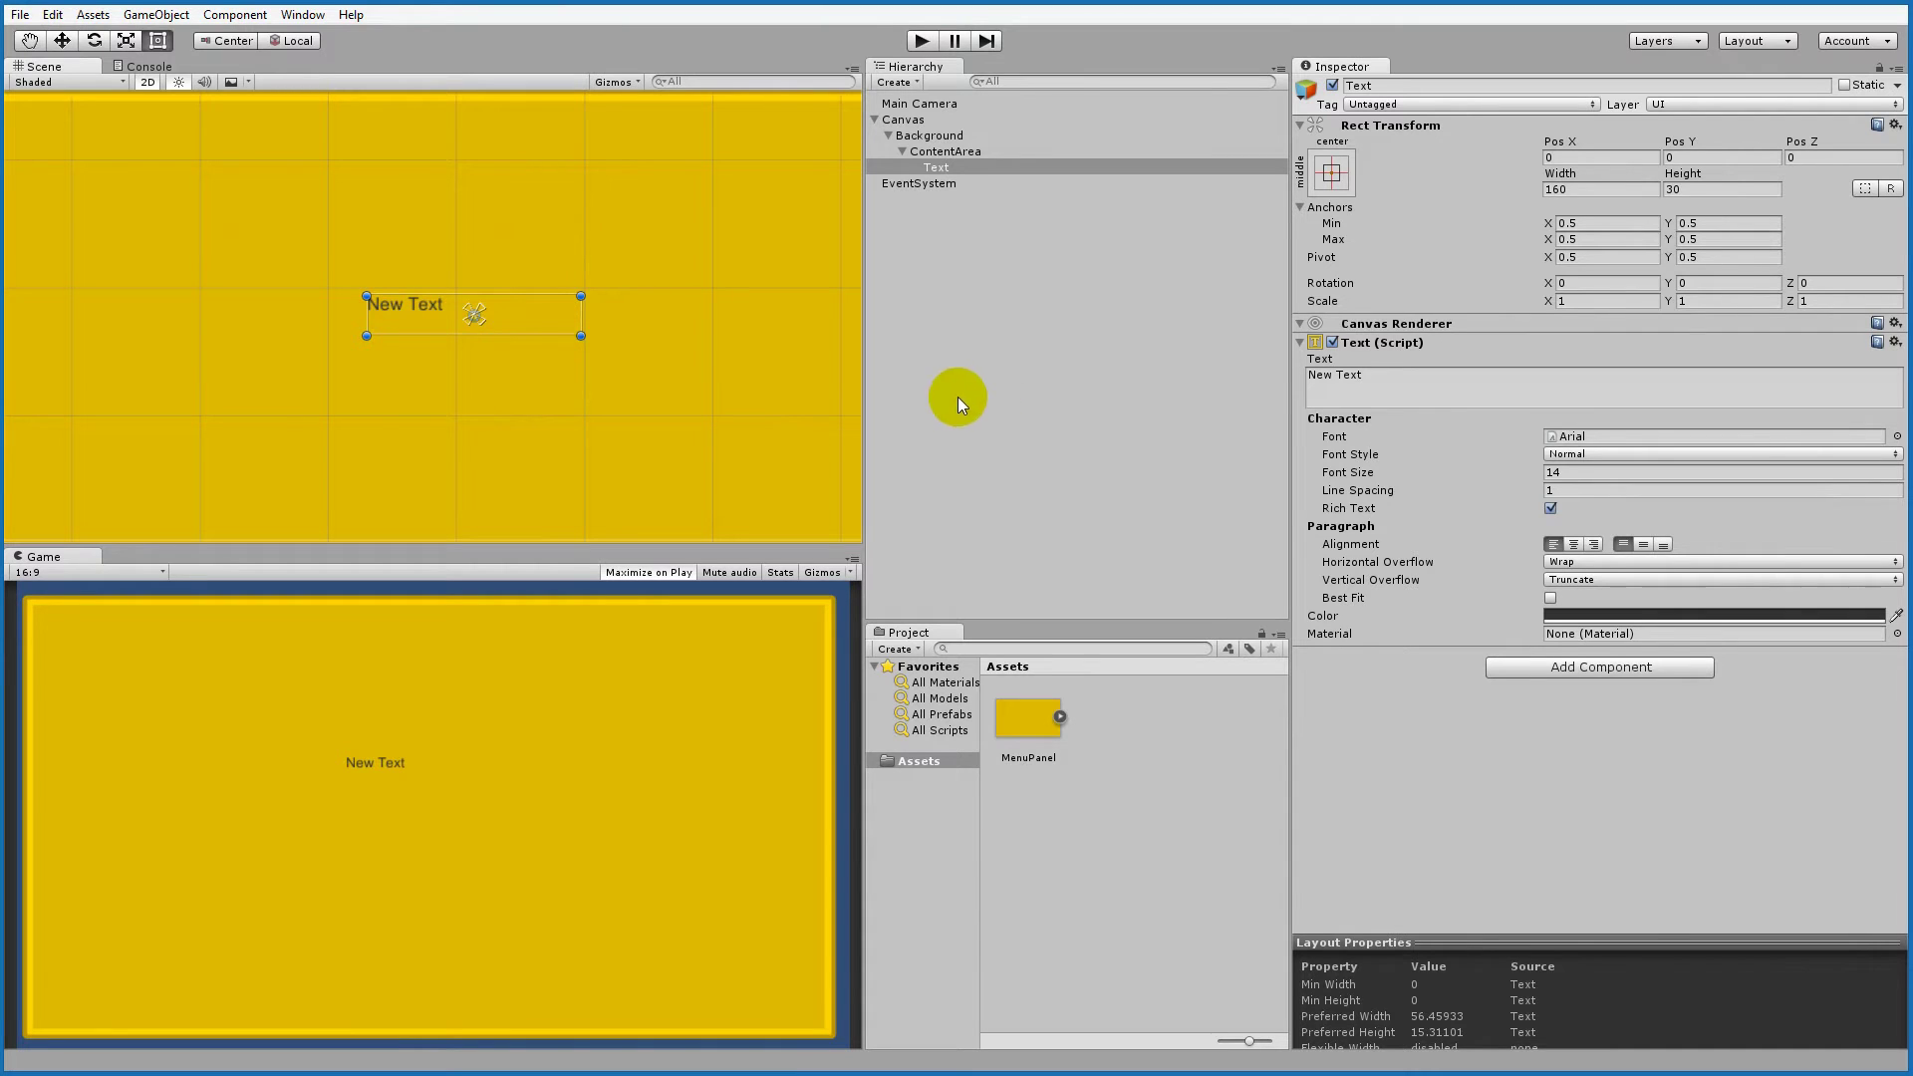
{"action": "left_click", "coordinate": [1434, 388]}
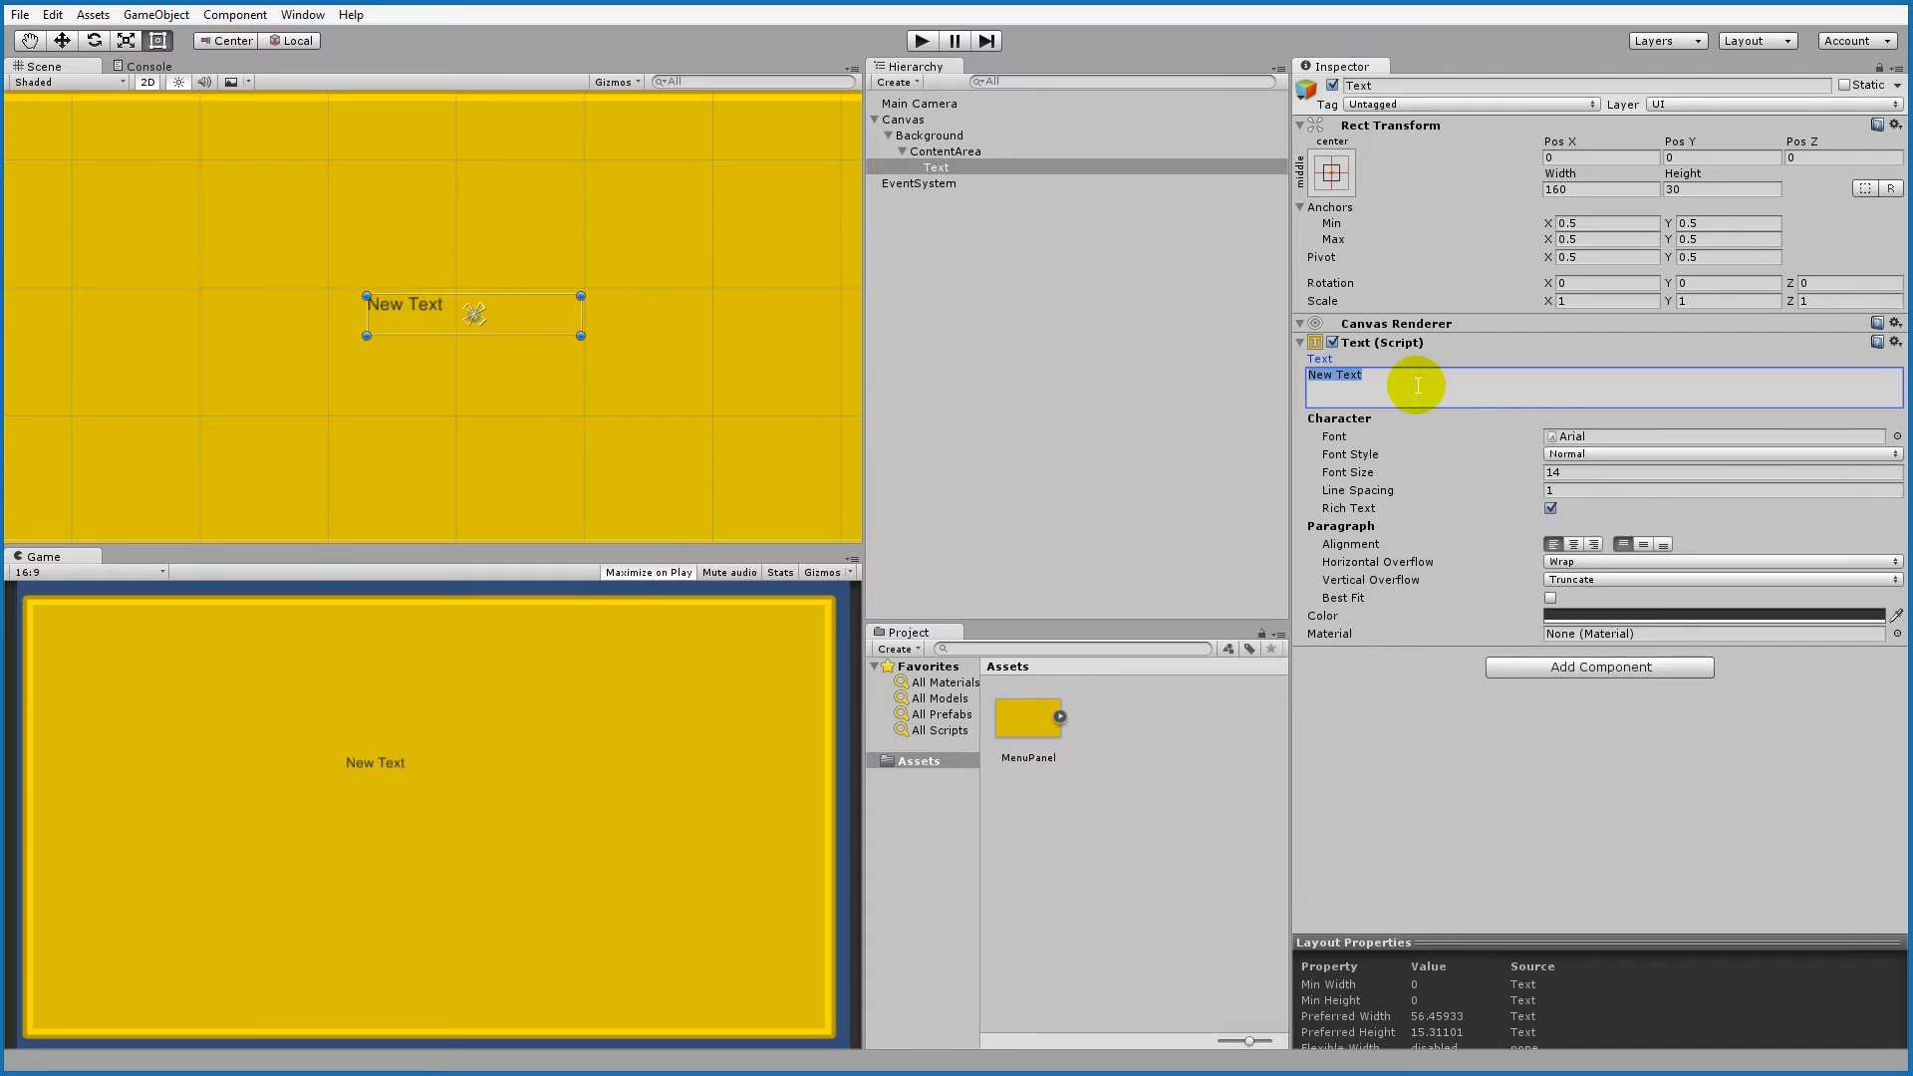
{"action": "type", "text": "Move"}
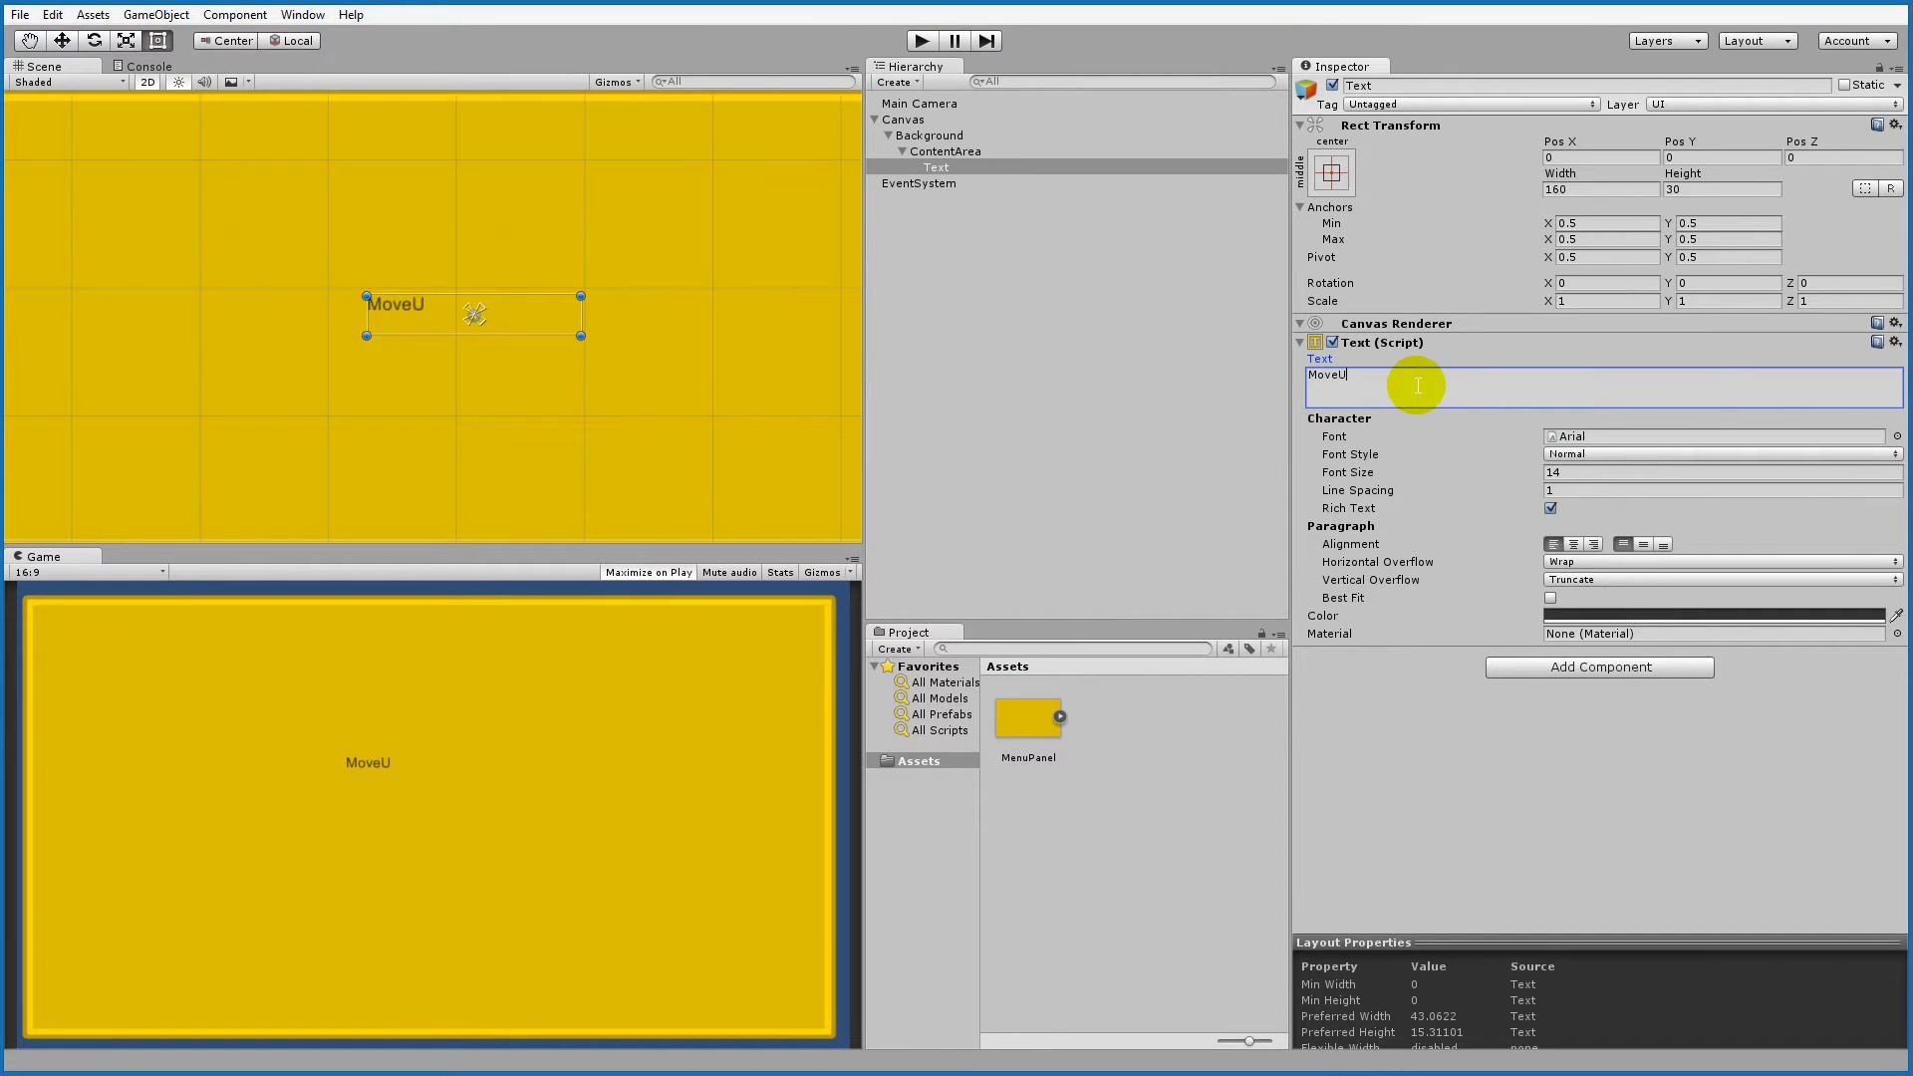
{"action": "type", "text": " up"}
Step: Set the colour of the "Move up" text to white
{"action": "left_click", "coordinate": [1618, 616]}
{"action": "mouse_move", "coordinate": [40, 182]}
{"action": "left_mouse_down"}
{"action": "mouse_move", "coordinate": [22, 172]}
{"action": "mouse_move", "coordinate": [34, 68]}
{"action": "left_mouse_up"}
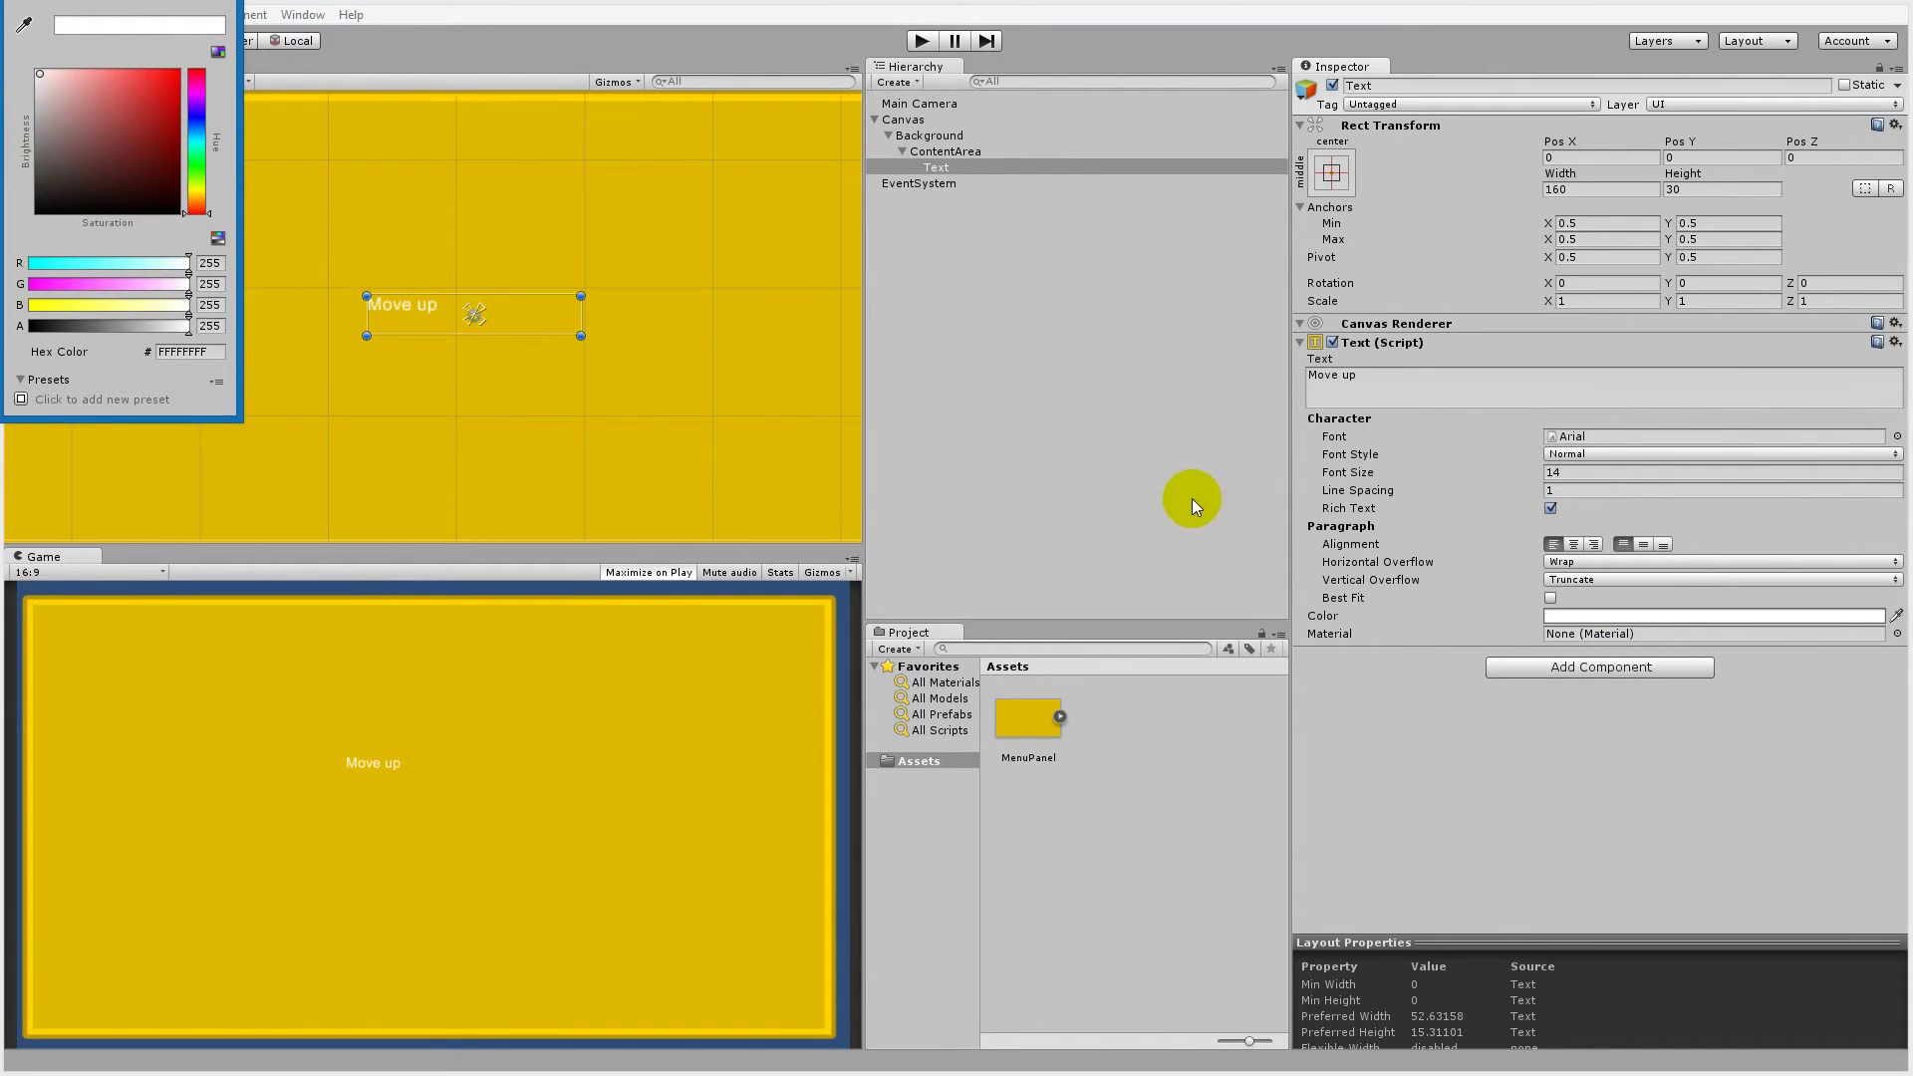
{"action": "left_click", "coordinate": [1495, 828]}
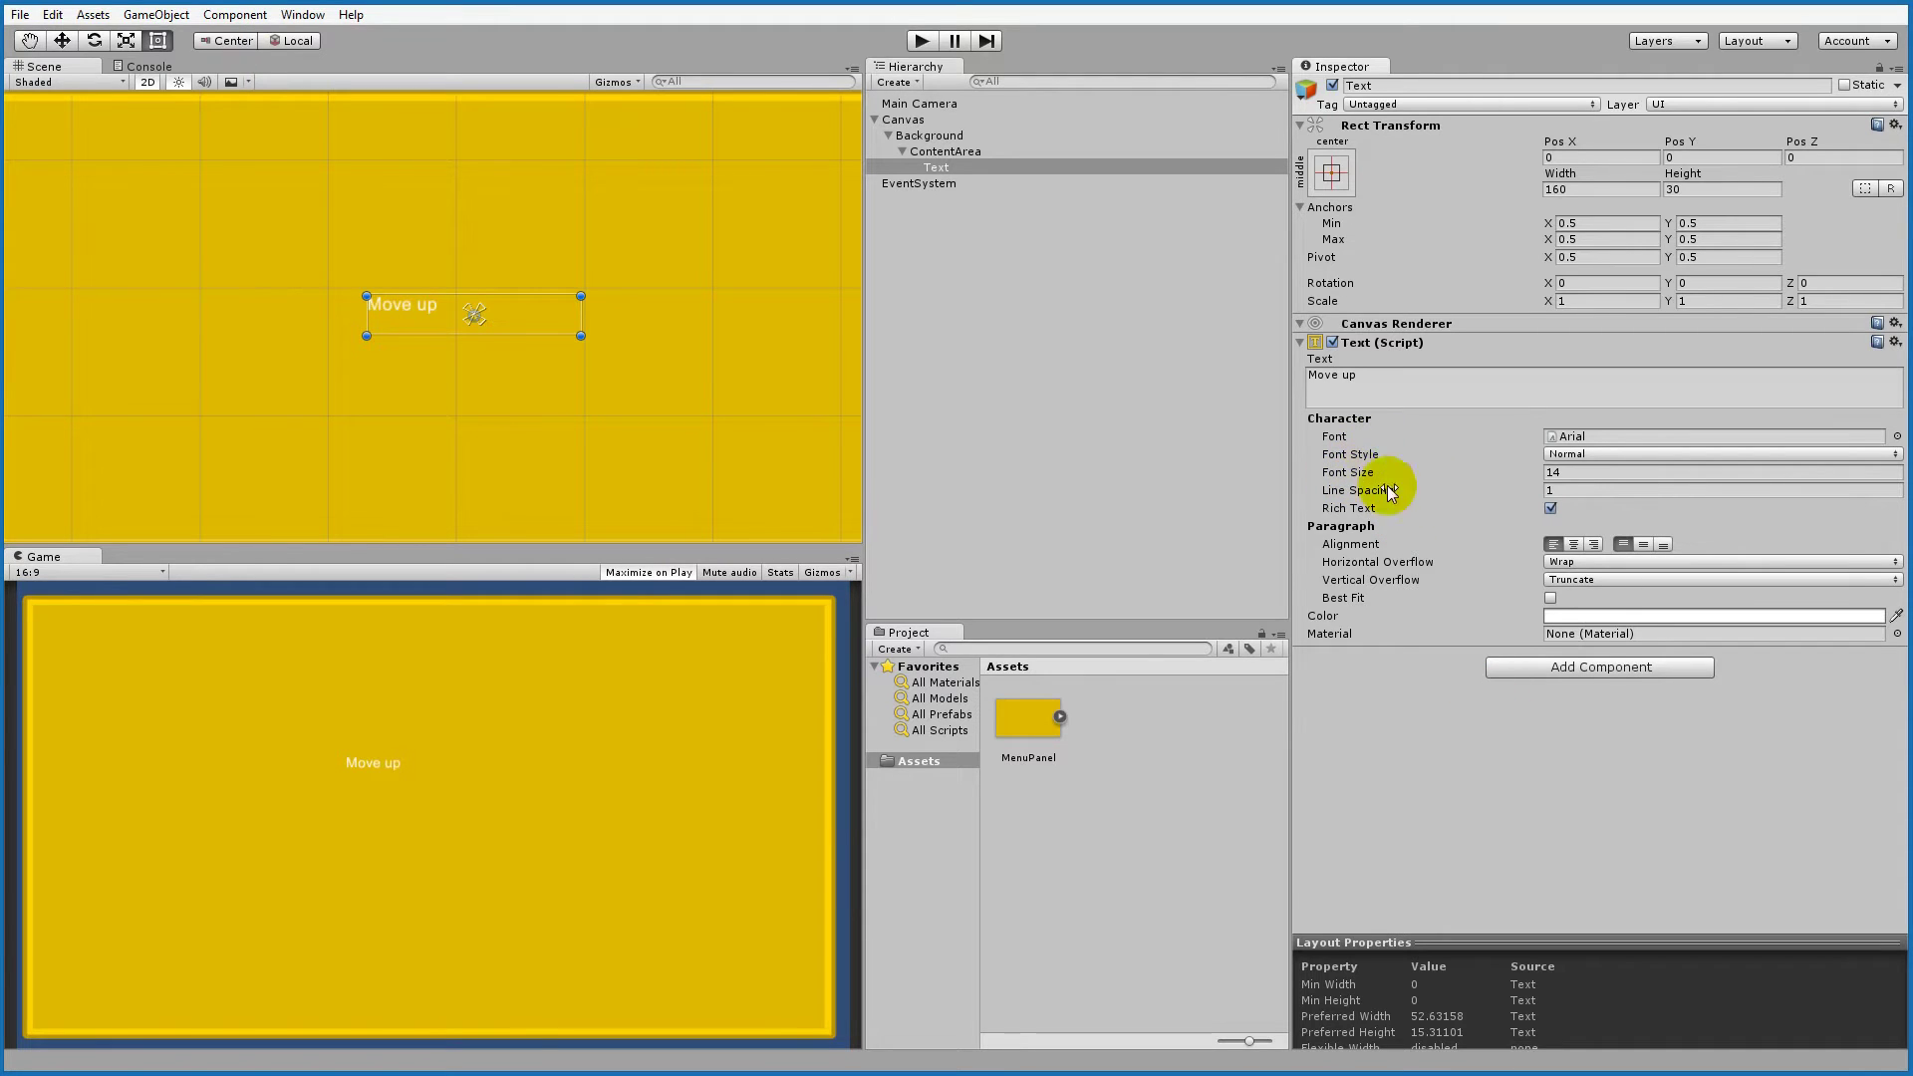
Step: Set the "Move up" text's Font Size to 30 and enable Best Fit
{"action": "left_click", "coordinate": [1580, 473]}
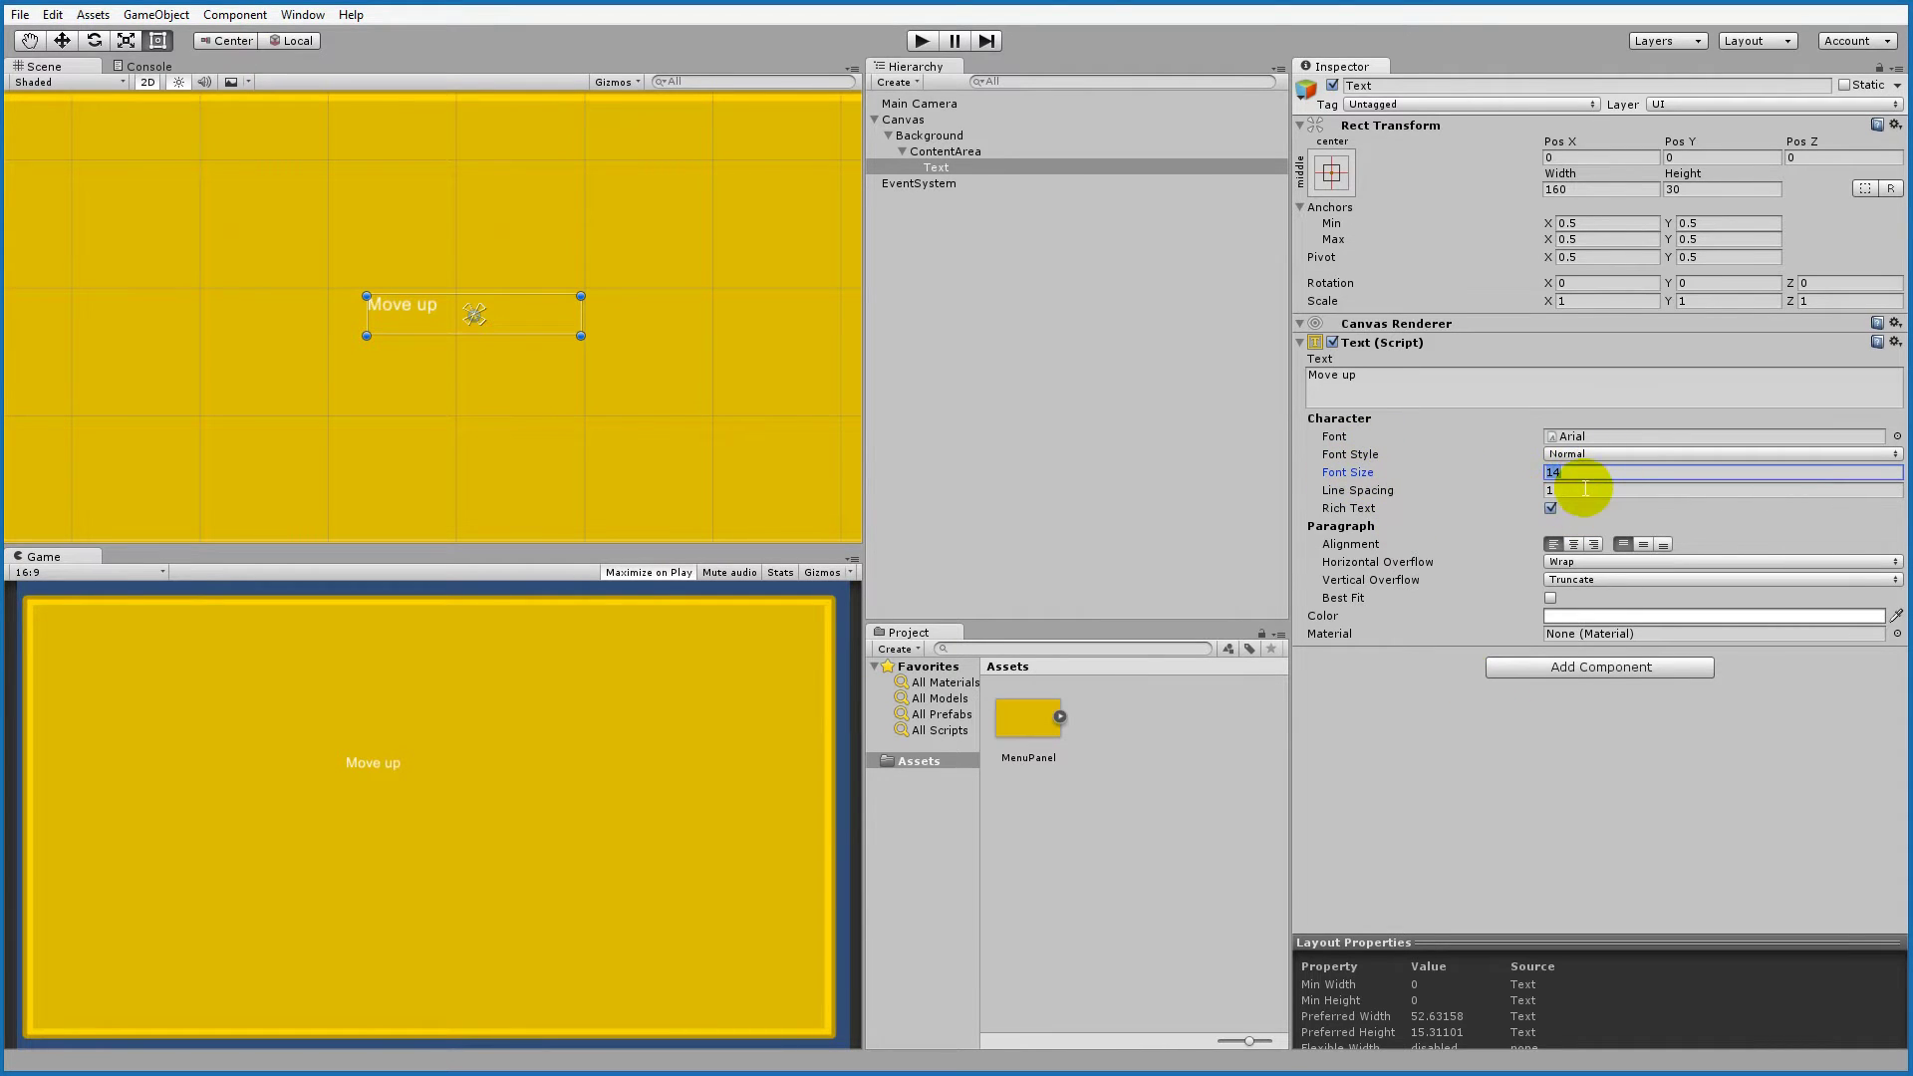
{"action": "type", "text": "30"}
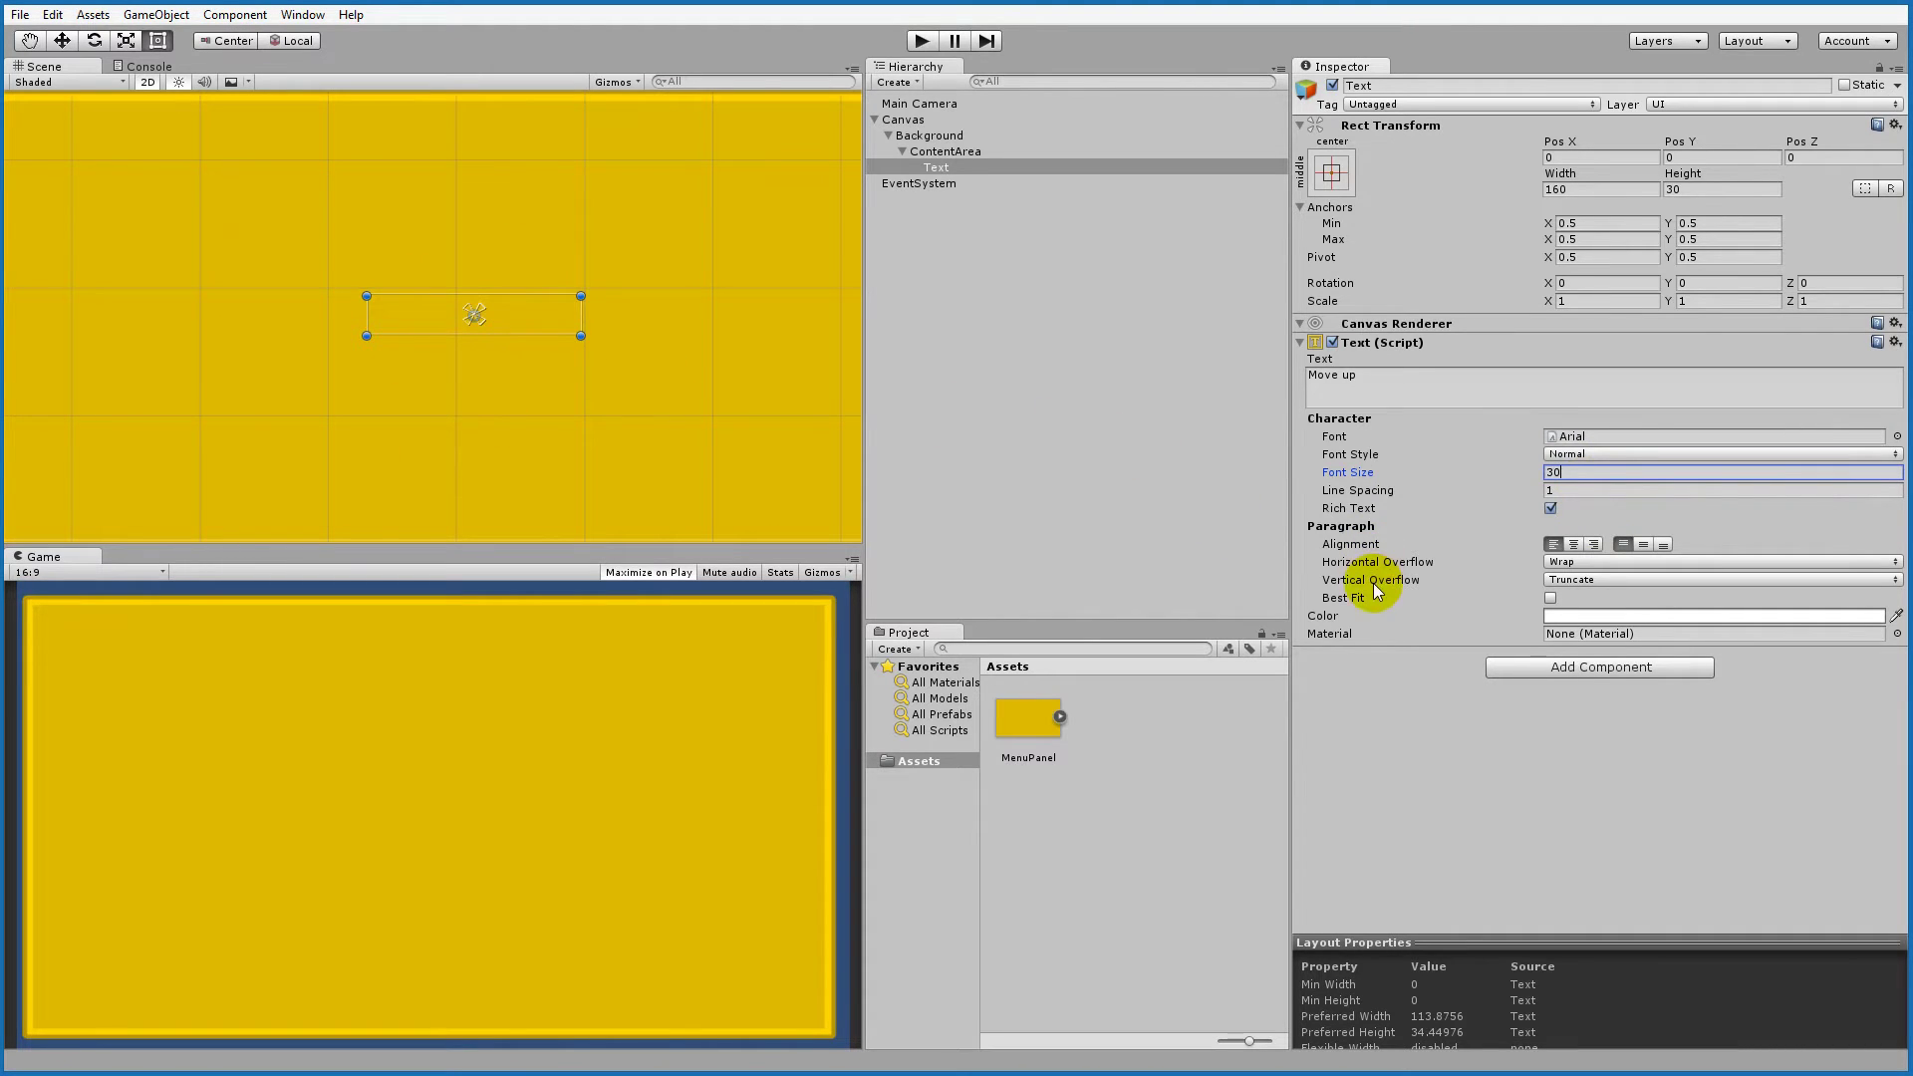
{"action": "left_click", "coordinate": [1551, 597]}
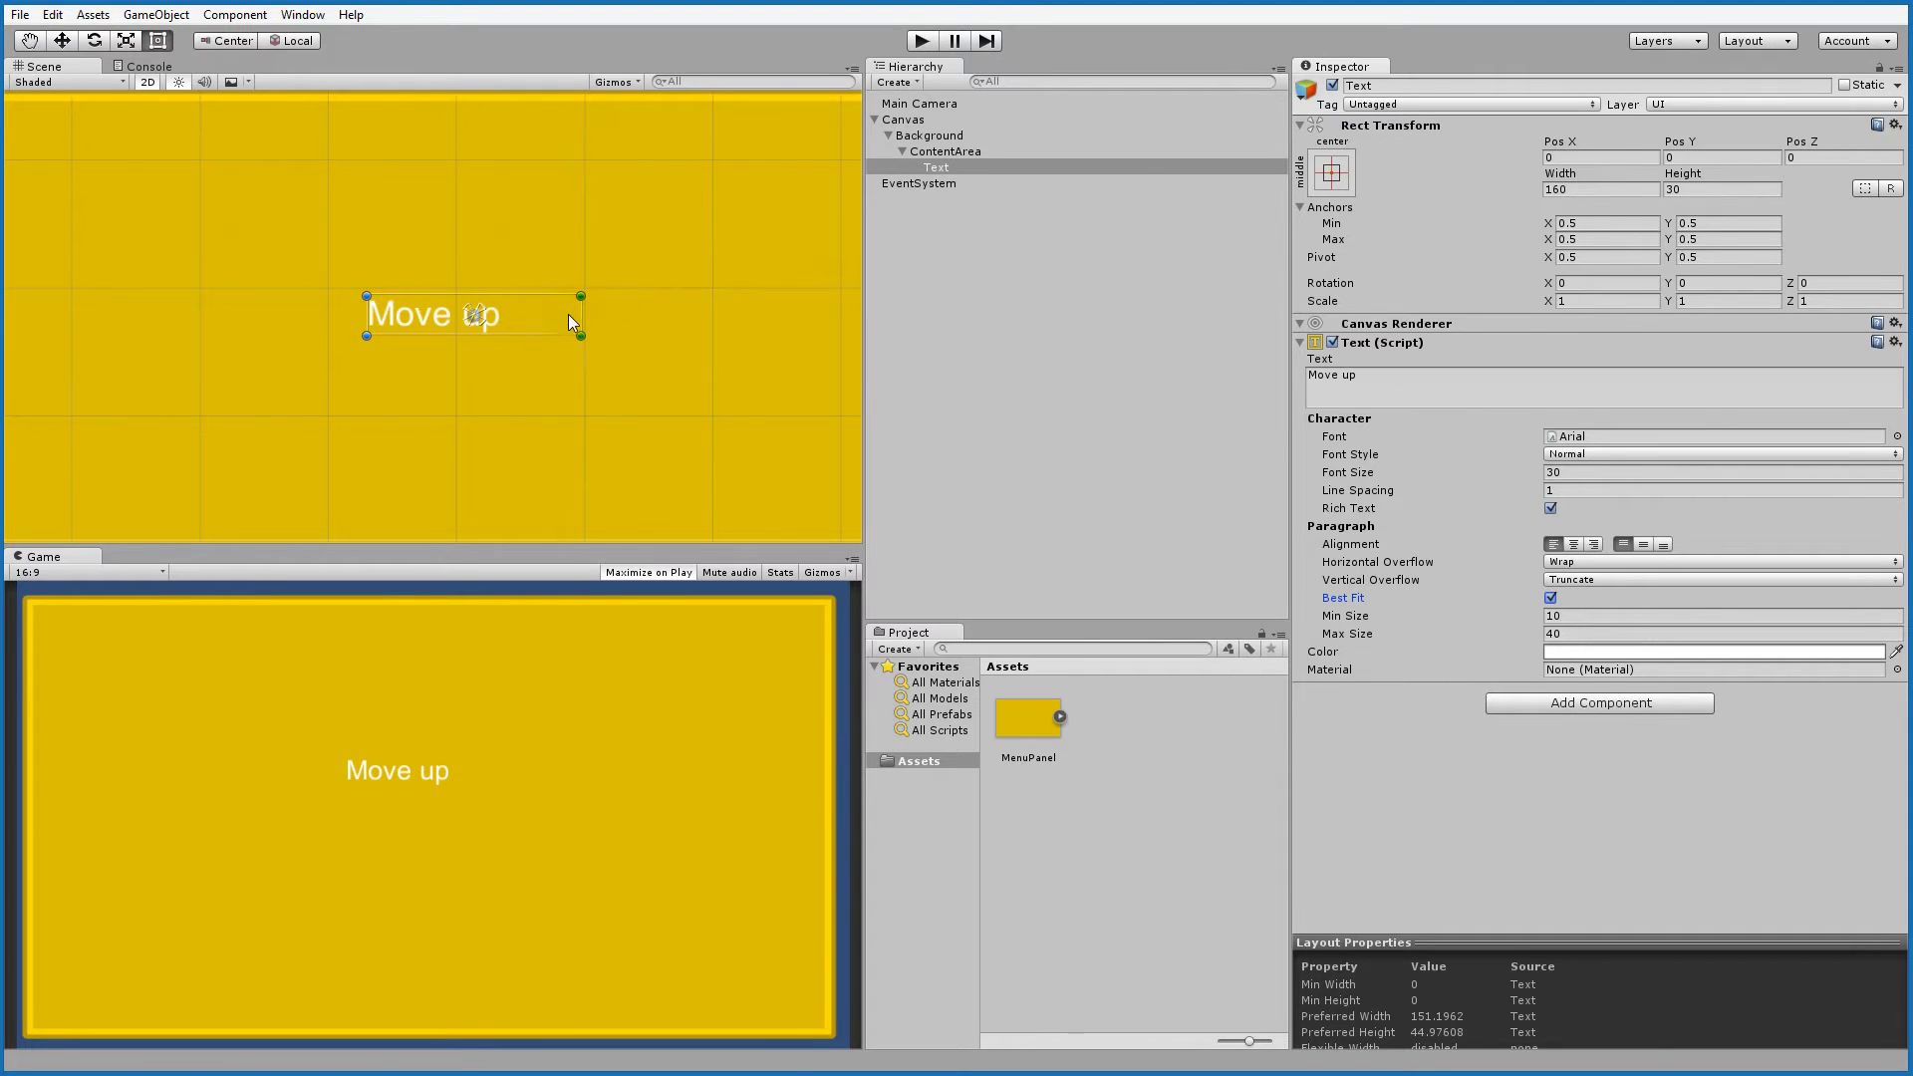
Step: Add a UI Button as a child of ContentArea and move it beside the "Move up" text, at about Pos X 165.1
{"action": "right_click", "coordinate": [943, 154]}
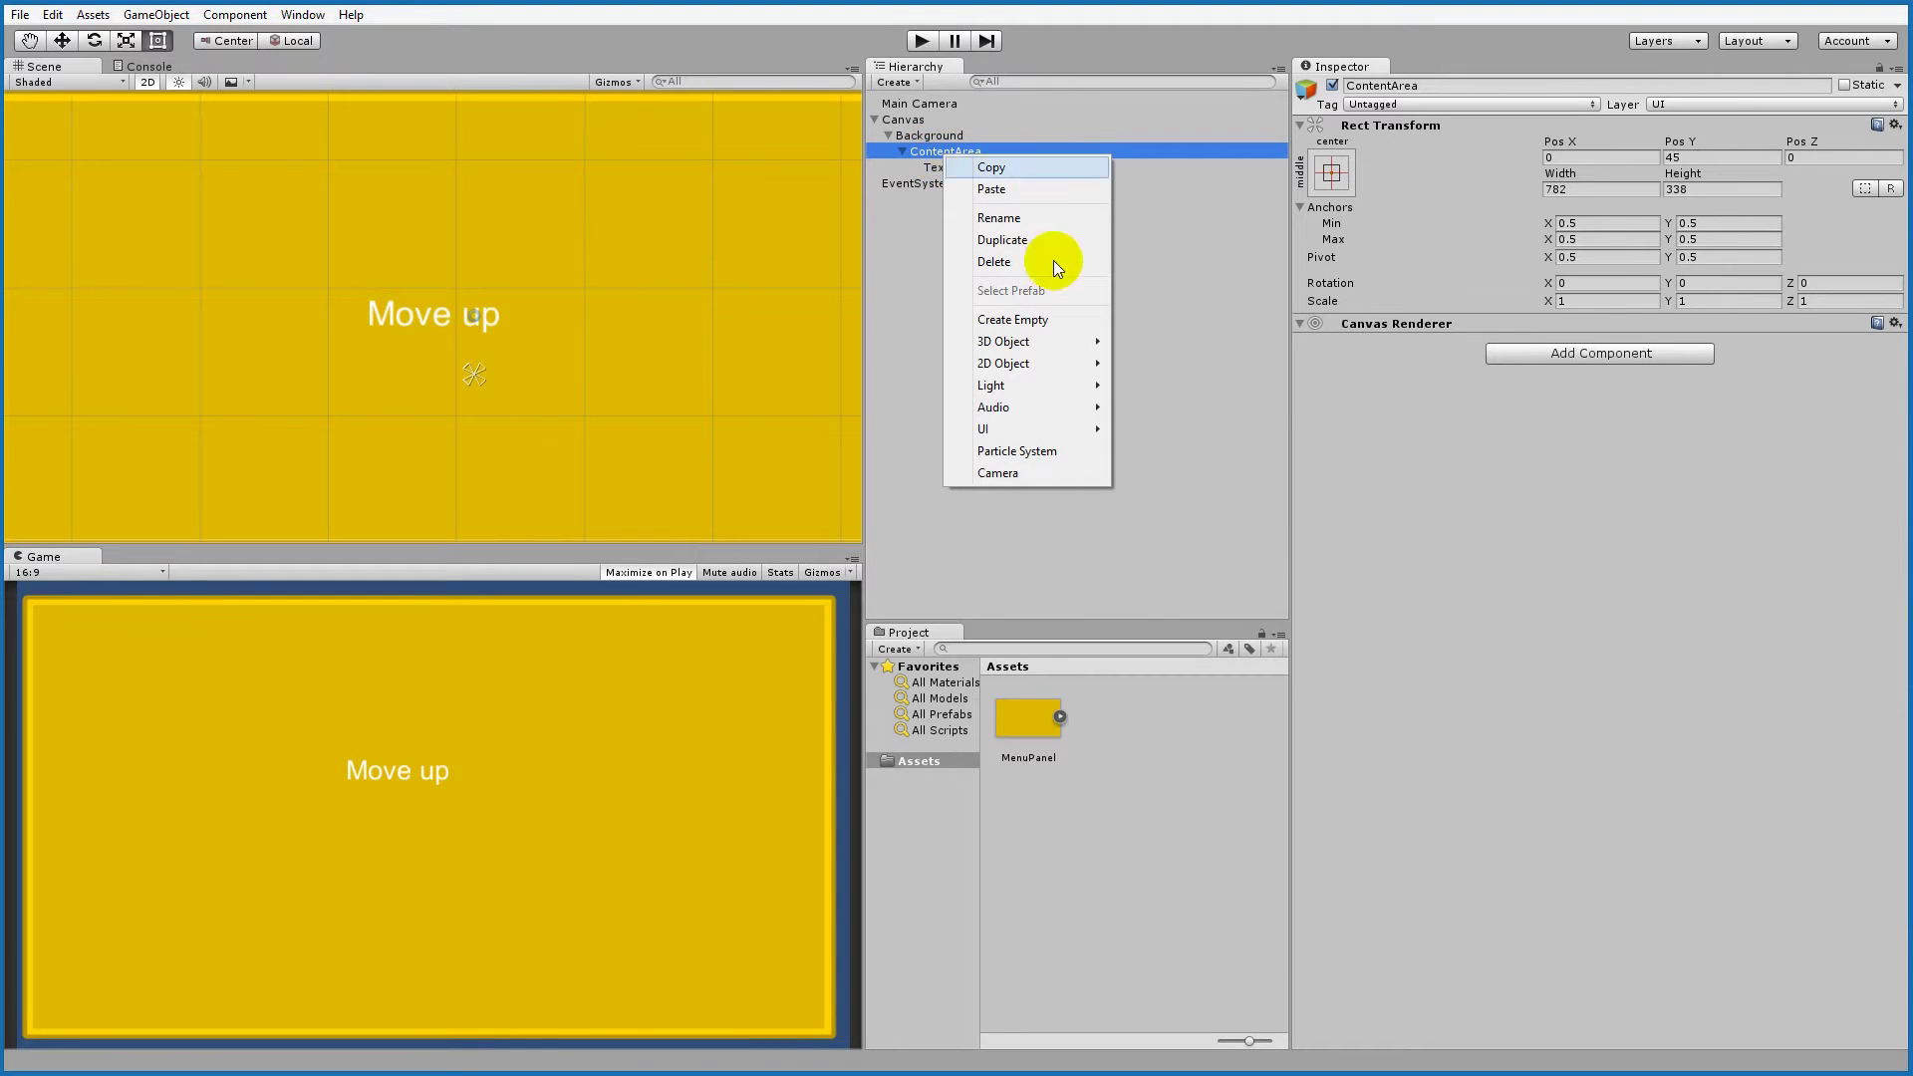
{"action": "mouse_move", "coordinate": [1040, 429]}
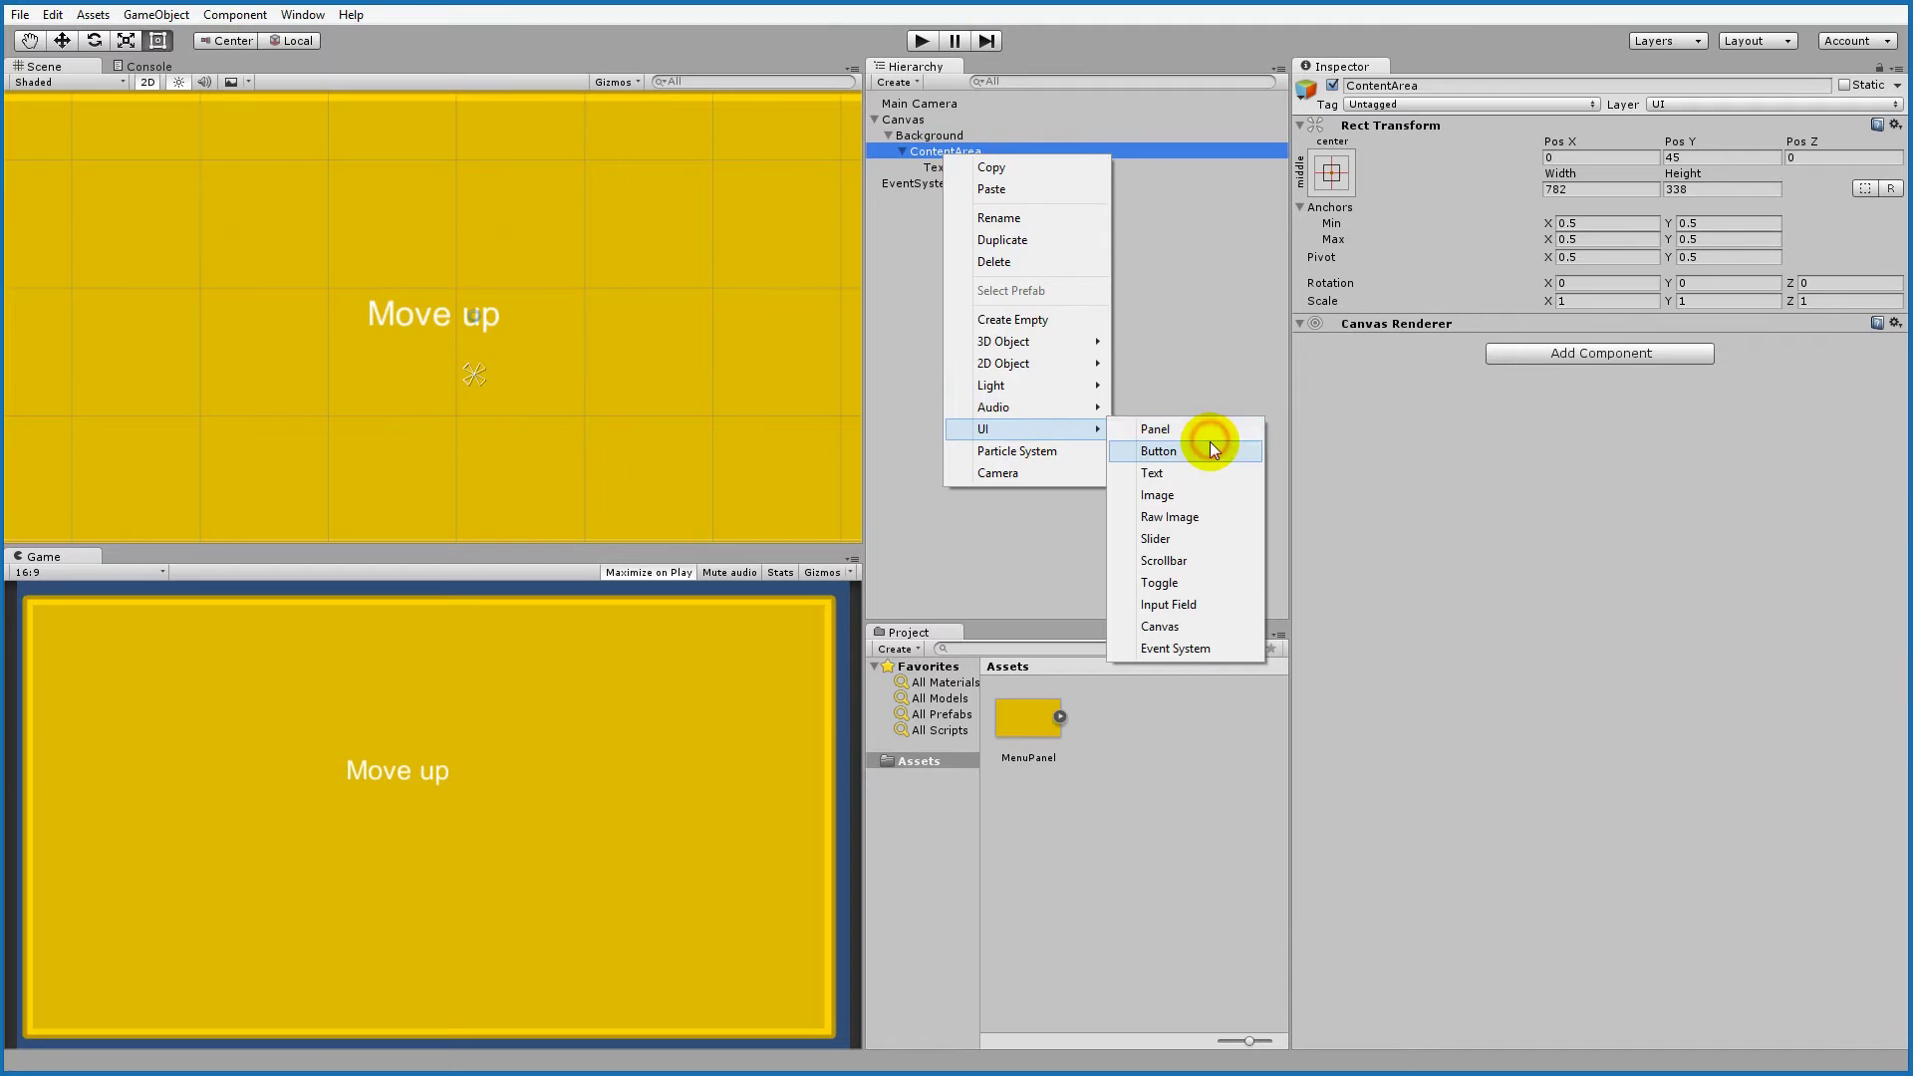
{"action": "left_click", "coordinate": [1209, 445]}
{"action": "left_click_drag", "start_coordinate": [566, 310], "coordinate": [798, 310]}
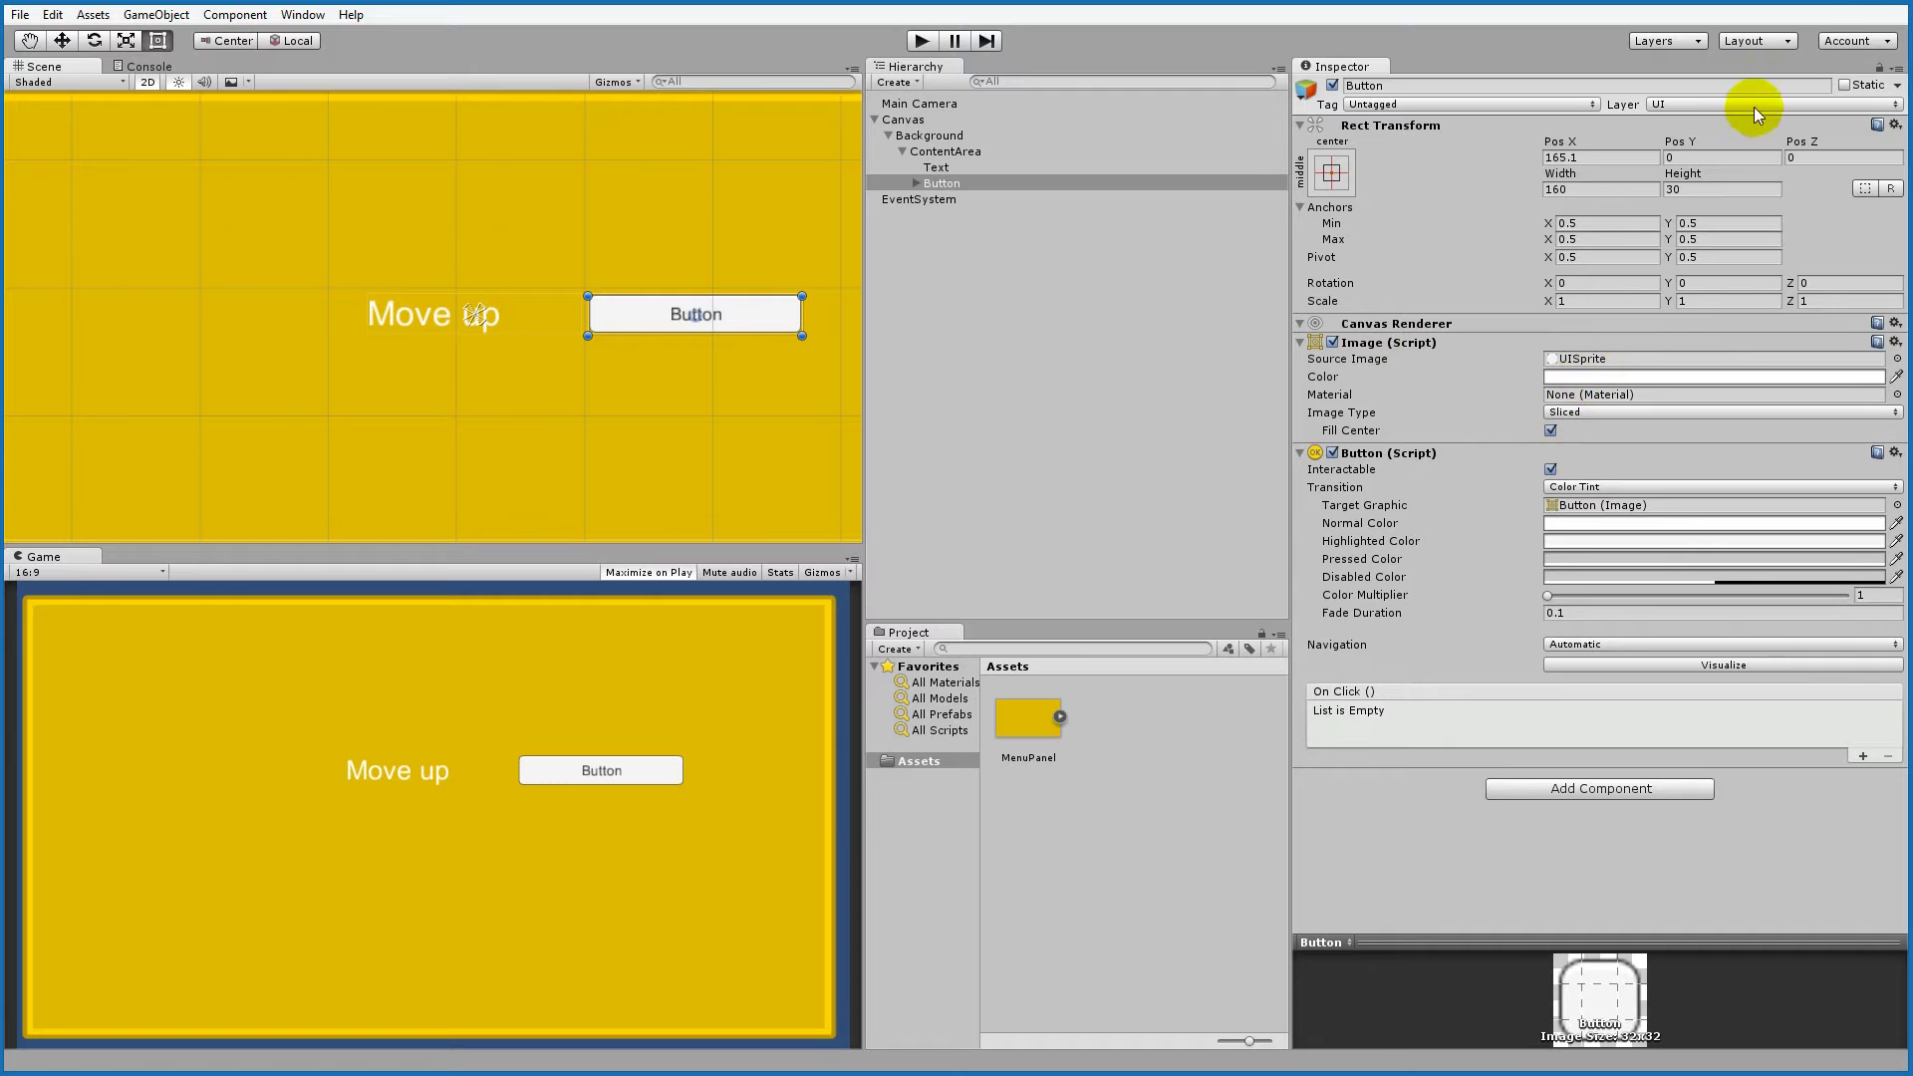
Step: Set the Button's Image colour to the blue hex value 26AAF9FF
{"action": "key", "text": "alt+Tab"}
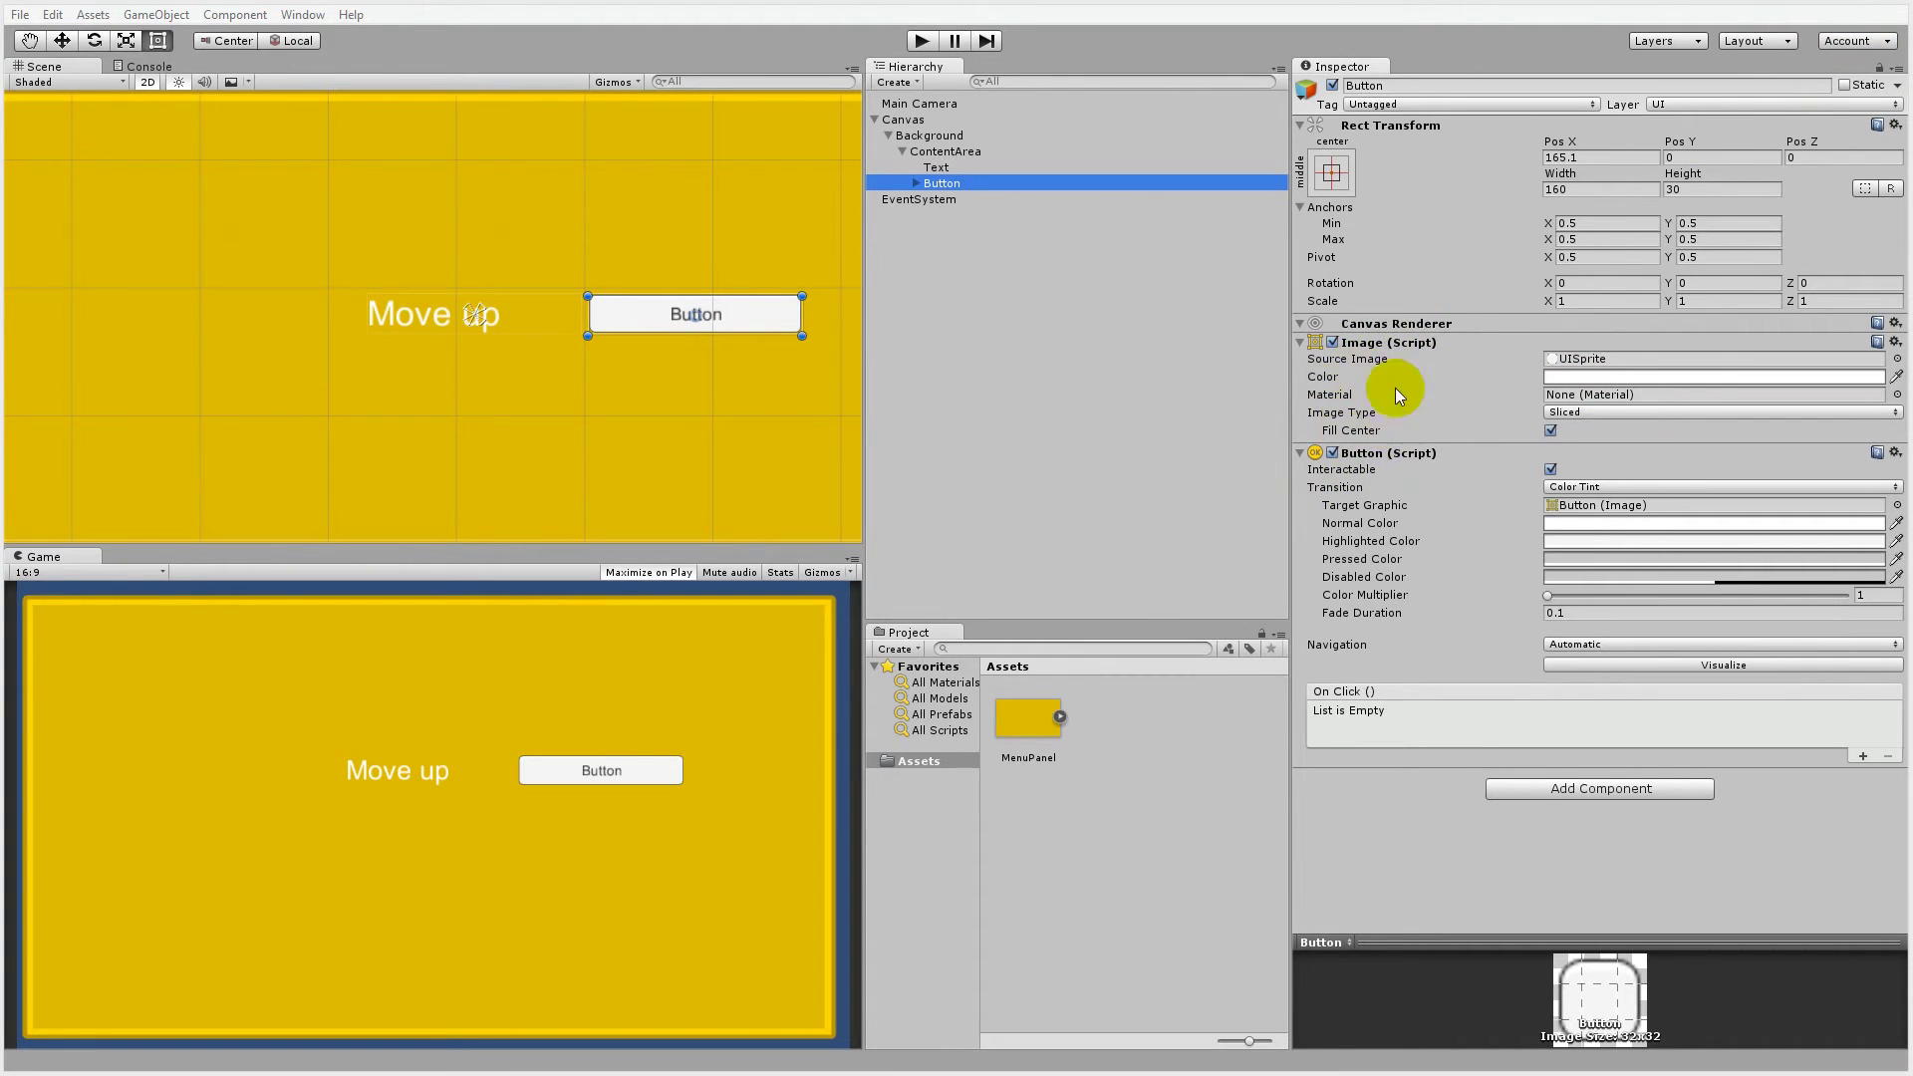
{"action": "left_click", "coordinate": [1586, 375]}
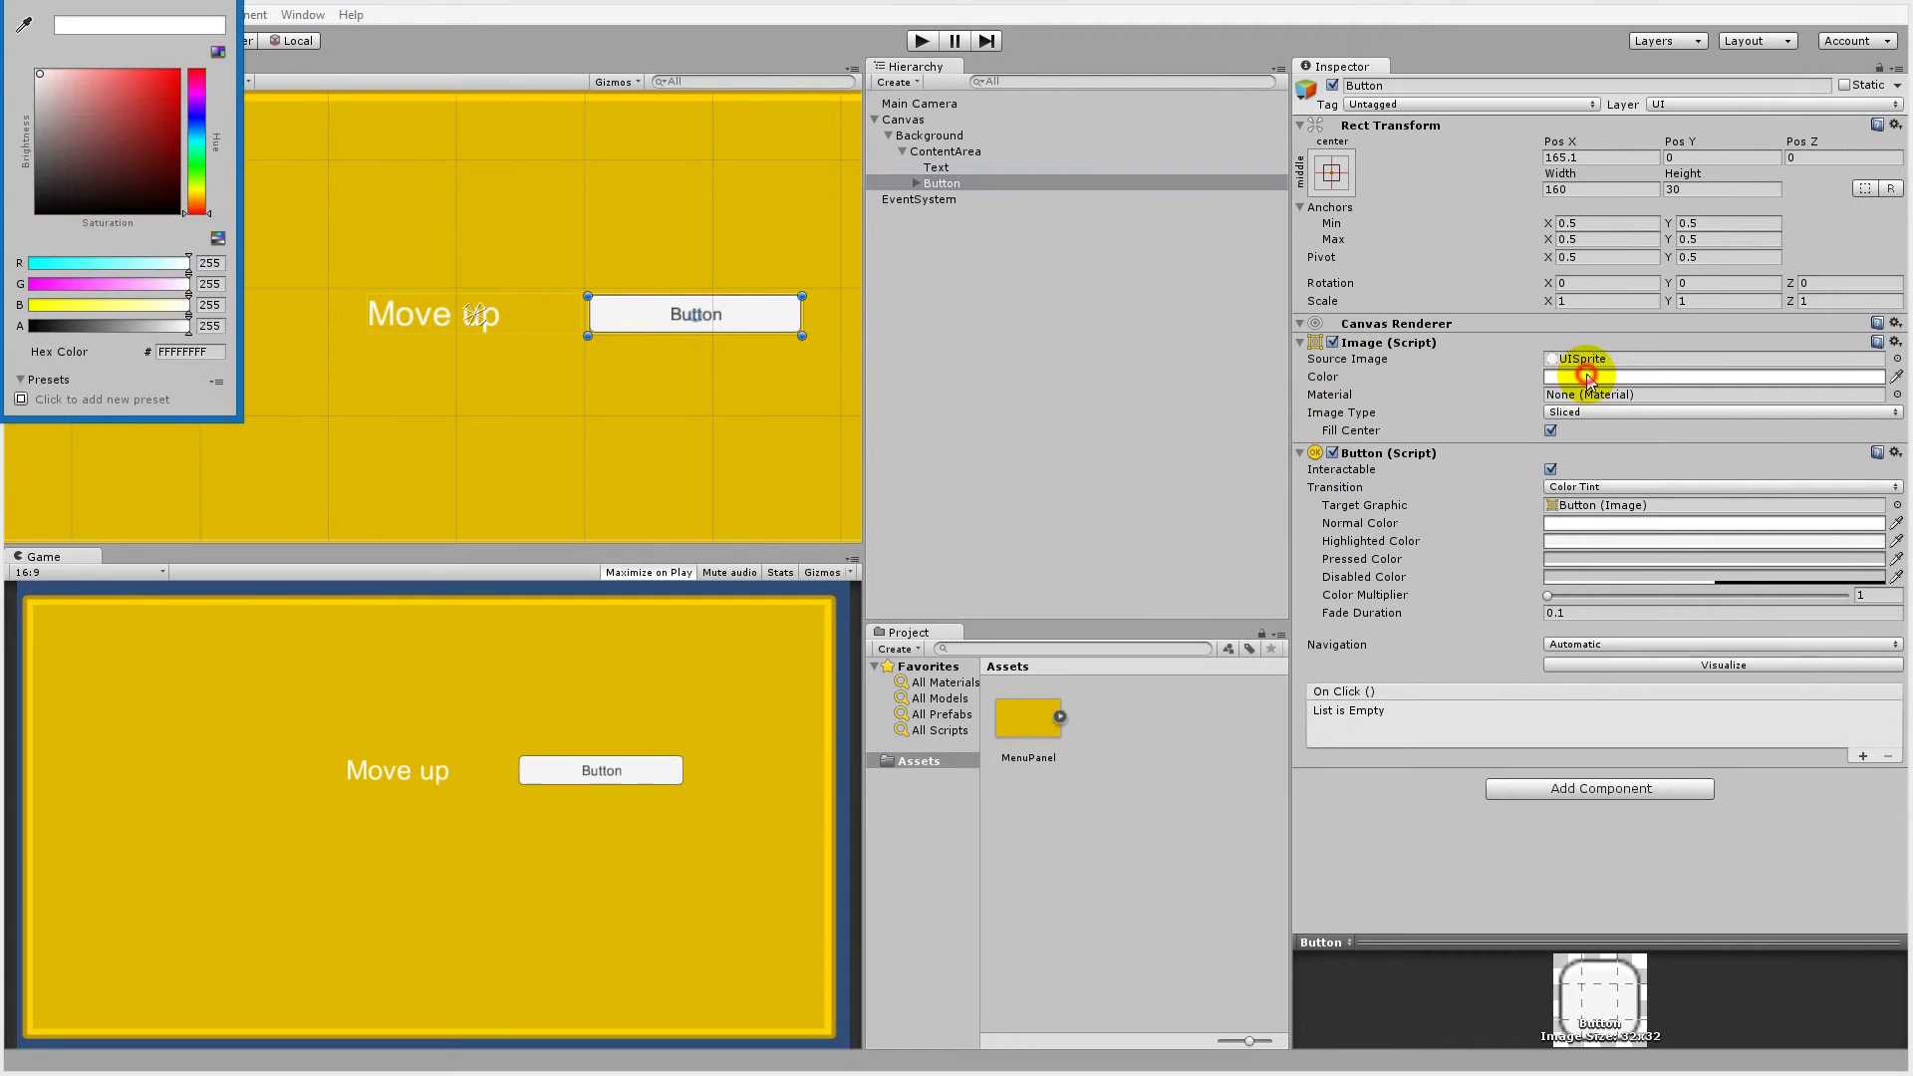
{"action": "left_click", "coordinate": [215, 356]}
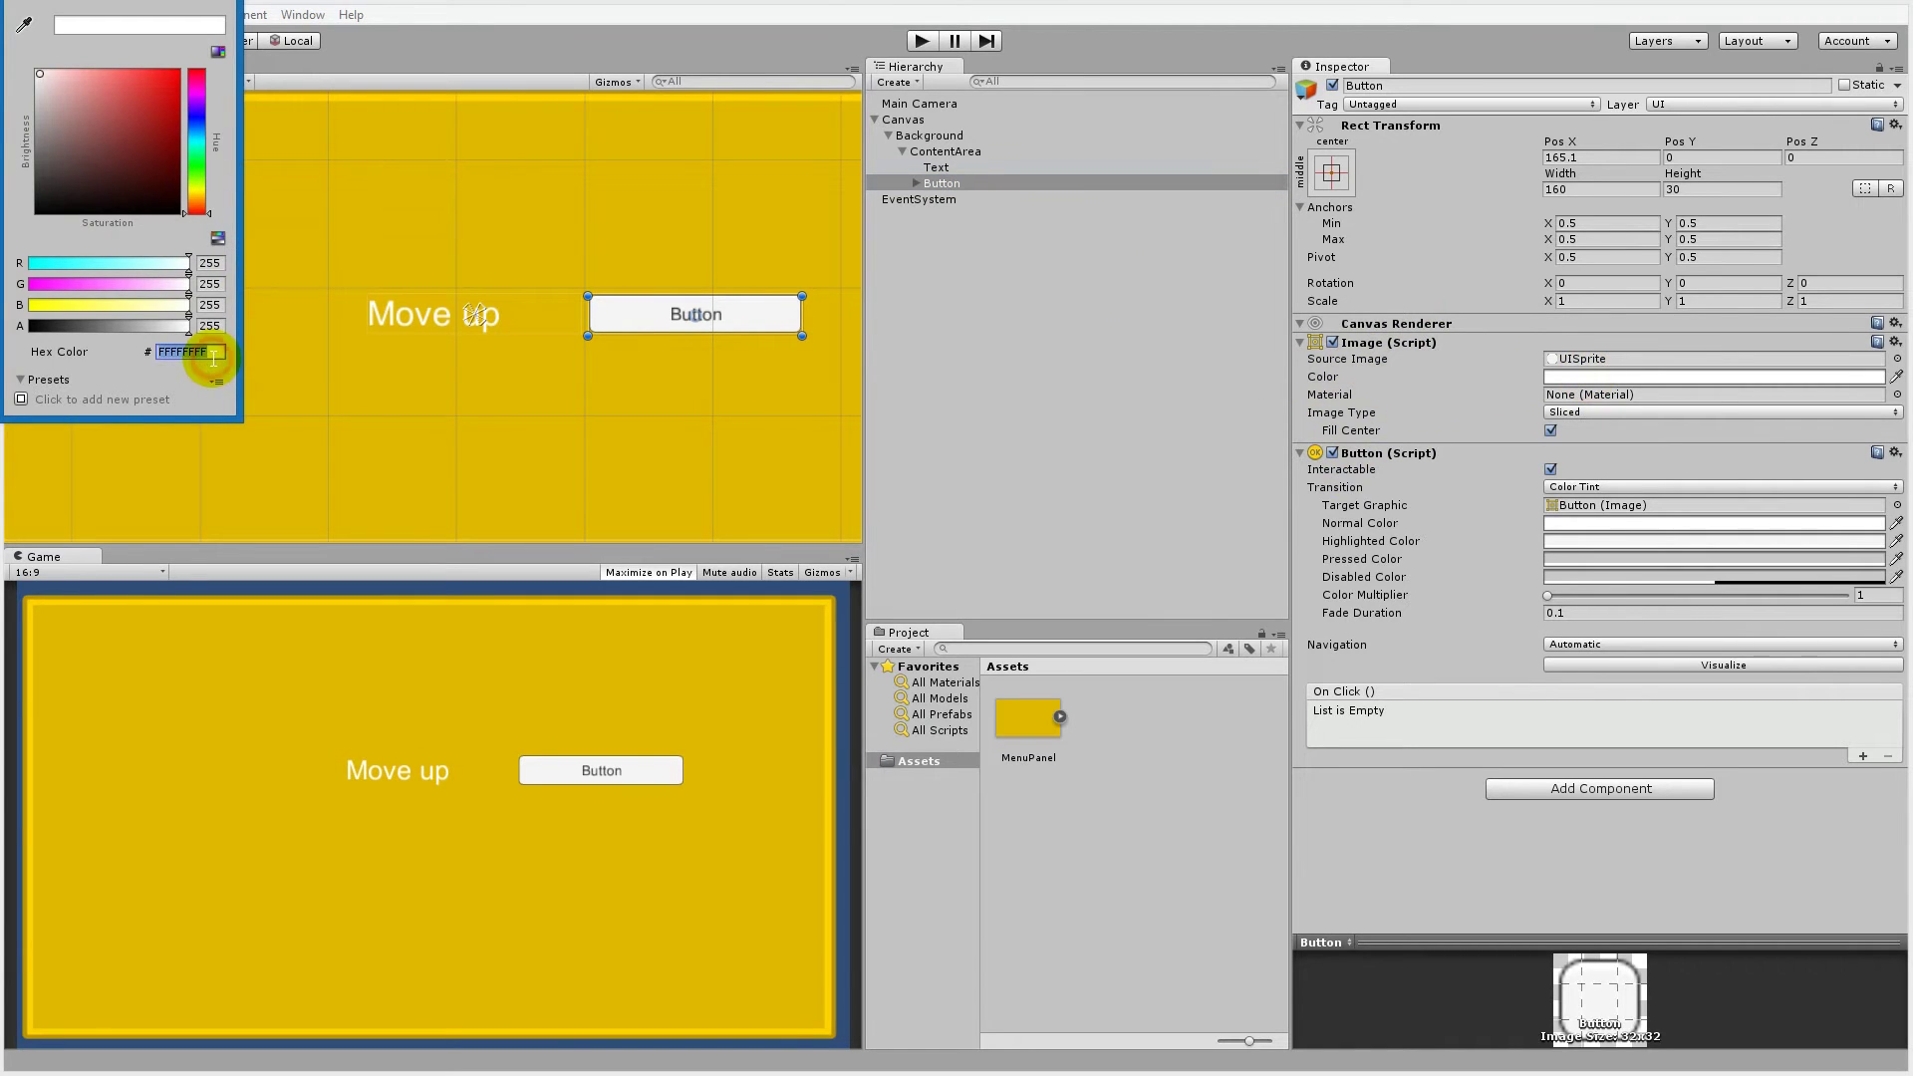
{"action": "type", "text": "26AAF9FF"}
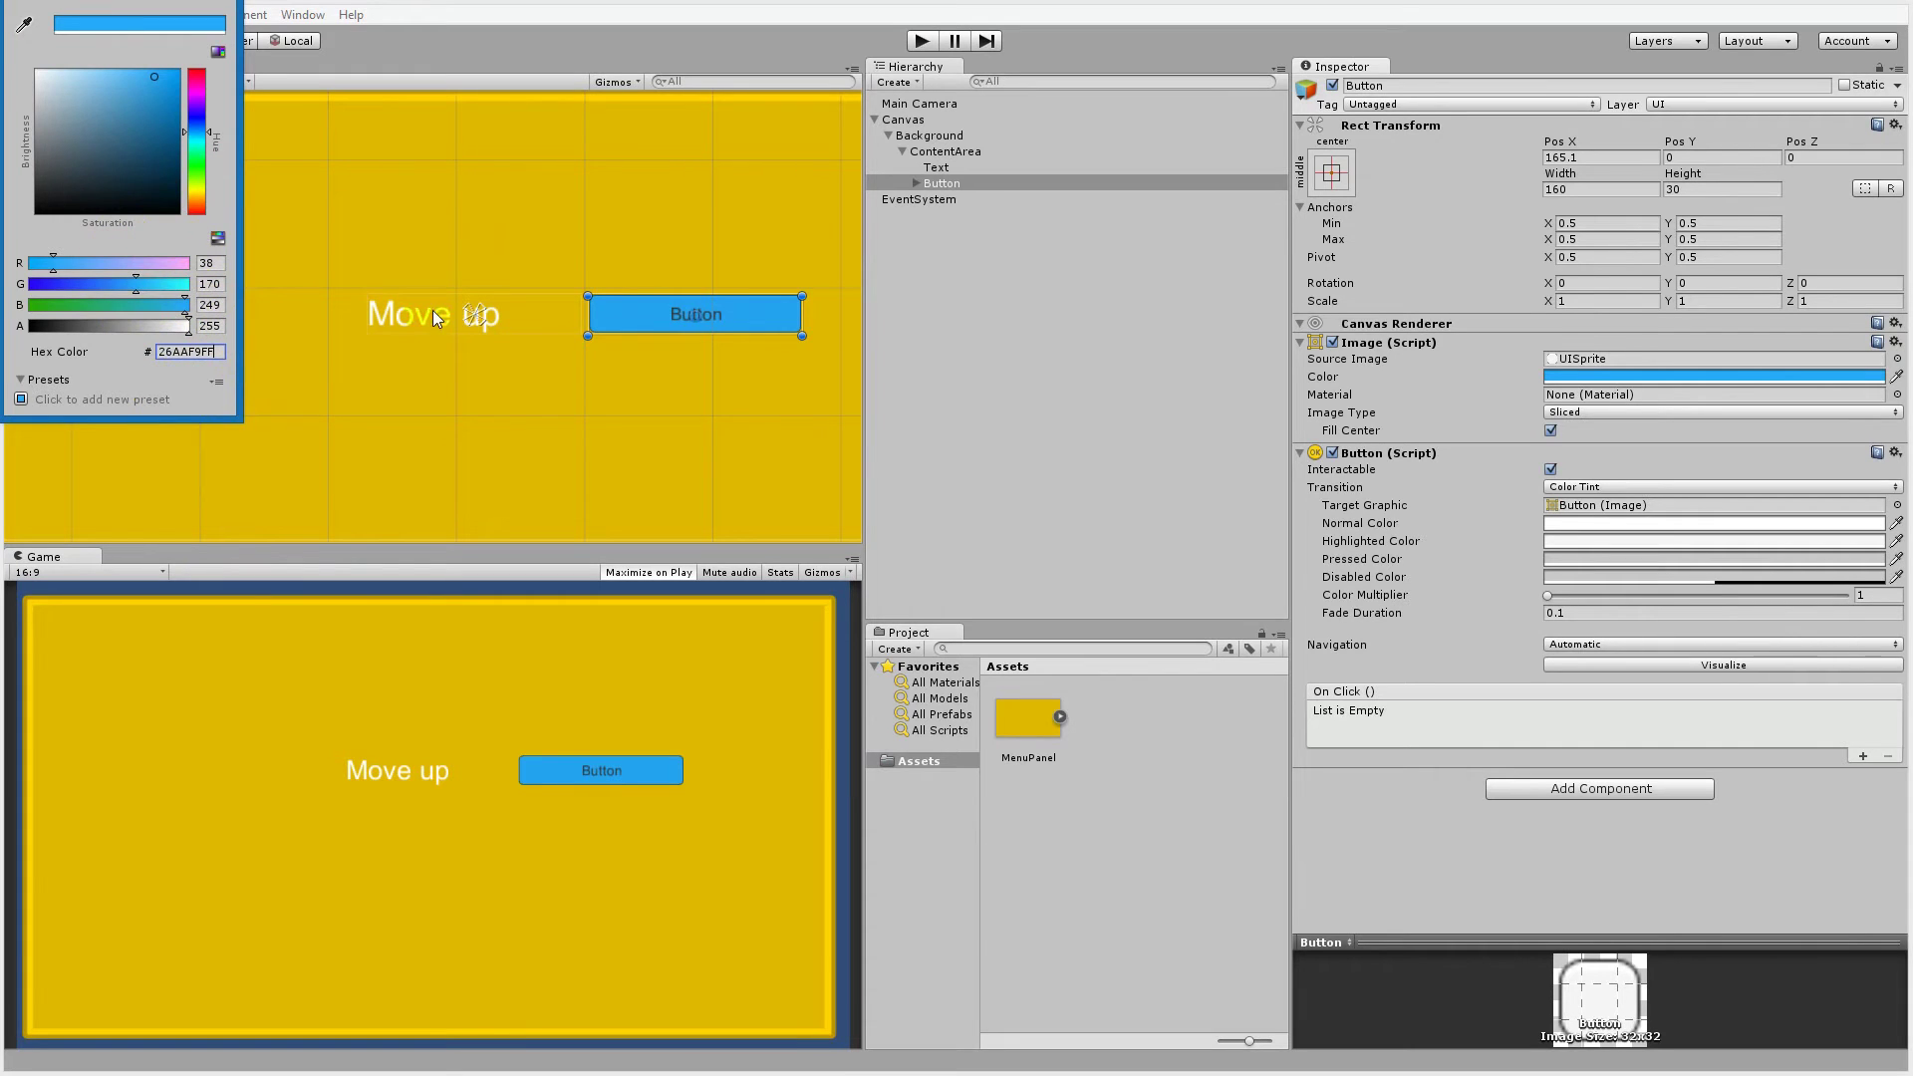
{"action": "left_click", "coordinate": [941, 183]}
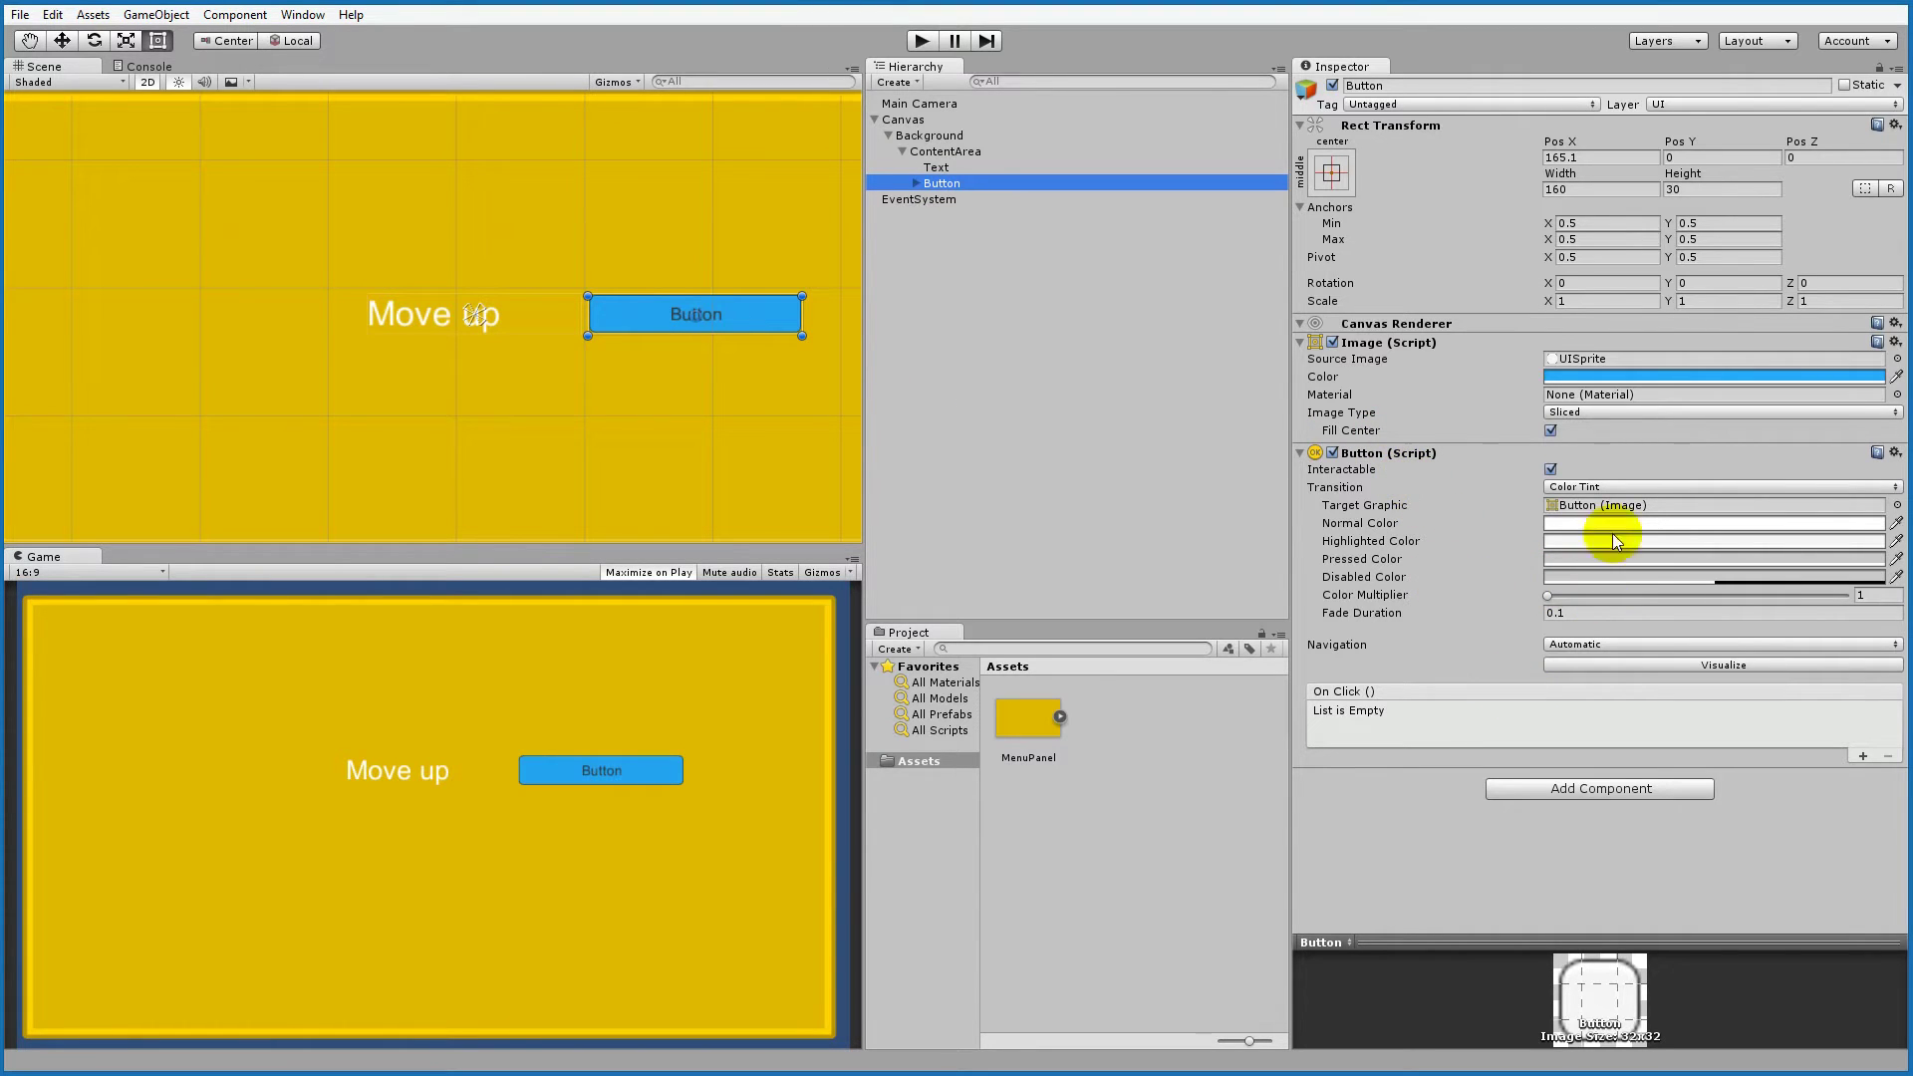
{"action": "left_click", "coordinate": [719, 296]}
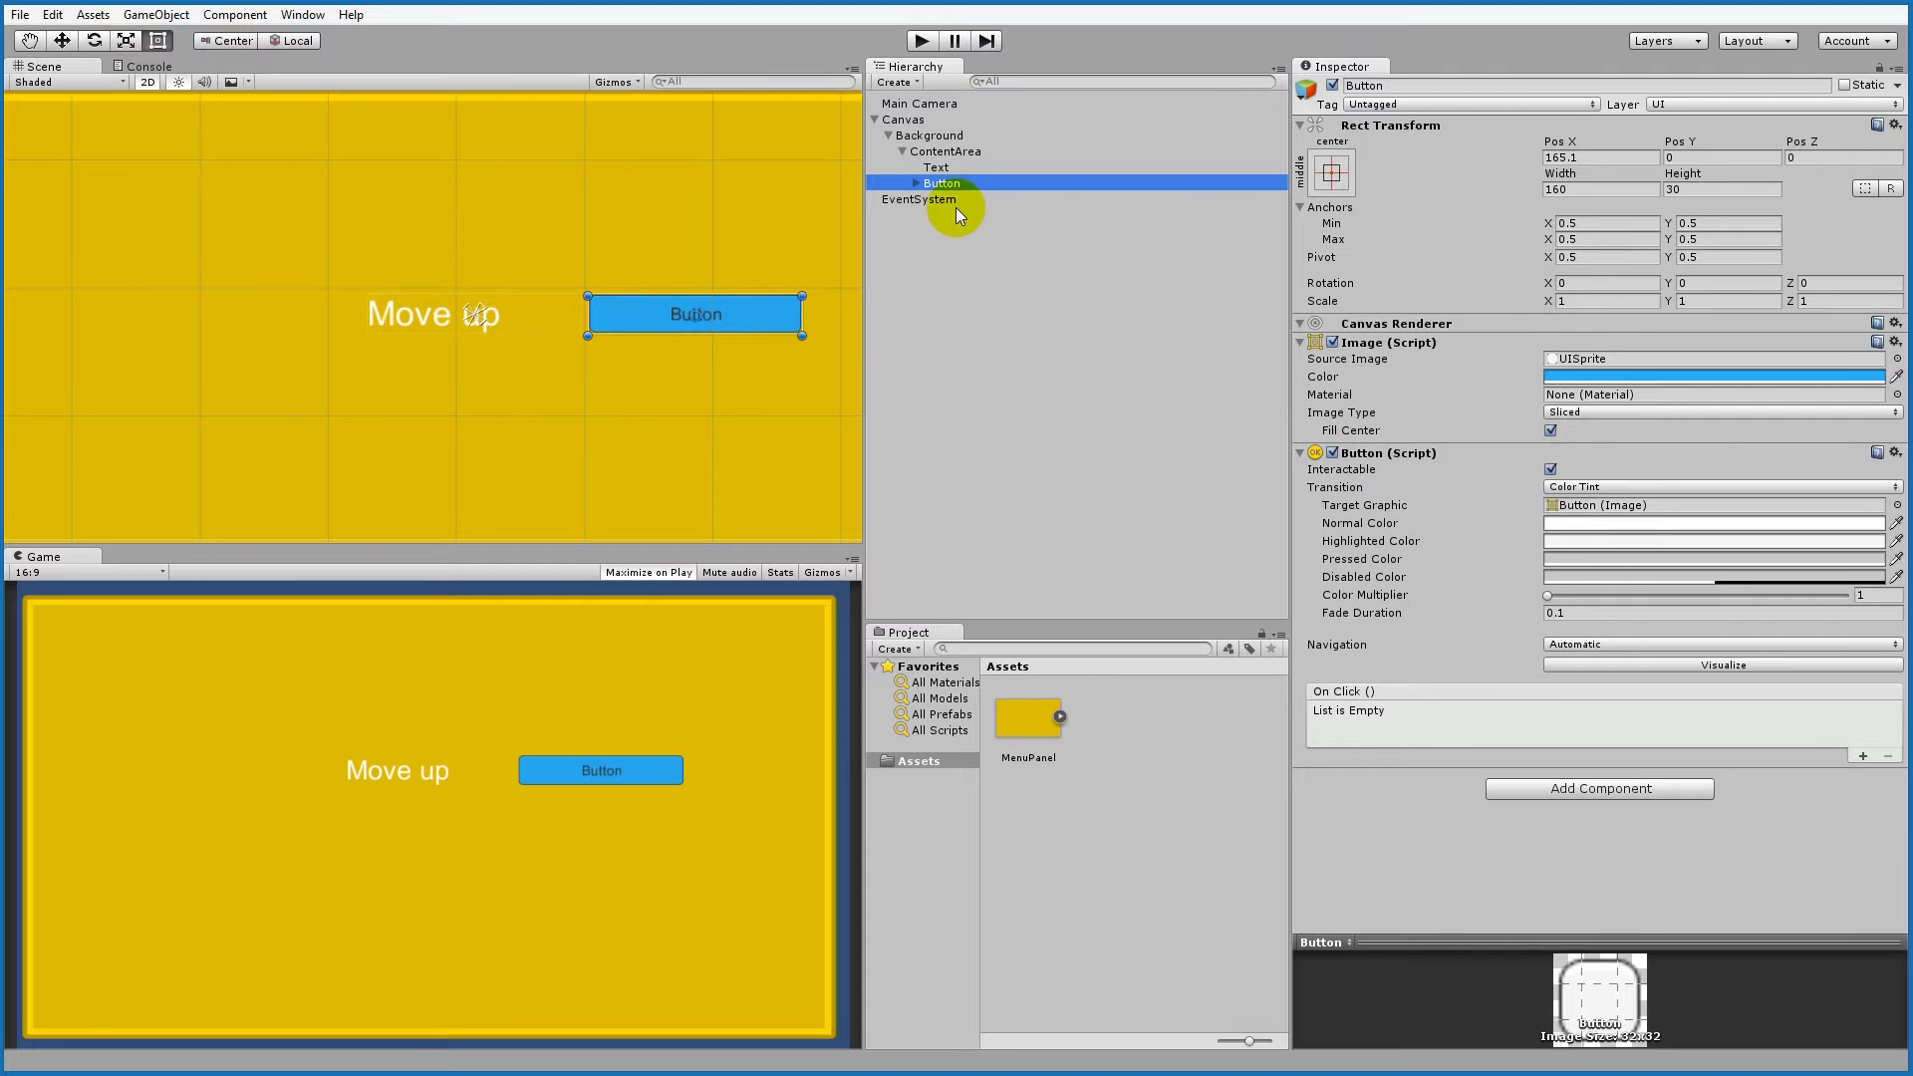
Step: Make the Button's child Text white and set its text to "W"
{"action": "left_click", "coordinate": [916, 184]}
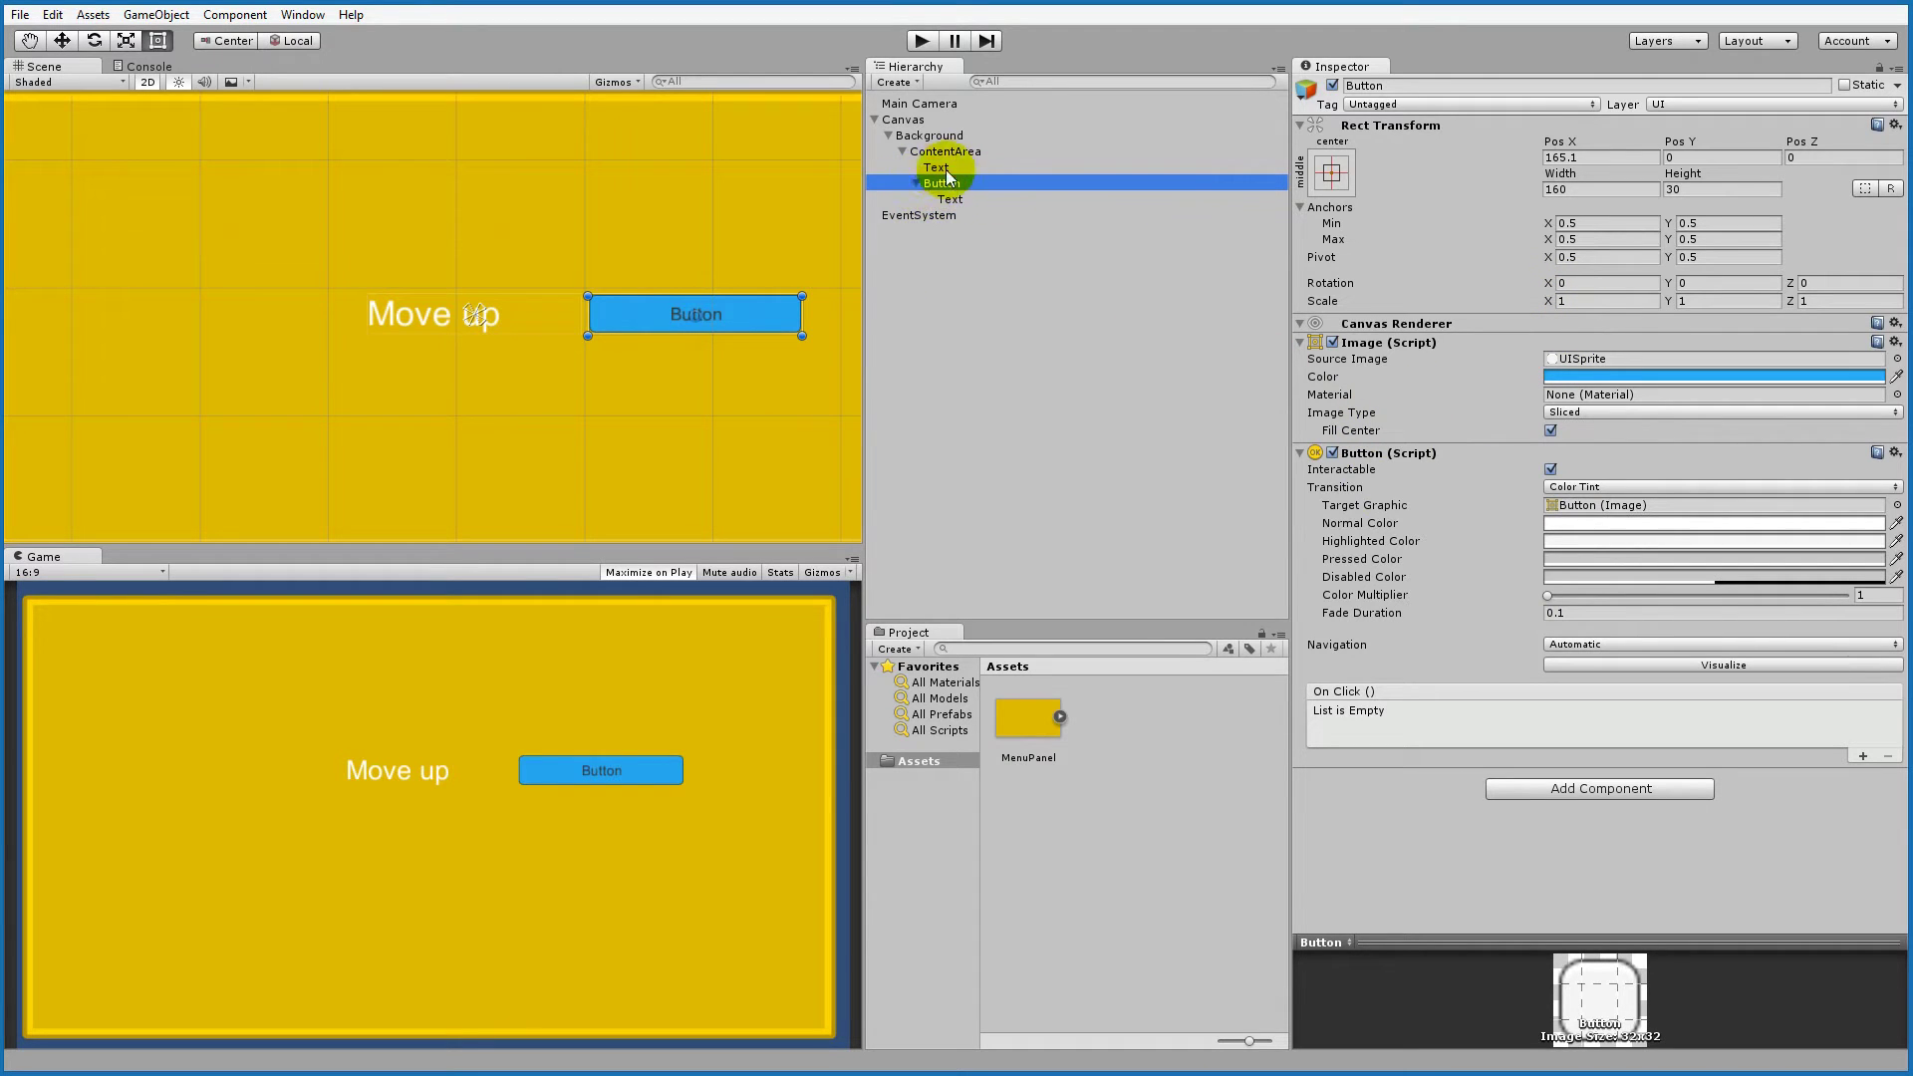
{"action": "left_click", "coordinate": [950, 200]}
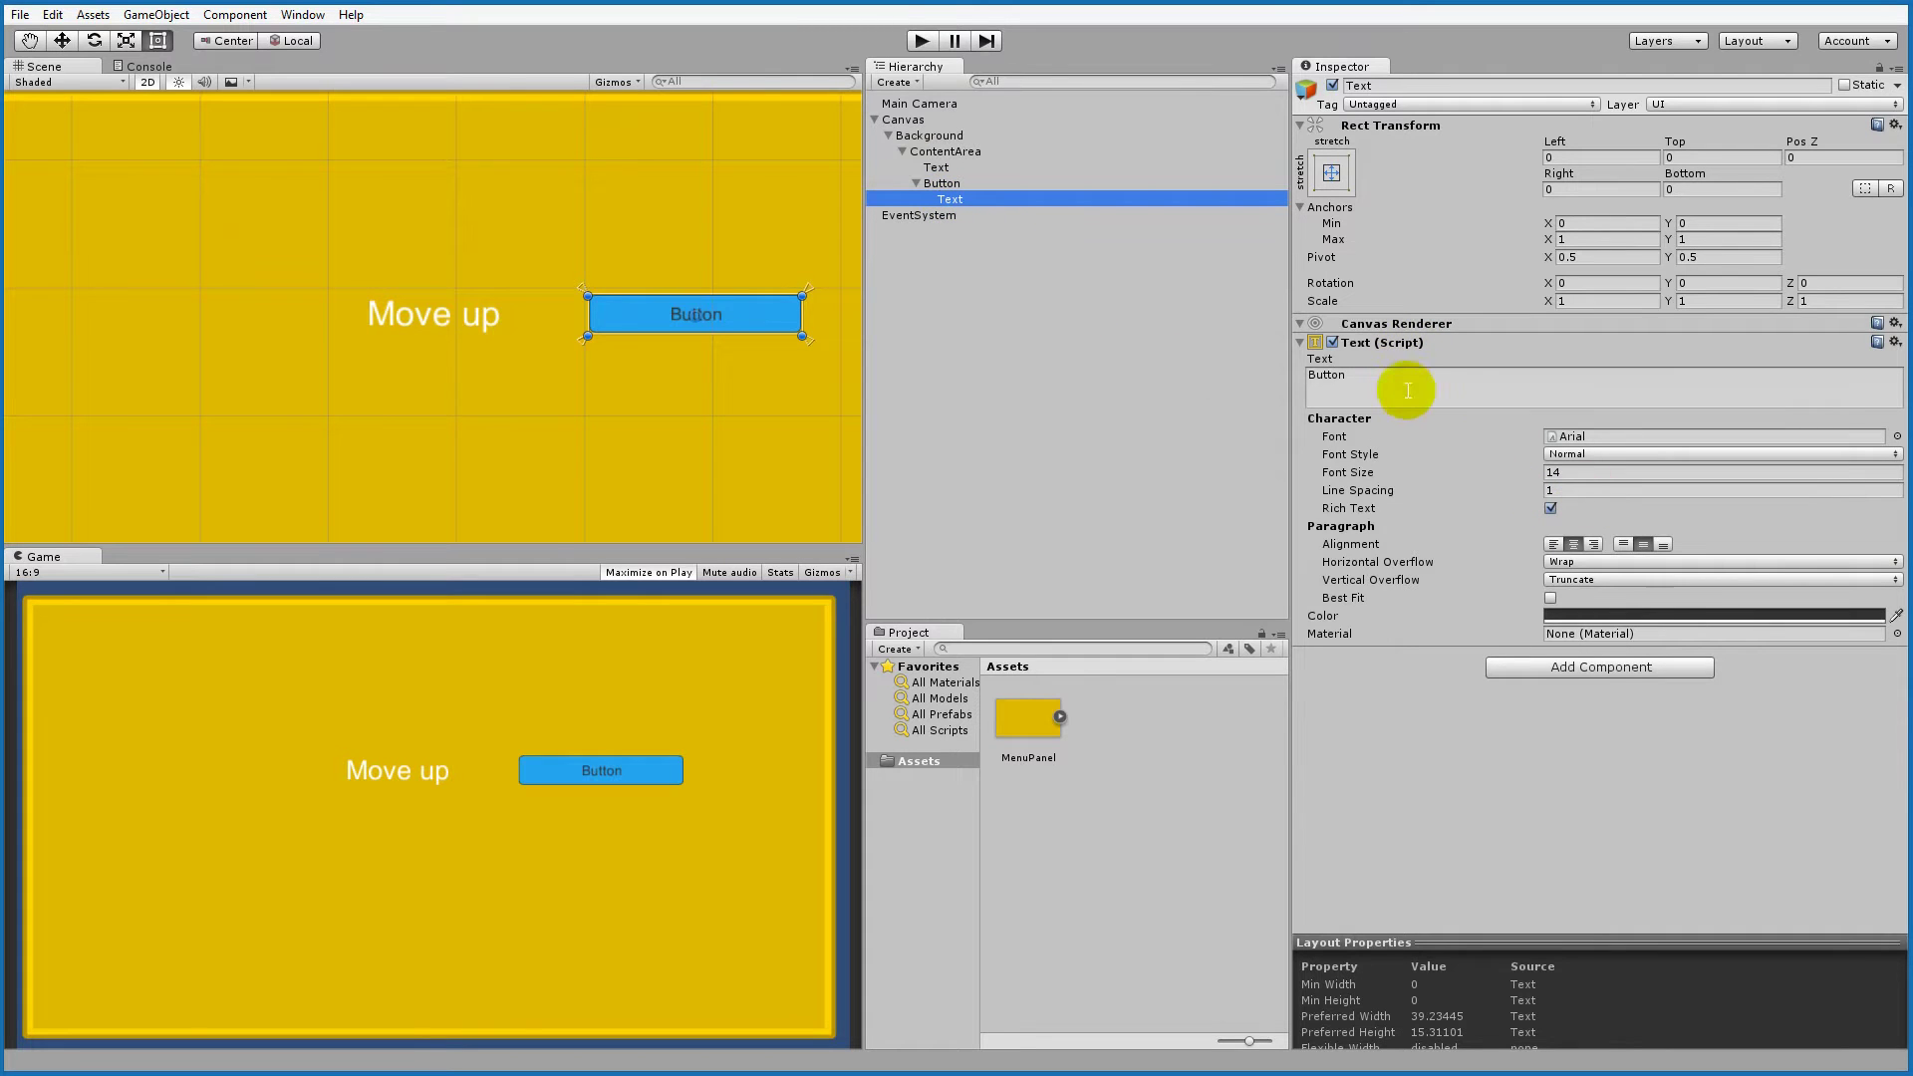
{"action": "left_click", "coordinate": [1572, 614]}
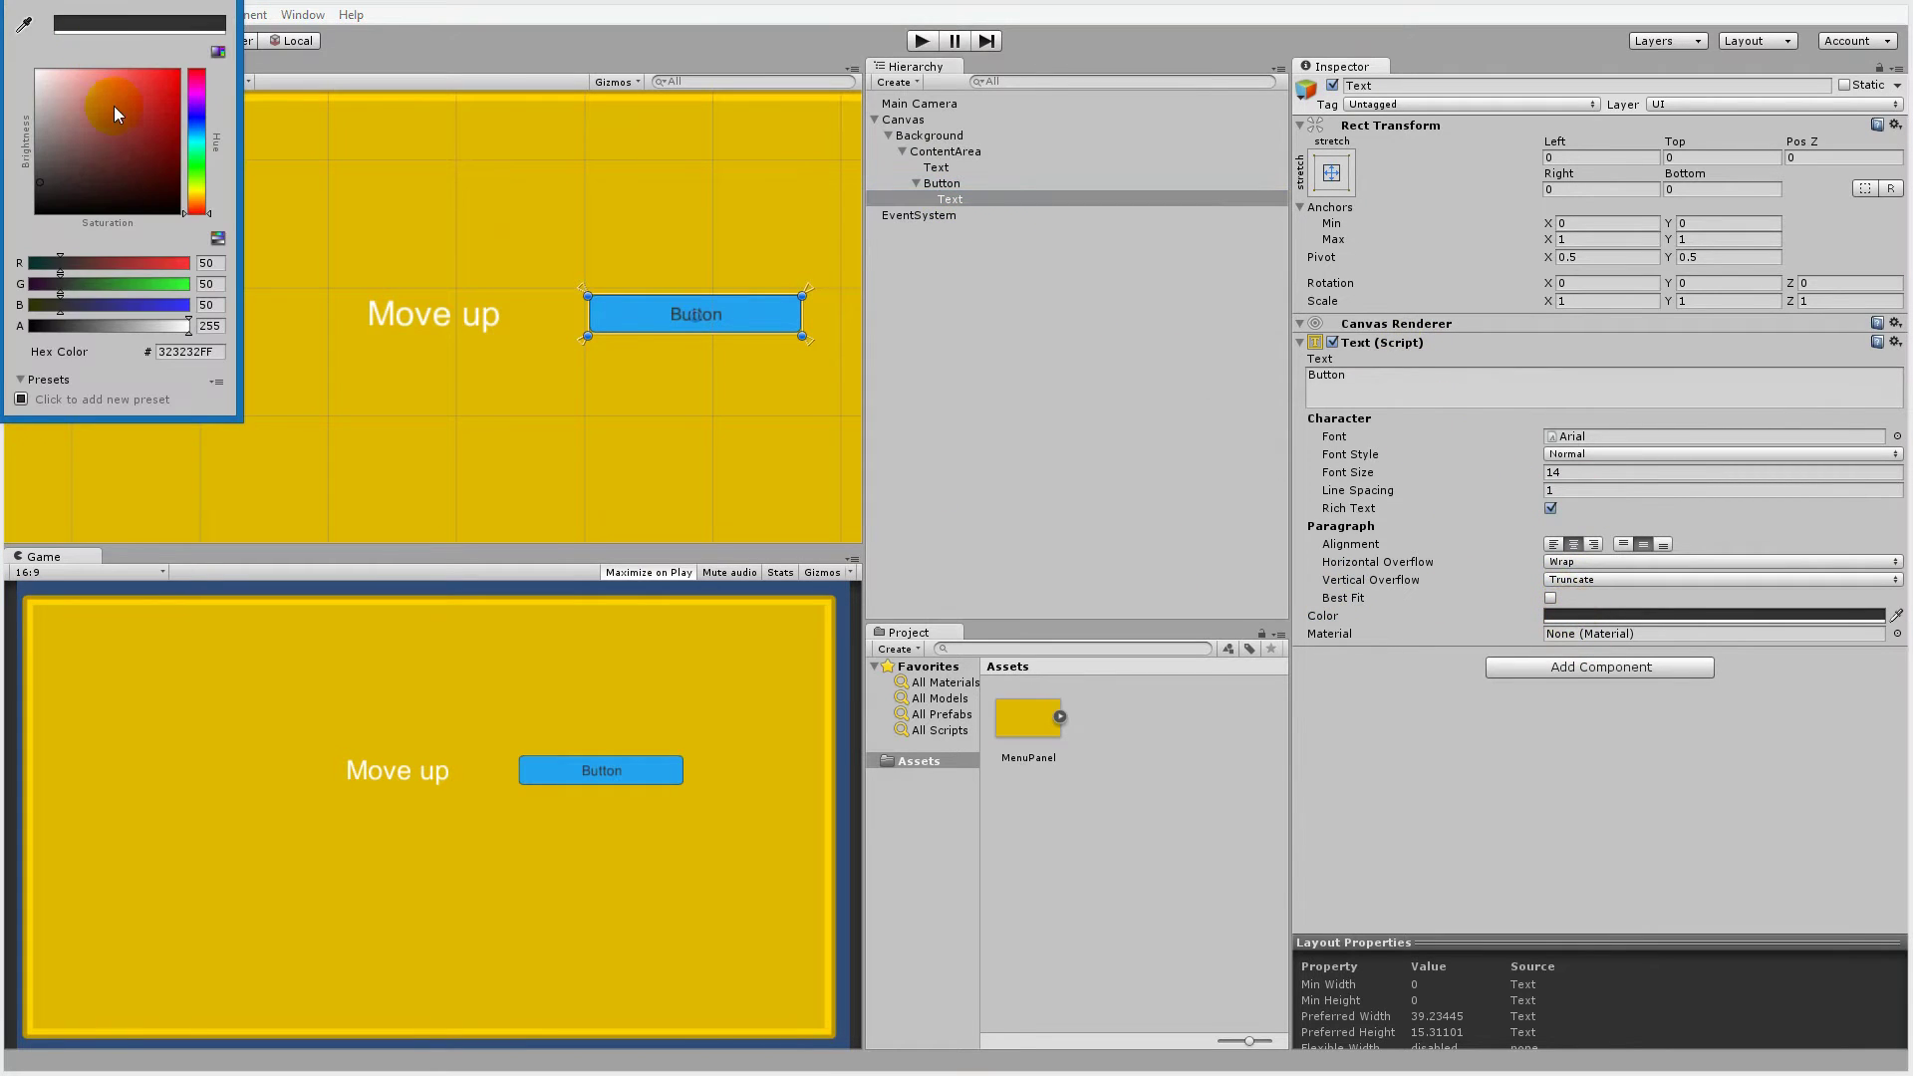
{"action": "left_click_drag", "start_coordinate": [99, 100], "coordinate": [38, 72]}
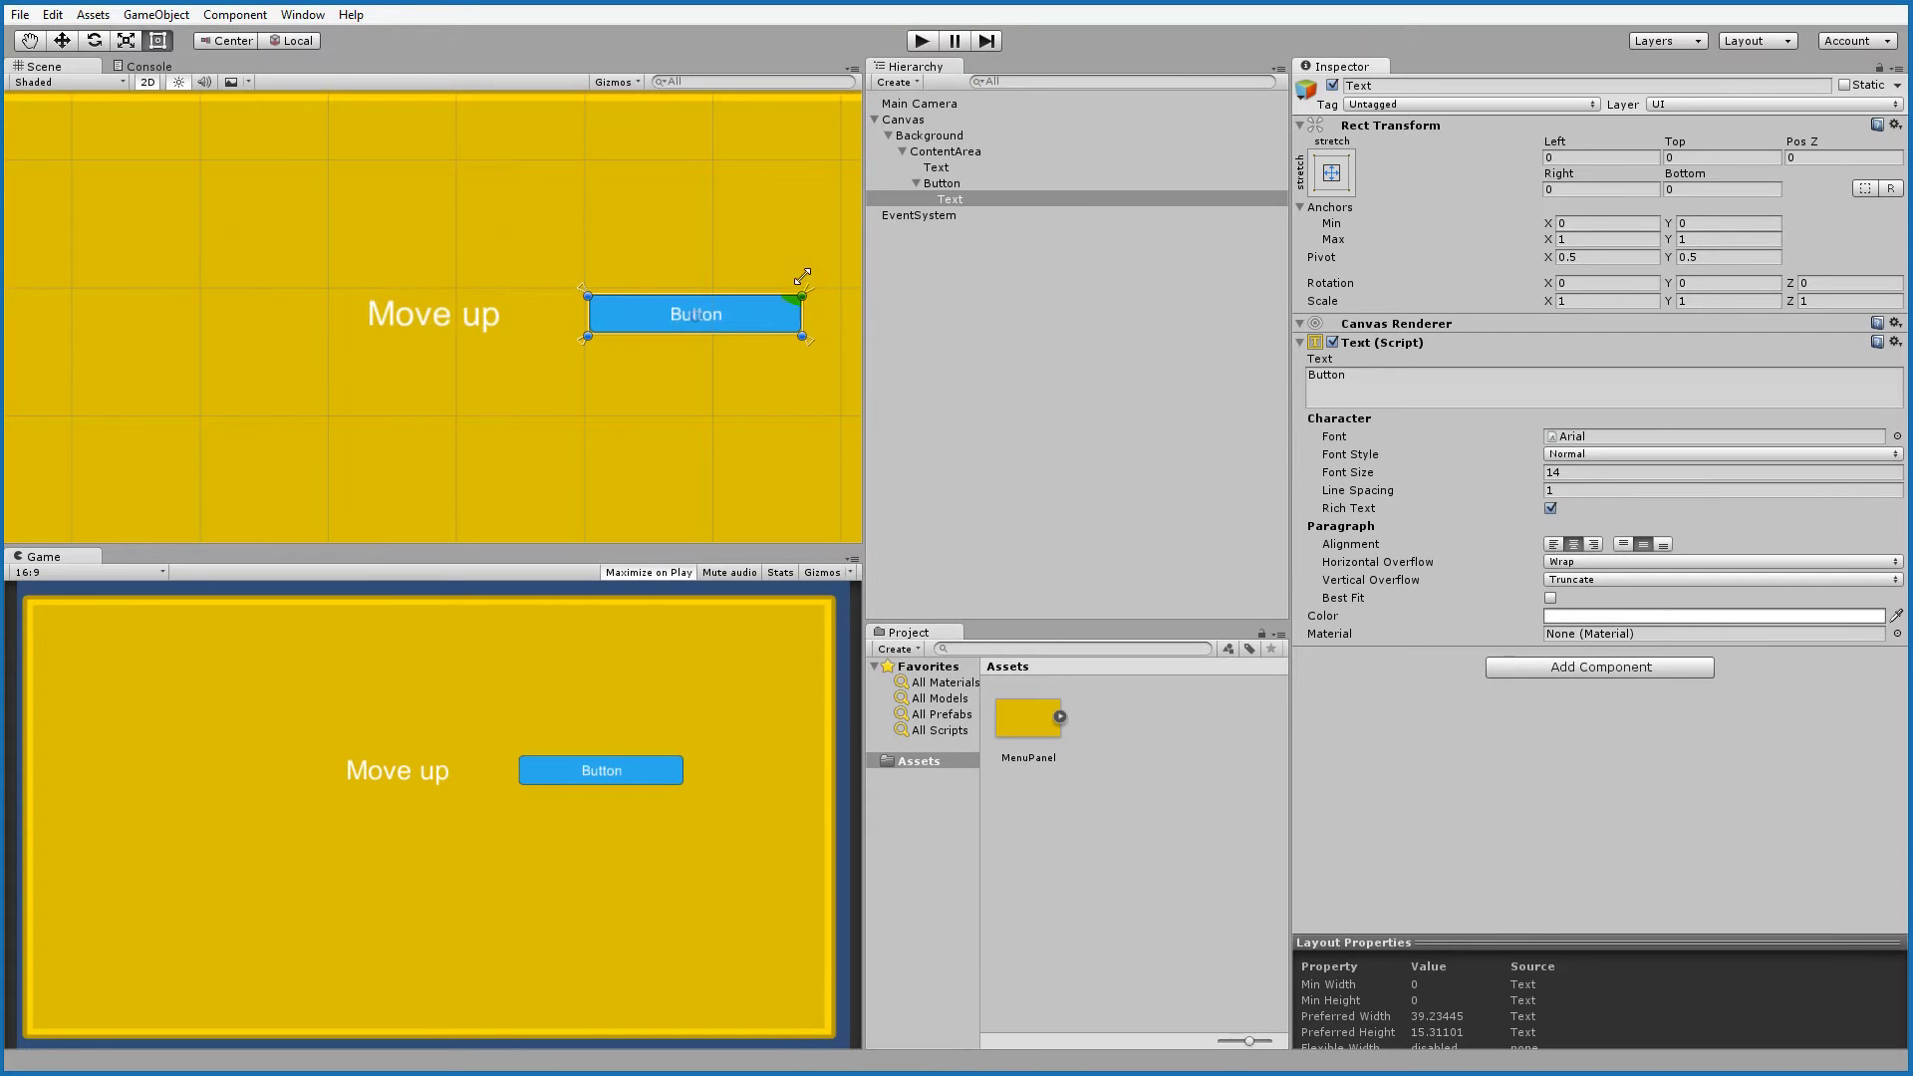
{"action": "left_click", "coordinate": [1325, 379]}
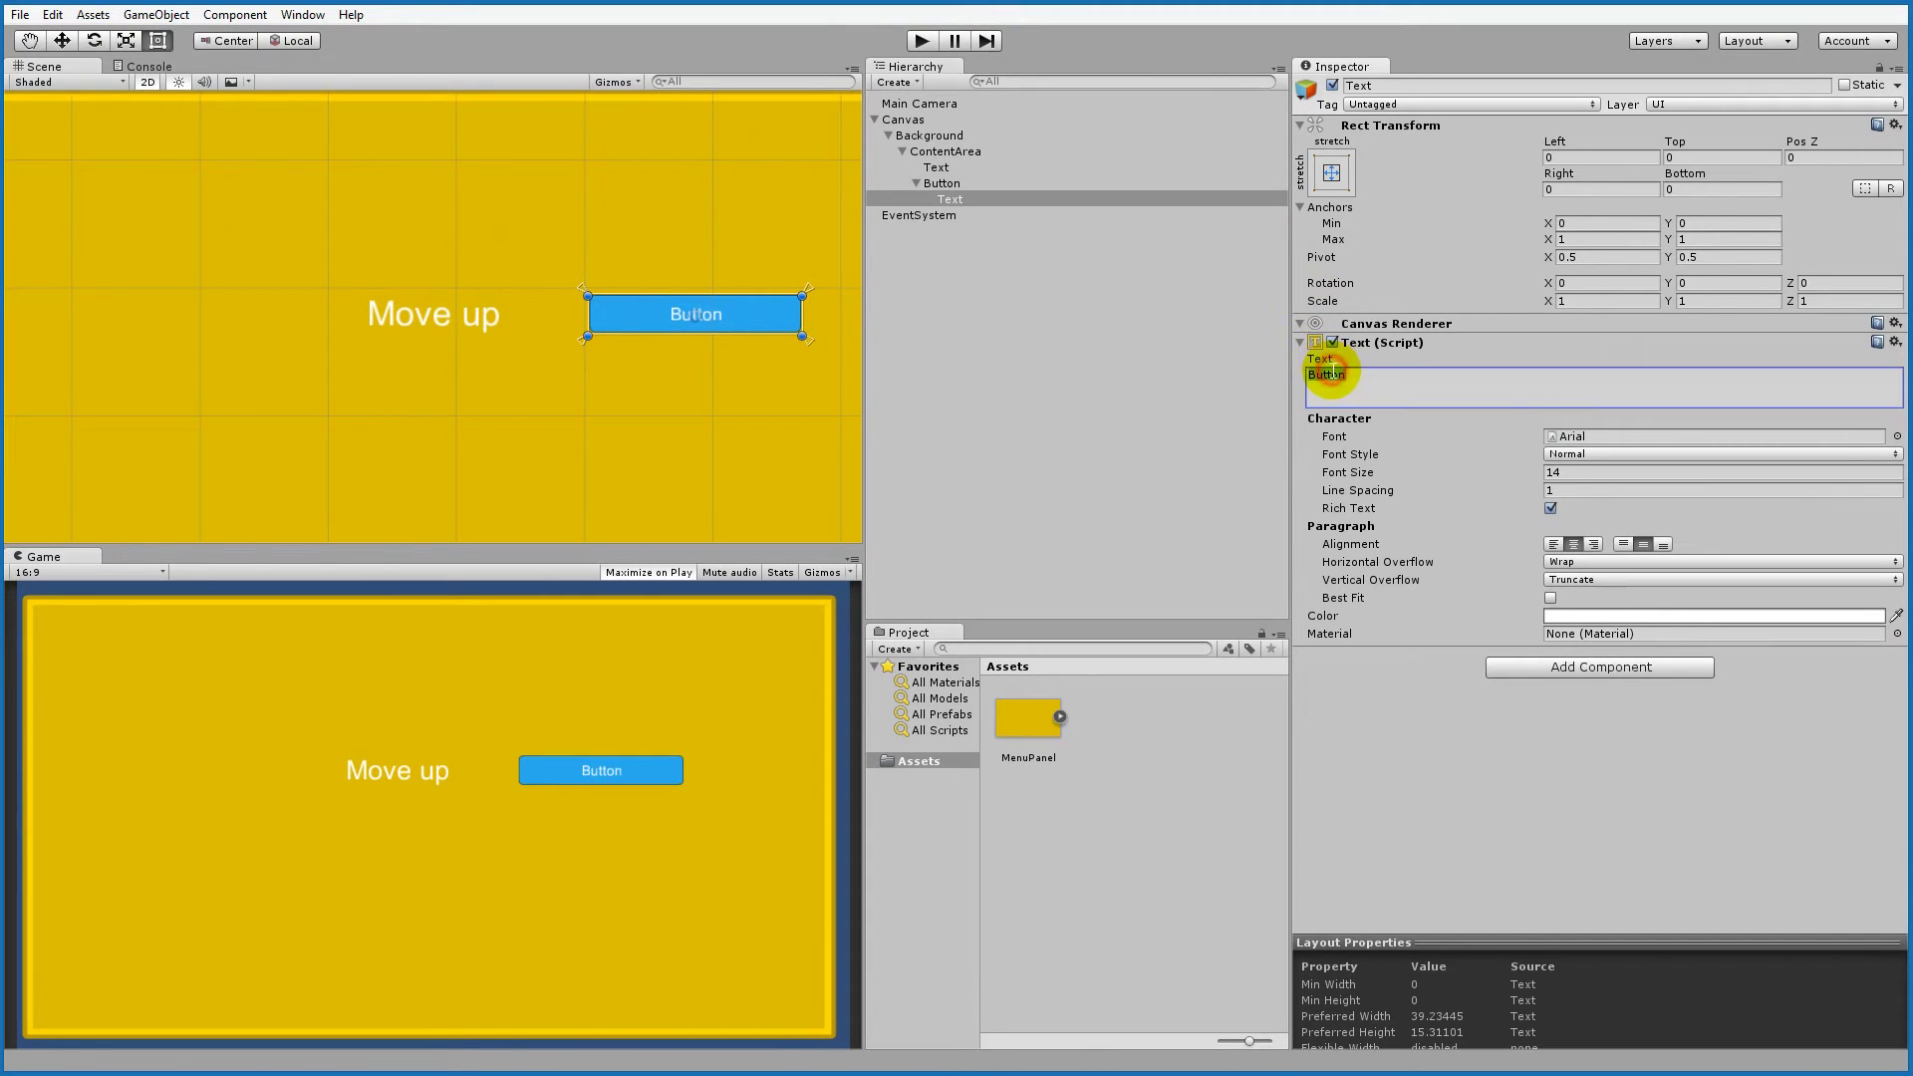
{"action": "type", "text": "W"}
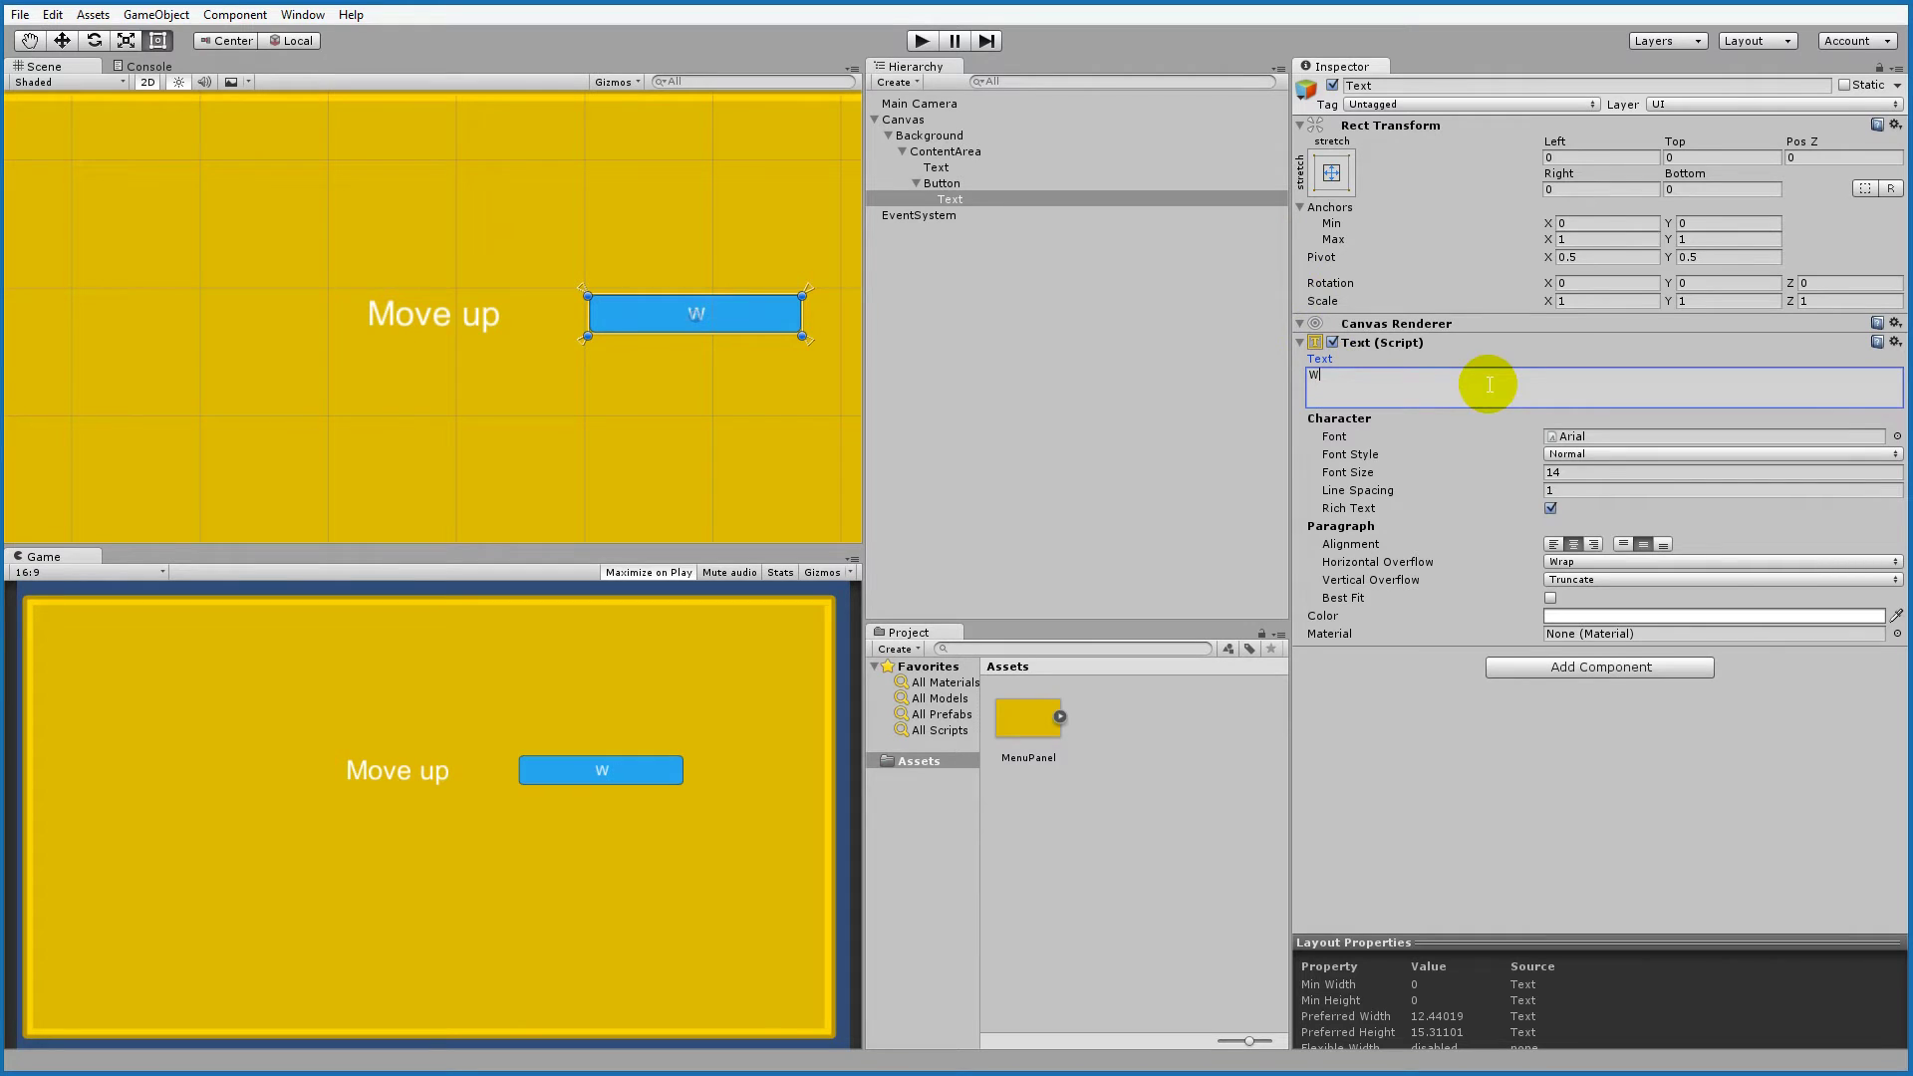
{"action": "left_click", "coordinate": [1431, 707]}
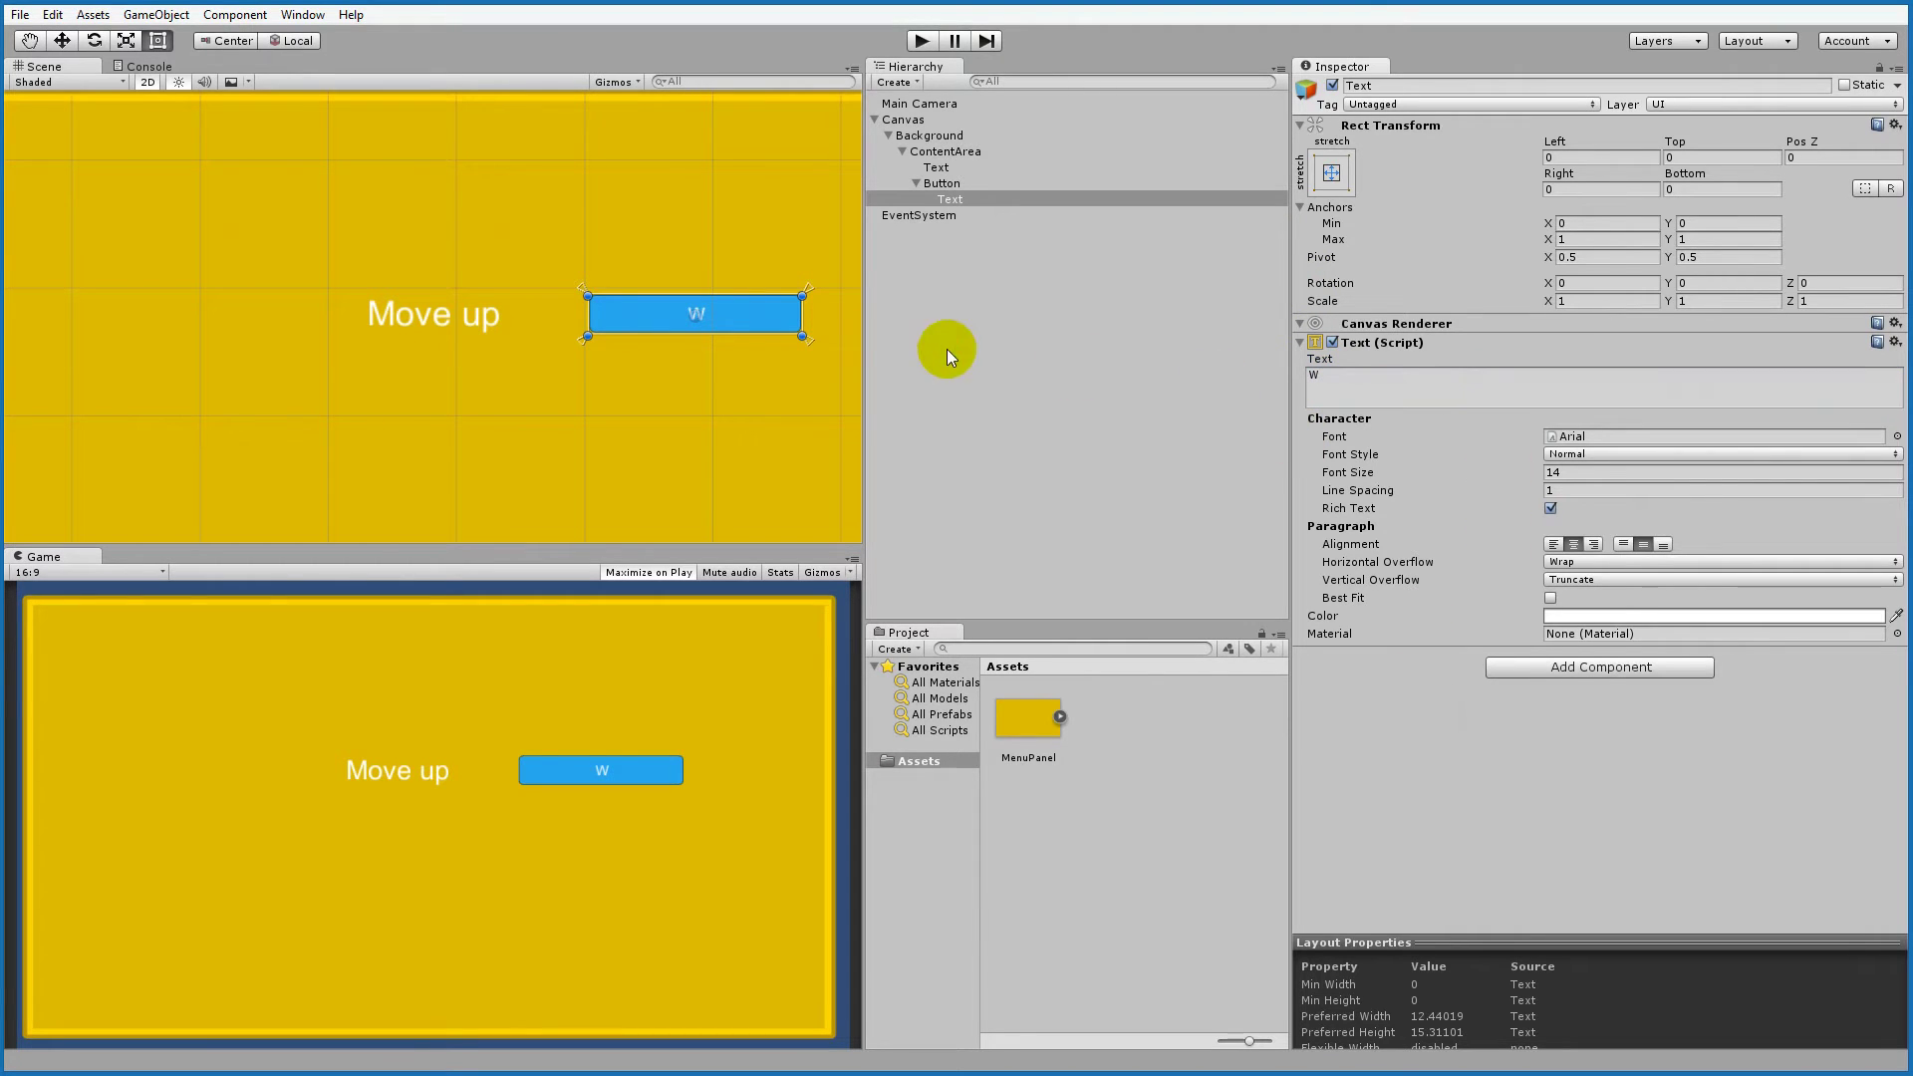
Step: Rename the "Move up" Text object under ContentArea as MoveUp
{"action": "scroll", "coordinate": [661, 329], "scroll_direction": "down", "scroll_amount": 3}
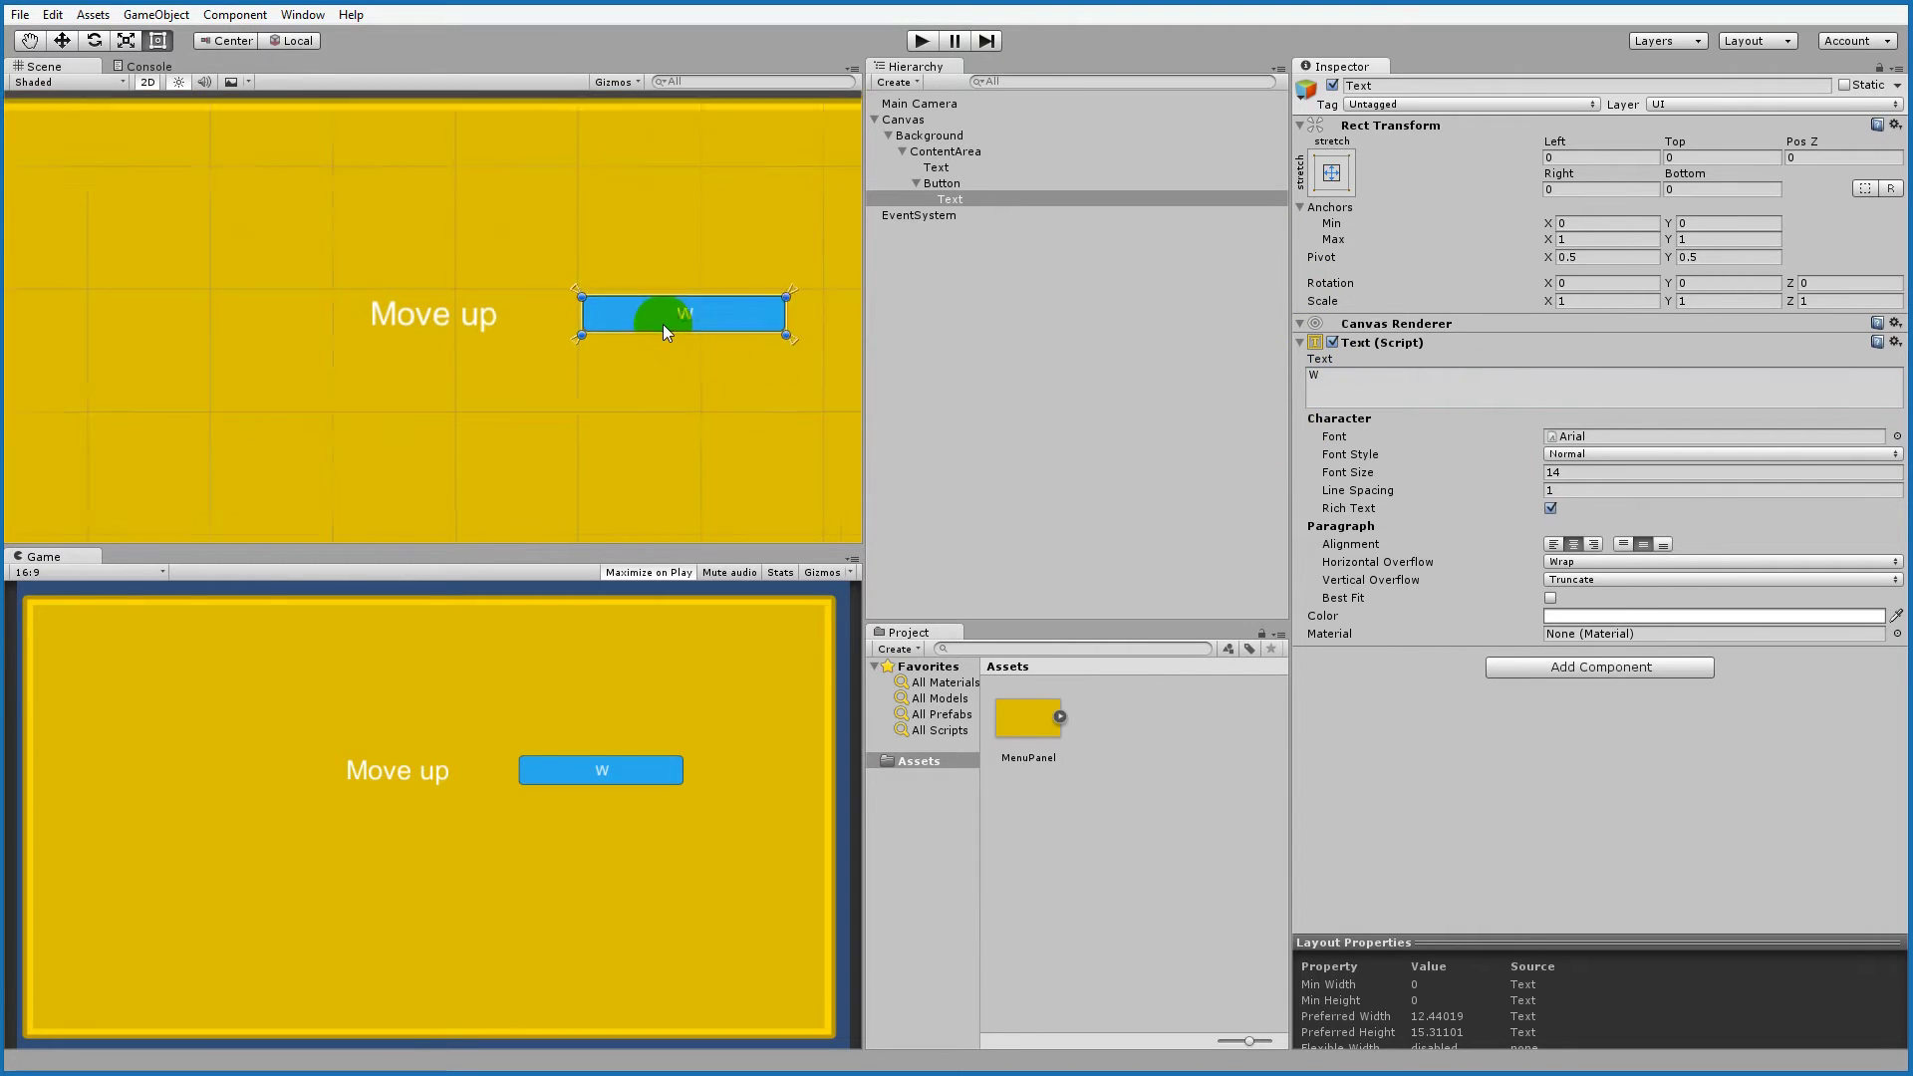
{"action": "scroll", "coordinate": [656, 343], "scroll_direction": "up", "scroll_amount": 1}
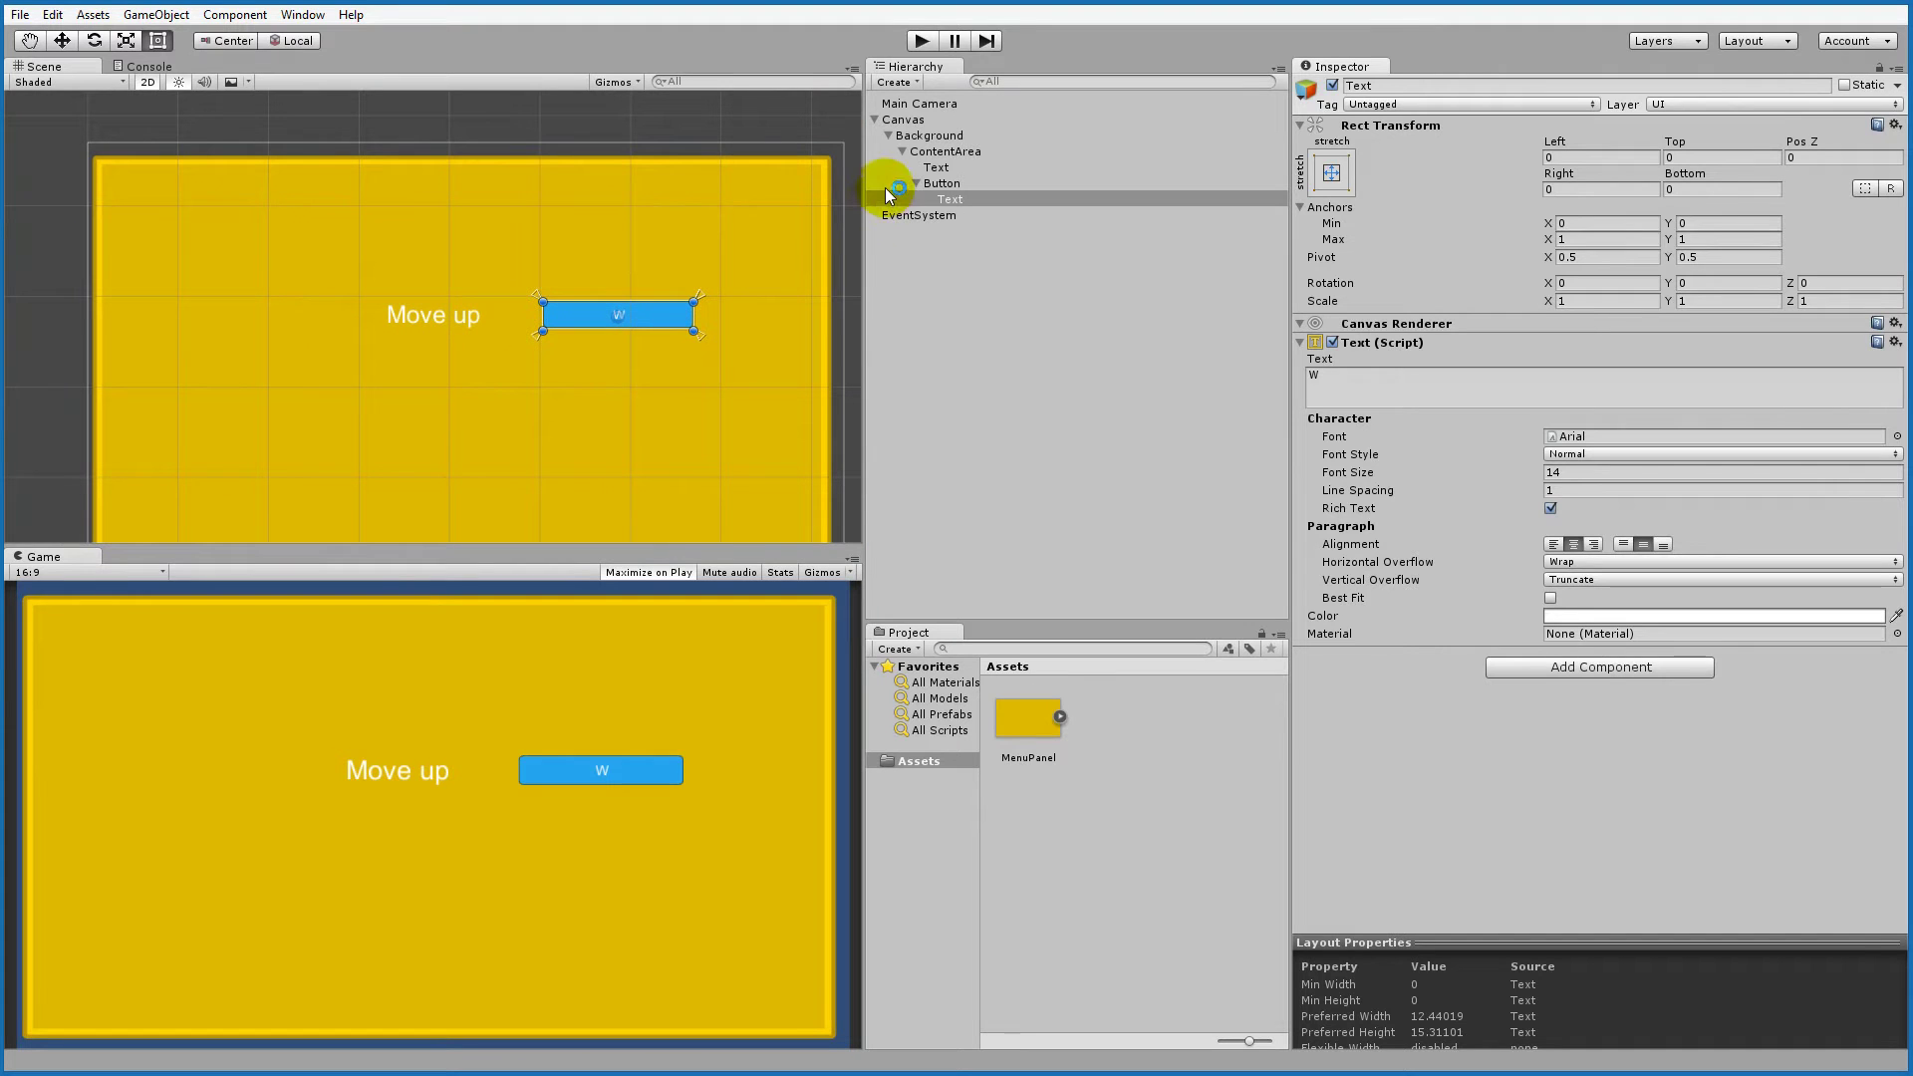
{"action": "left_click", "coordinate": [919, 184]}
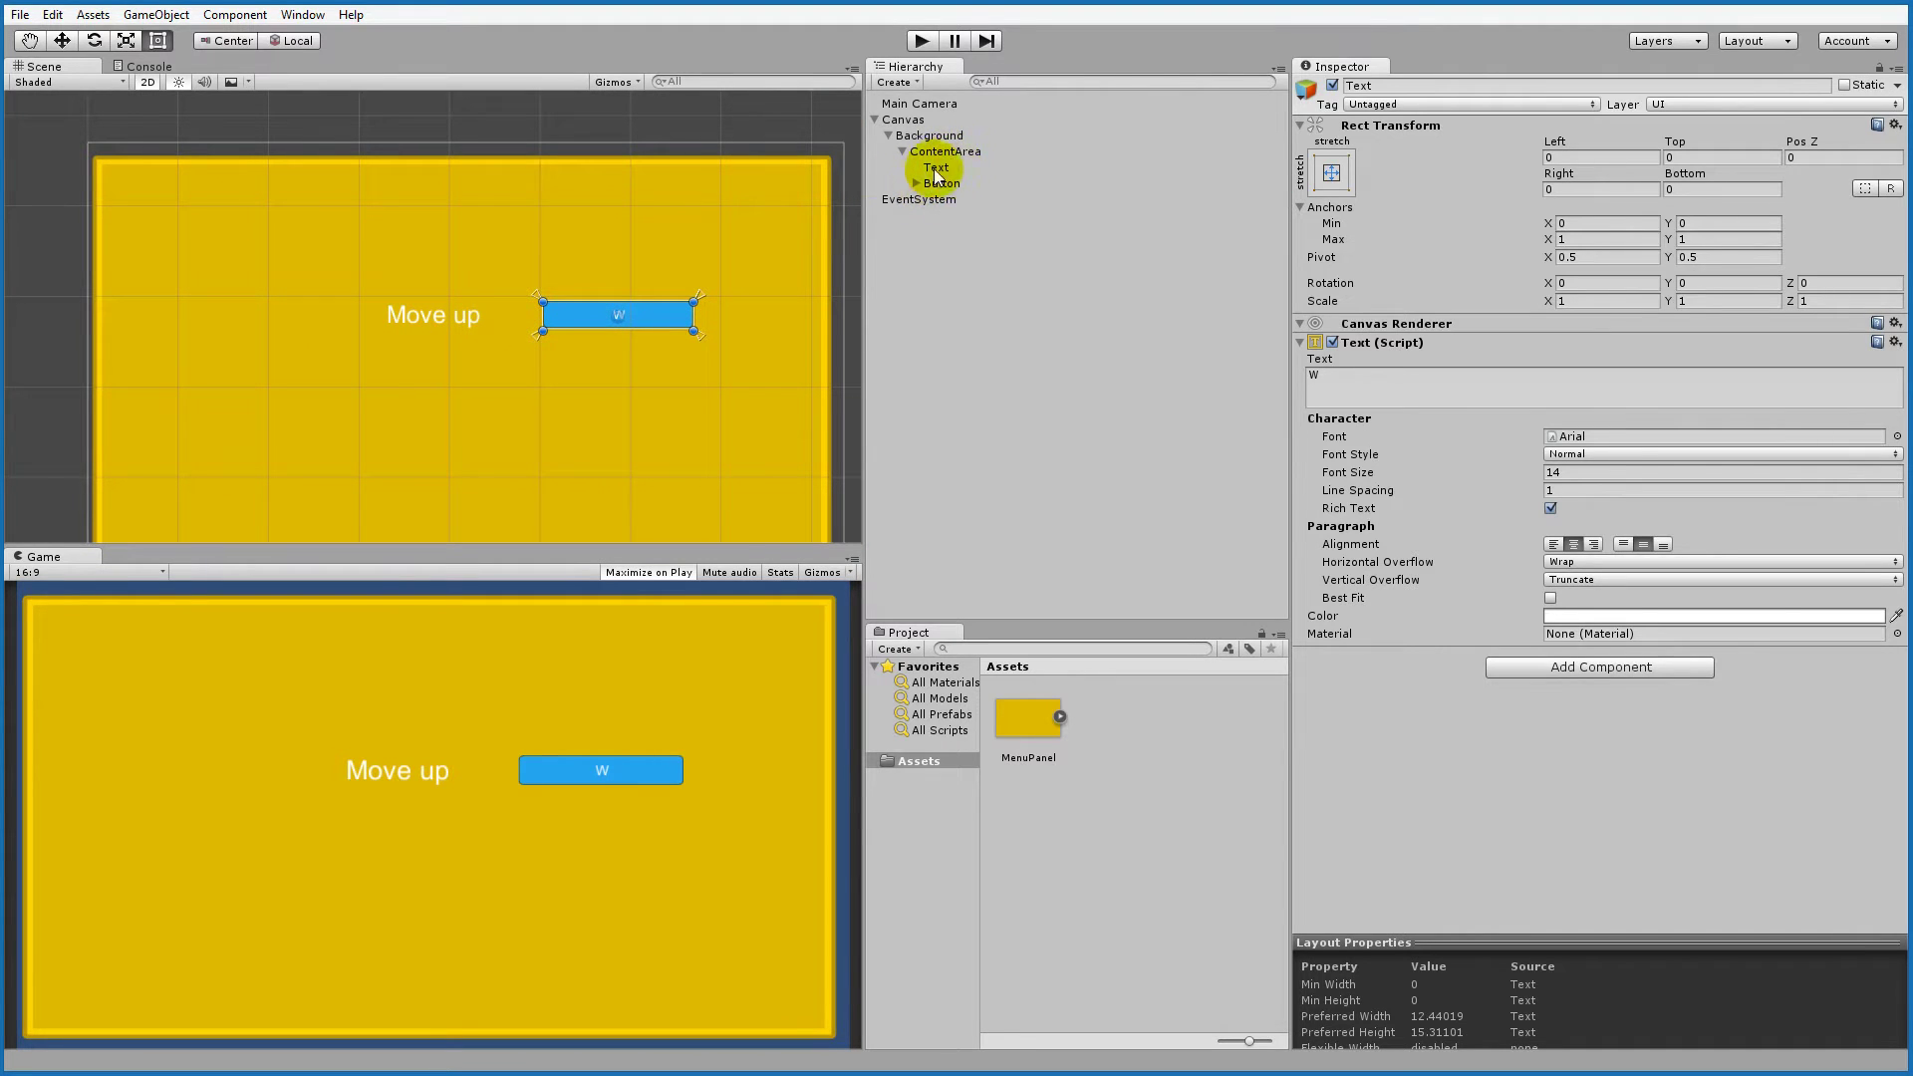
{"action": "left_click", "coordinate": [934, 170]}
{"action": "left_click", "coordinate": [933, 169]}
{"action": "type", "text": "MoveUp"}
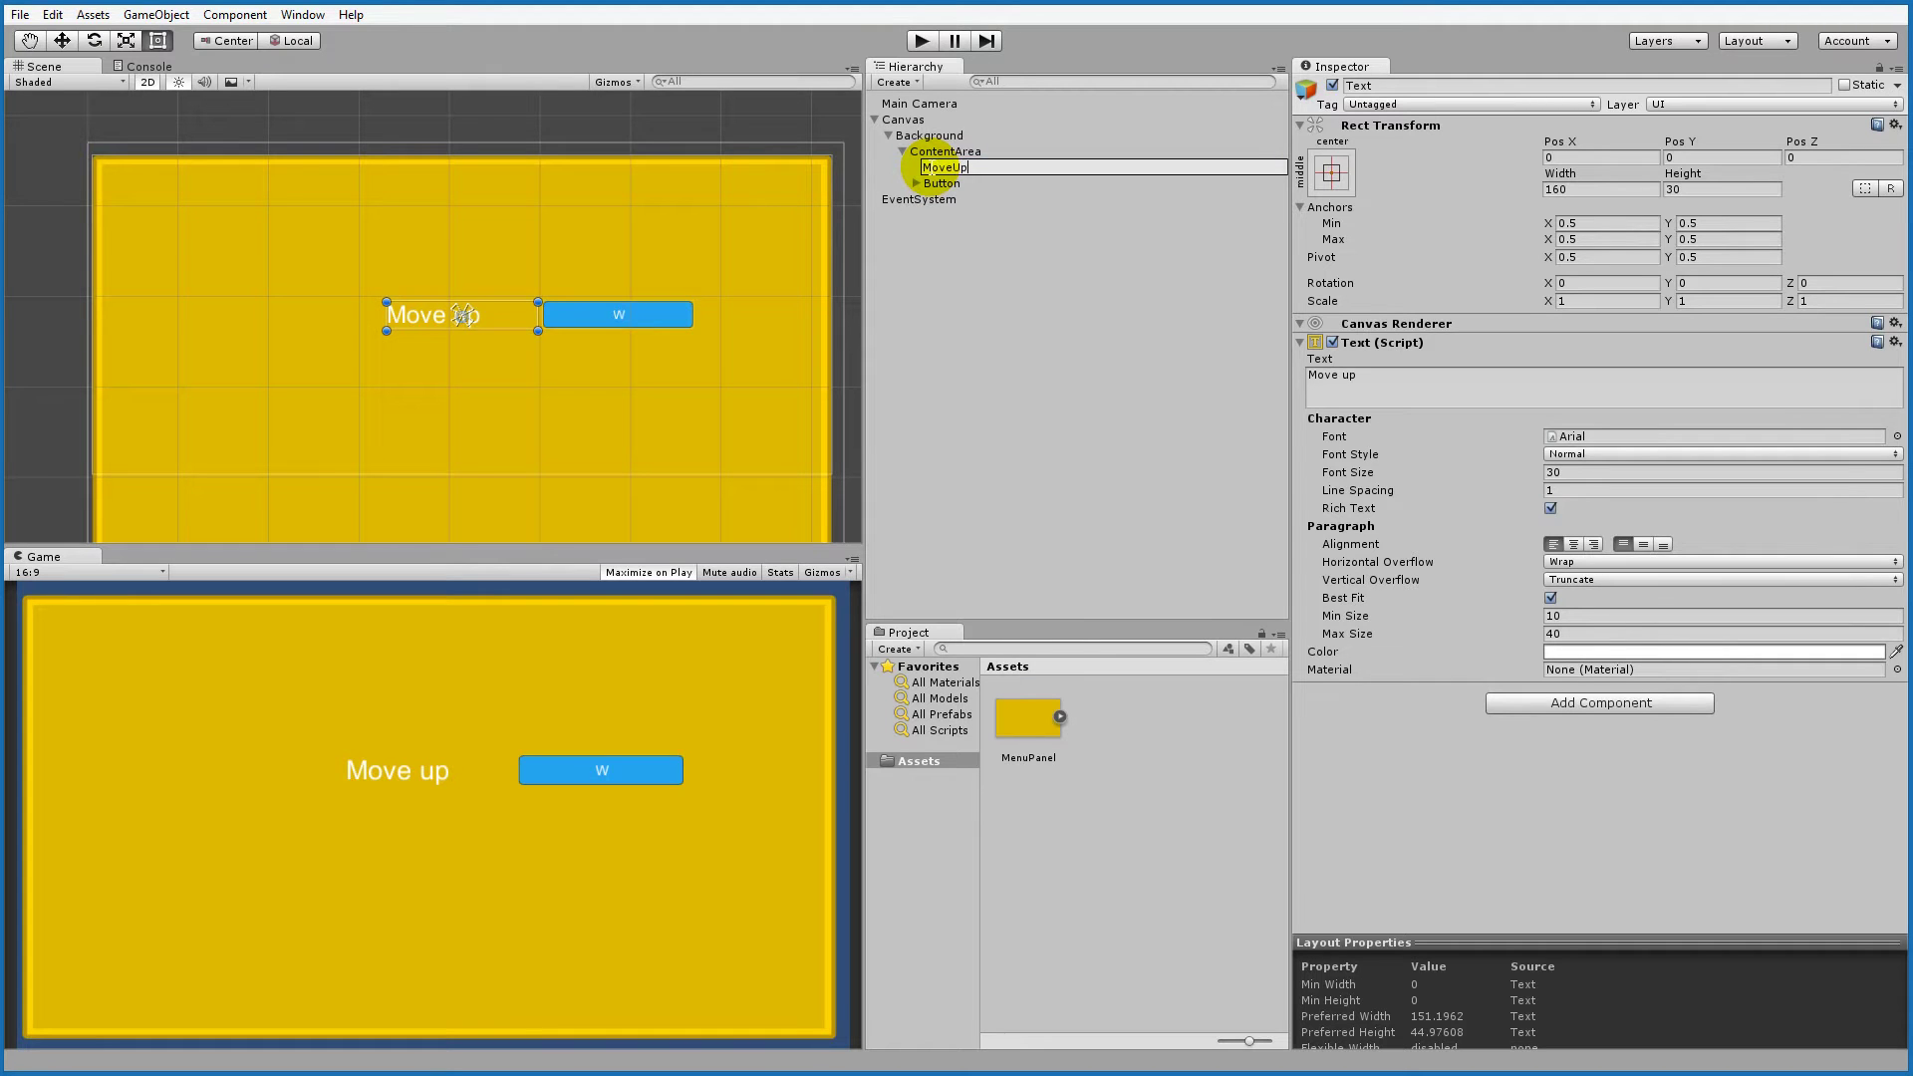
{"action": "key", "text": "Return"}
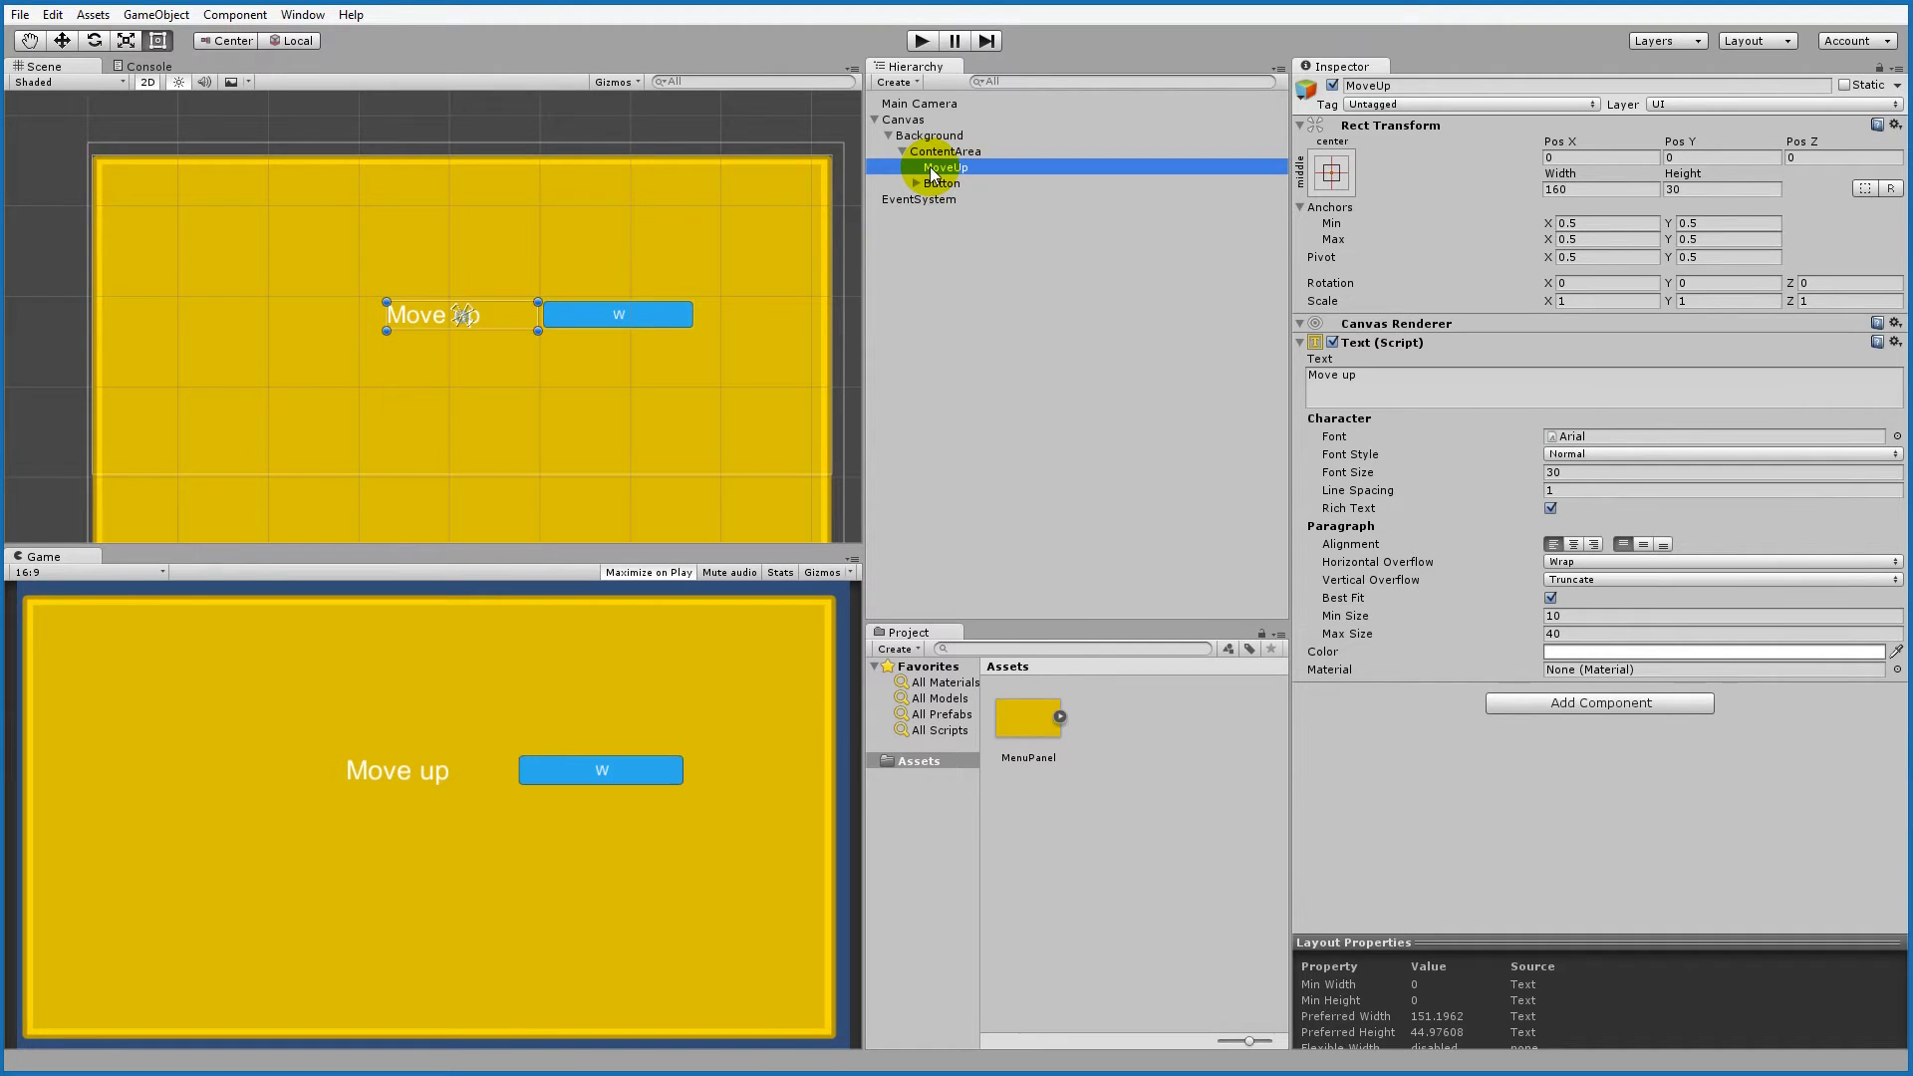
Step: Rename the Button object under ContentArea as Up
{"action": "left_click", "coordinate": [960, 183]}
{"action": "left_click", "coordinate": [959, 184]}
{"action": "type", "text": "Up"}
{"action": "key", "text": "Return"}
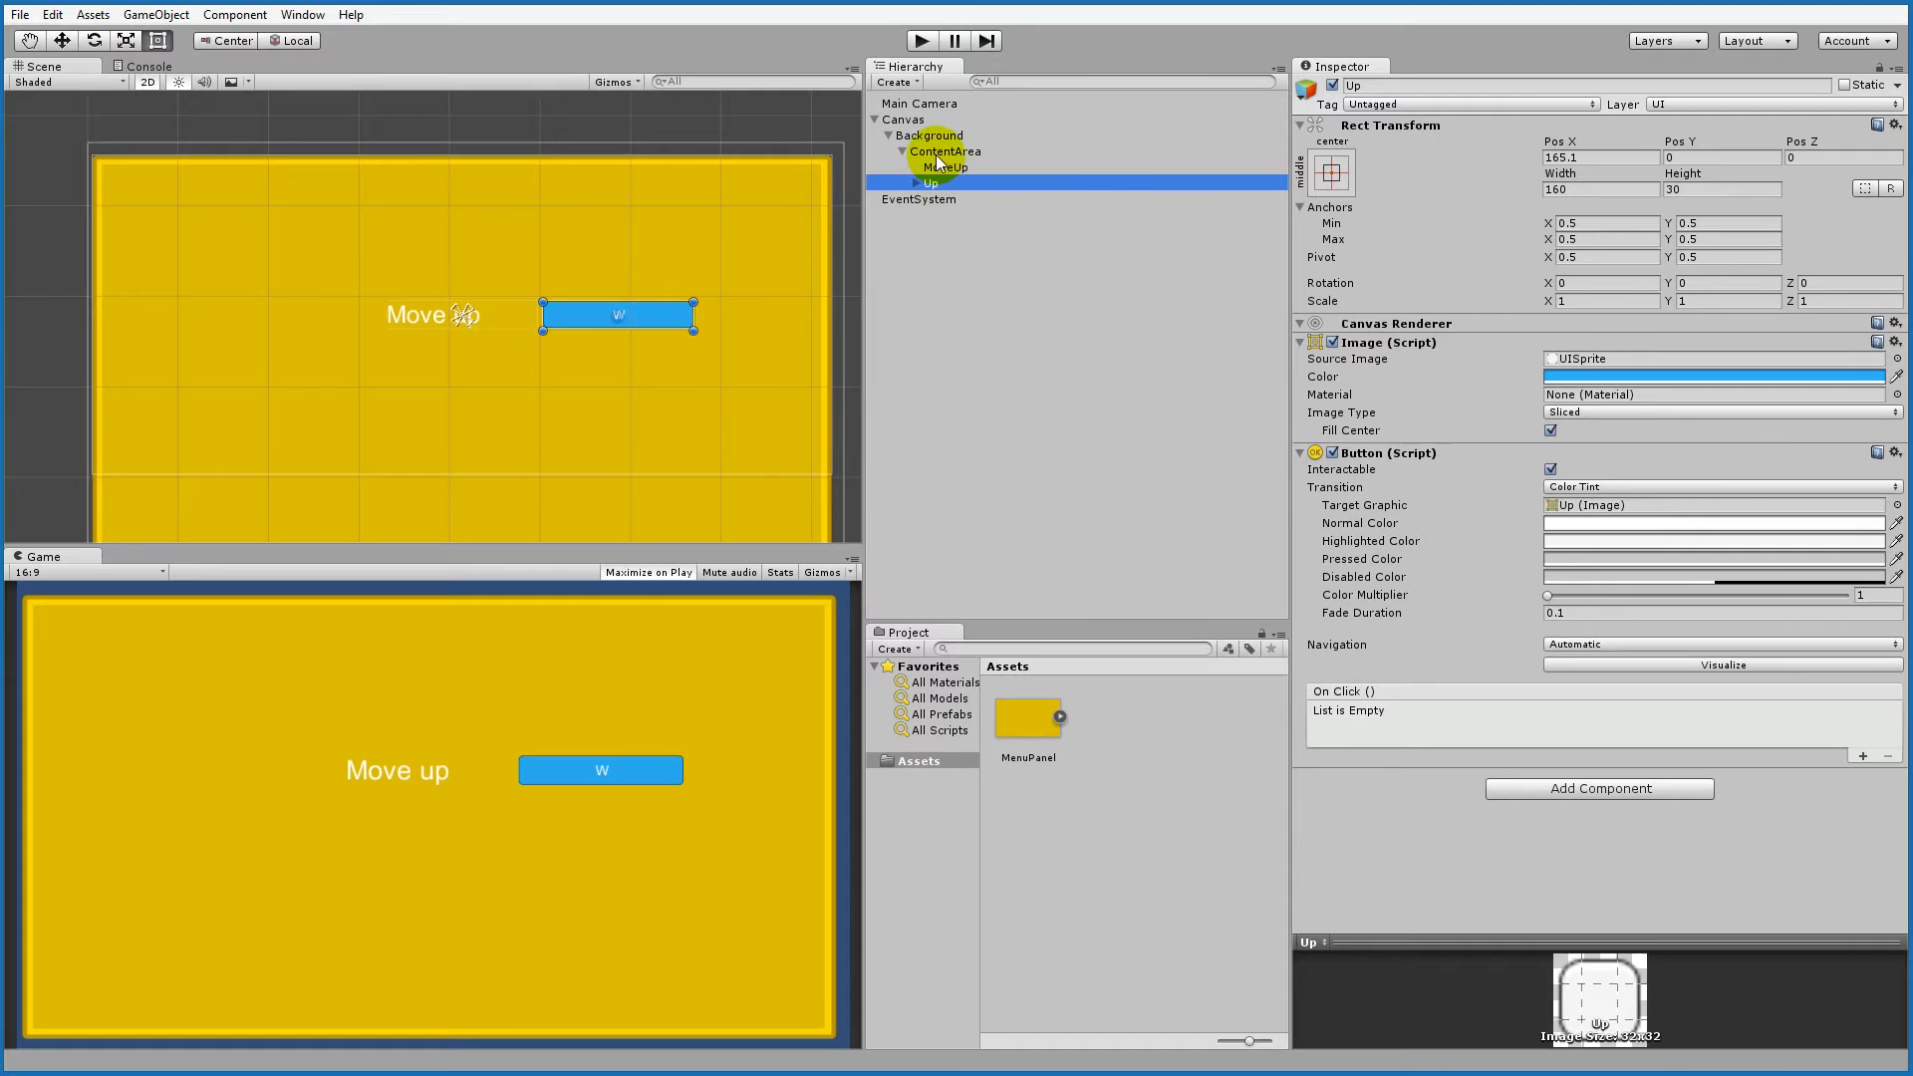
Step: Add a Grid Layout Group component to the ContentArea object
{"action": "left_click", "coordinate": [935, 151]}
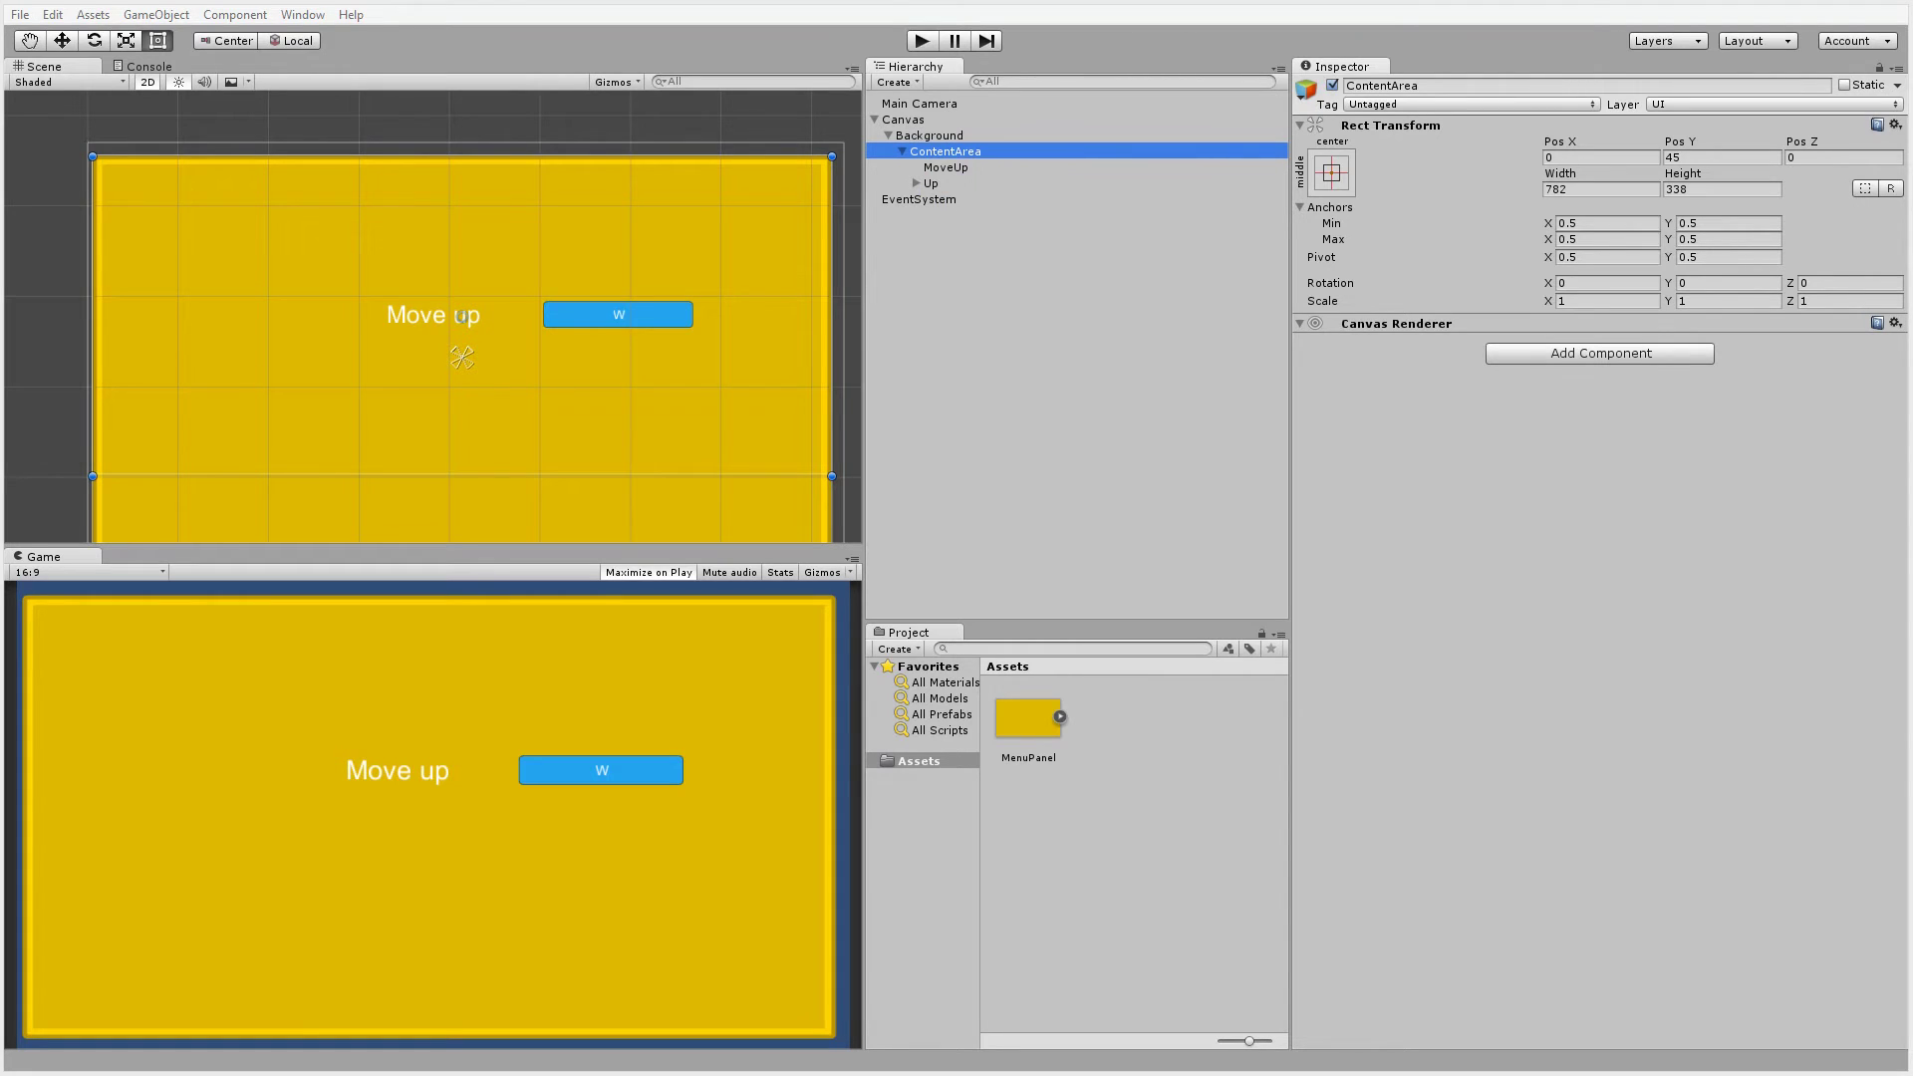
{"action": "left_click", "coordinate": [1622, 332]}
{"action": "left_click", "coordinate": [1577, 362]}
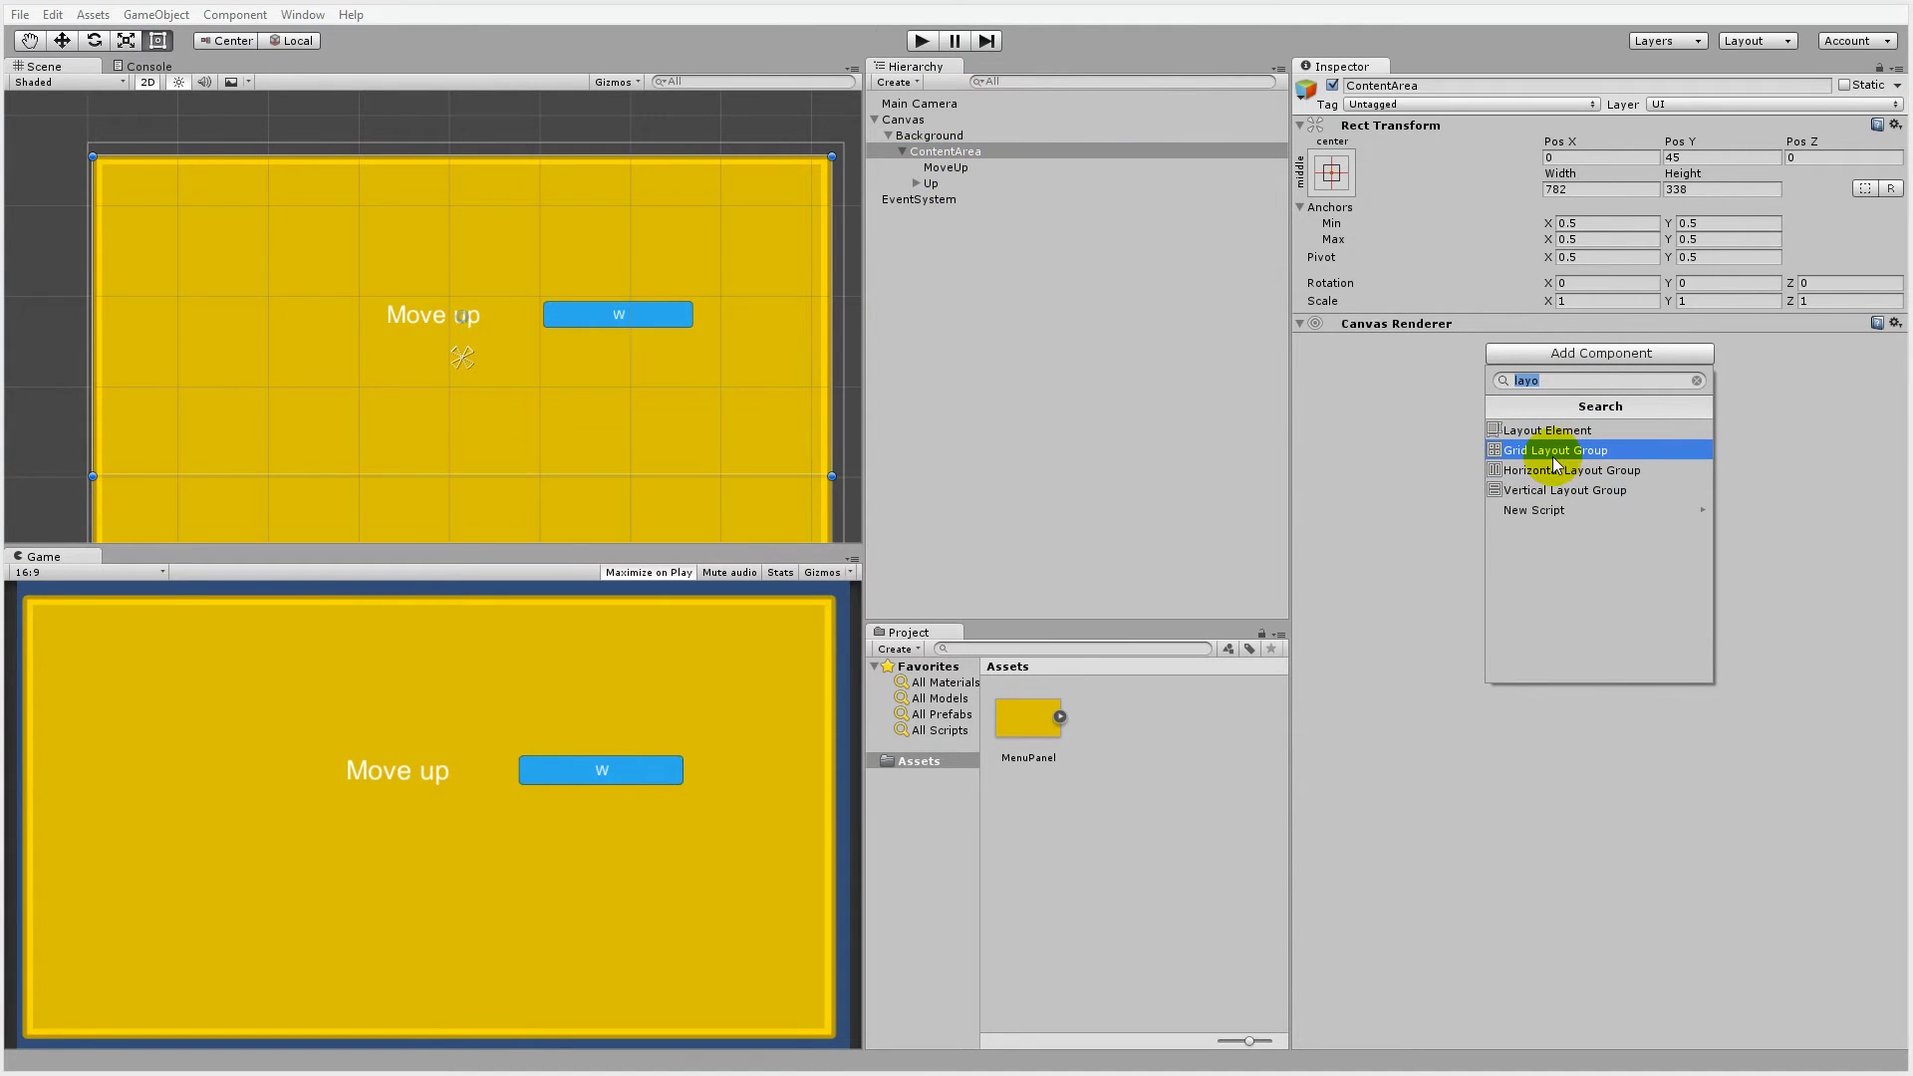
{"action": "key", "text": "BackSpace"}
{"action": "left_click", "coordinate": [1539, 571]}
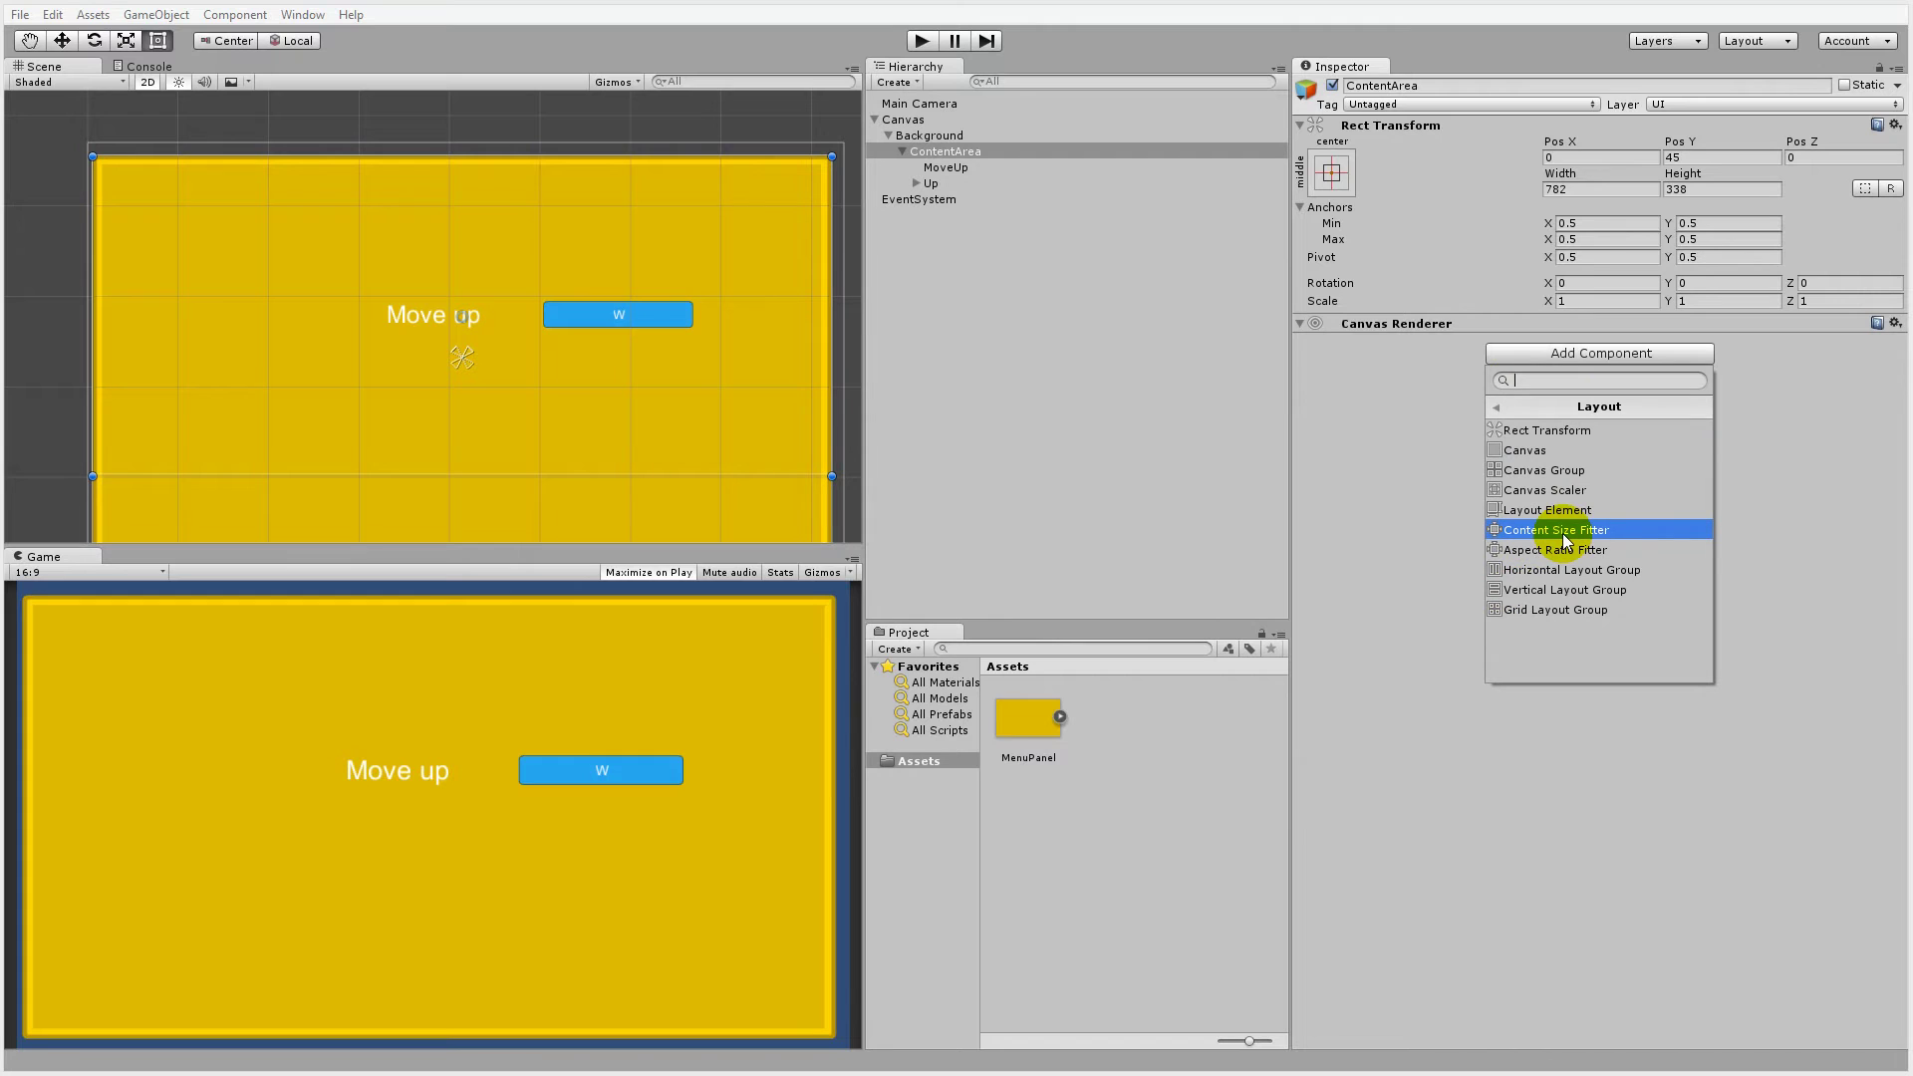
{"action": "left_click", "coordinate": [1549, 608]}
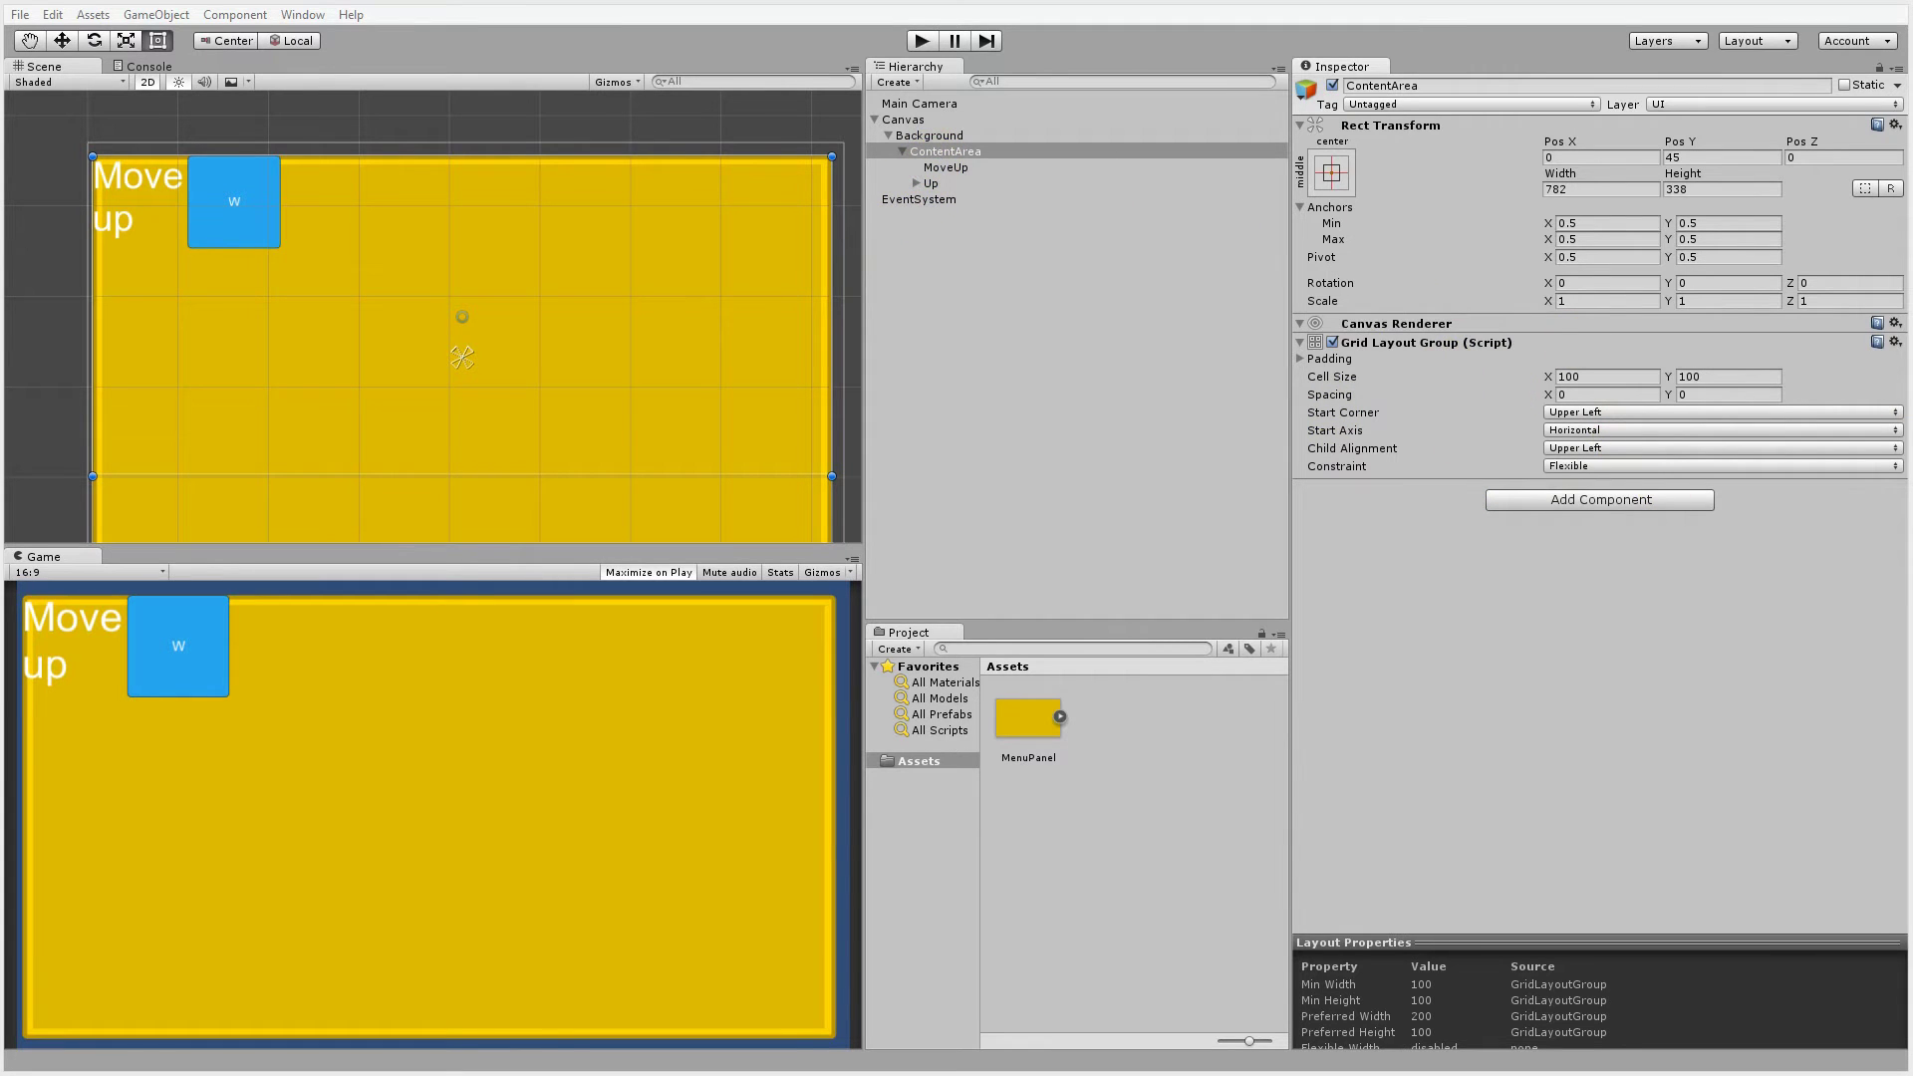
Step: Set the Grid Layout Group's padding to Left 20, Right 20, Top 18 and Bottom 5
{"action": "left_click", "coordinate": [1302, 357]}
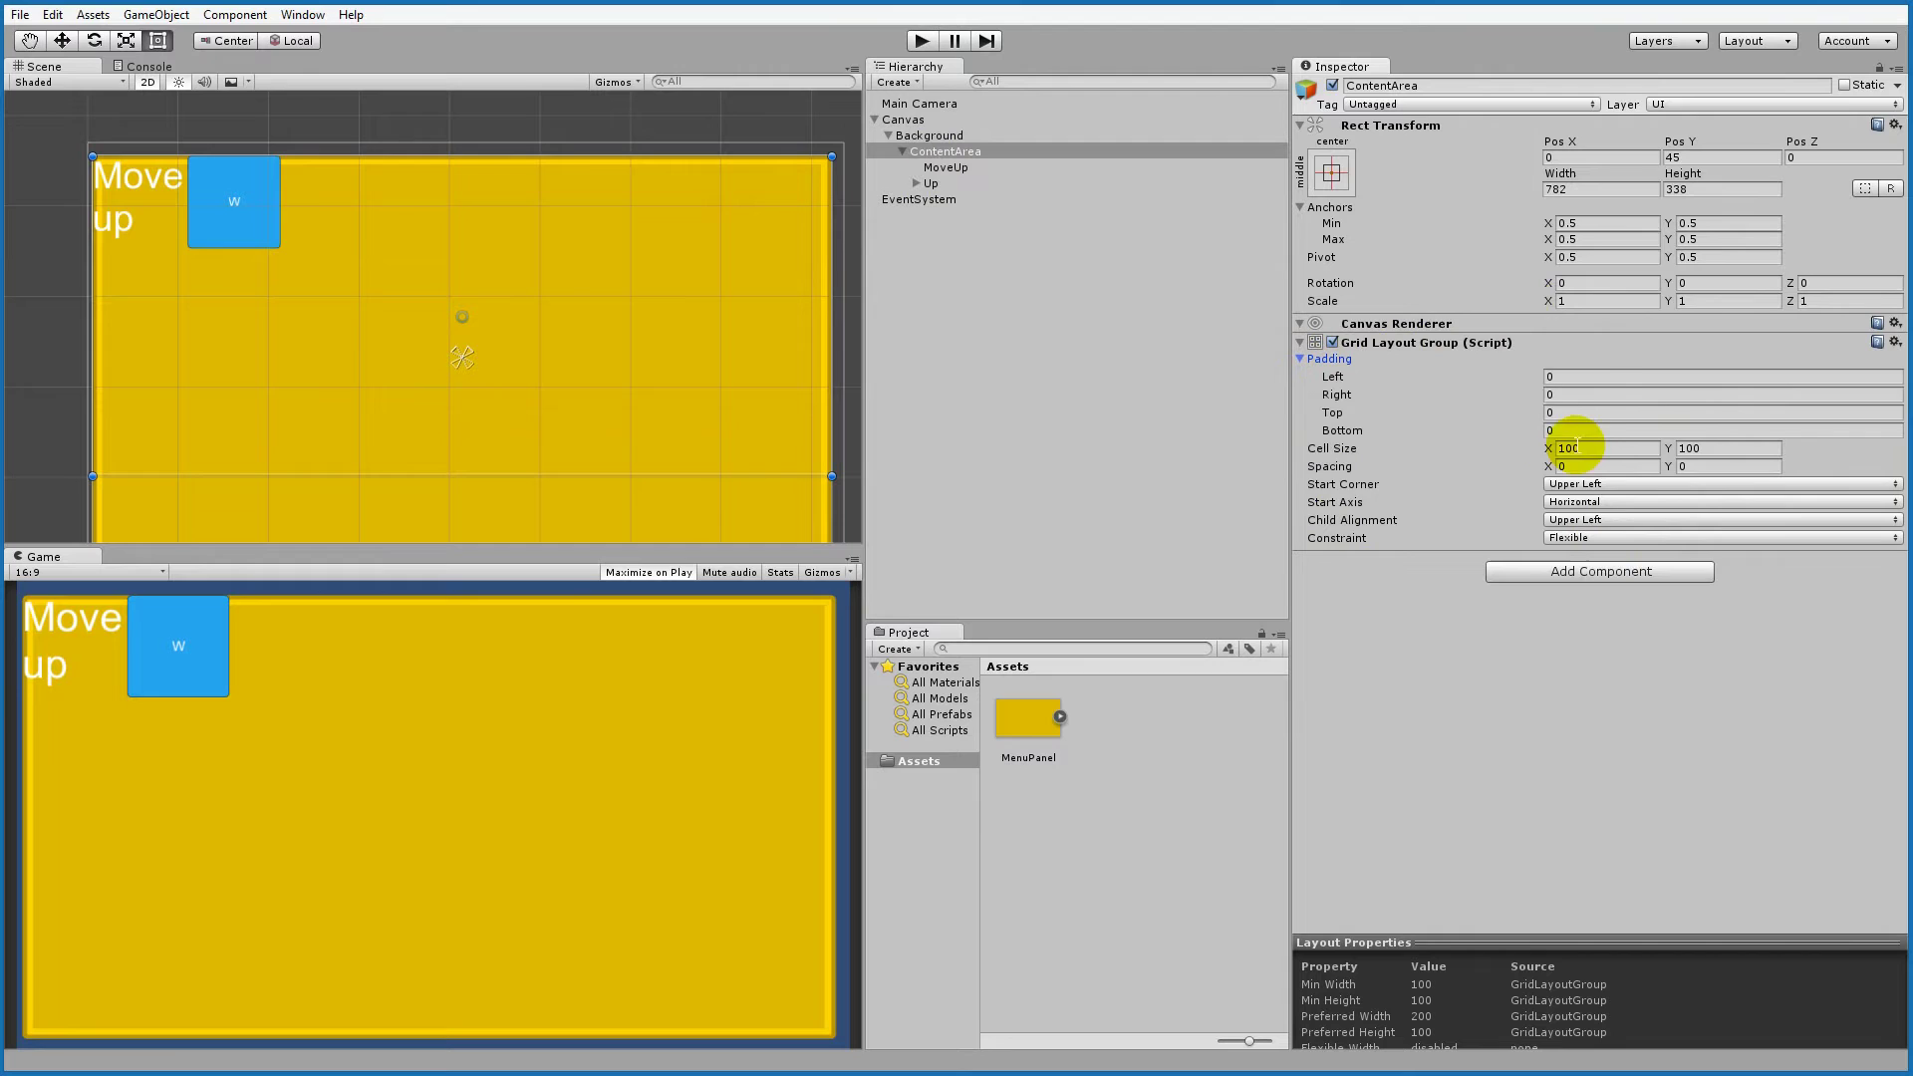
{"action": "left_click", "coordinate": [1592, 377]}
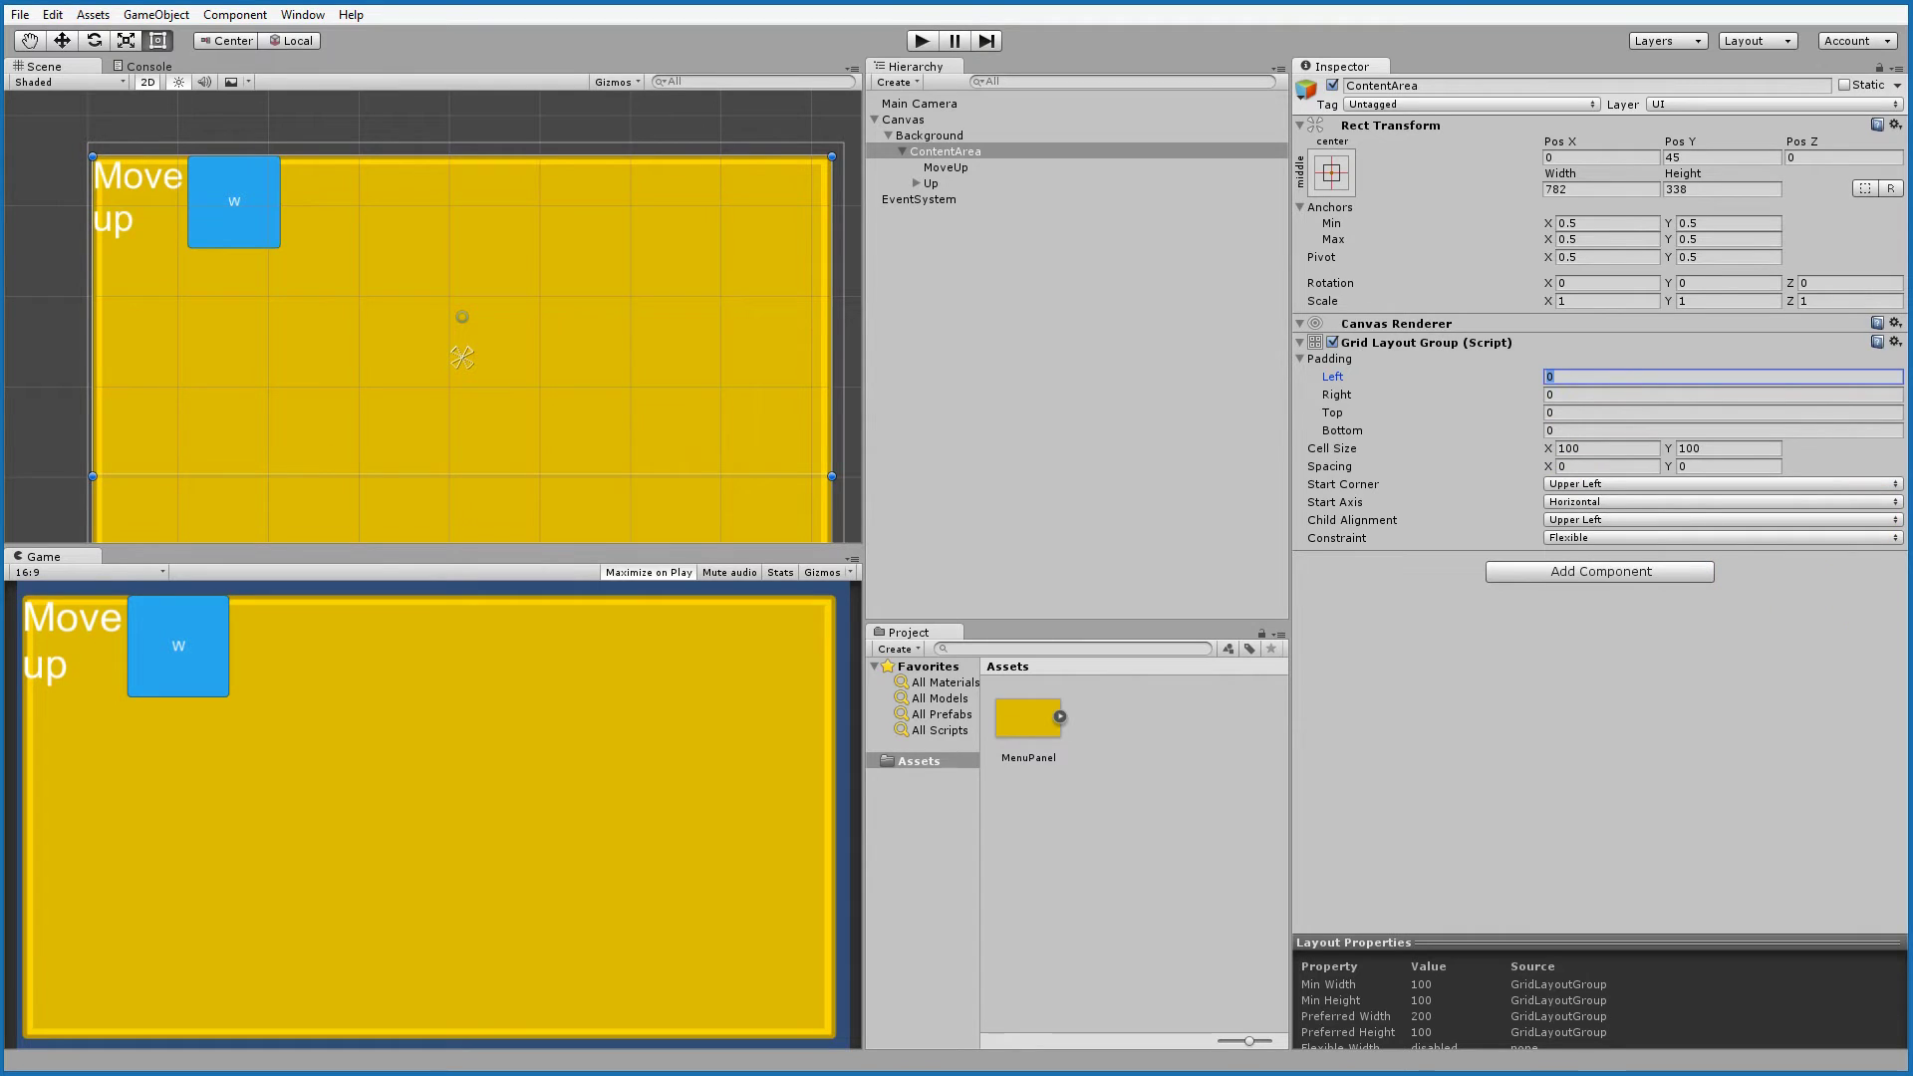
{"action": "left_click", "coordinate": [1585, 378]}
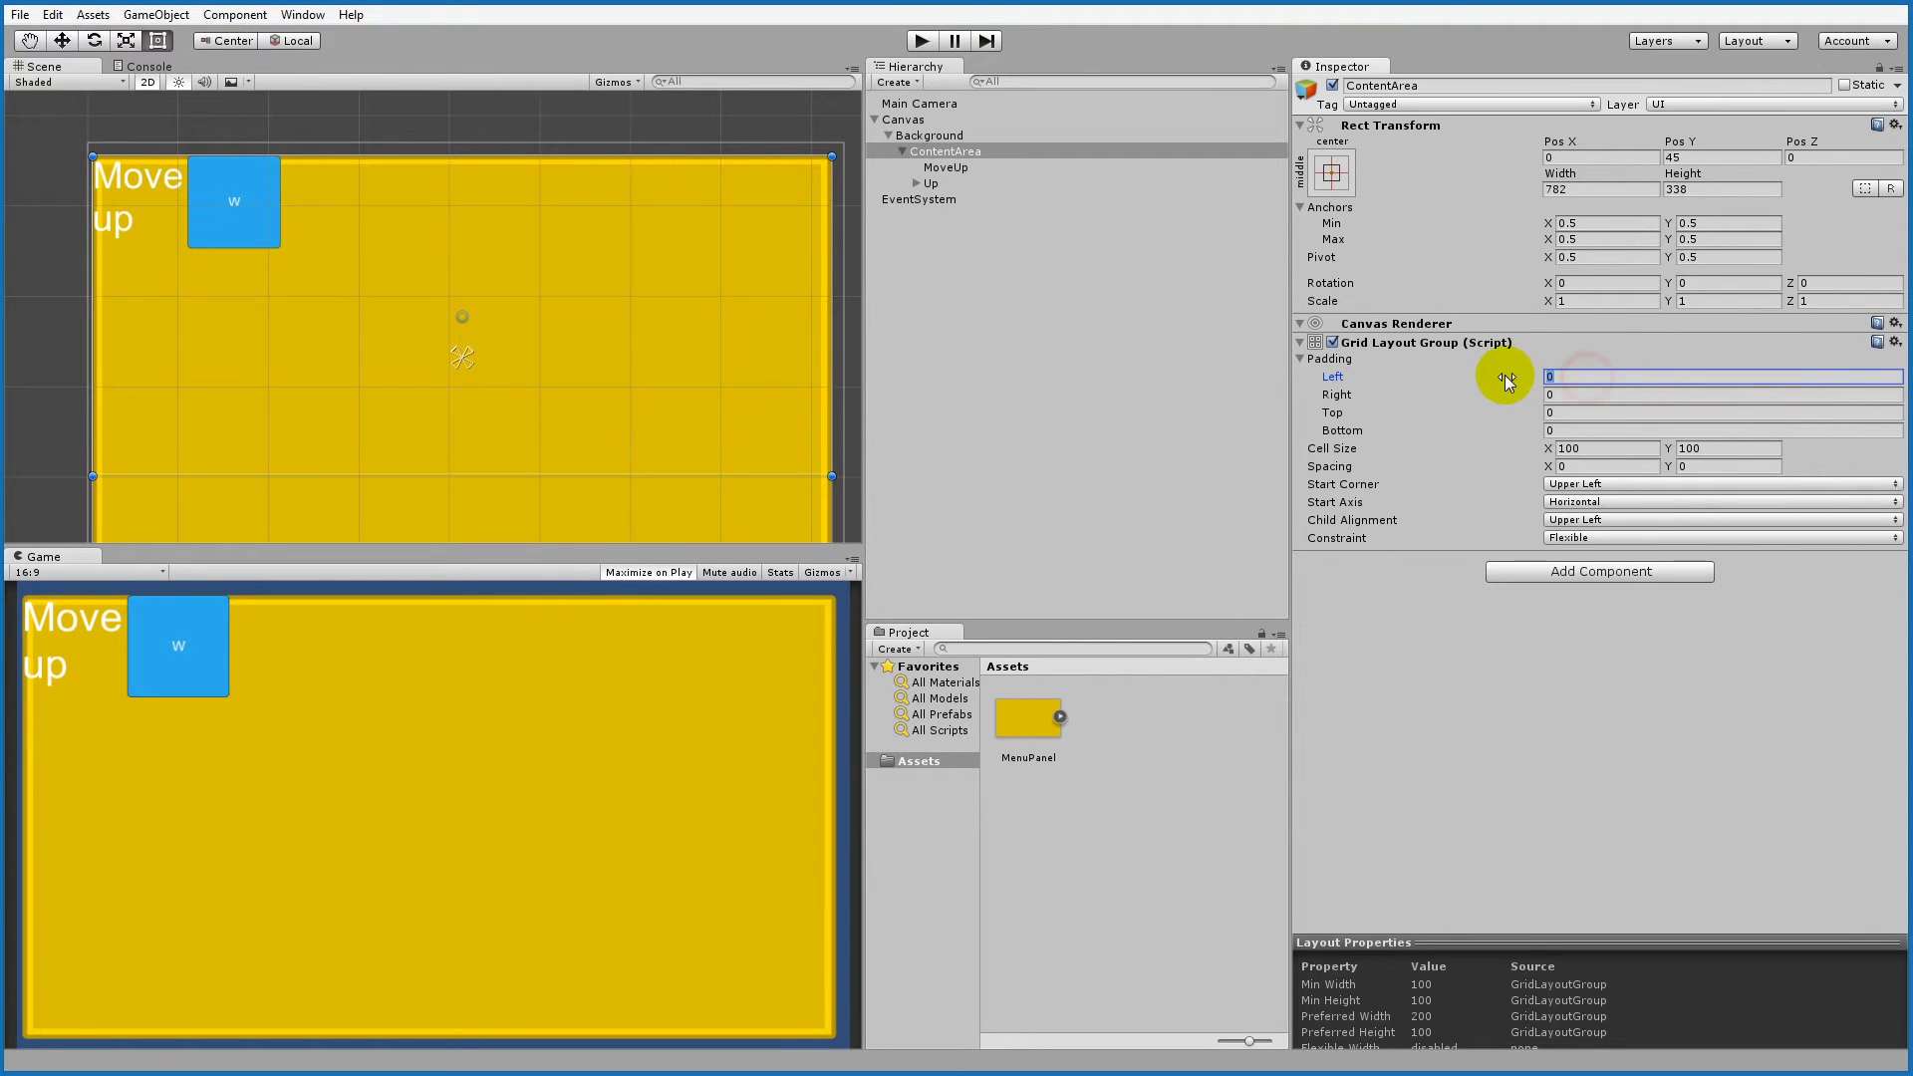
{"action": "type", "text": "20"}
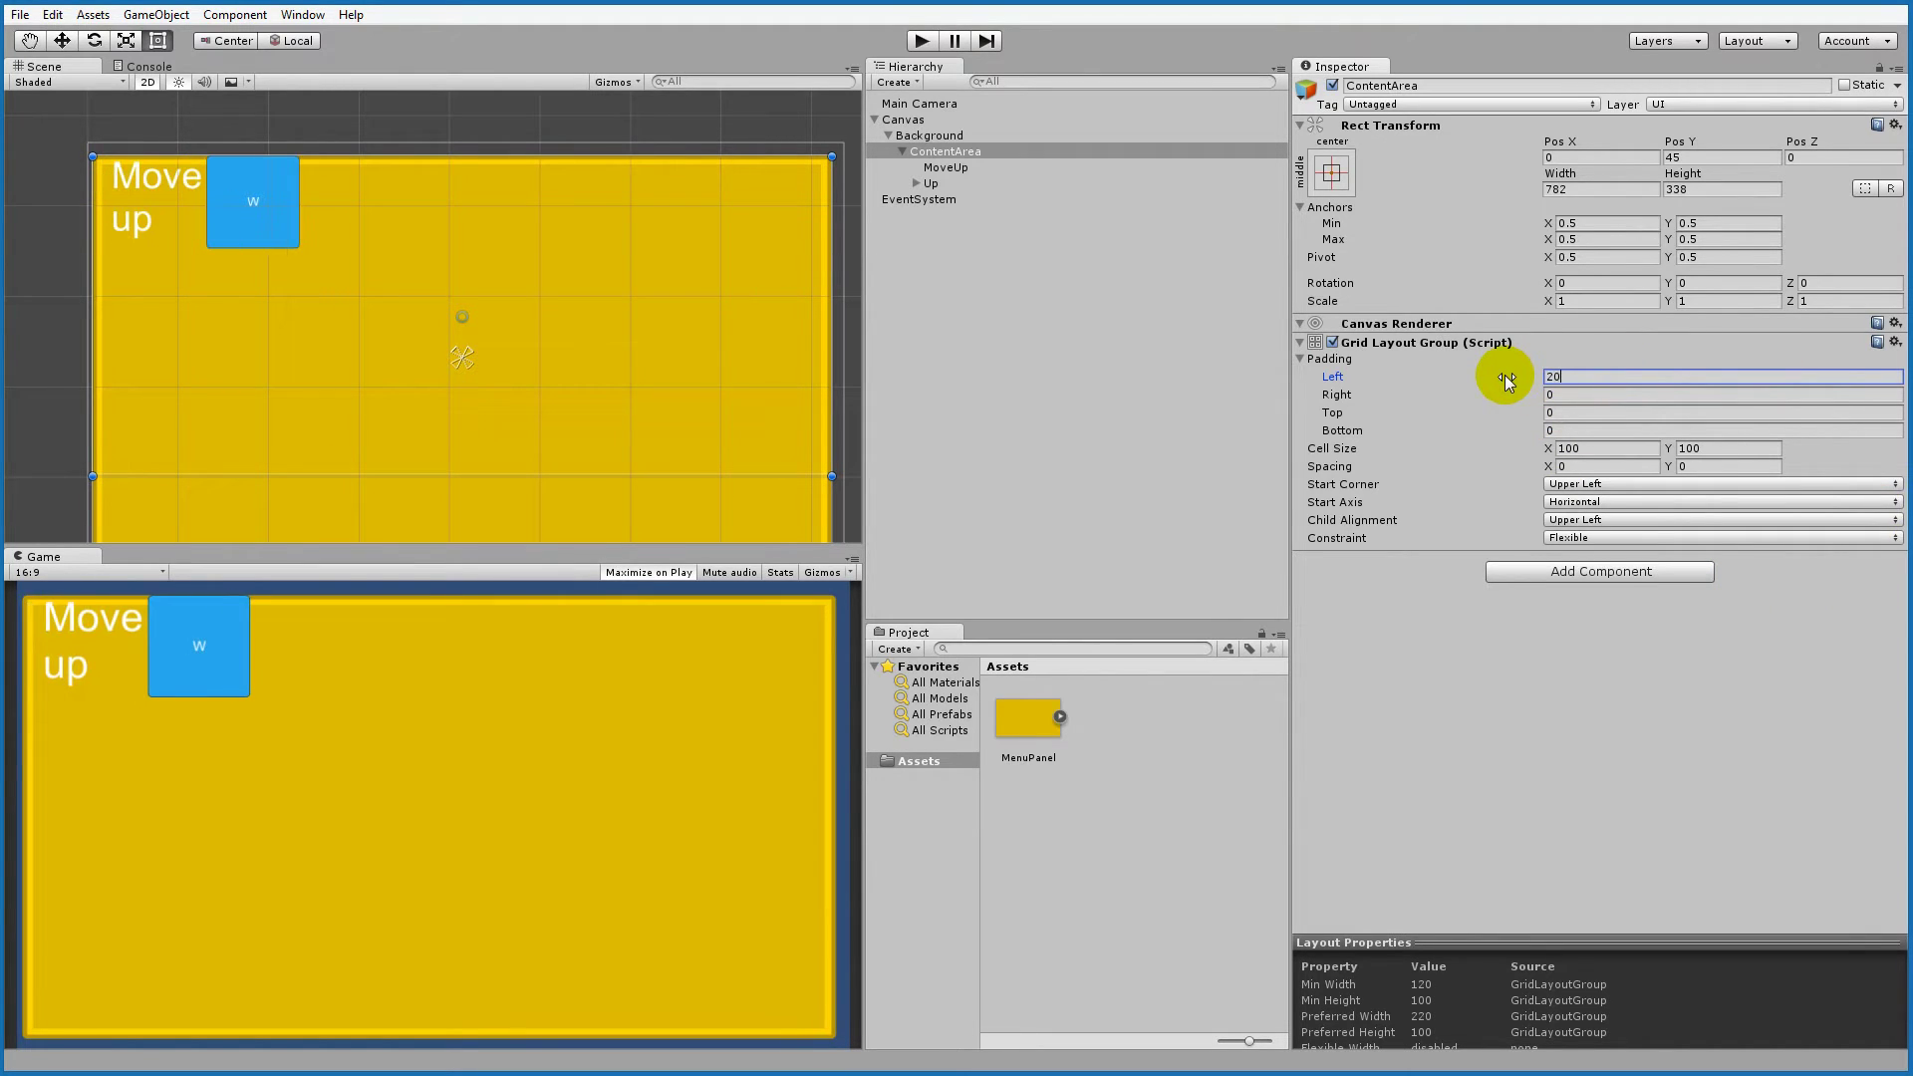
{"action": "key", "text": "Tab"}
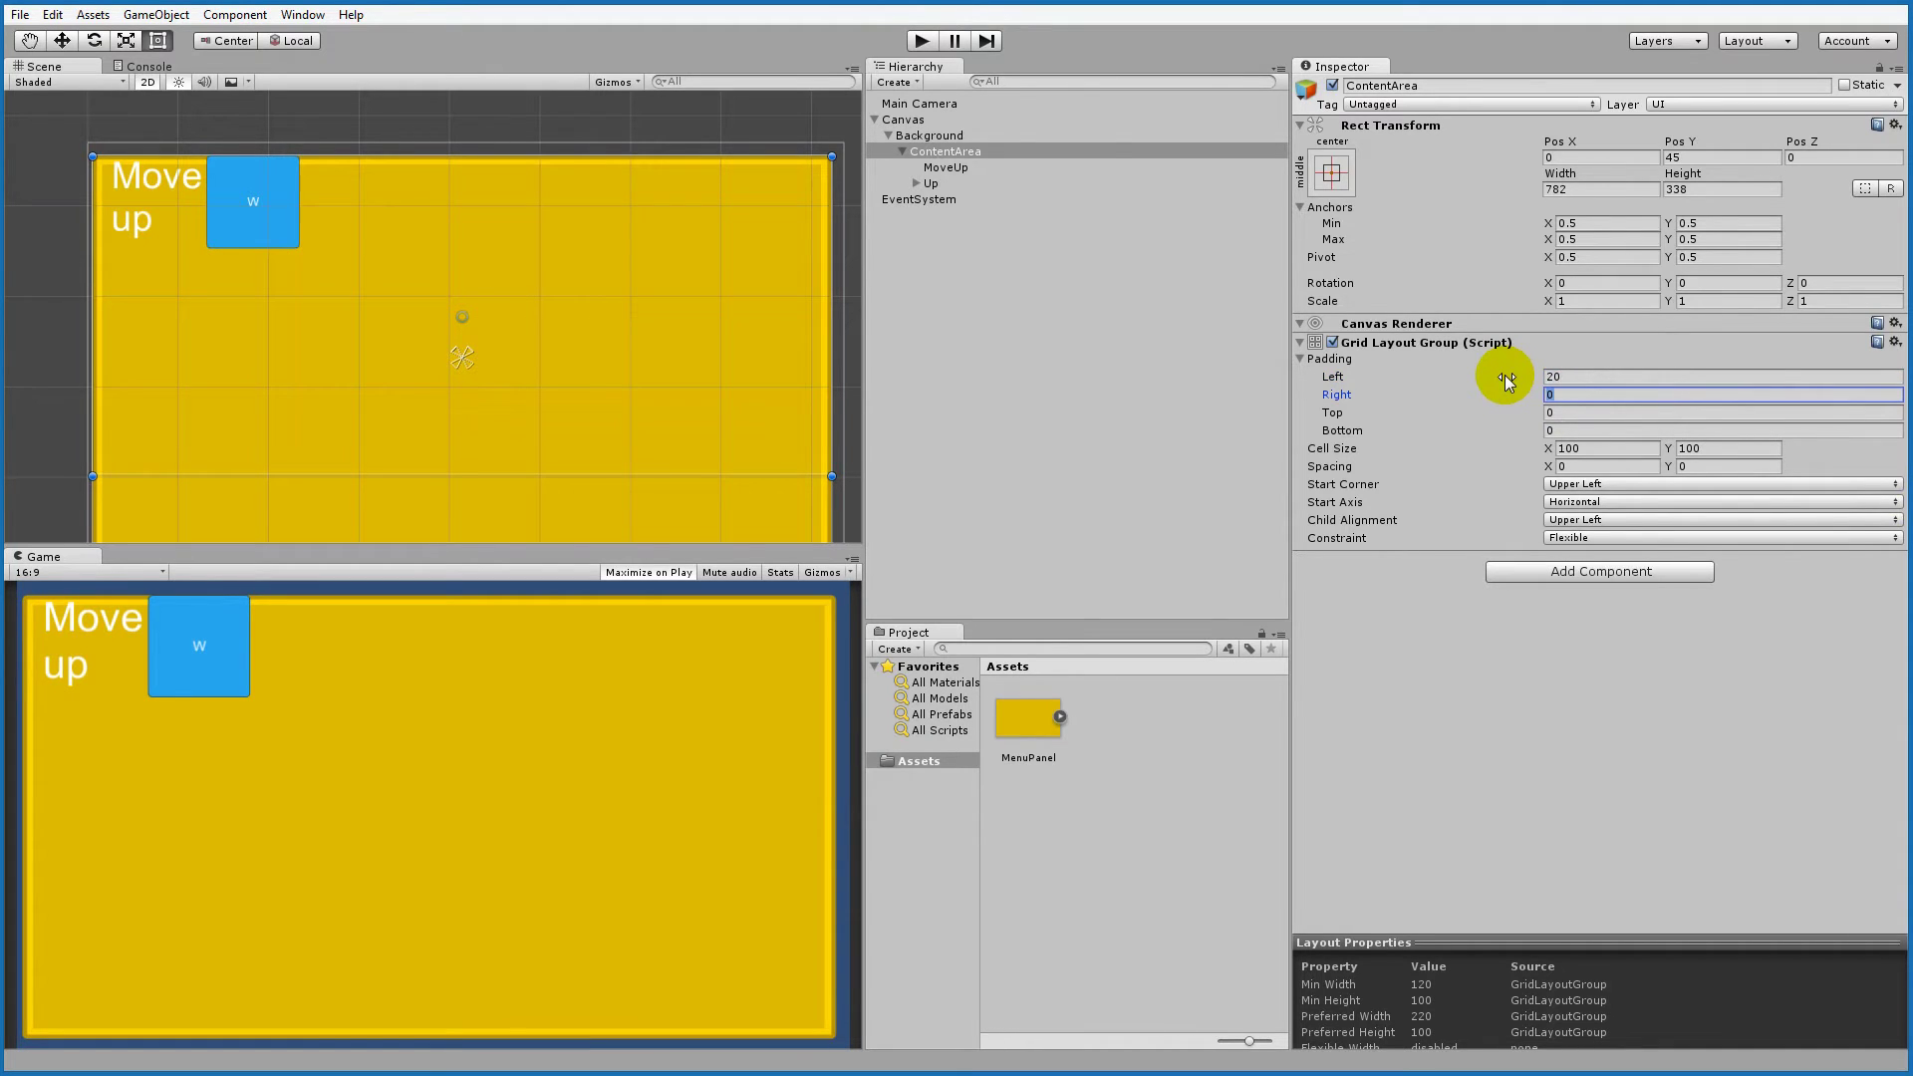
{"action": "type", "text": "20"}
{"action": "key", "text": "Tab"}
{"action": "type", "text": "18"}
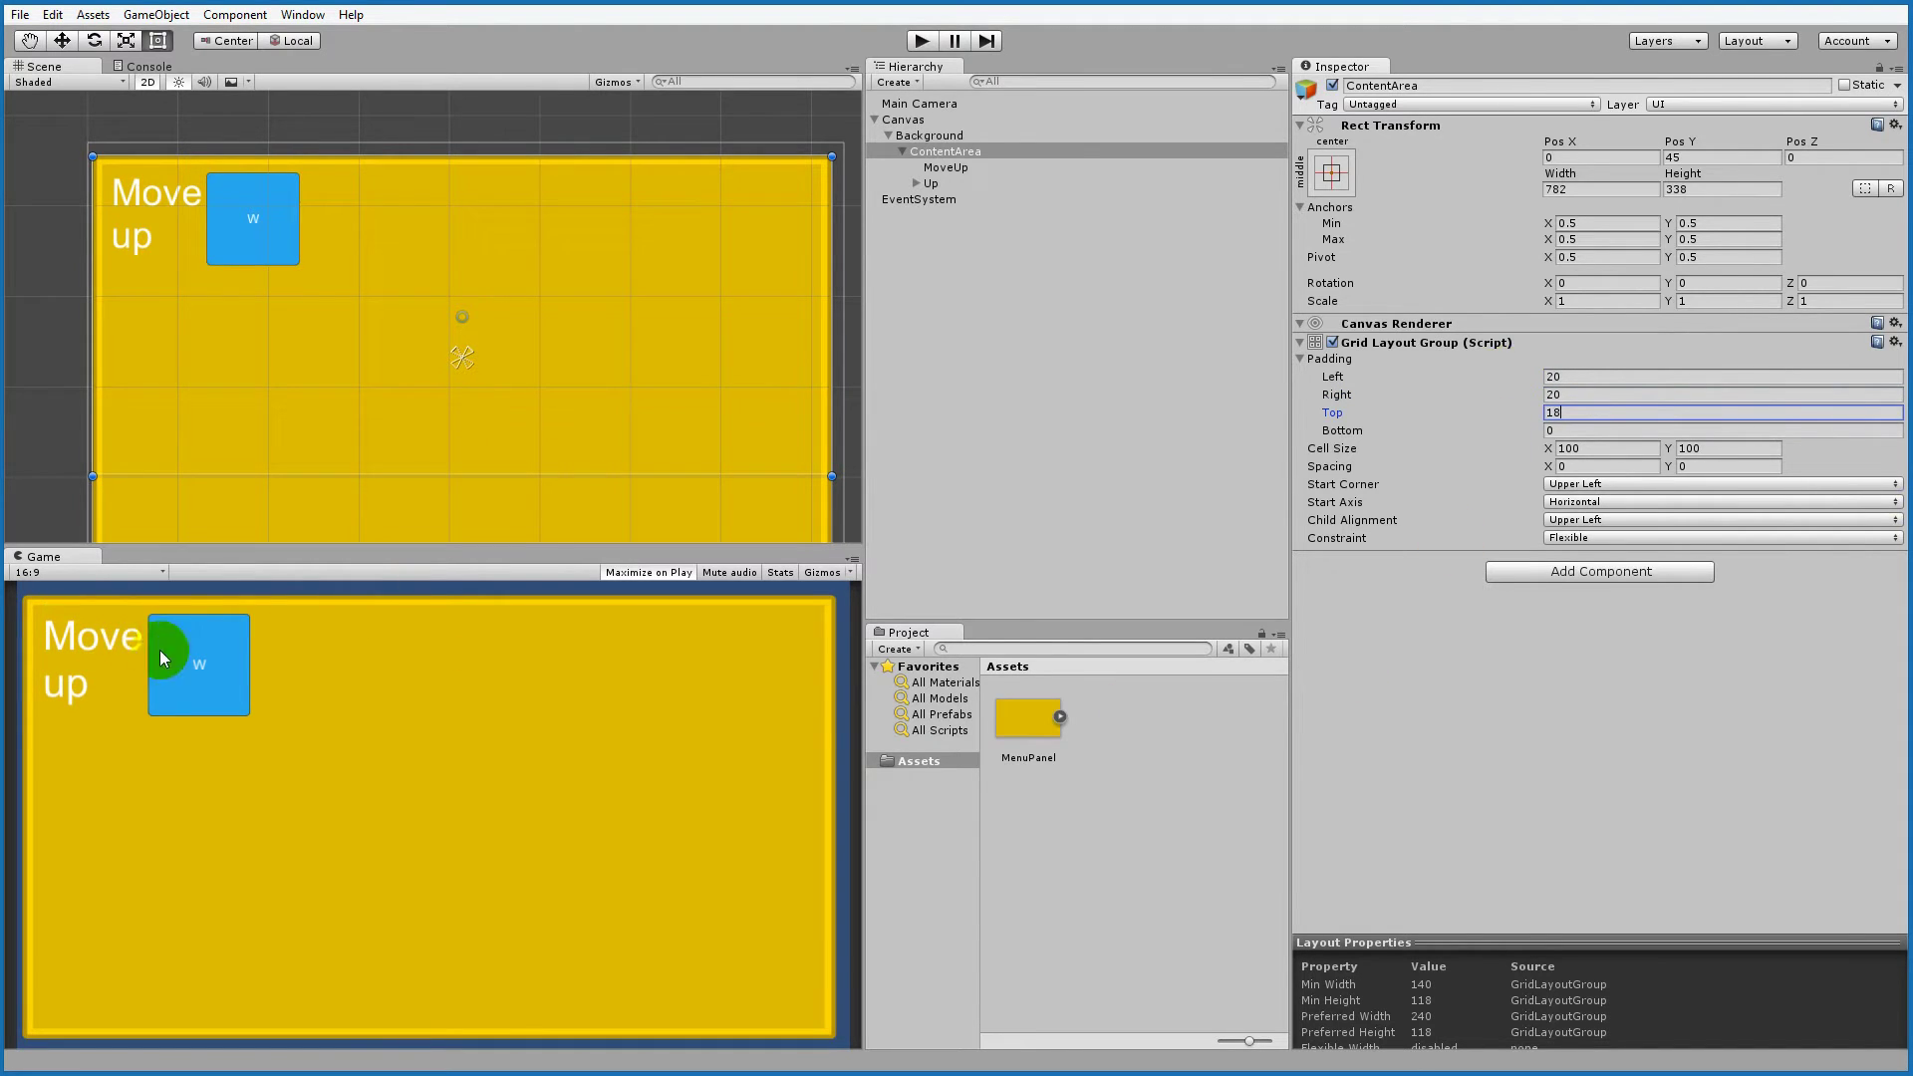
{"action": "left_click", "coordinate": [1604, 431]}
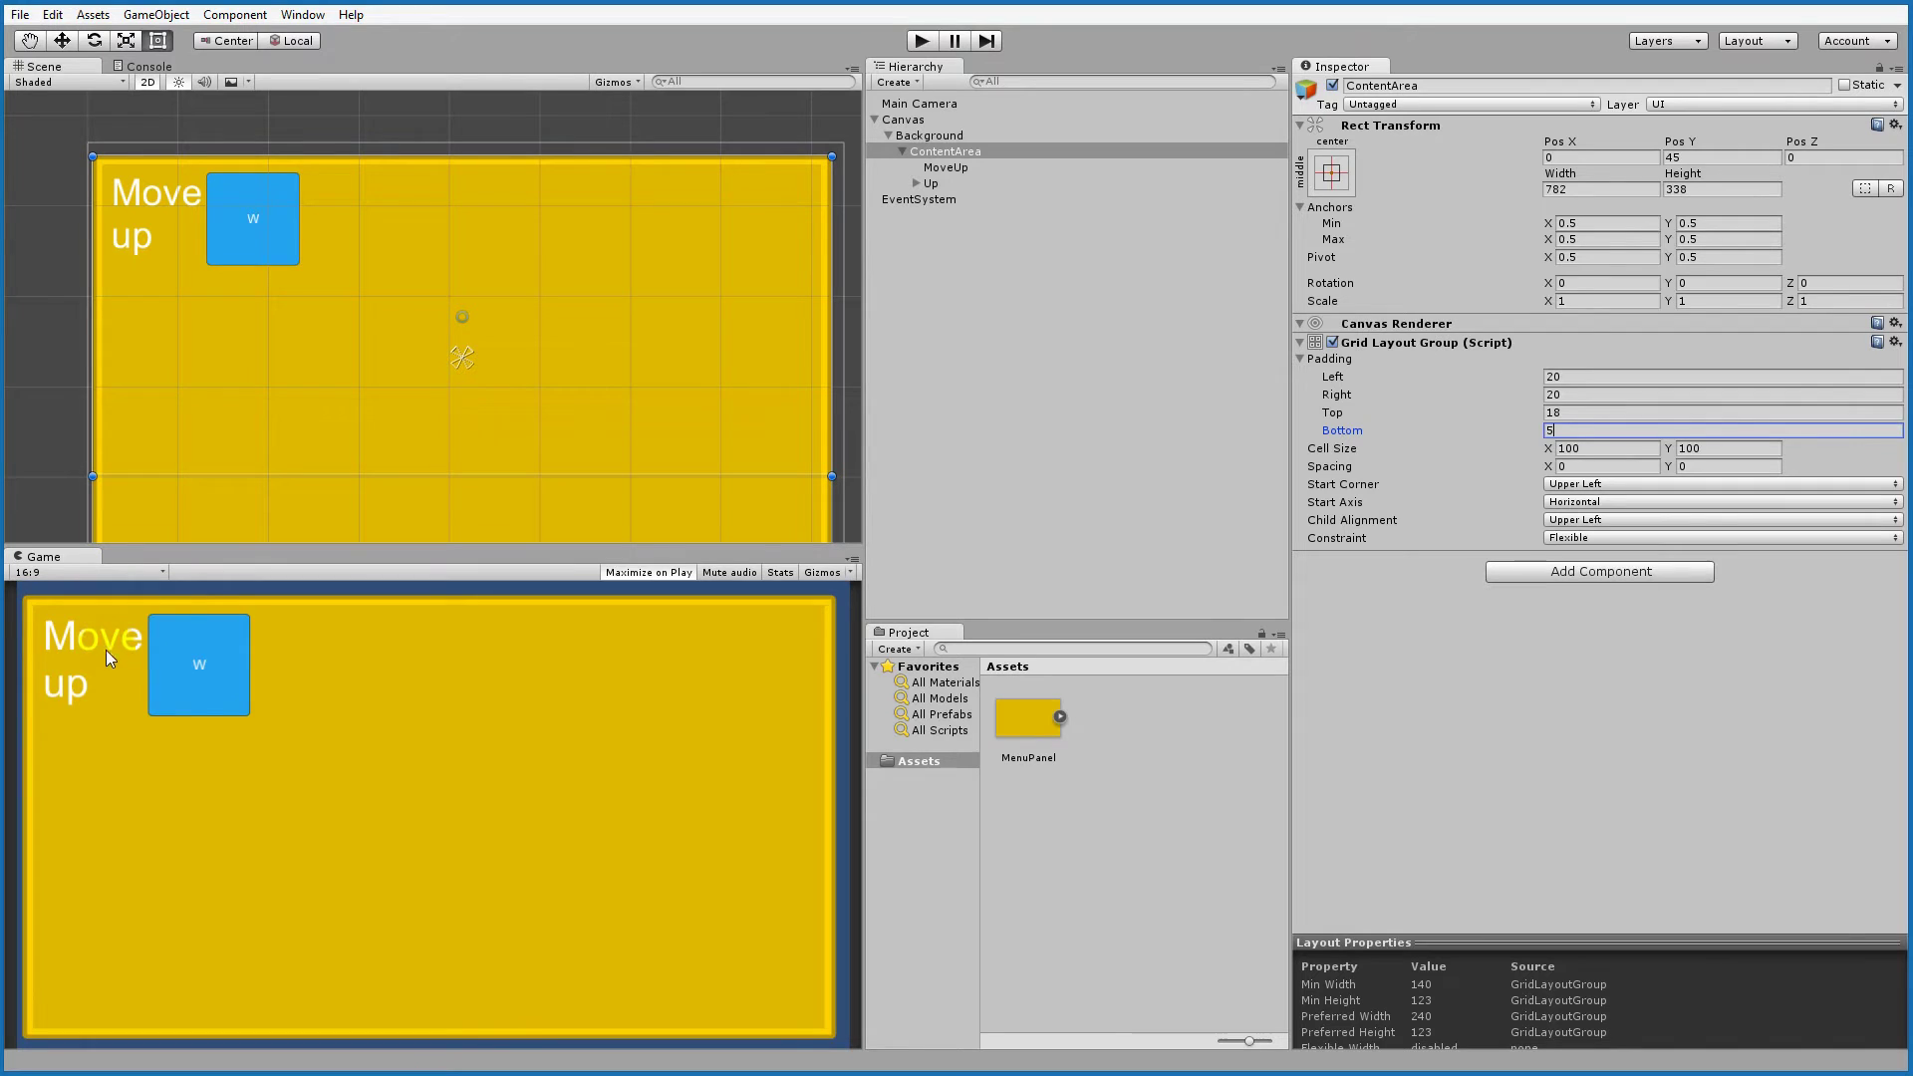
Step: Set the grid's Cell Size to X 330 and Y 65
{"action": "left_click", "coordinate": [1626, 449]}
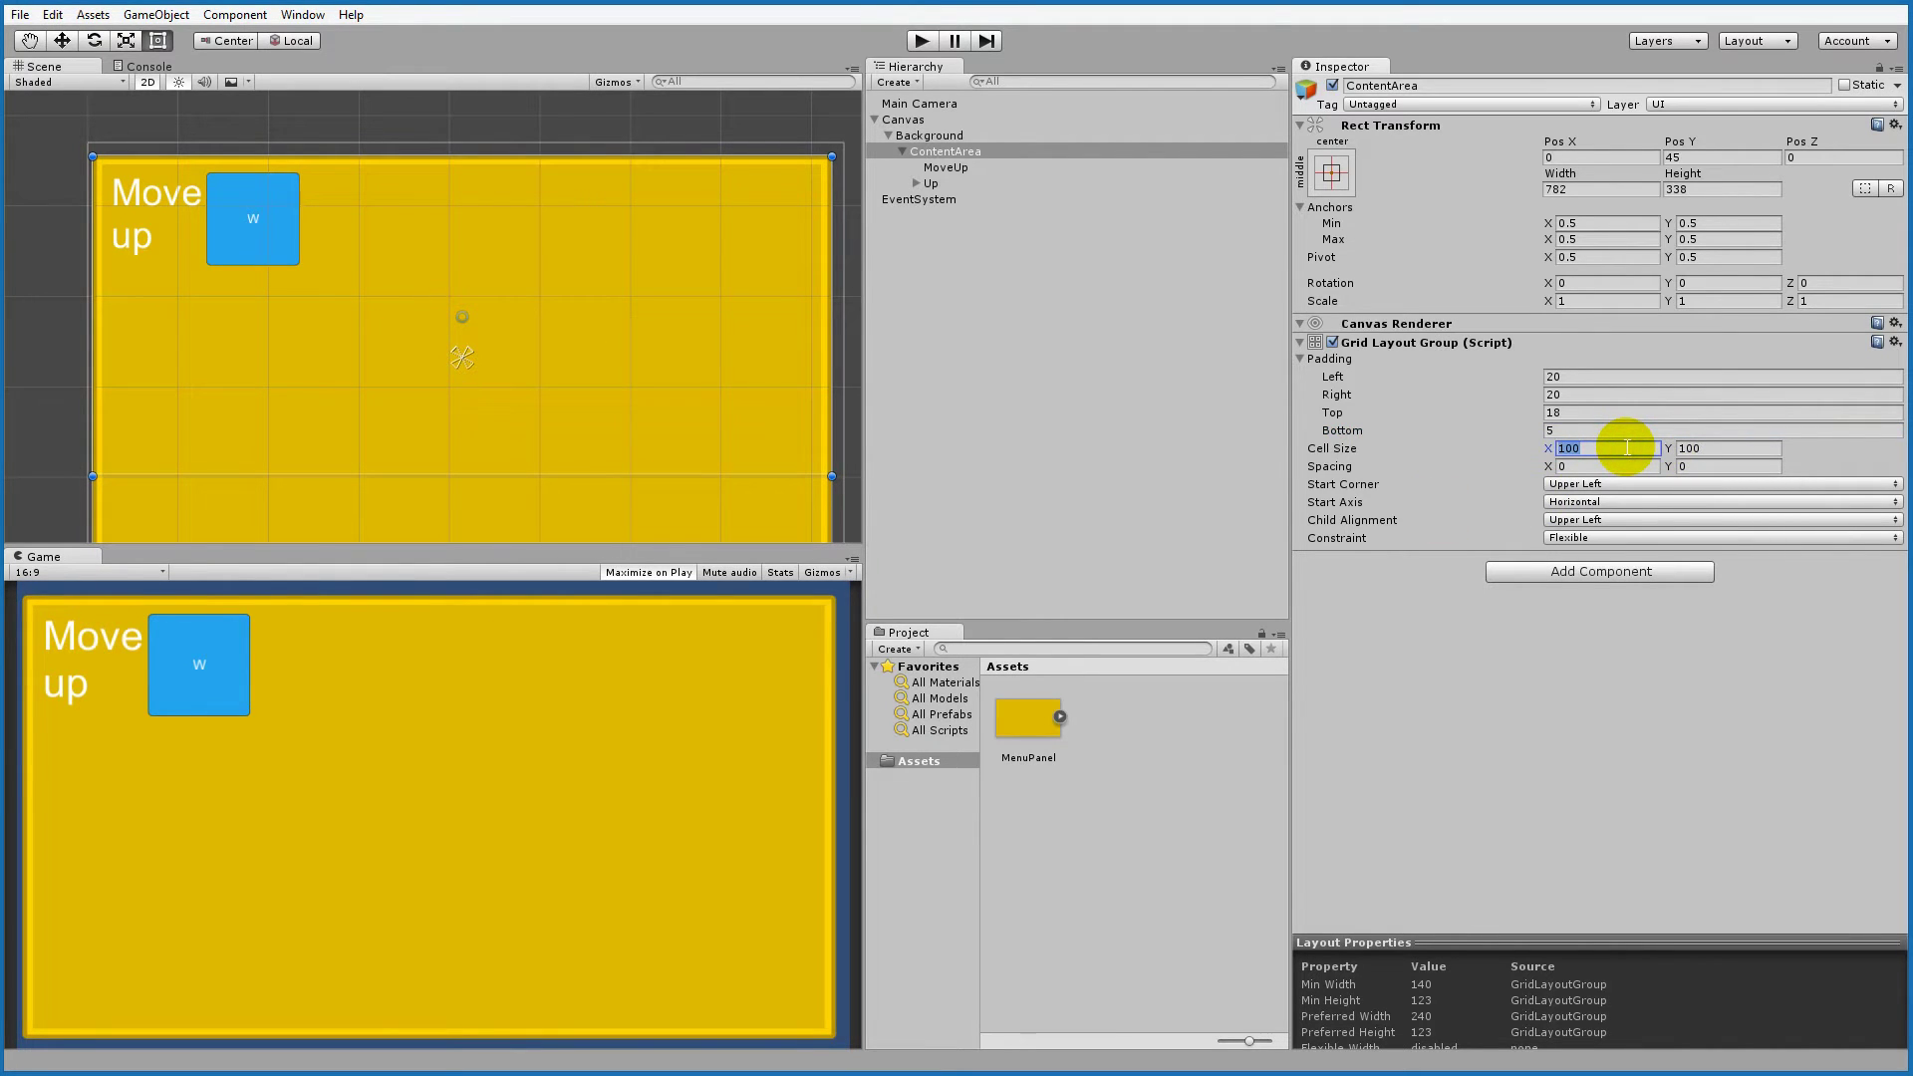
{"action": "type", "text": "330"}
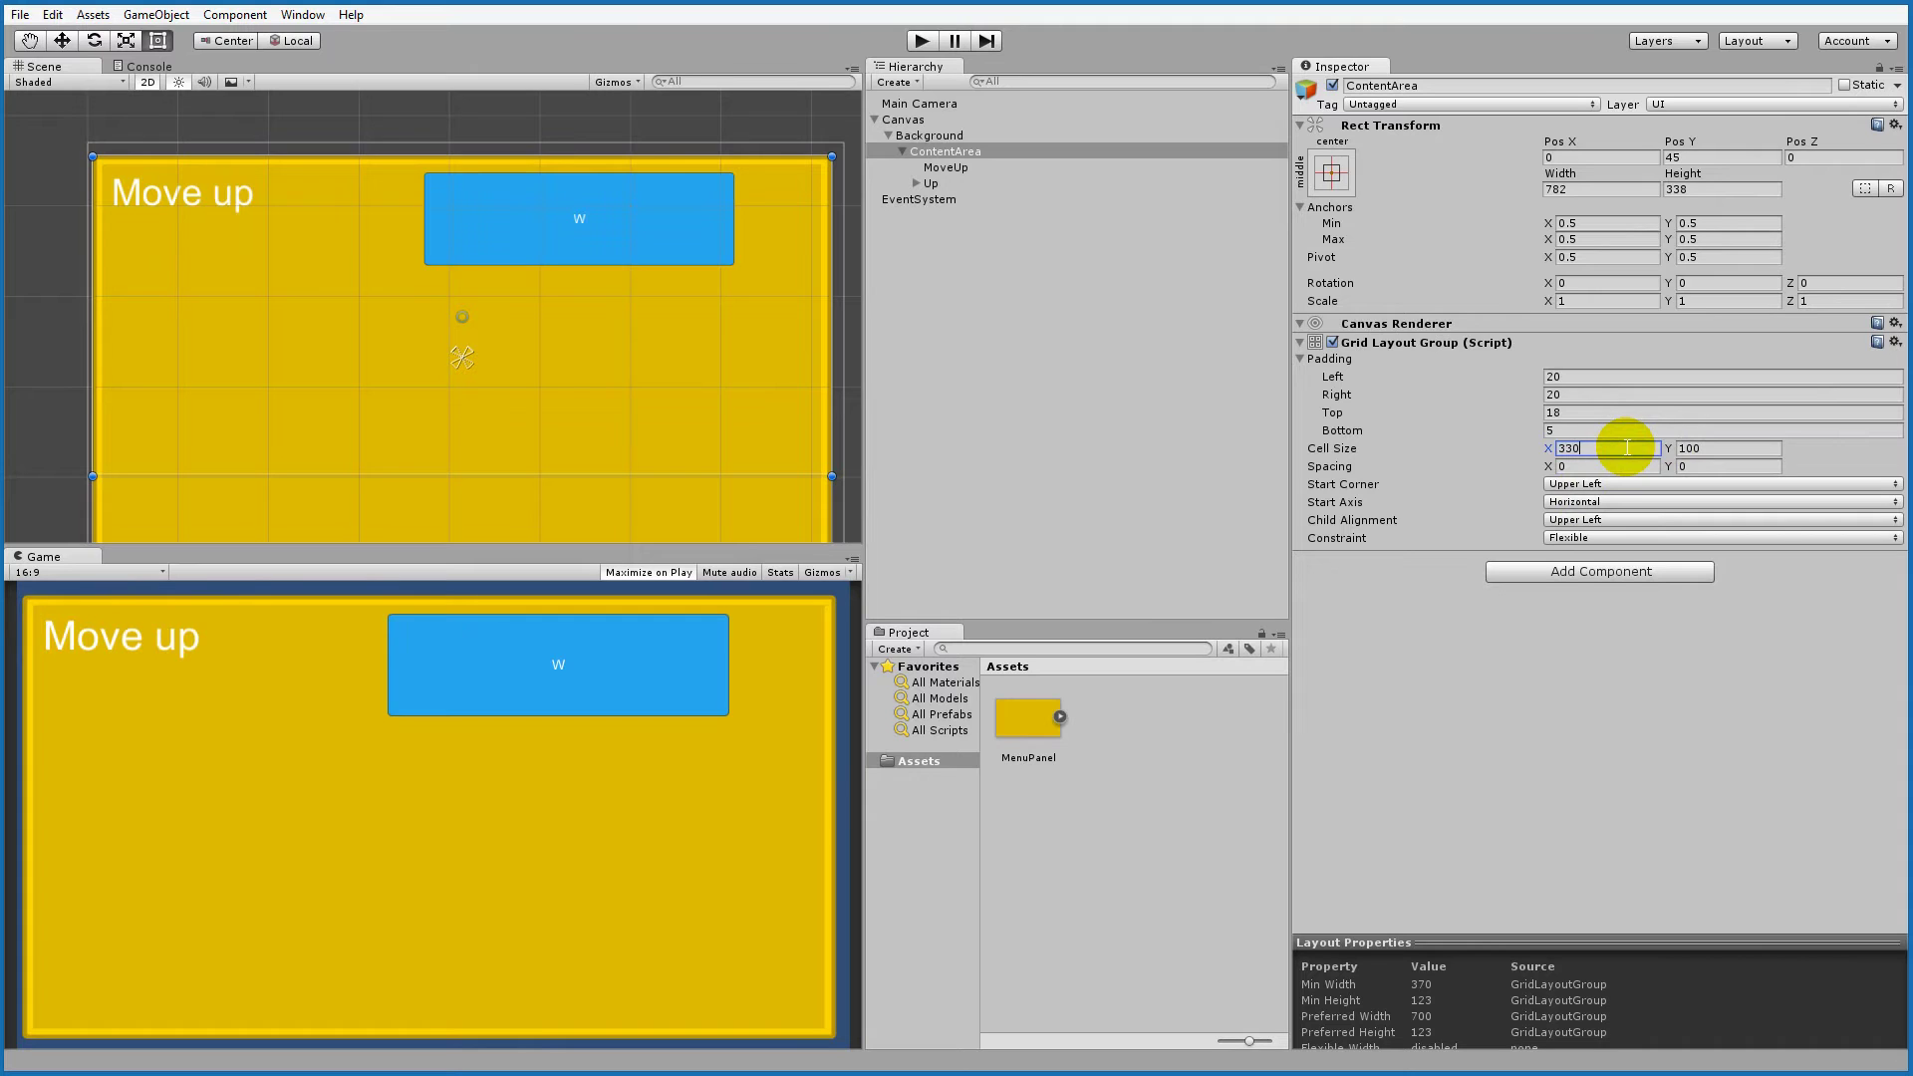
{"action": "key", "text": "Tab"}
{"action": "type", "text": "65"}
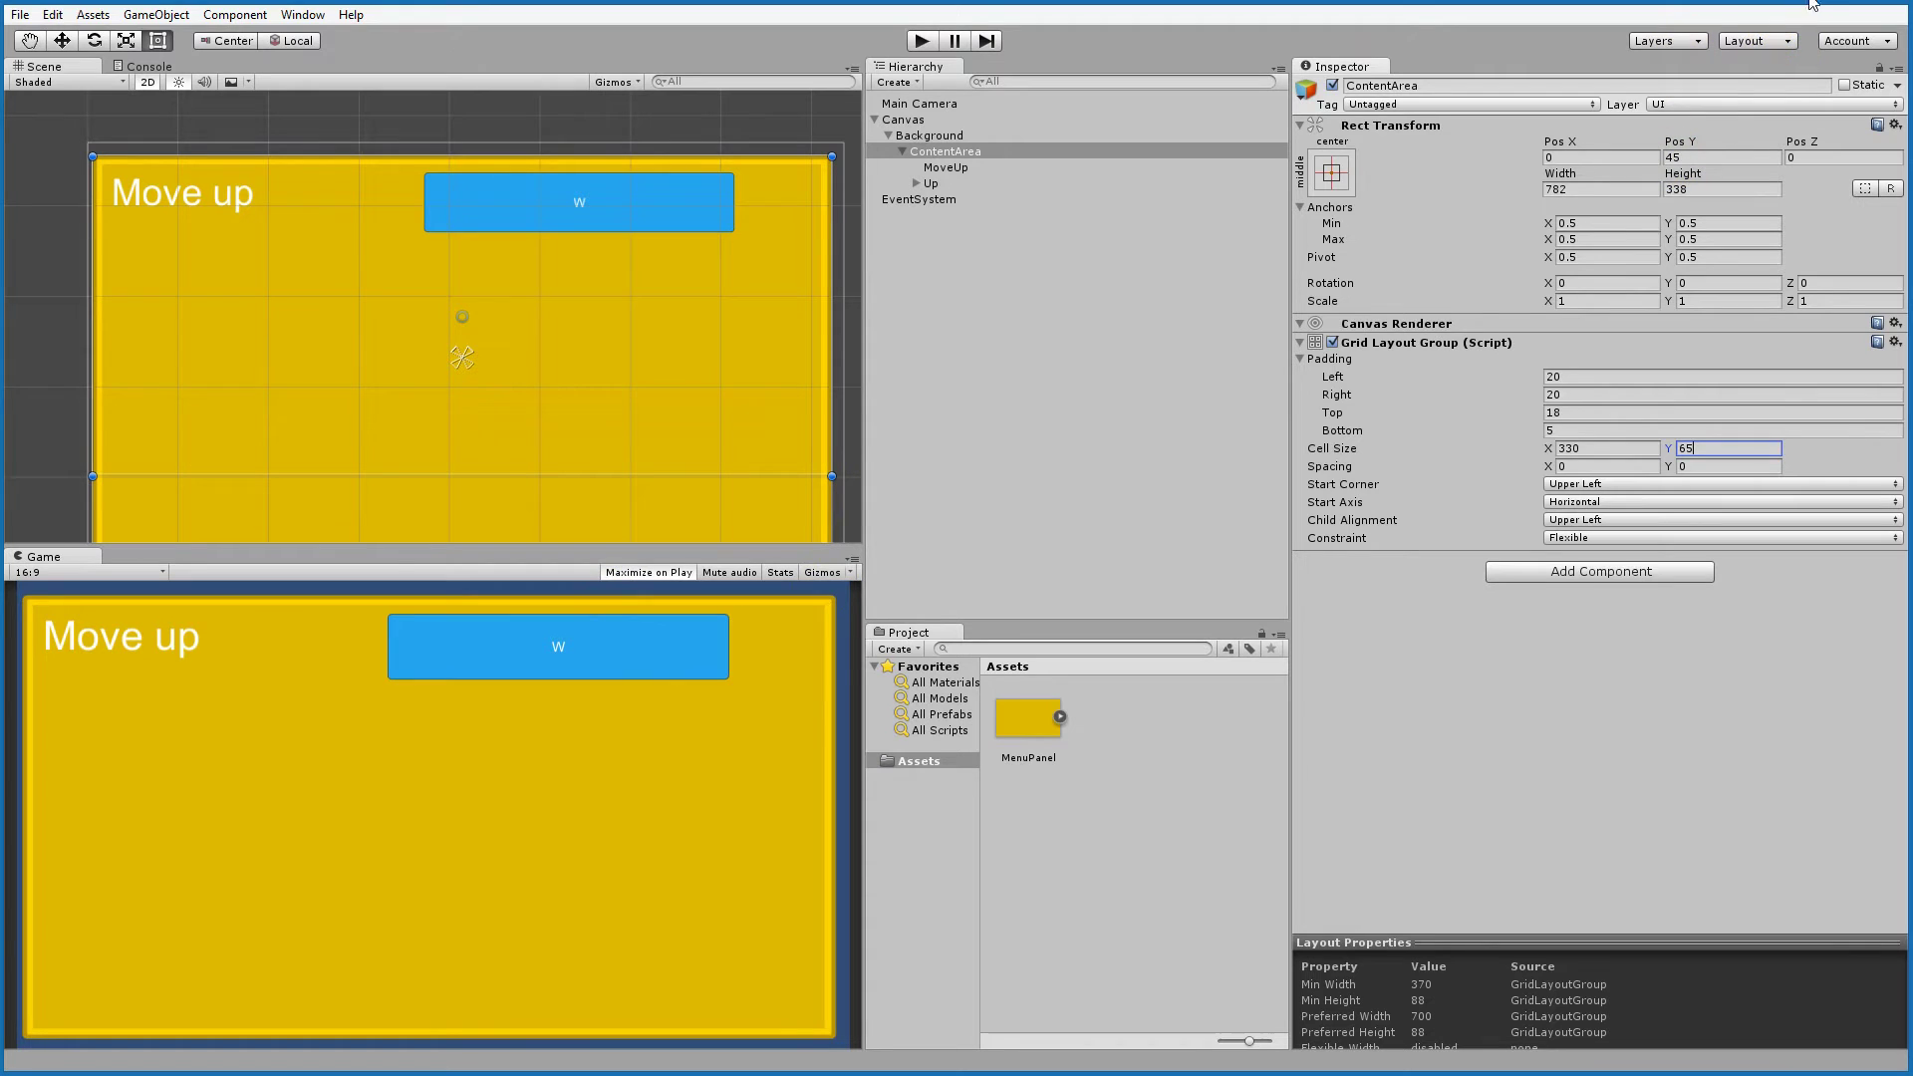
Step: Widen the grid cells to a Cell Size X of 365 and check the margins on both sides of the panel
{"action": "left_click", "coordinate": [1570, 450]}
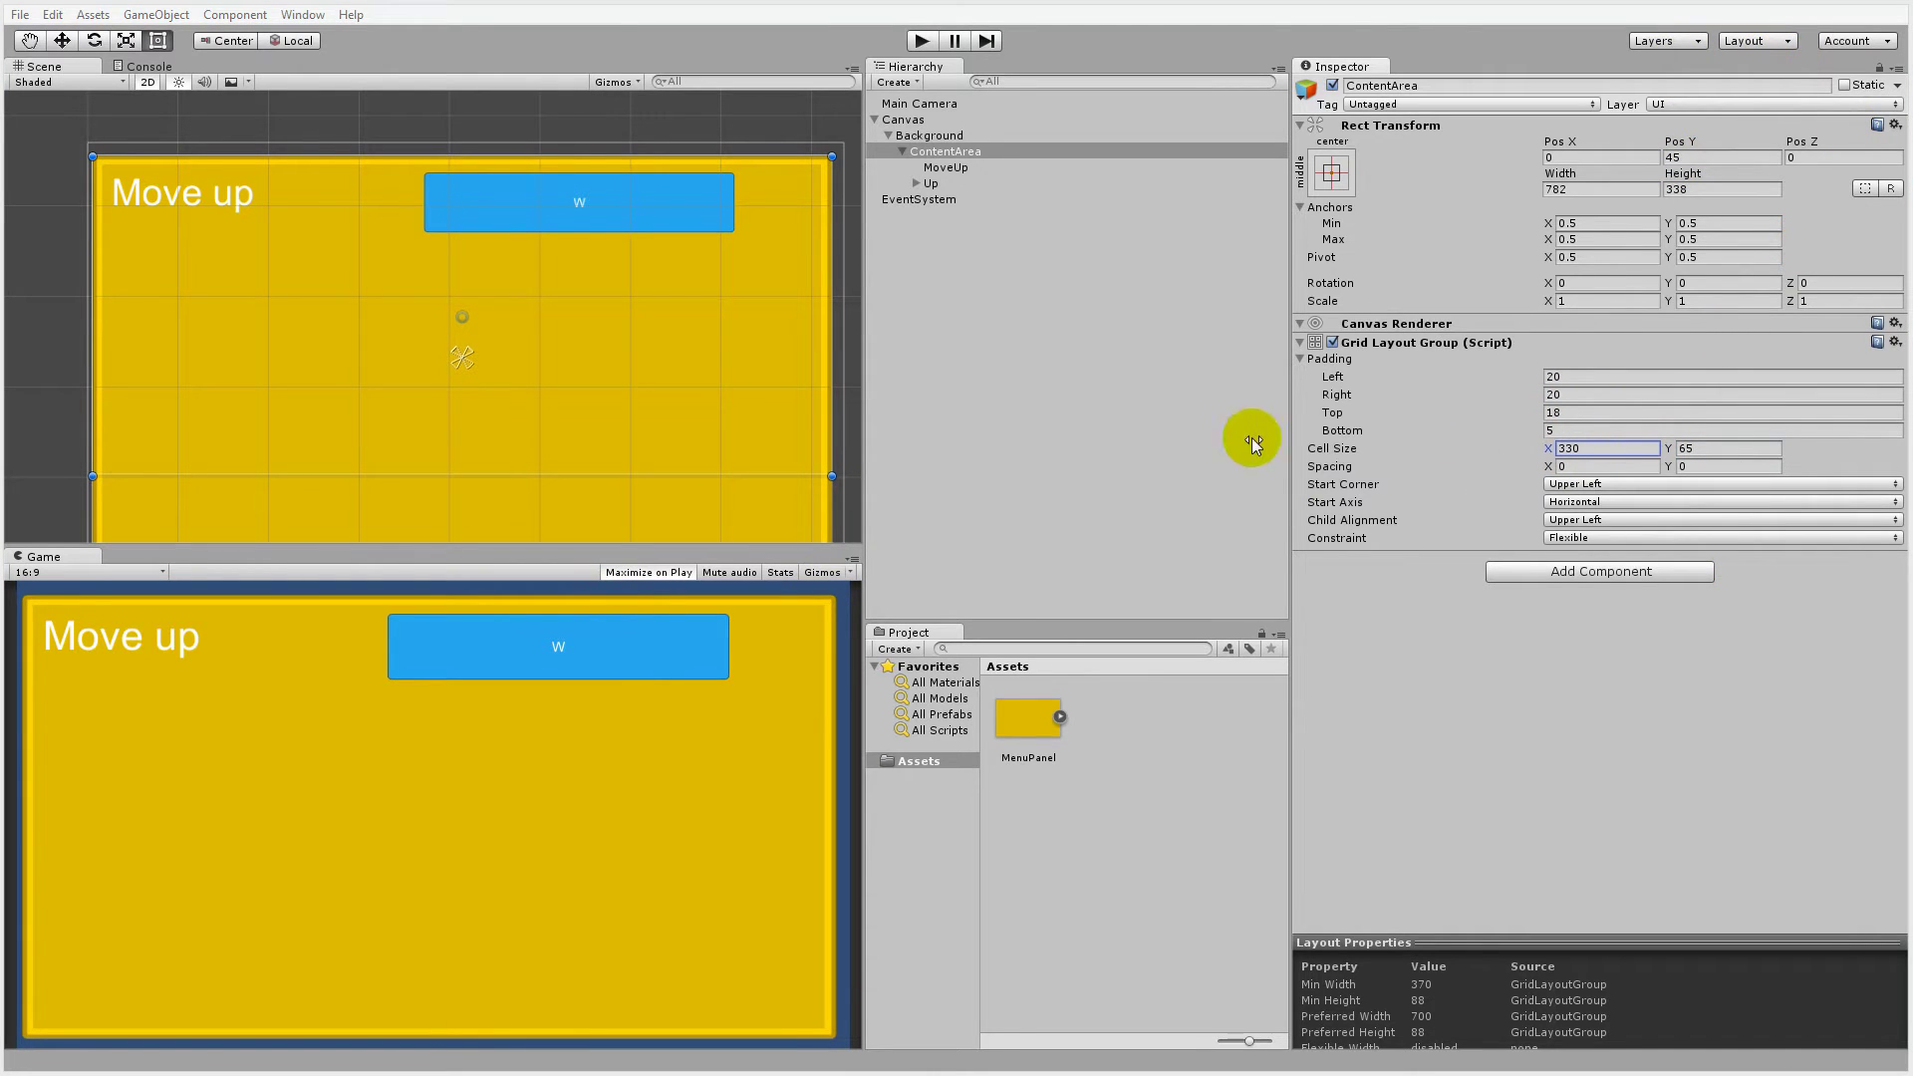
{"action": "left_click", "coordinate": [709, 665]}
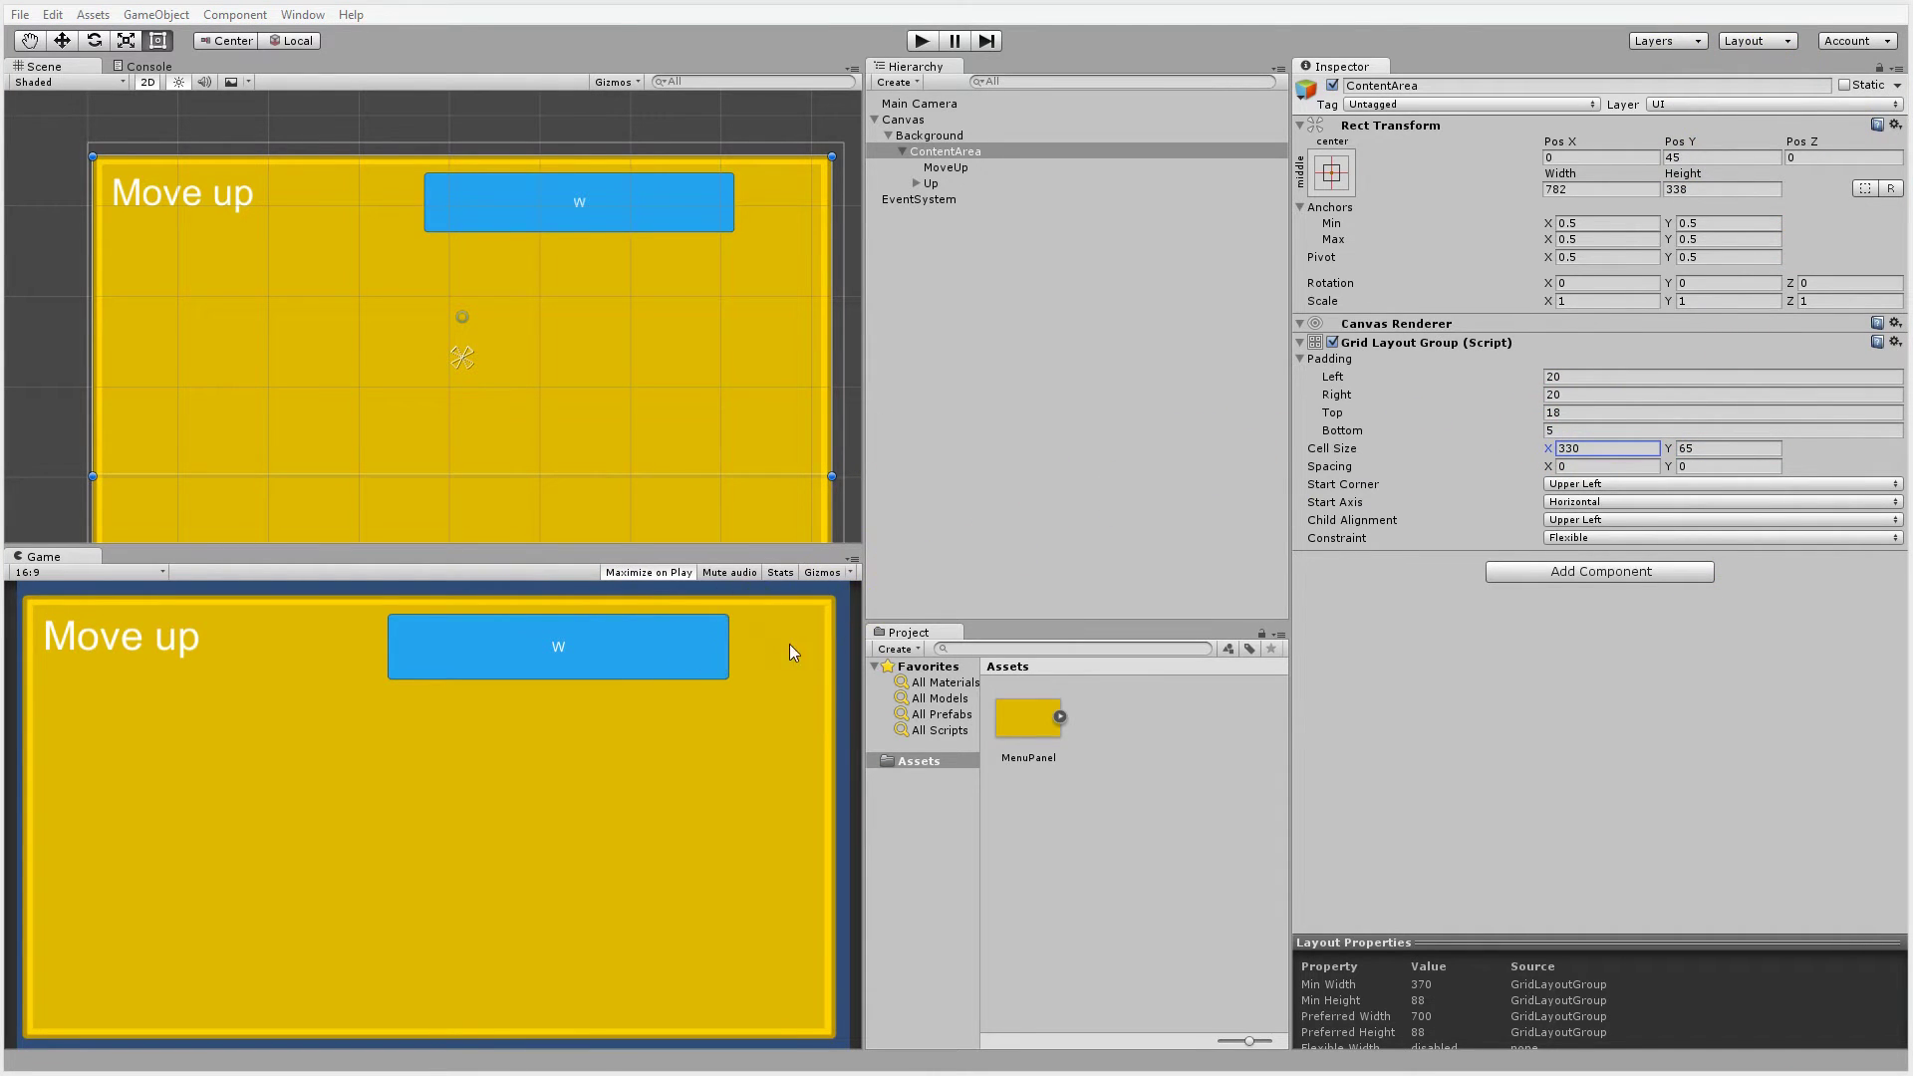
{"action": "left_click", "coordinate": [1601, 447]}
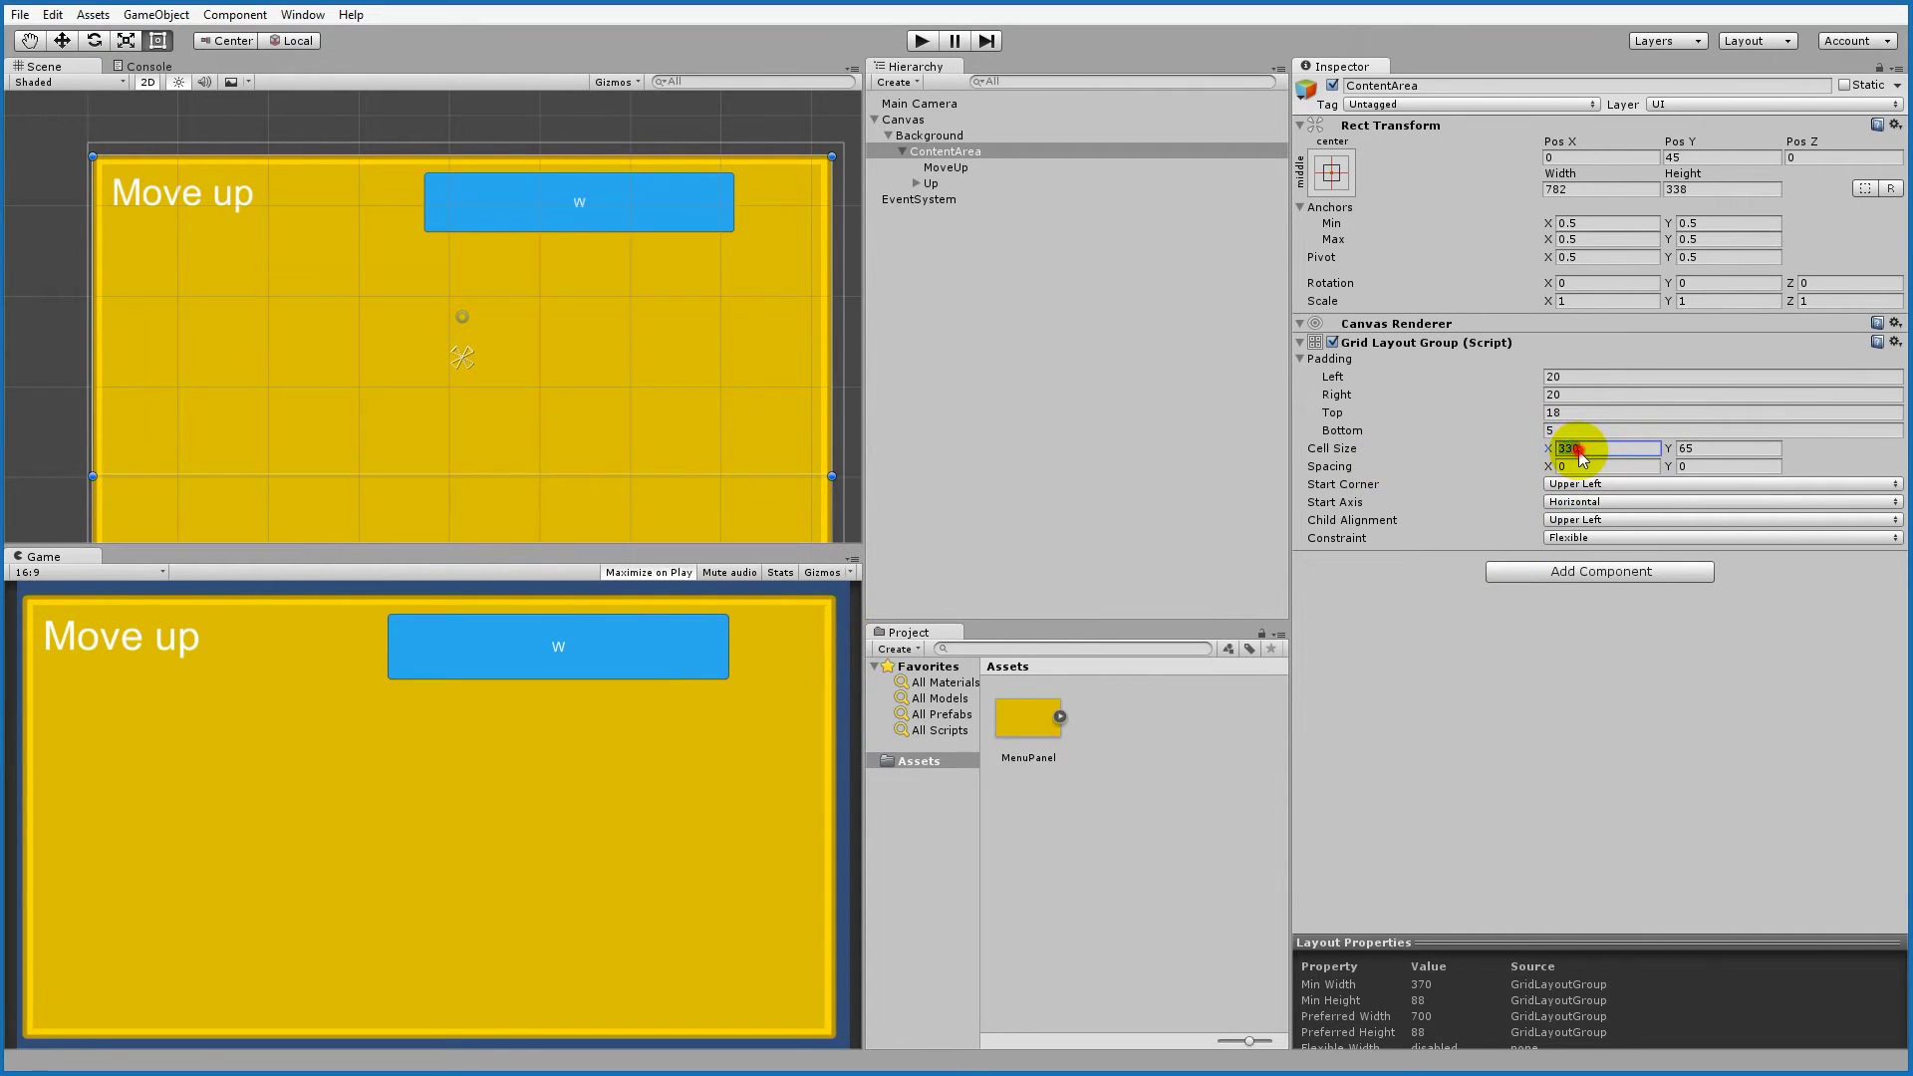
{"action": "left_click", "coordinate": [1579, 449]}
{"action": "type", "text": "3360"}
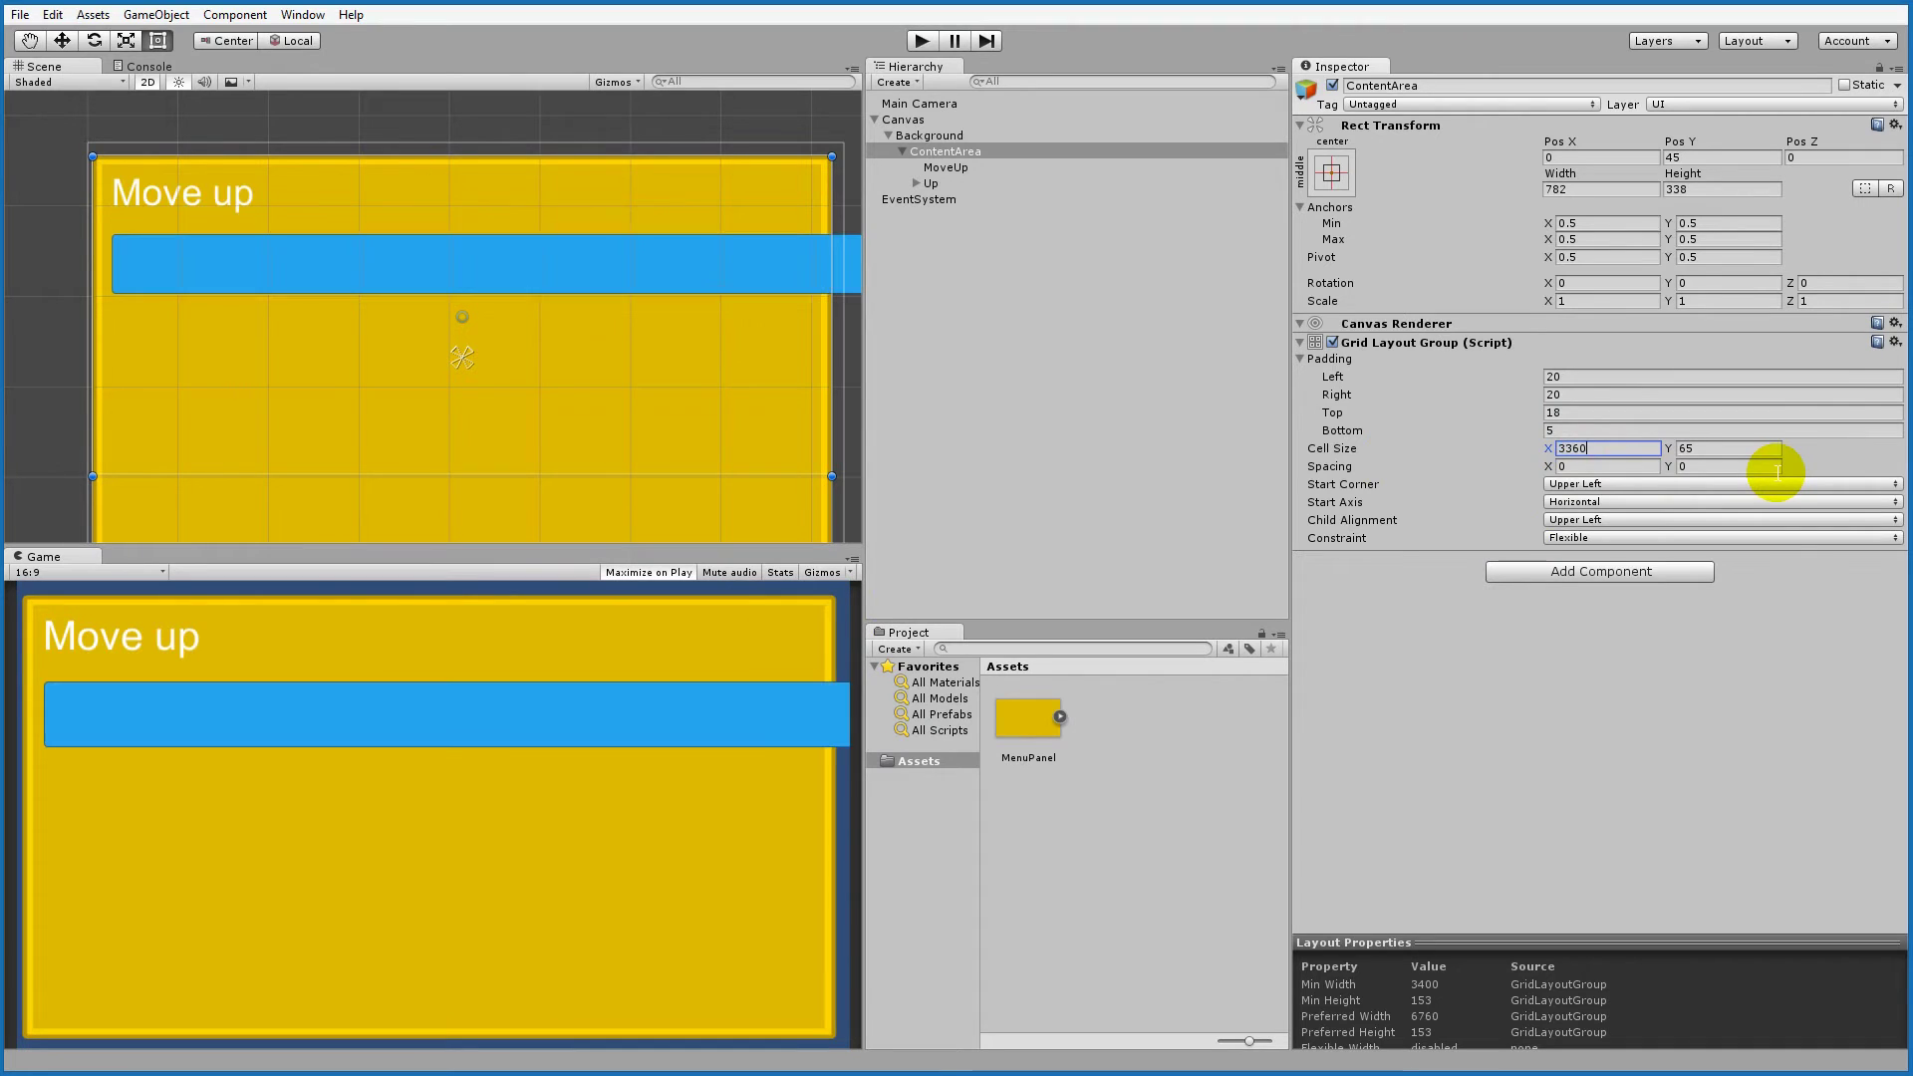
{"action": "double_click", "coordinate": [1608, 448]}
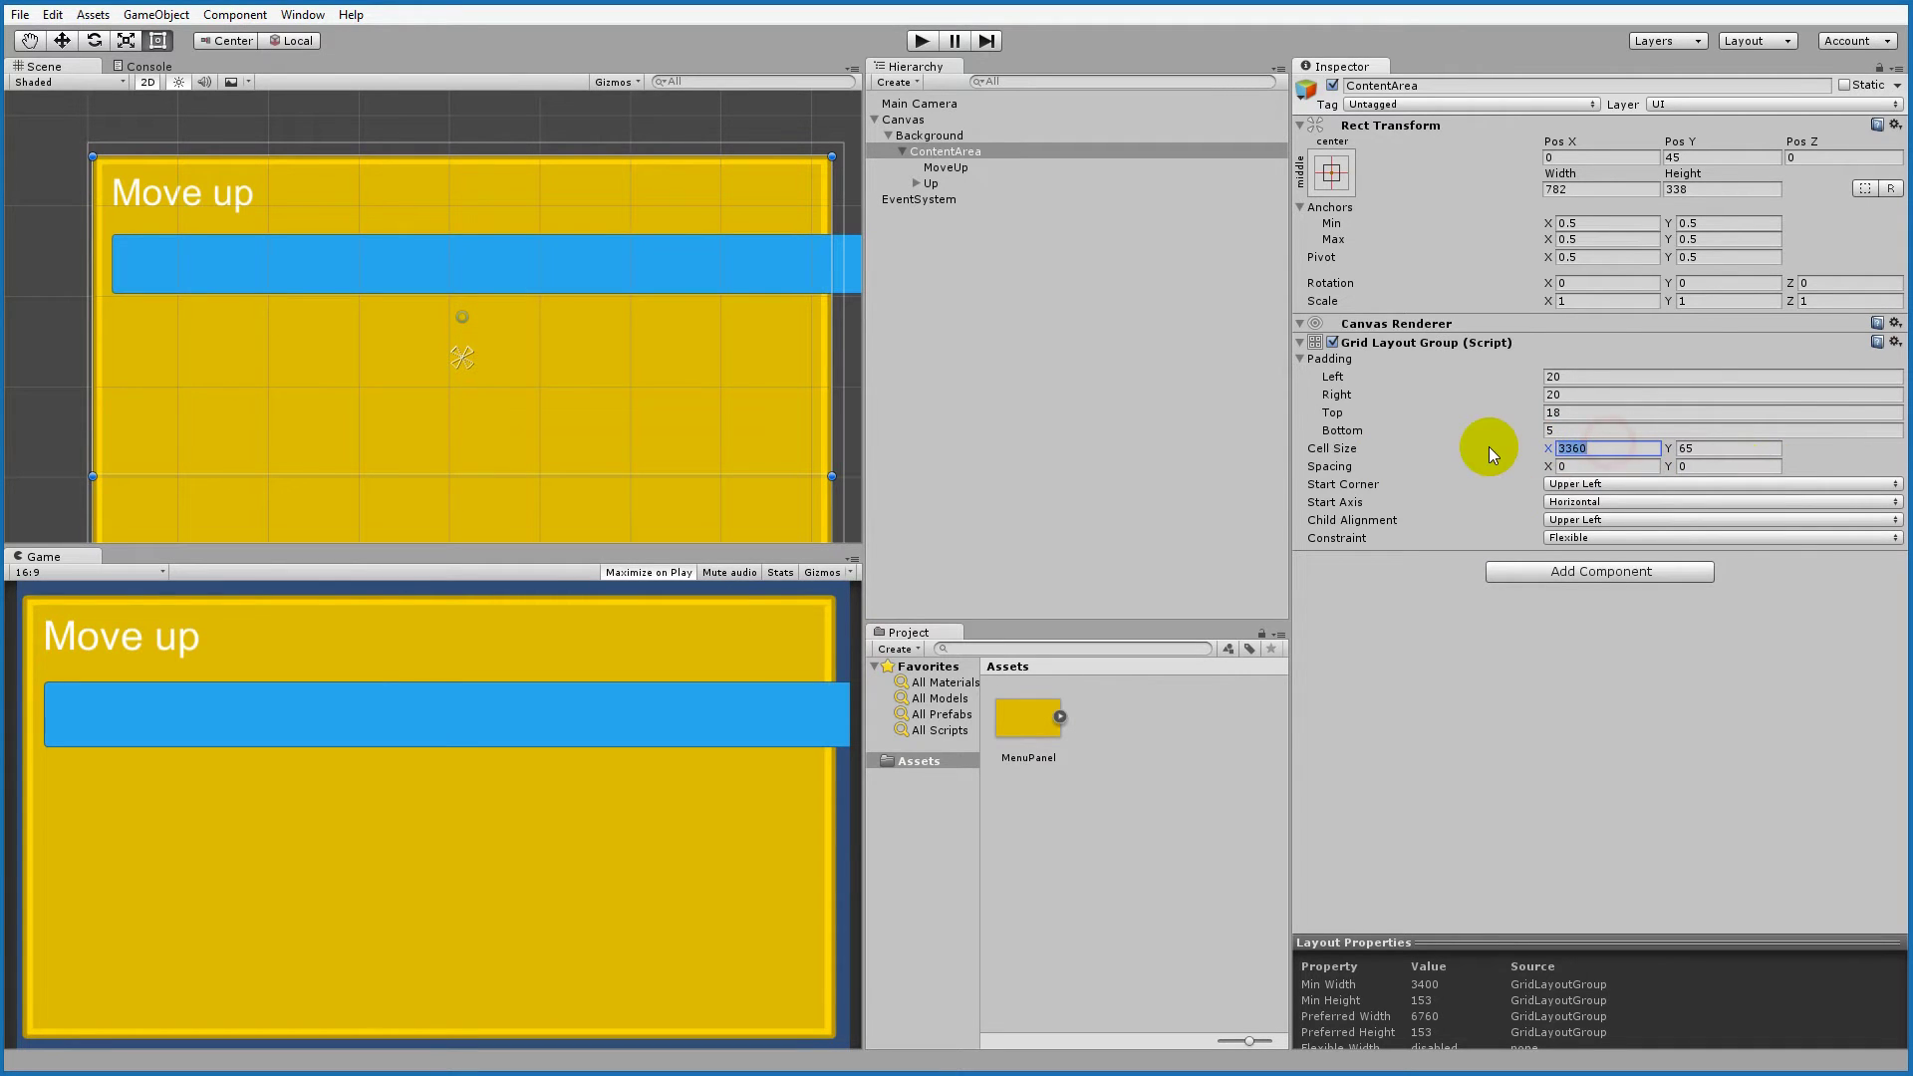
{"action": "type", "text": "360"}
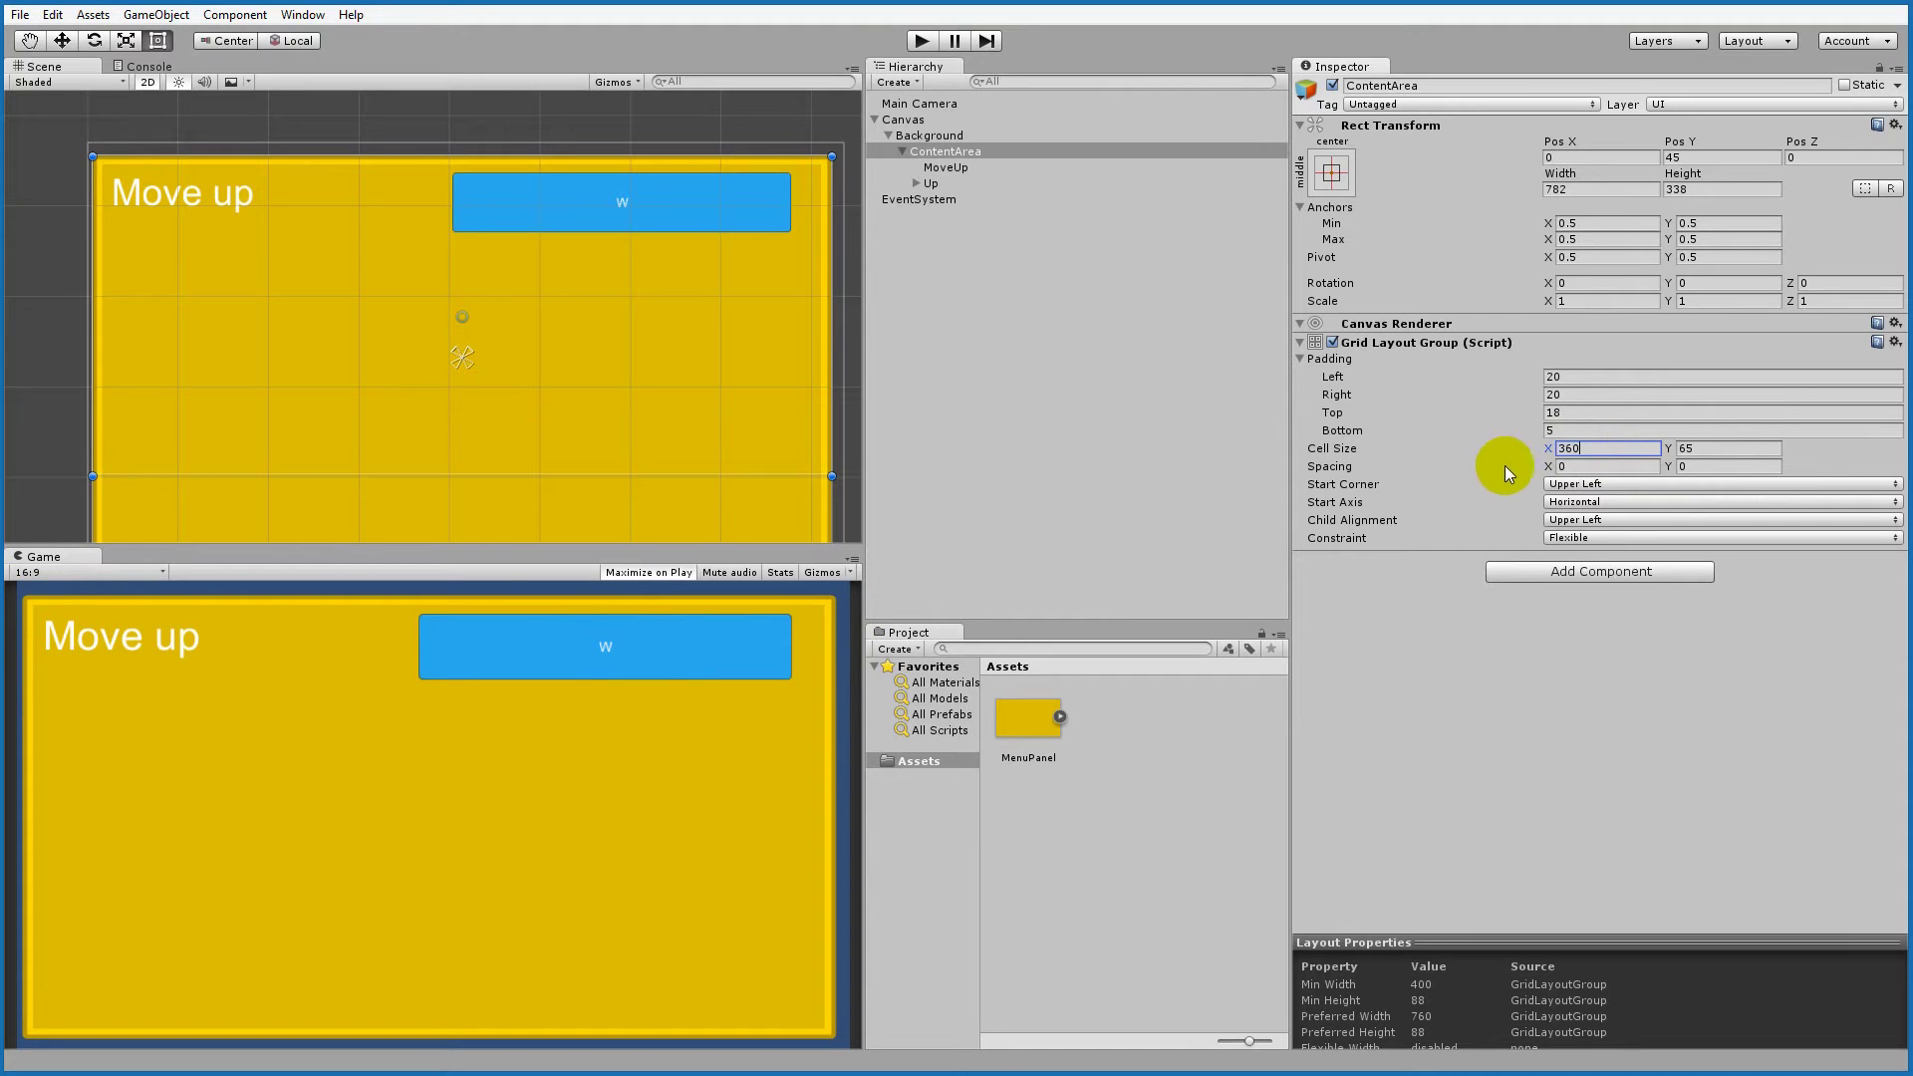
{"action": "key", "text": "BackSpace"}
{"action": "type", "text": "5"}
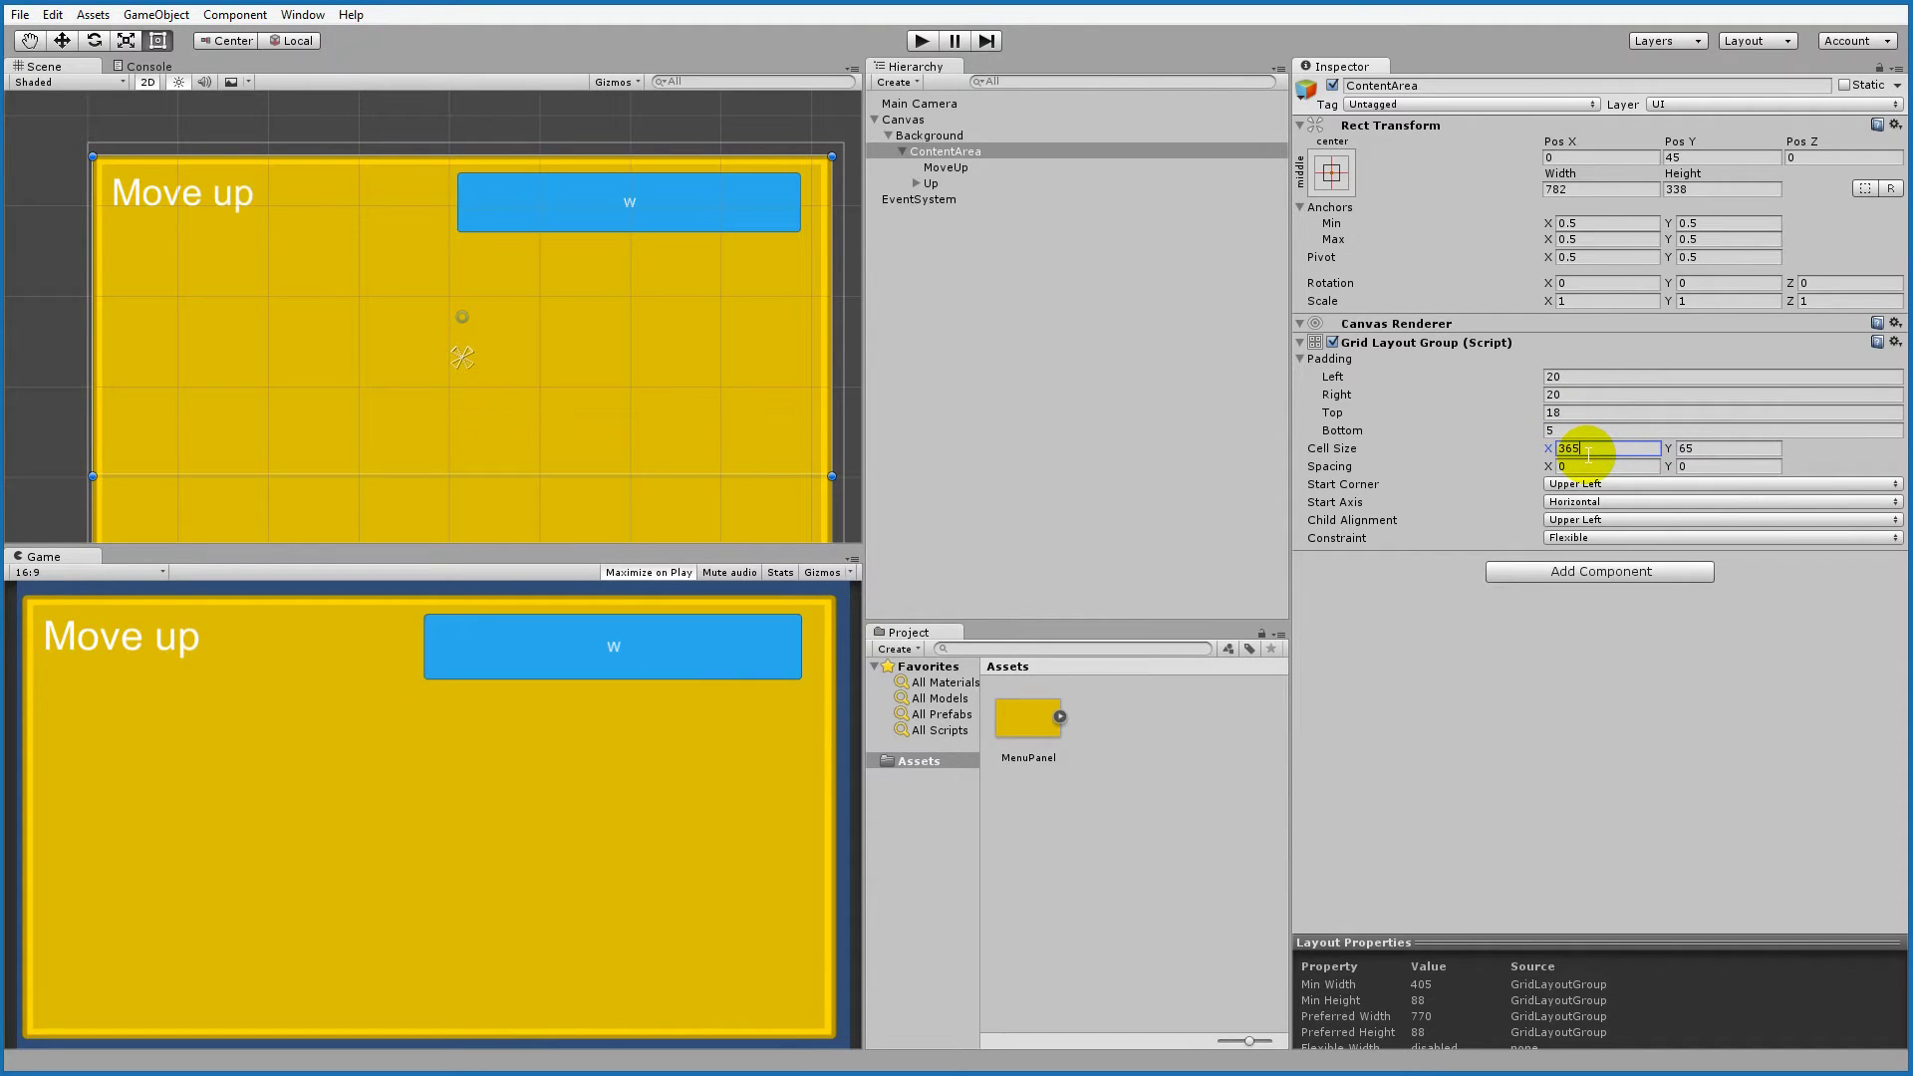
{"action": "left_click", "coordinate": [810, 656]}
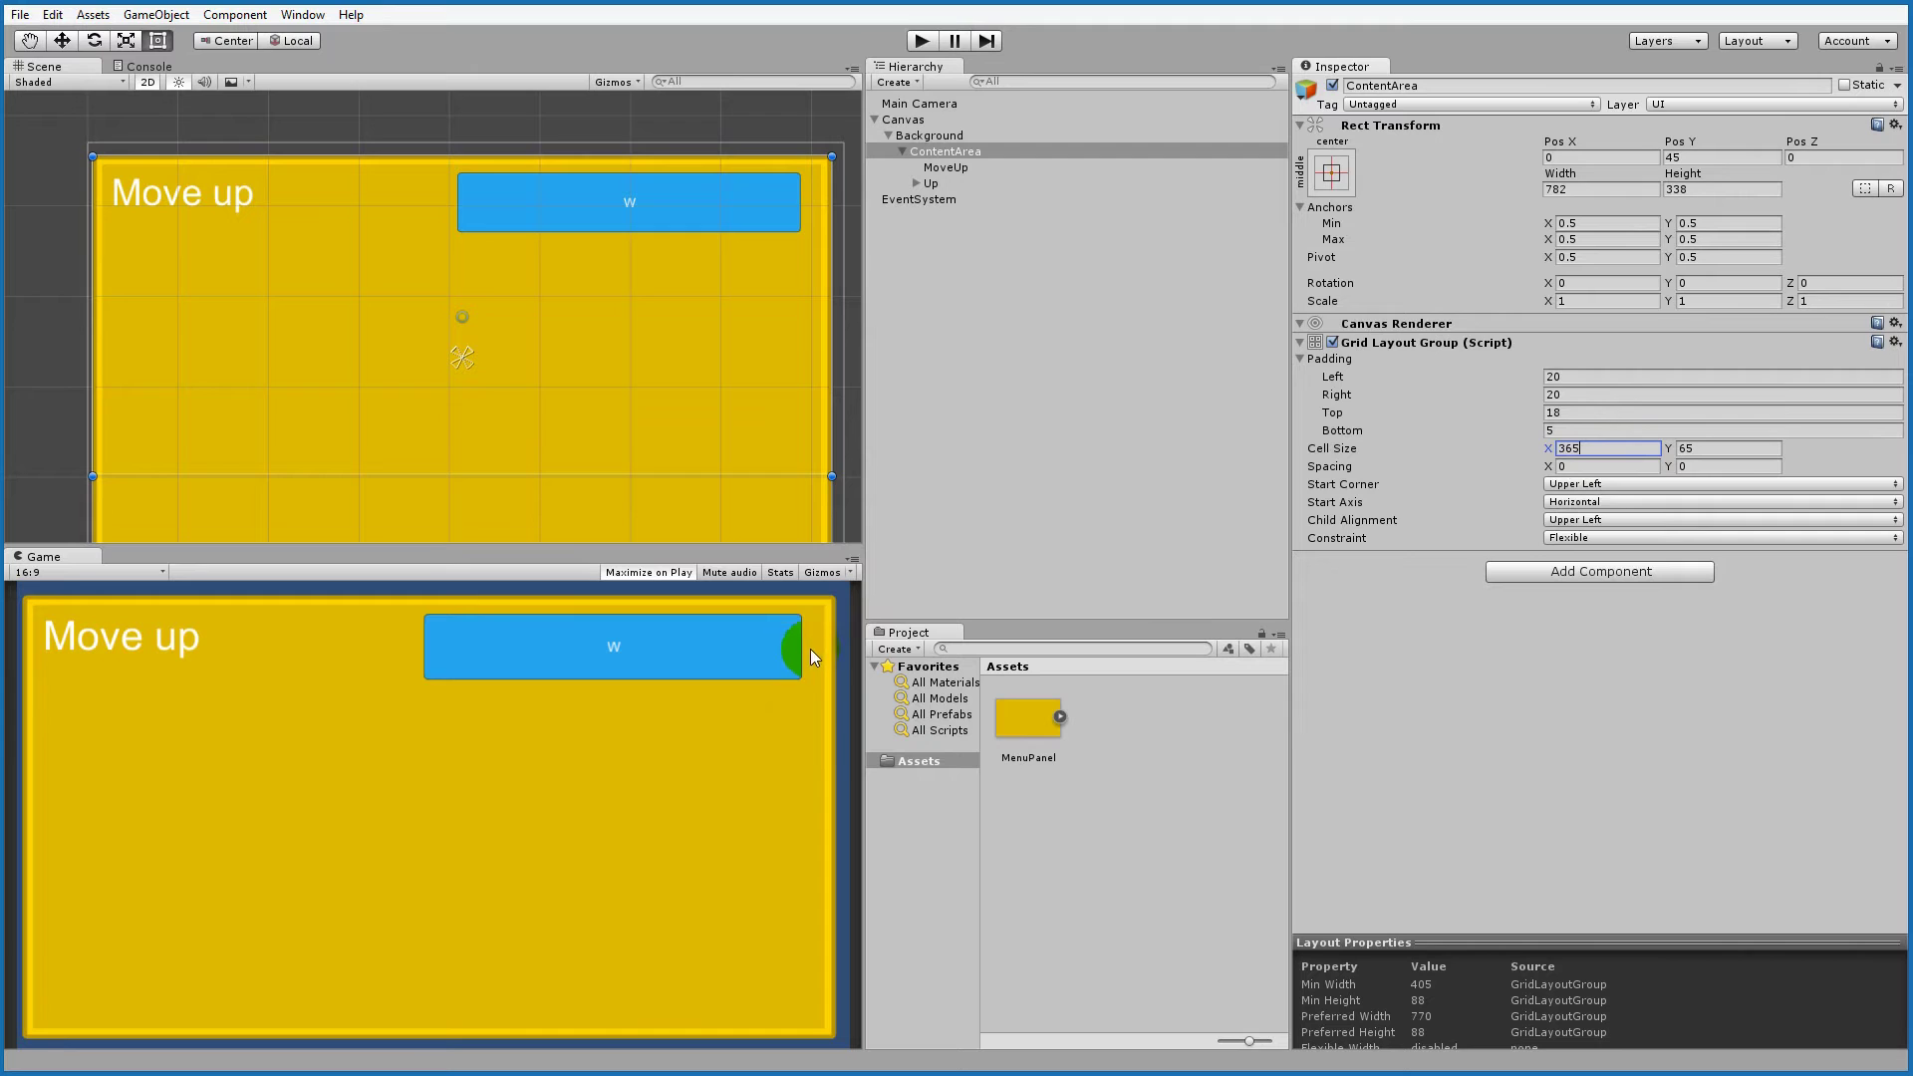
{"action": "left_click", "coordinate": [34, 638]}
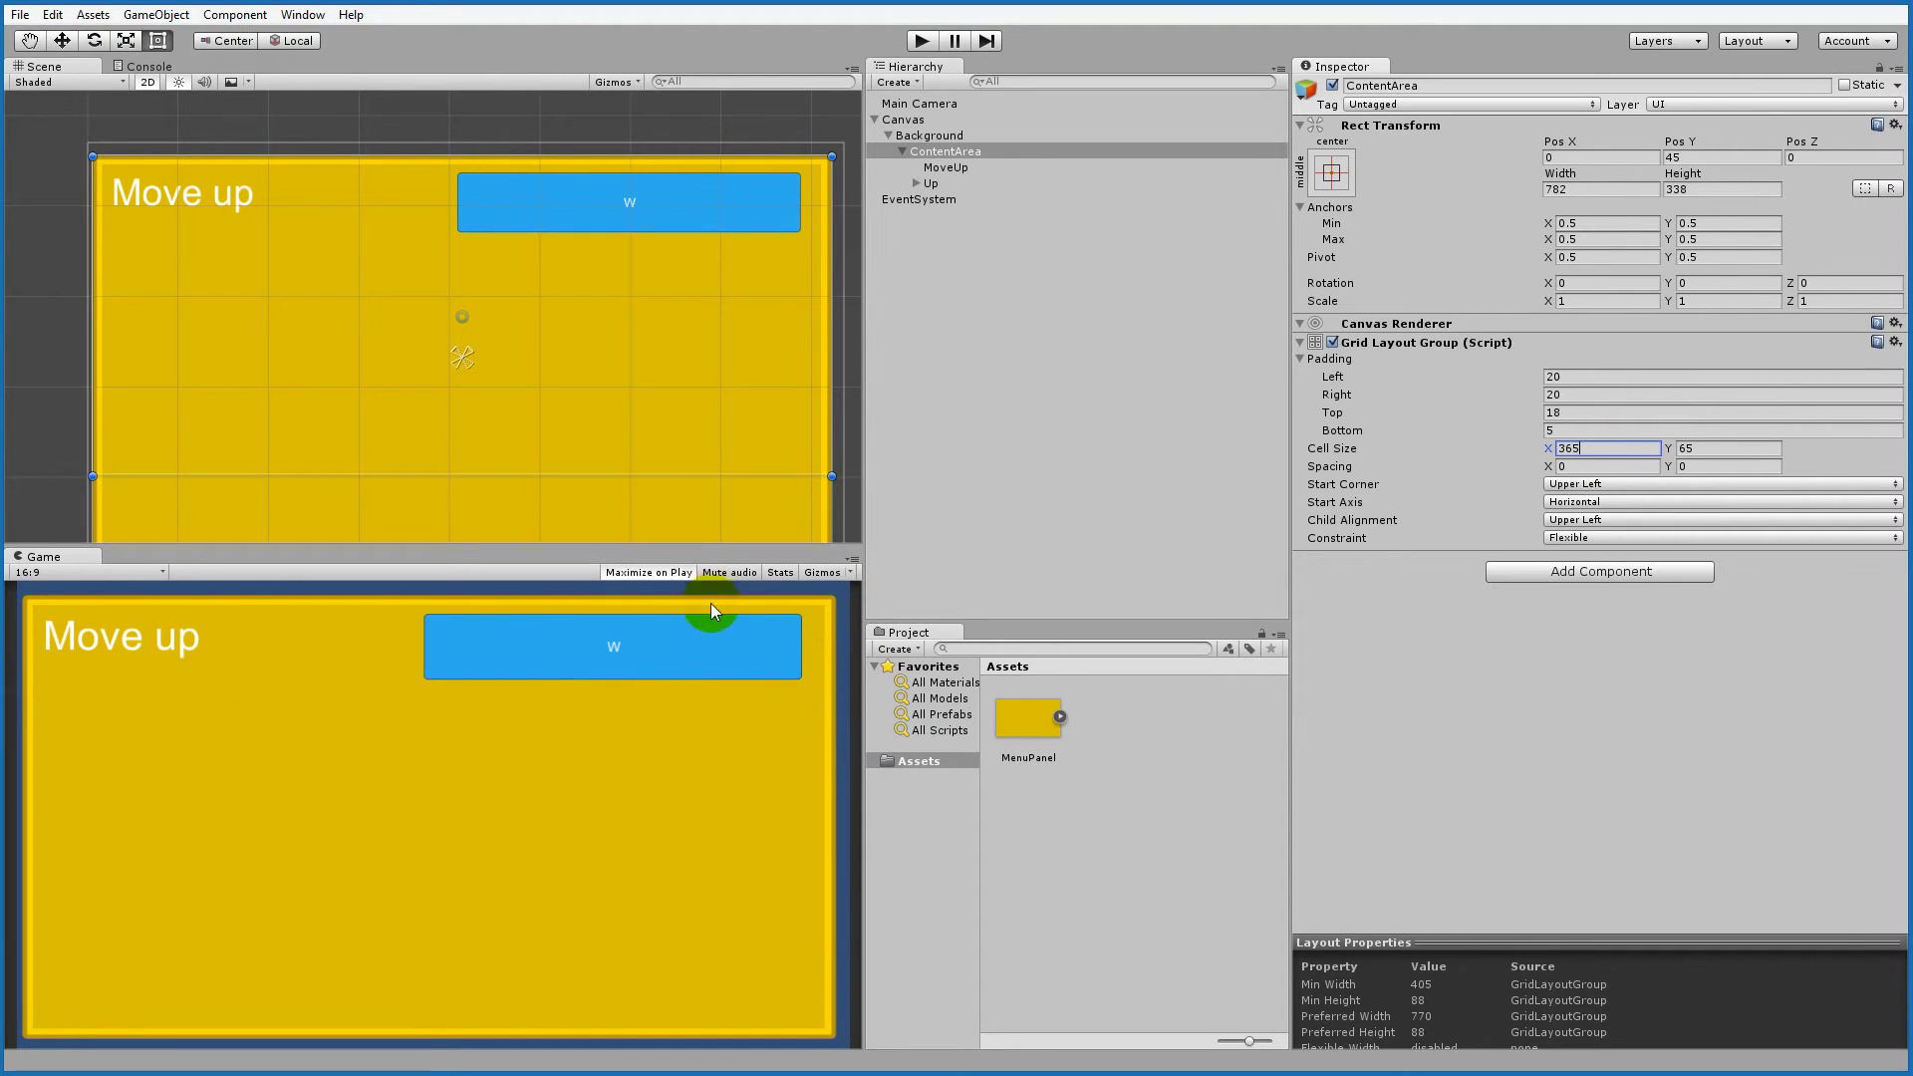
{"action": "left_click", "coordinate": [829, 637]}
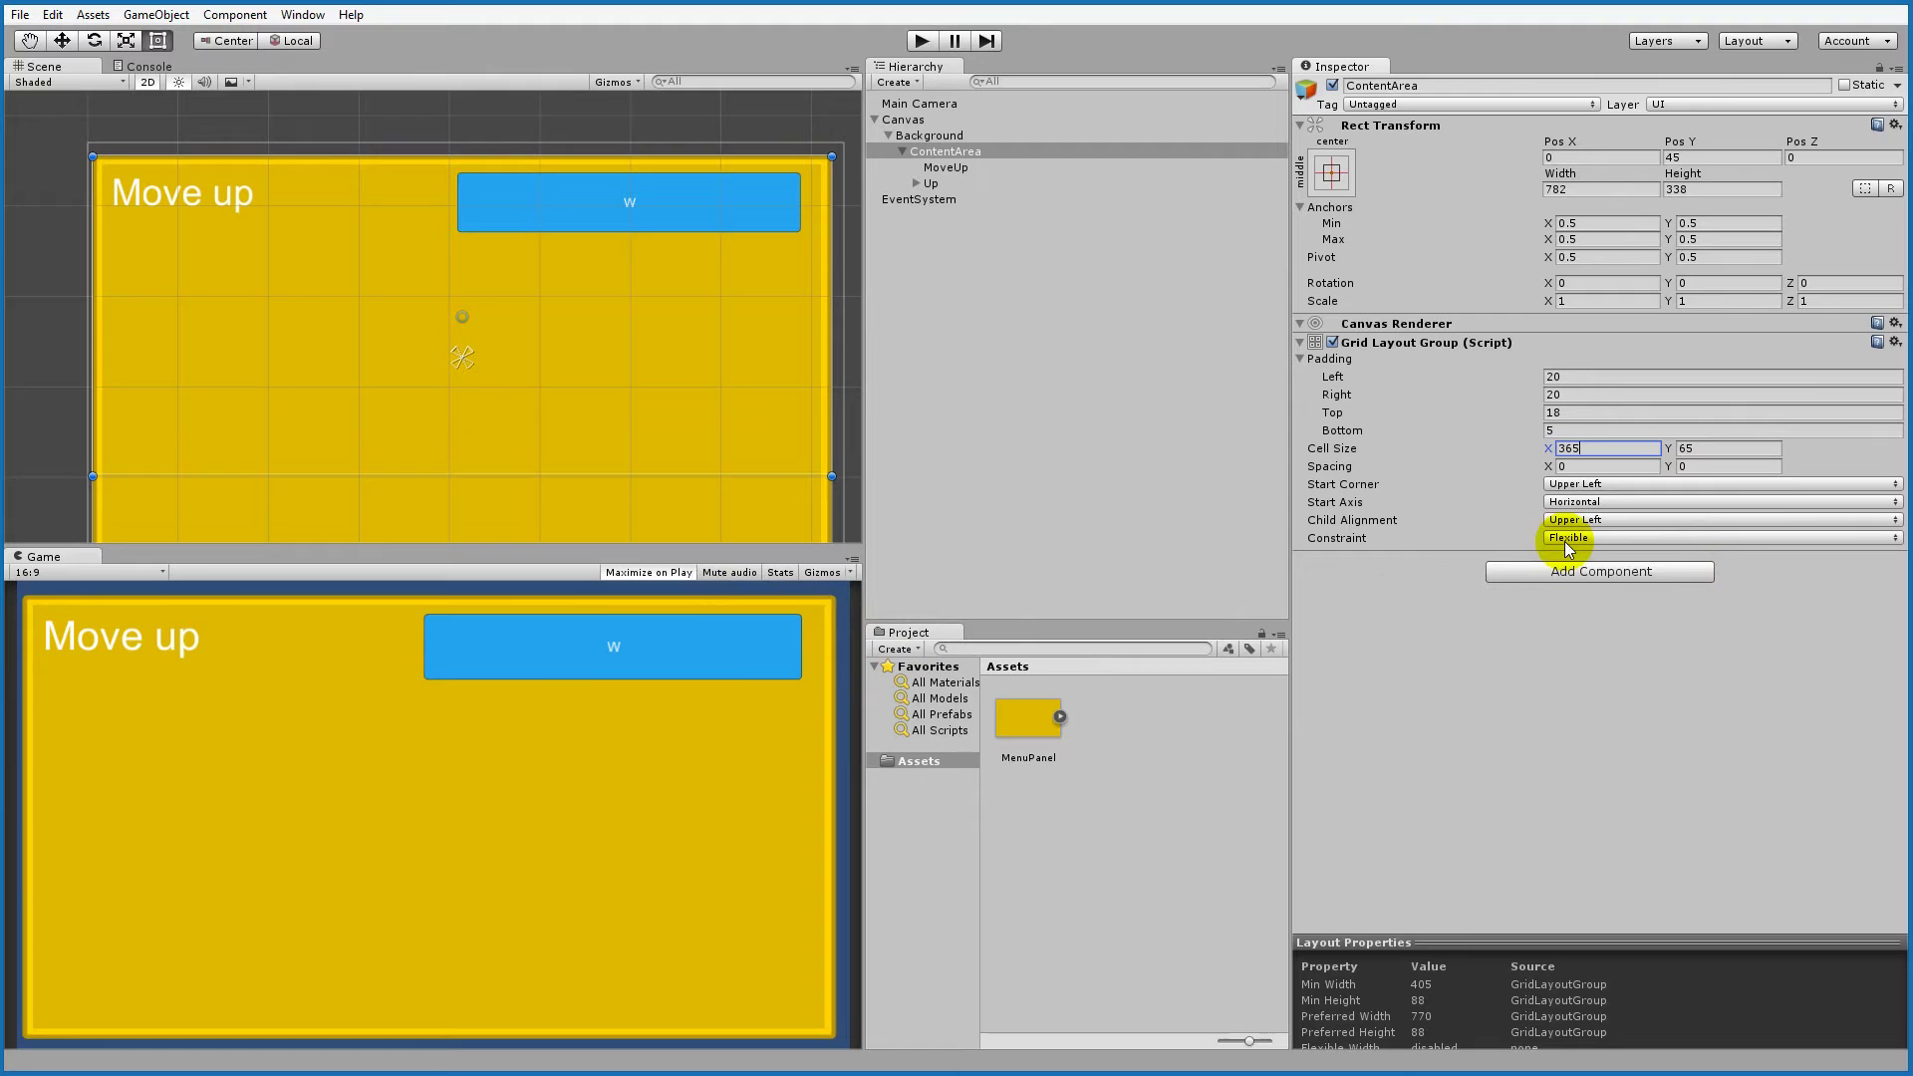
Step: Change the Grid Layout Group's Constraint to Fixed Column Count with a count of 2
{"action": "left_click", "coordinate": [1652, 538]}
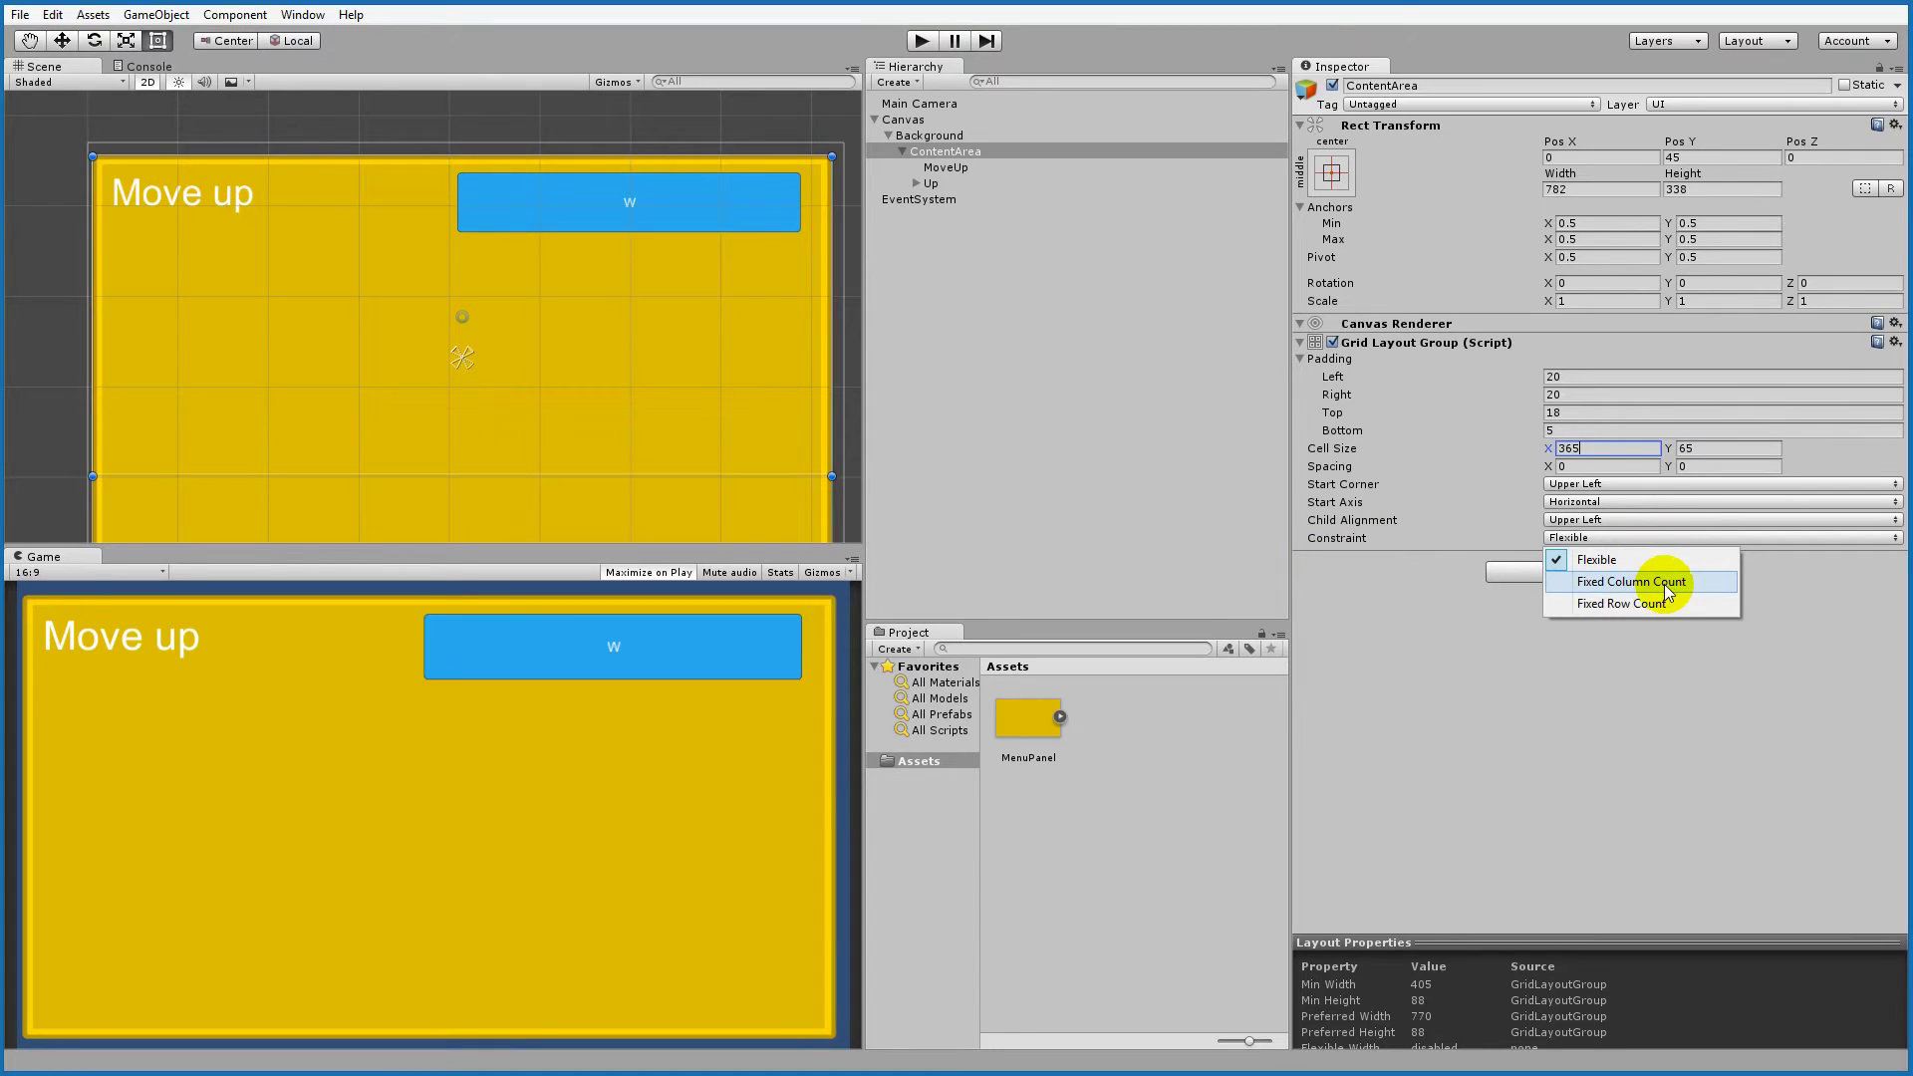
{"action": "left_click", "coordinate": [1664, 584]}
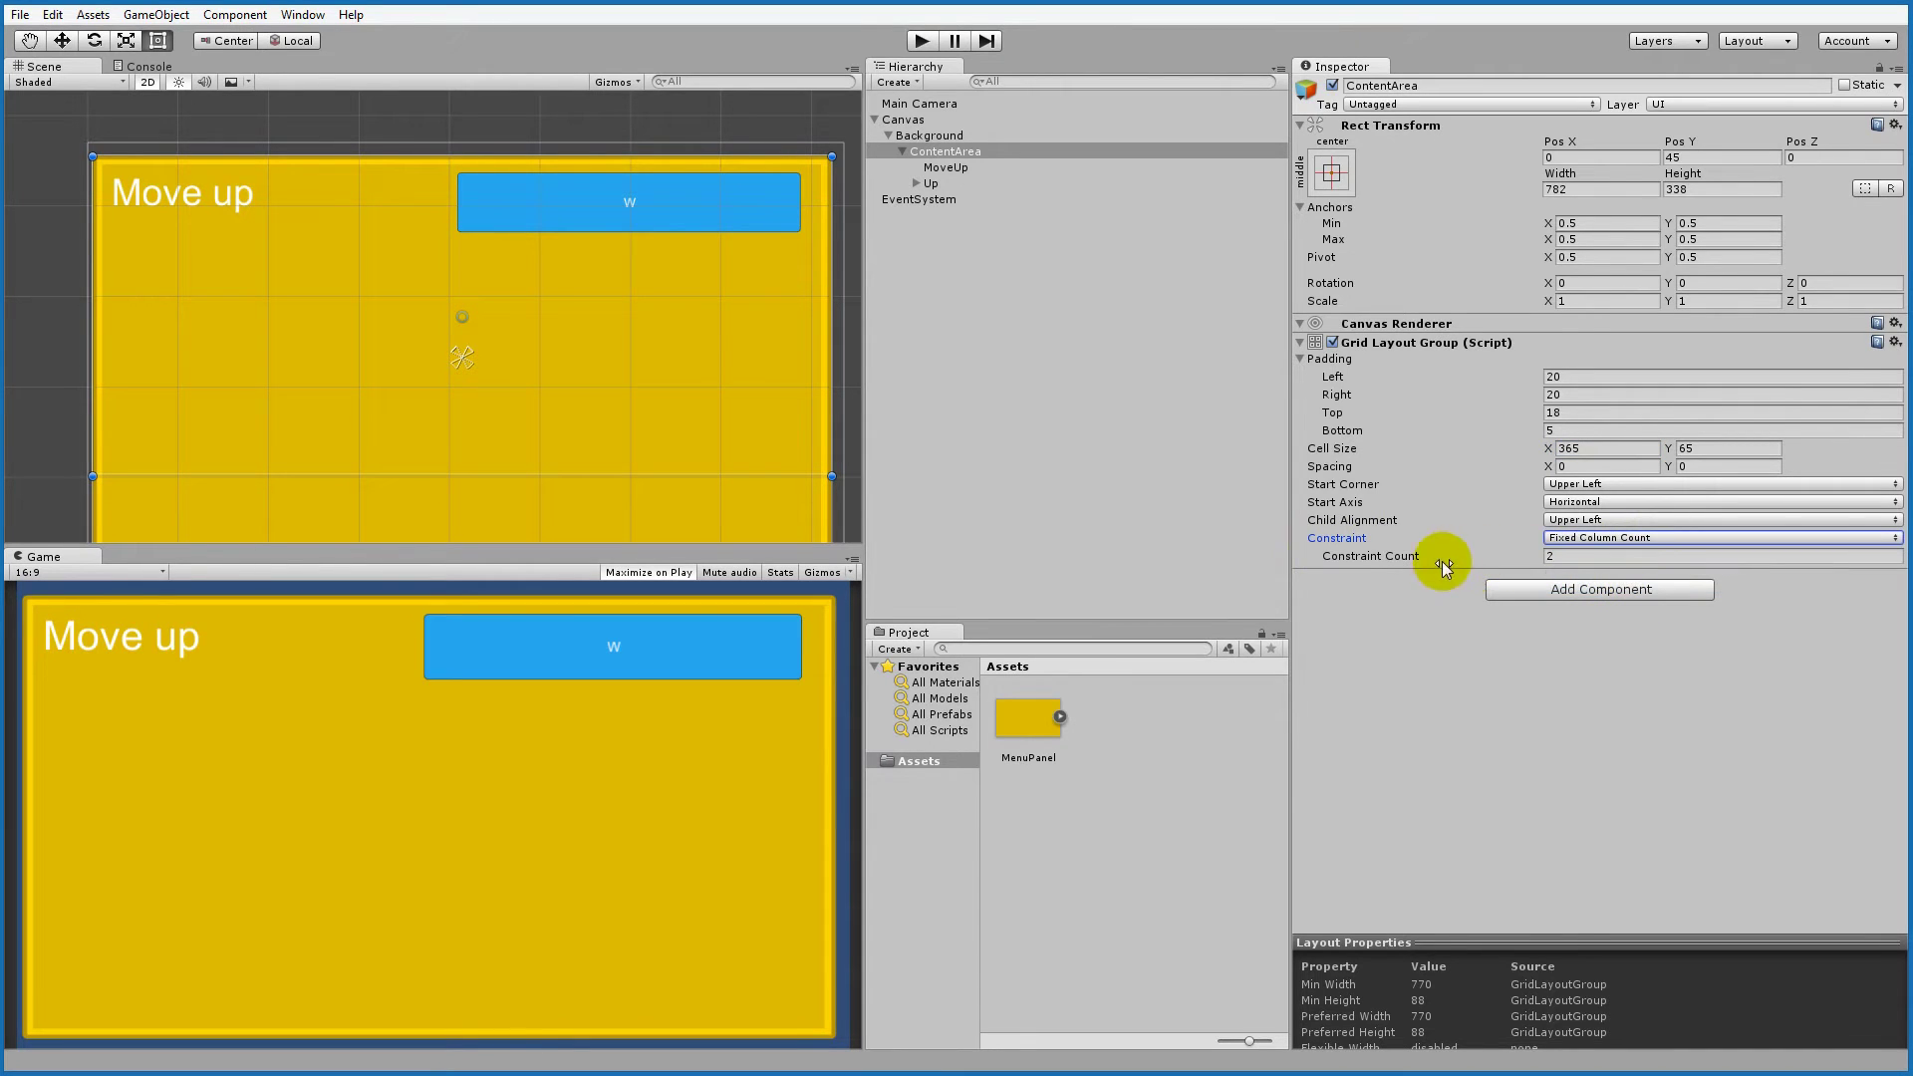
{"action": "left_click", "coordinate": [491, 656]}
{"action": "left_click", "coordinate": [555, 649]}
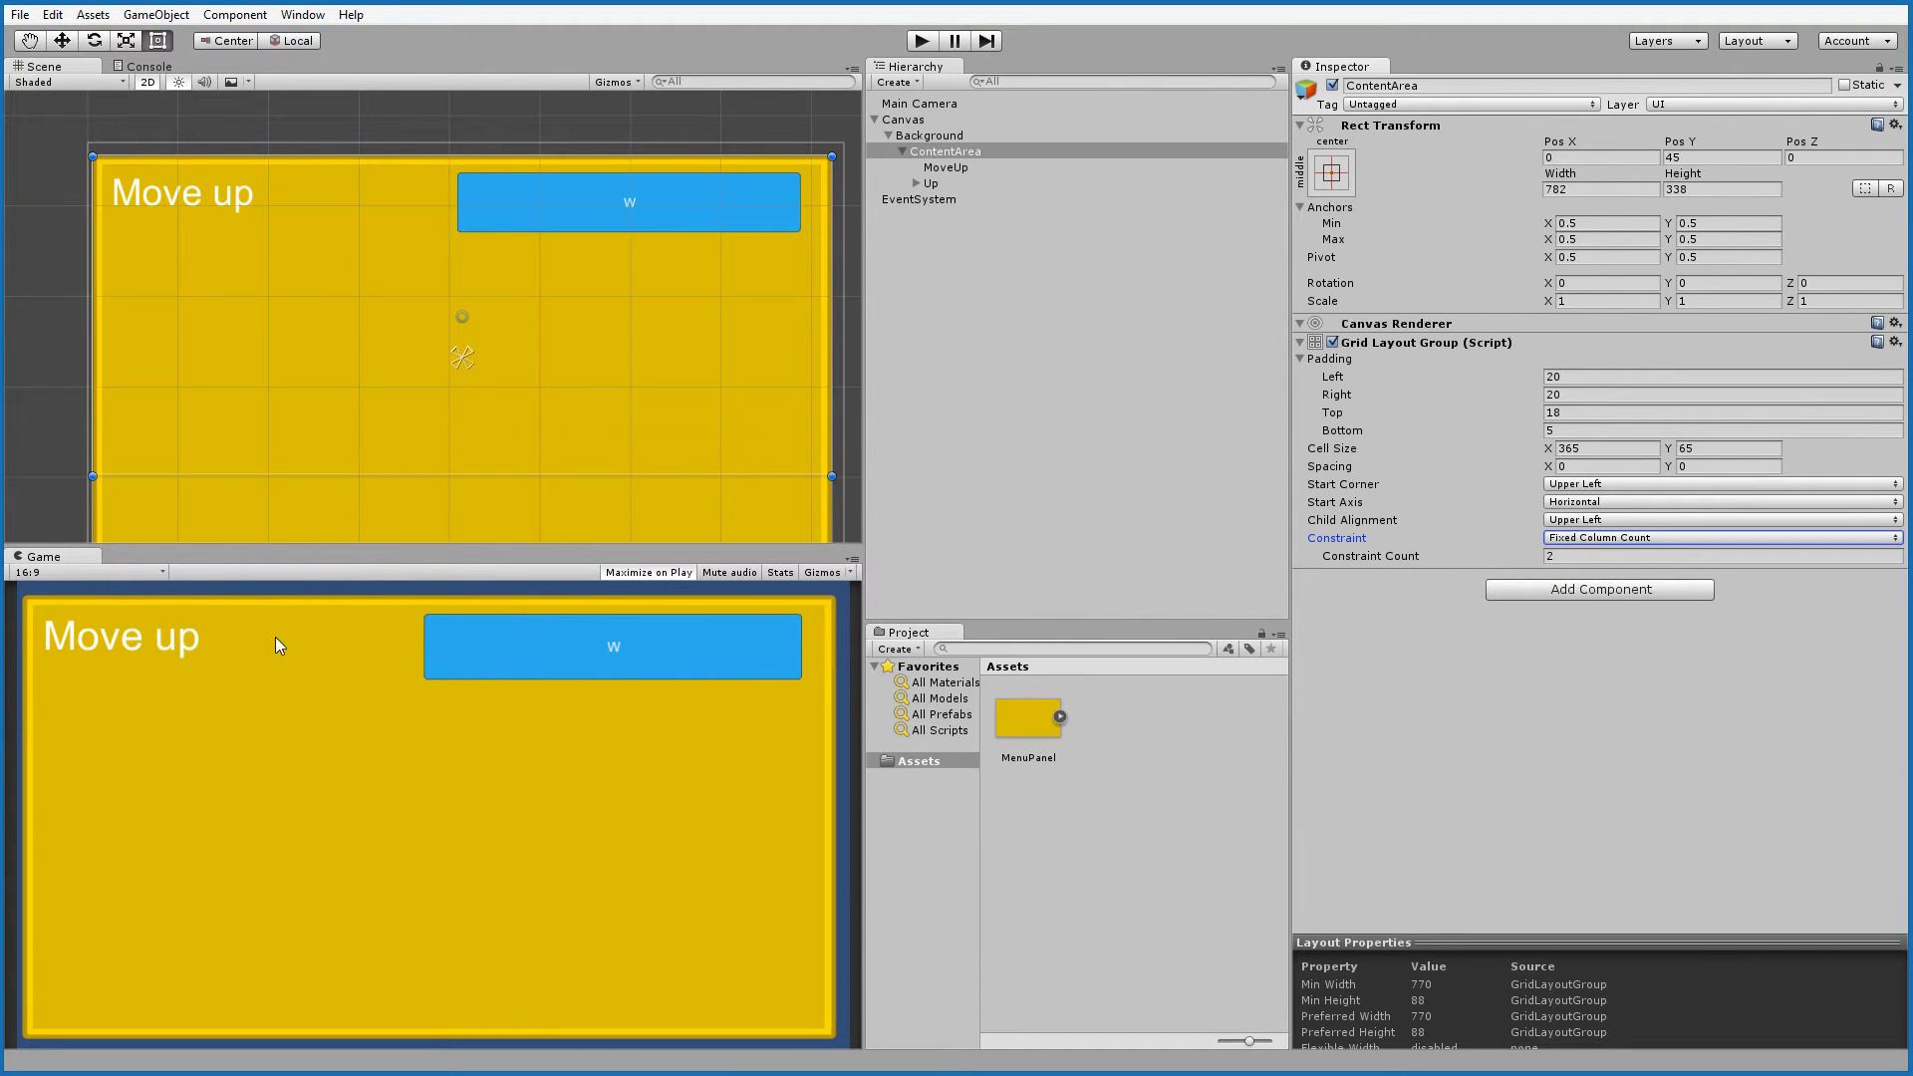
{"action": "left_click", "coordinate": [555, 649]}
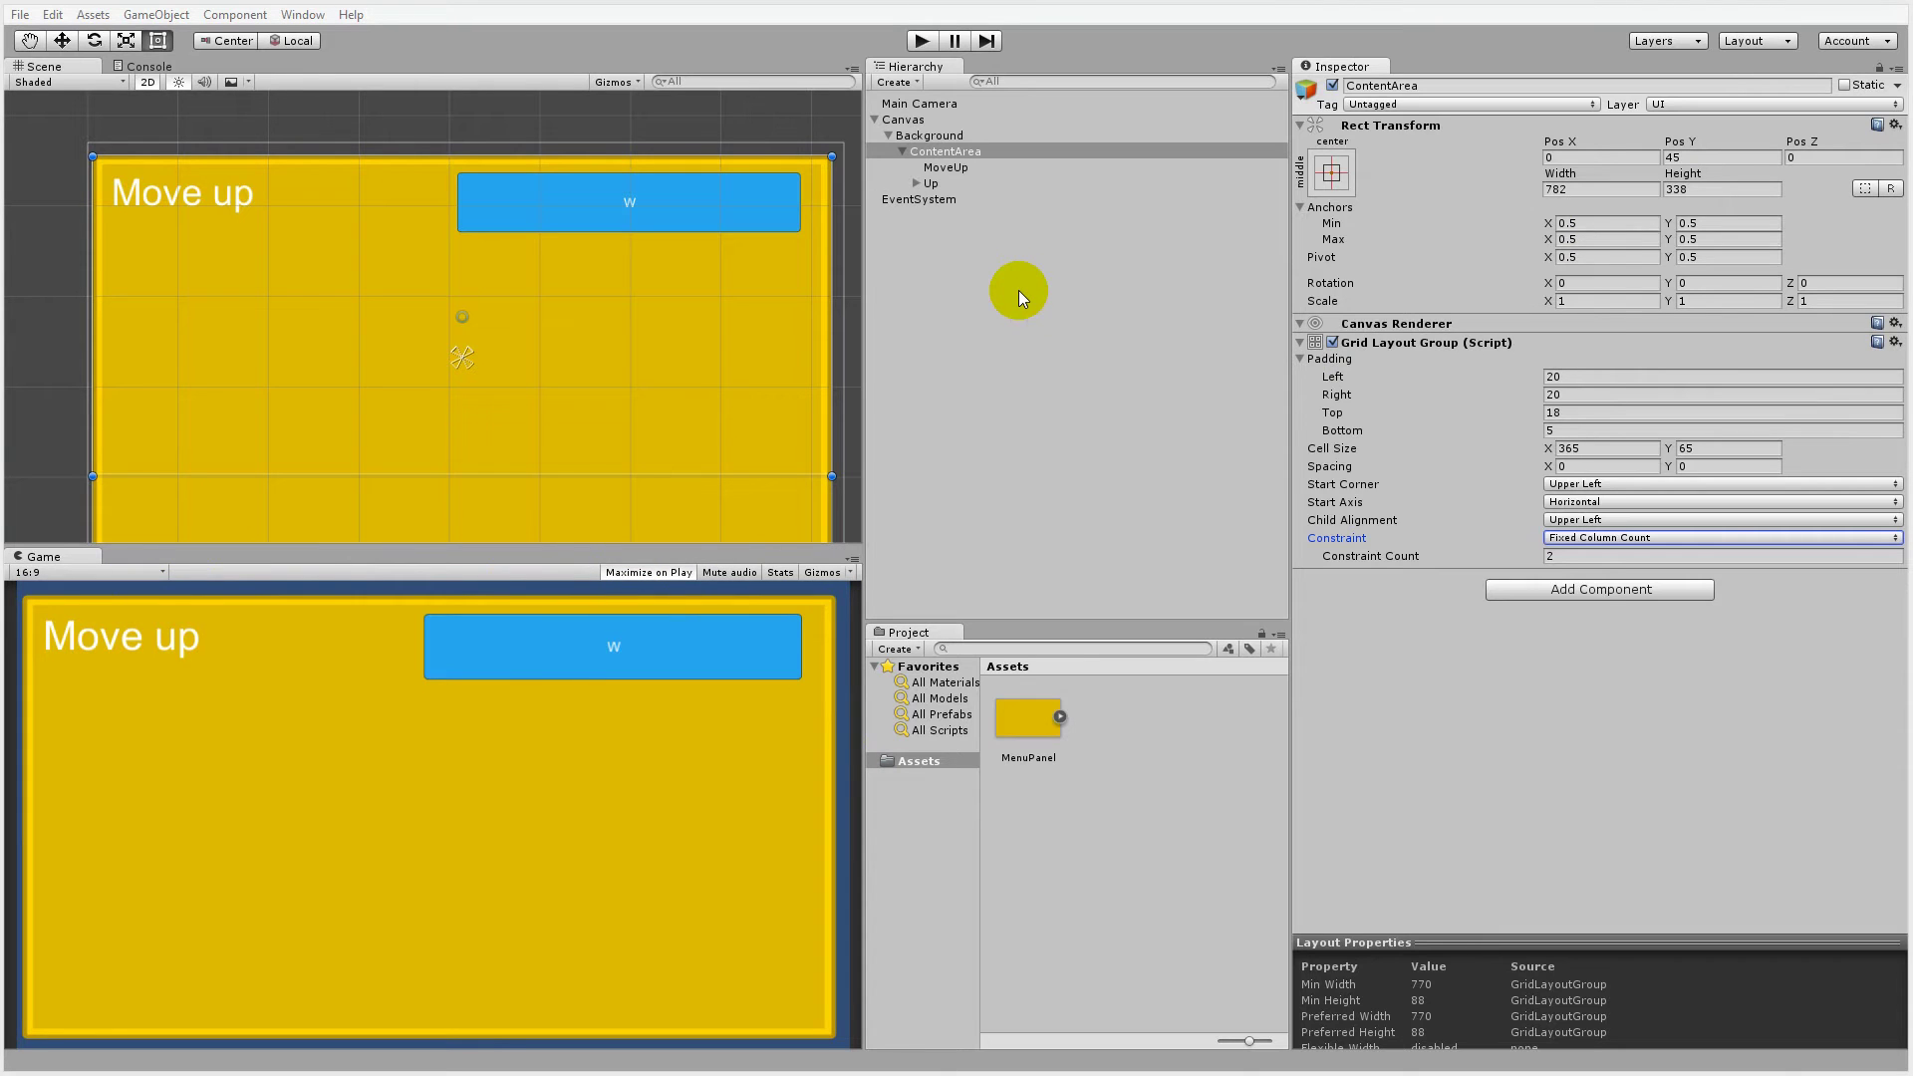
Step: Duplicate MoveUp and Up together, and reorder the copies so the text label comes before its button
{"action": "left_click", "coordinate": [951, 182]}
{"action": "left_click", "coordinate": [946, 167]}
{"action": "left_click", "coordinate": [946, 180], "text": "ctrl"}
{"action": "right_click", "coordinate": [940, 177]}
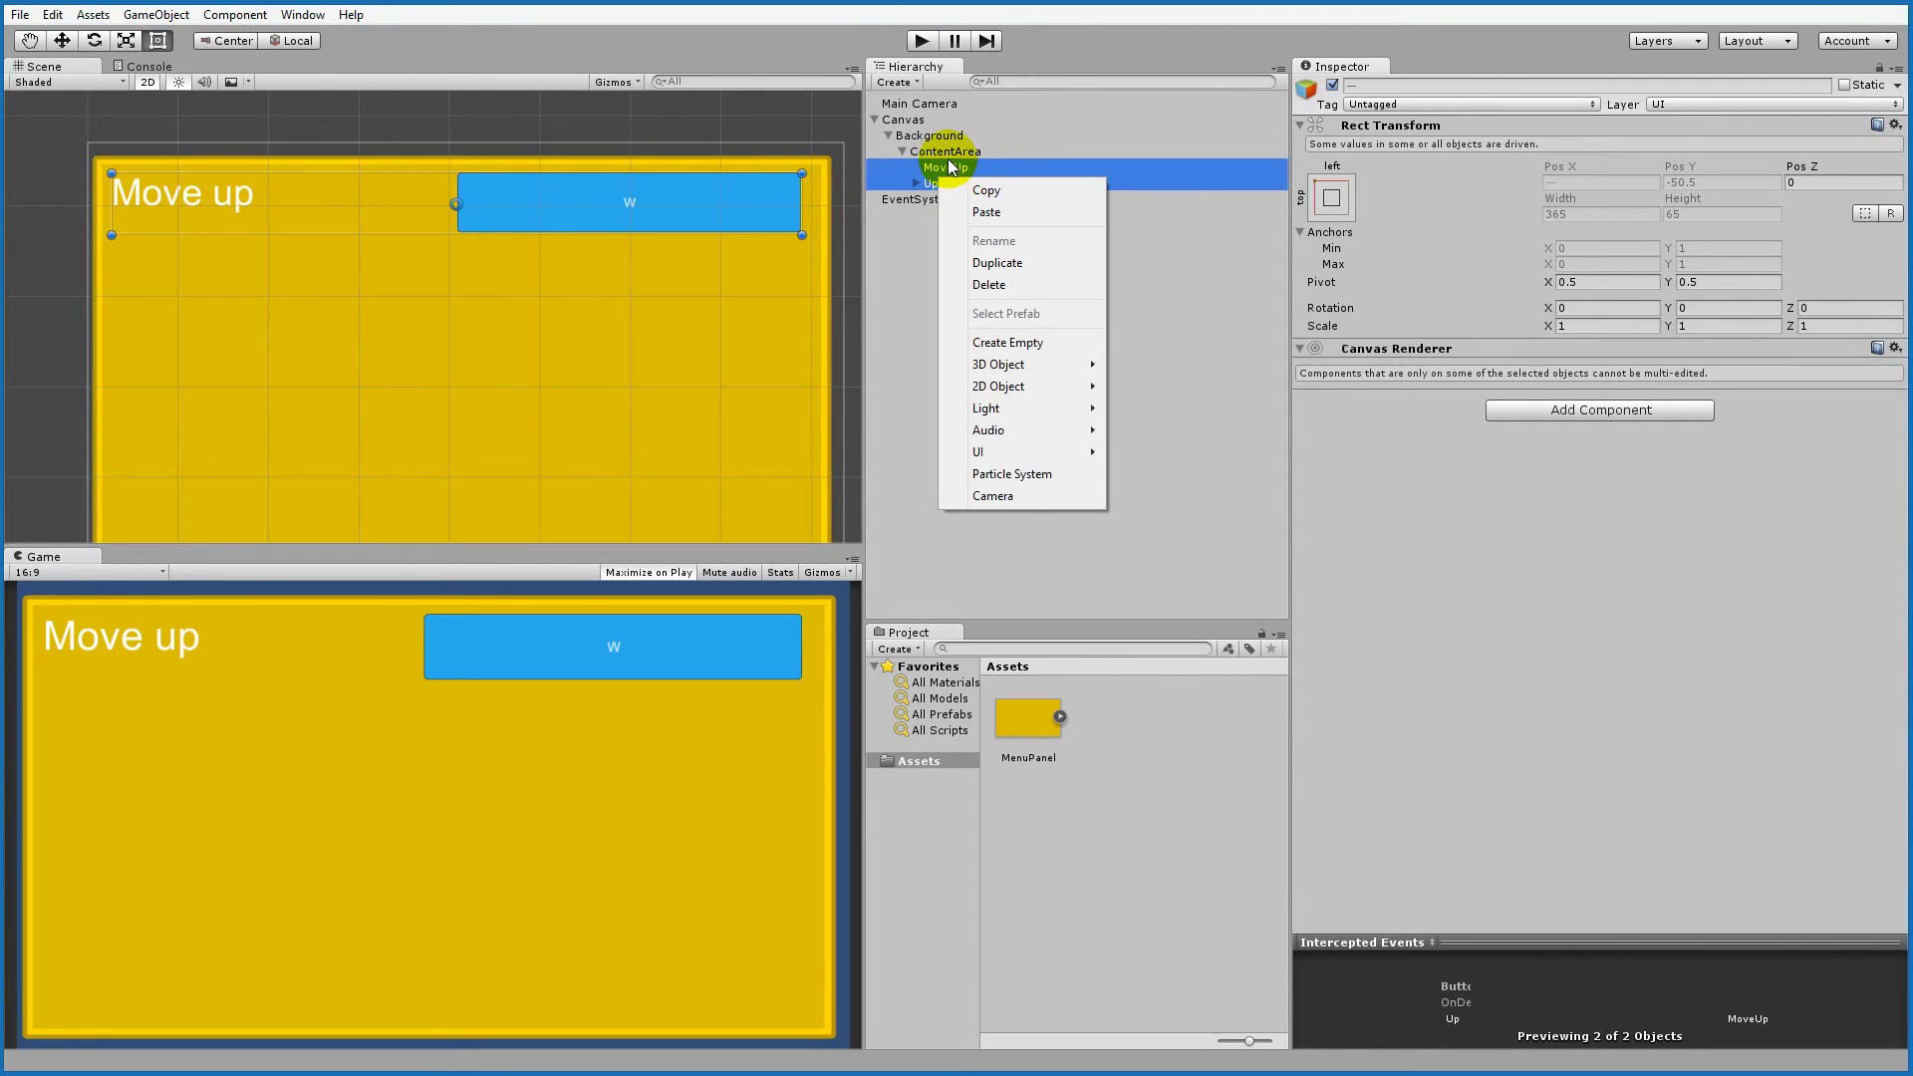
{"action": "left_click", "coordinate": [997, 263]}
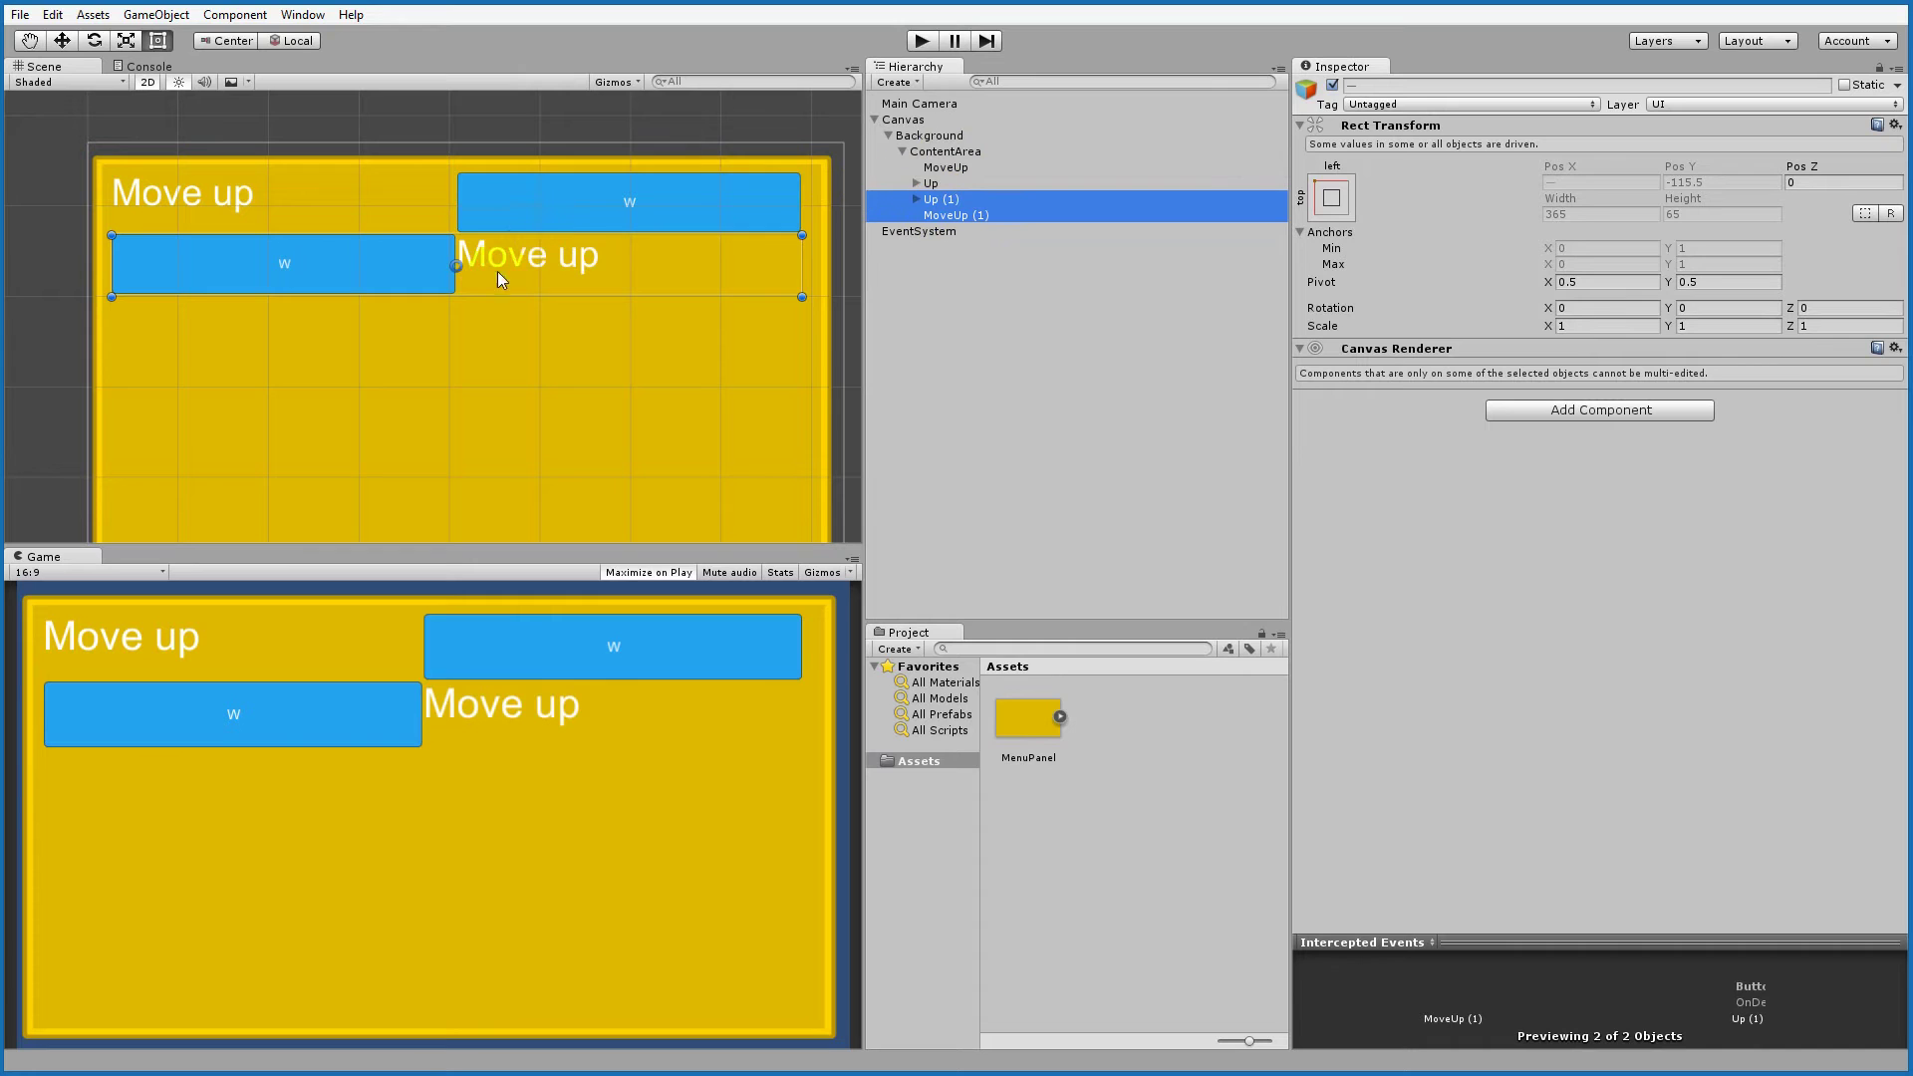
{"action": "left_click", "coordinate": [936, 198]}
{"action": "left_click_drag", "start_coordinate": [949, 215], "coordinate": [941, 188]}
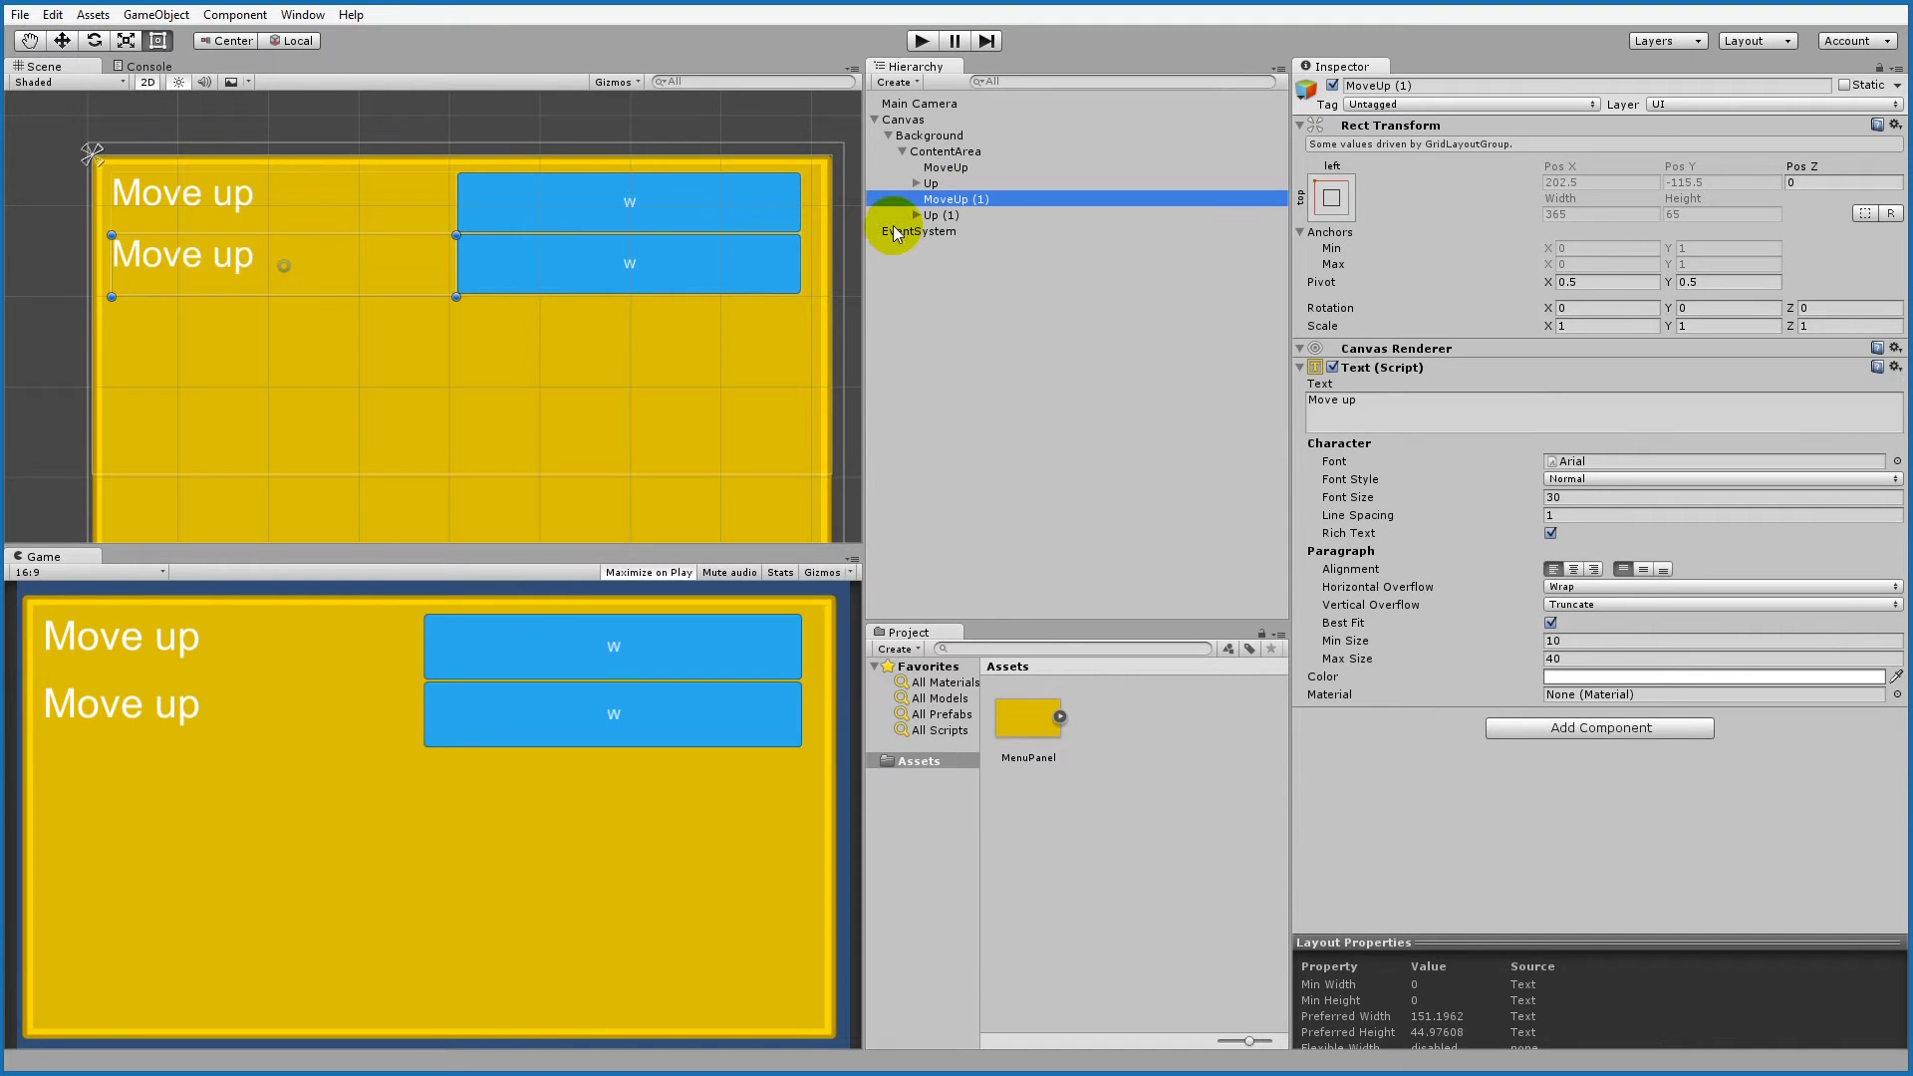
Step: Duplicate the second row's label and button together to make a third row
{"action": "left_click", "coordinate": [941, 215], "text": "ctrl"}
{"action": "right_click", "coordinate": [946, 217]}
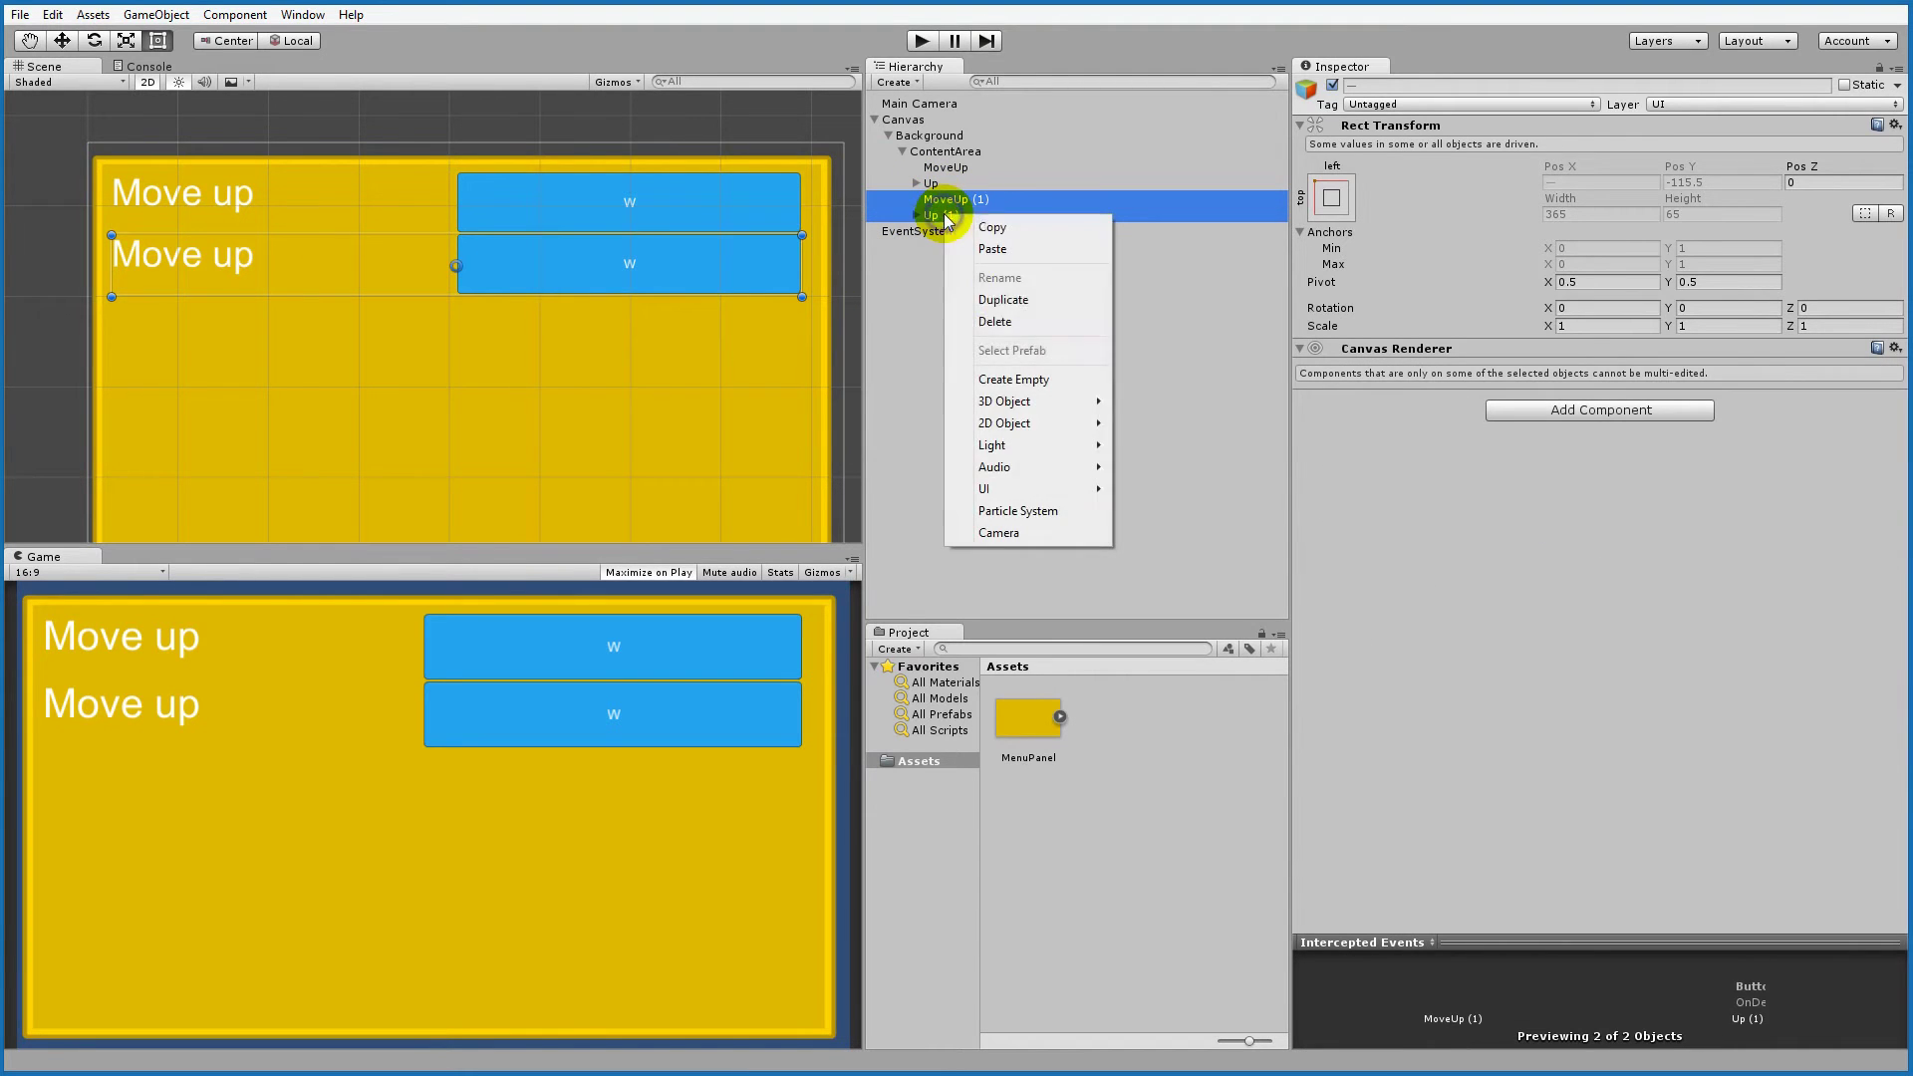
{"action": "left_click", "coordinate": [1003, 299]}
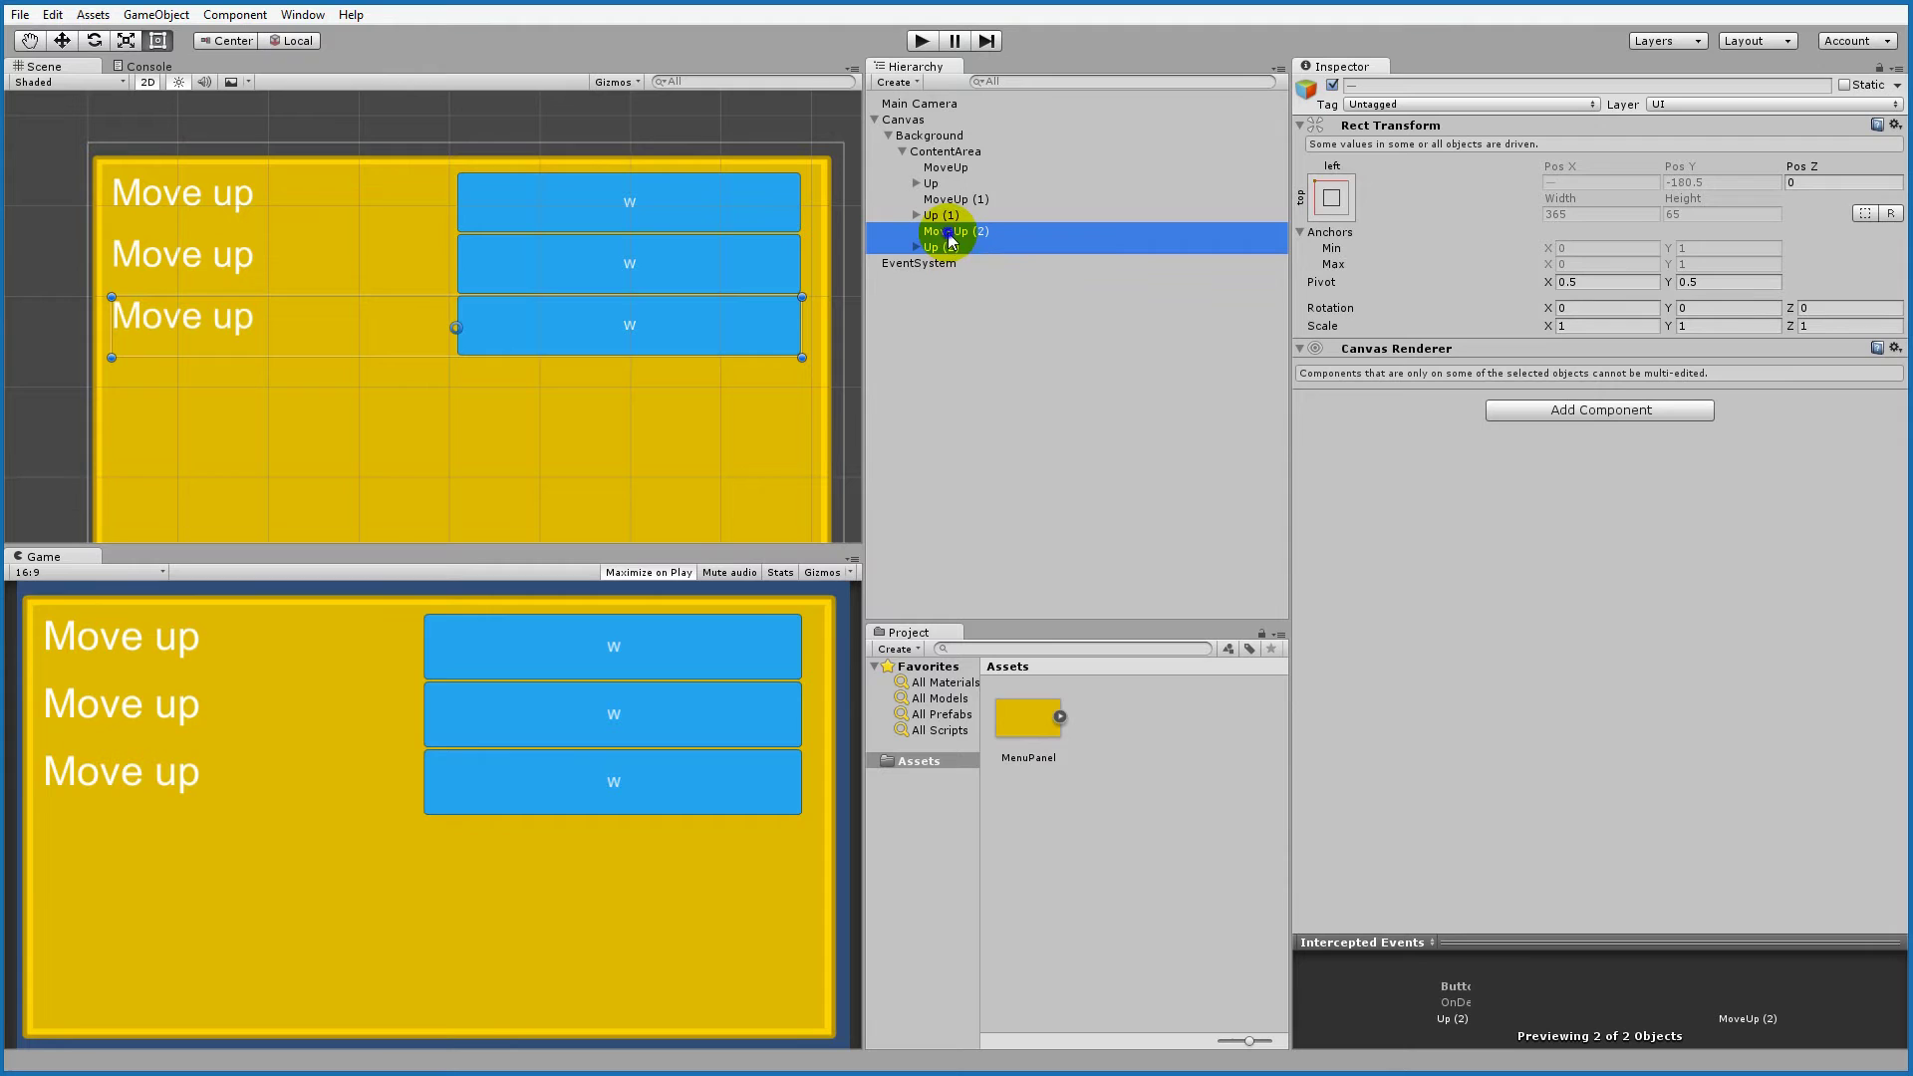
Step: Duplicate the third row's label and button as a fourth row, and move the label copy above its button in the hierarchy
{"action": "right_click", "coordinate": [948, 236]}
{"action": "left_click", "coordinate": [1016, 320]}
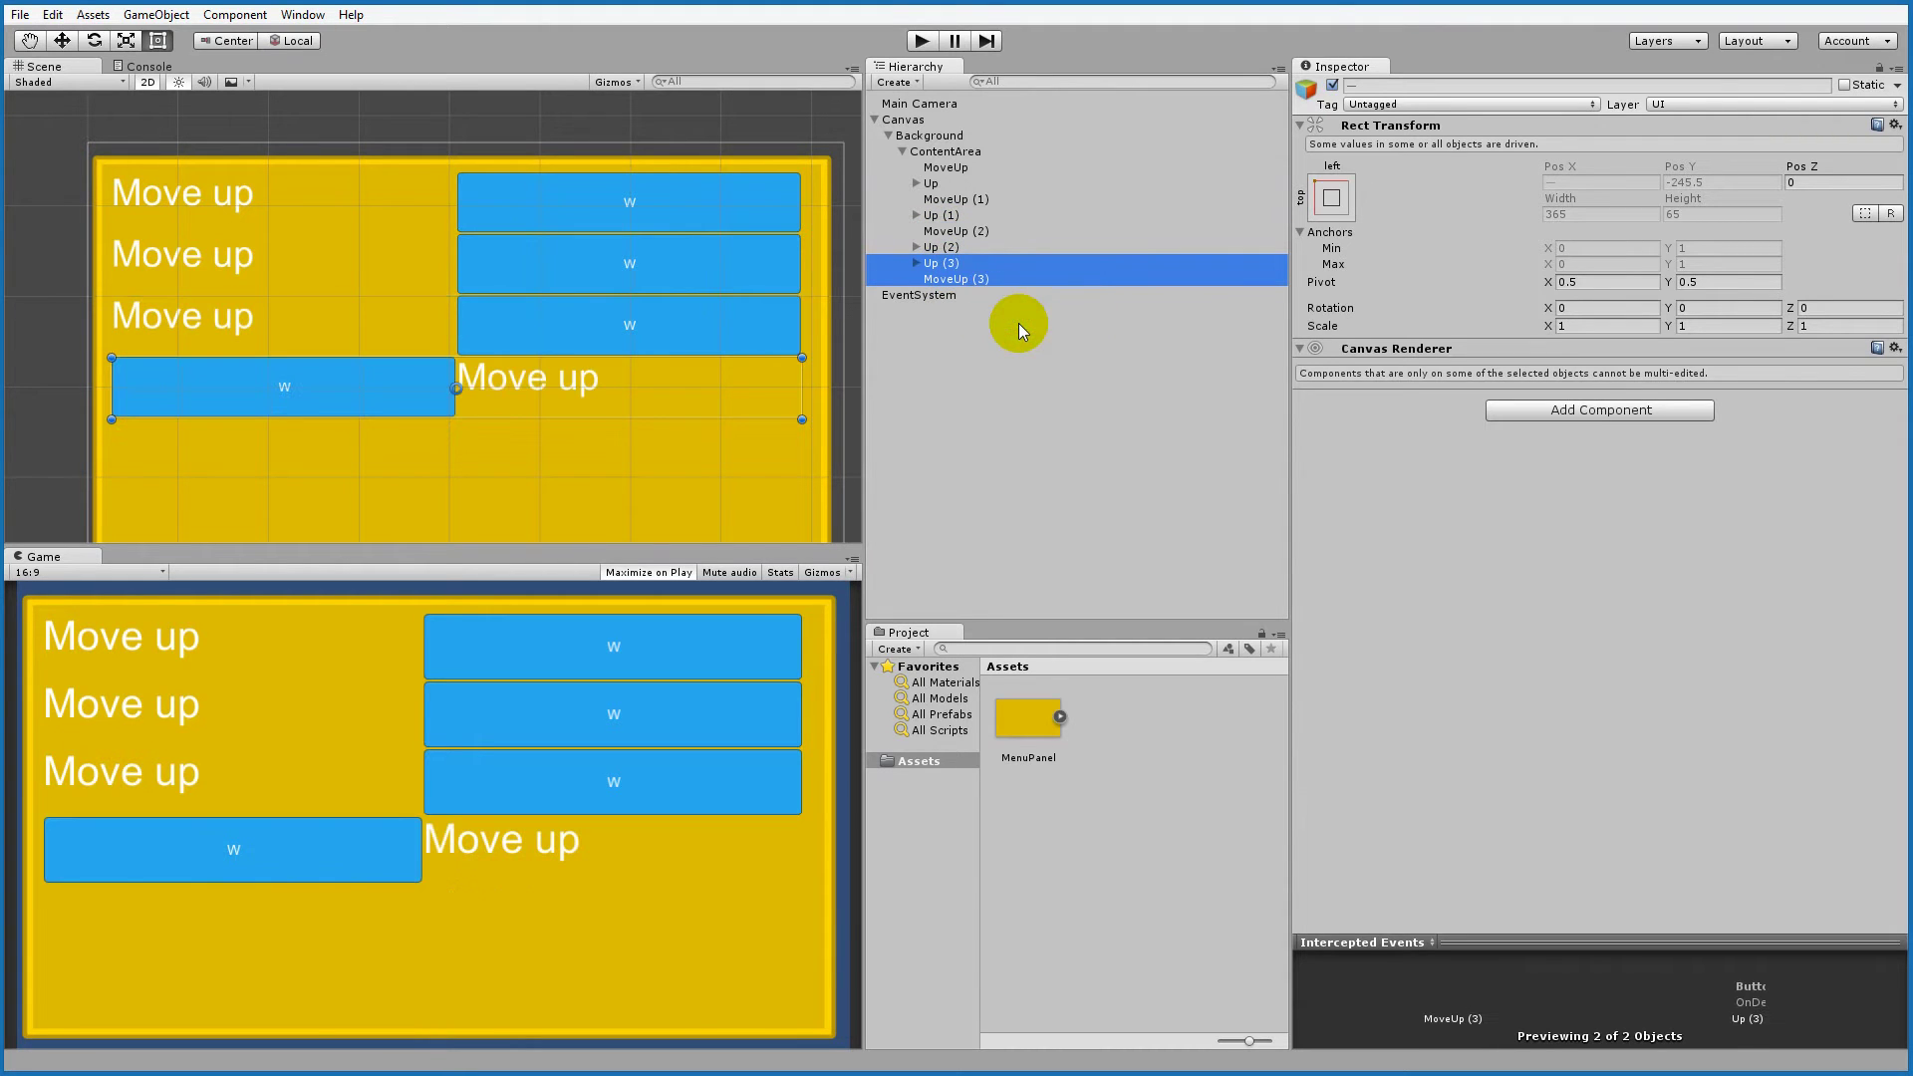
{"action": "left_click", "coordinate": [946, 276]}
{"action": "left_click_drag", "start_coordinate": [947, 276], "coordinate": [946, 255]}
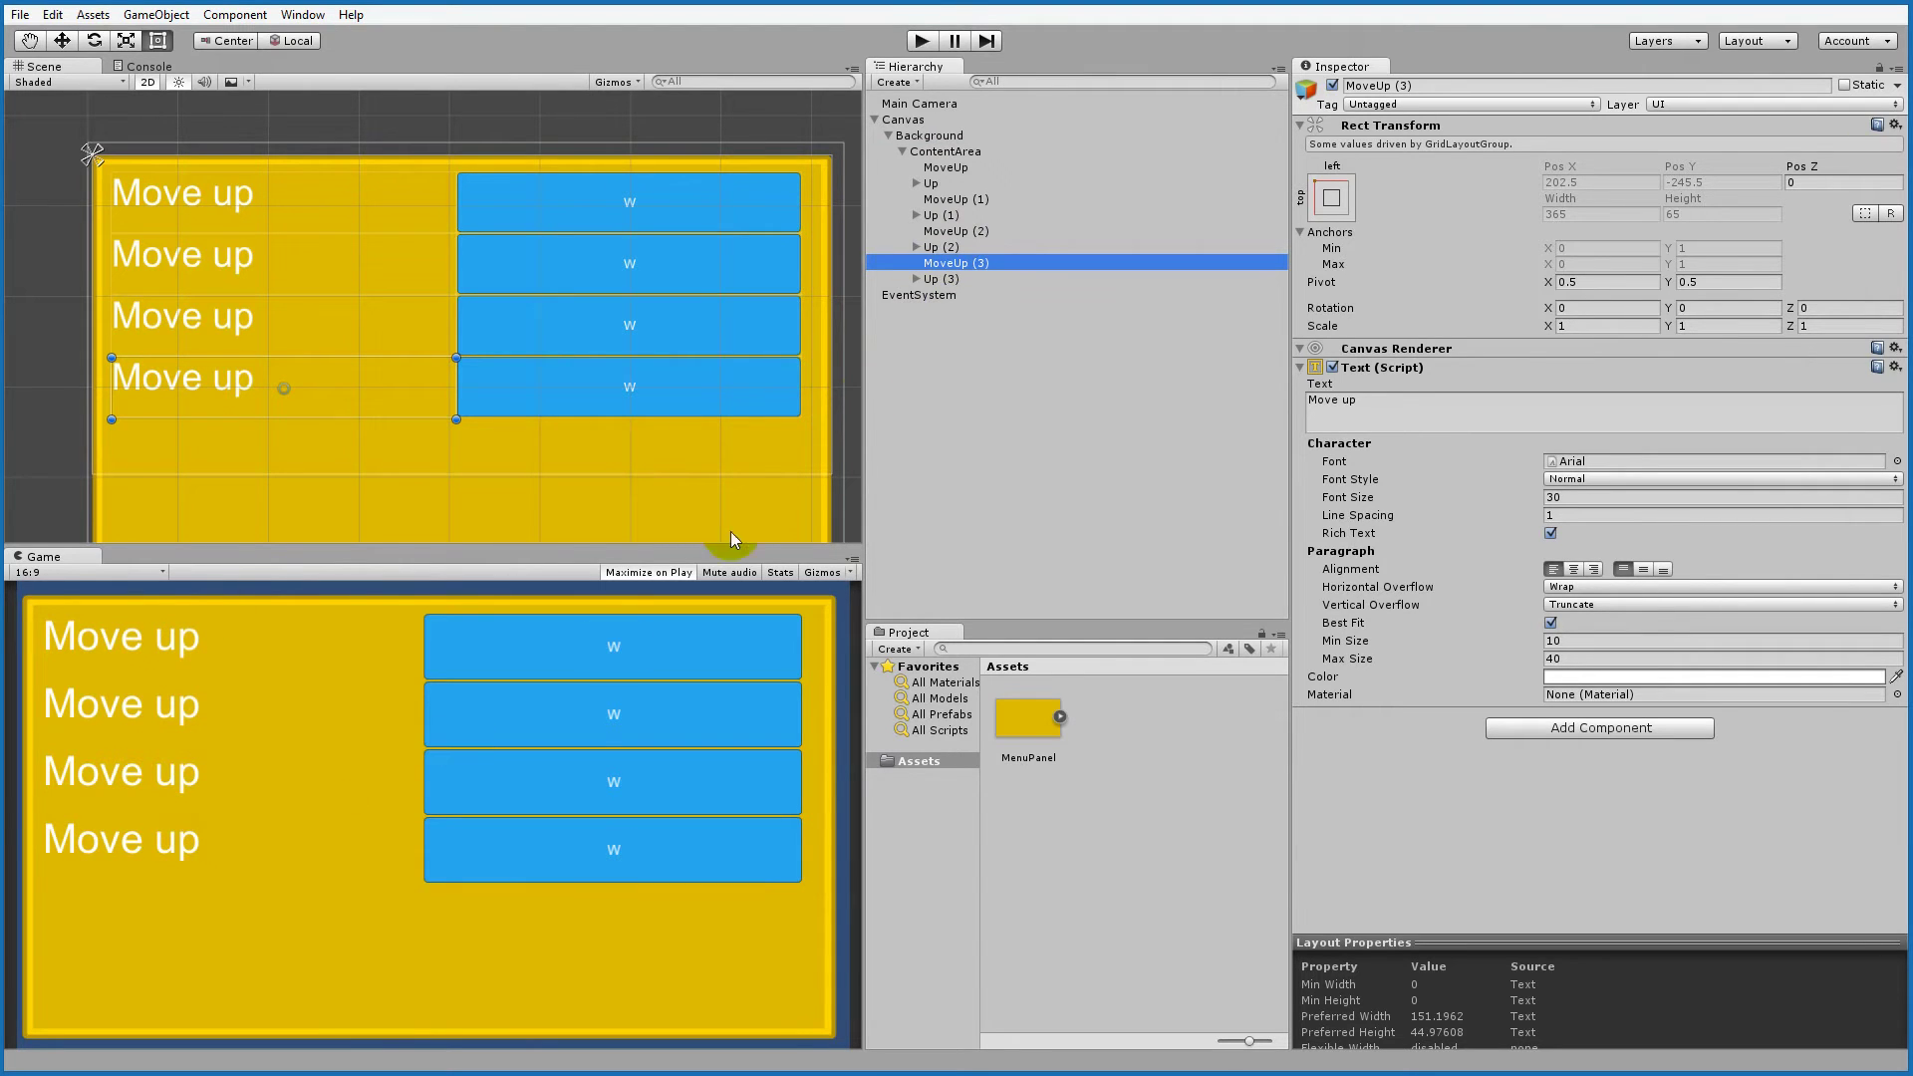
Step: Duplicate the fourth row's label and button together to make a fifth row in ContentArea
{"action": "left_click", "coordinate": [942, 279], "text": "ctrl"}
{"action": "right_click", "coordinate": [952, 265]}
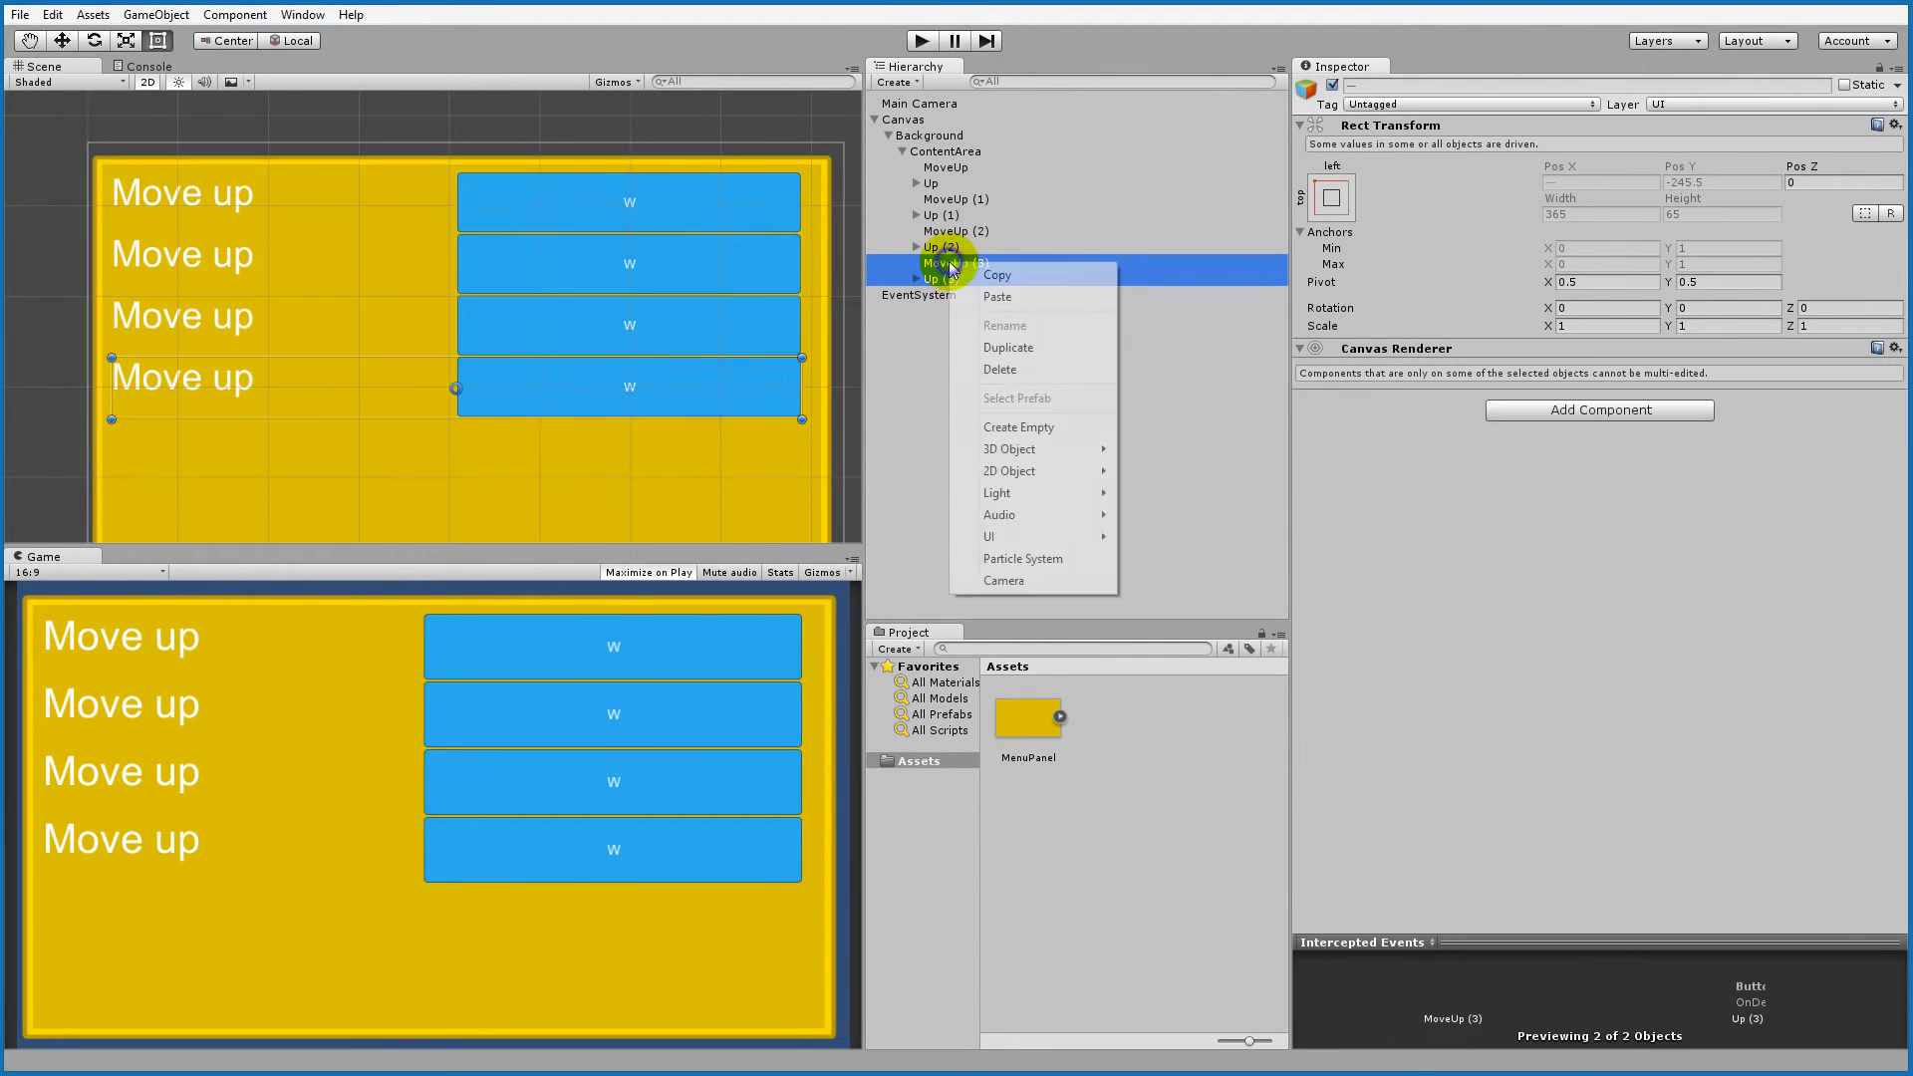
{"action": "left_click", "coordinate": [1056, 351]}
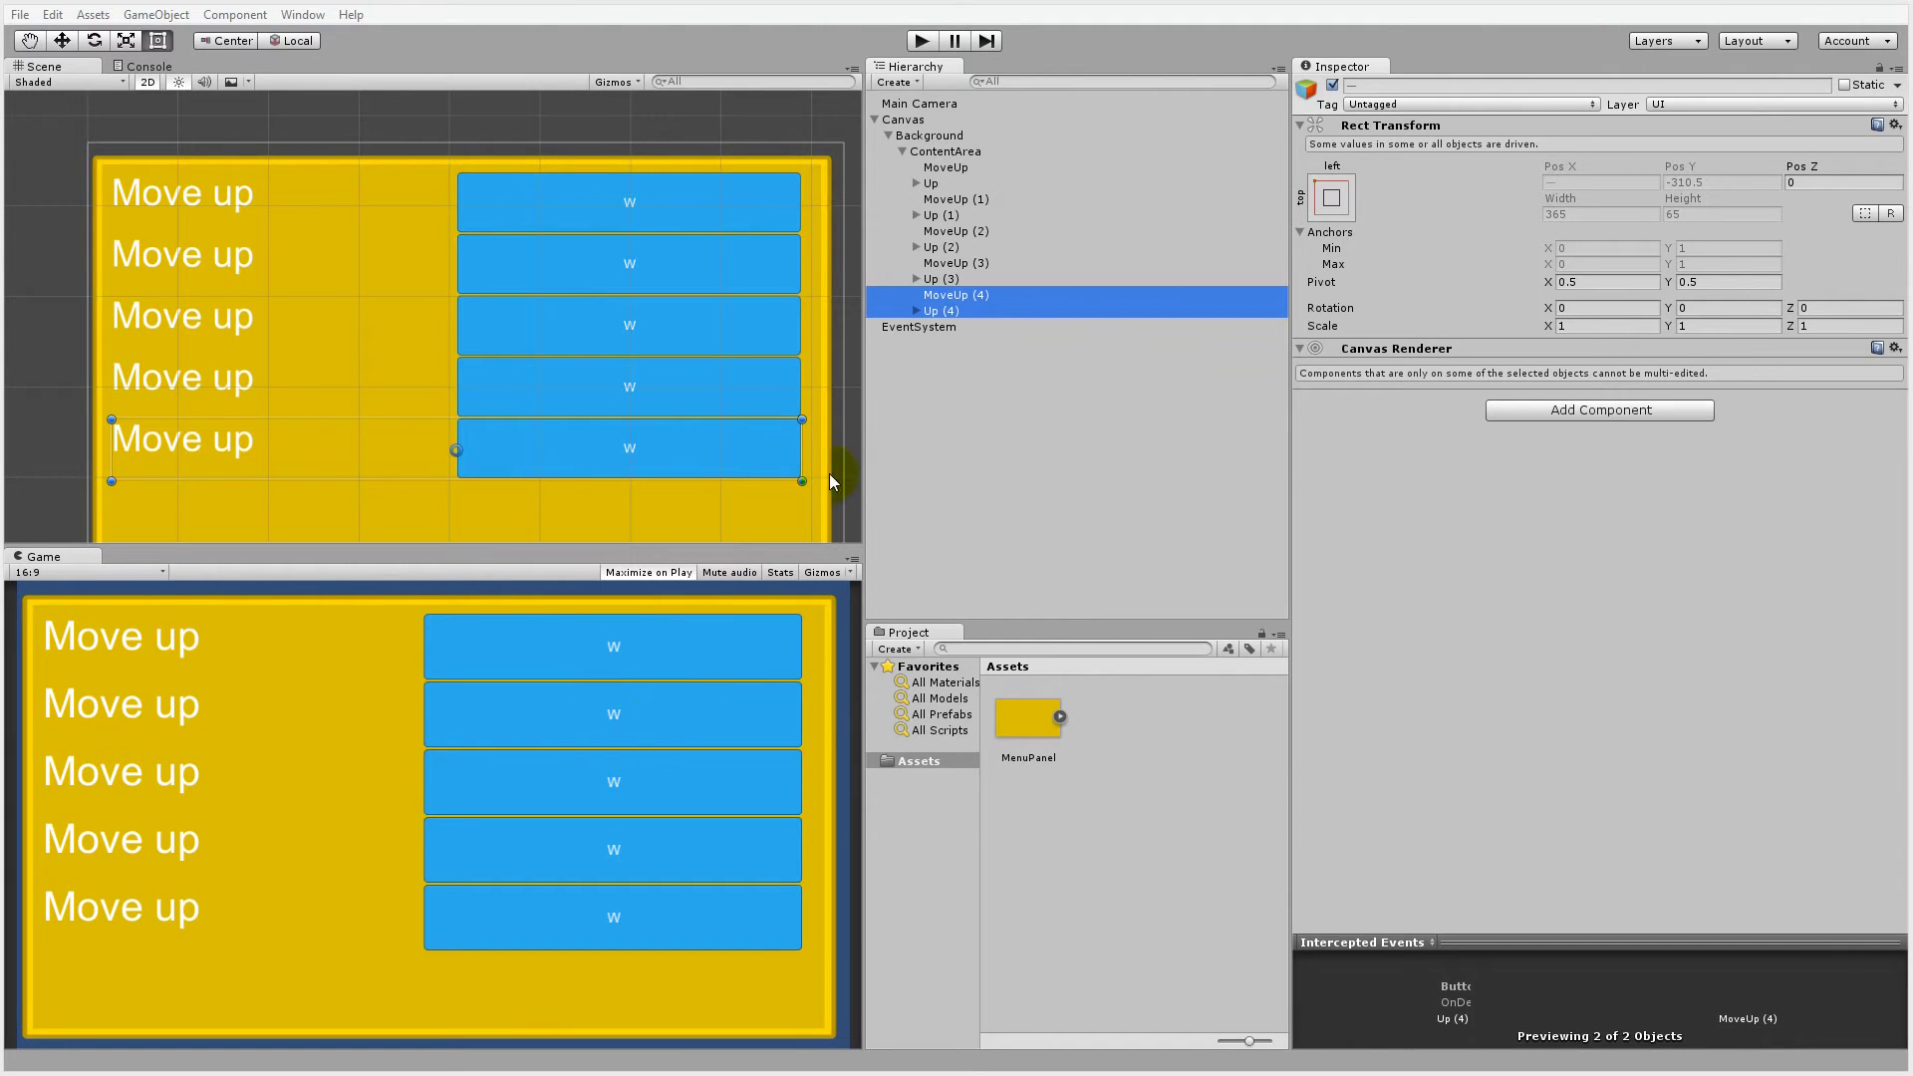
Step: Try vertical spacings of 5 and 7 in ContentArea's Grid Layout Group, and keep 5
{"action": "left_click", "coordinate": [947, 153]}
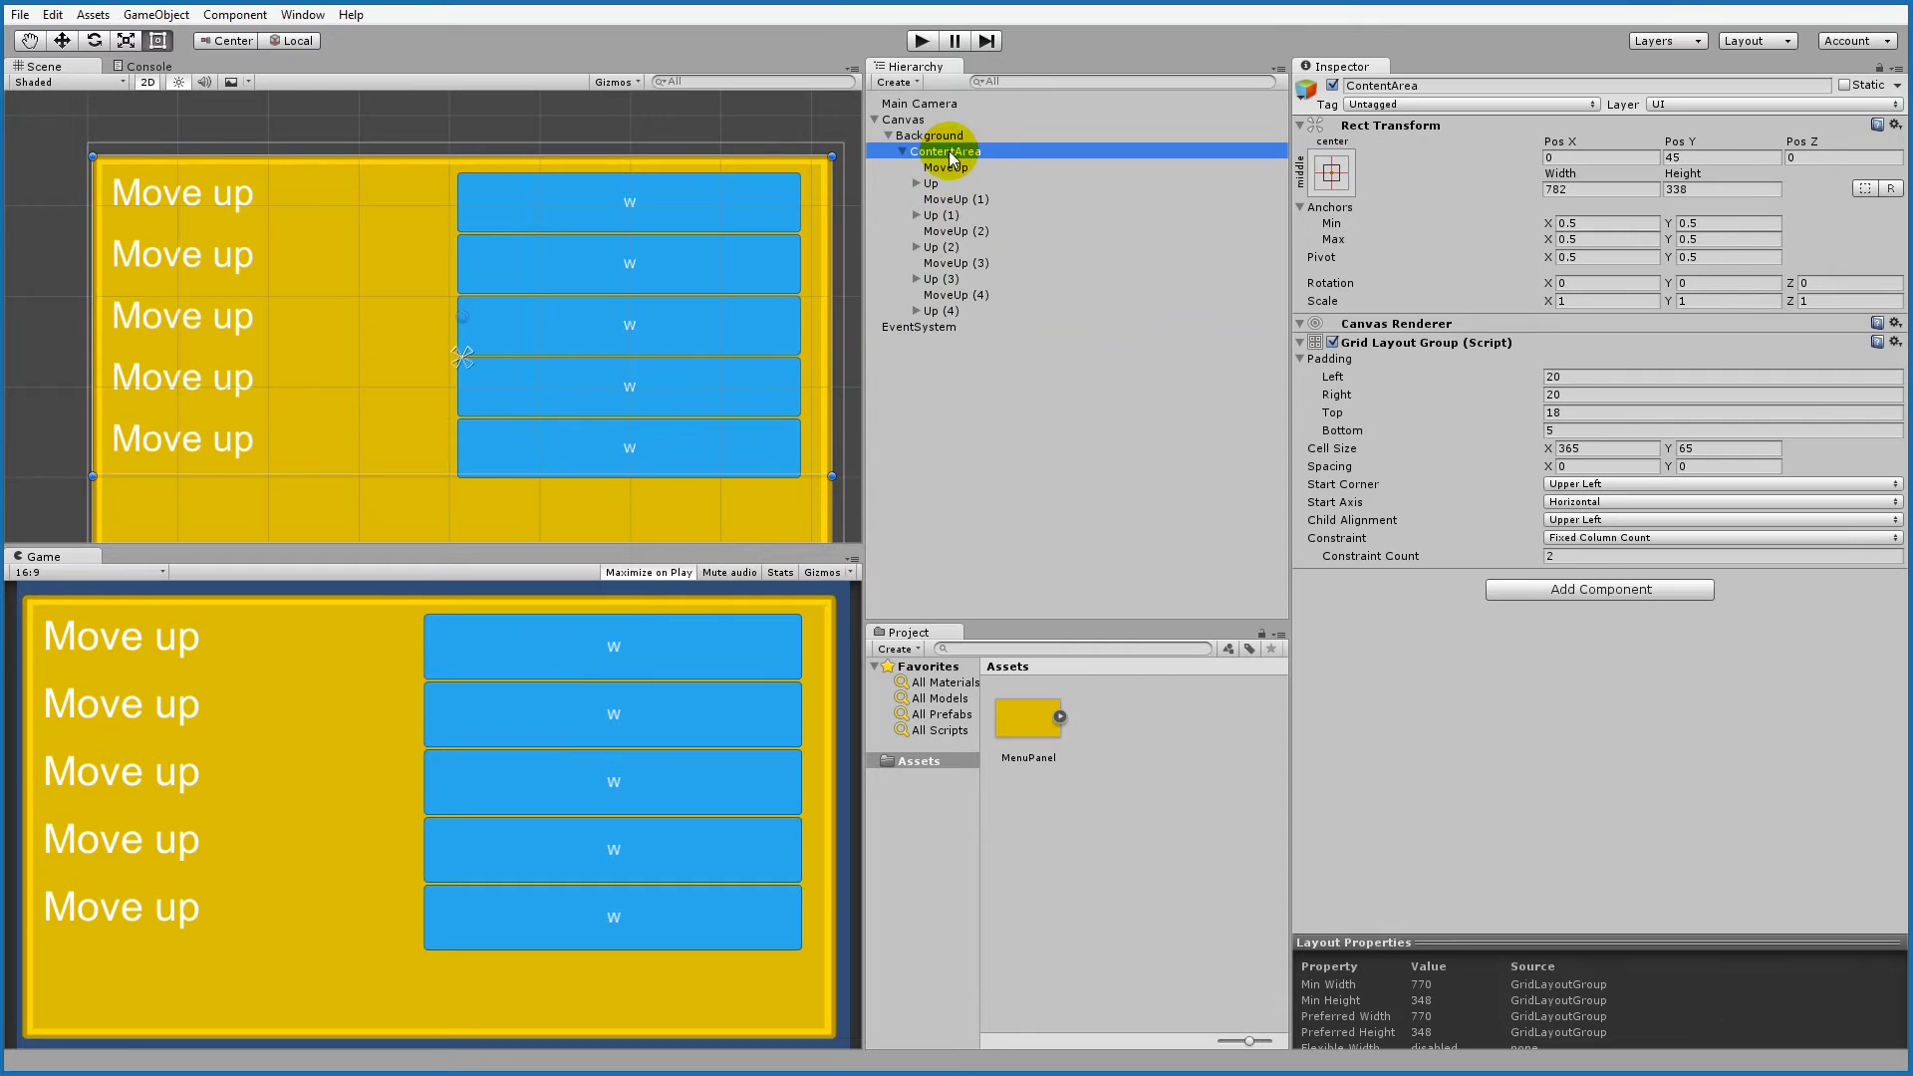
{"action": "left_click", "coordinate": [1723, 466]}
{"action": "type", "text": "5"}
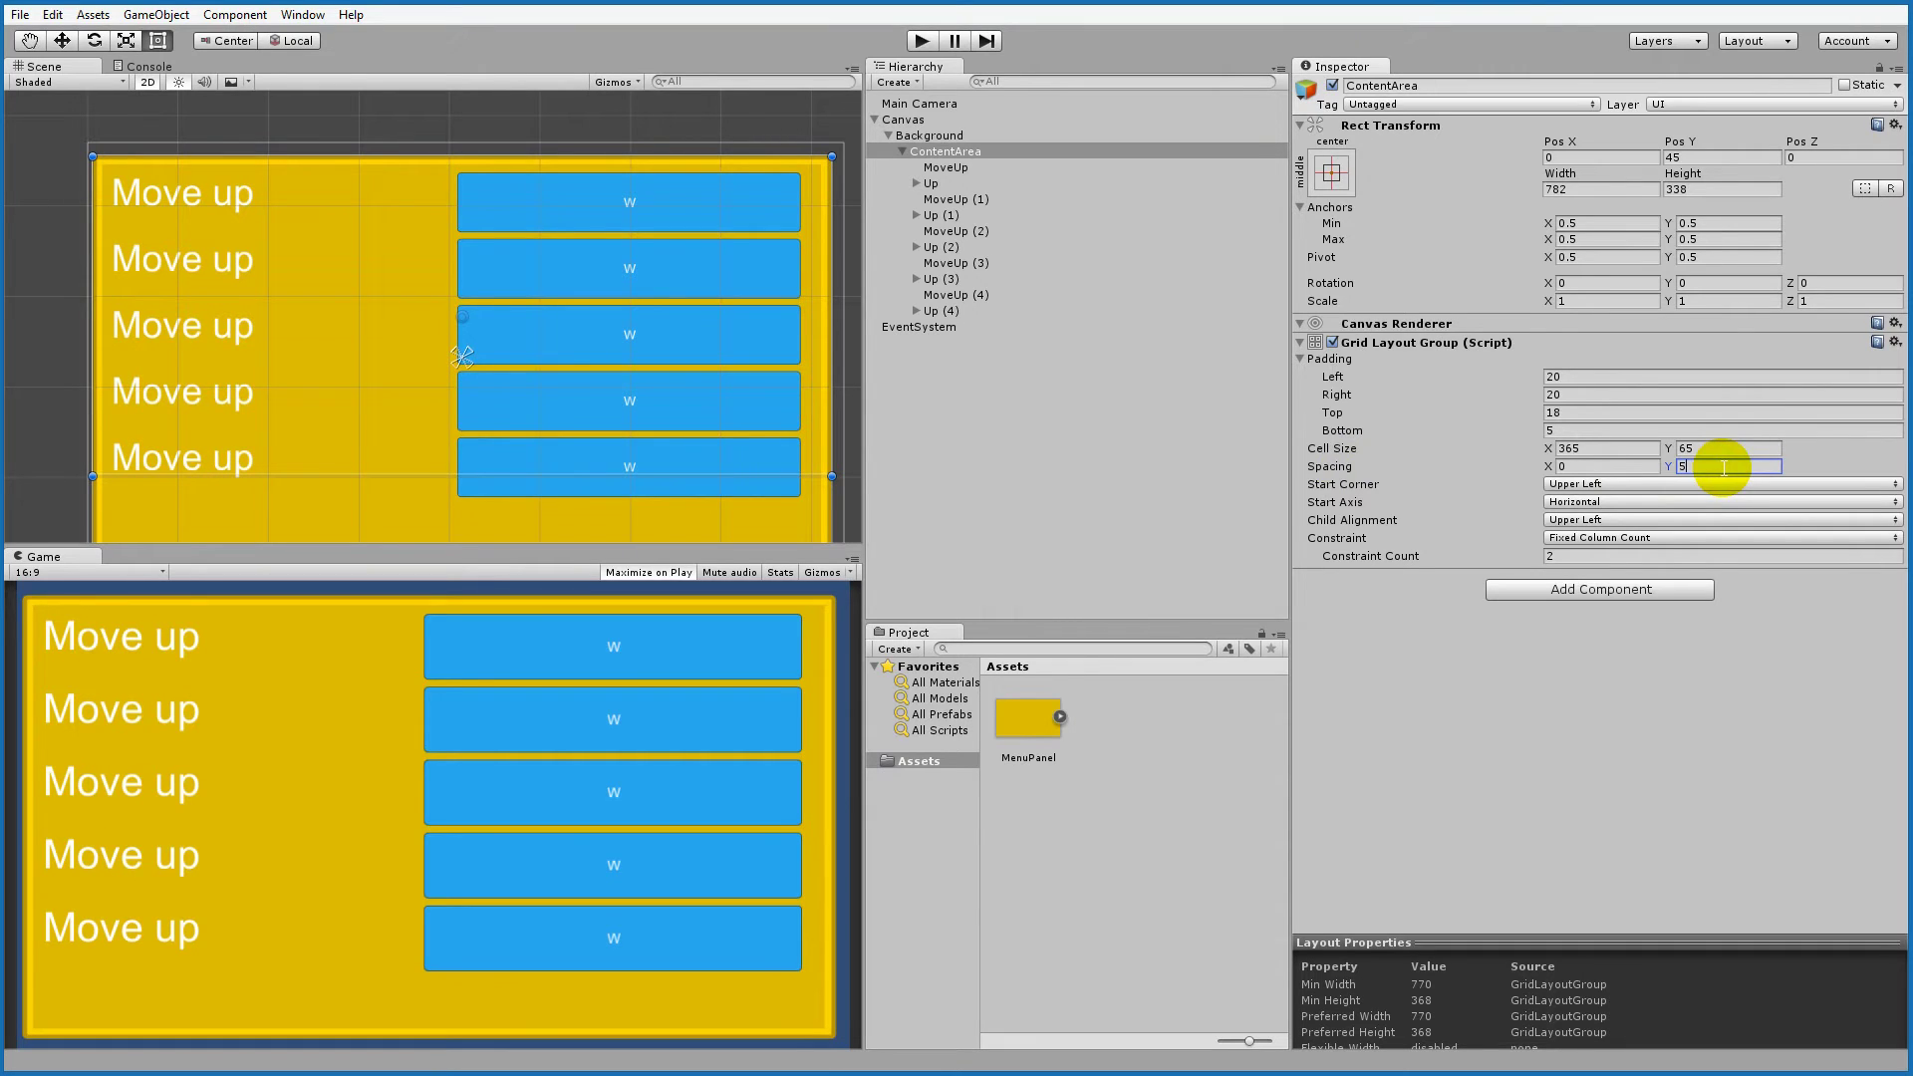
{"action": "double_click", "coordinate": [1723, 466]}
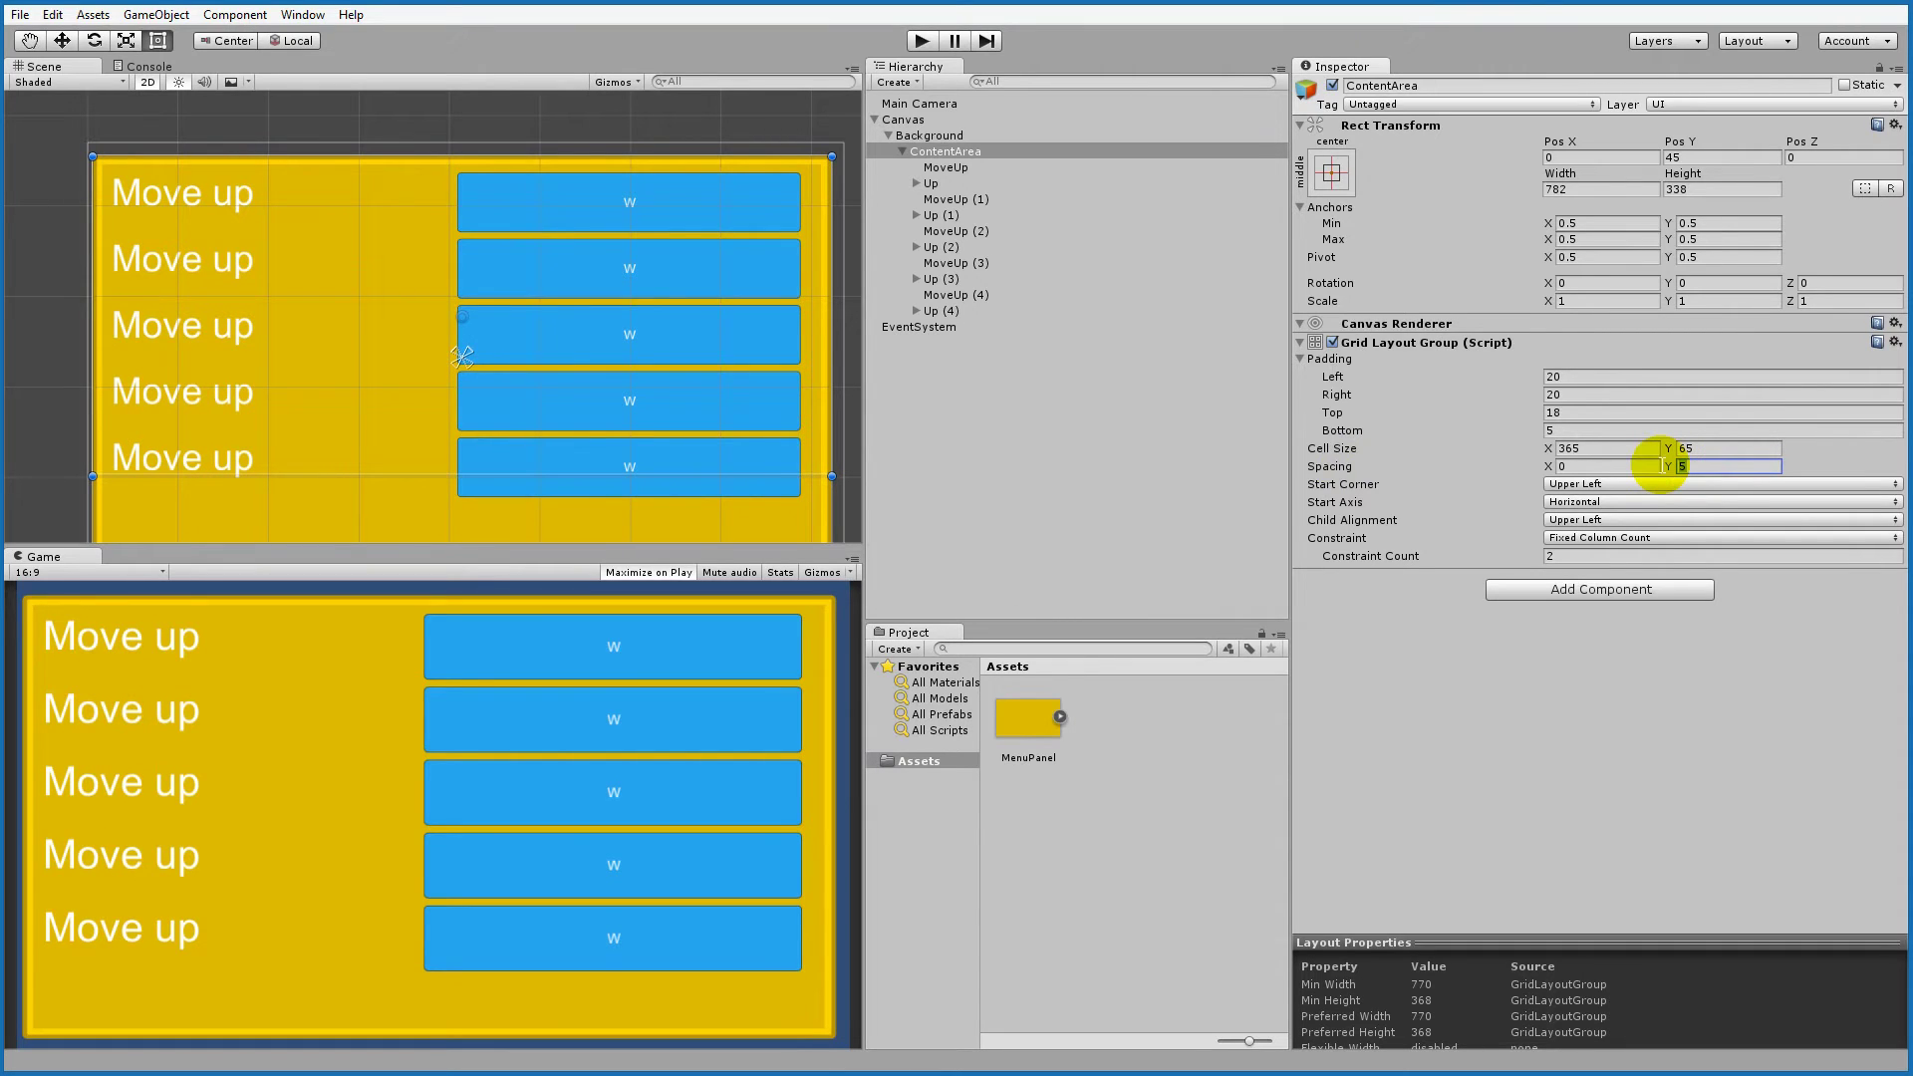
{"action": "type", "text": "7"}
{"action": "double_click", "coordinate": [1793, 467]}
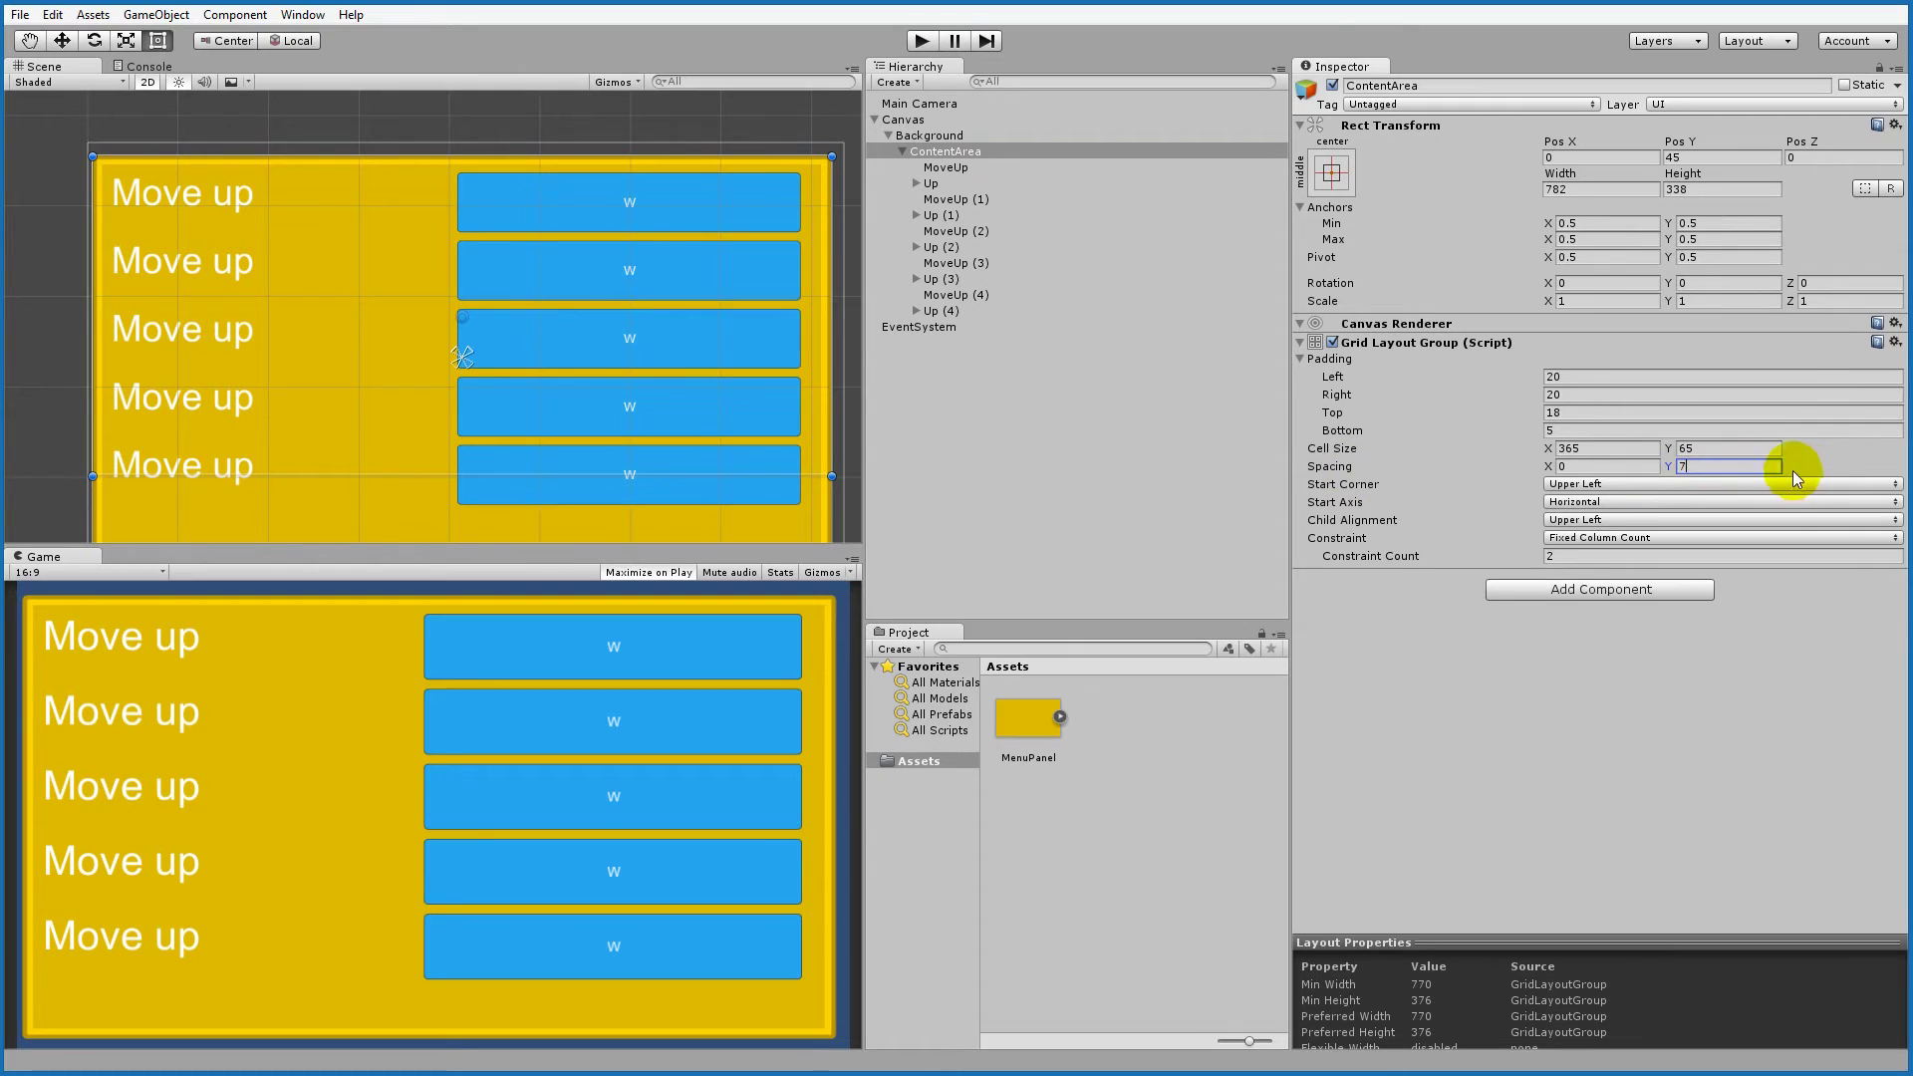
{"action": "type", "text": "5"}
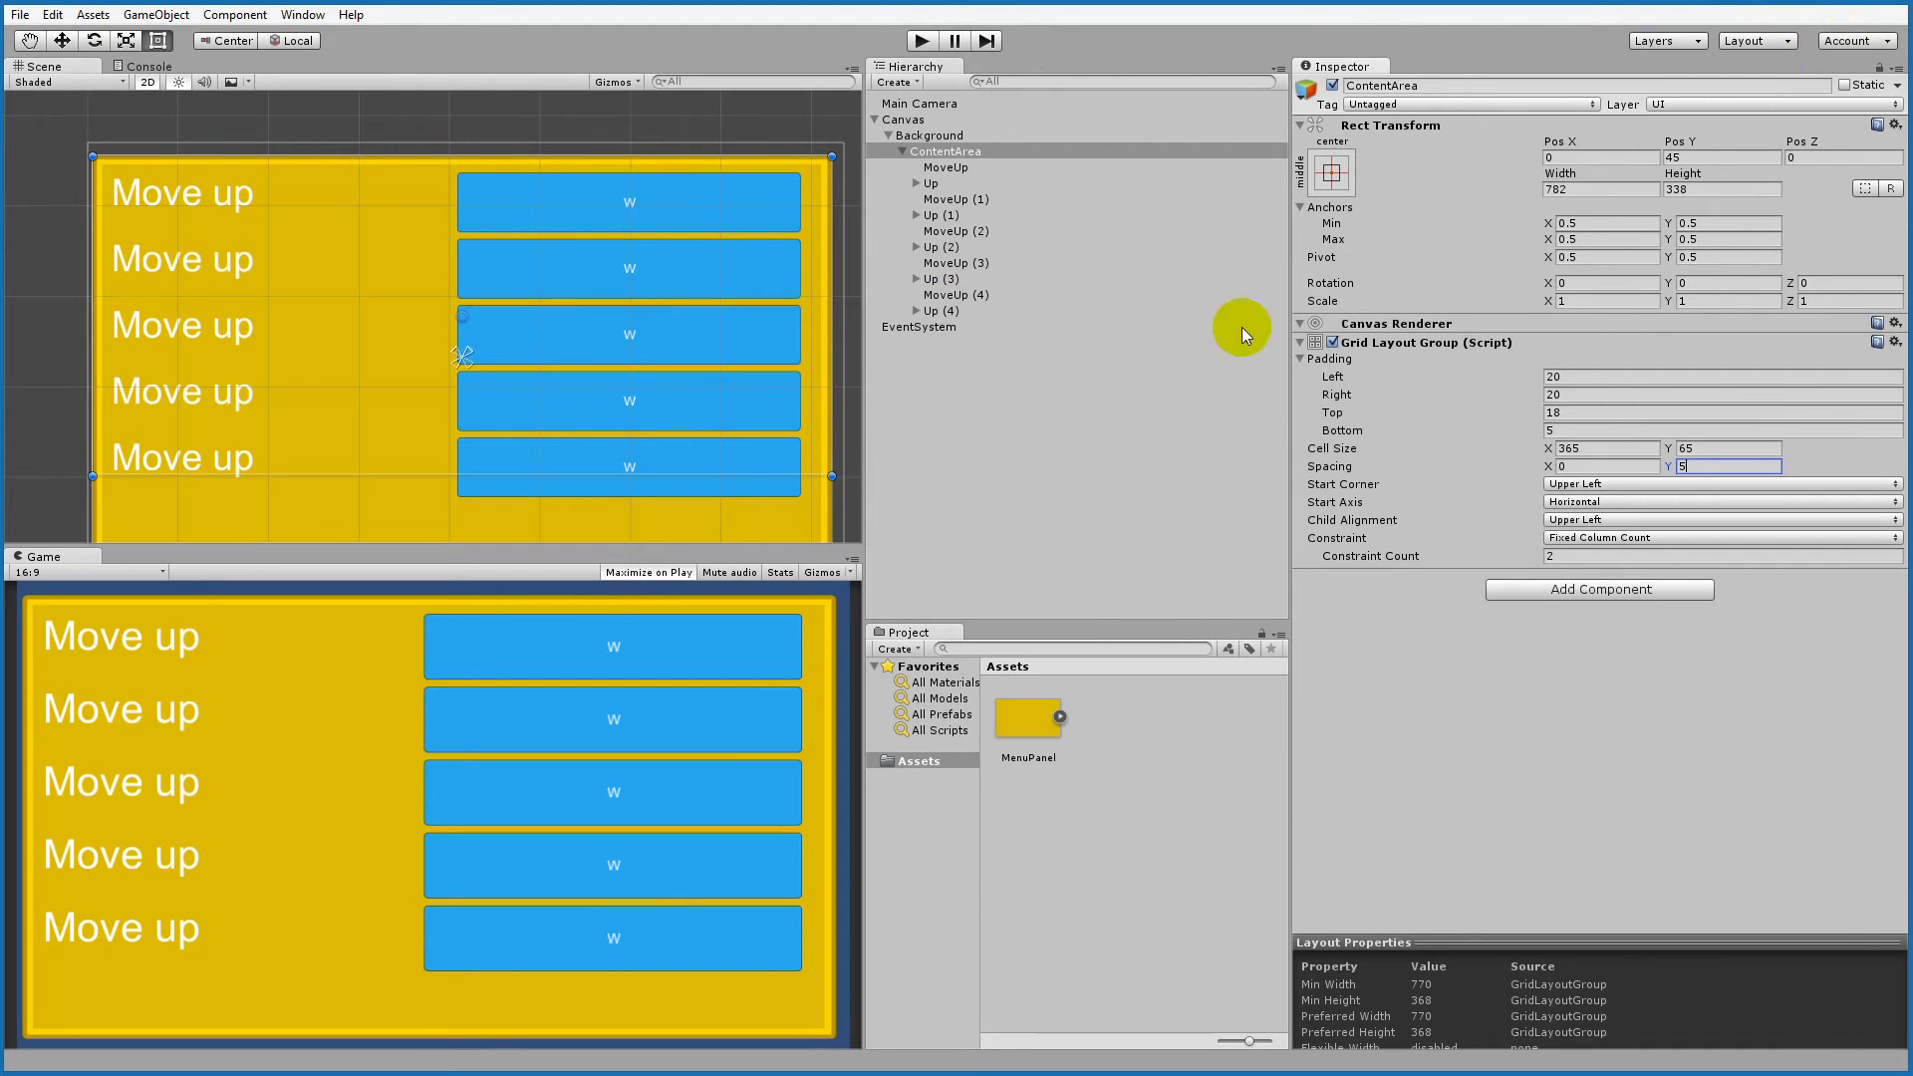
{"action": "left_click", "coordinate": [907, 397]}
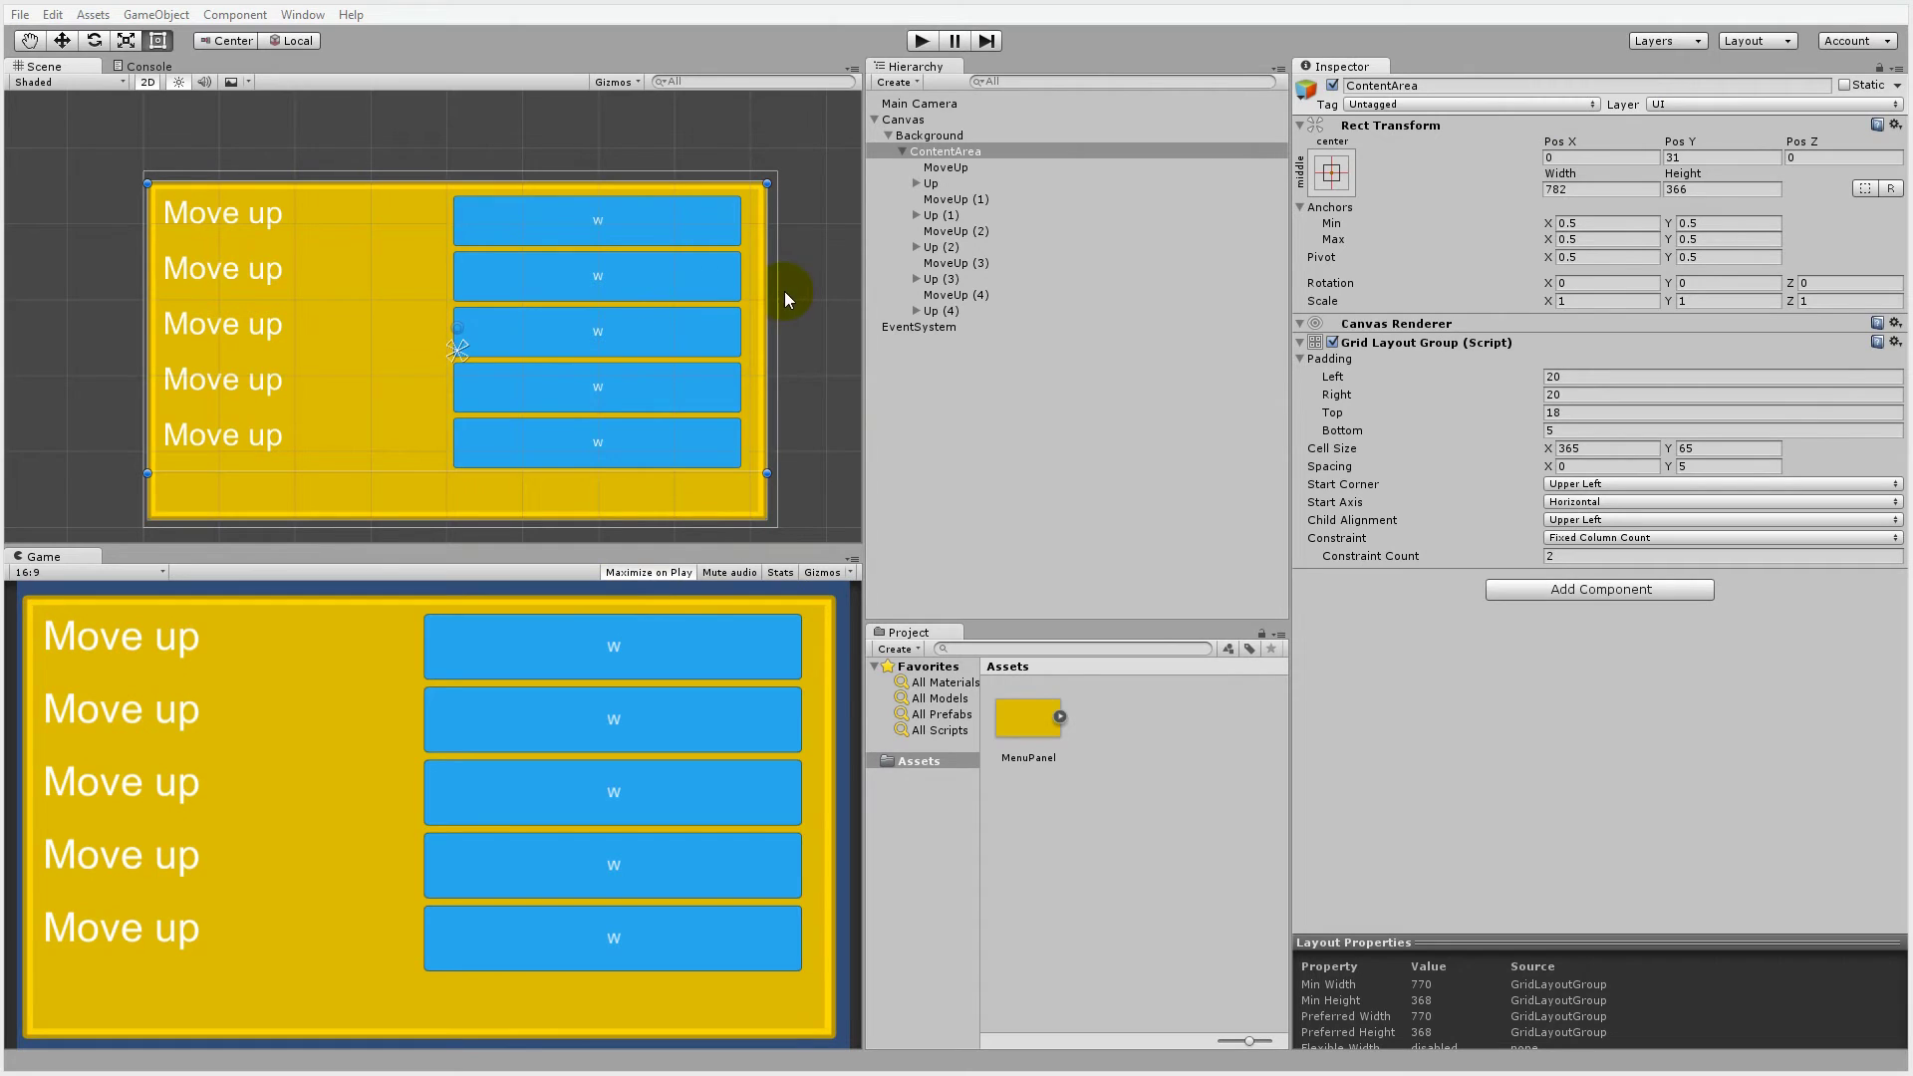
Step: Add a UI button as a child of Background and move it below the key rows, at about X -21, Y -177
{"action": "left_click", "coordinate": [903, 152]}
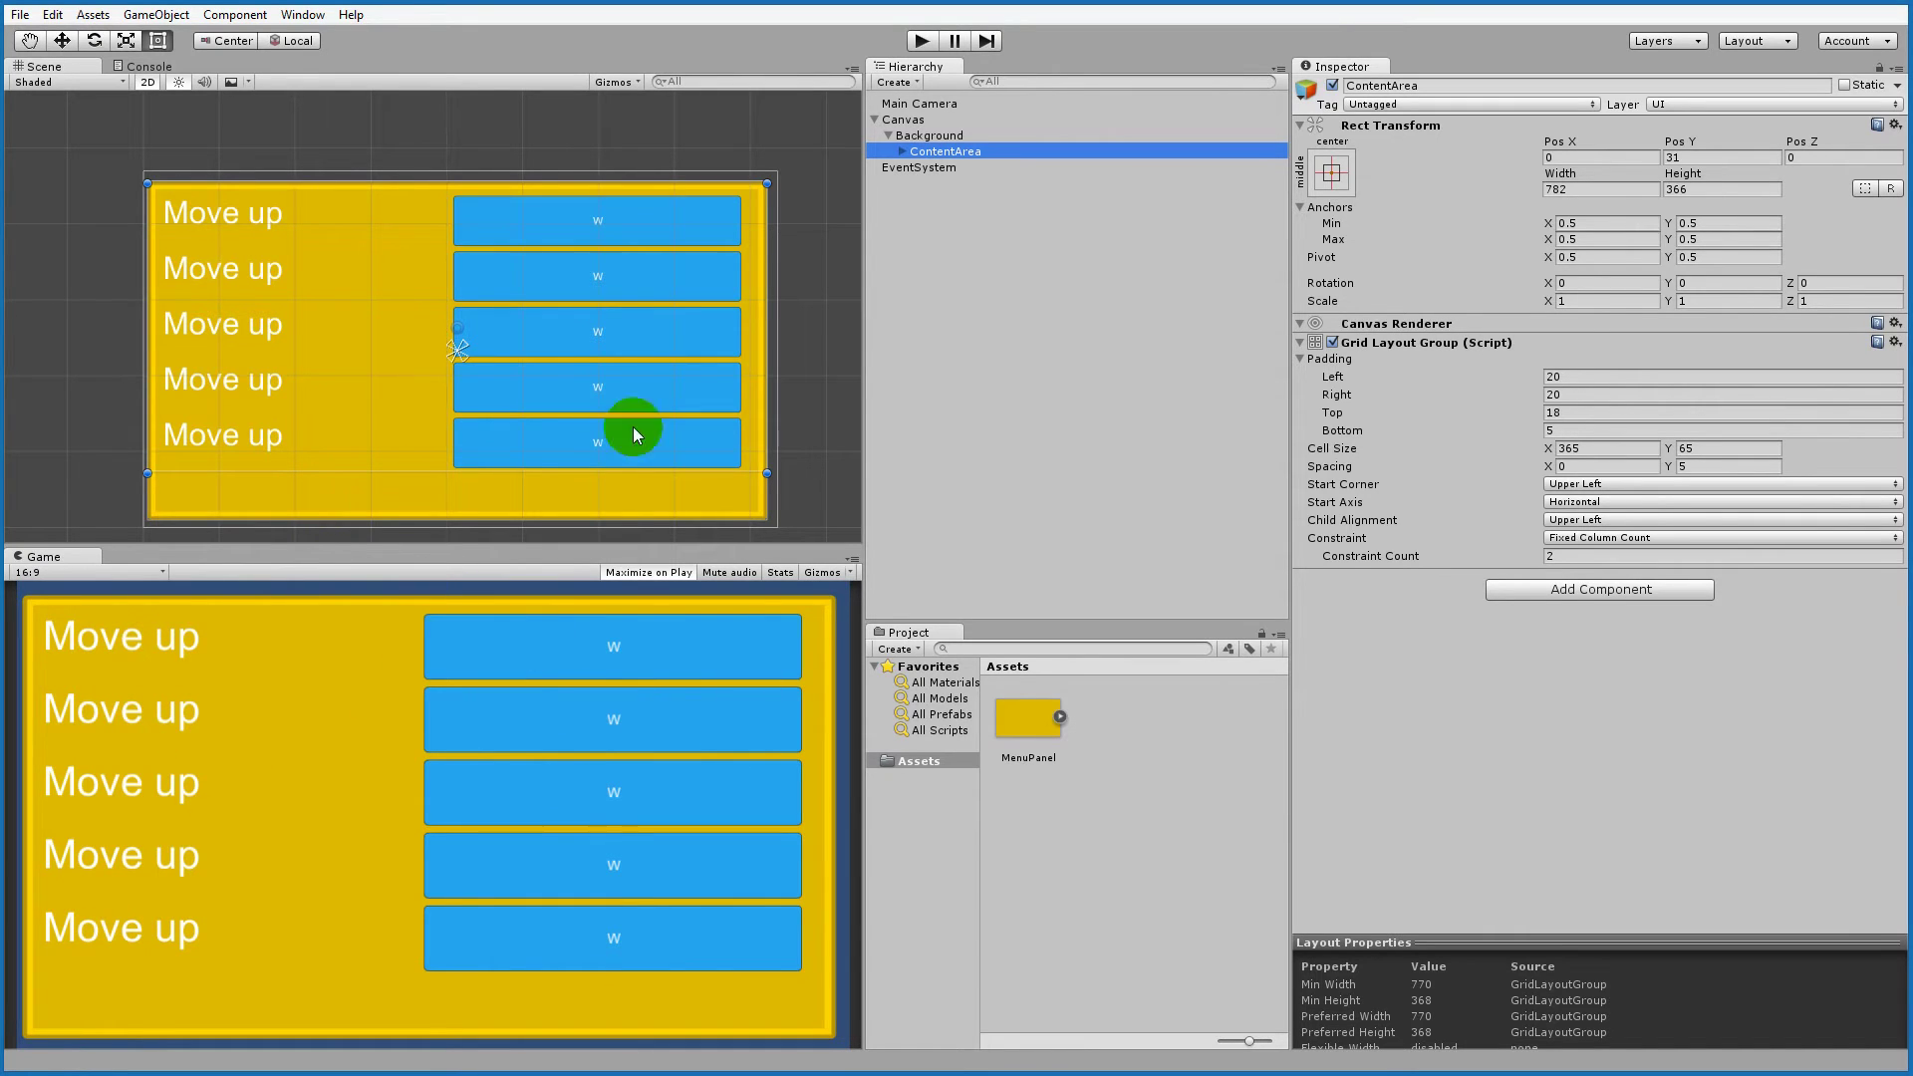
{"action": "left_click", "coordinate": [927, 139]}
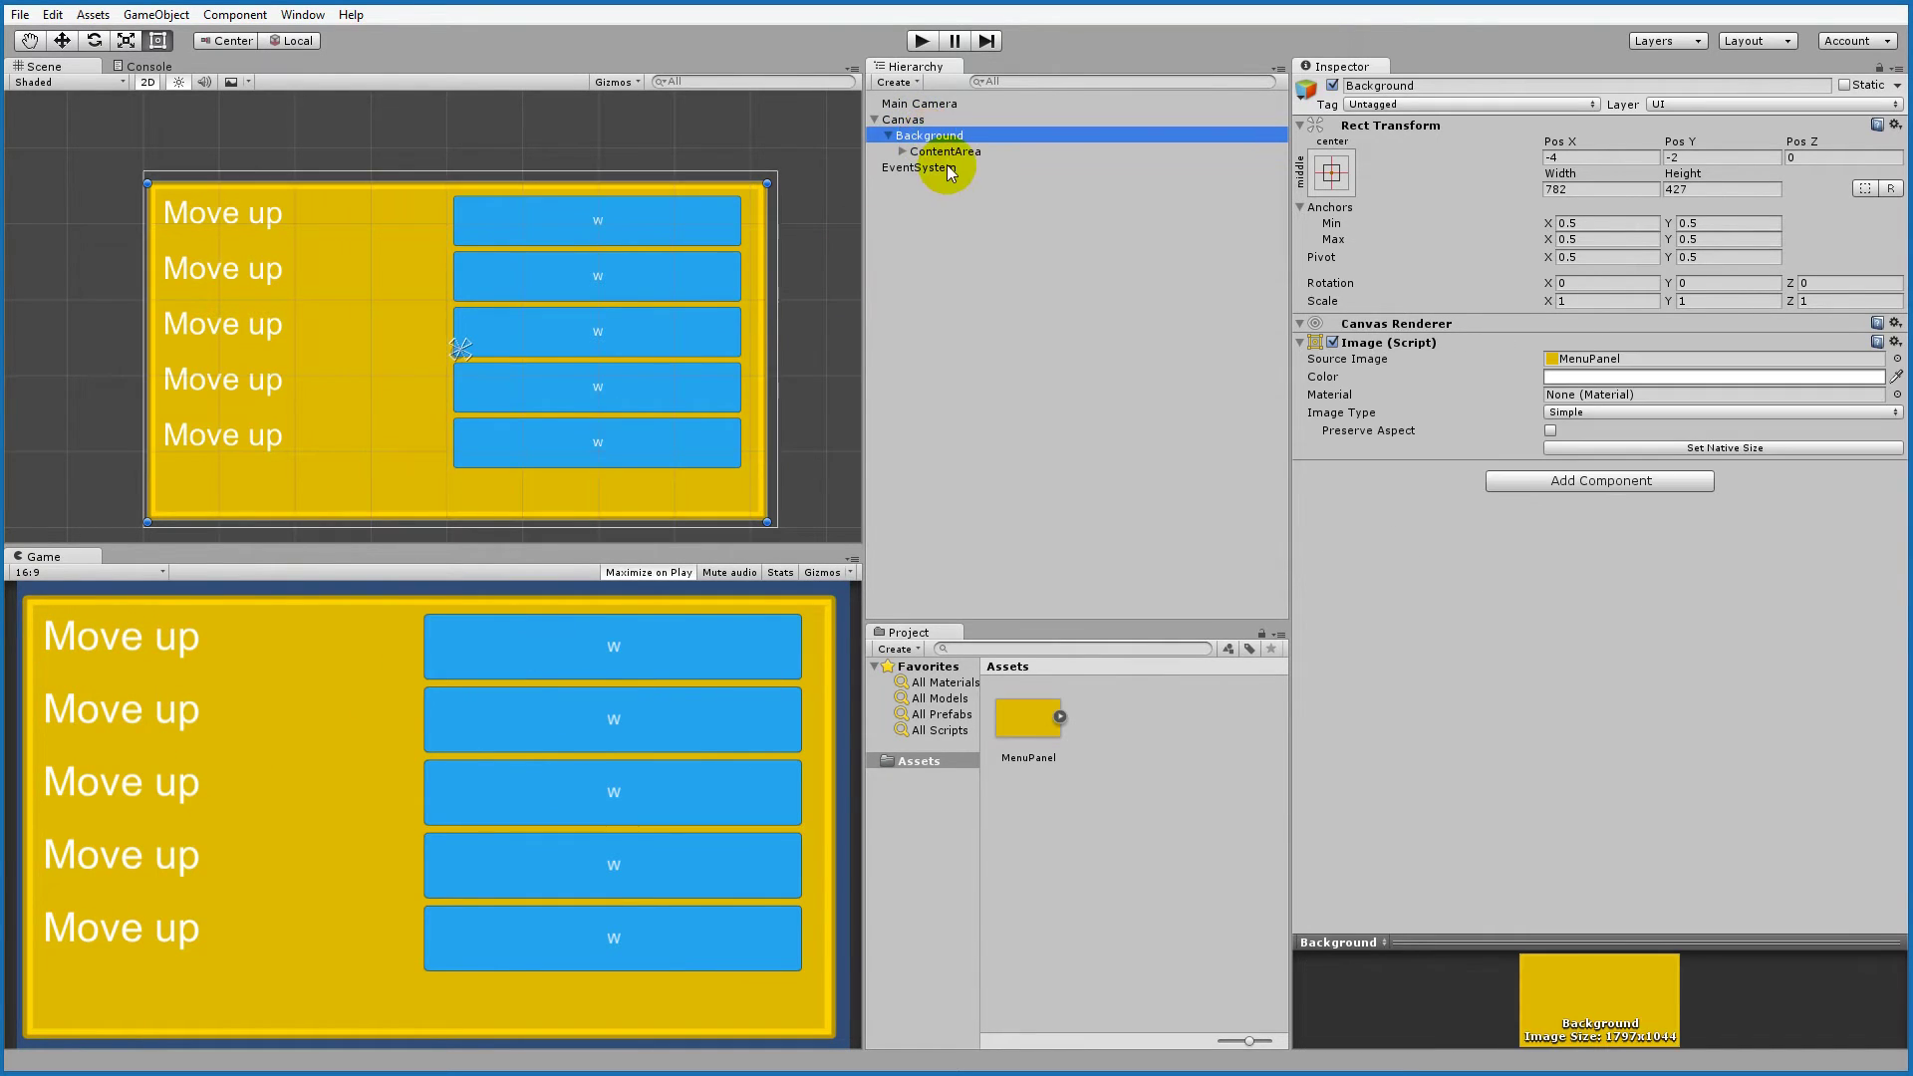
{"action": "right_click", "coordinate": [927, 139]}
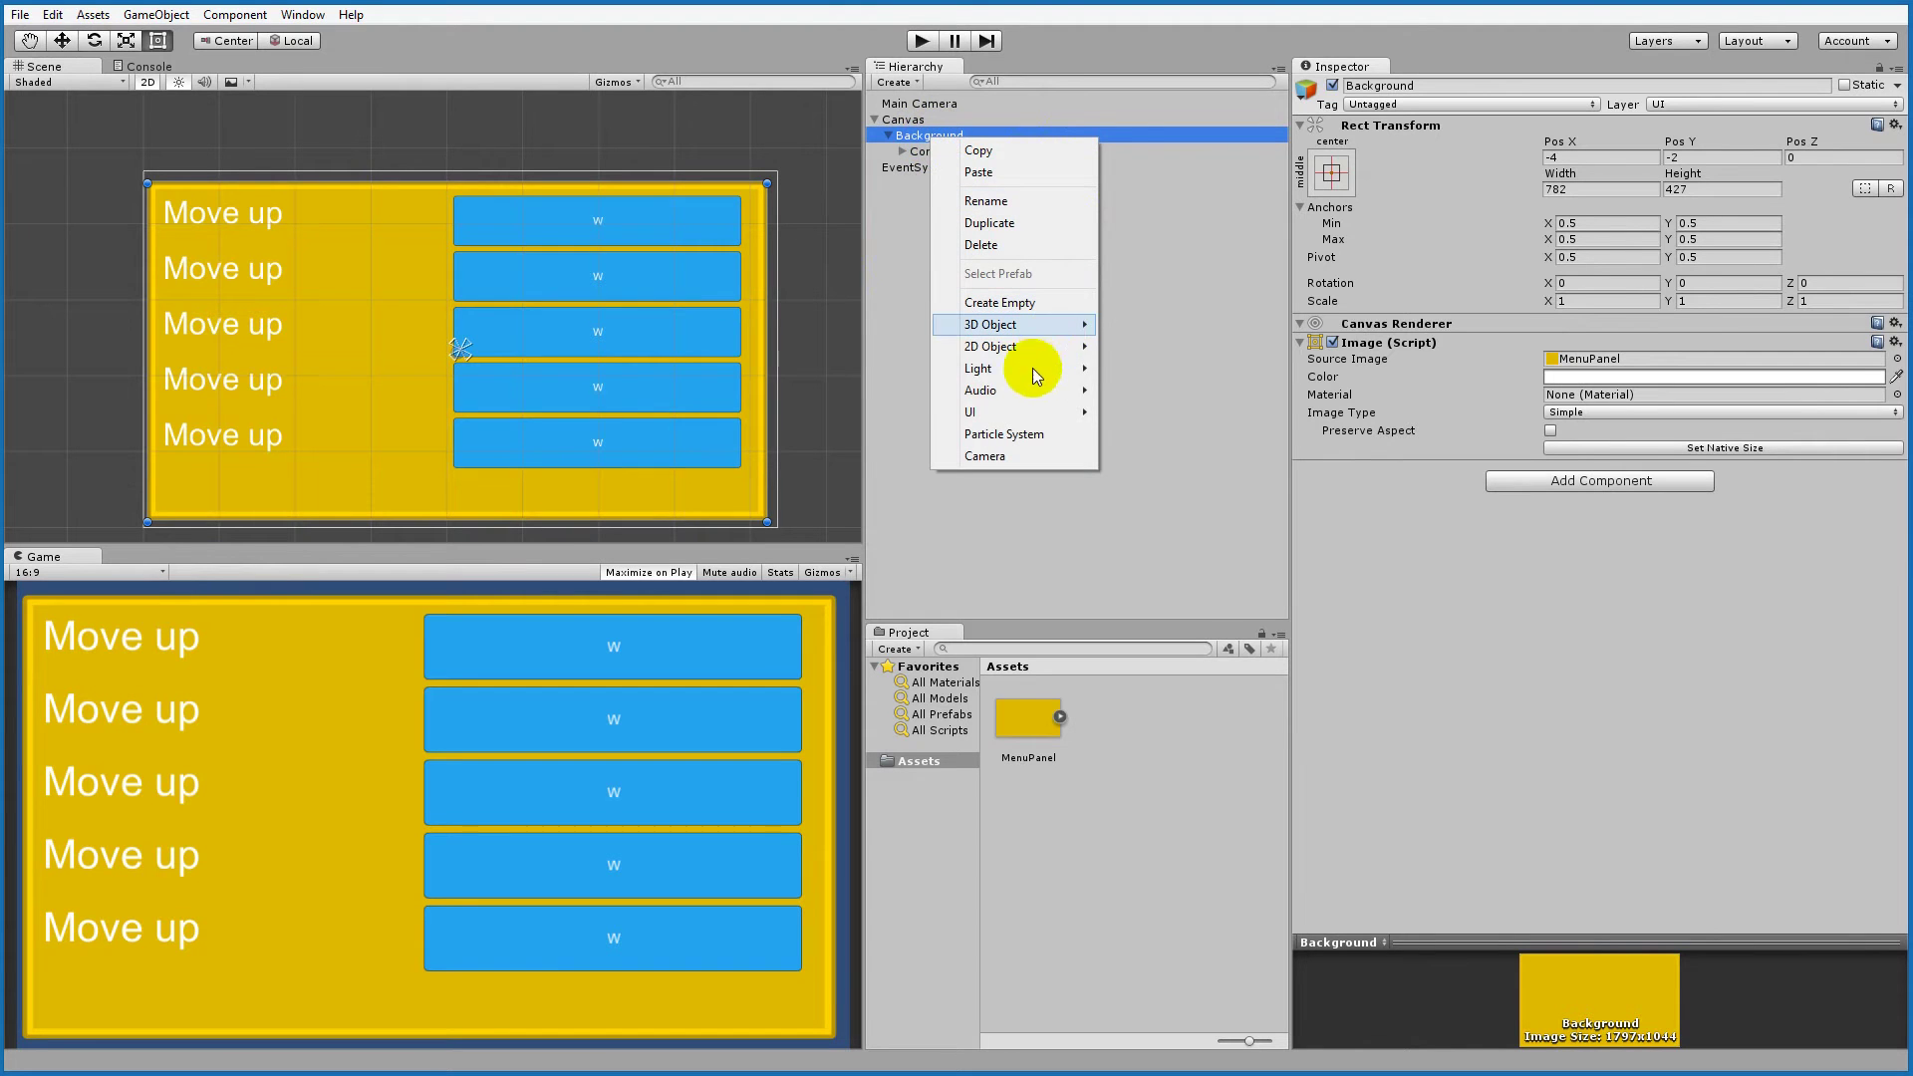
{"action": "mouse_move", "coordinate": [1086, 410]}
{"action": "left_click", "coordinate": [1181, 435]}
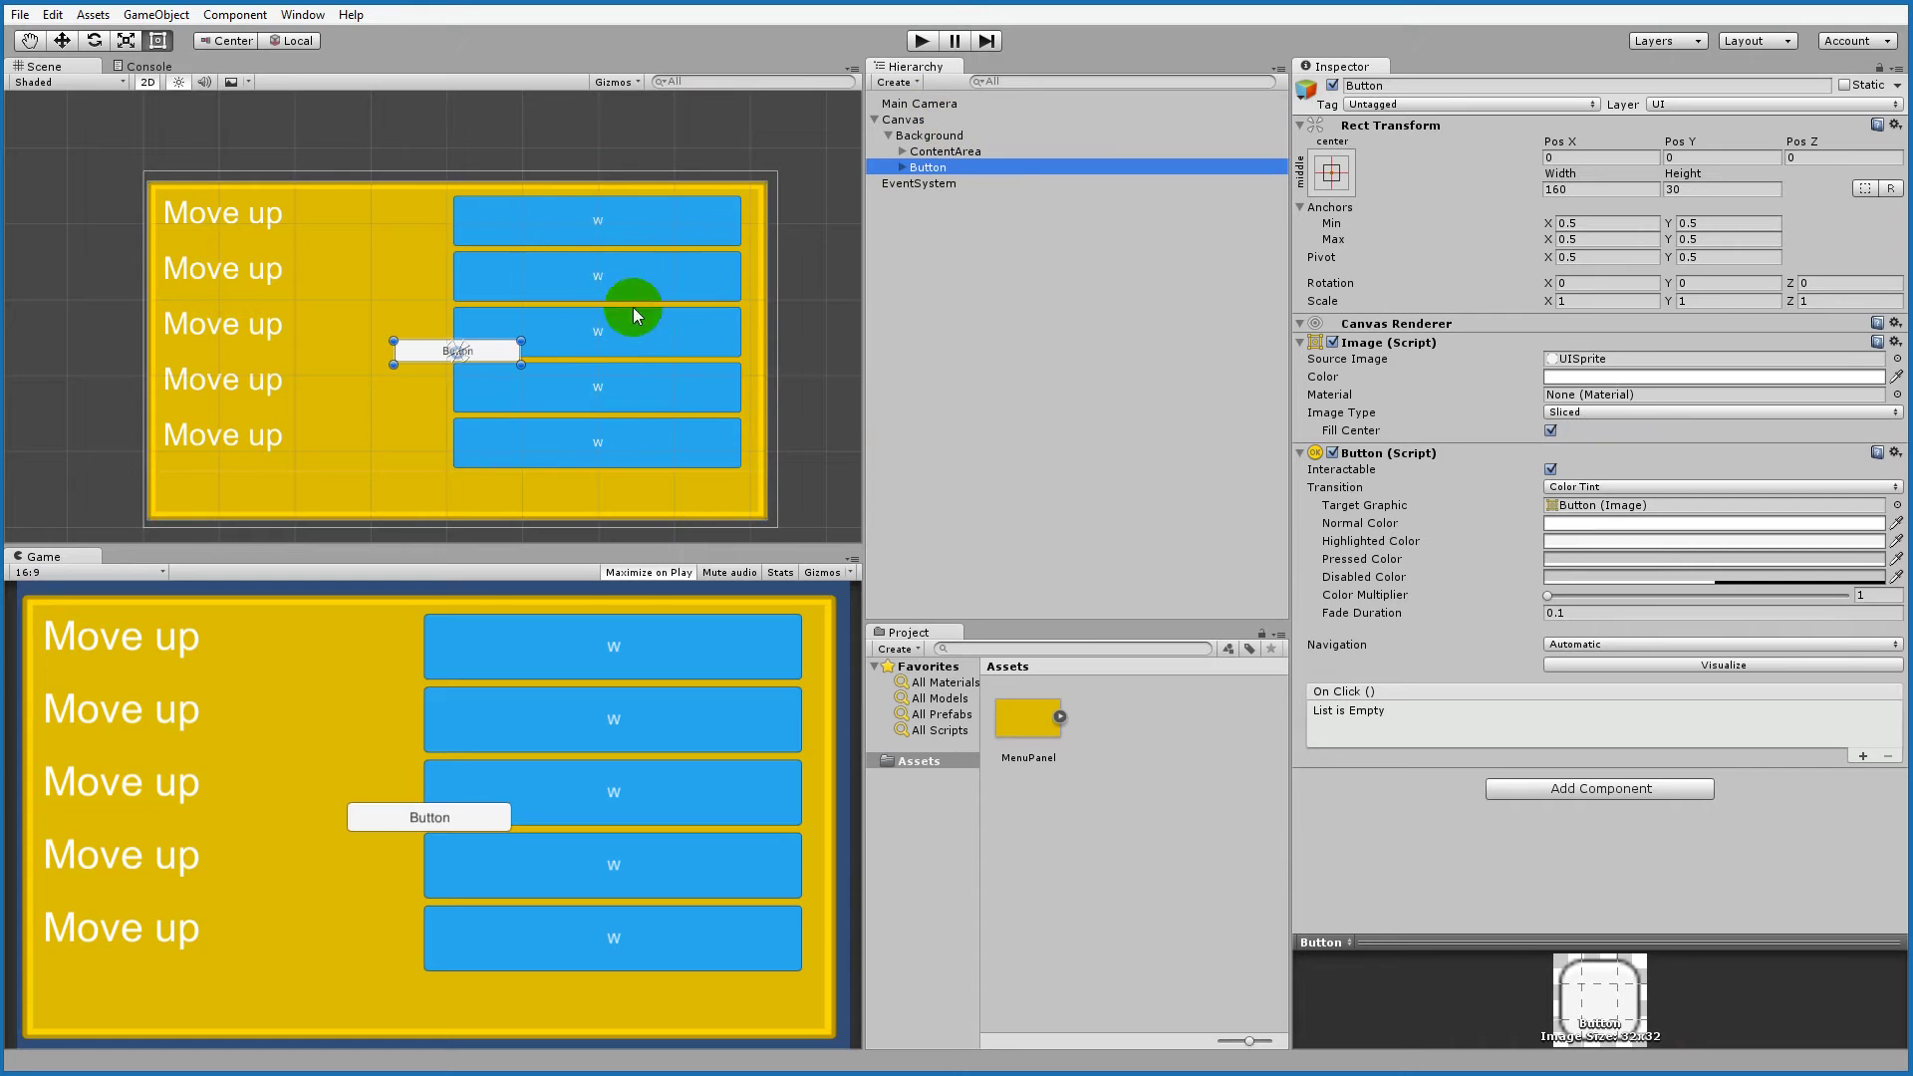
{"action": "left_click_drag", "start_coordinate": [478, 353], "coordinate": [468, 493]}
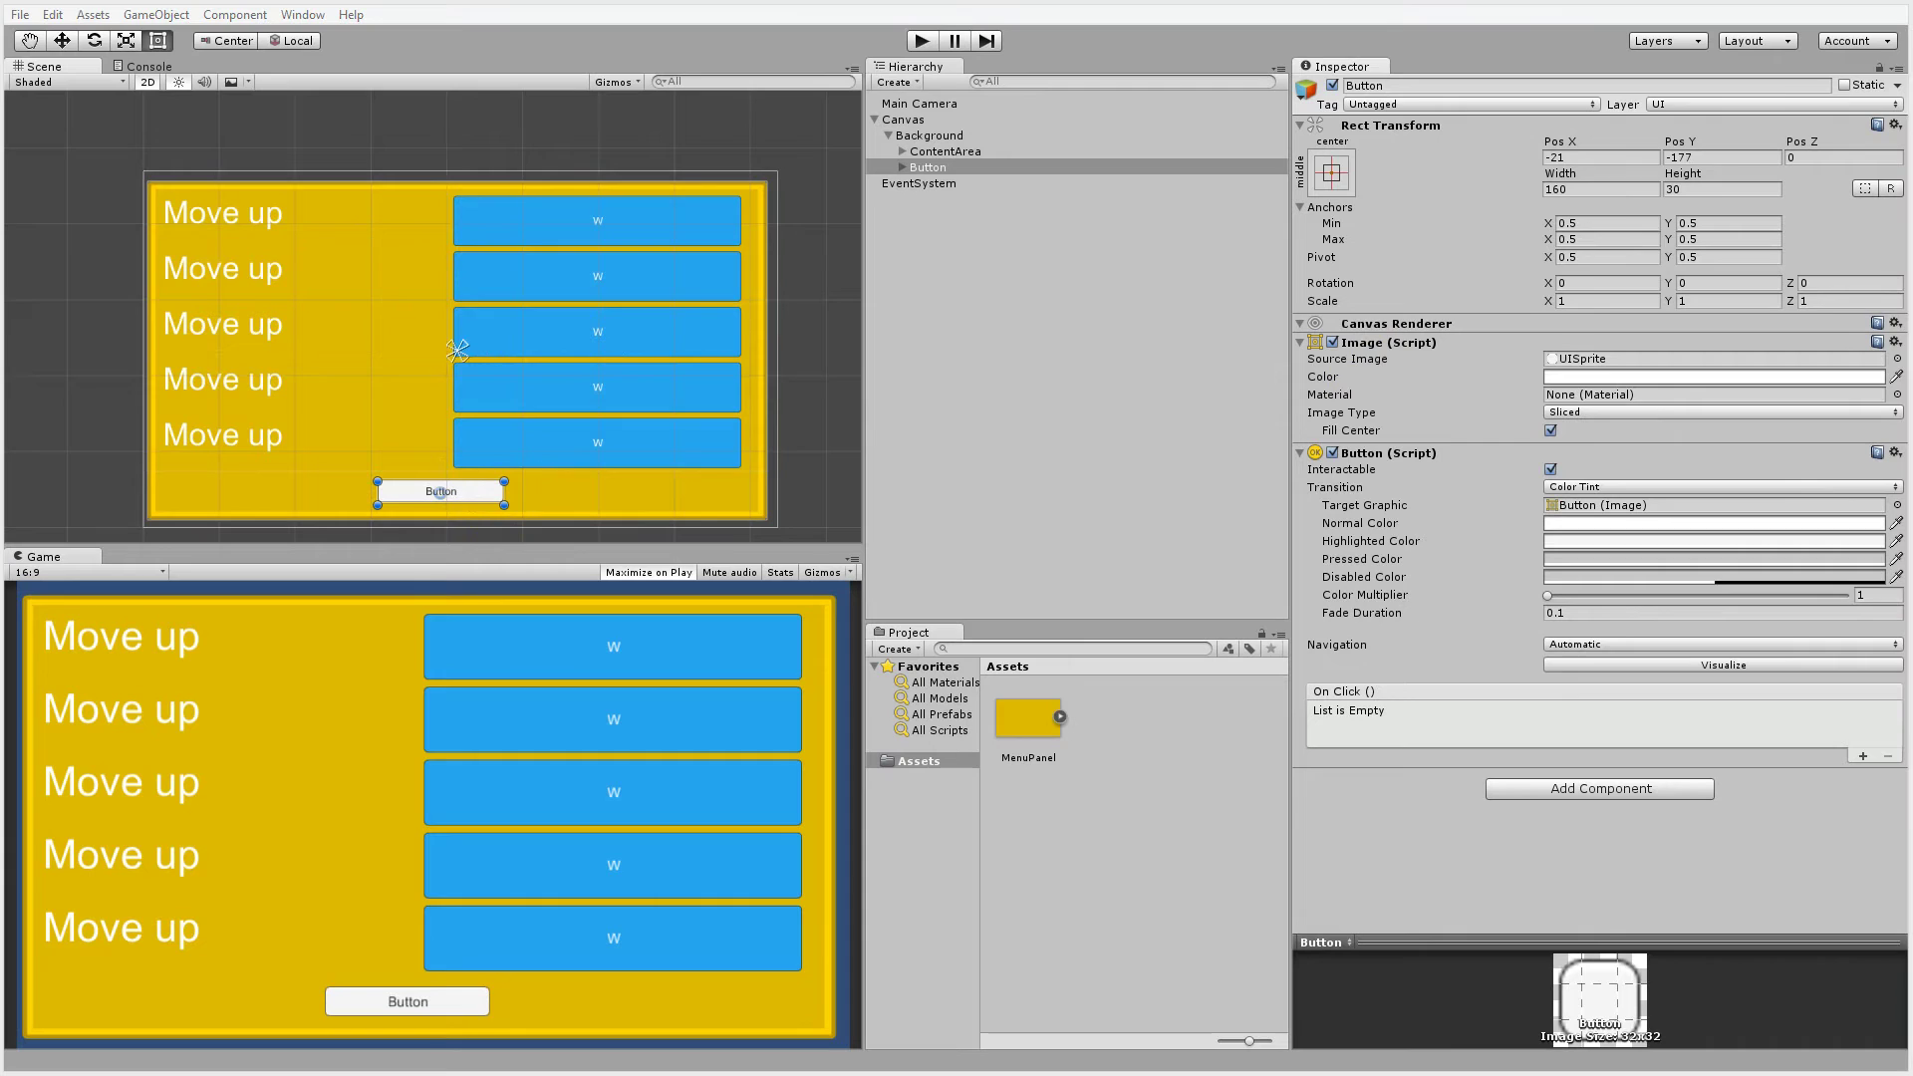
Step: Set the new button's image color to orange with hex value F97926FF
{"action": "left_click", "coordinate": [1793, 377]}
{"action": "left_click", "coordinate": [196, 352]}
{"action": "key", "text": "ctrl+c"}
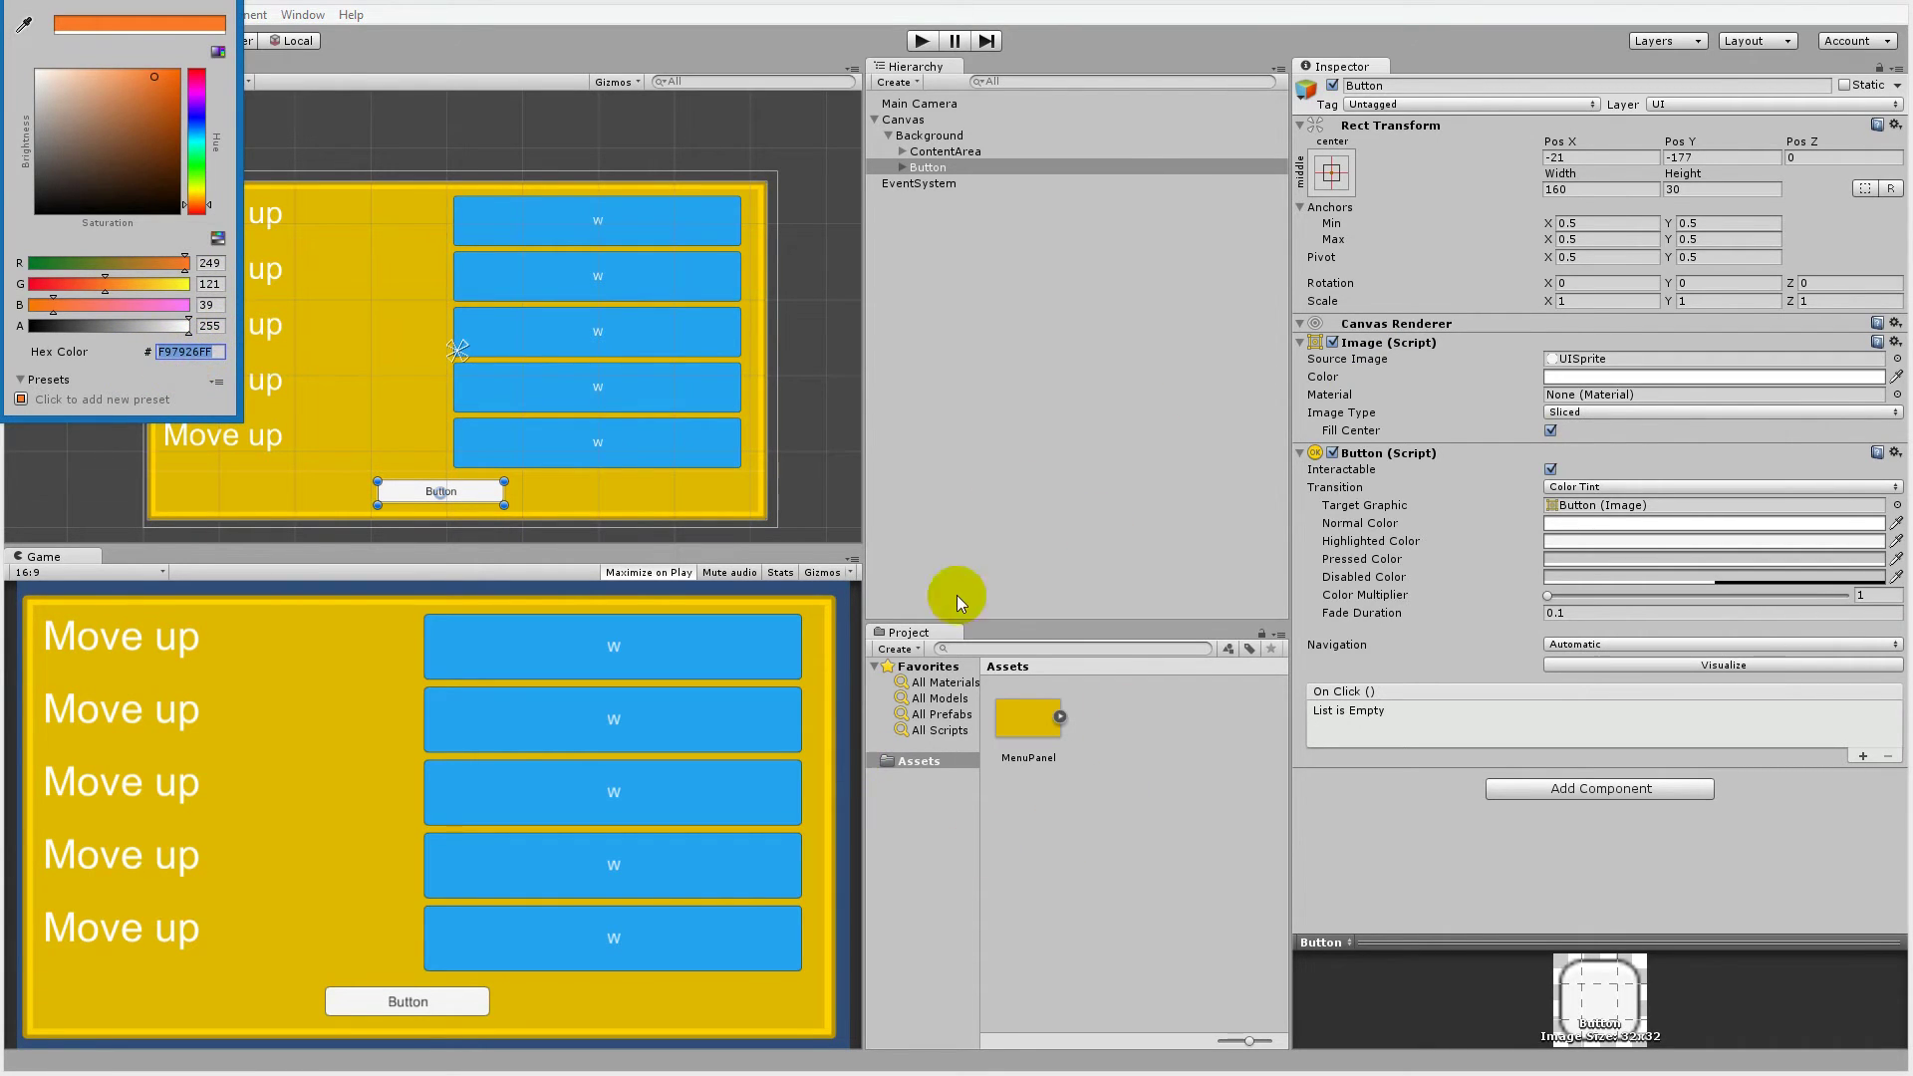
{"action": "left_click", "coordinate": [951, 165]}
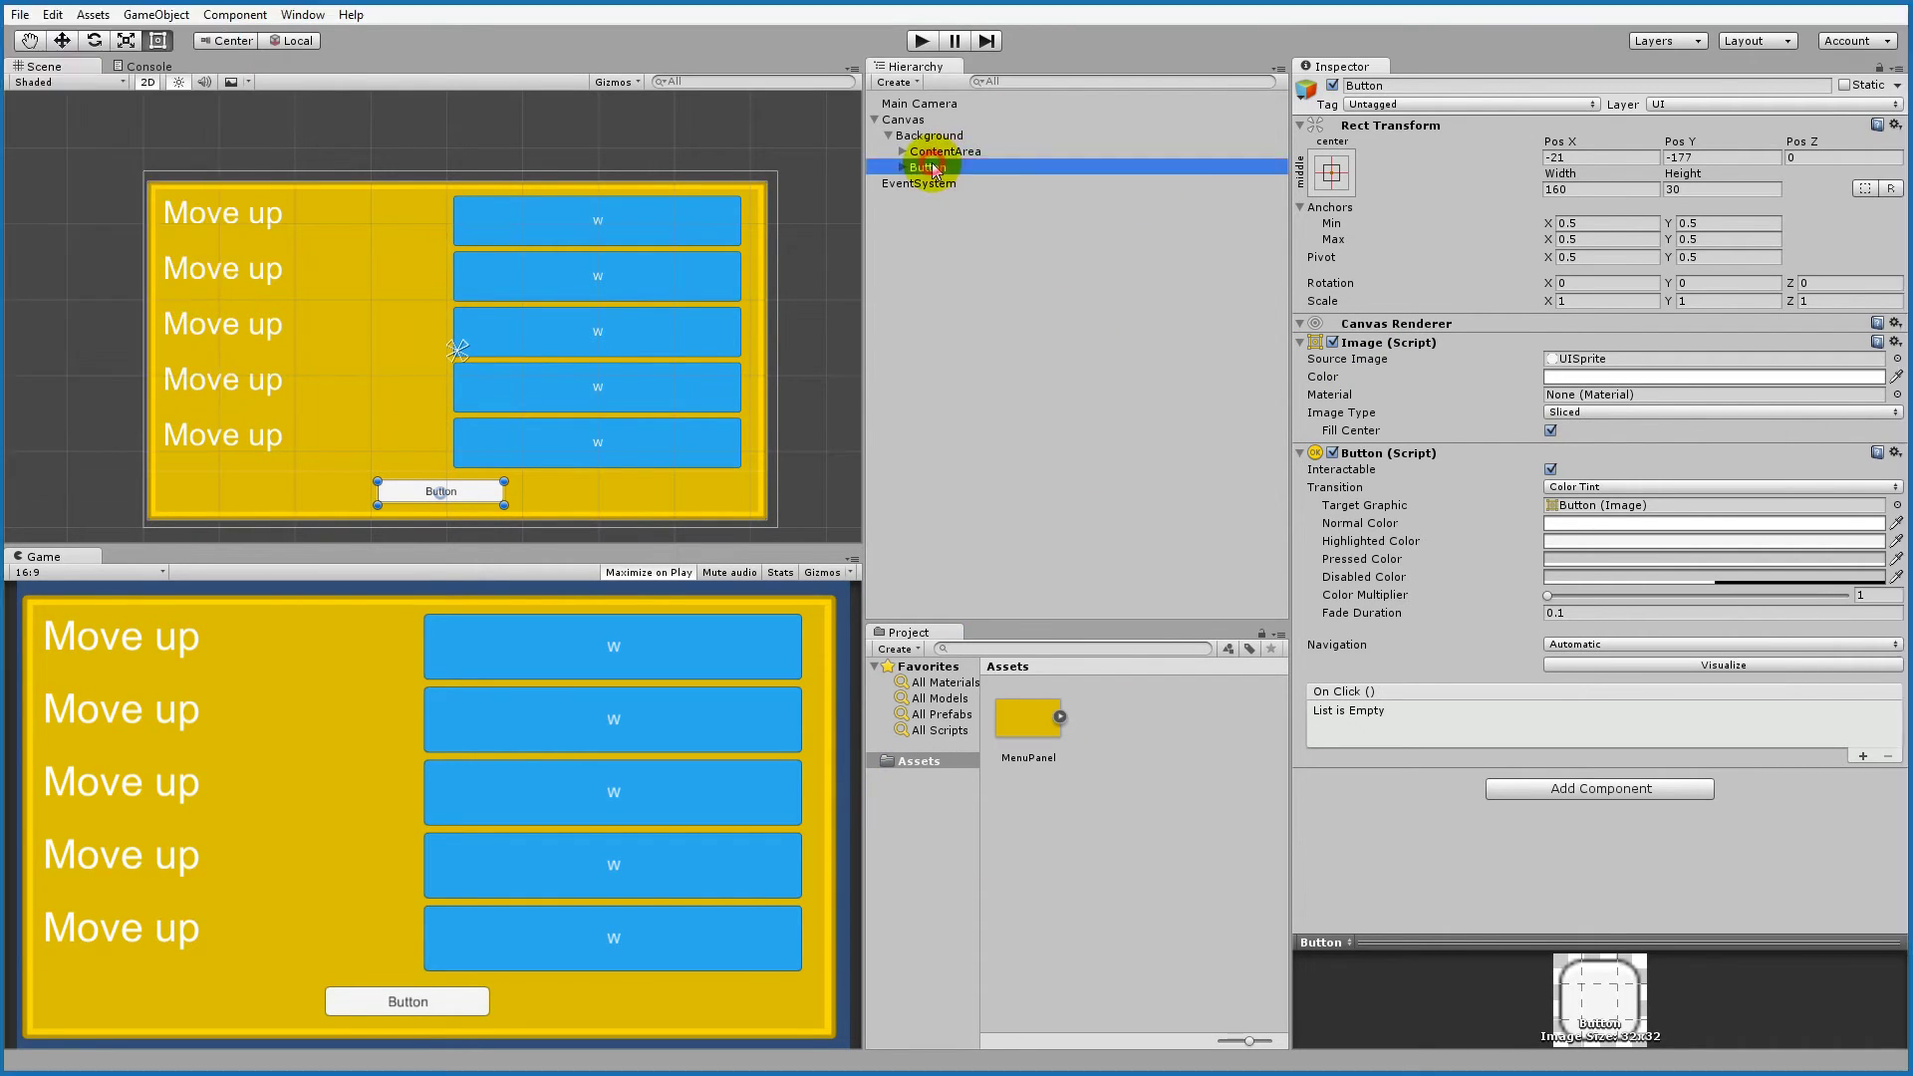
{"action": "left_click", "coordinate": [1575, 377]}
{"action": "left_click", "coordinate": [189, 352]}
{"action": "key", "text": "ctrl+v"}
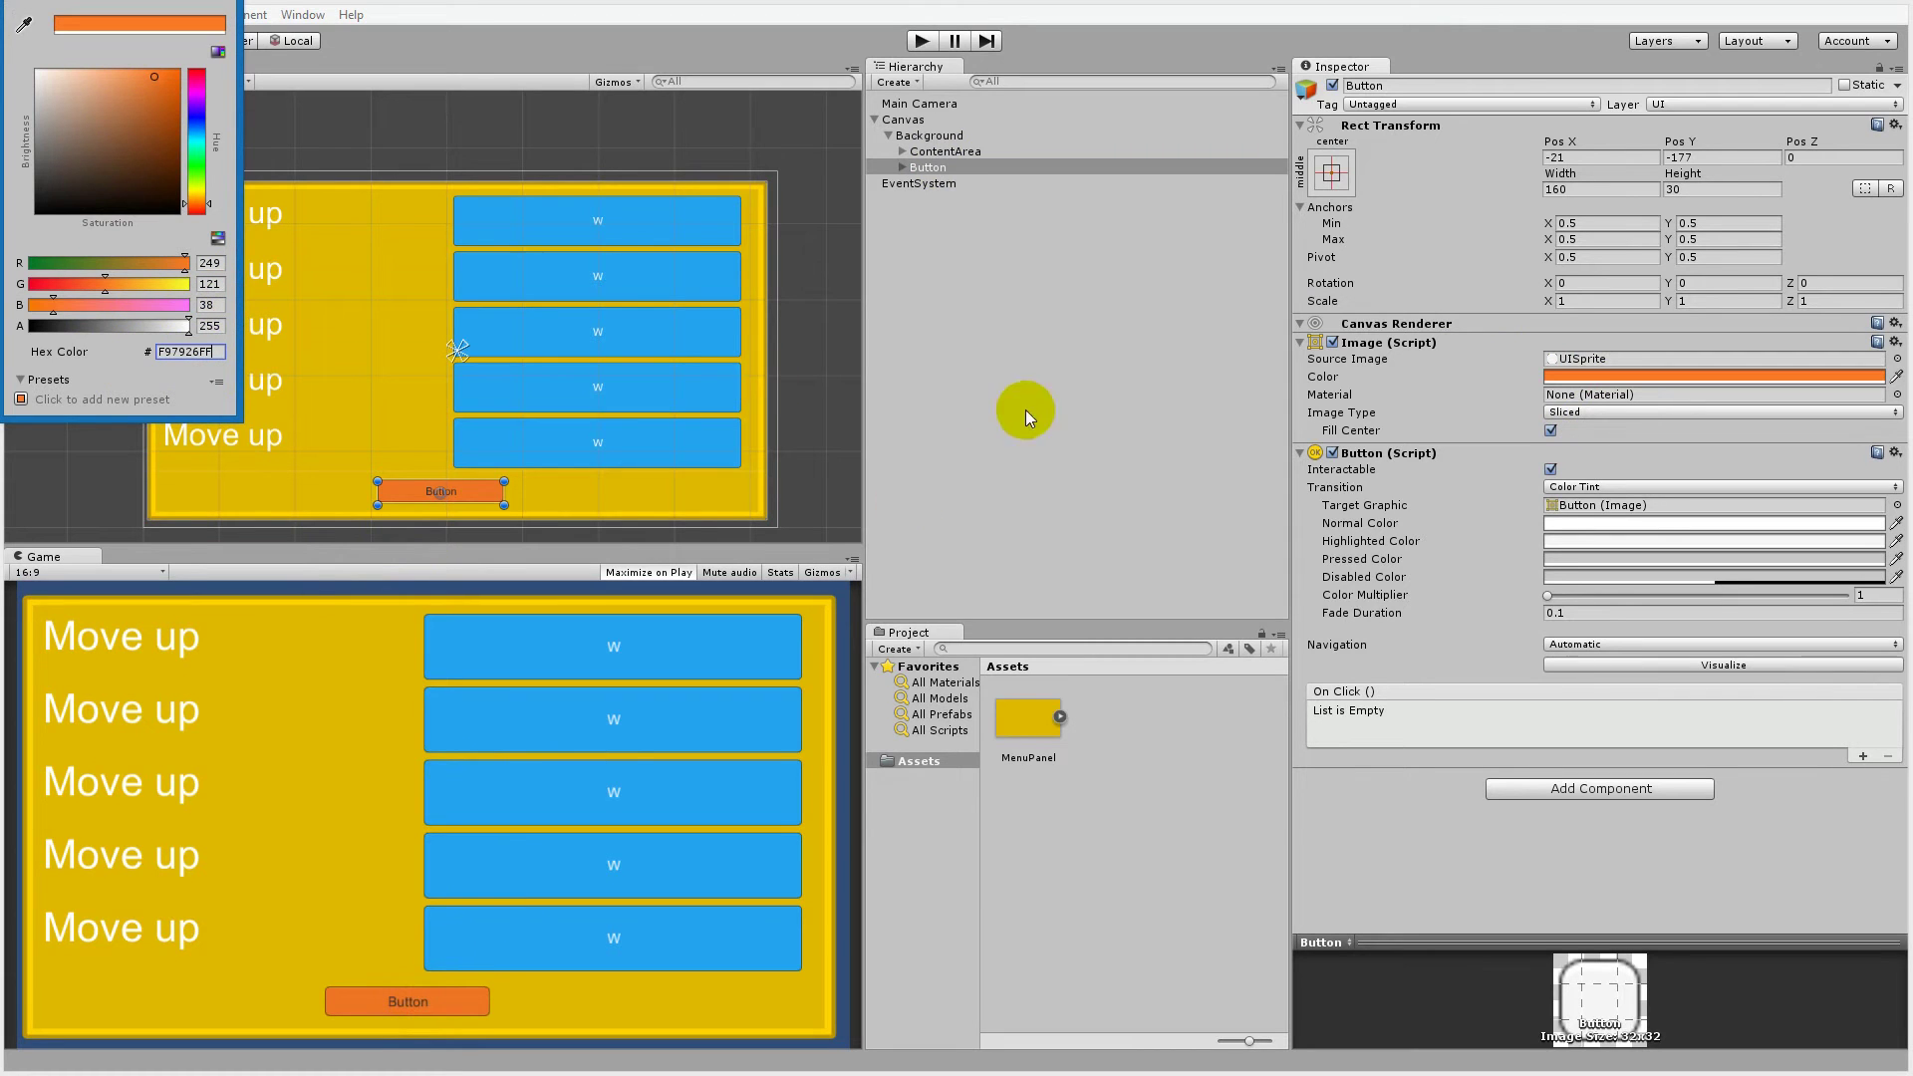
{"action": "left_click", "coordinate": [925, 176]}
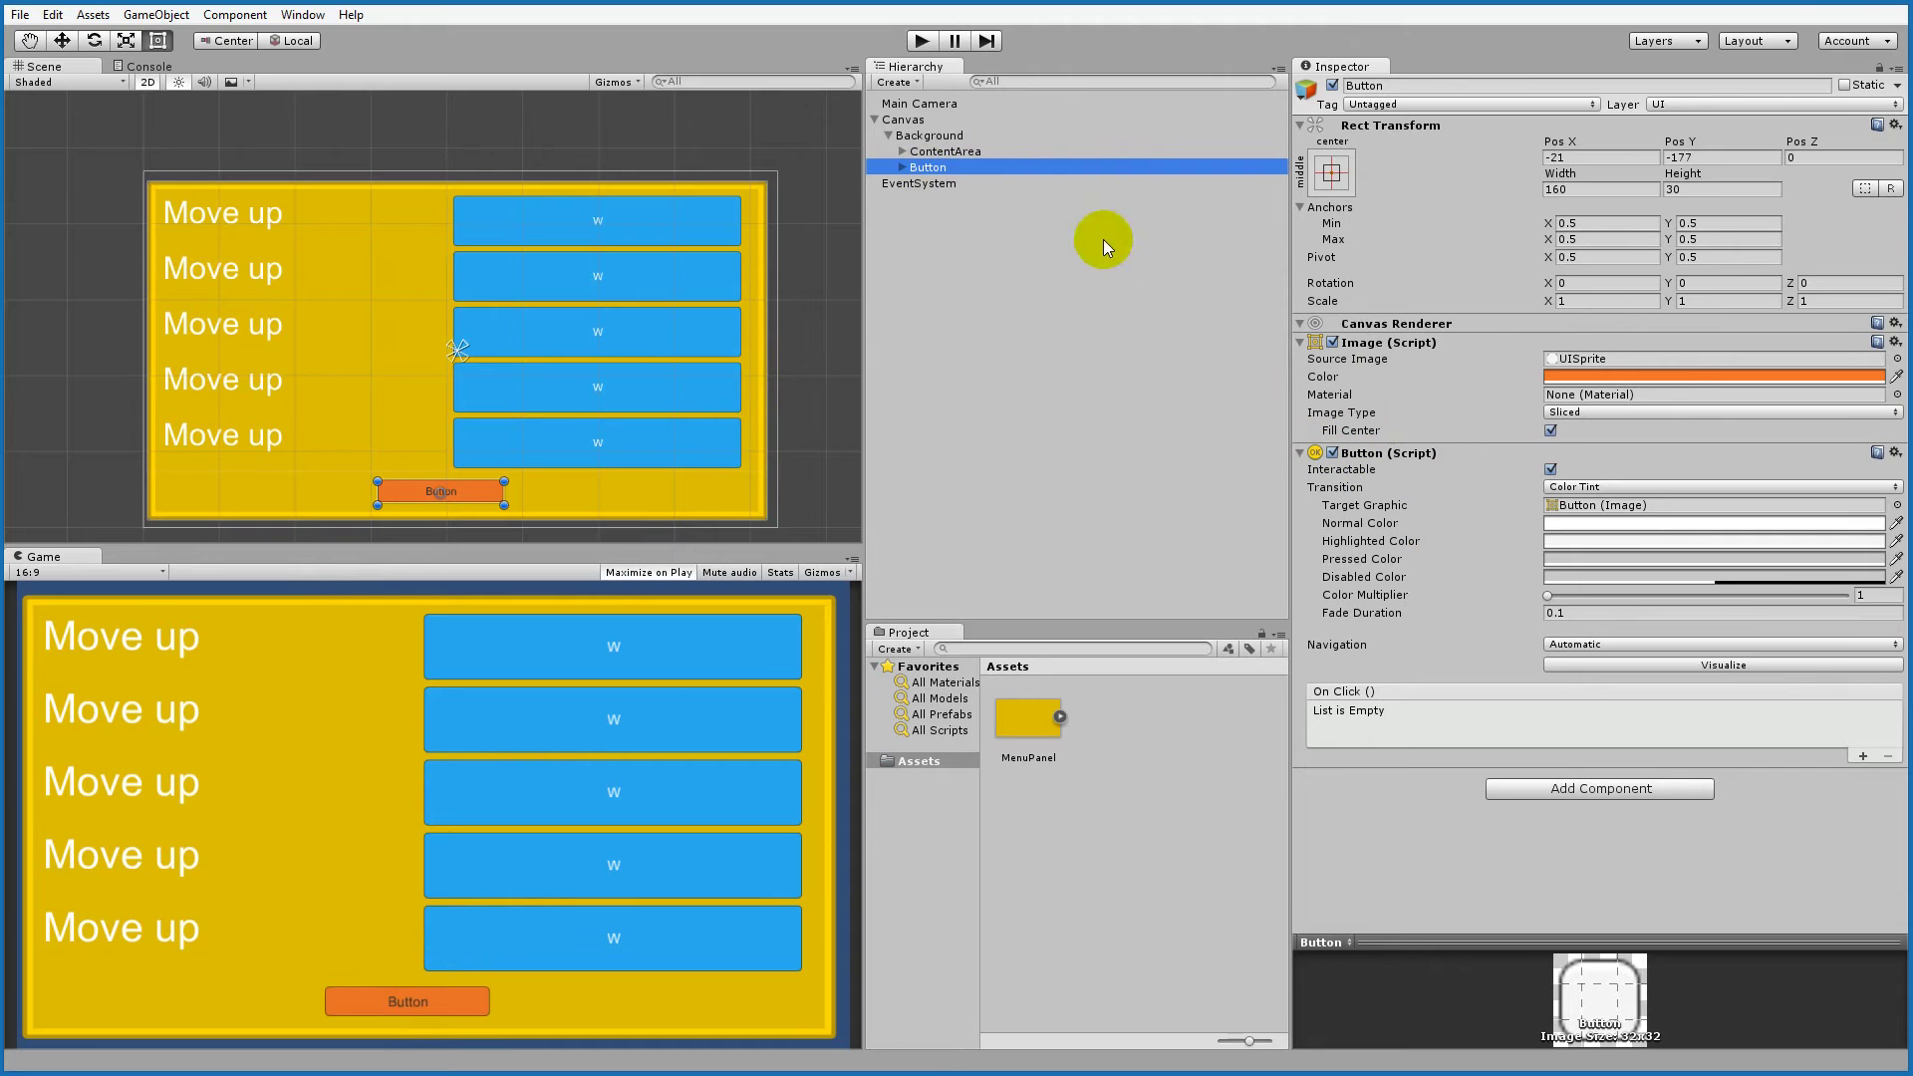
Step: Change the orange button's label text to "Save"
{"action": "left_click", "coordinate": [902, 168]}
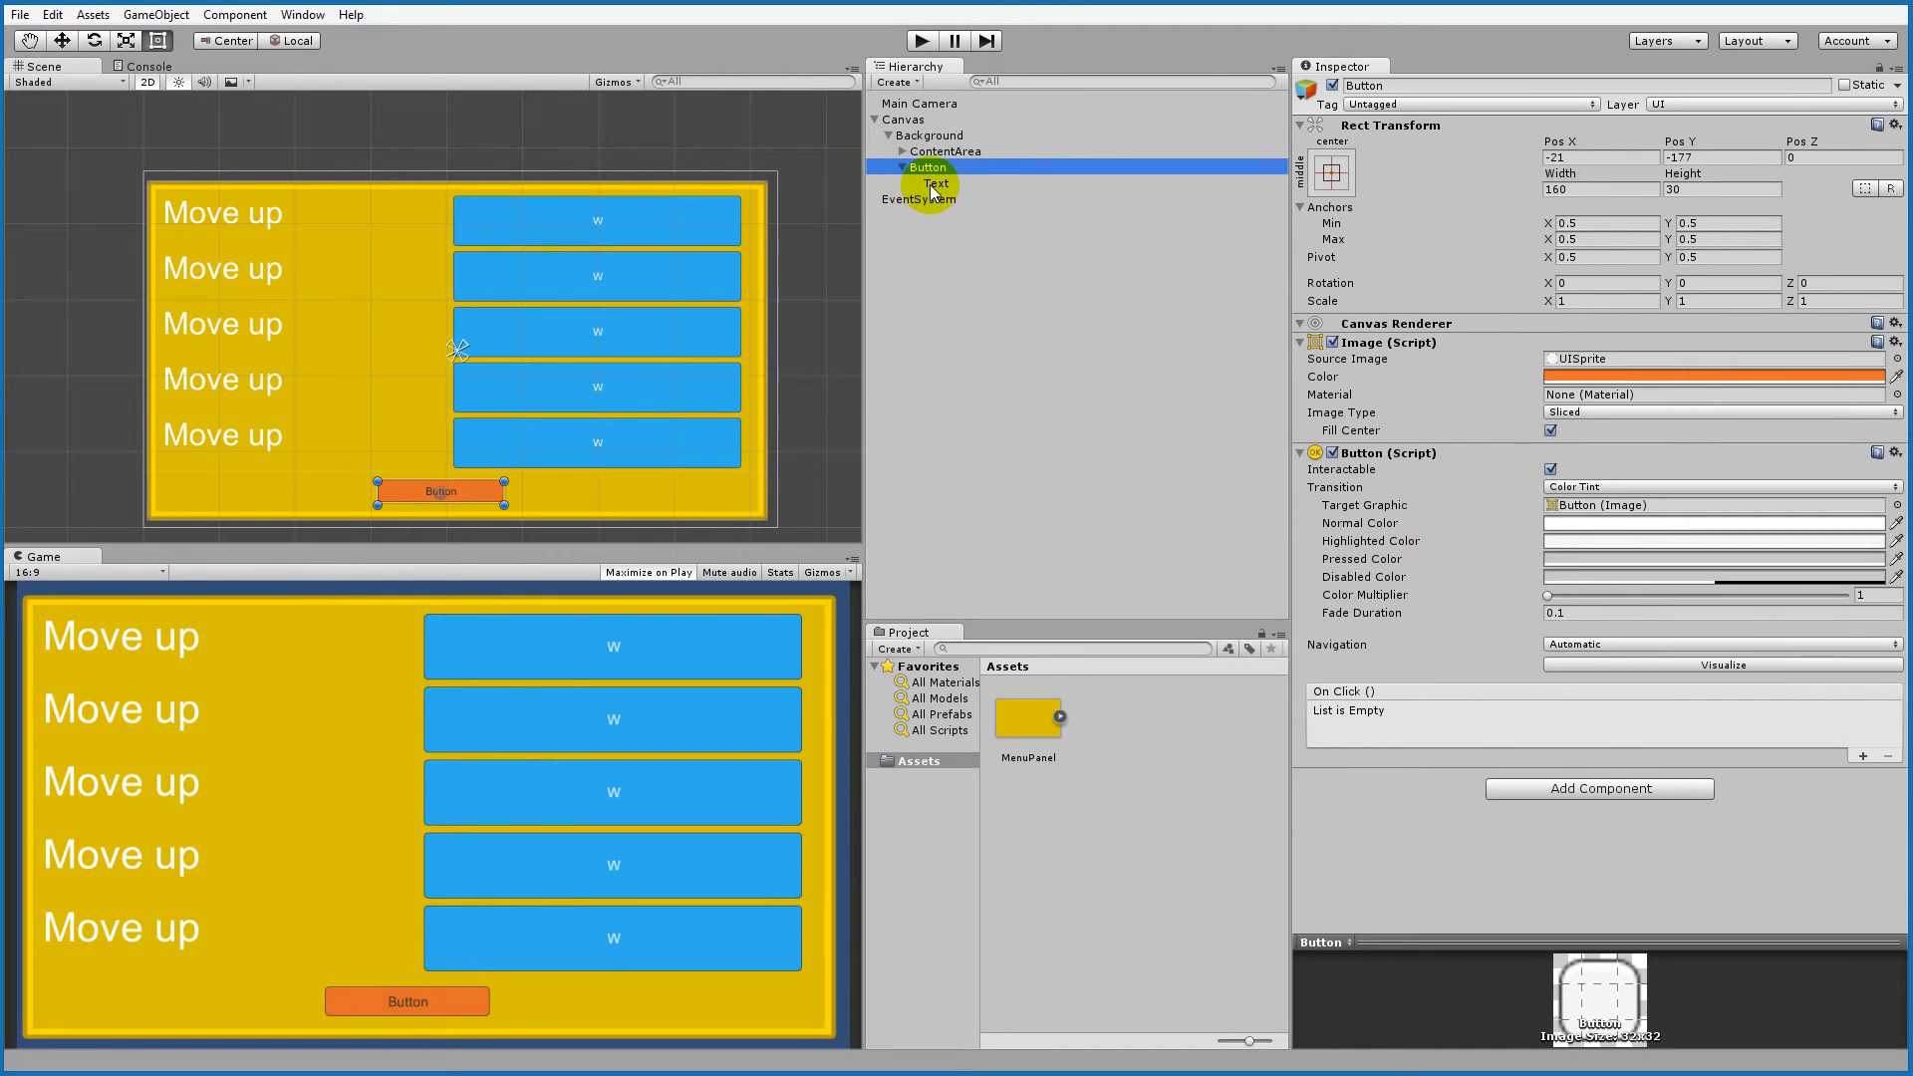
{"action": "left_click", "coordinate": [933, 185]}
{"action": "left_click", "coordinate": [1431, 384]}
{"action": "type", "text": "Save"}
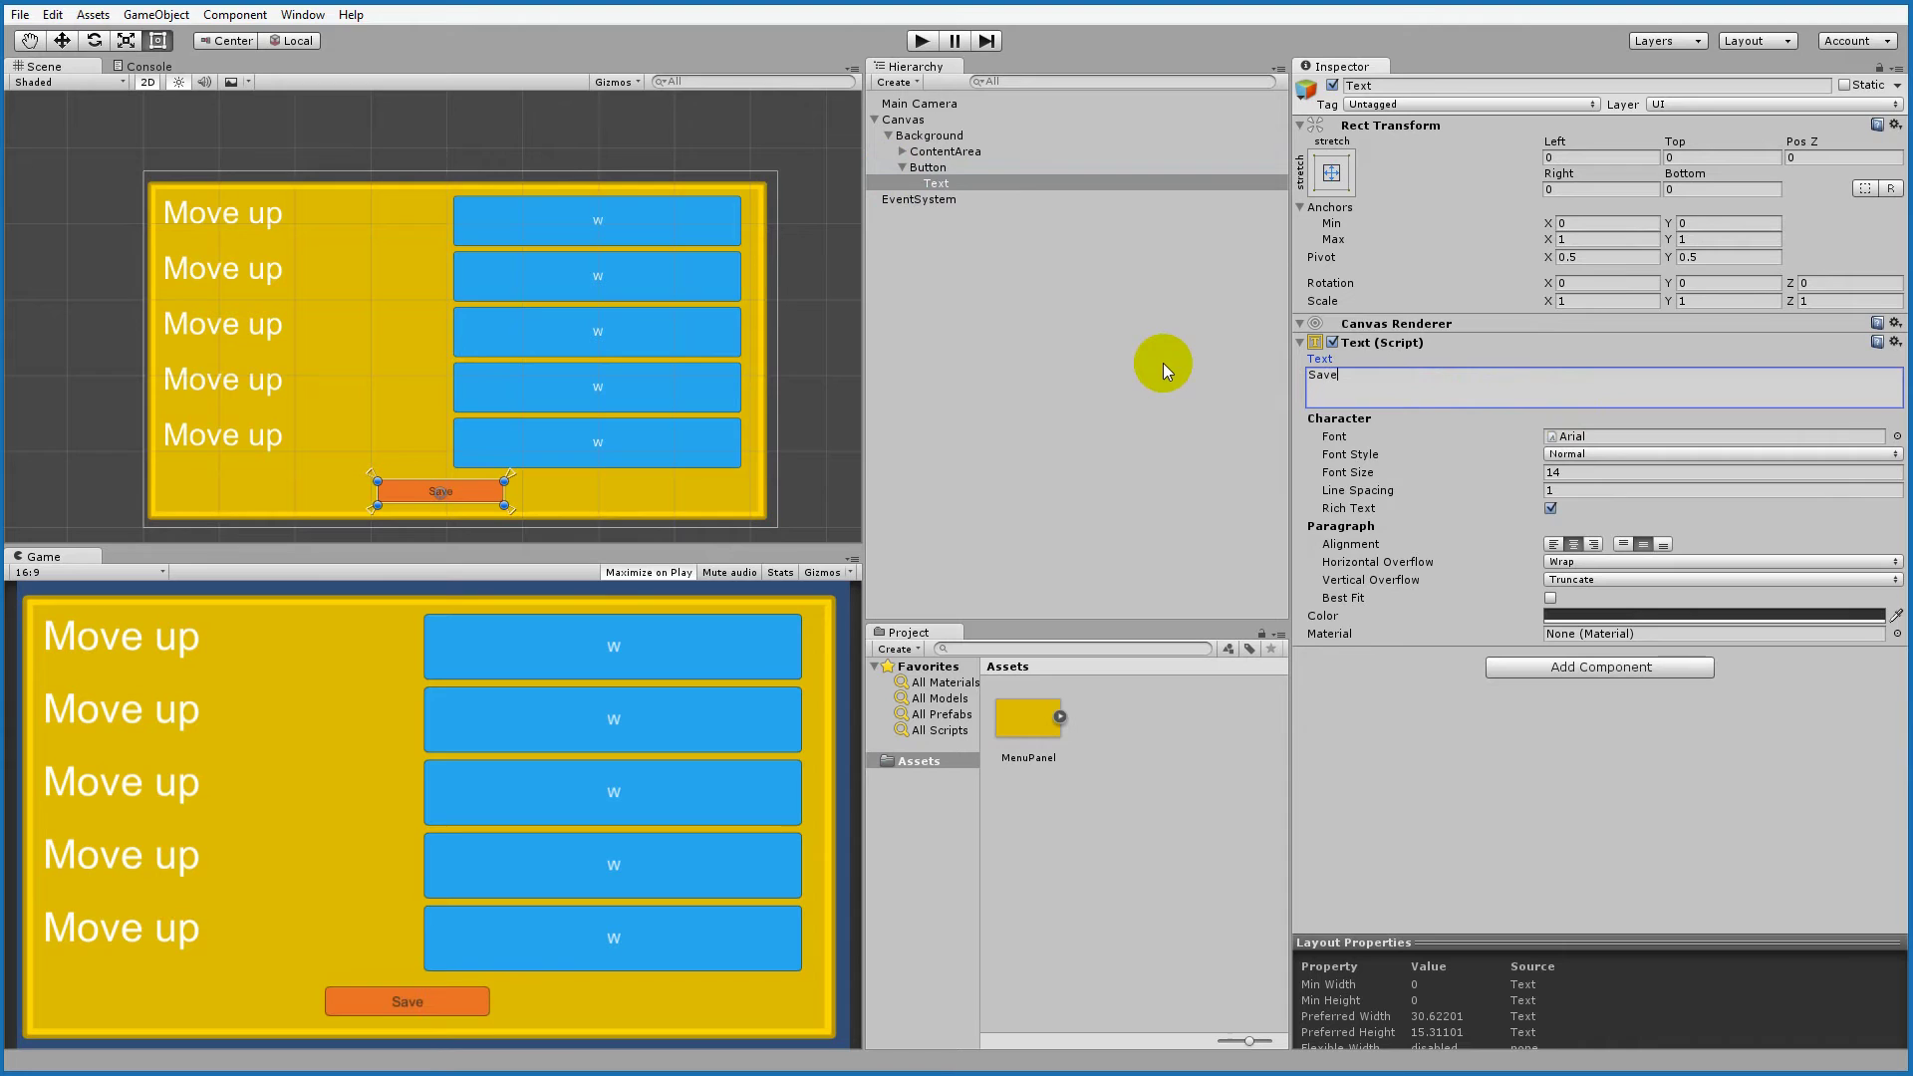
{"action": "left_click", "coordinate": [1033, 296]}
Step: Set the Save label's text color to white, and collapse the button in the hierarchy
{"action": "left_click", "coordinate": [945, 186]}
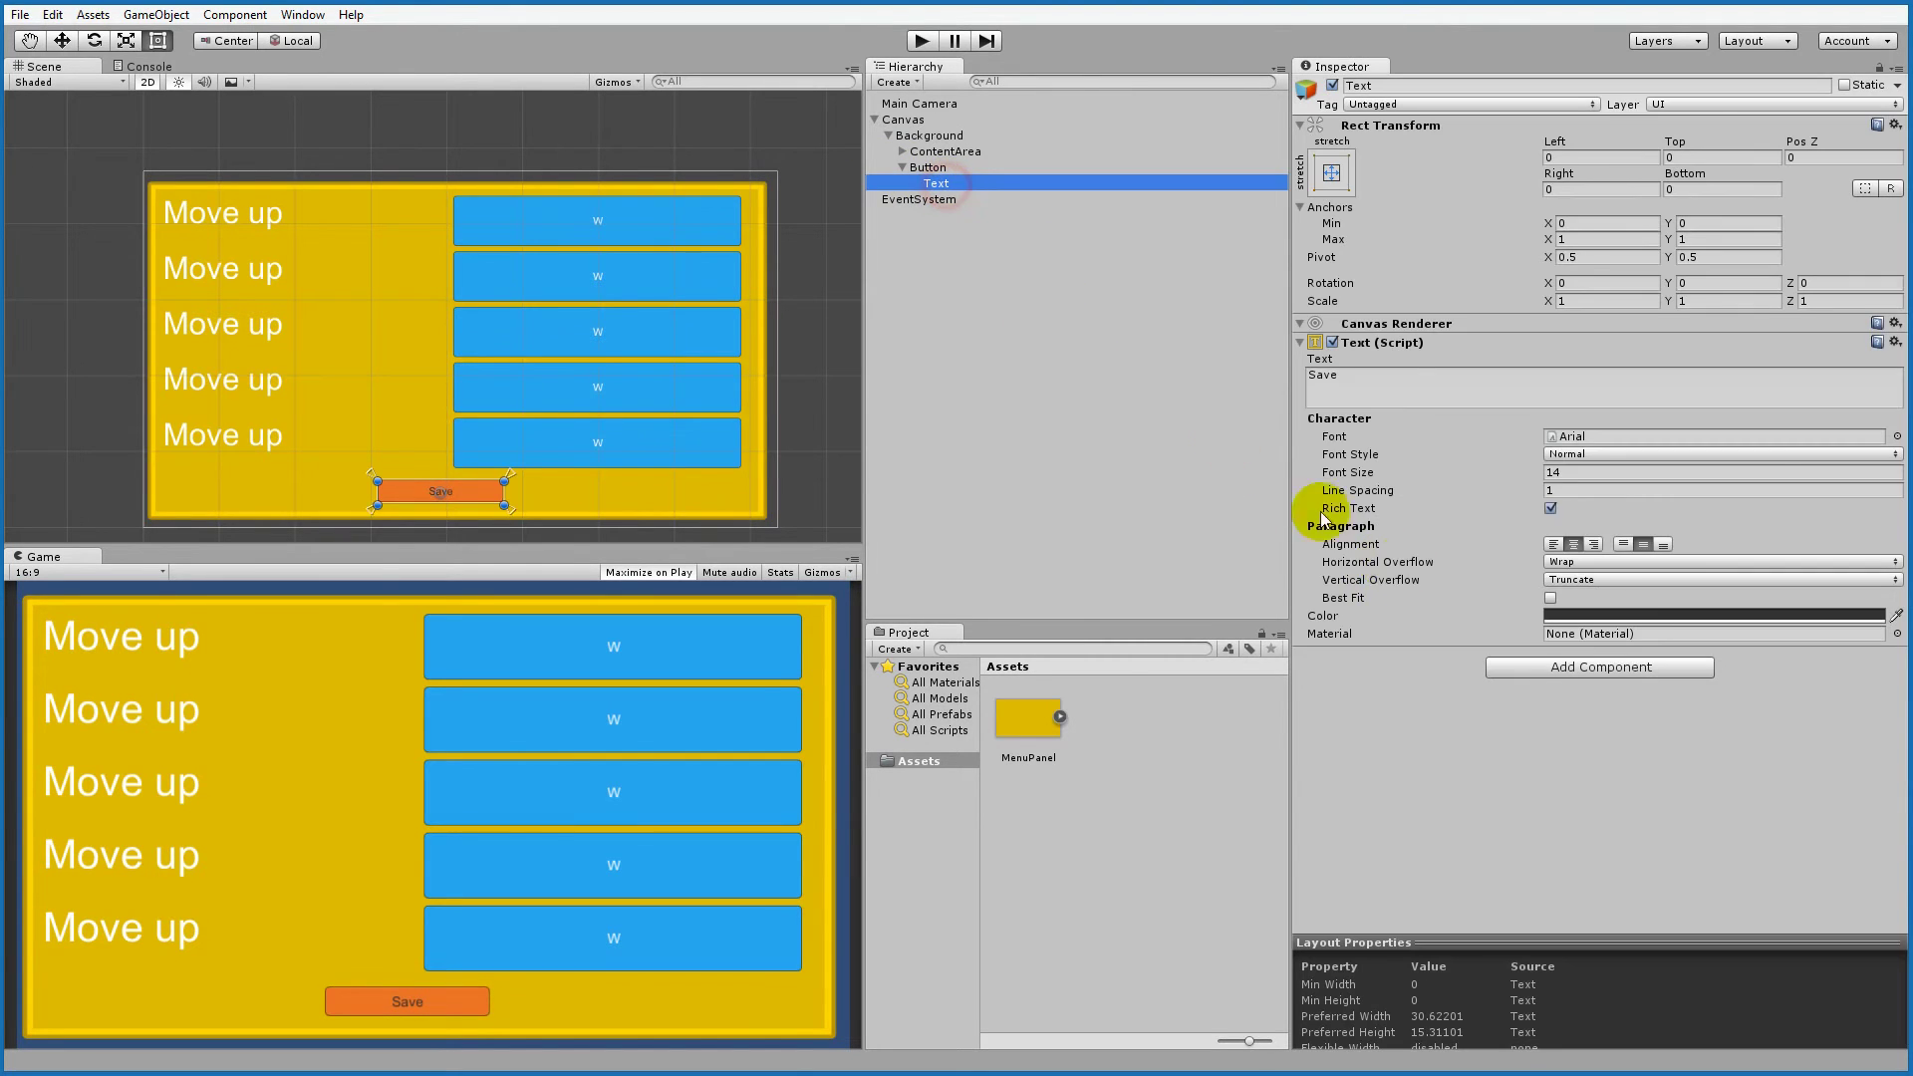
{"action": "left_click", "coordinate": [1604, 617]}
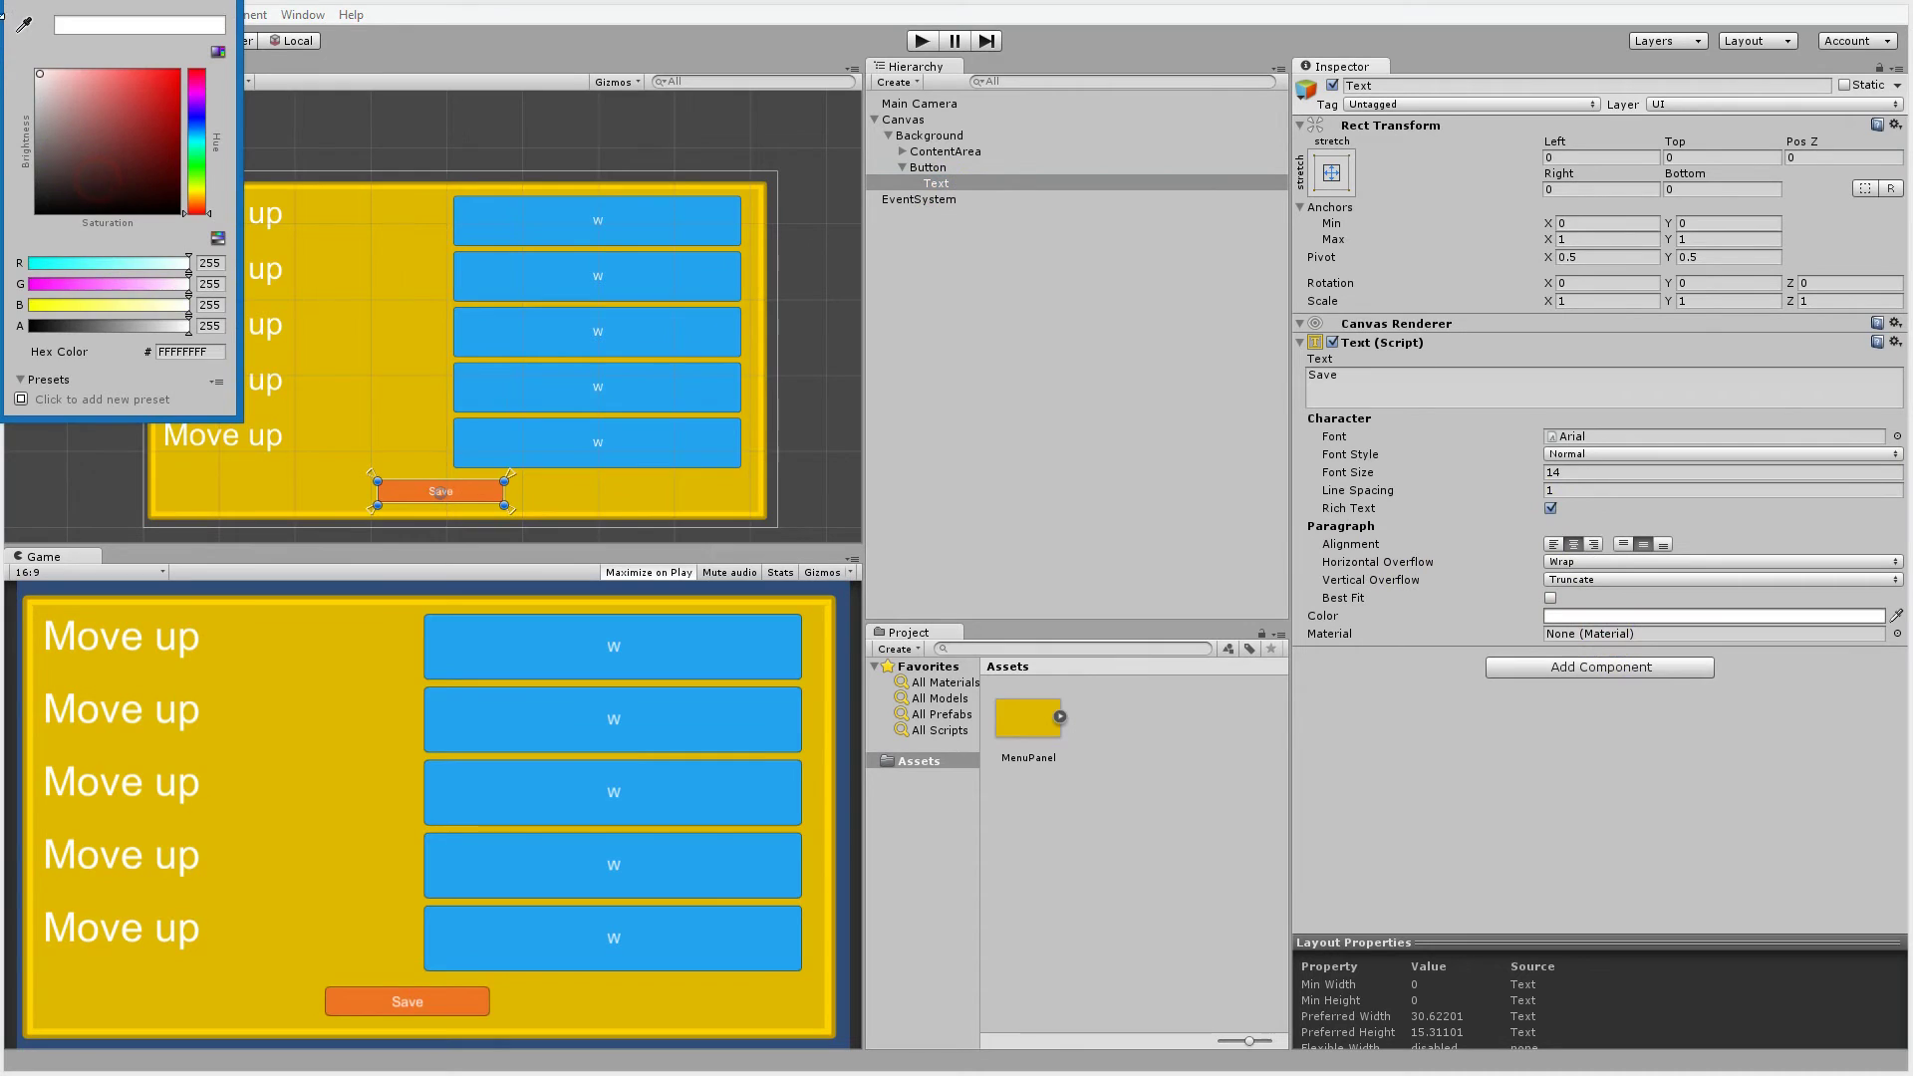
{"action": "left_click", "coordinate": [1635, 728]}
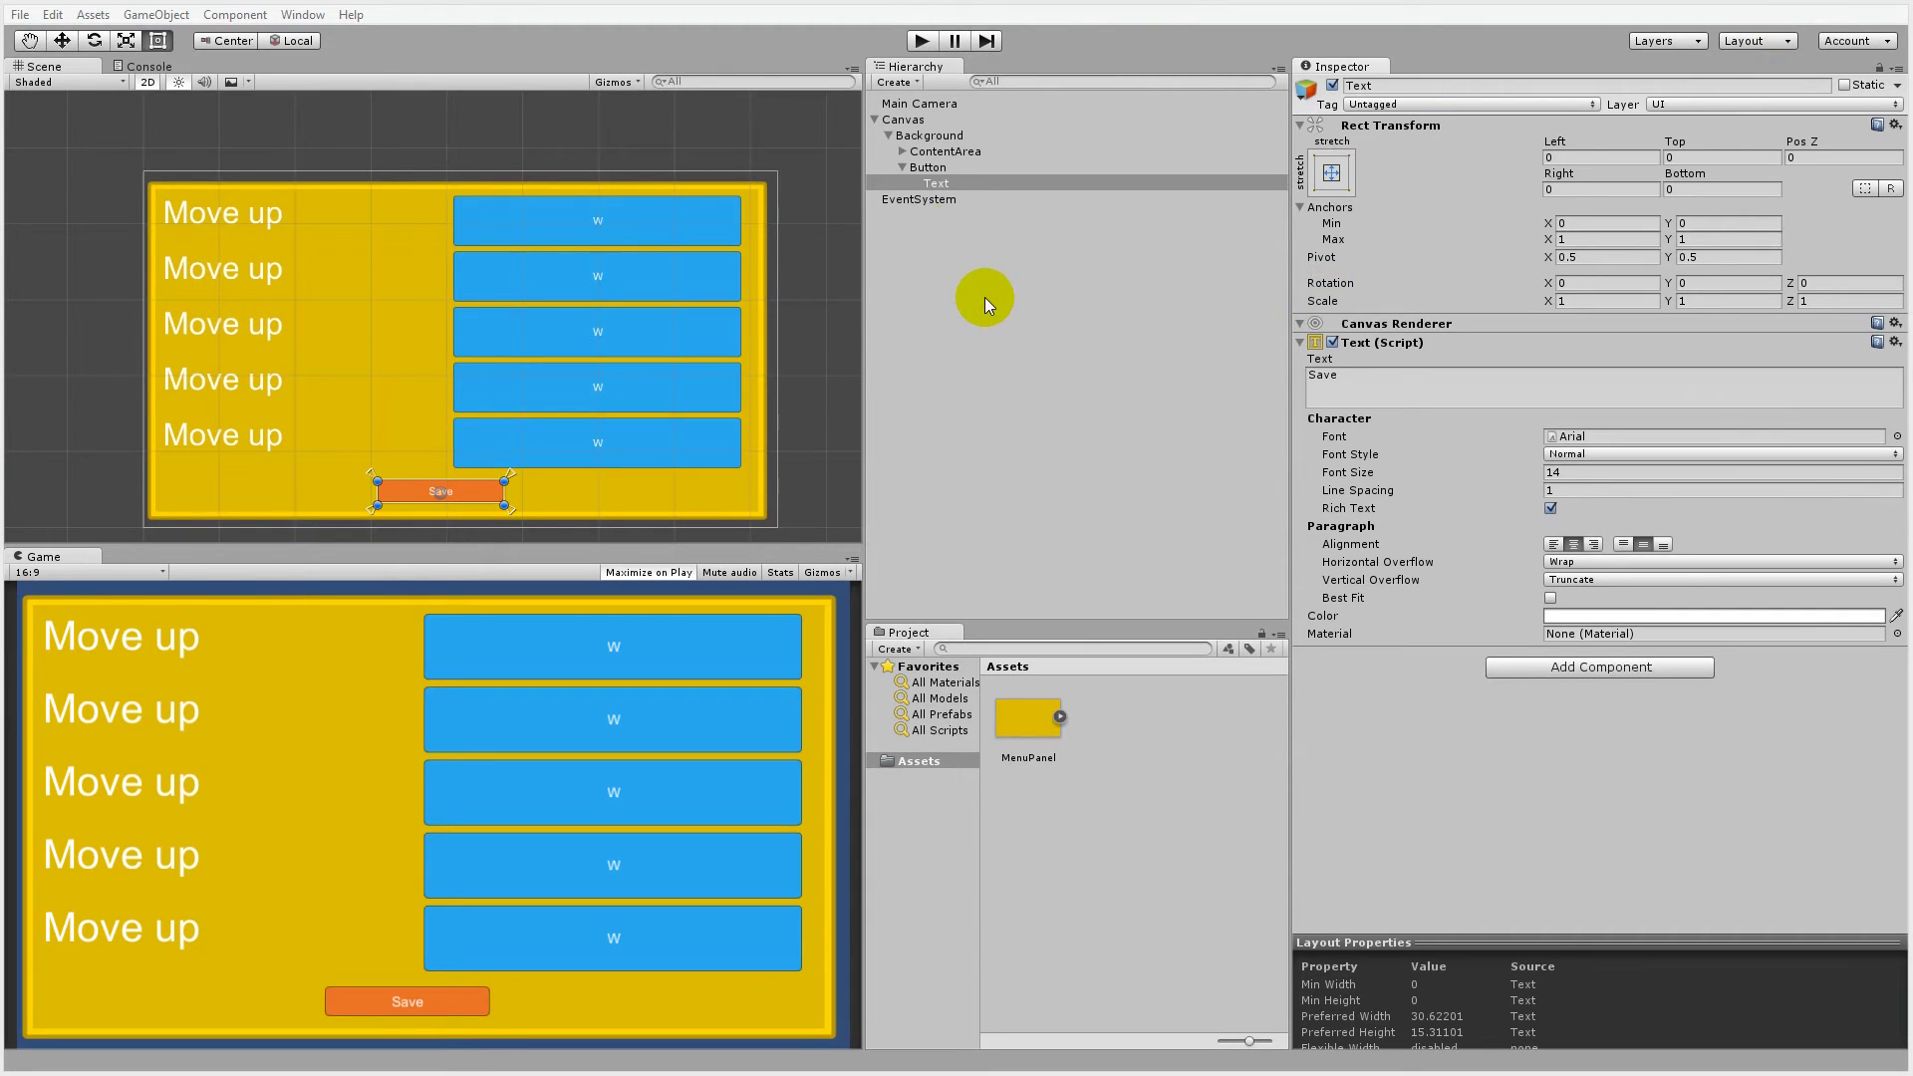
{"action": "left_click", "coordinate": [903, 168]}
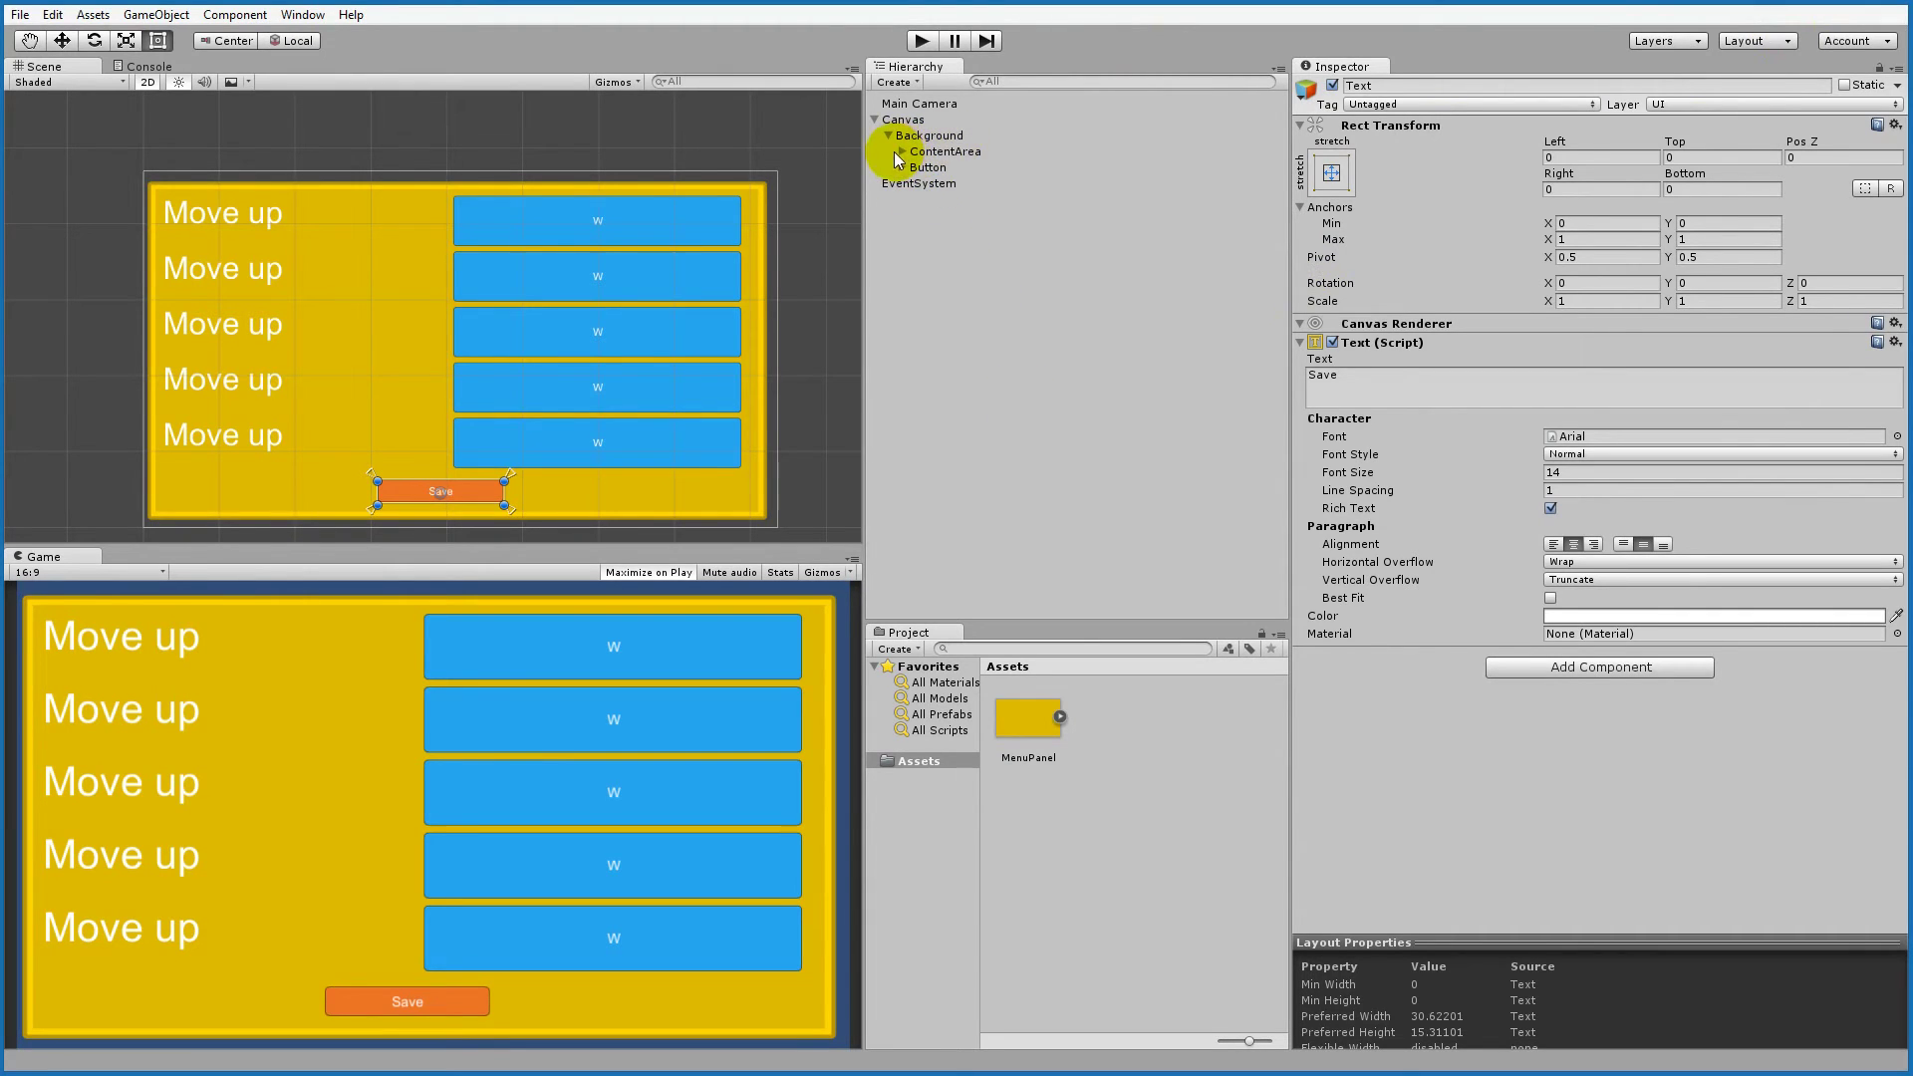
Step: Add an Outline component to the first row's MoveUp text label in ContentArea
{"action": "left_click", "coordinate": [900, 152]}
{"action": "left_click", "coordinate": [944, 167]}
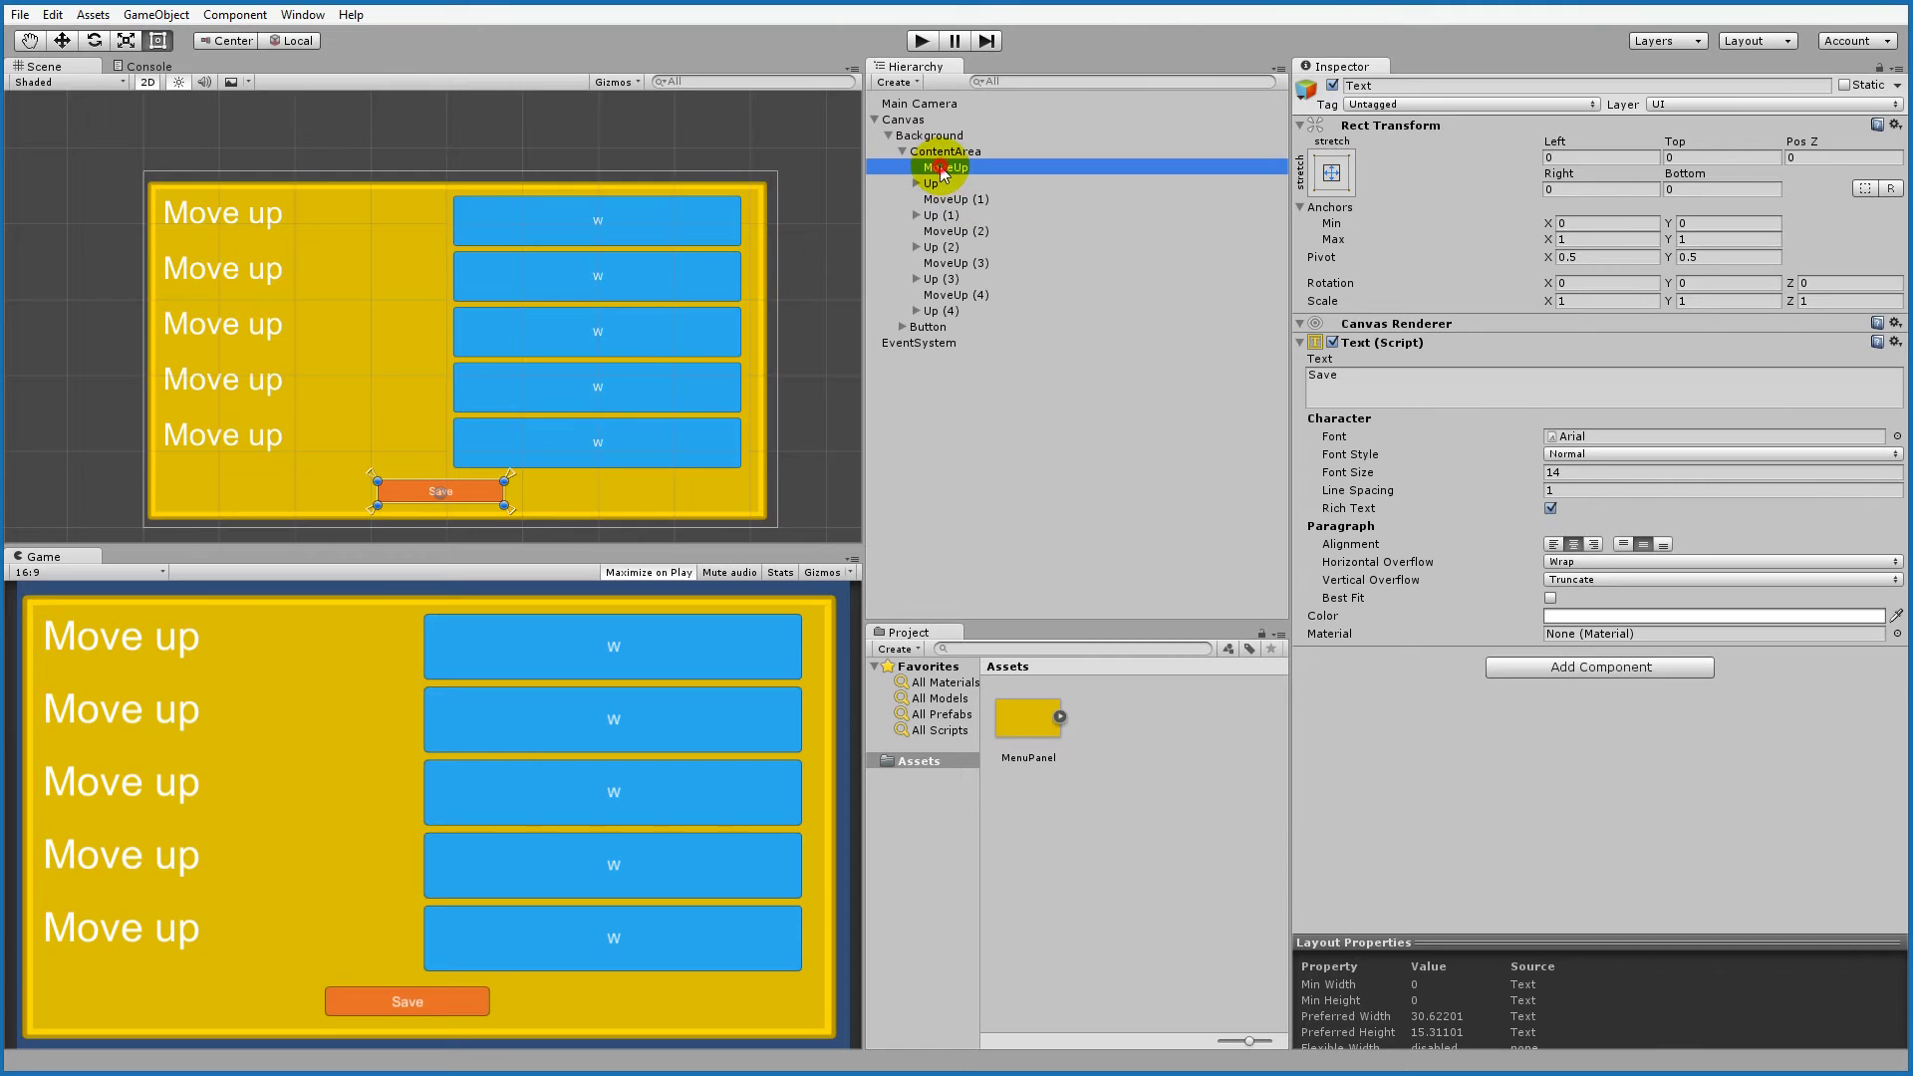
{"action": "left_click", "coordinate": [937, 184]}
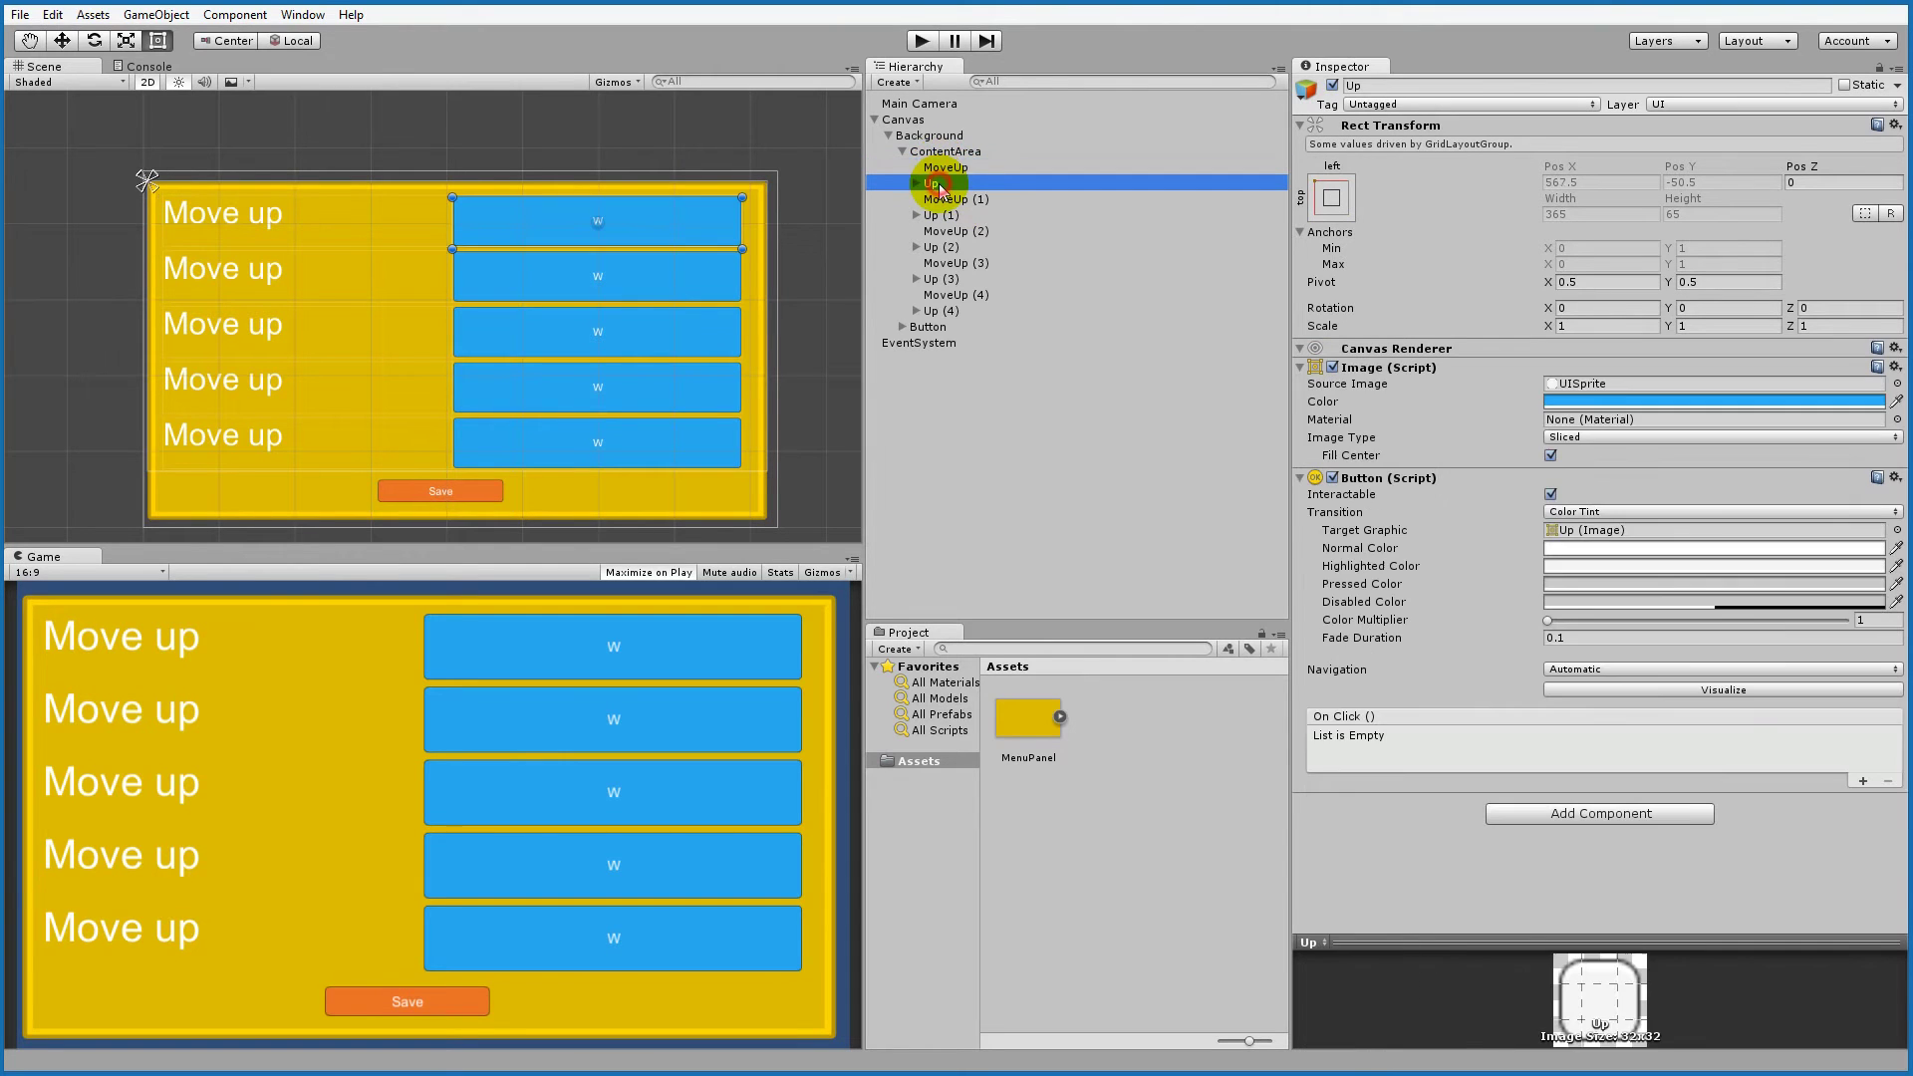
{"action": "left_click", "coordinate": [944, 167]}
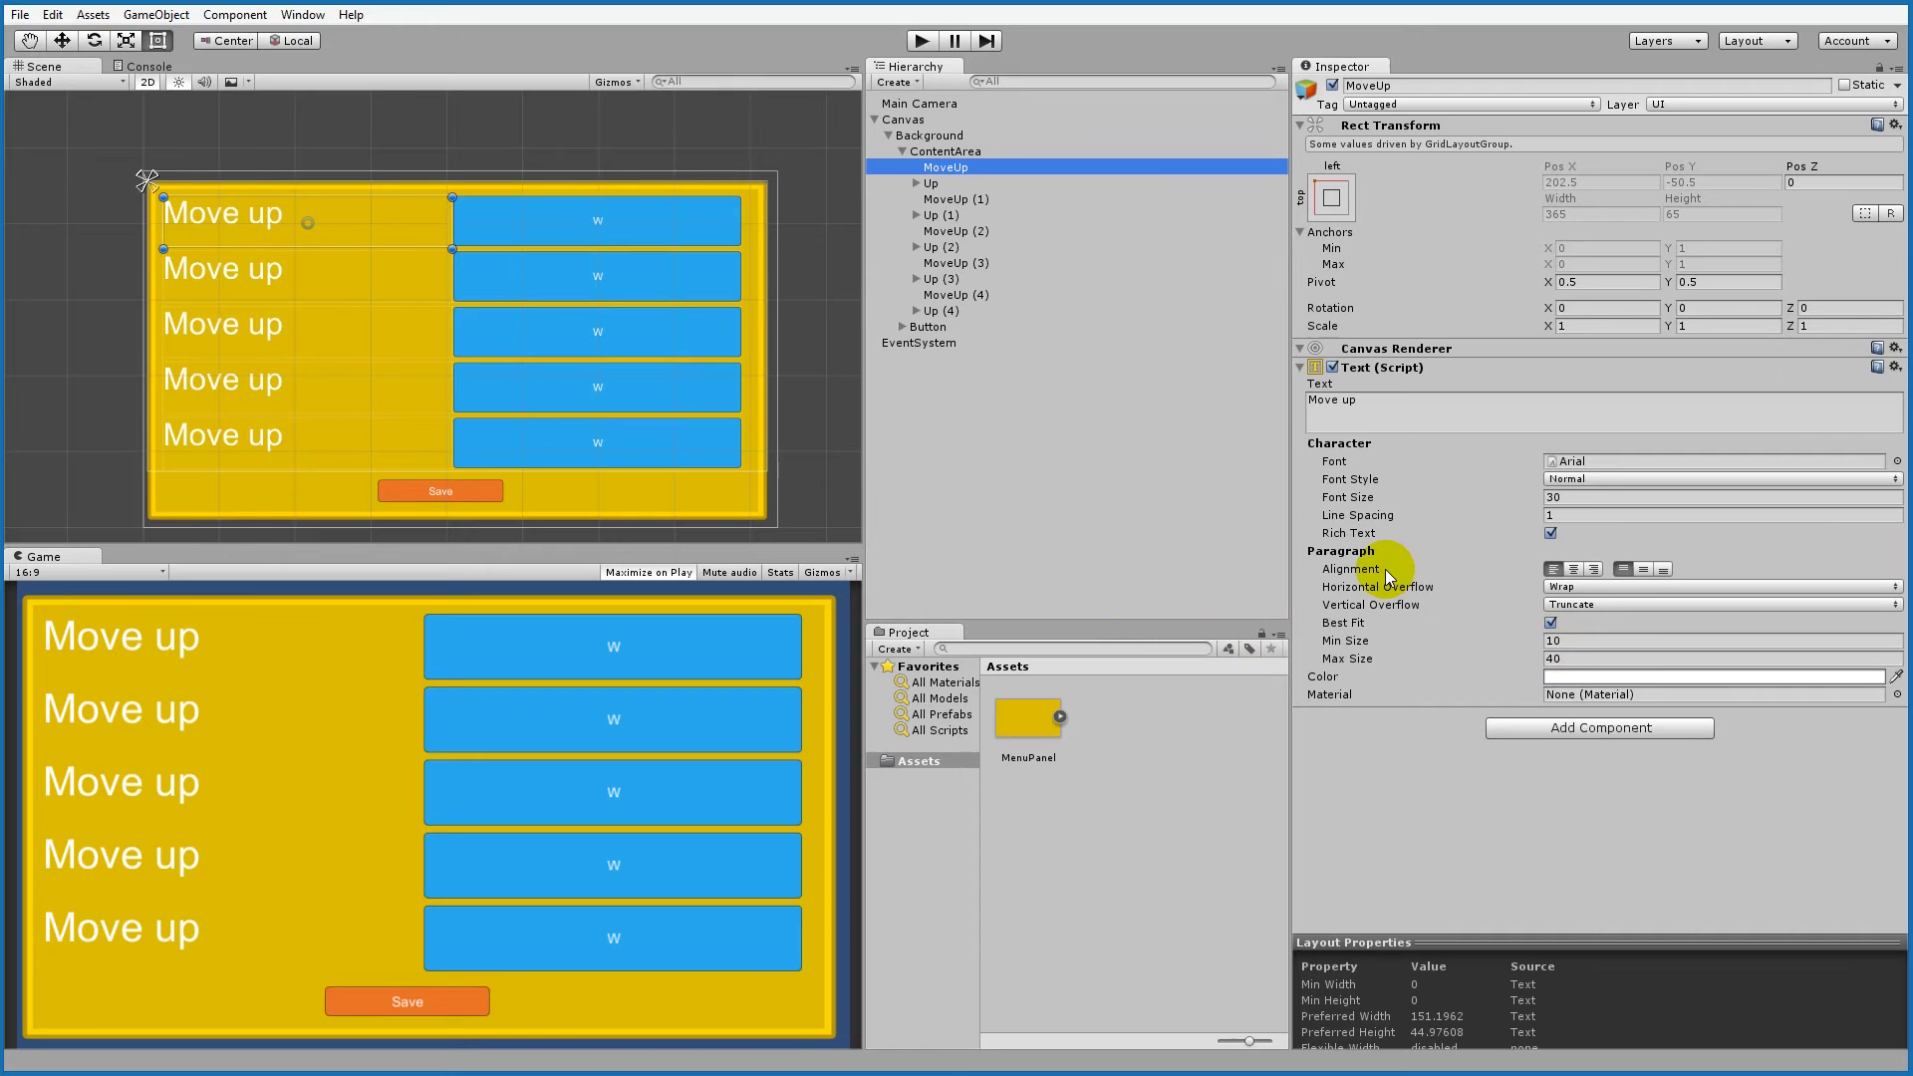
{"action": "left_click", "coordinate": [1529, 730]}
{"action": "type", "text": "outline"}
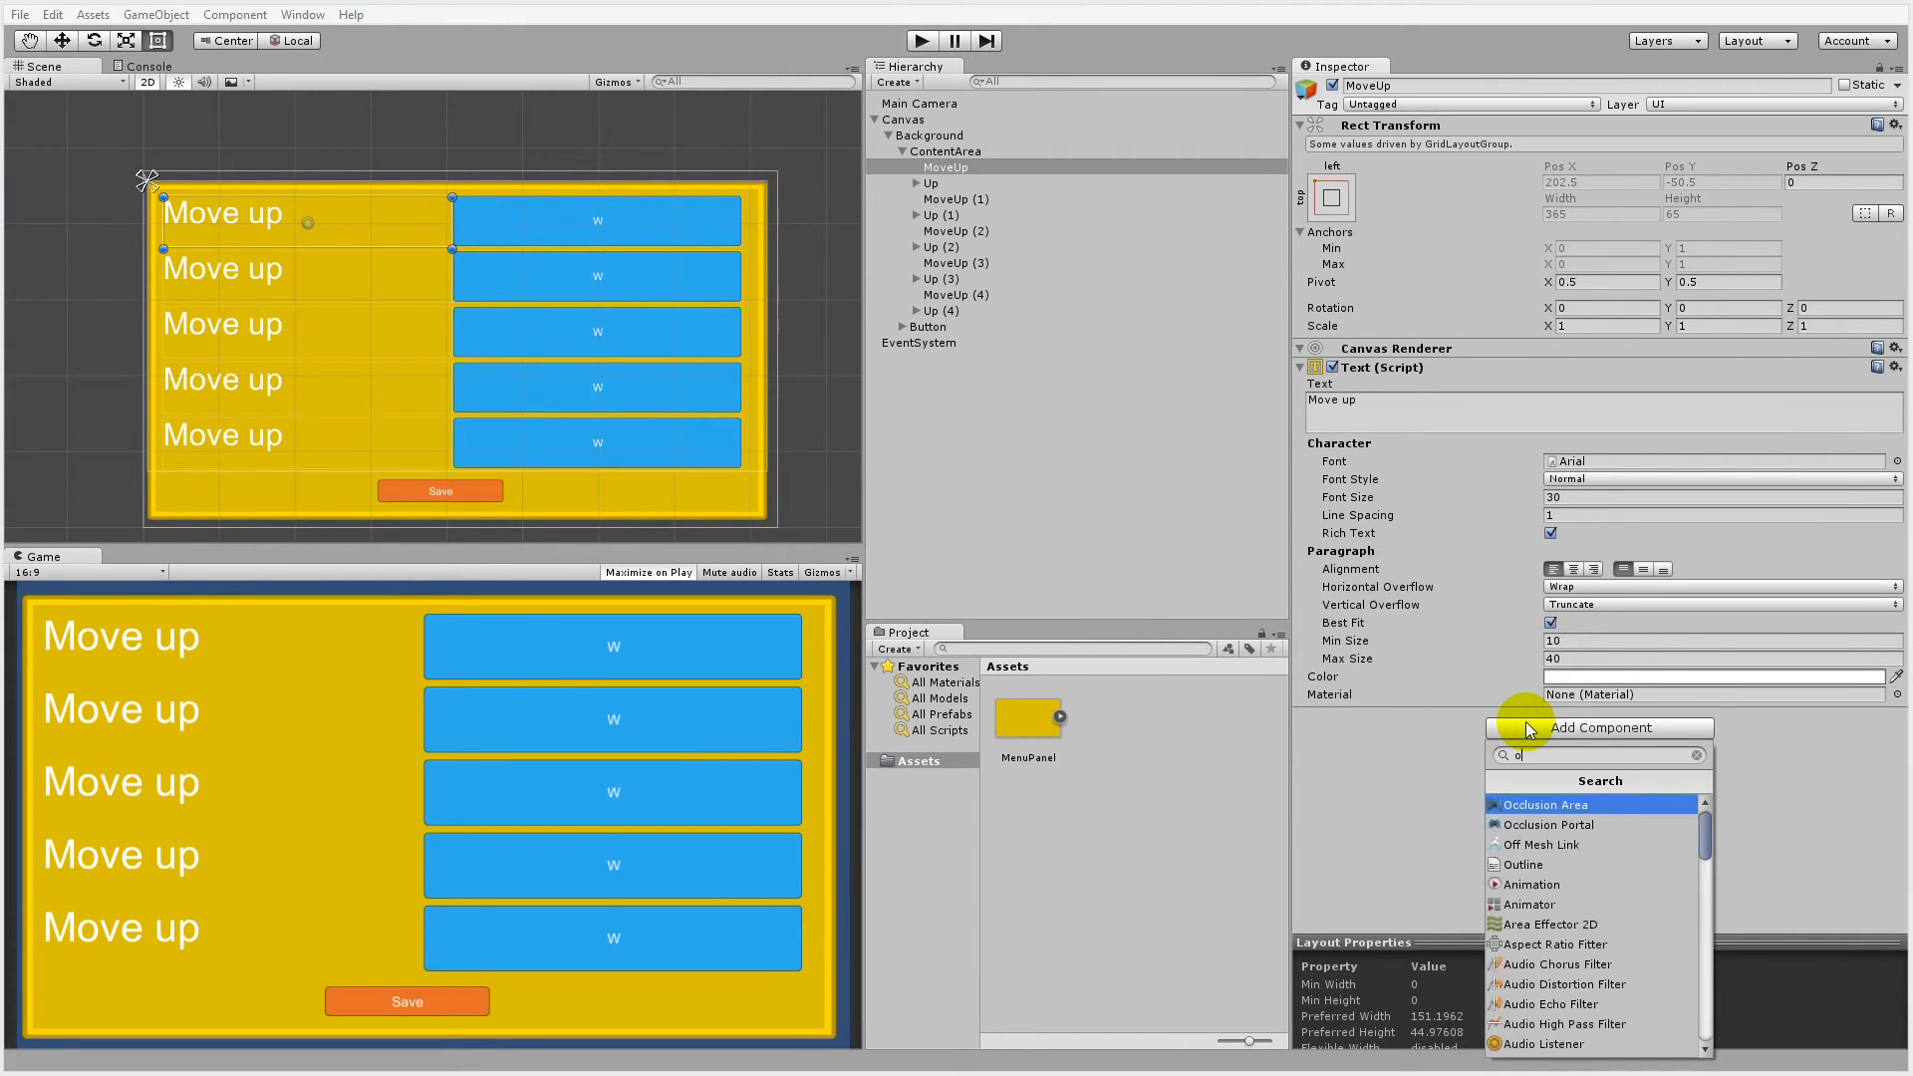
{"action": "left_click", "coordinate": [1592, 807]}
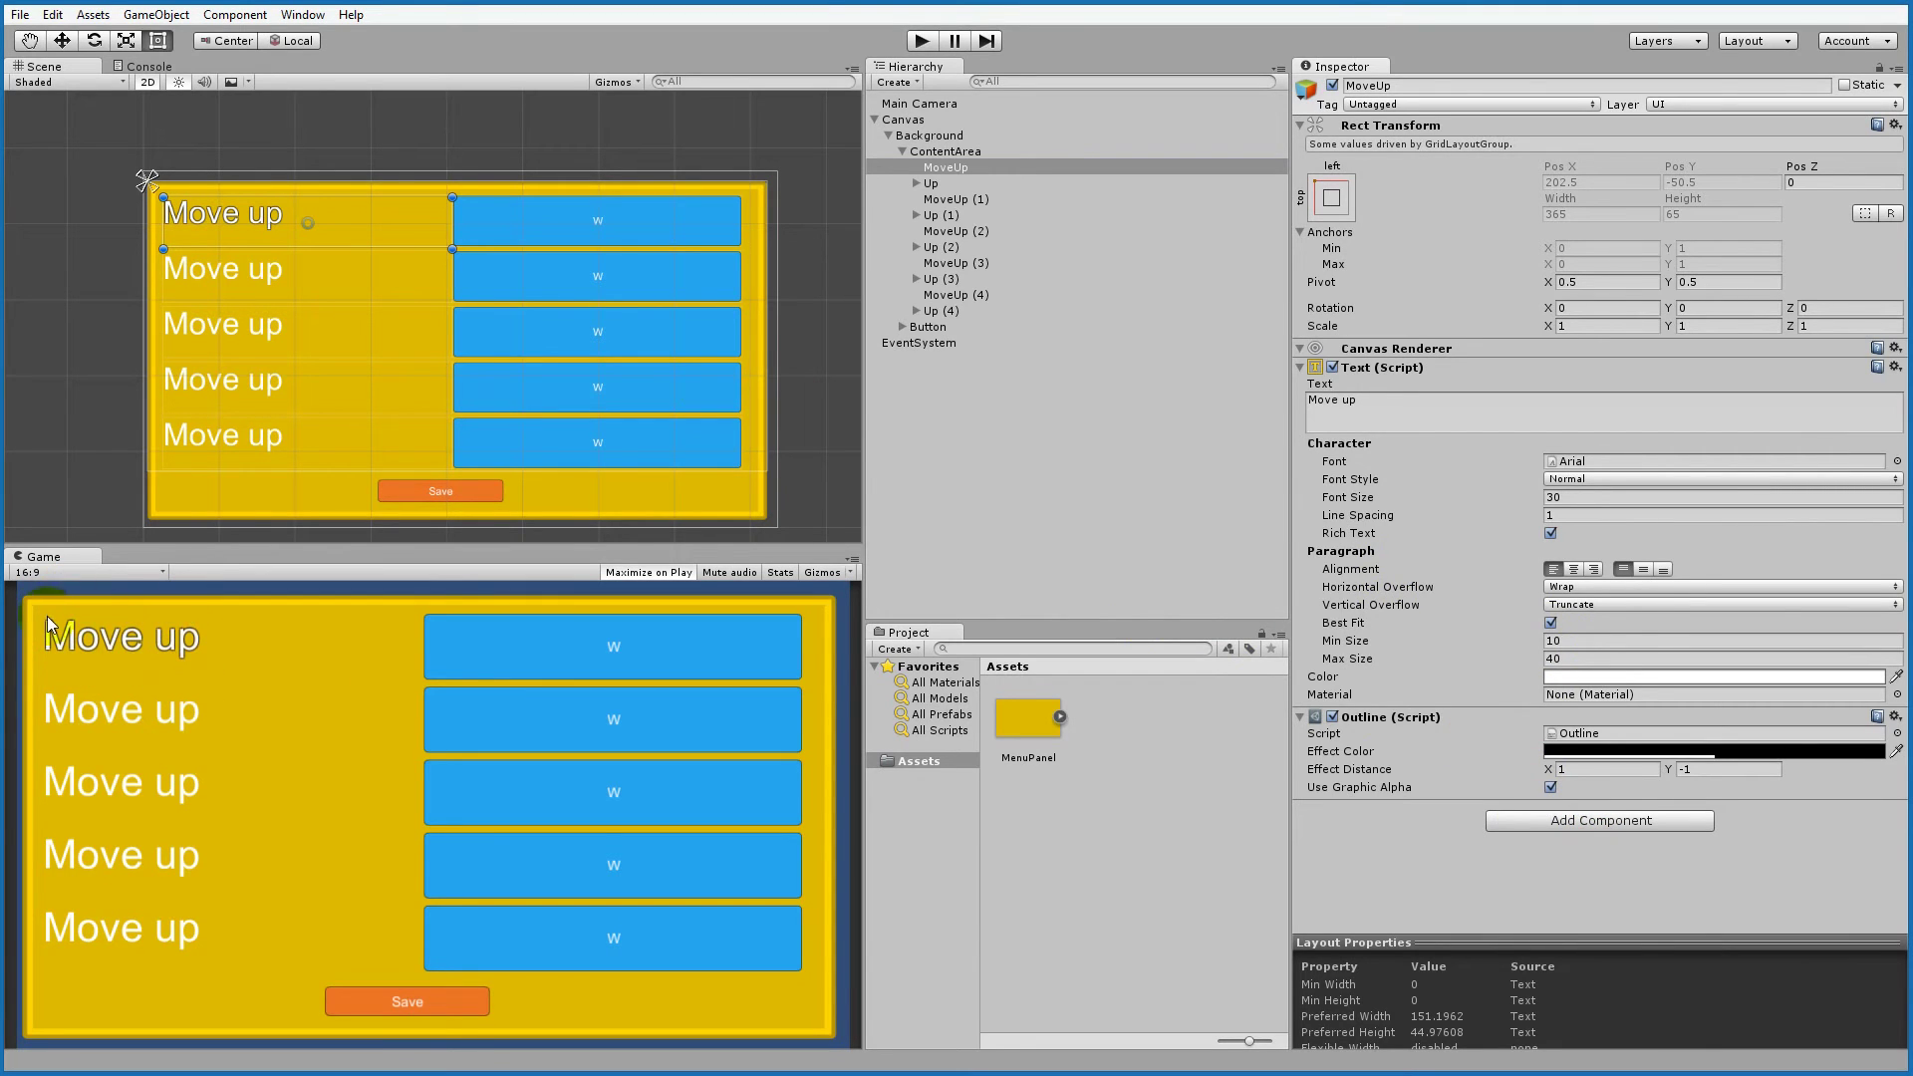
Step: Add a Shadow component to the same MoveUp label
{"action": "left_click", "coordinate": [1543, 823]}
{"action": "type", "text": "sha"}
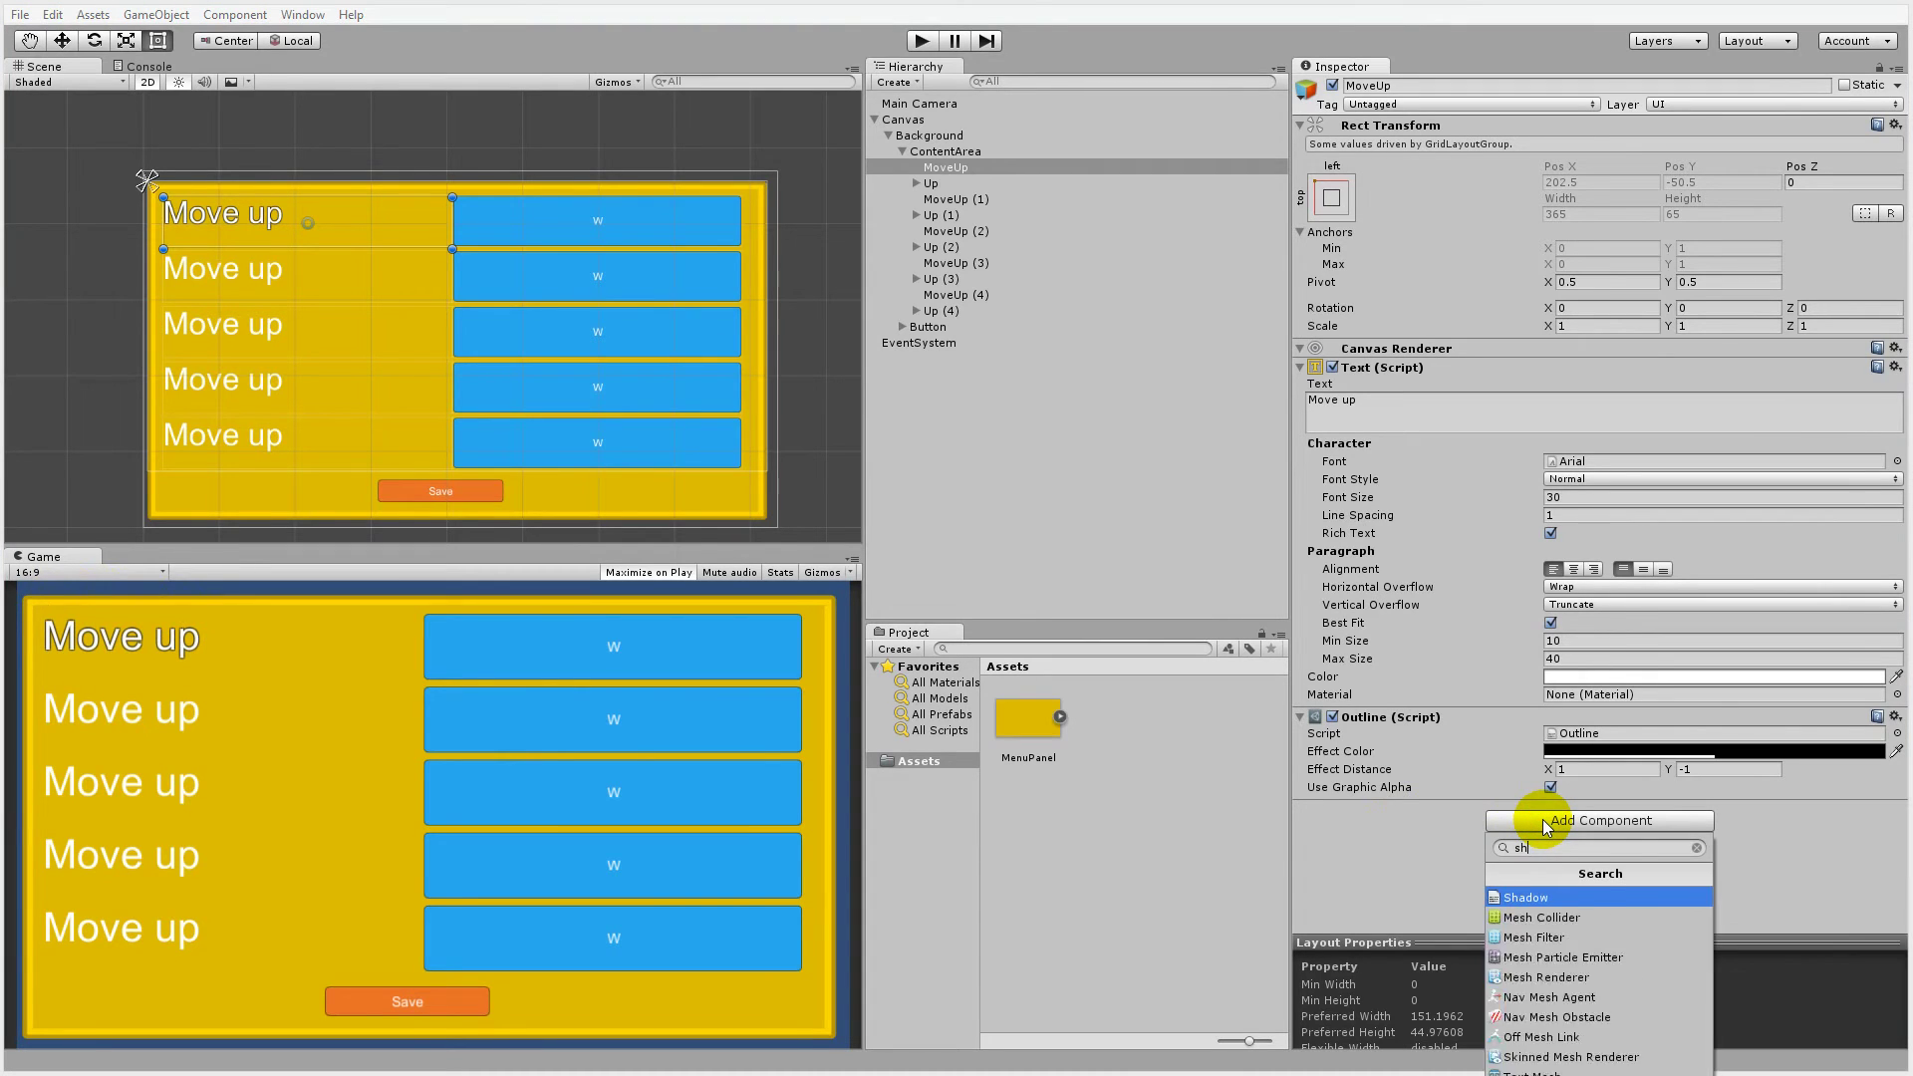
{"action": "left_click", "coordinate": [1560, 898]}
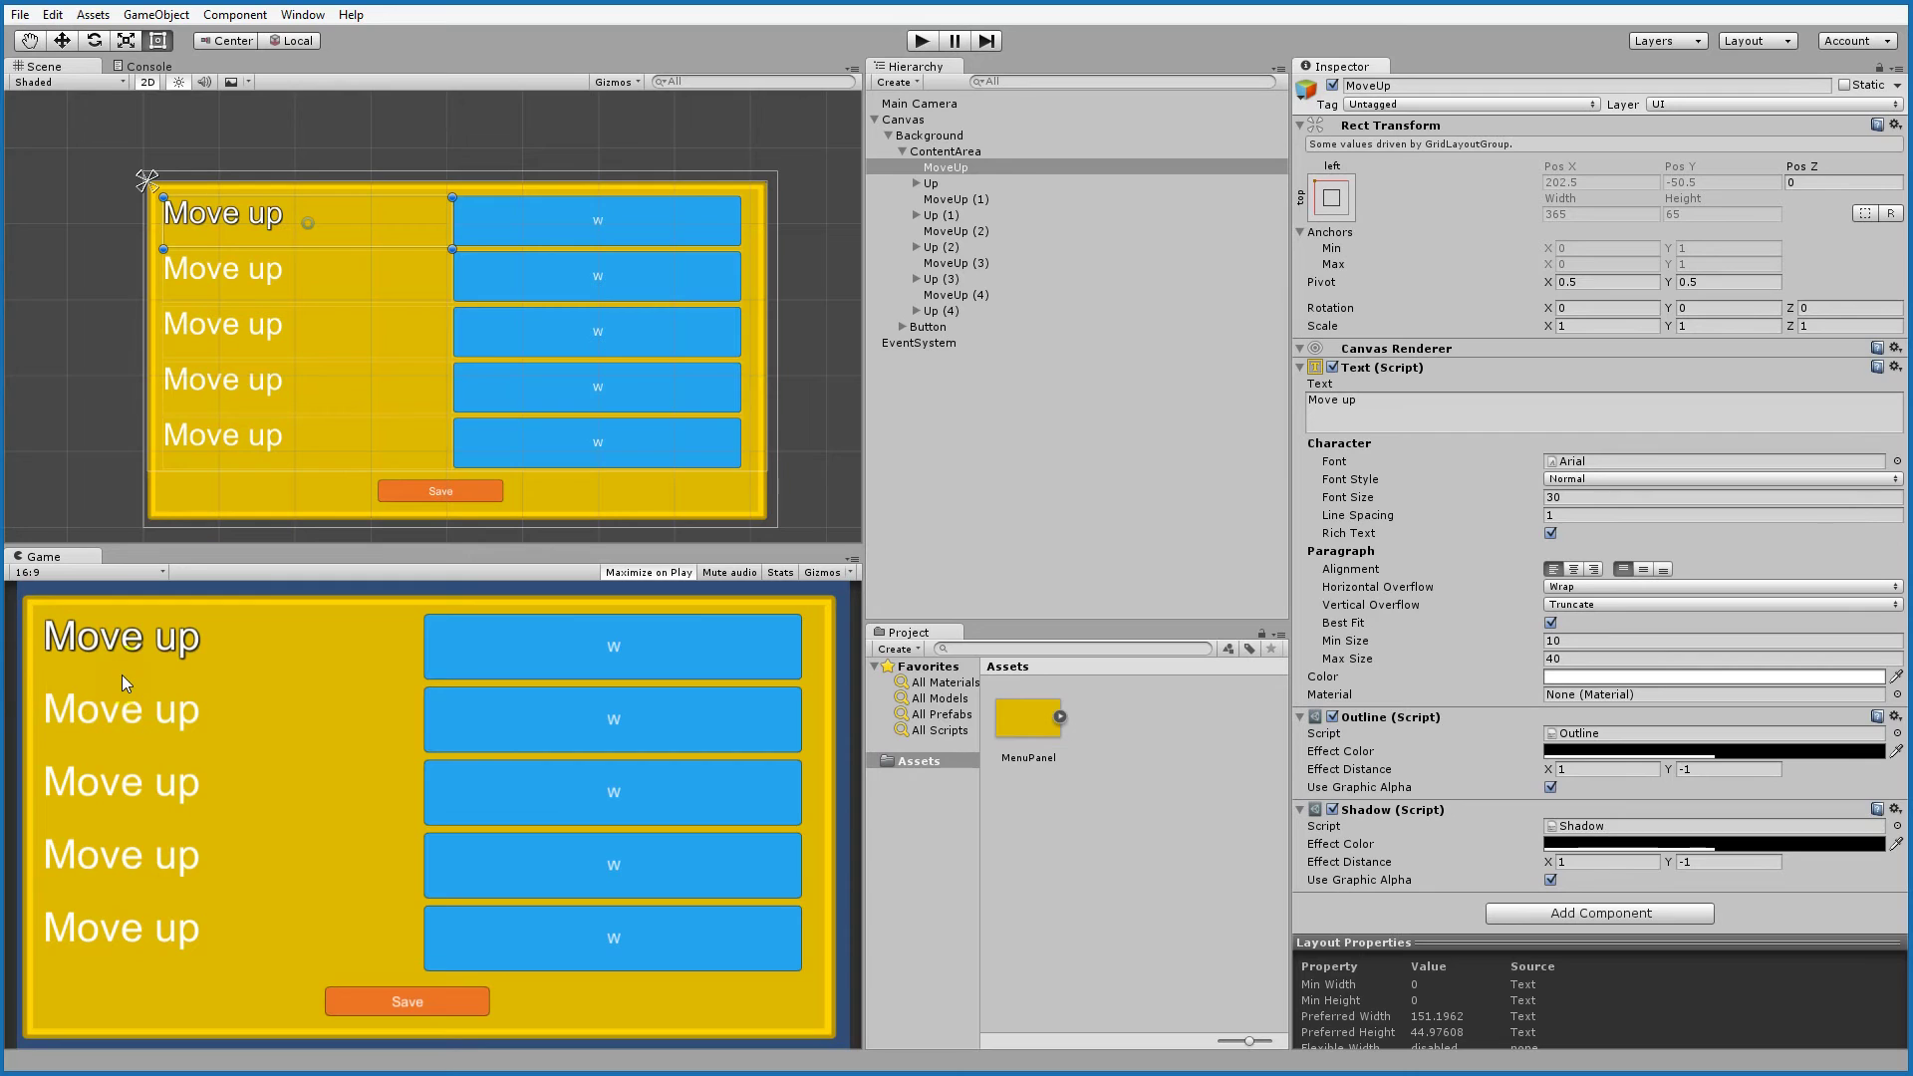
{"action": "left_click", "coordinate": [532, 645]}
{"action": "left_click", "coordinate": [512, 948]}
{"action": "left_click", "coordinate": [760, 867]}
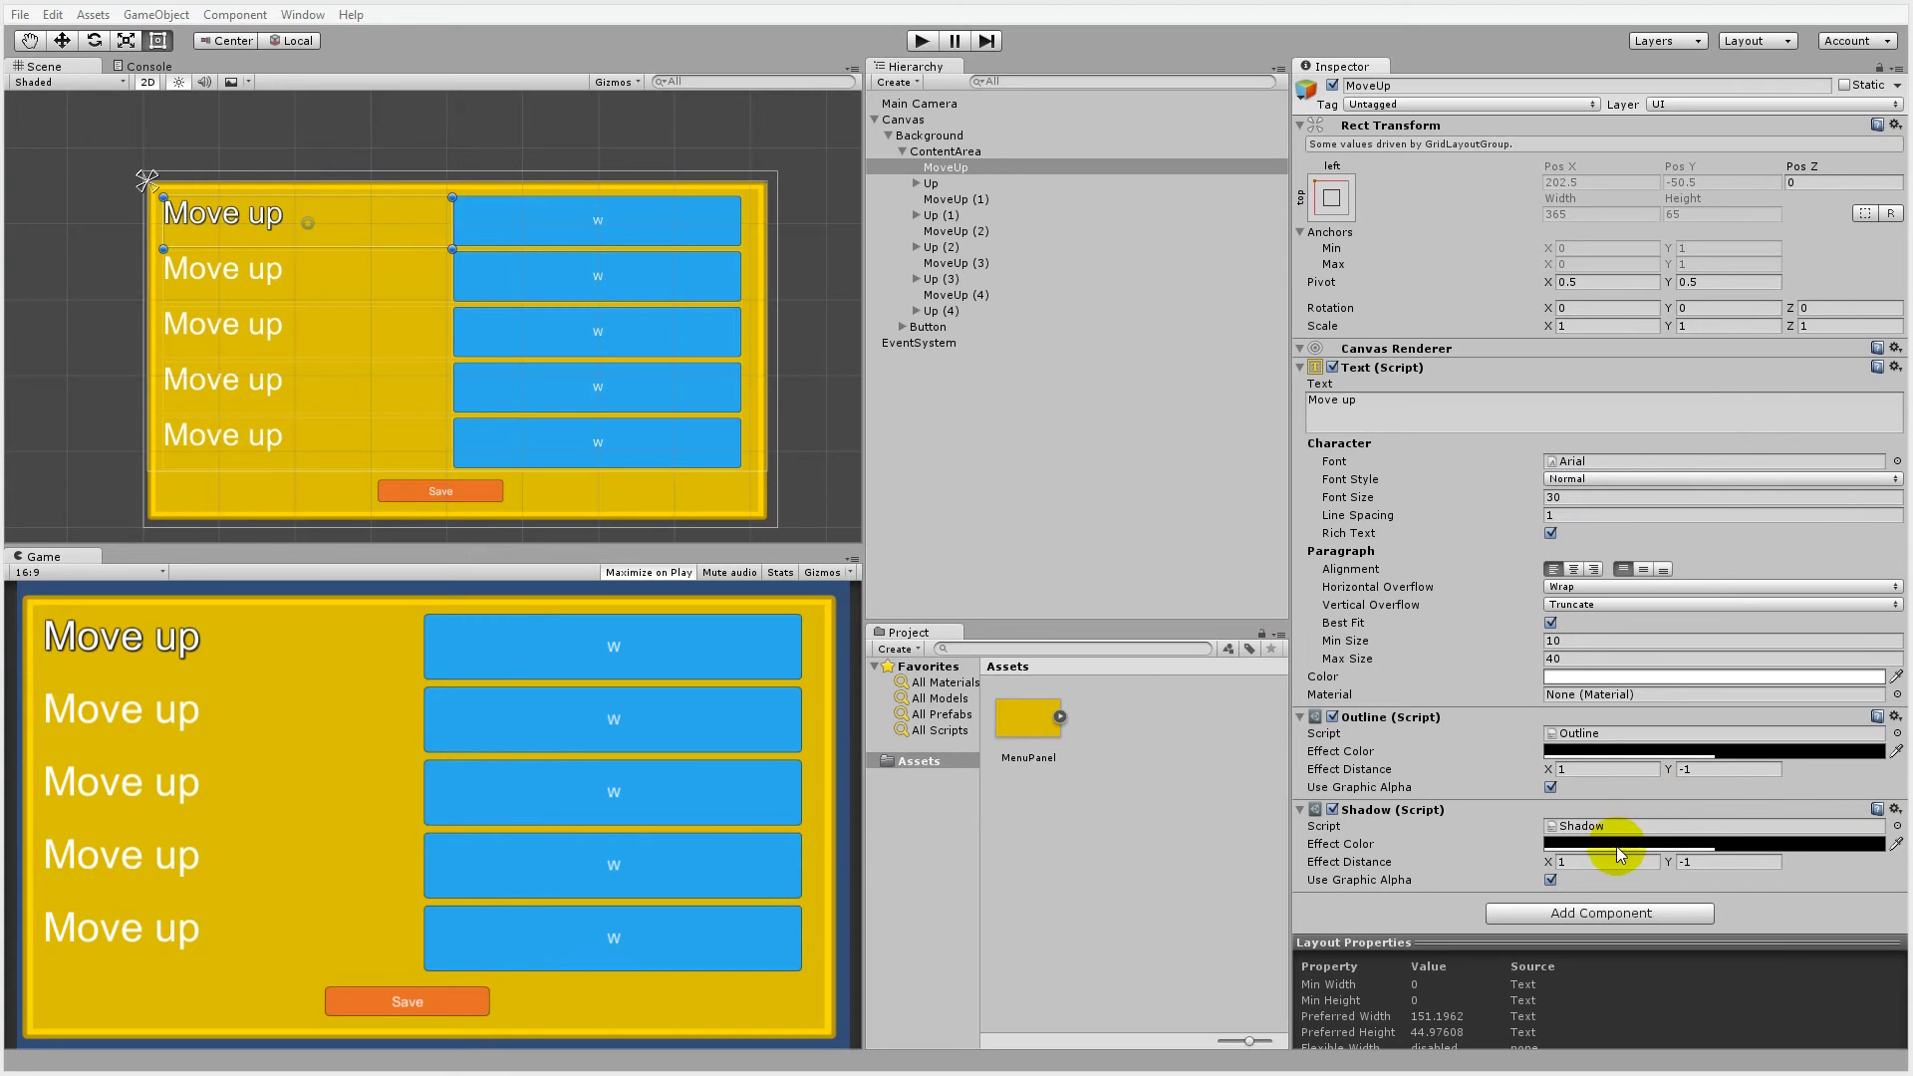
{"action": "left_click", "coordinate": [1716, 863]}
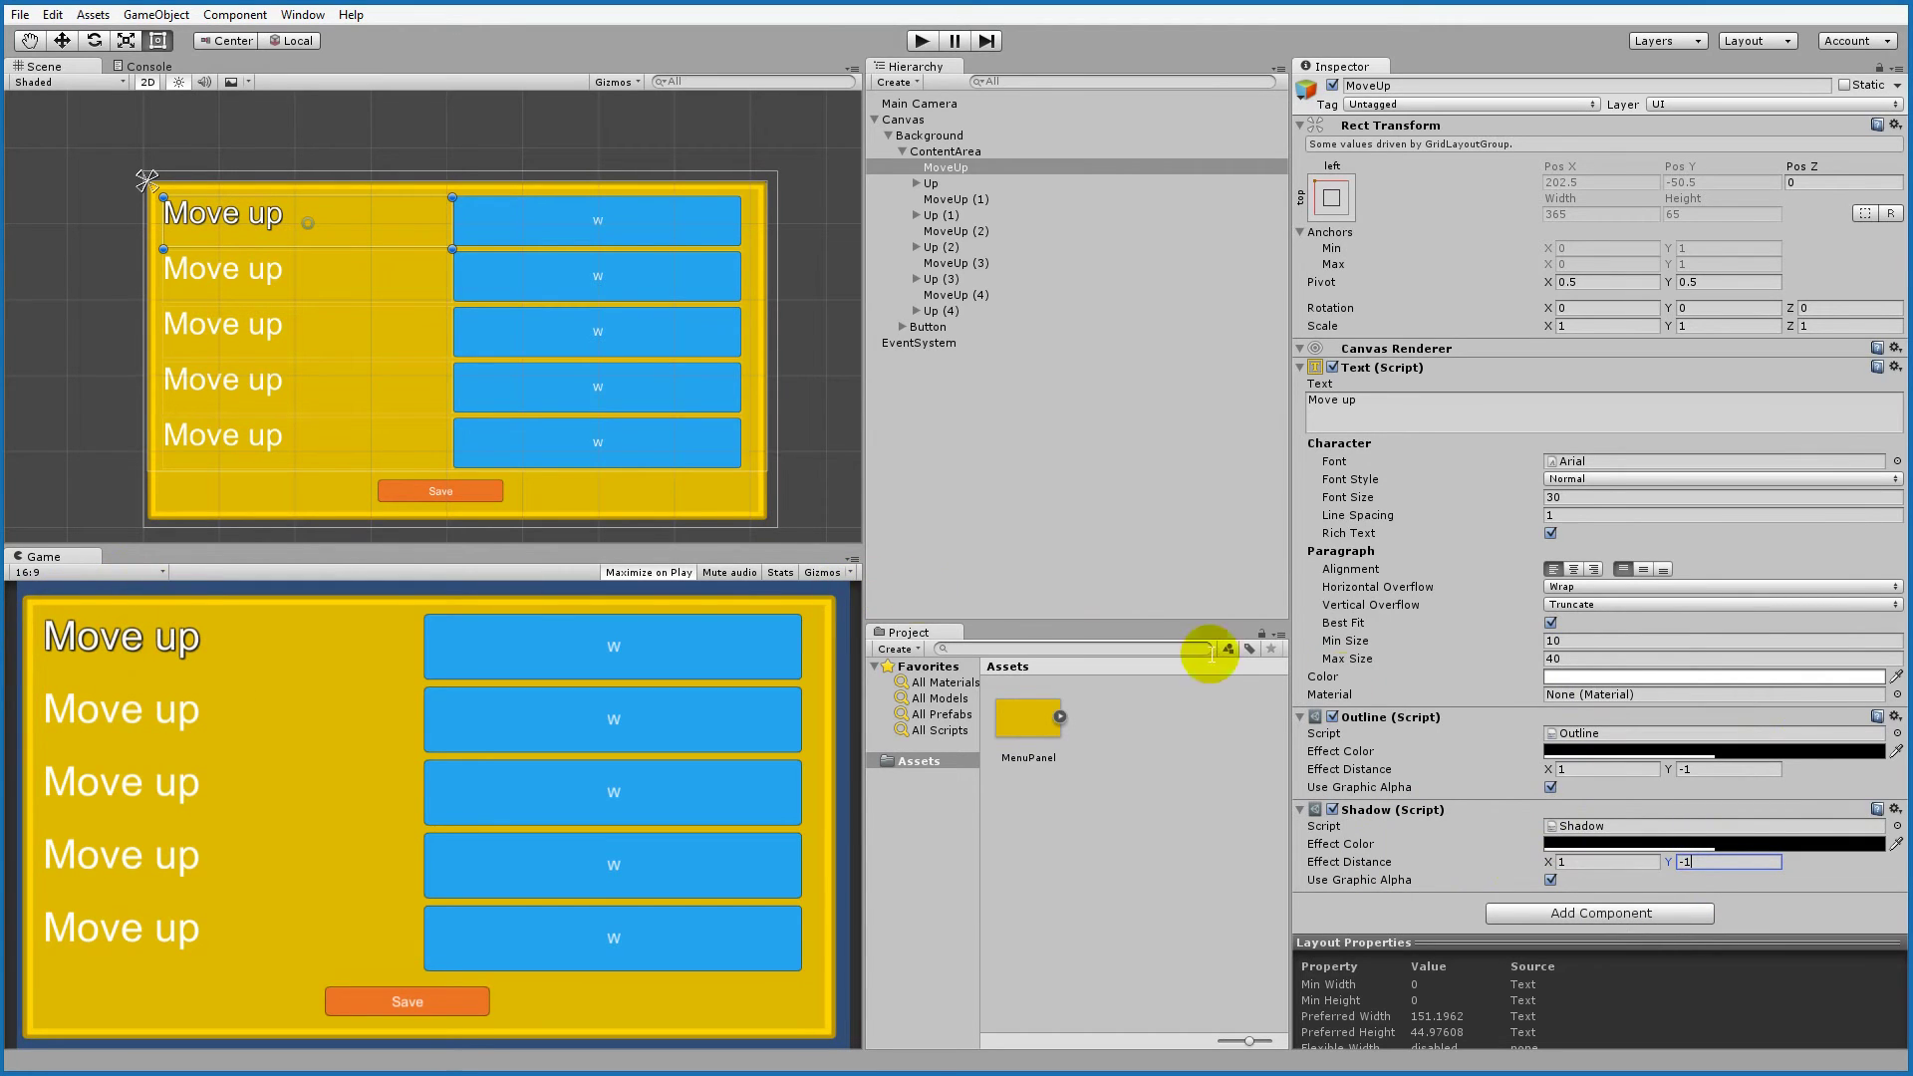
Step: Add a Shadow component to the four labels MoveUp (1) through MoveUp (4) at once, leaving out the first MoveUp
{"action": "left_click_drag", "start_coordinate": [929, 187], "coordinate": [936, 172]}
{"action": "left_click", "coordinate": [936, 199]}
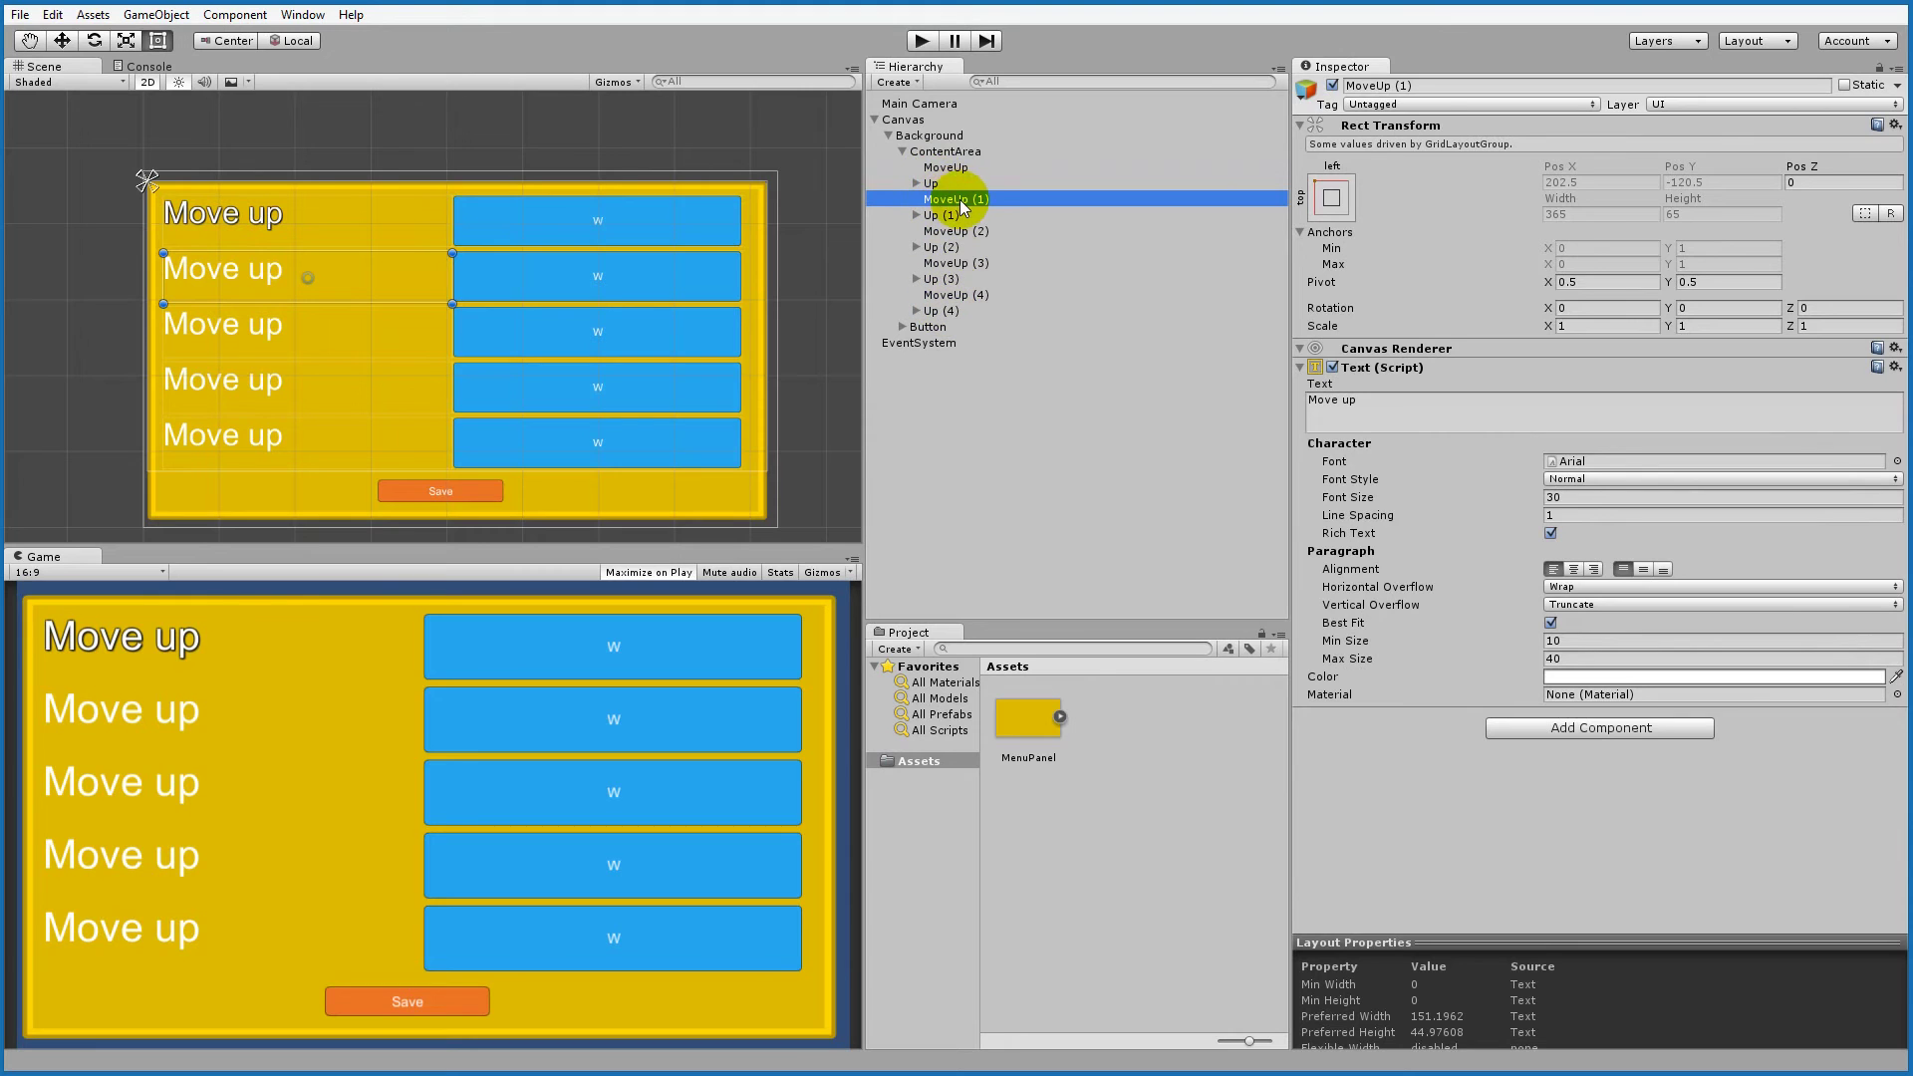
{"action": "left_click", "coordinate": [939, 167]}
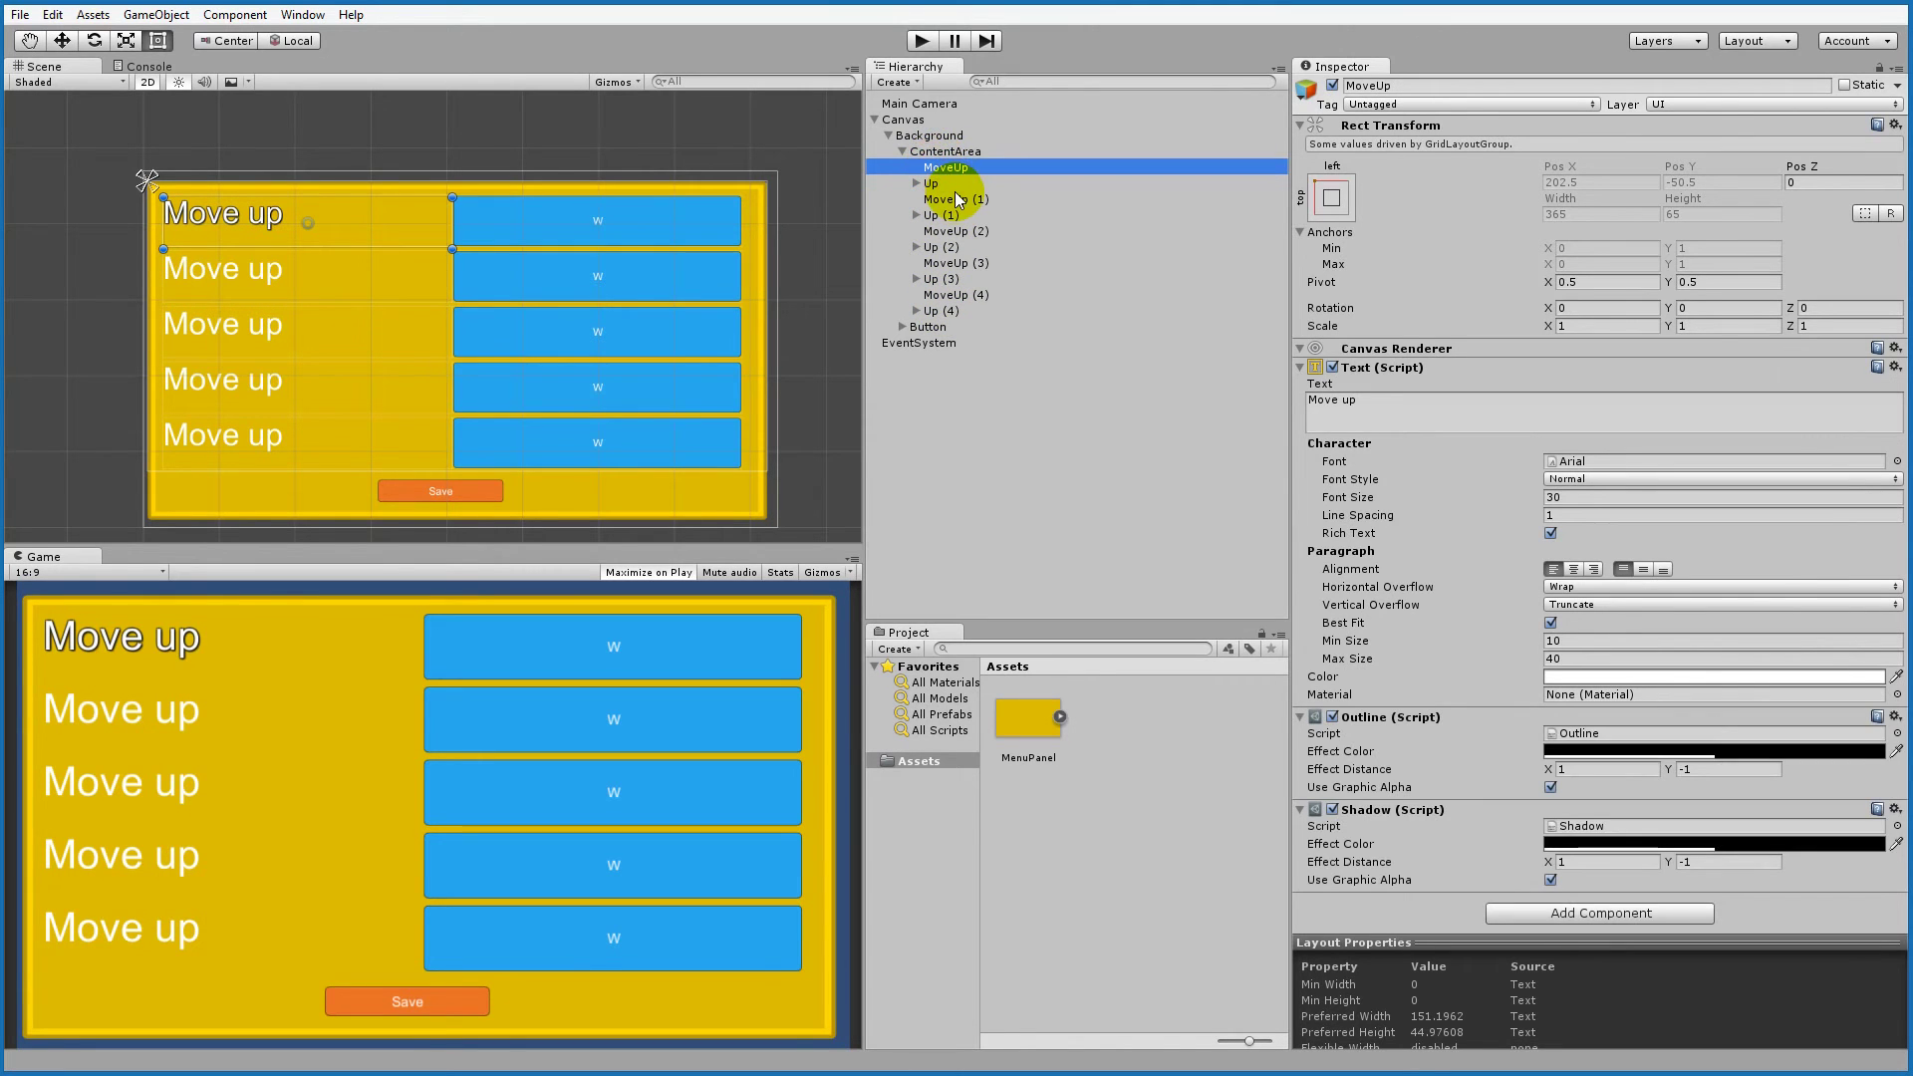
{"action": "left_click", "coordinate": [956, 199], "text": "ctrl"}
{"action": "left_click", "coordinate": [959, 231], "text": "ctrl"}
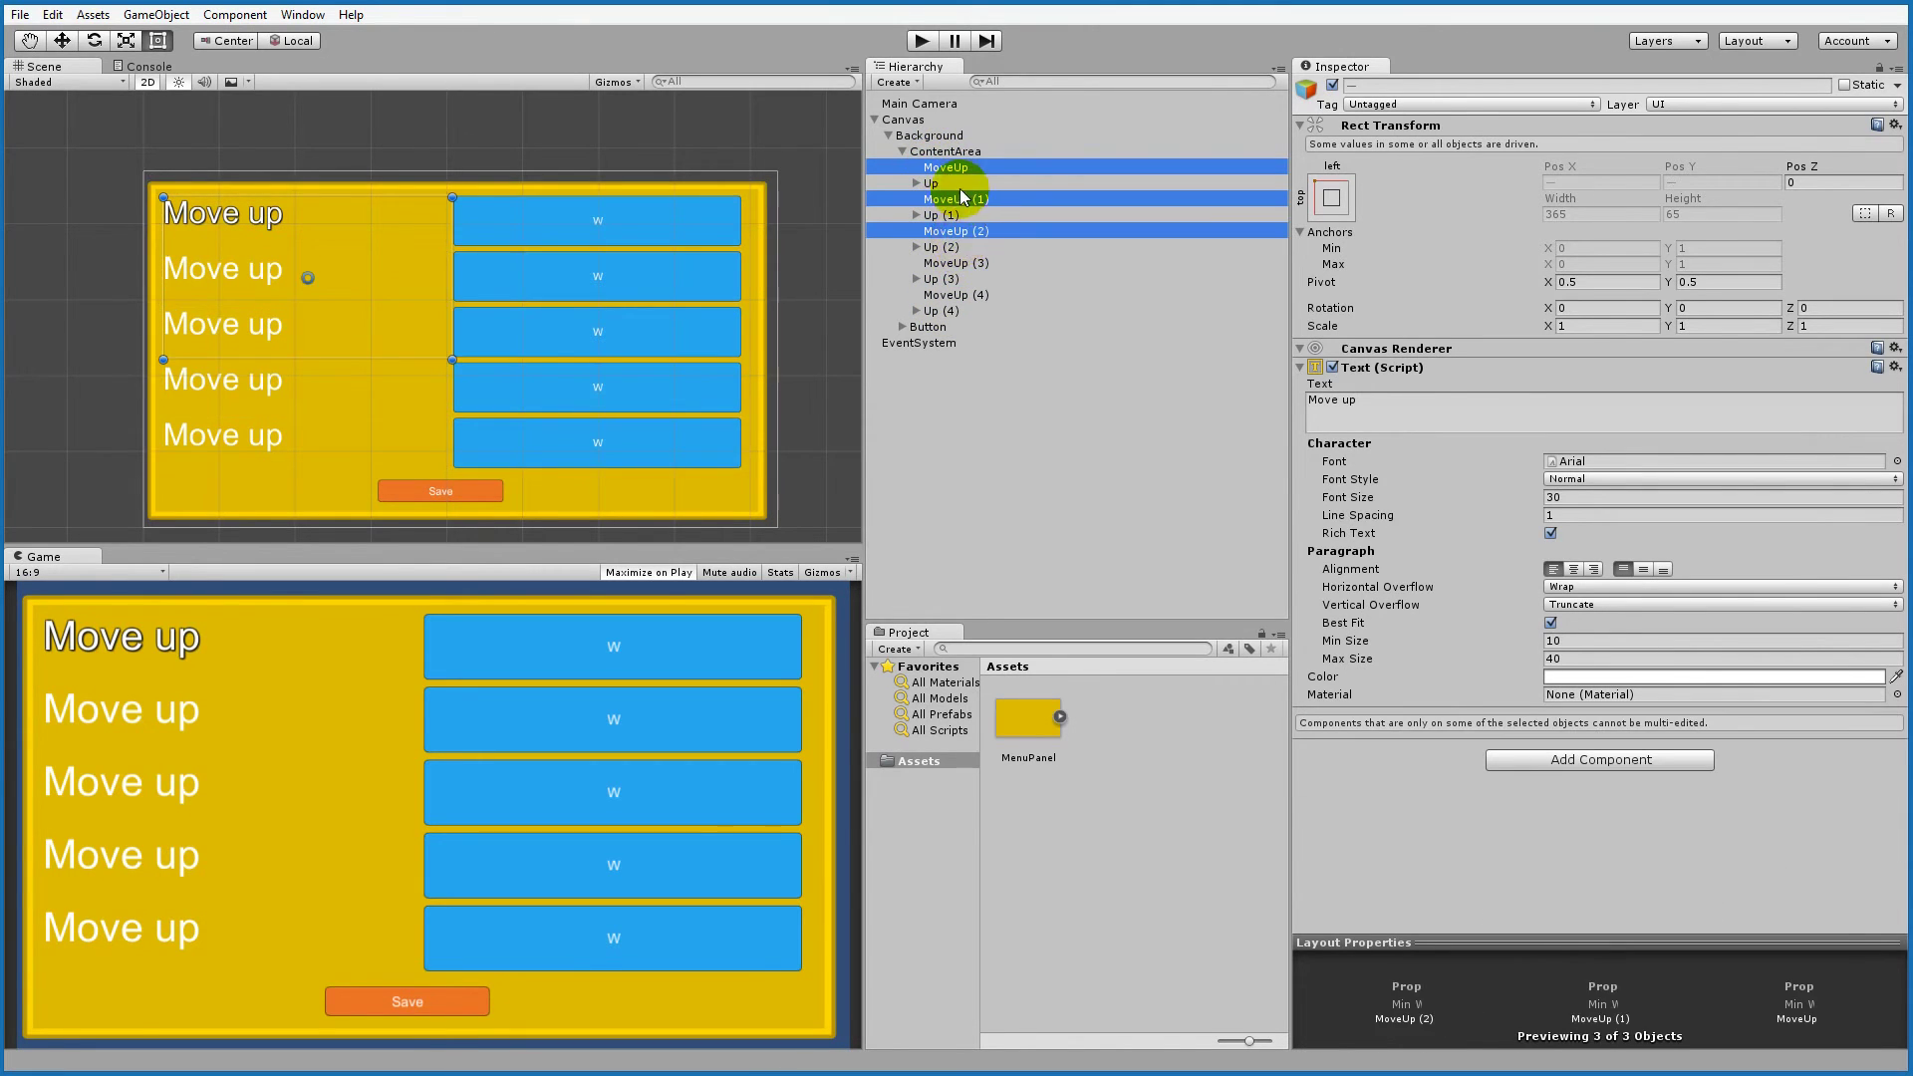
{"action": "left_click", "coordinate": [952, 263], "text": "ctrl"}
{"action": "left_click", "coordinate": [970, 294], "text": "ctrl"}
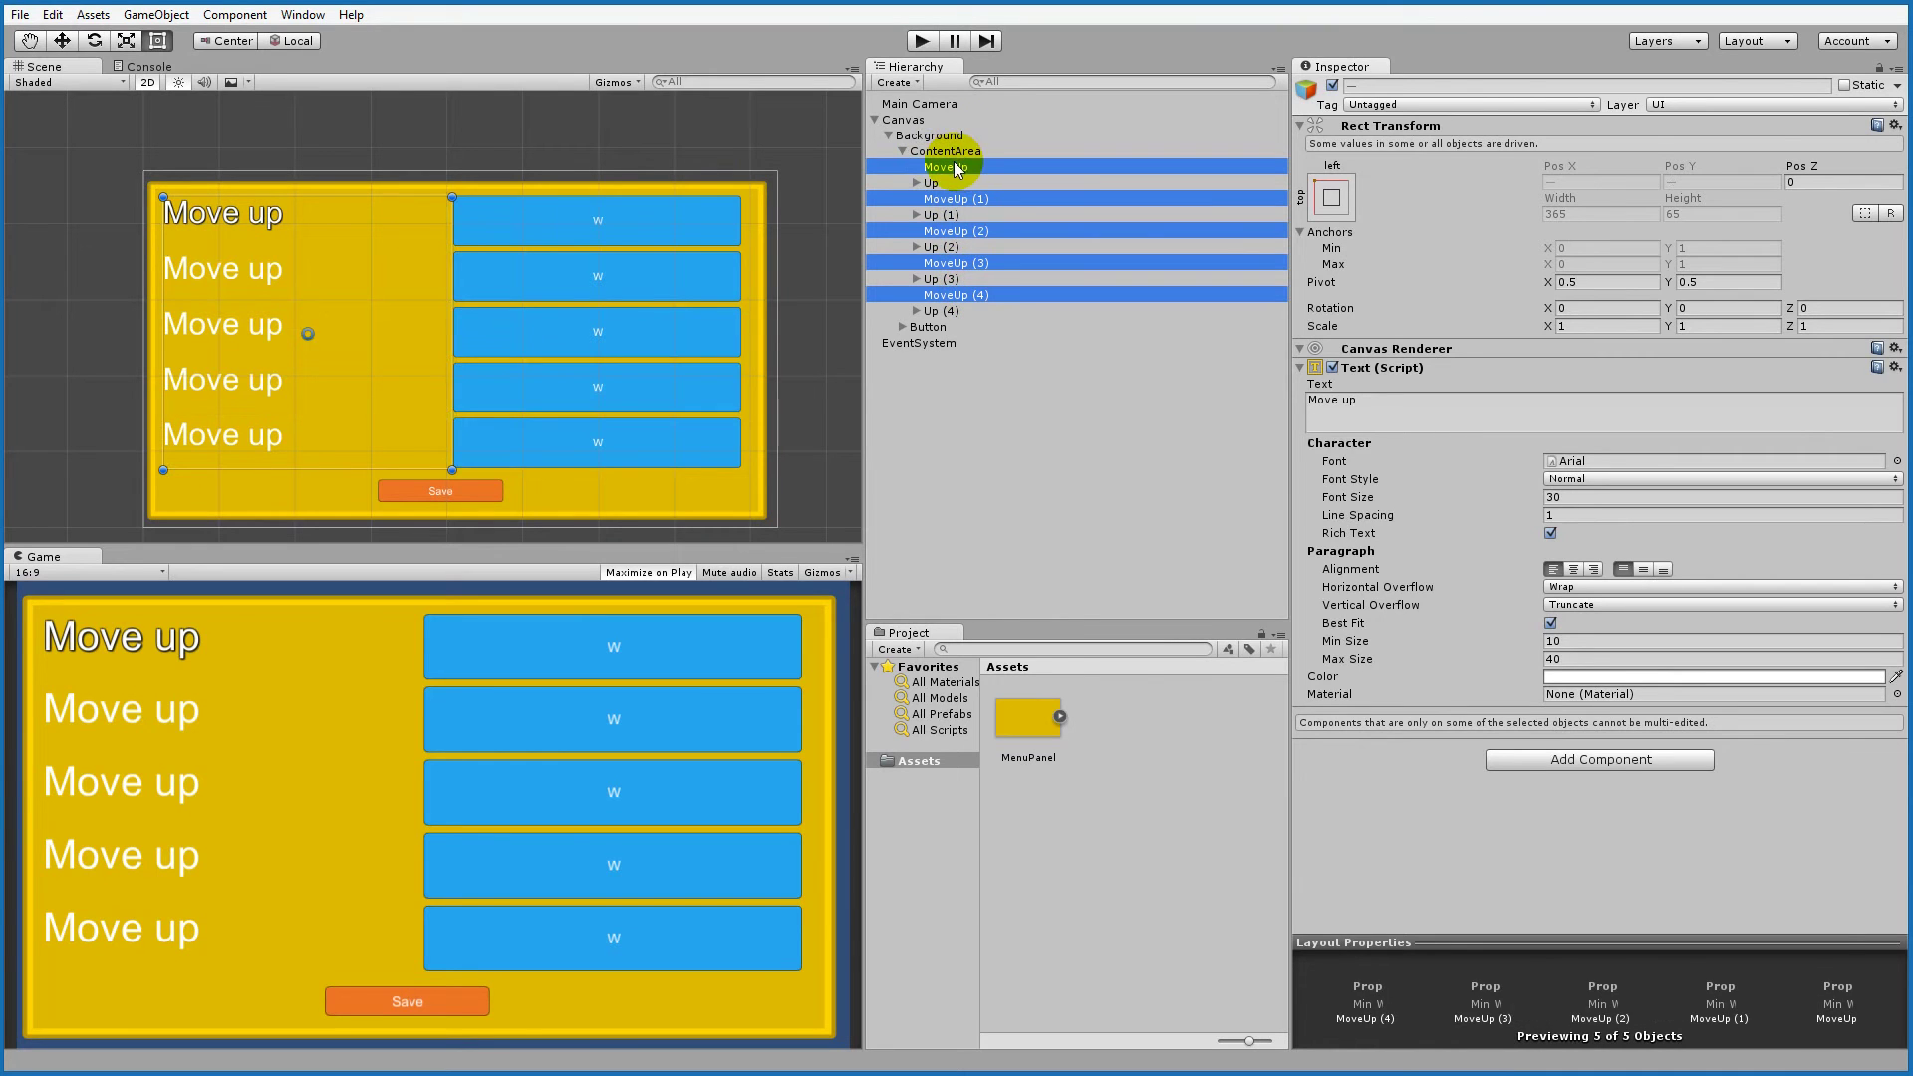
{"action": "left_click", "coordinate": [952, 167], "text": "ctrl"}
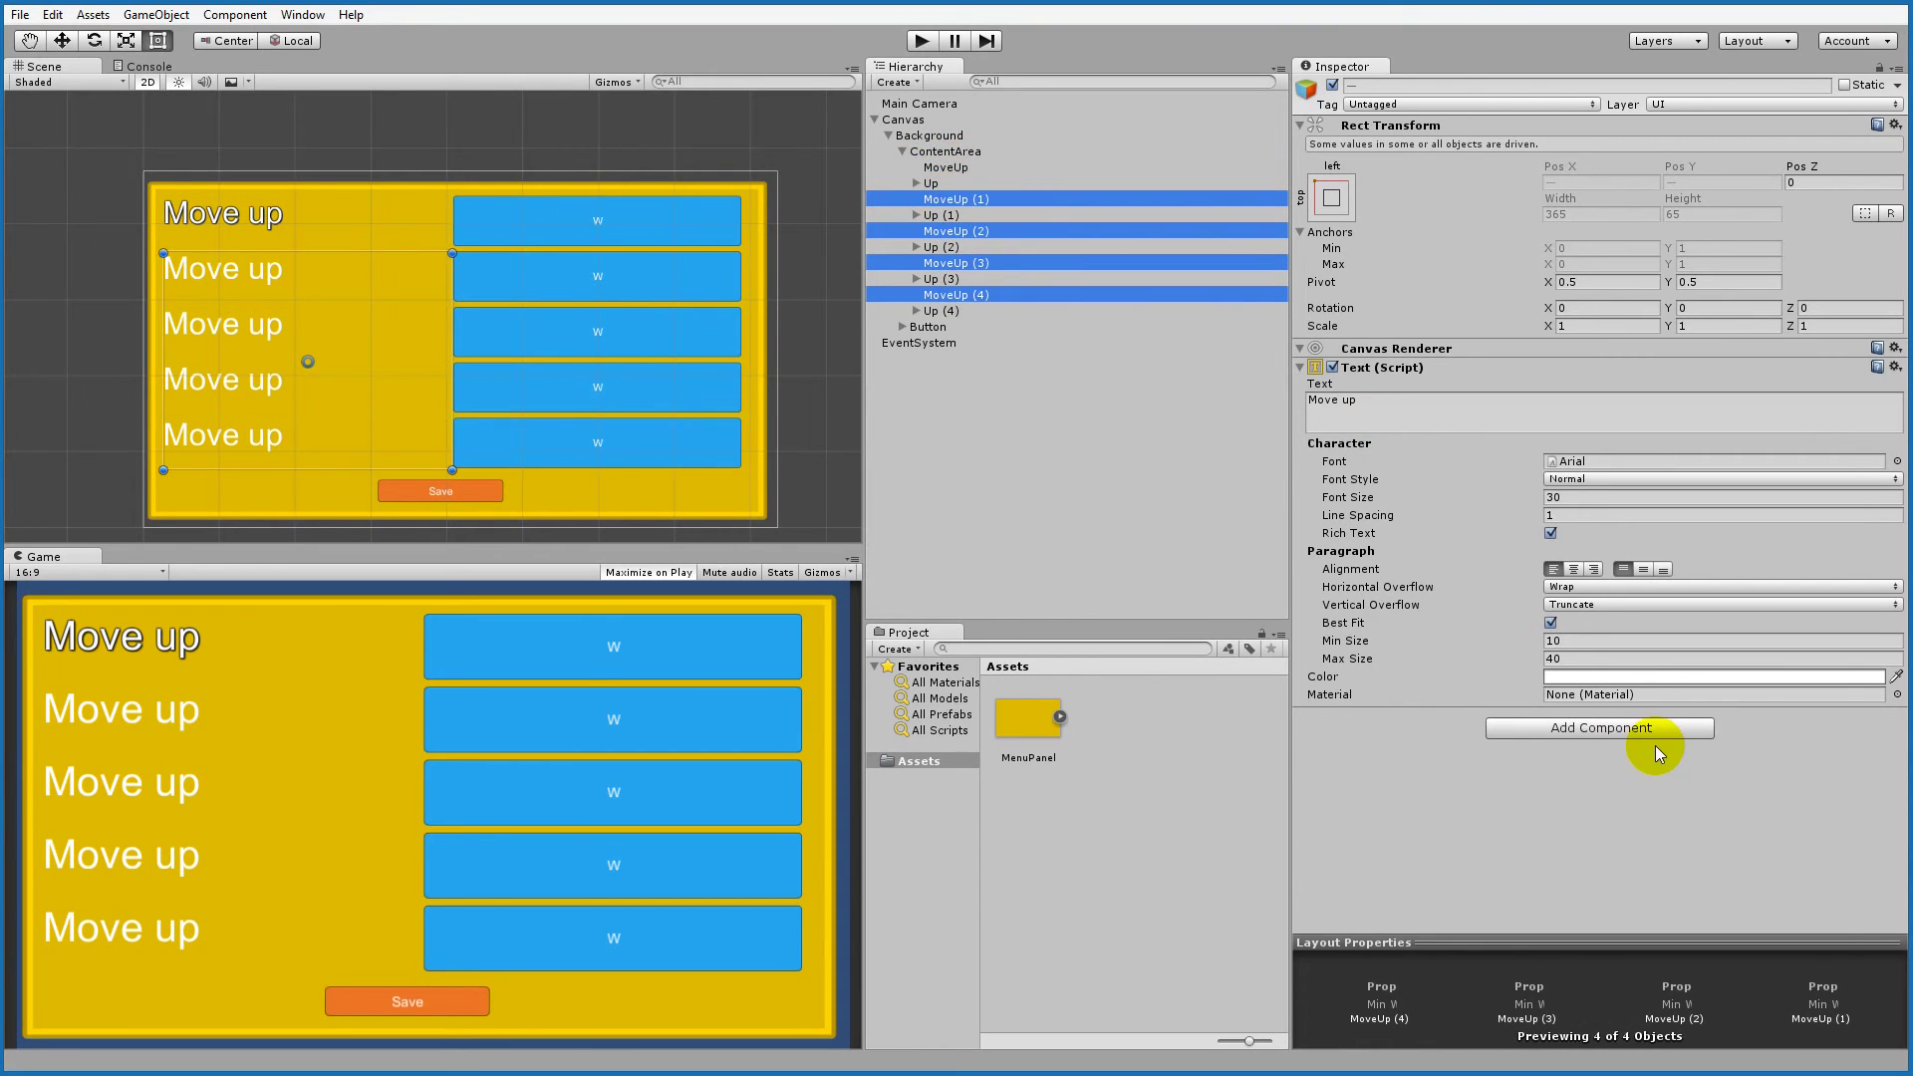
{"action": "left_click", "coordinate": [1620, 728]}
{"action": "left_click", "coordinate": [1567, 797]}
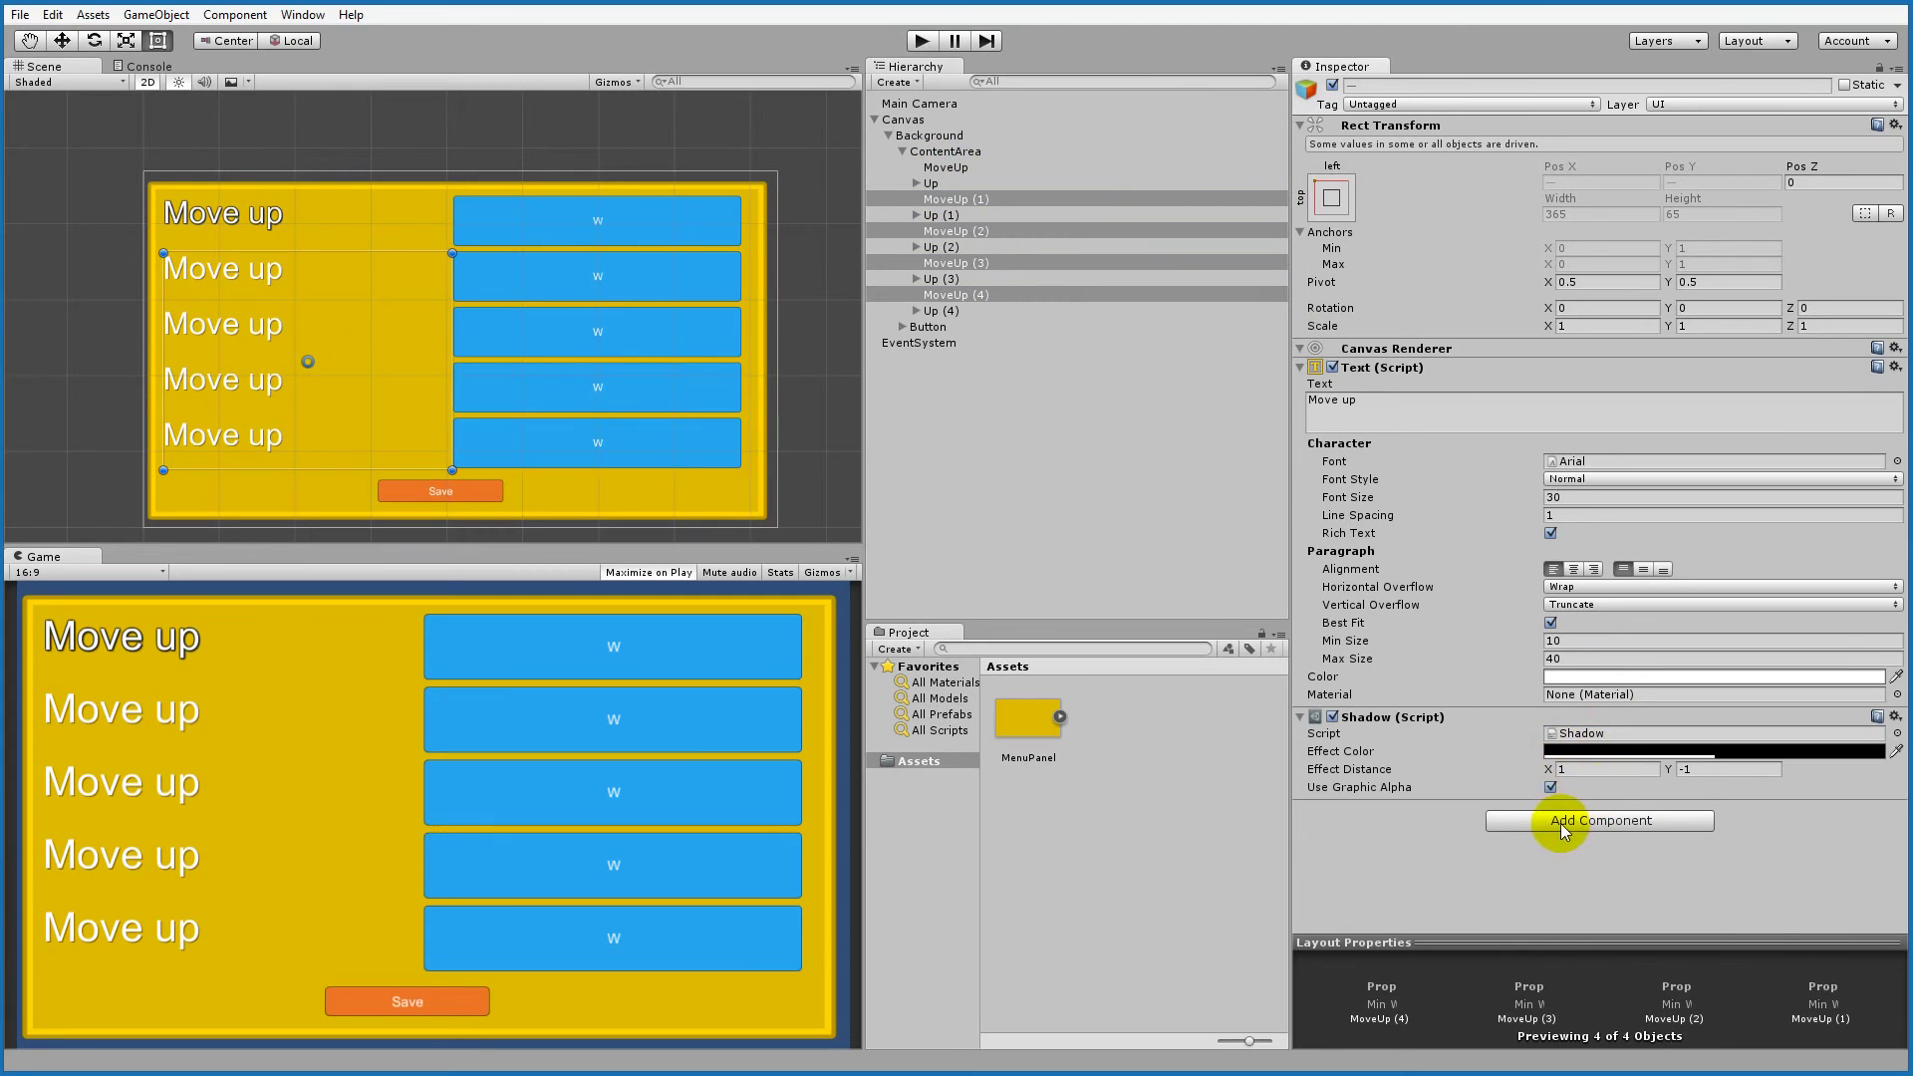
Step: Add an Outline component to the same four MoveUp copies
{"action": "left_click", "coordinate": [1561, 825]}
{"action": "type", "text": "out"}
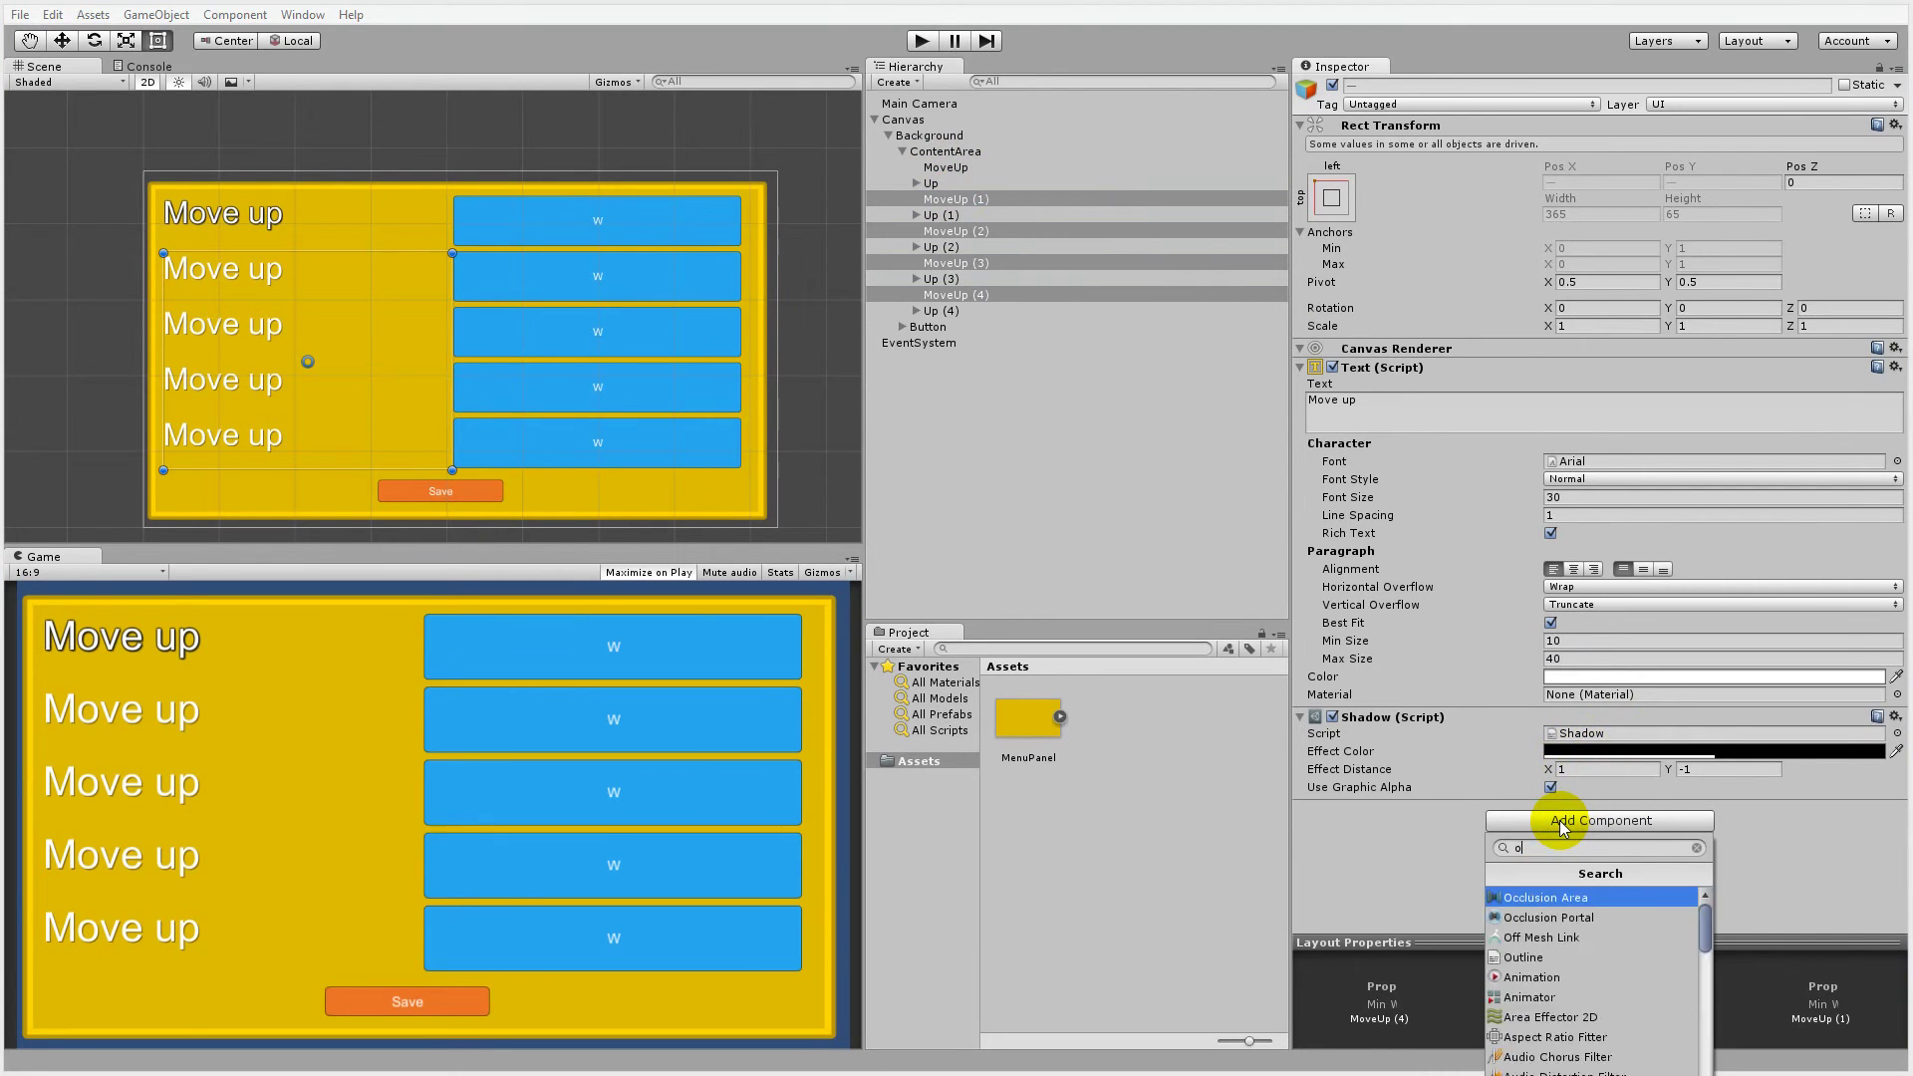
{"action": "left_click", "coordinate": [1566, 897]}
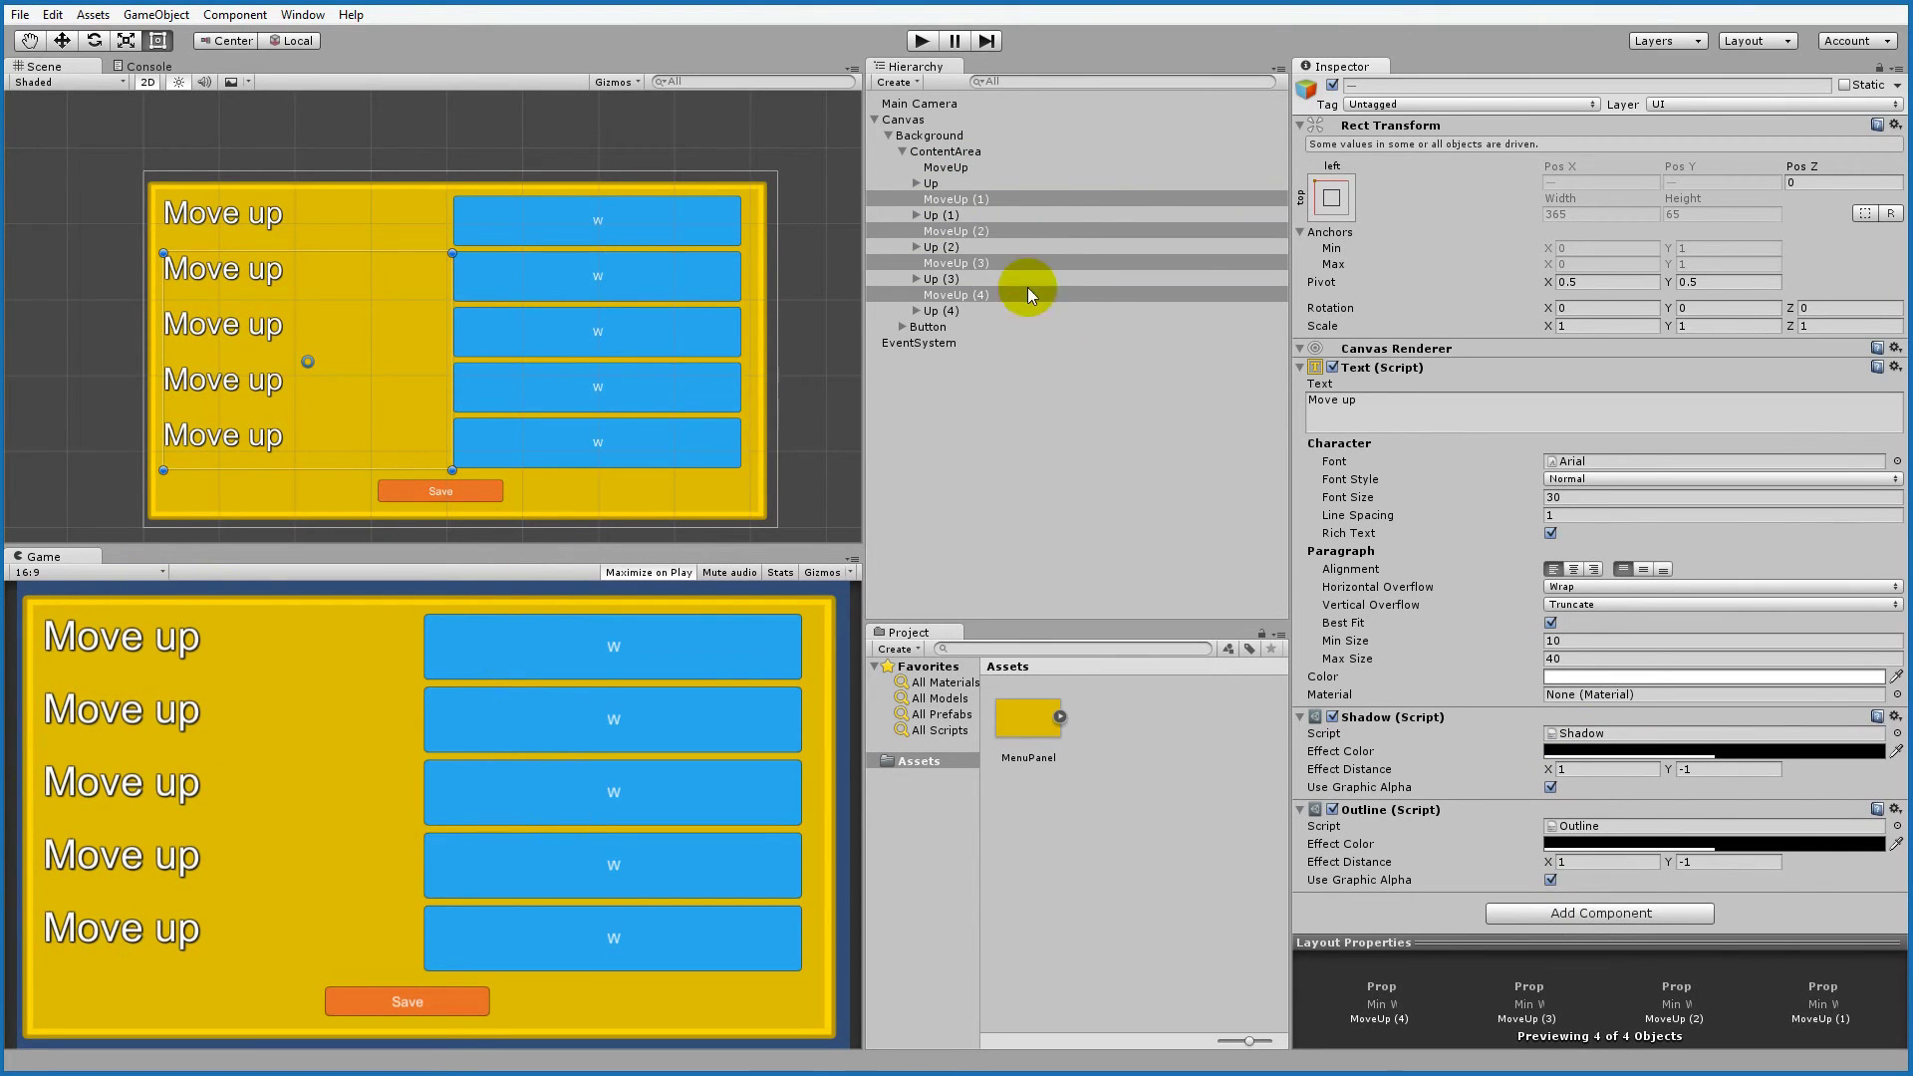
Step: Rename the second row's label object MoveUp (1) to MoveLeft
{"action": "left_click", "coordinate": [939, 201]}
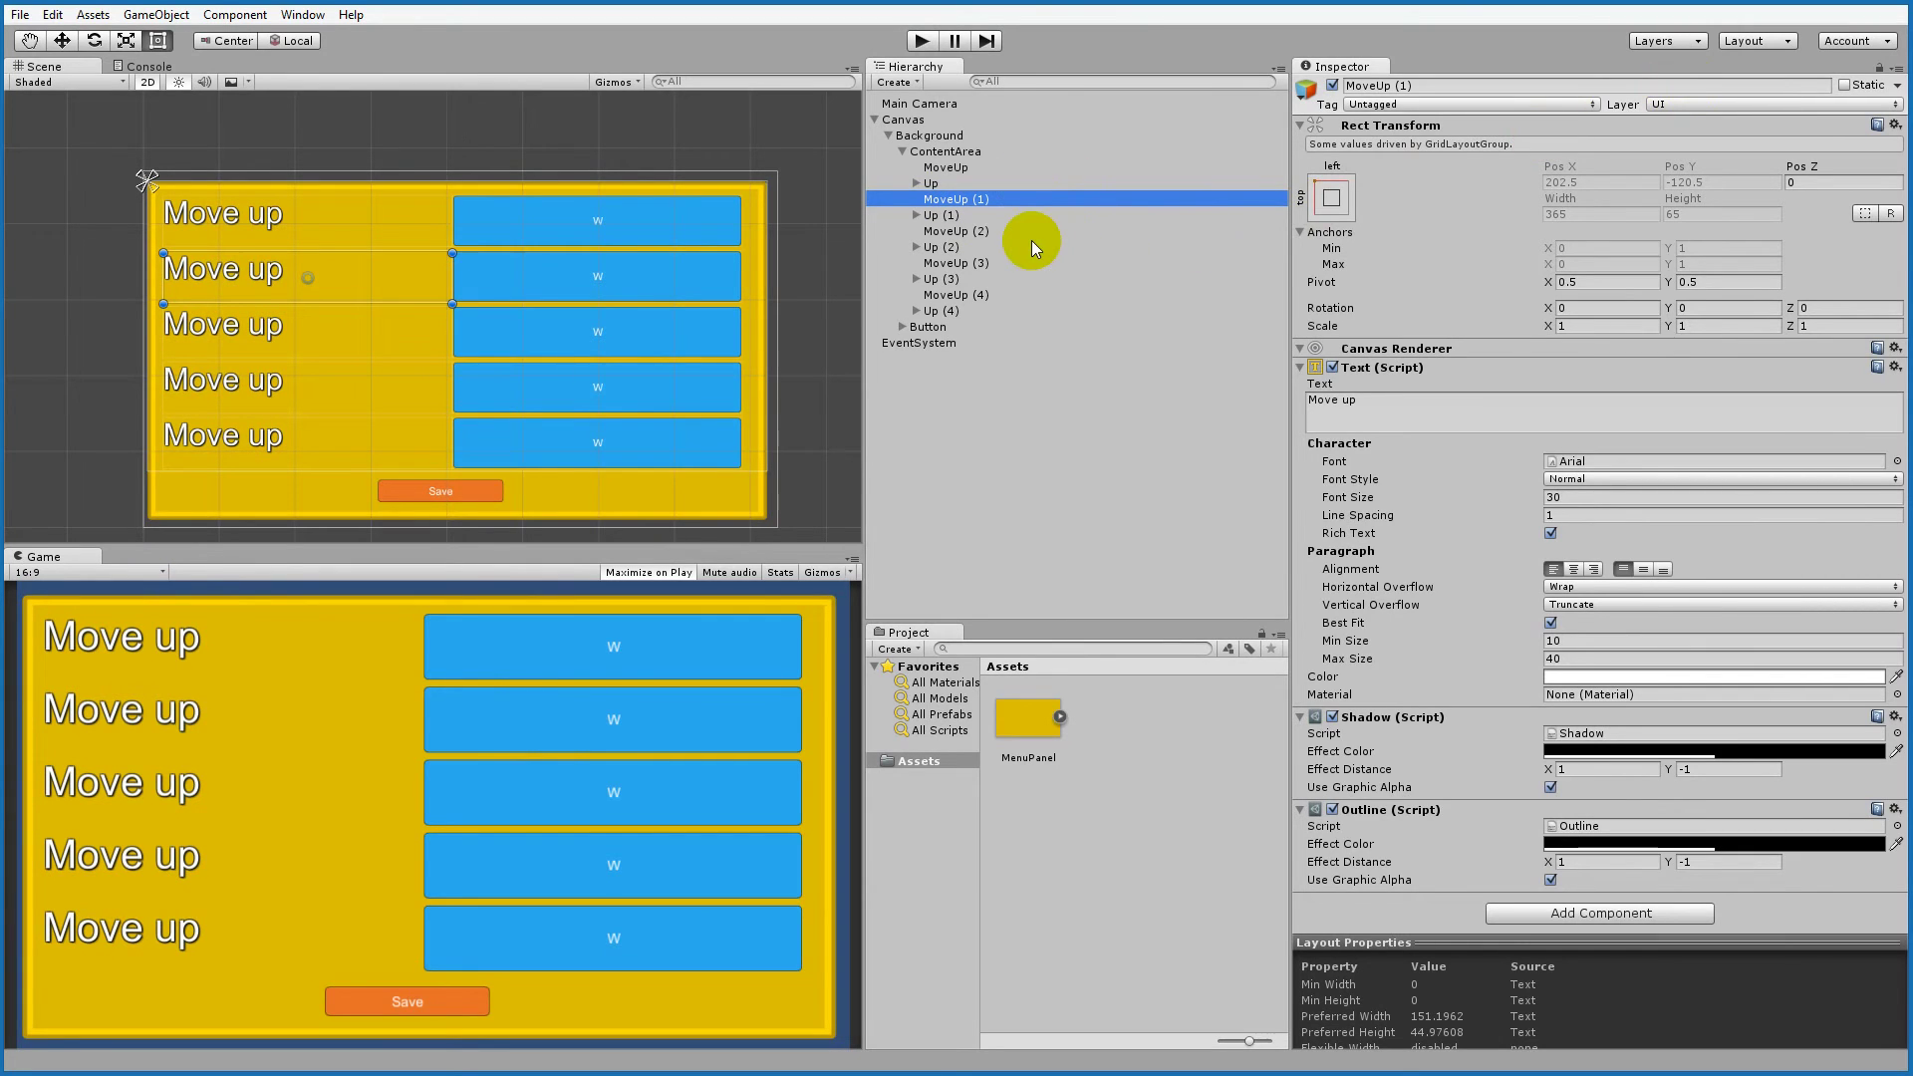
{"action": "left_click", "coordinate": [951, 199]}
{"action": "left_click", "coordinate": [951, 197]}
{"action": "type", "text": "M"}
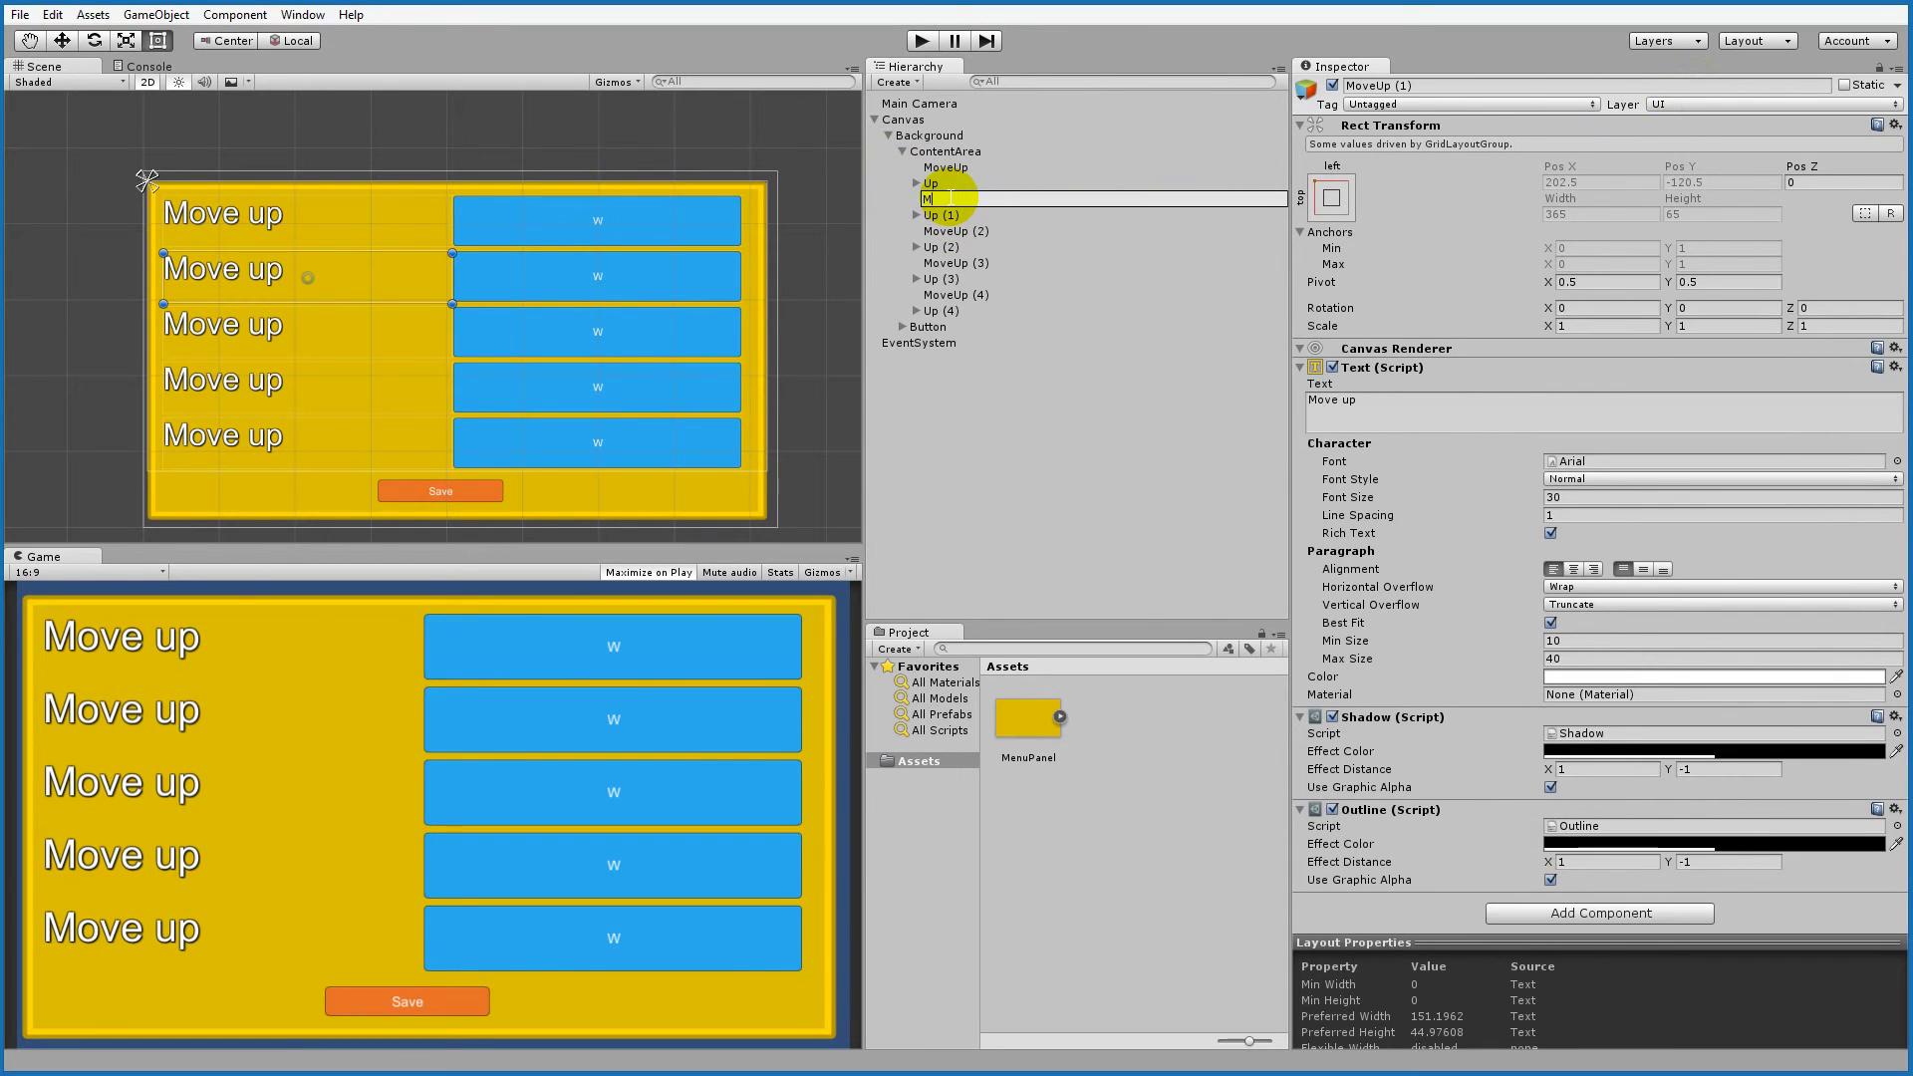
{"action": "type", "text": "oveLeft"}
{"action": "key", "text": "Return"}
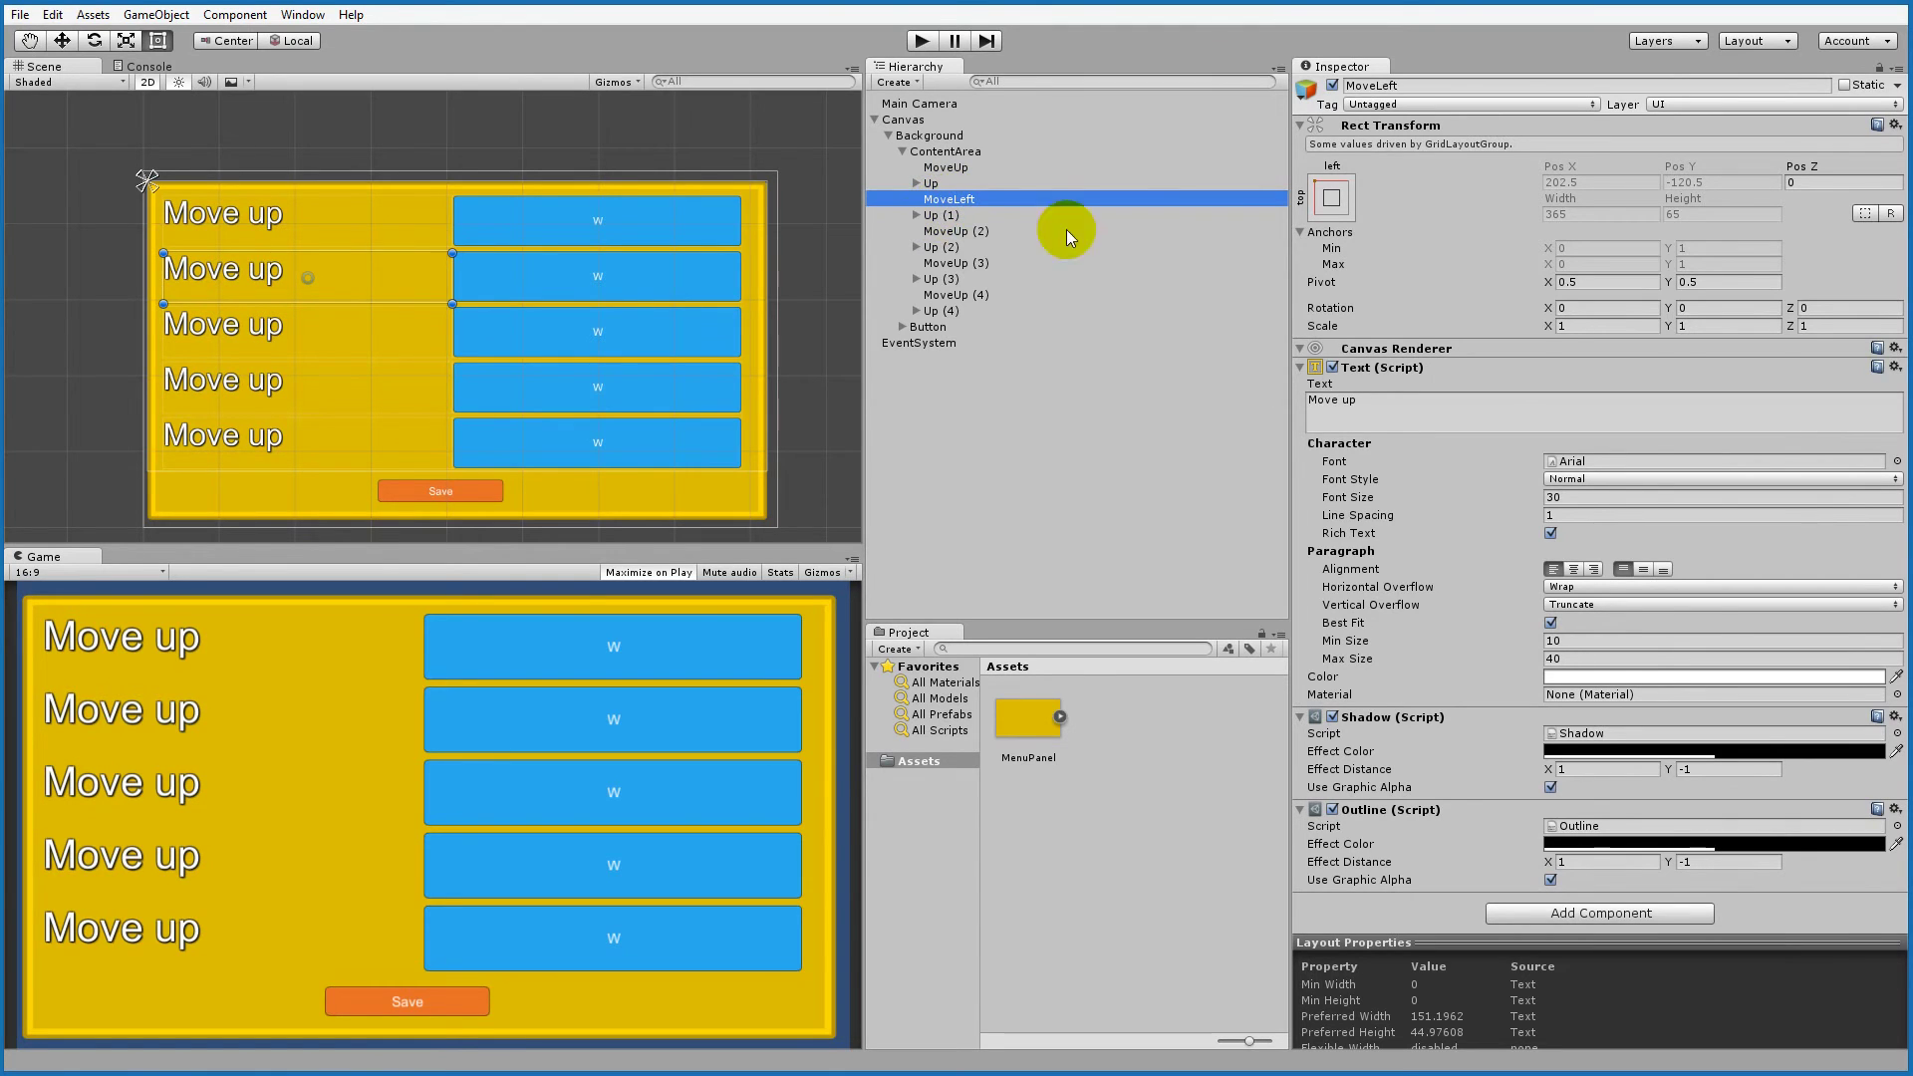
Step: Change the MoveLeft label's text to "Move left"
{"action": "left_click", "coordinate": [1345, 409]}
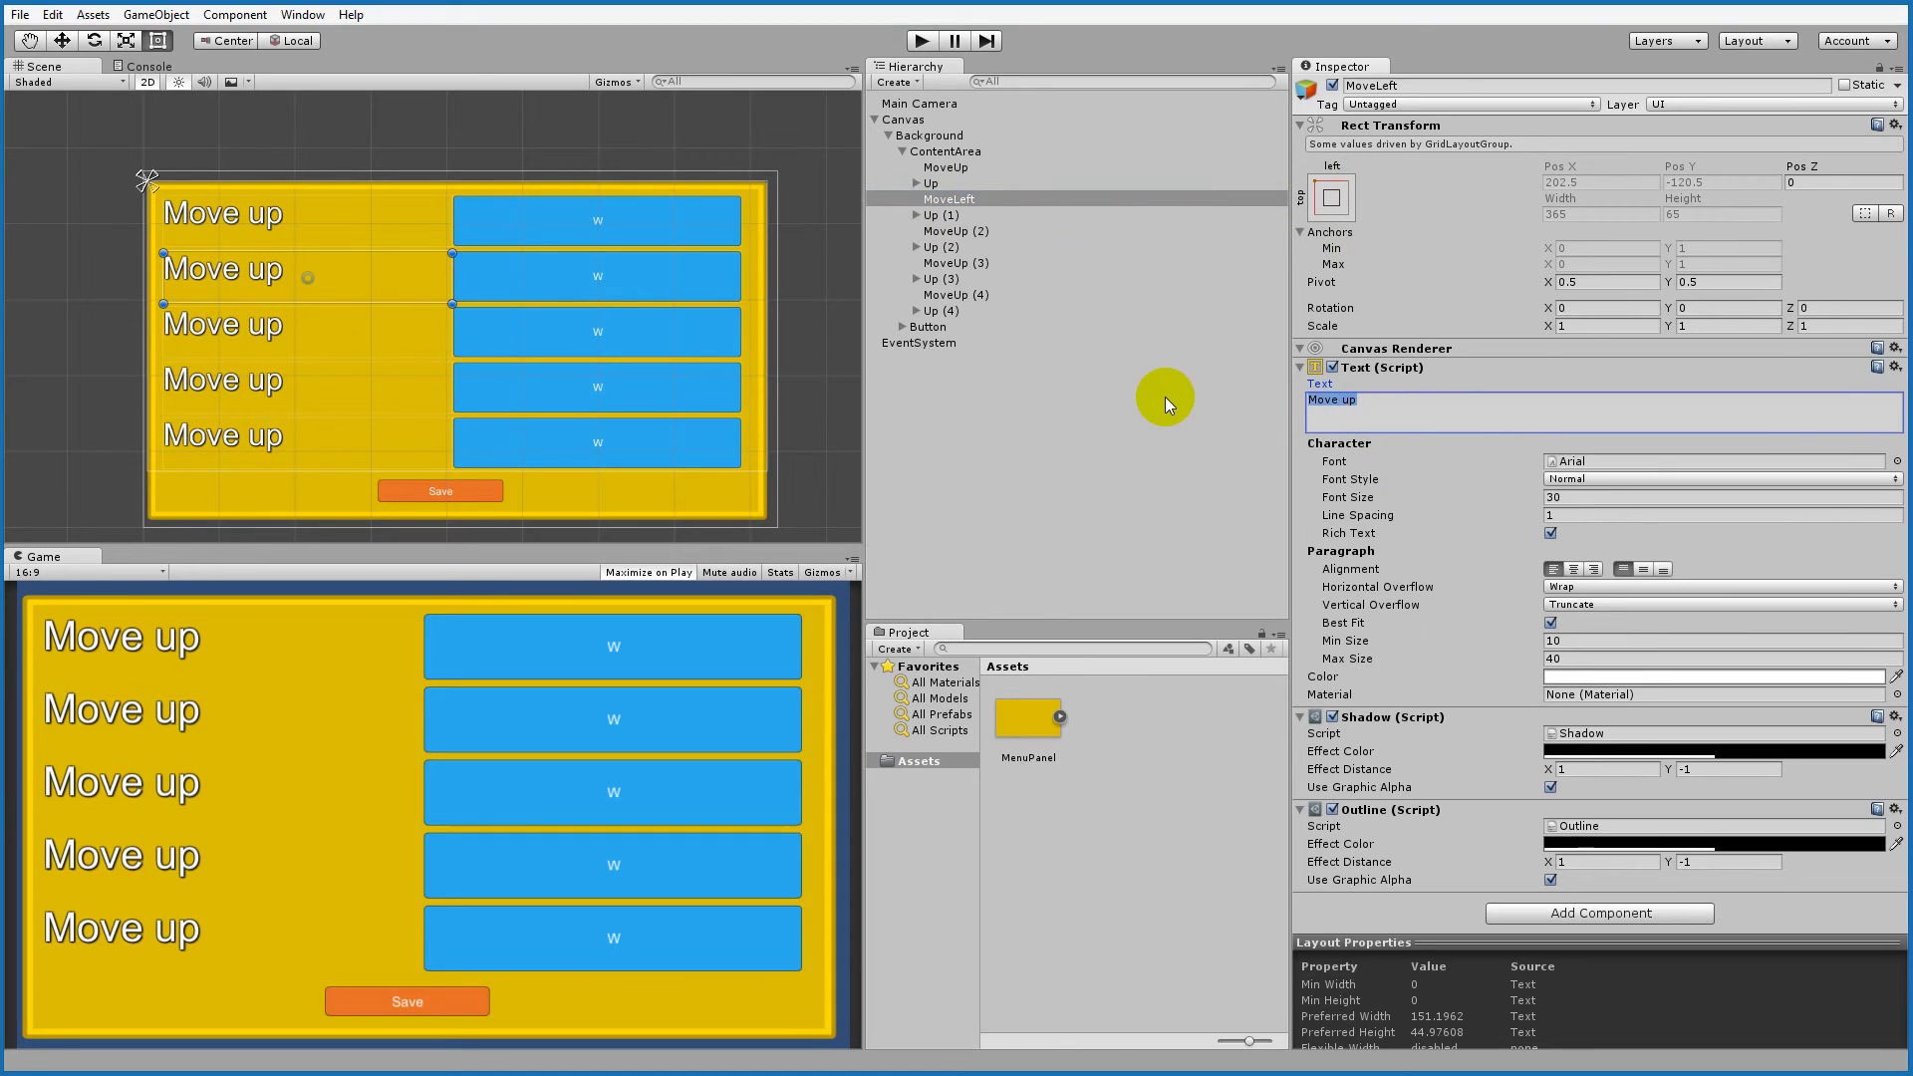
{"action": "type", "text": "M"}
{"action": "key", "text": "BackSpace"}
{"action": "type", "text": "Move left"}
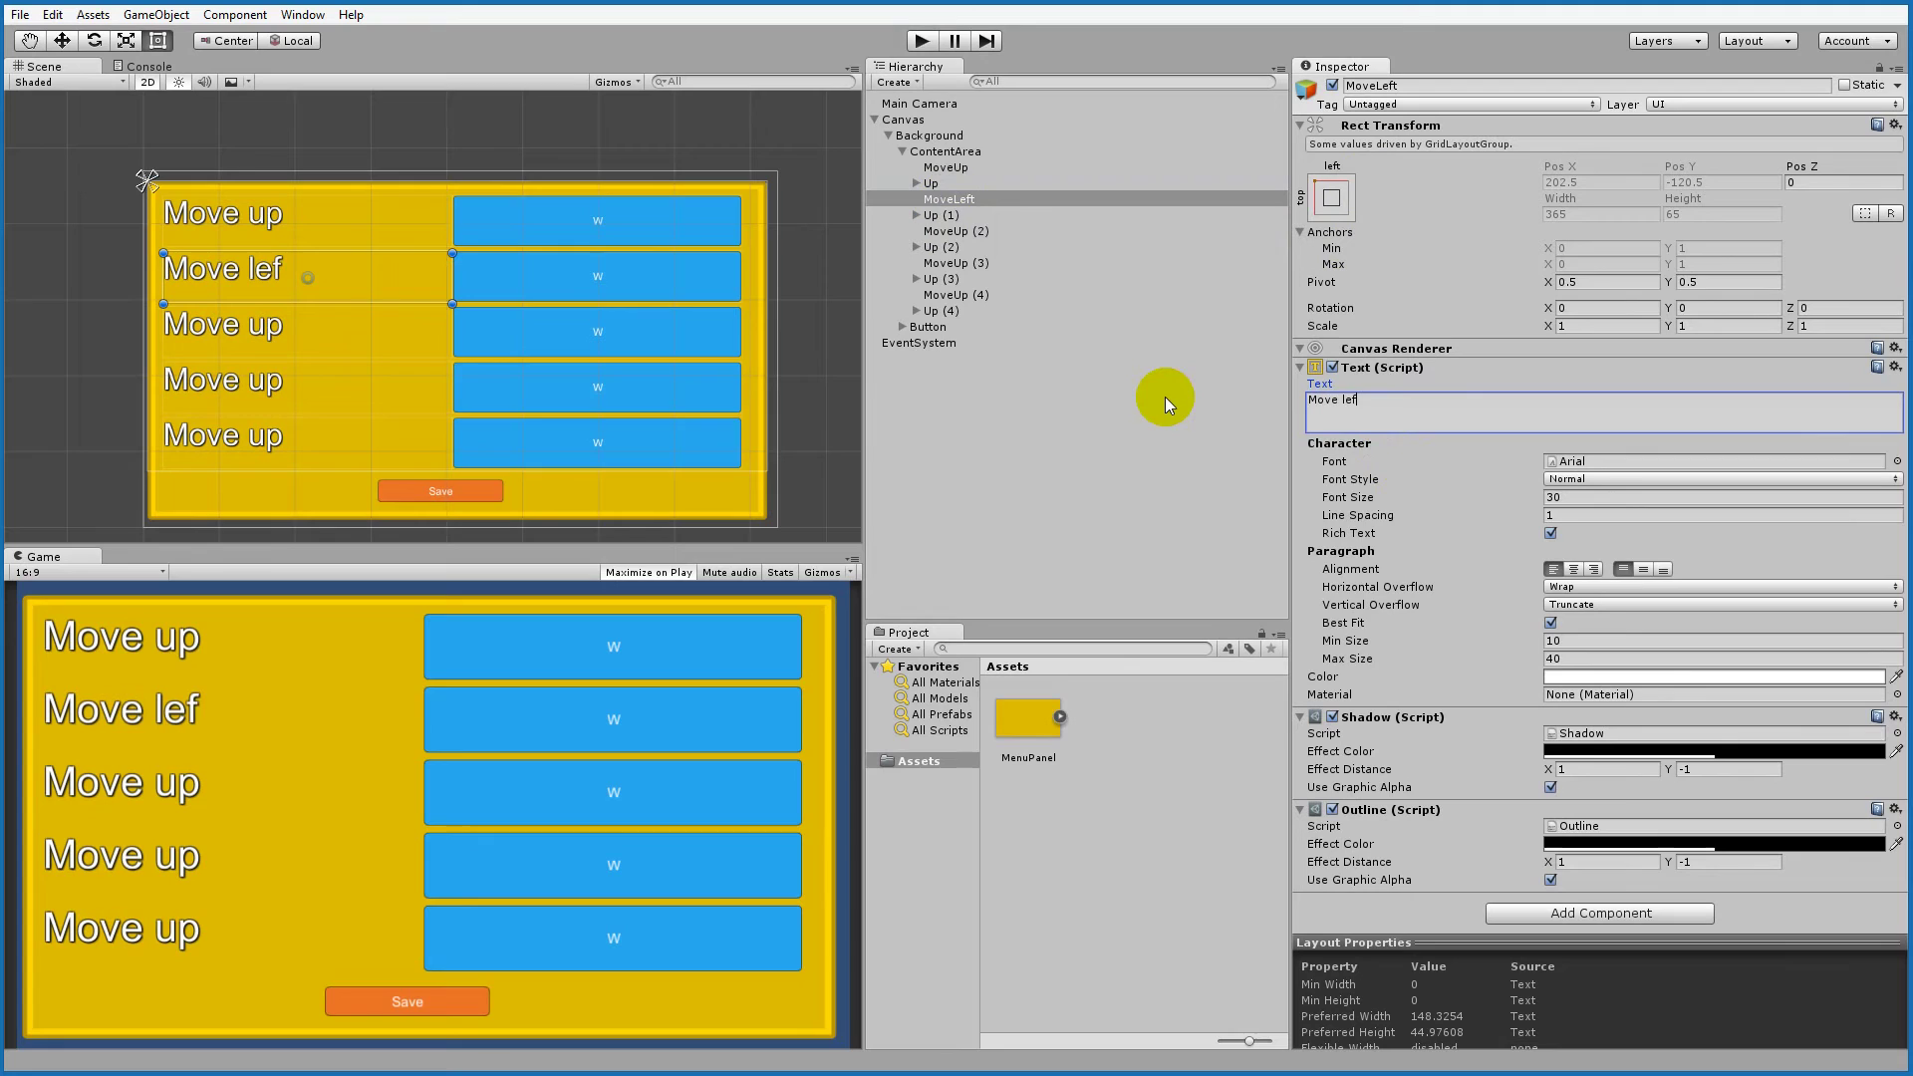
Step: Rename the third row's label object MoveUp (2) to MoveDown
{"action": "double_click", "coordinate": [952, 233]}
{"action": "type", "text": "M"}
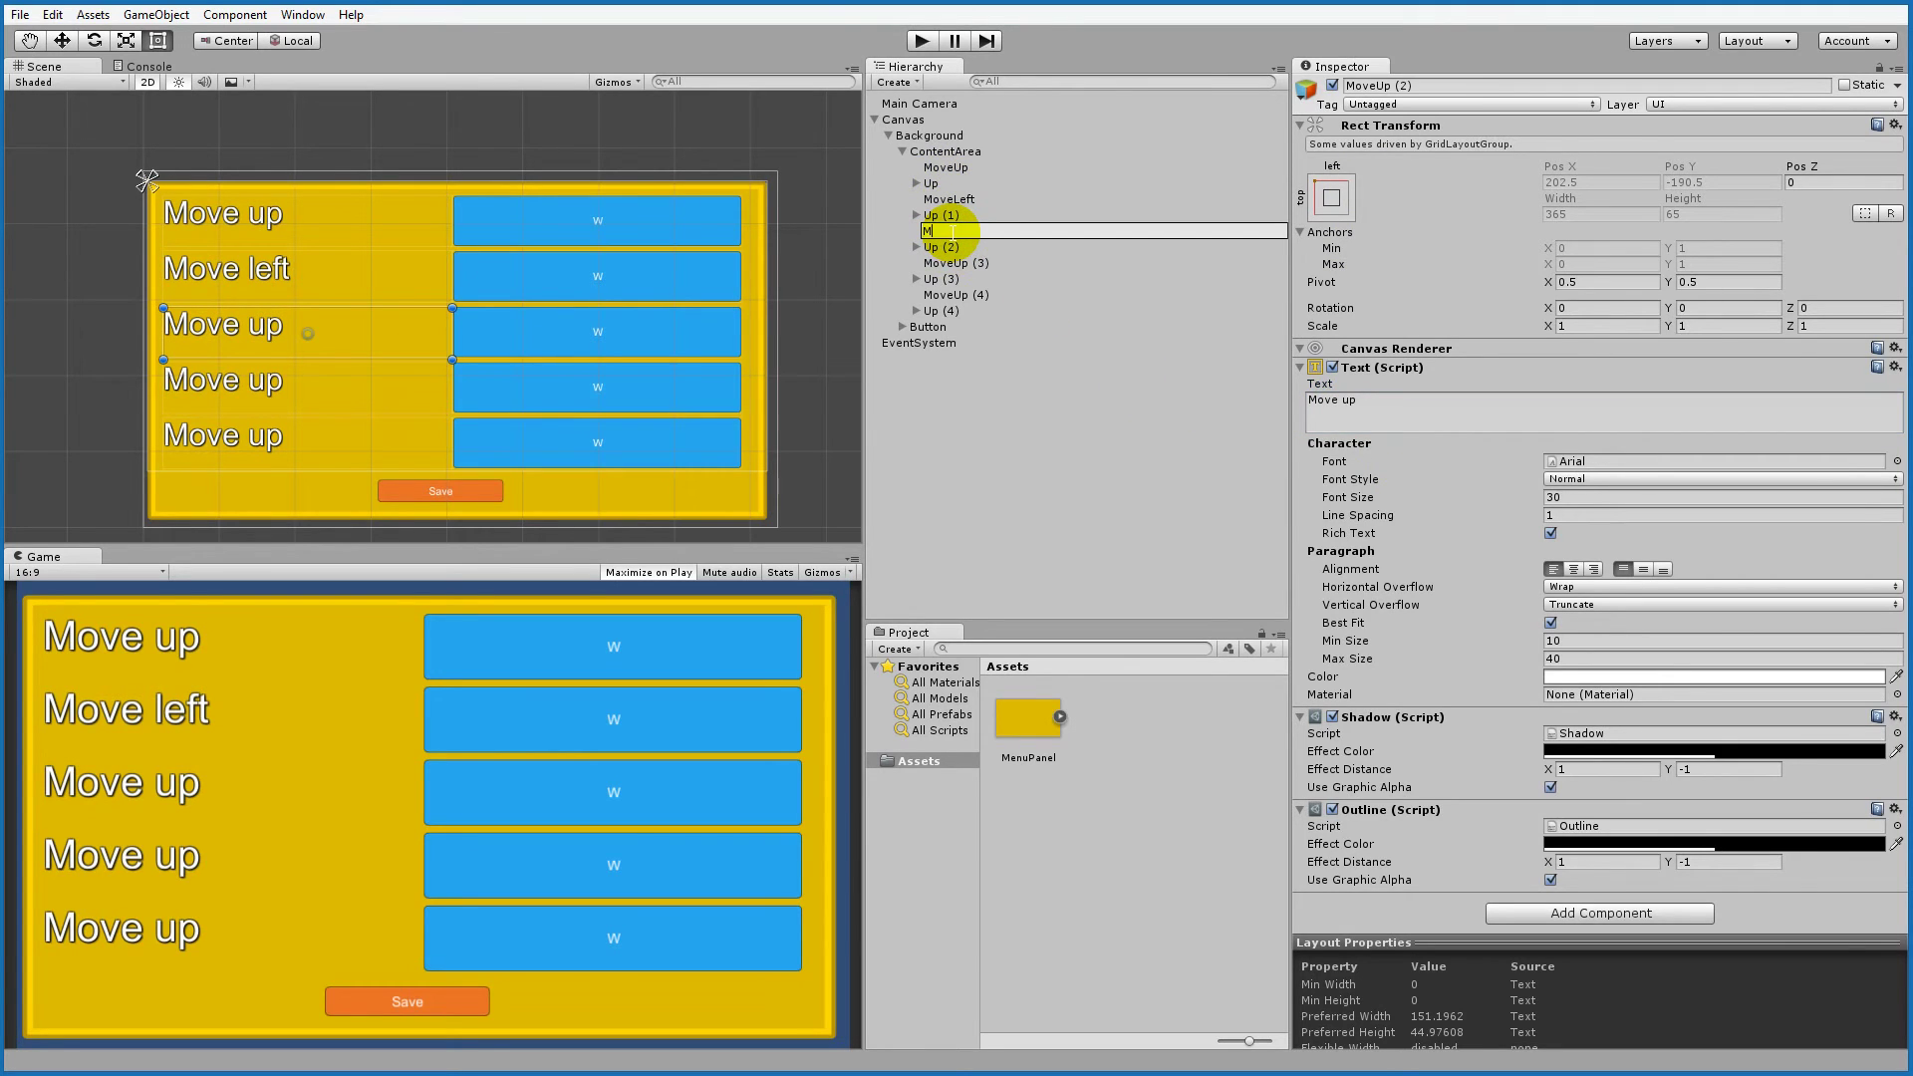
{"action": "type", "text": "ove dow"}
{"action": "key", "text": "BackSpace"}
{"action": "key", "text": "BackSpace"}
{"action": "key", "text": "BackSpace"}
{"action": "key", "text": "BackSpace"}
{"action": "key", "text": "BackSpace"}
{"action": "type", "text": "Down"}
{"action": "key", "text": "Return"}
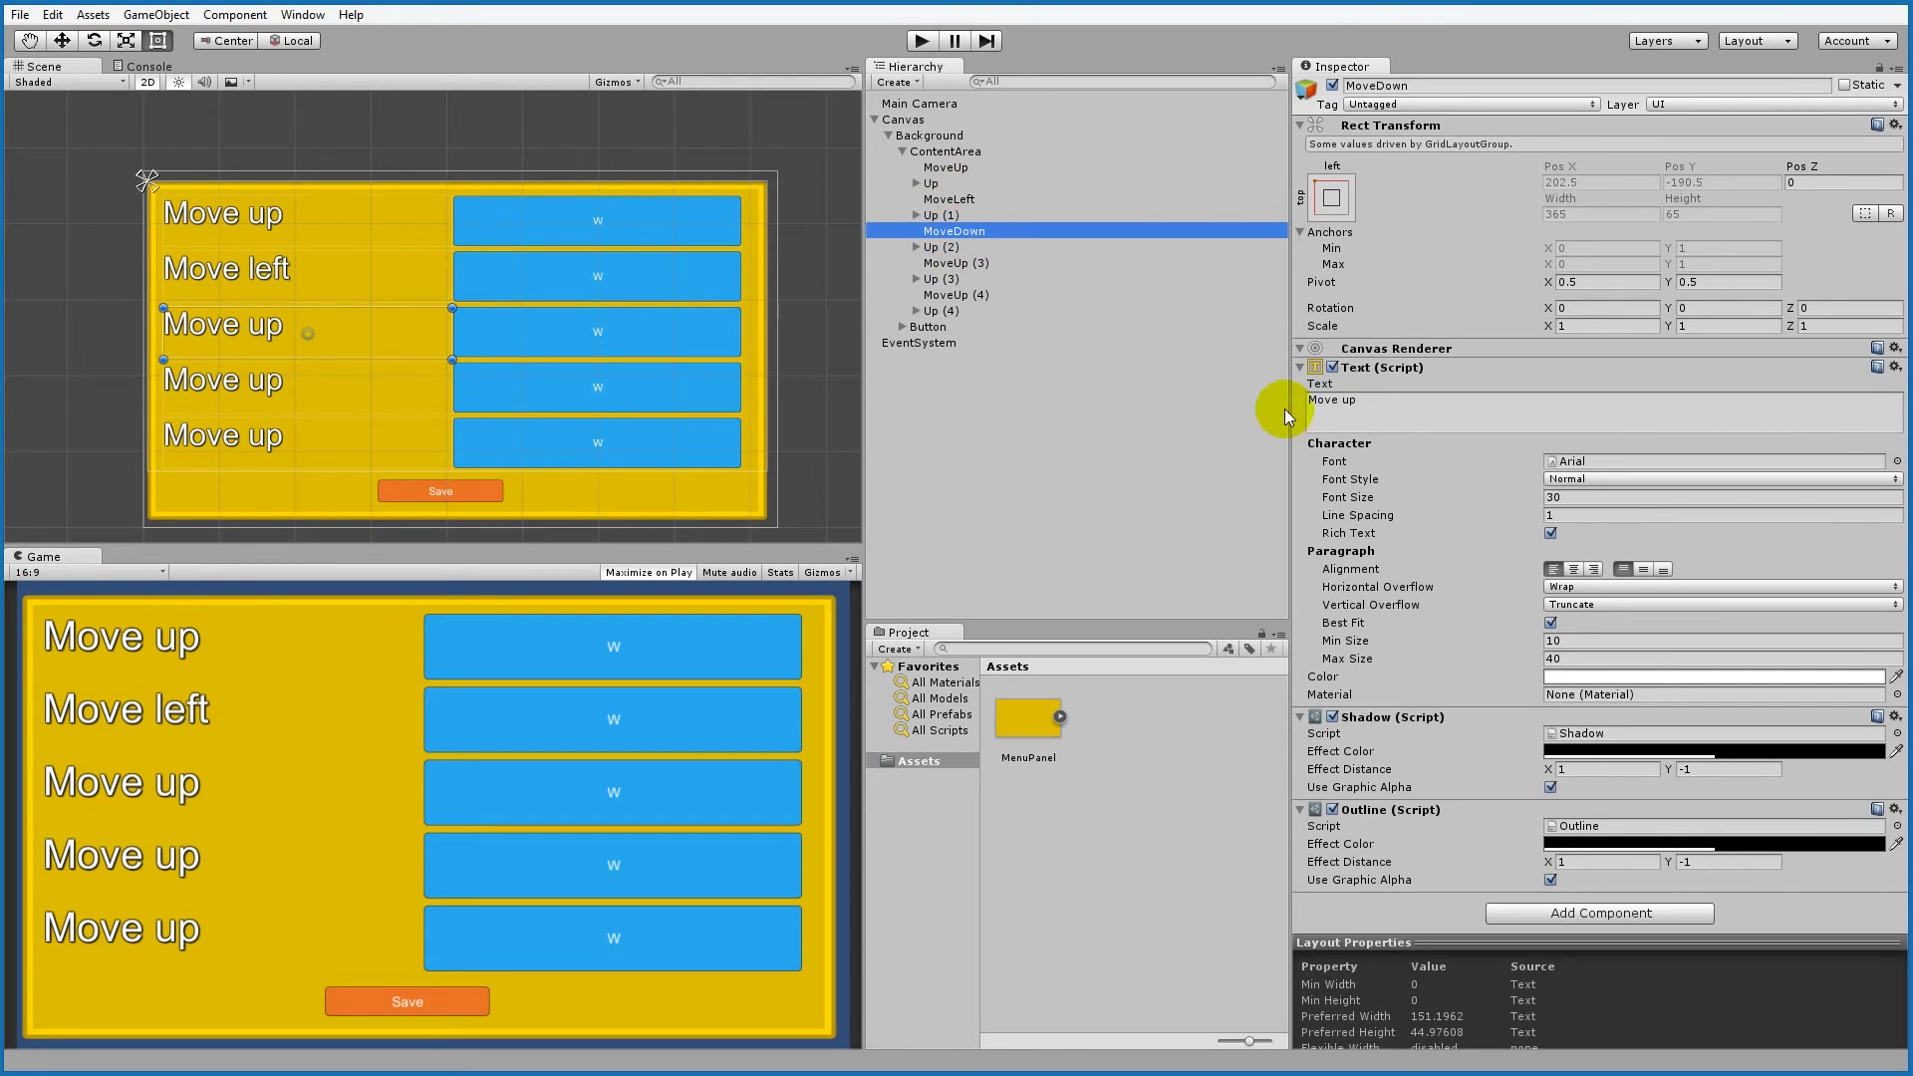
Step: Try to change the MoveDown label's text to "Move down", removing the doubled "o" from the typed word
{"action": "left_click", "coordinate": [1360, 406]}
{"action": "type", "text": "Move"}
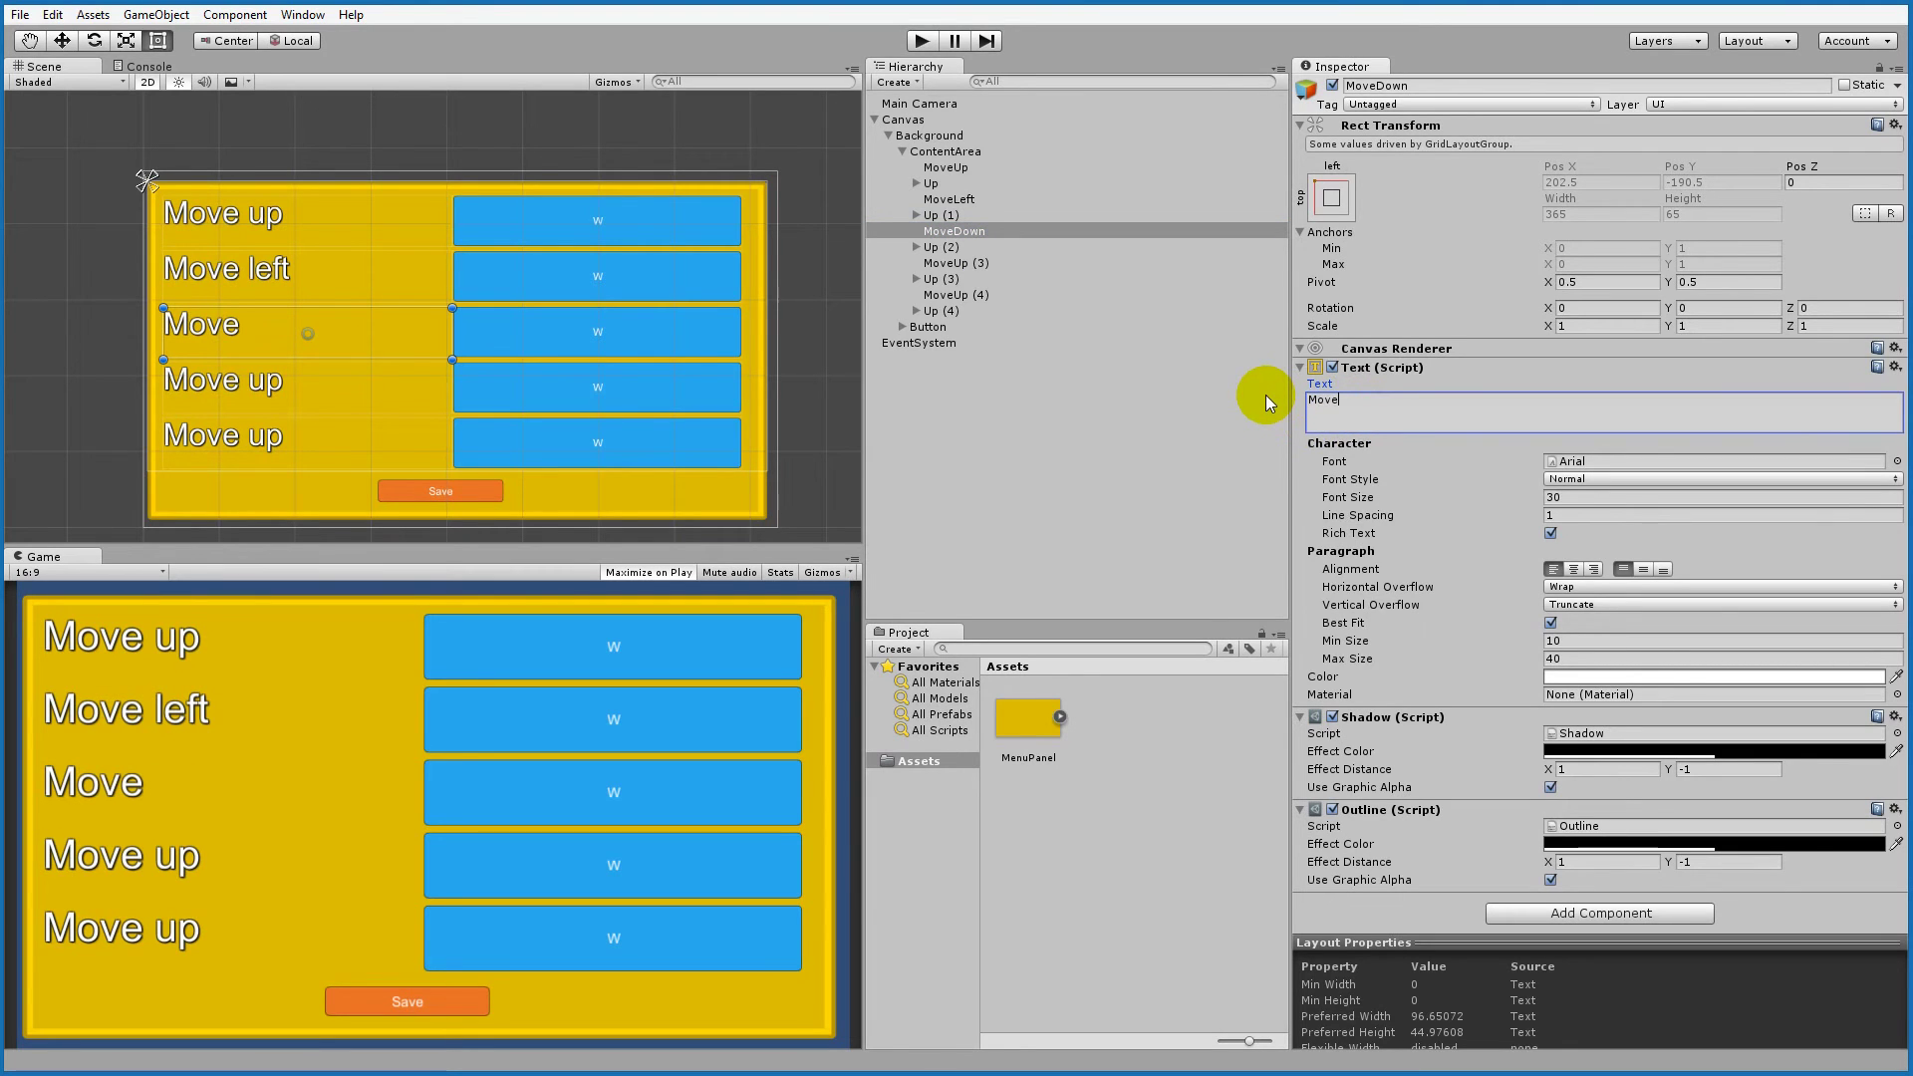
{"action": "type", "text": " doown"}
{"action": "key", "text": "Return"}
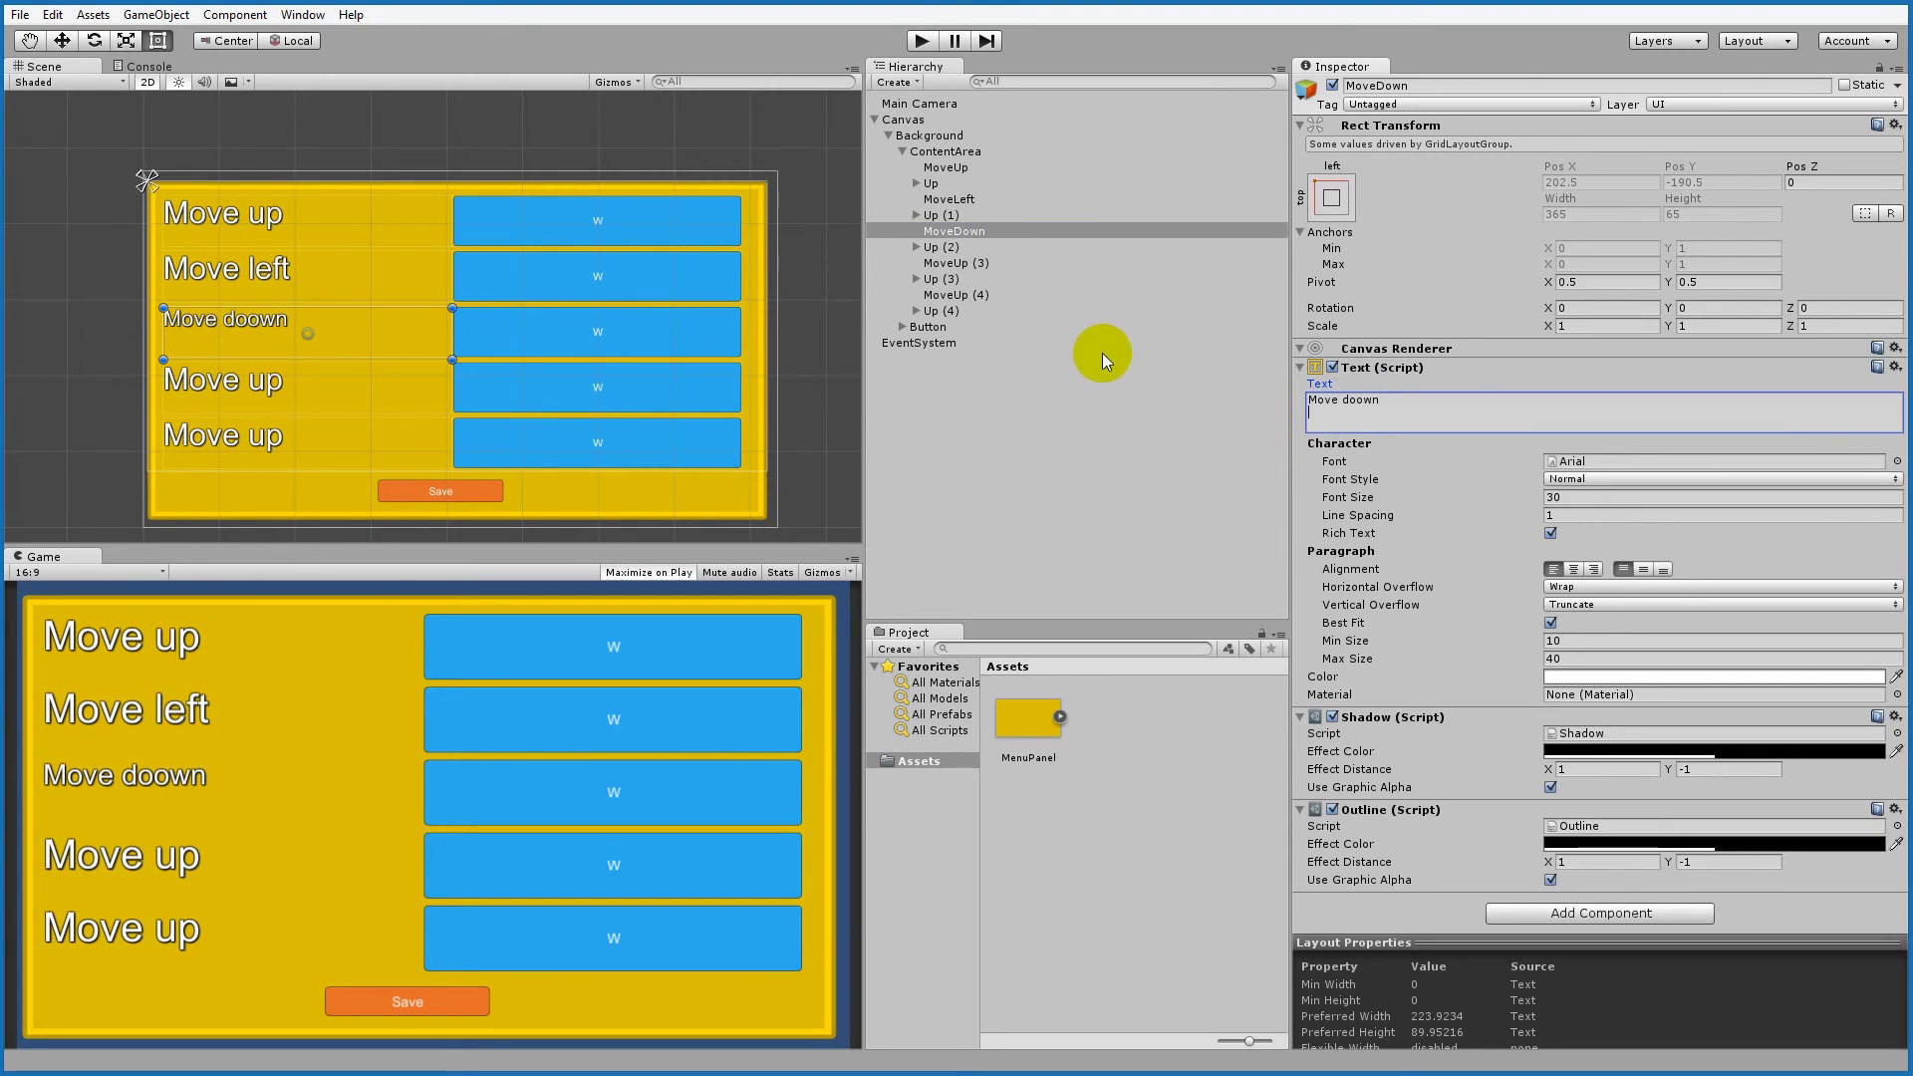
{"action": "left_click", "coordinate": [1362, 405]}
{"action": "key", "text": "BackSpace"}
{"action": "key", "text": "Return"}
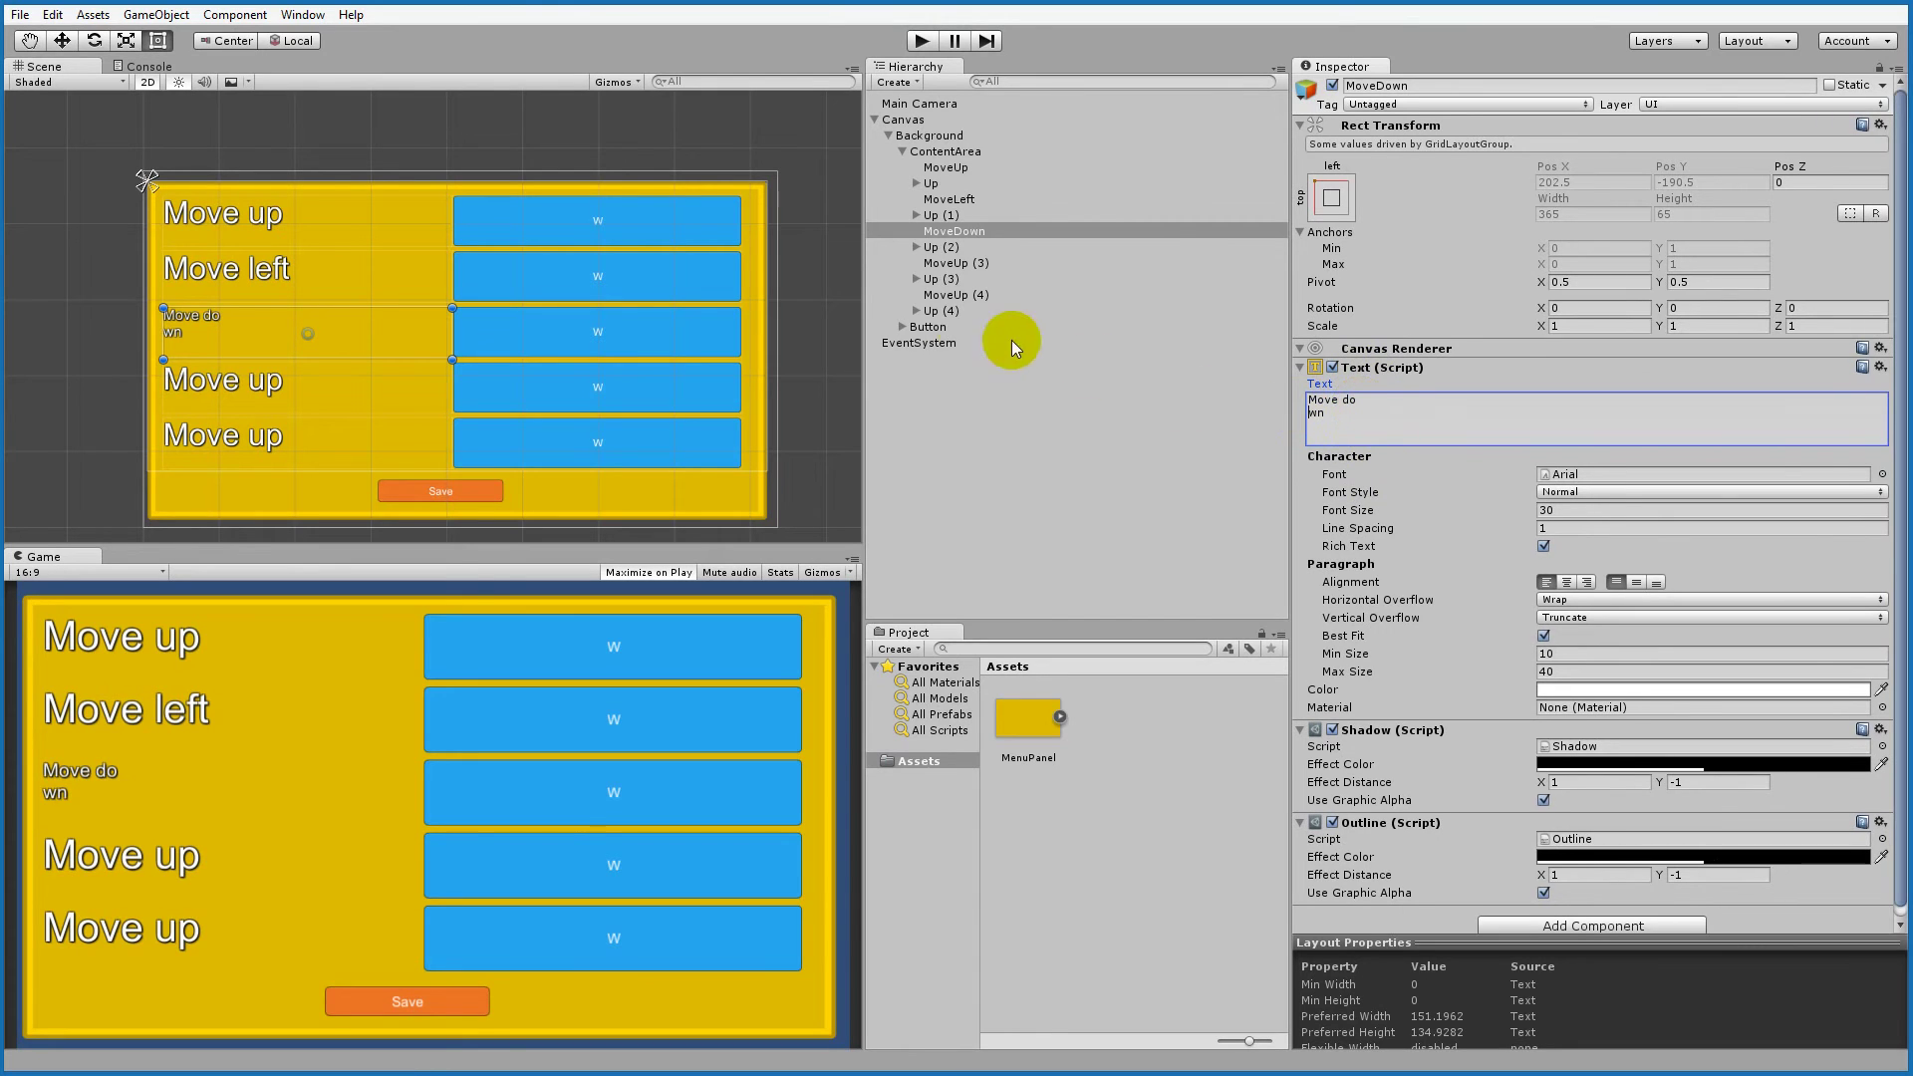
Step: Change the text of the fourth row's label, MoveUp (3), to "Move right"
{"action": "left_click", "coordinate": [952, 262]}
{"action": "left_click", "coordinate": [1383, 405]}
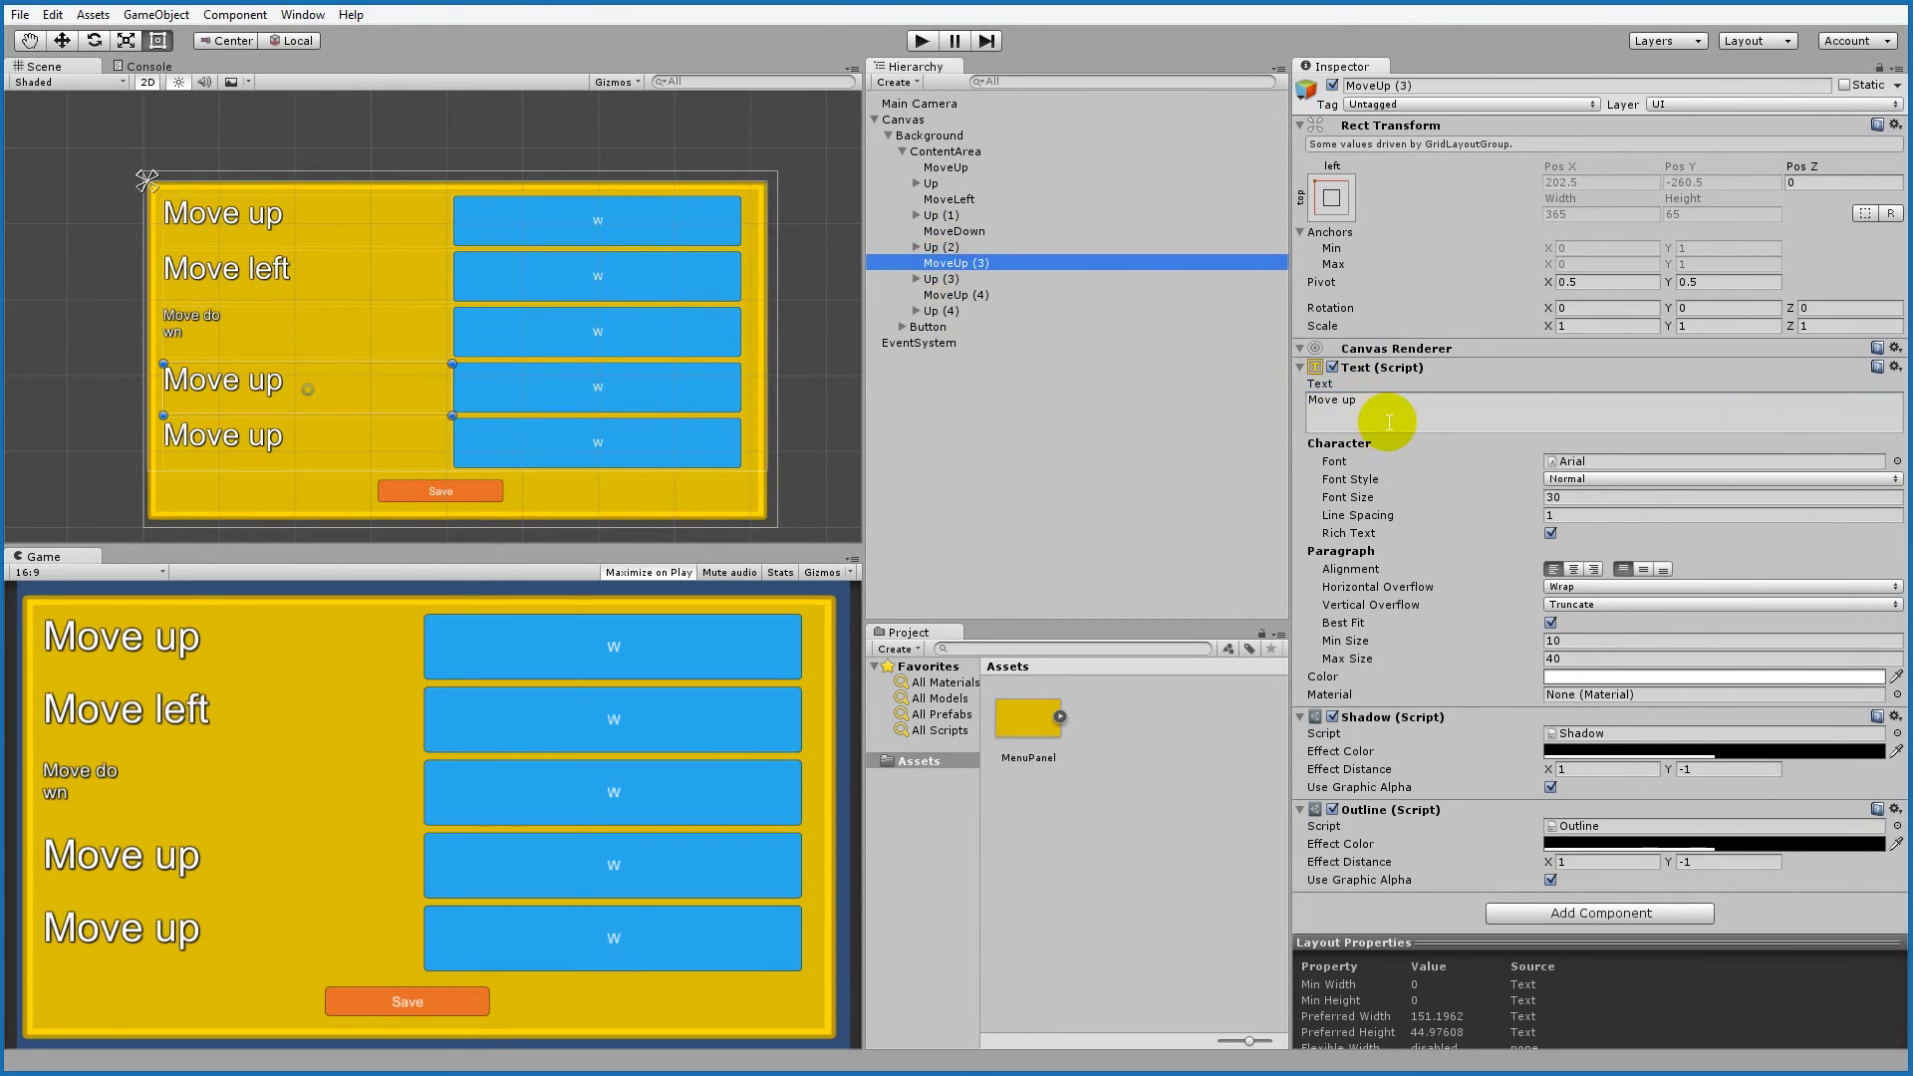
{"action": "type", "text": "Move"}
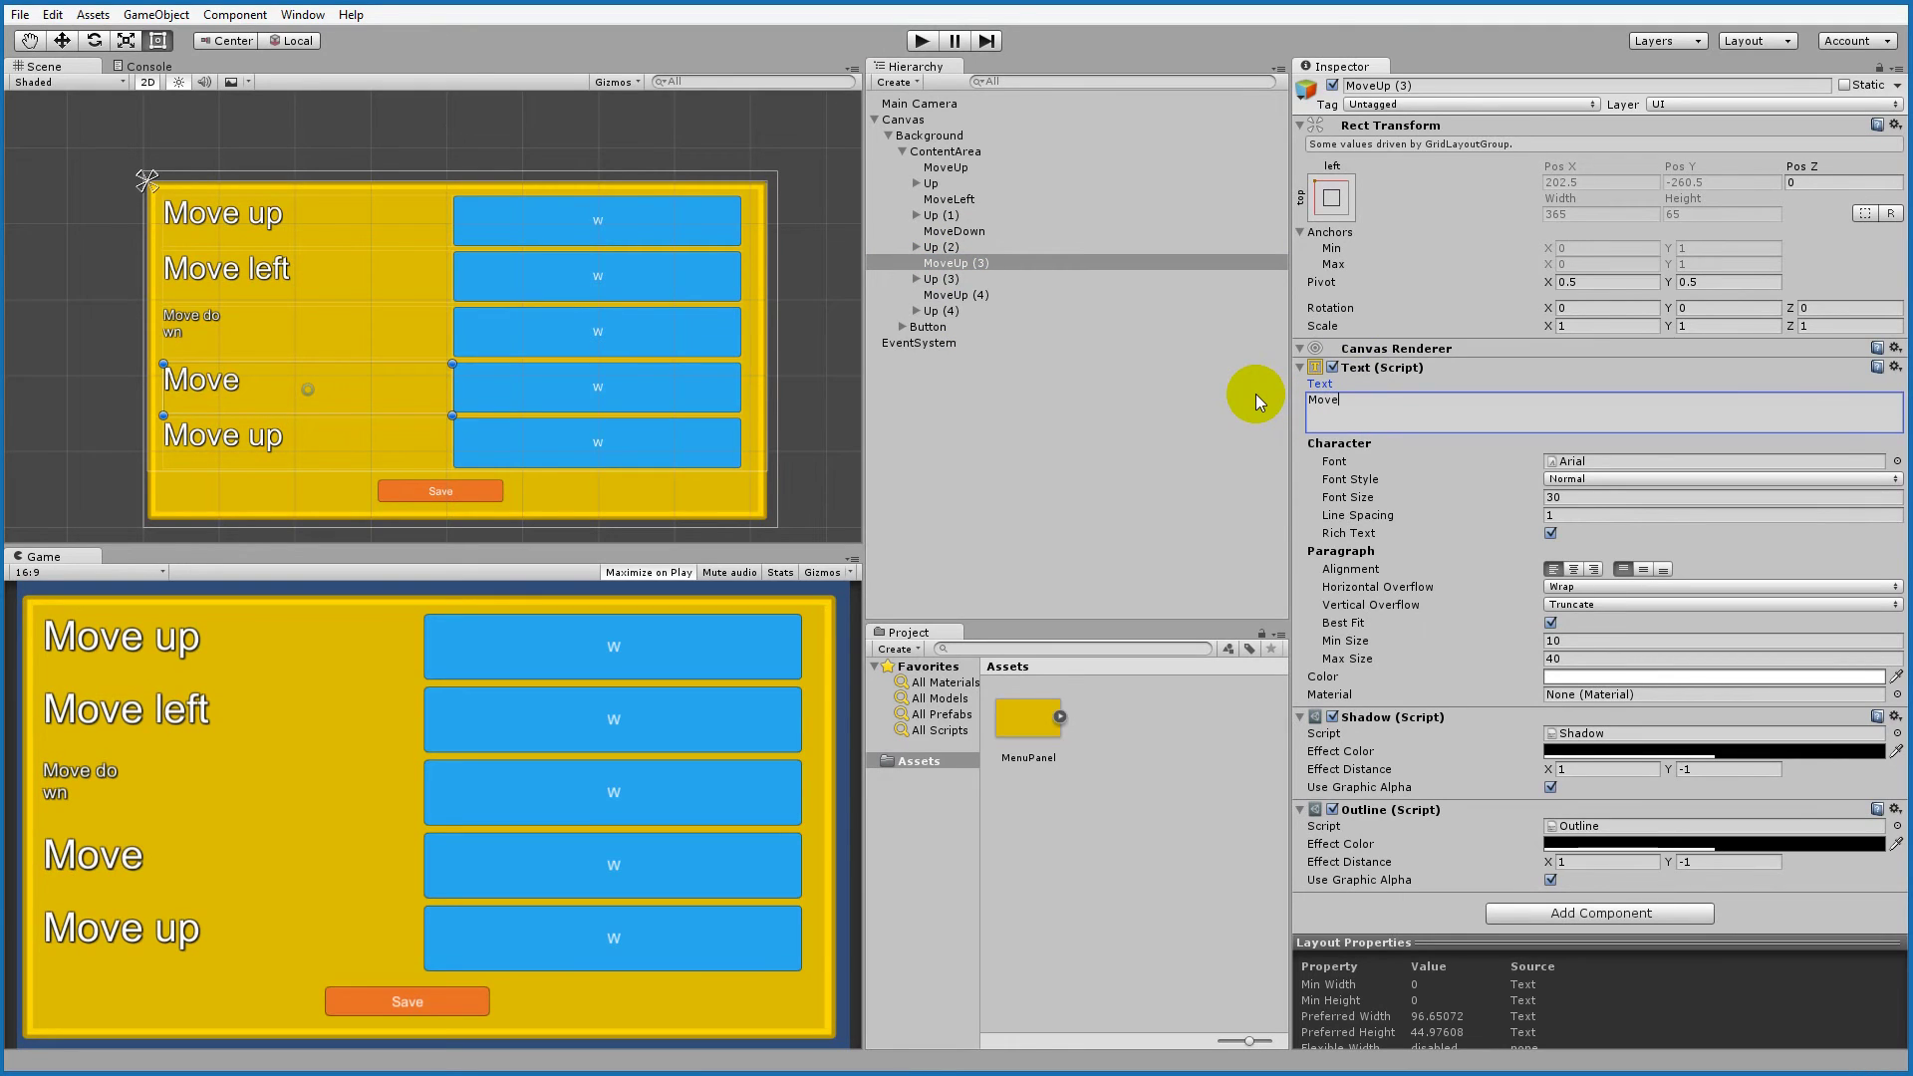
{"action": "type", "text": " right"}
{"action": "key", "text": "Return"}
Step: Rename the "Move right" label object to MoveRight
{"action": "left_click", "coordinate": [951, 263]}
{"action": "type", "text": "MoveRight"}
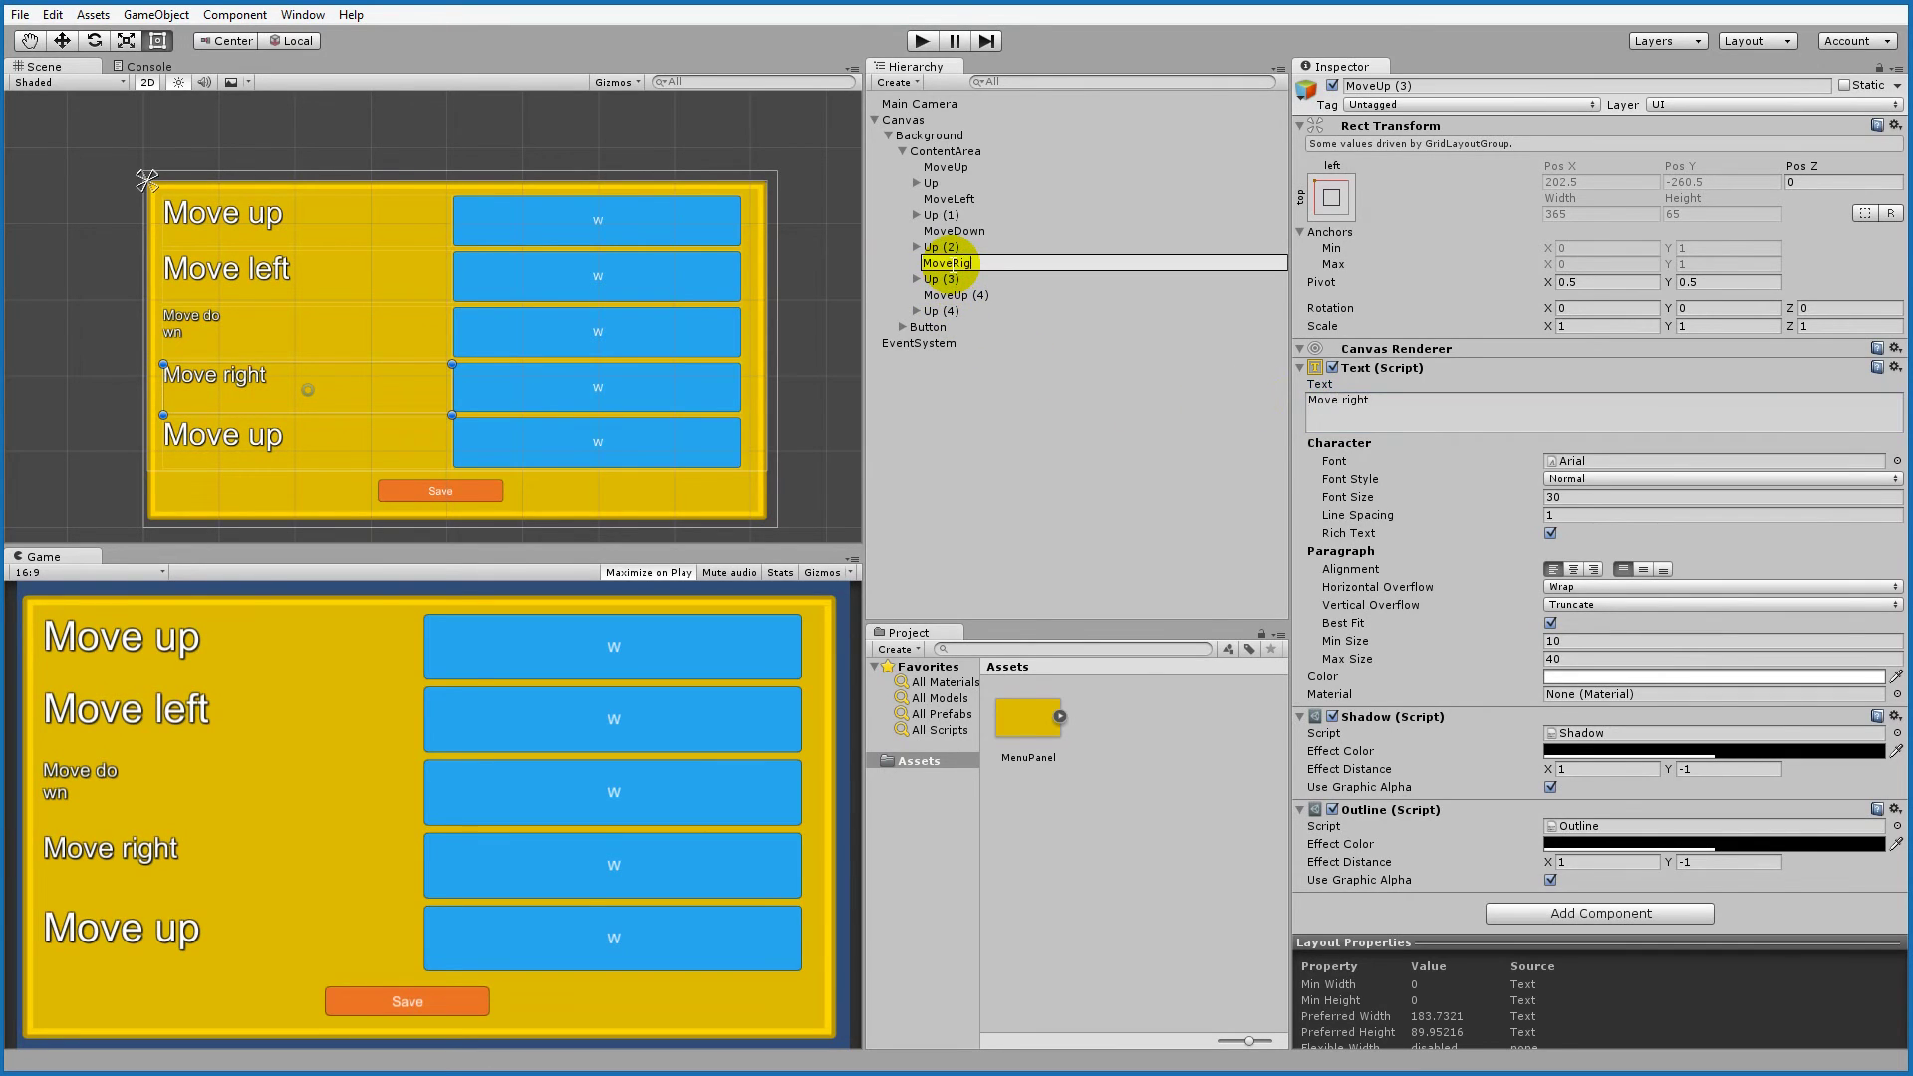
{"action": "key", "text": "Return"}
Step: Rename the last row's label object MoveUp (4) to Jump
{"action": "left_click", "coordinate": [955, 295]}
{"action": "left_click", "coordinate": [956, 296]}
{"action": "key", "text": "BackSpace"}
{"action": "type", "text": "Jump"}
{"action": "key", "text": "Return"}
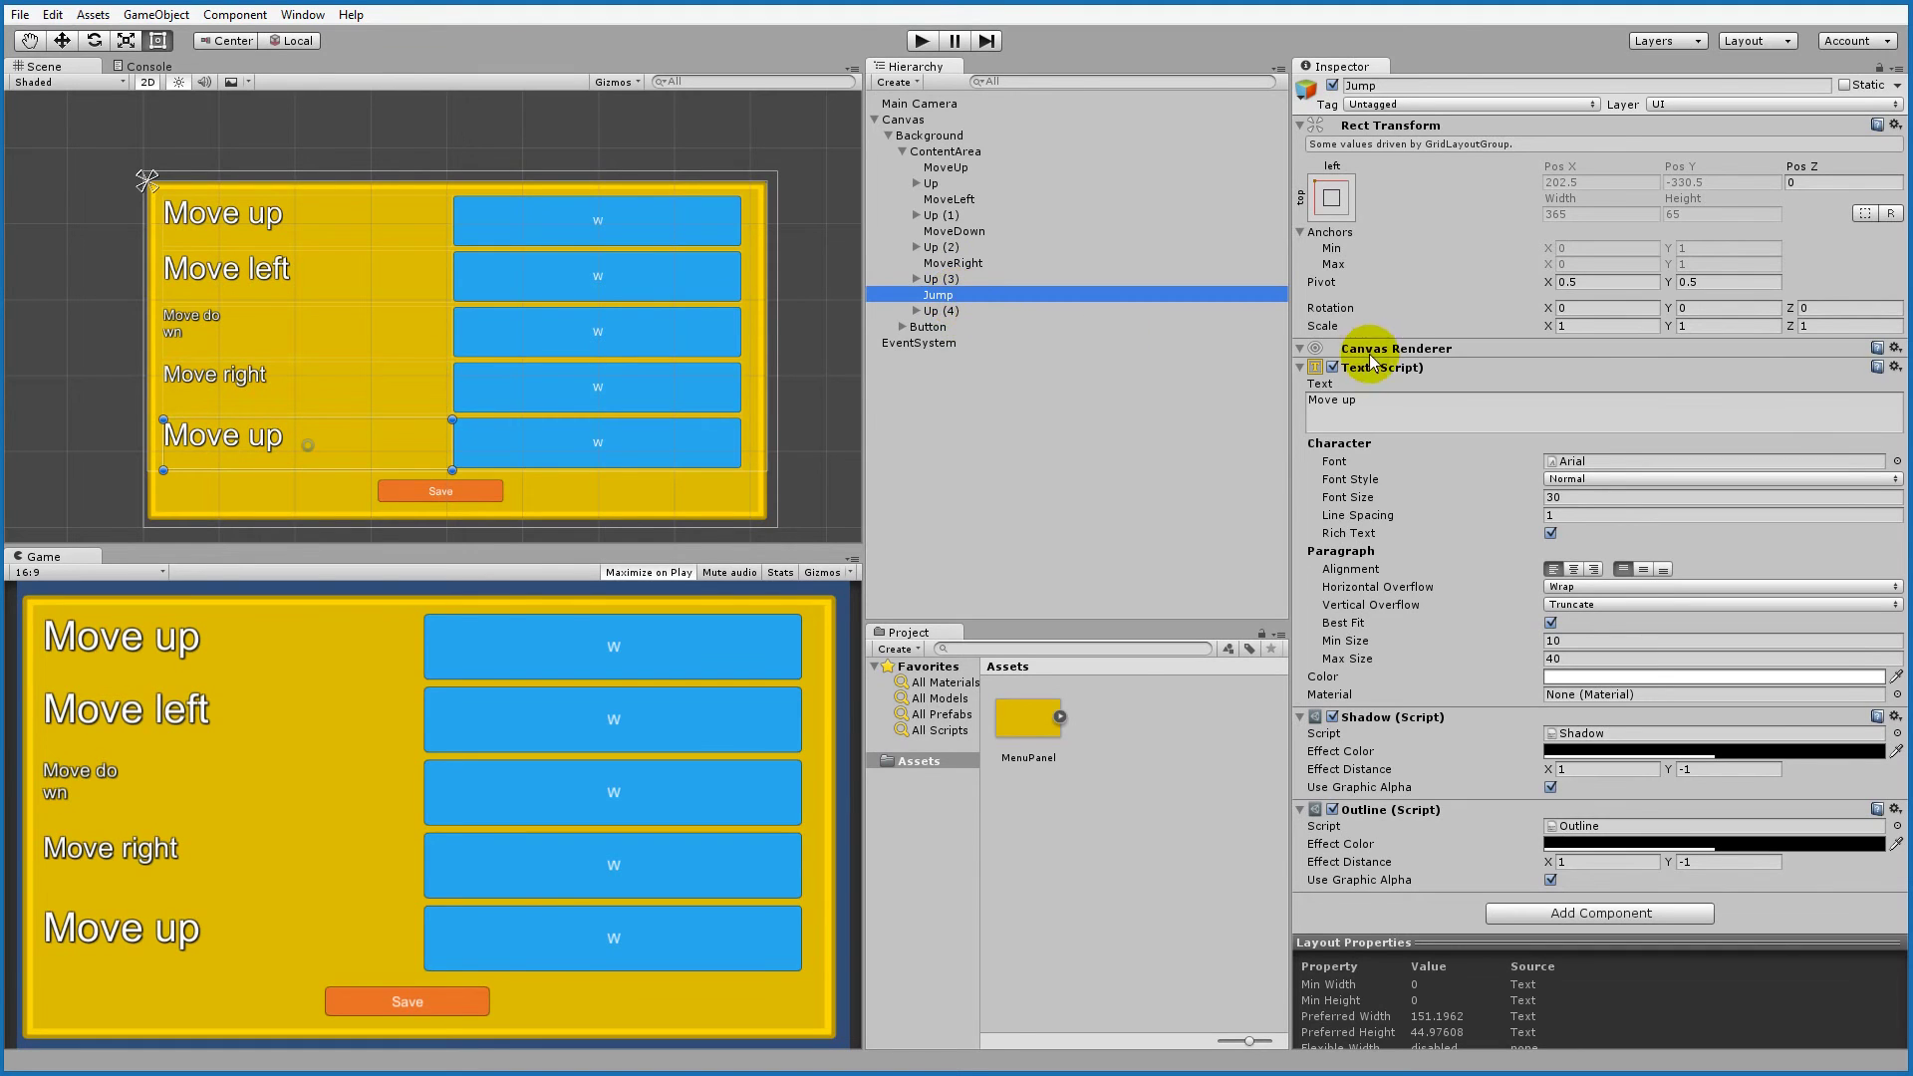
Step: Change the Jump label's text to "Jump"
{"action": "left_click", "coordinate": [1378, 403]}
{"action": "type", "text": "Jump"}
{"action": "key", "text": "Return"}
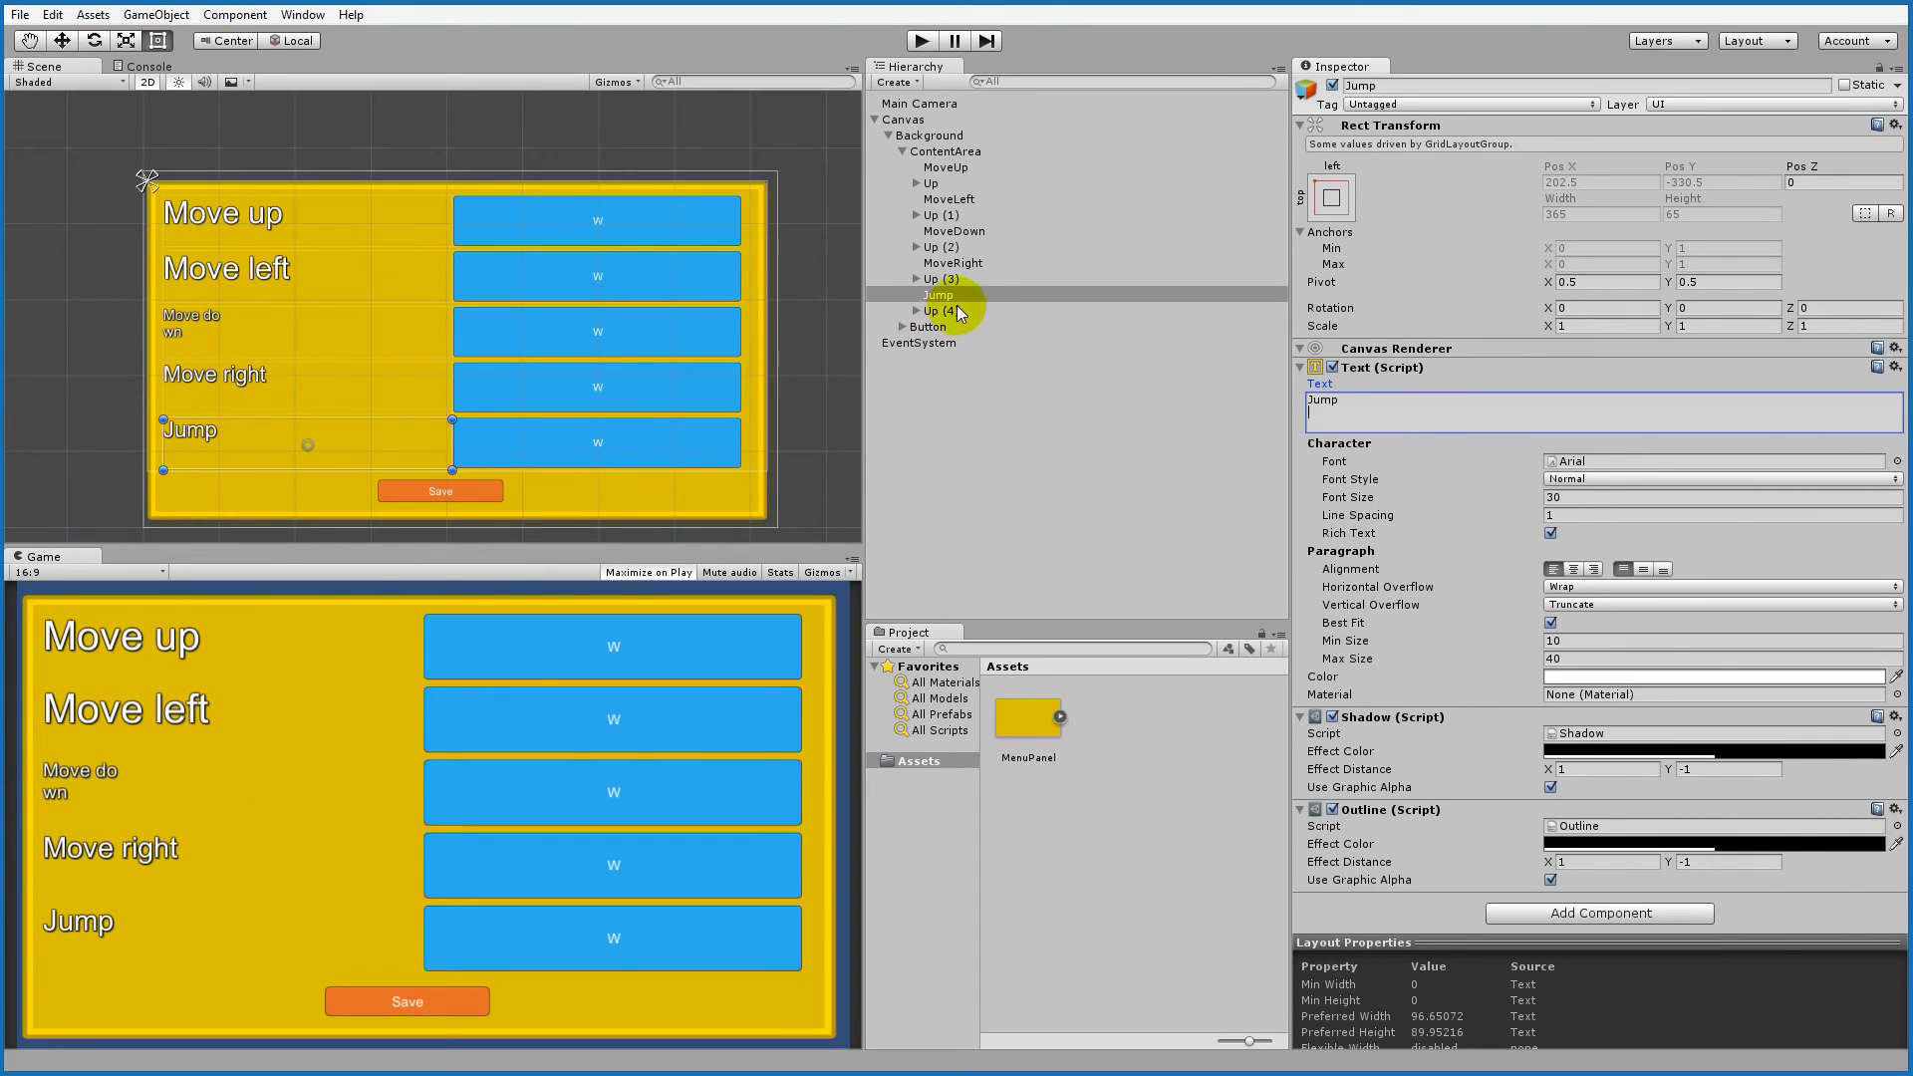
Step: Turn off Best Fit and set the font style to Bold for all five row labels together
{"action": "left_click", "coordinate": [954, 263], "text": "ctrl"}
{"action": "left_click", "coordinate": [954, 230], "text": "ctrl"}
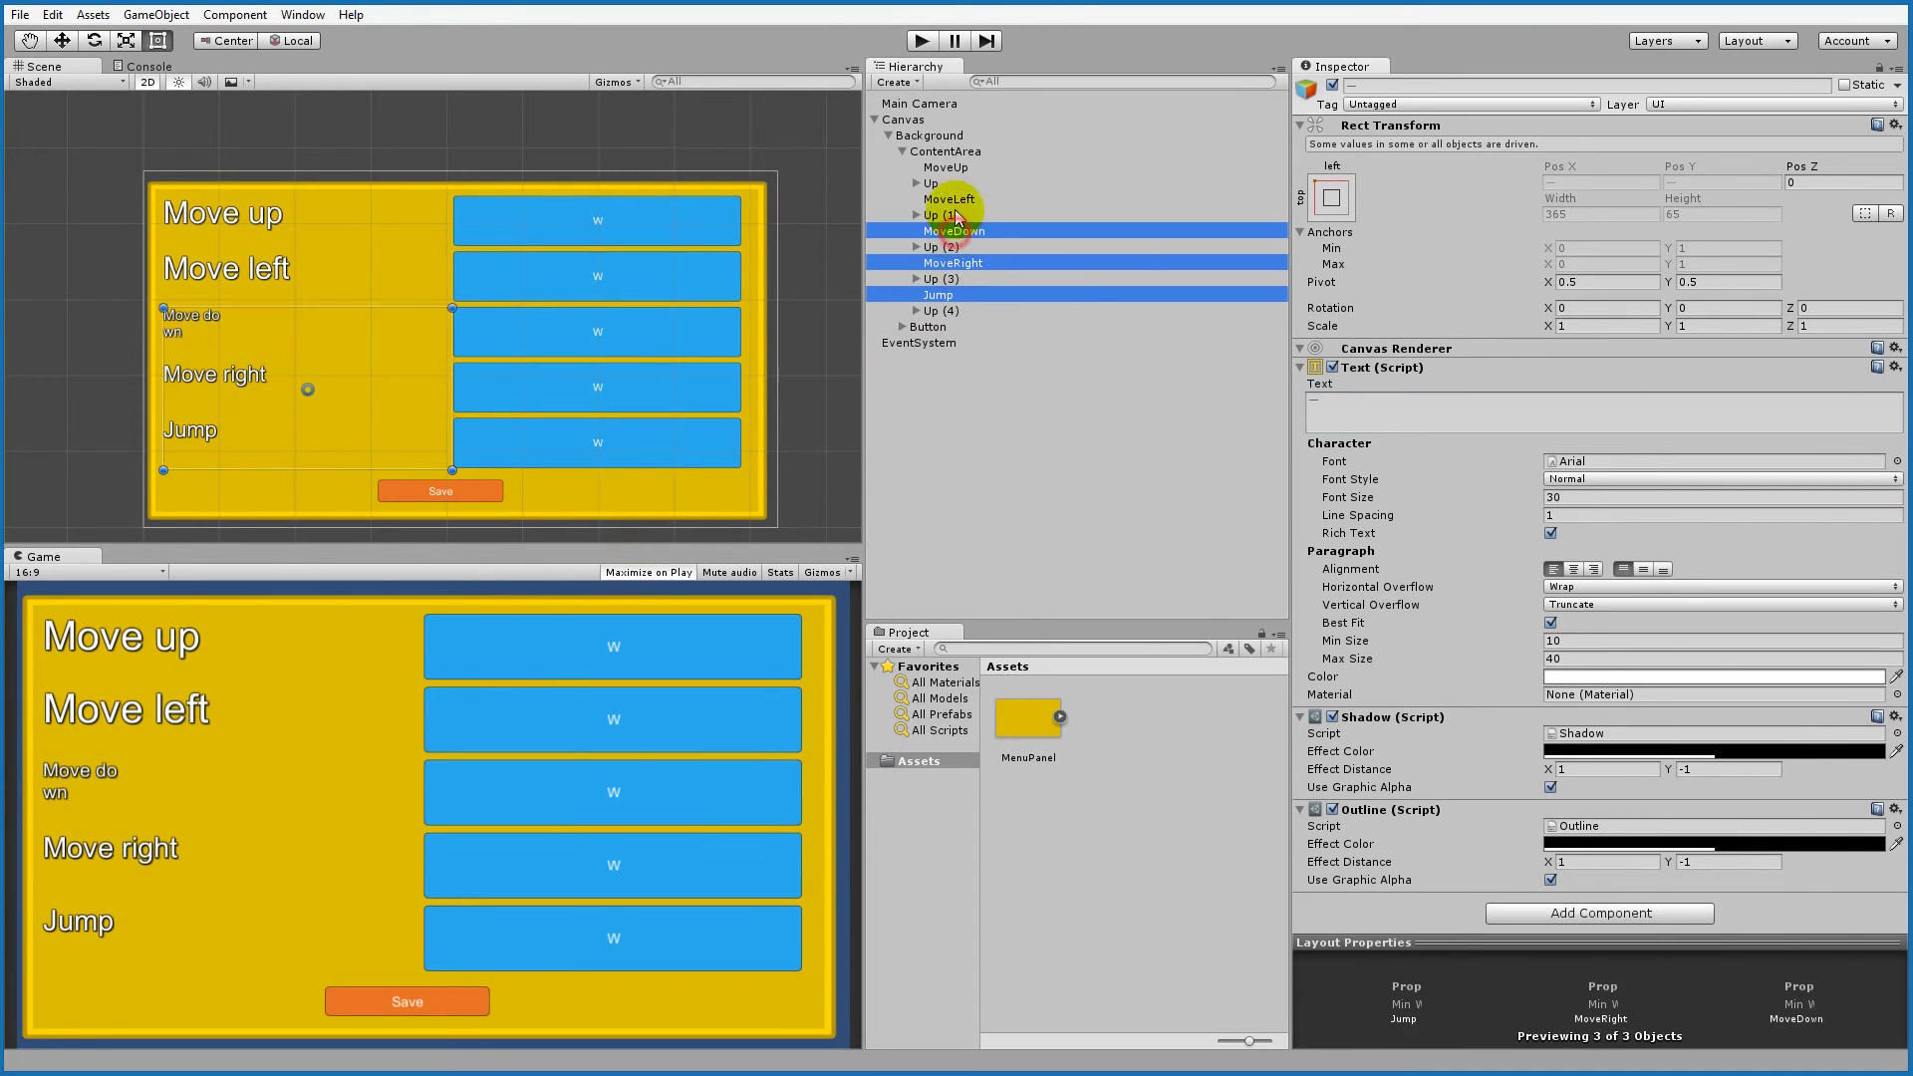
{"action": "left_click", "coordinate": [949, 198], "text": "ctrl"}
{"action": "left_click", "coordinate": [945, 167], "text": "ctrl"}
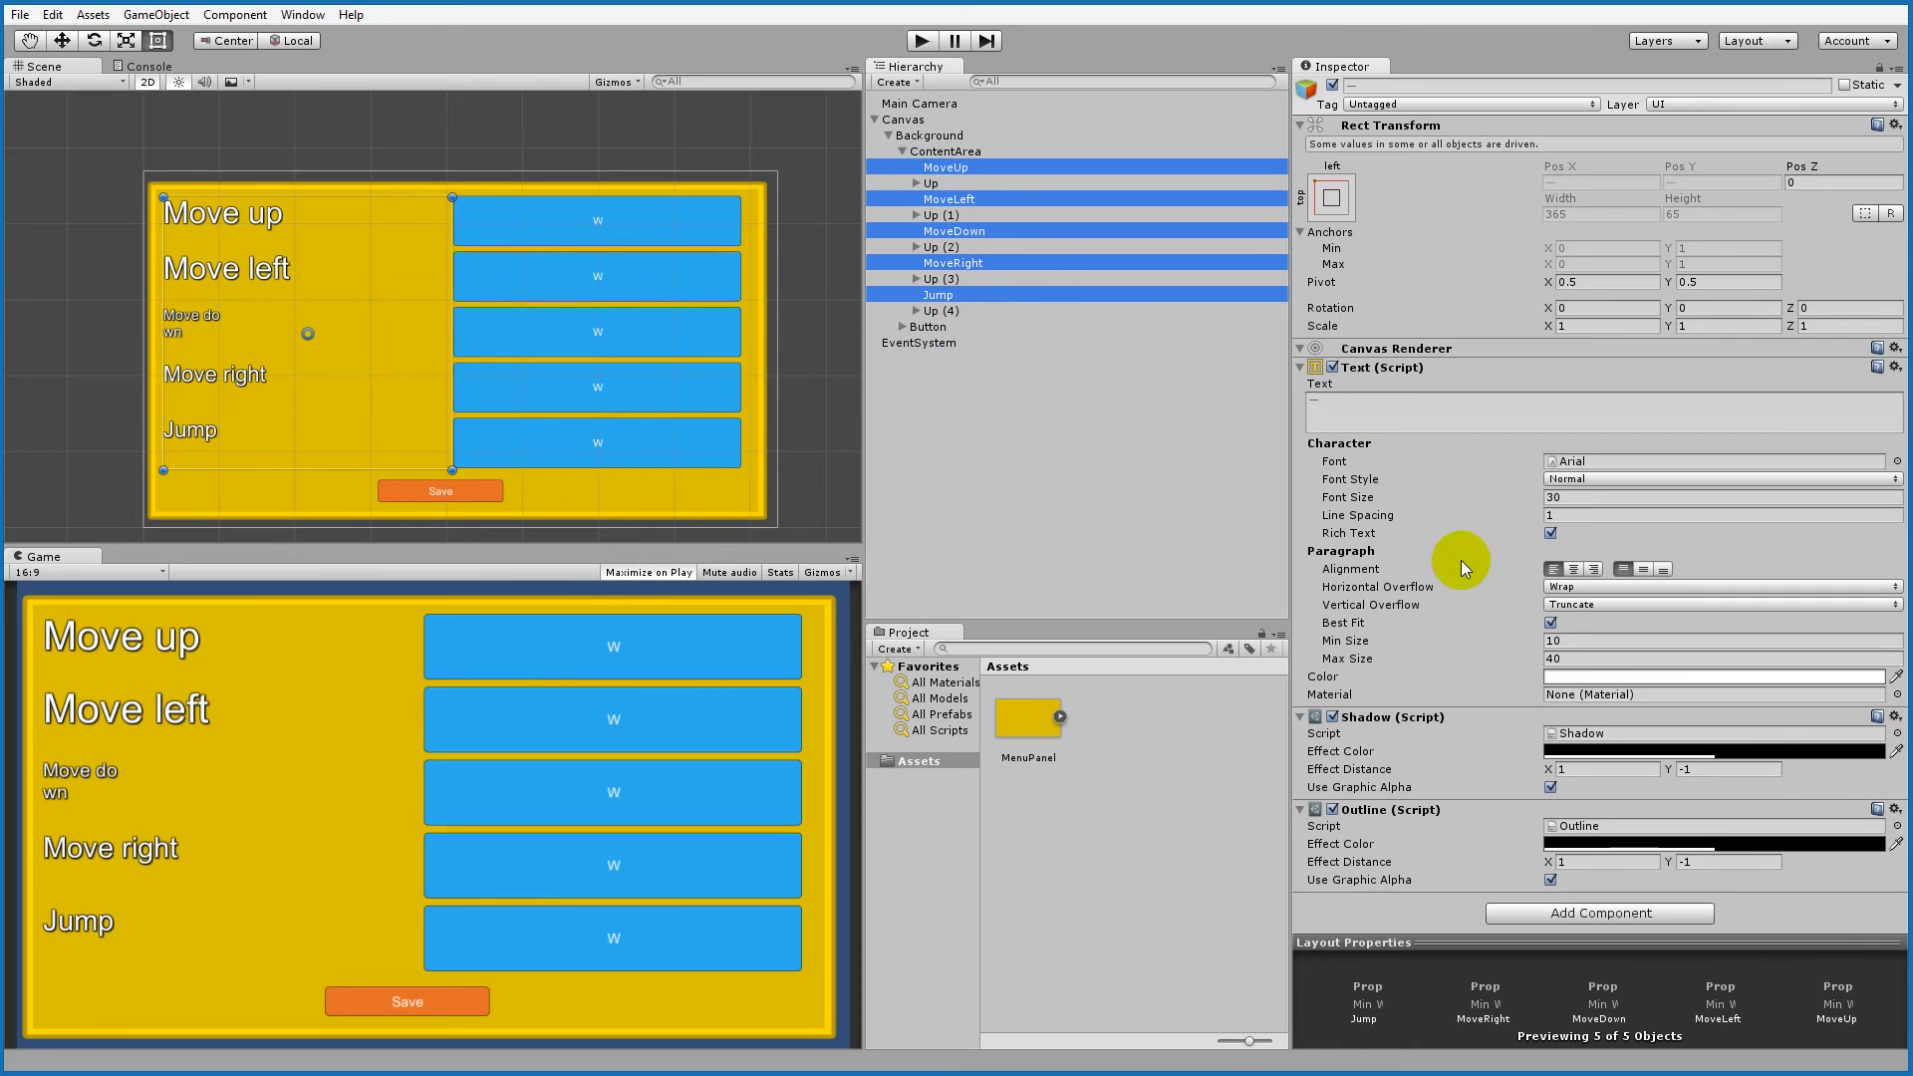
{"action": "left_click", "coordinate": [1551, 623]}
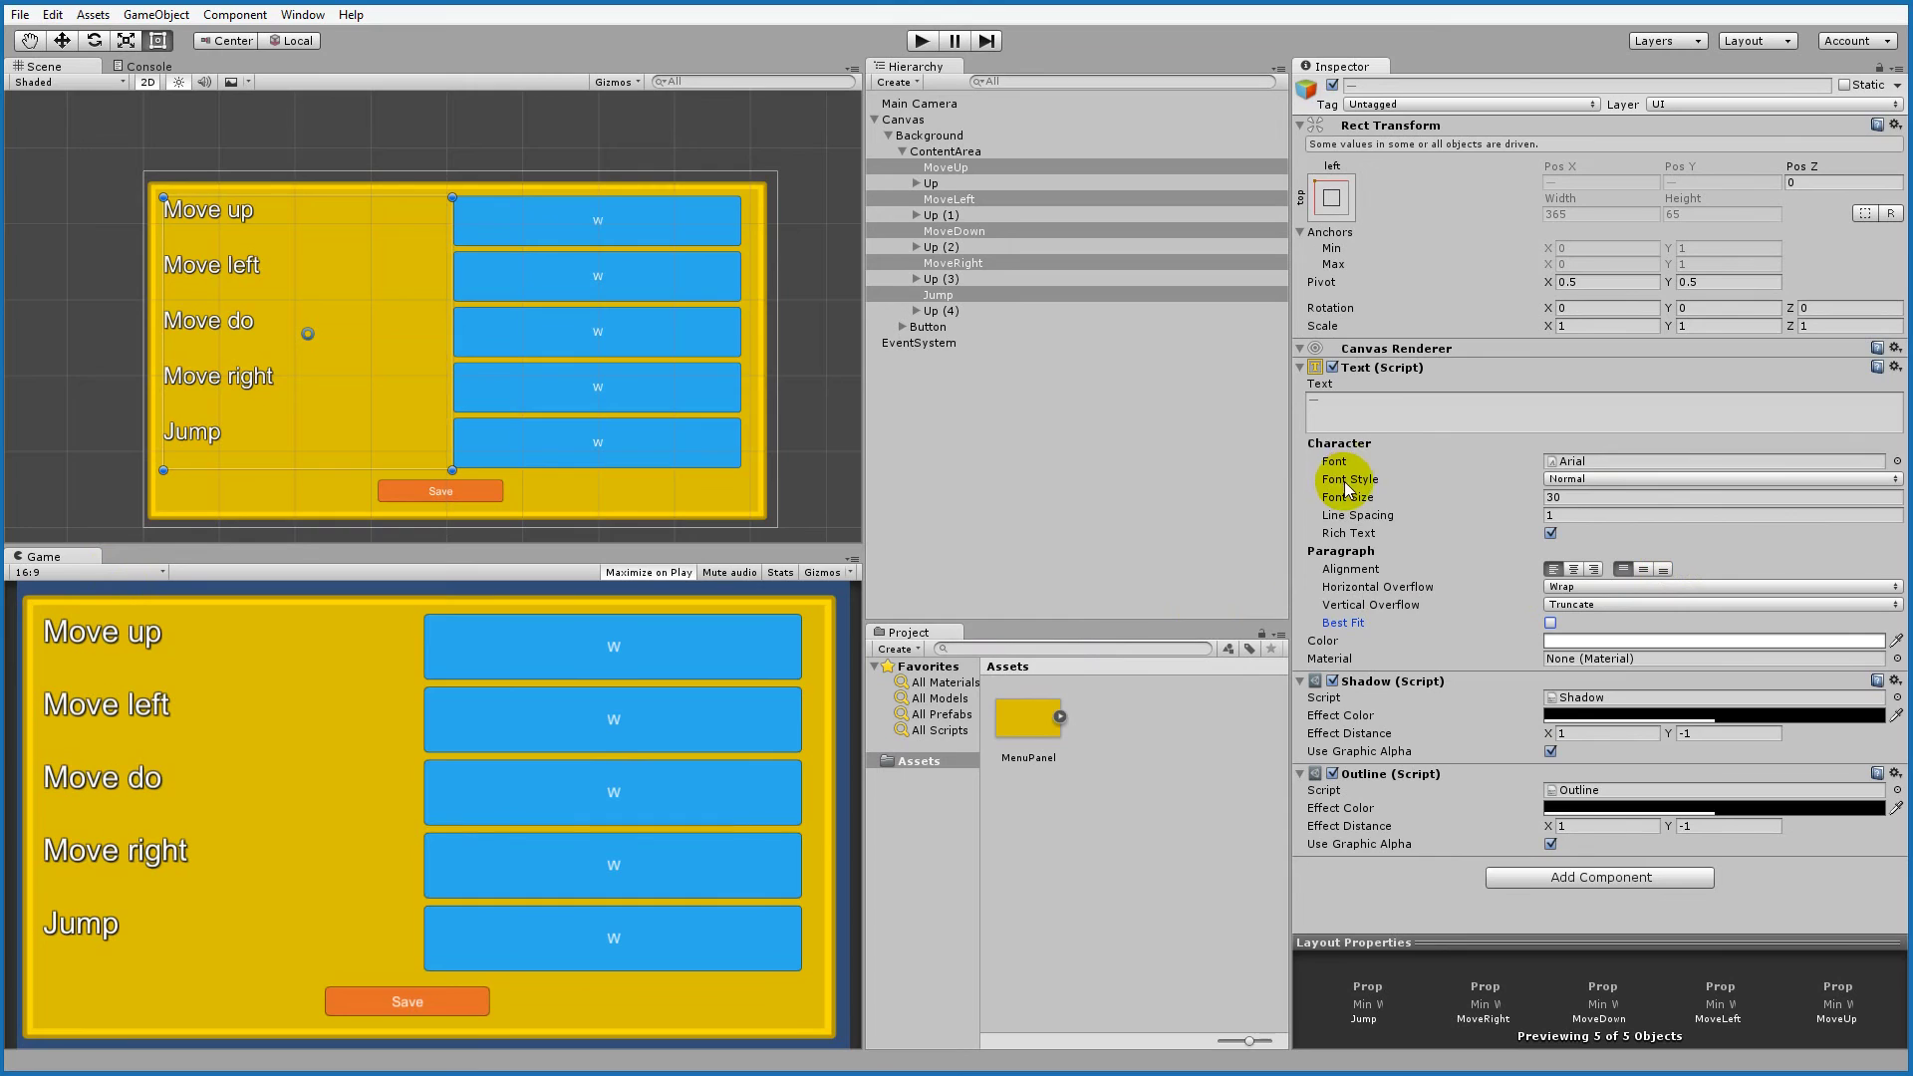
{"action": "left_click", "coordinate": [1639, 480]}
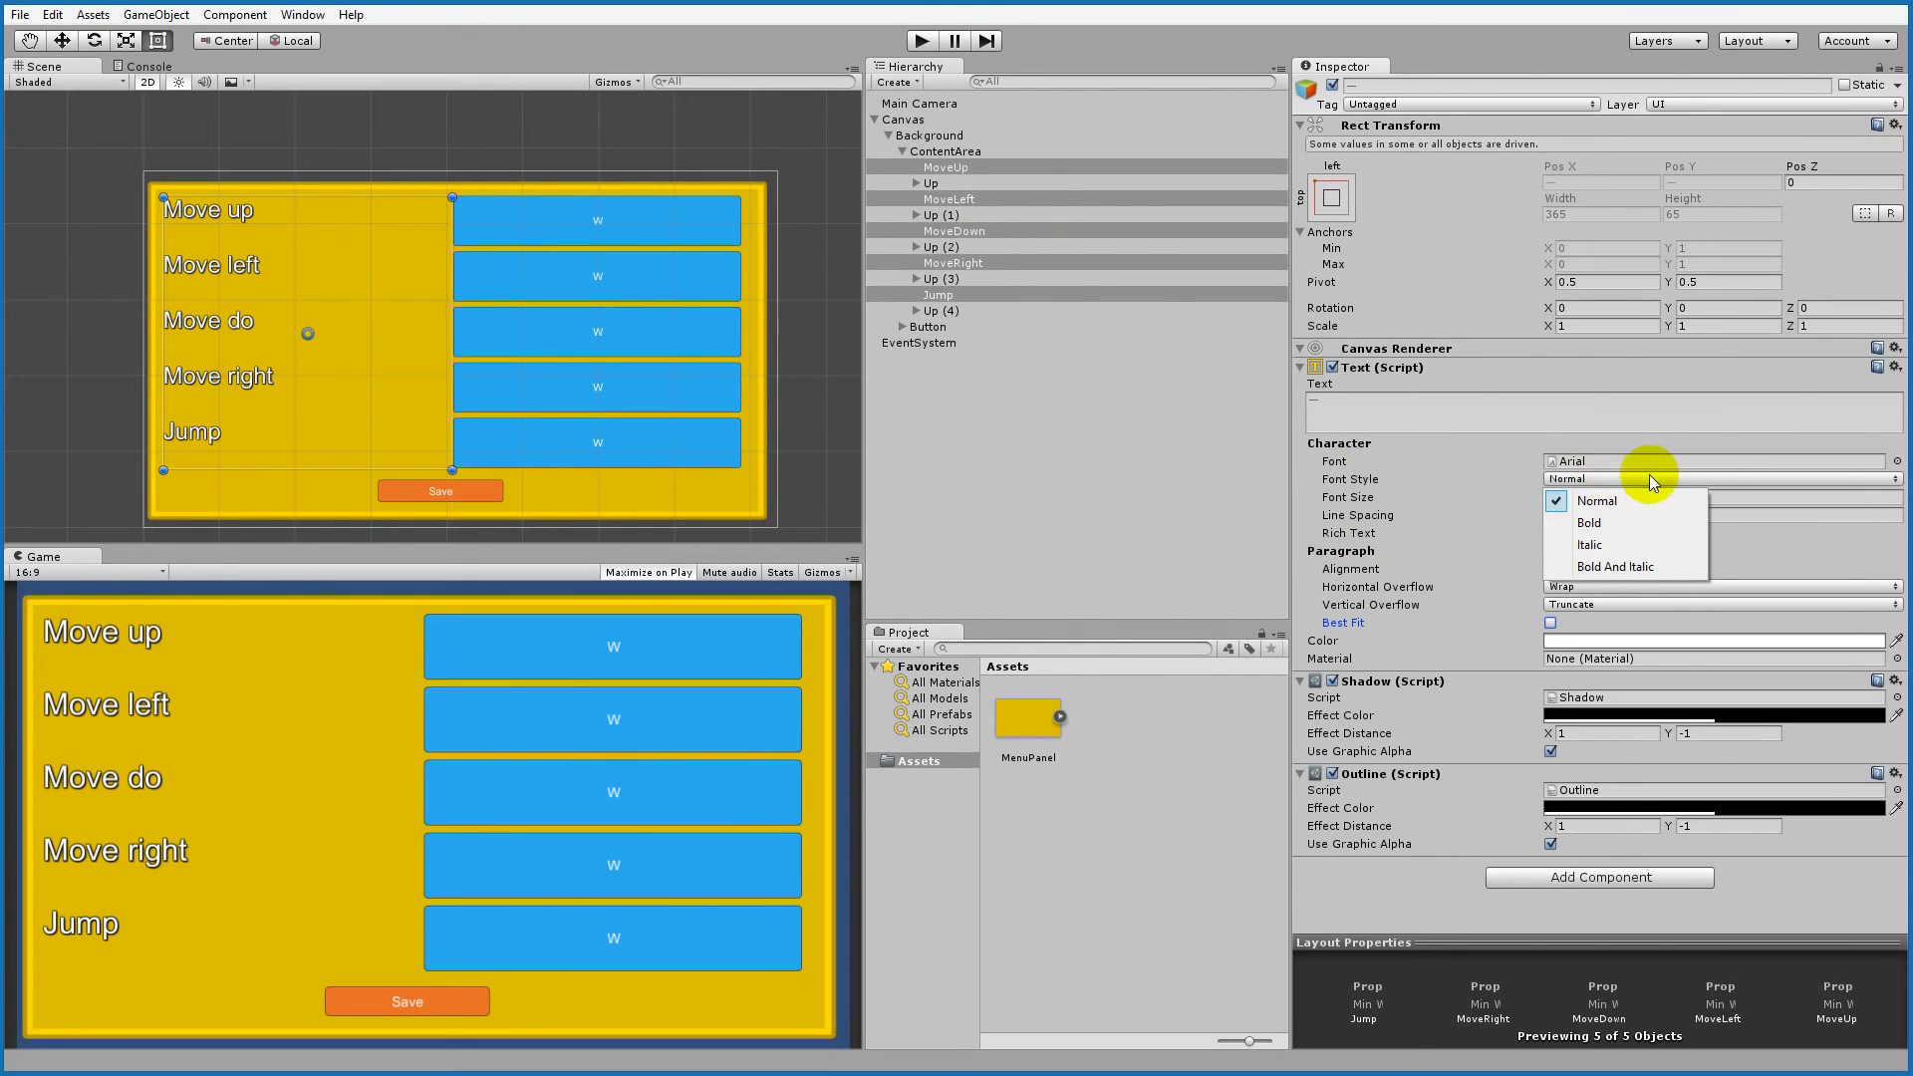
{"action": "left_click", "coordinate": [1616, 523]}
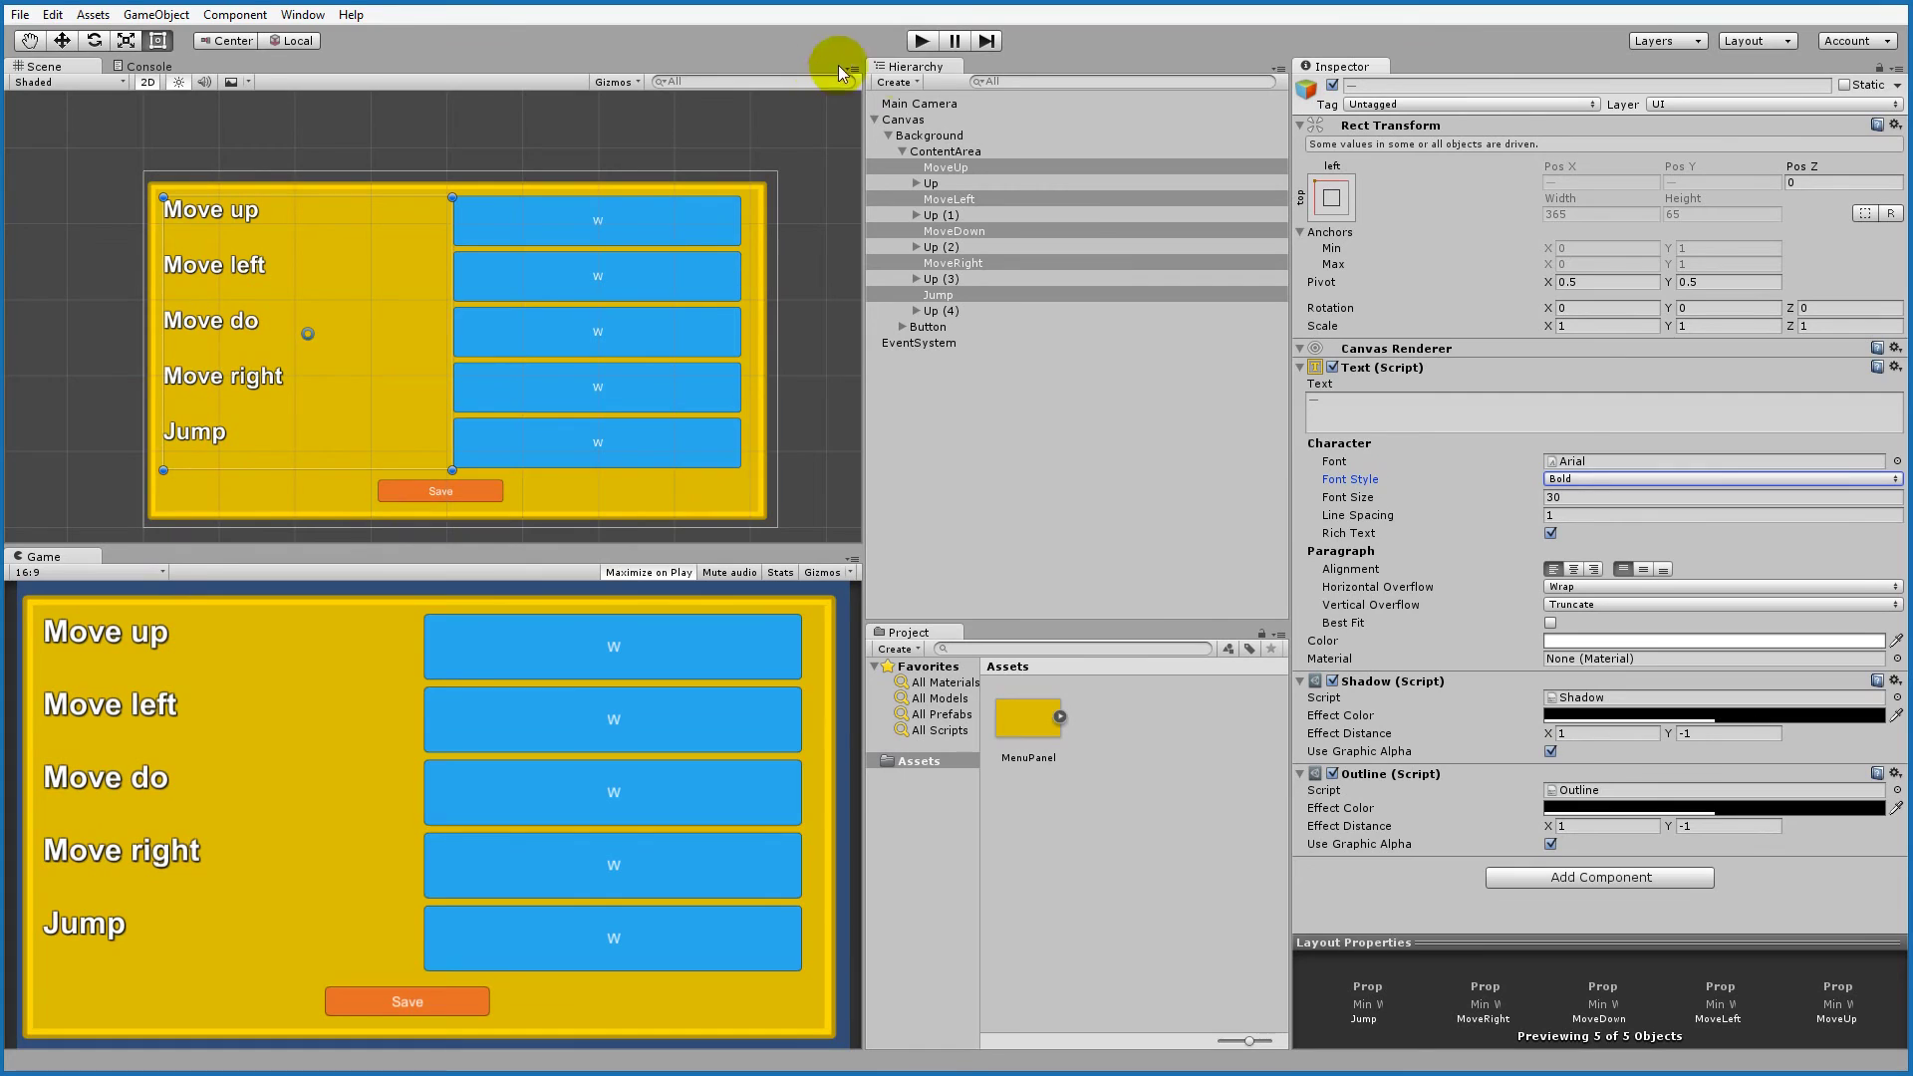
Step: Preview the key-binding menu in Play mode and return to editing
{"action": "left_click", "coordinate": [922, 40]}
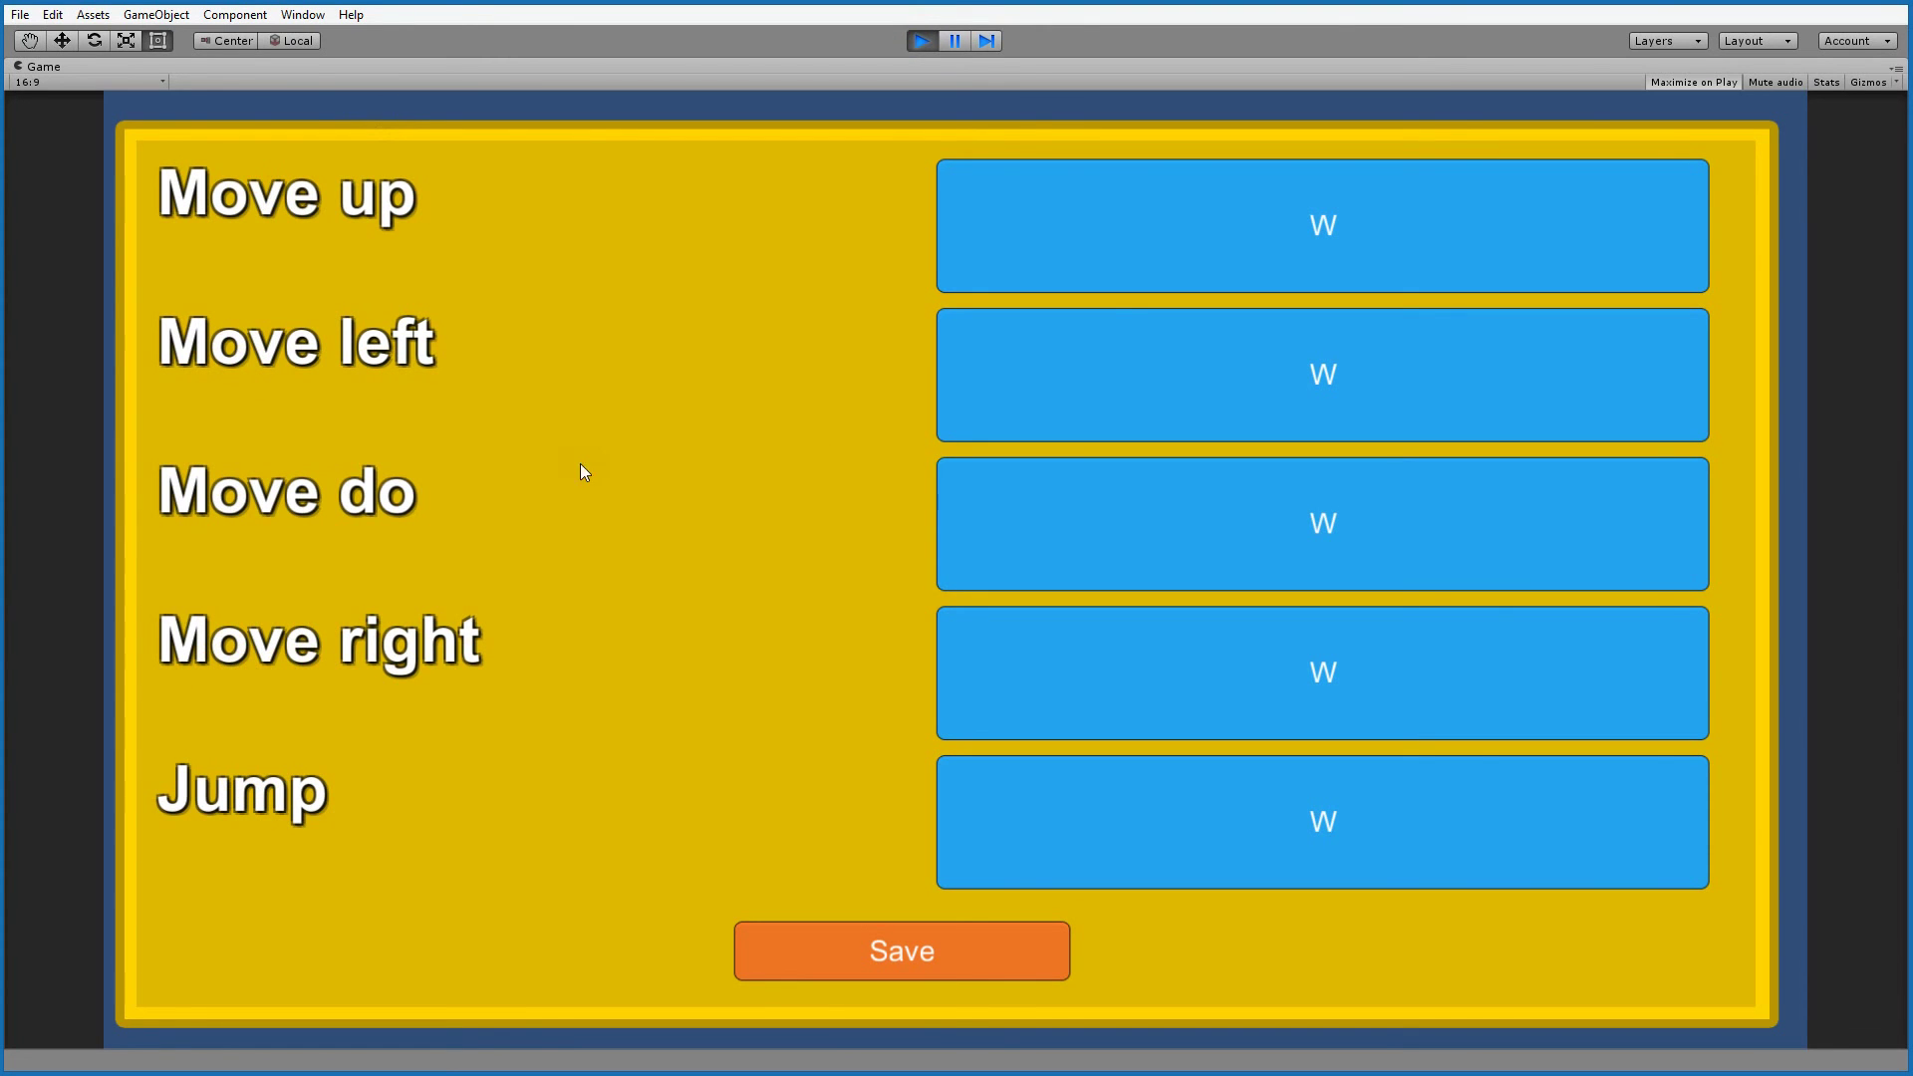
{"action": "left_click", "coordinate": [919, 41]}
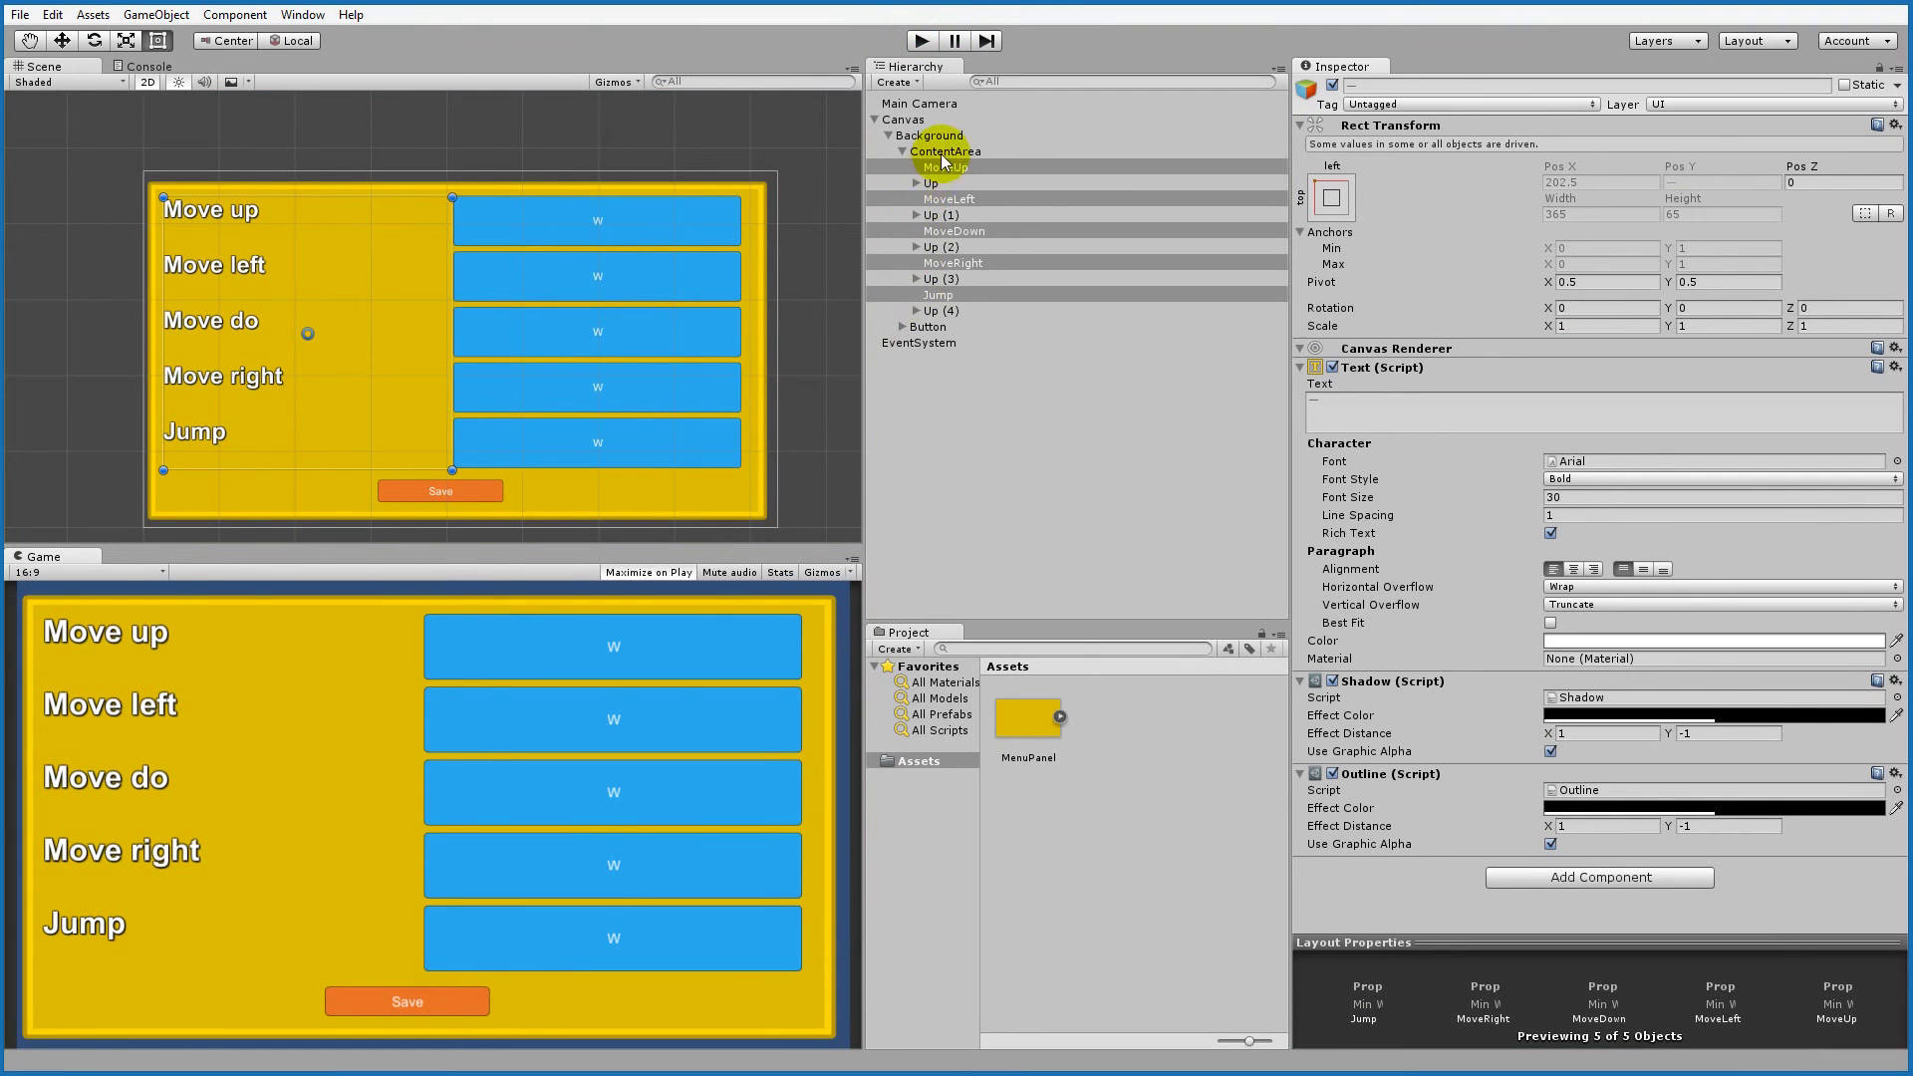
Step: Rename the second row's key button Up (1) to Down
{"action": "left_click", "coordinate": [931, 183]}
{"action": "left_click", "coordinate": [942, 217]}
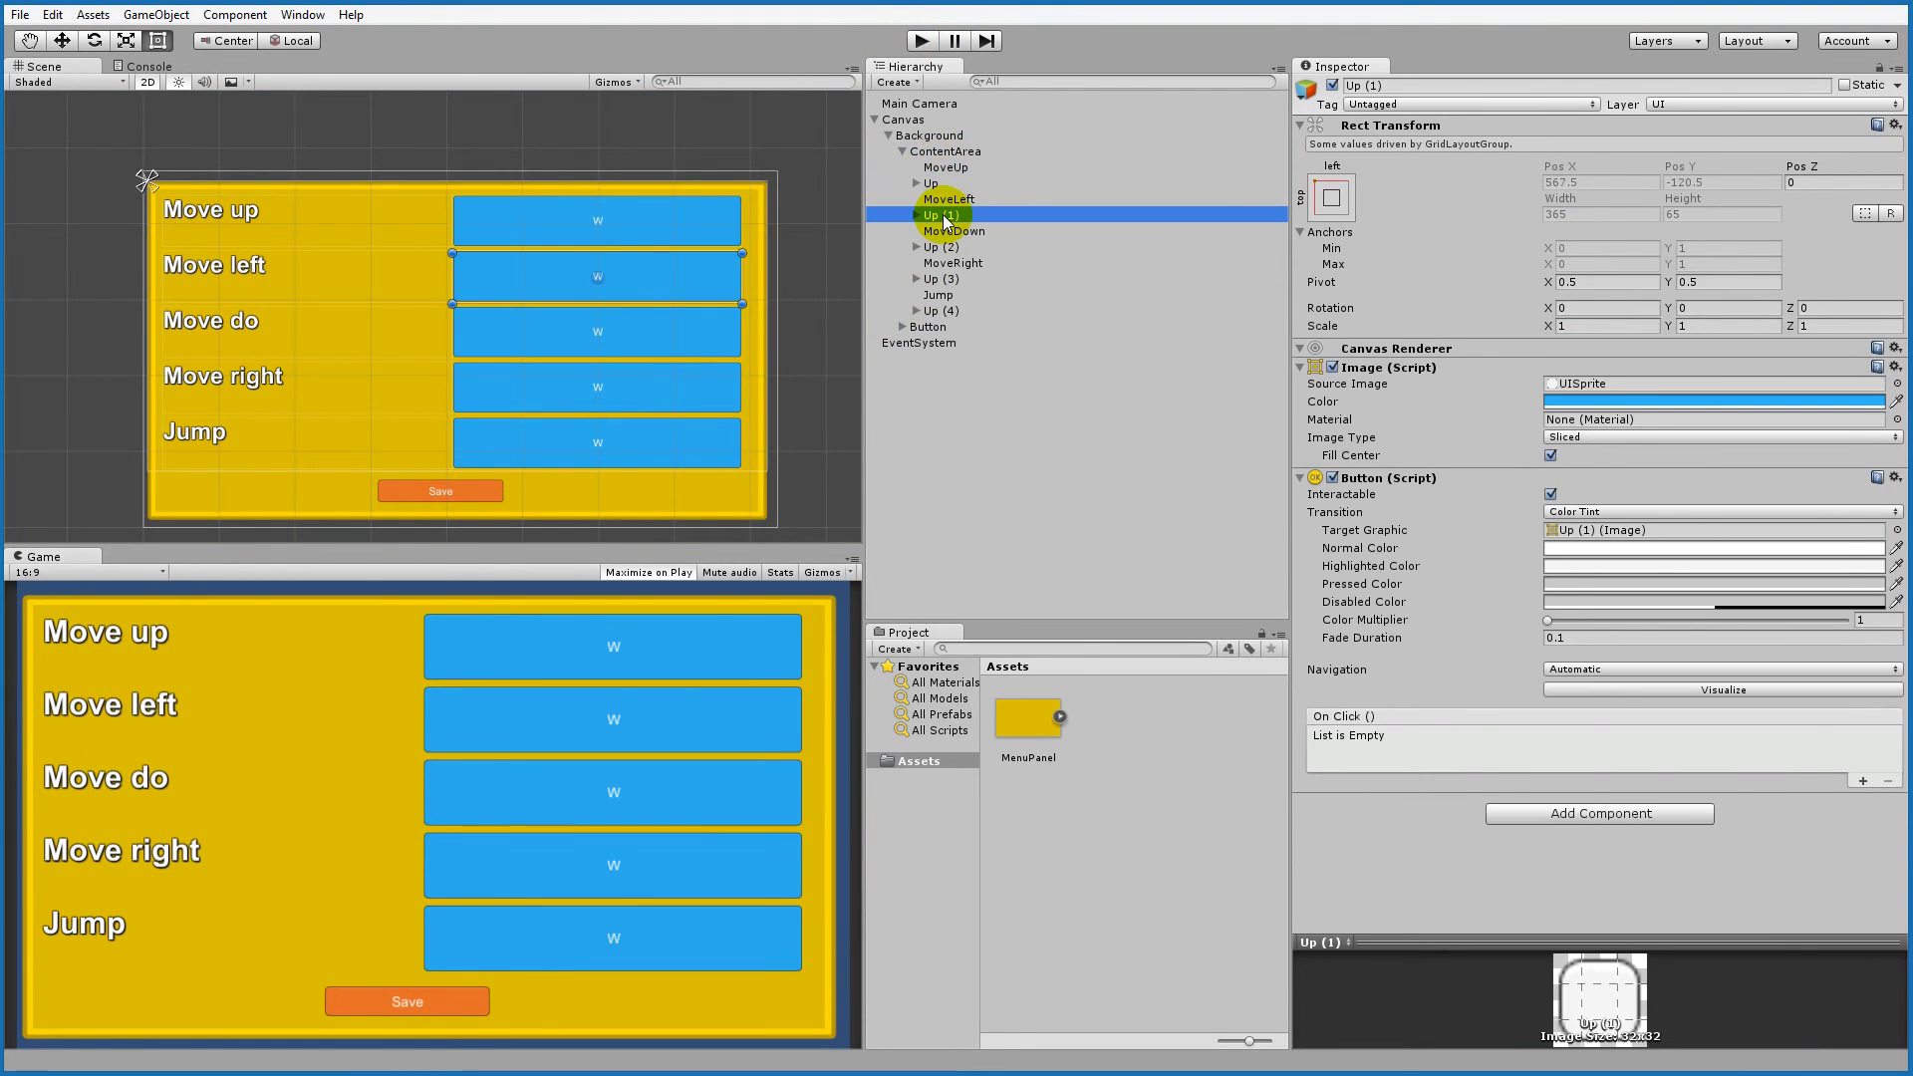
{"action": "left_click", "coordinate": [931, 184]}
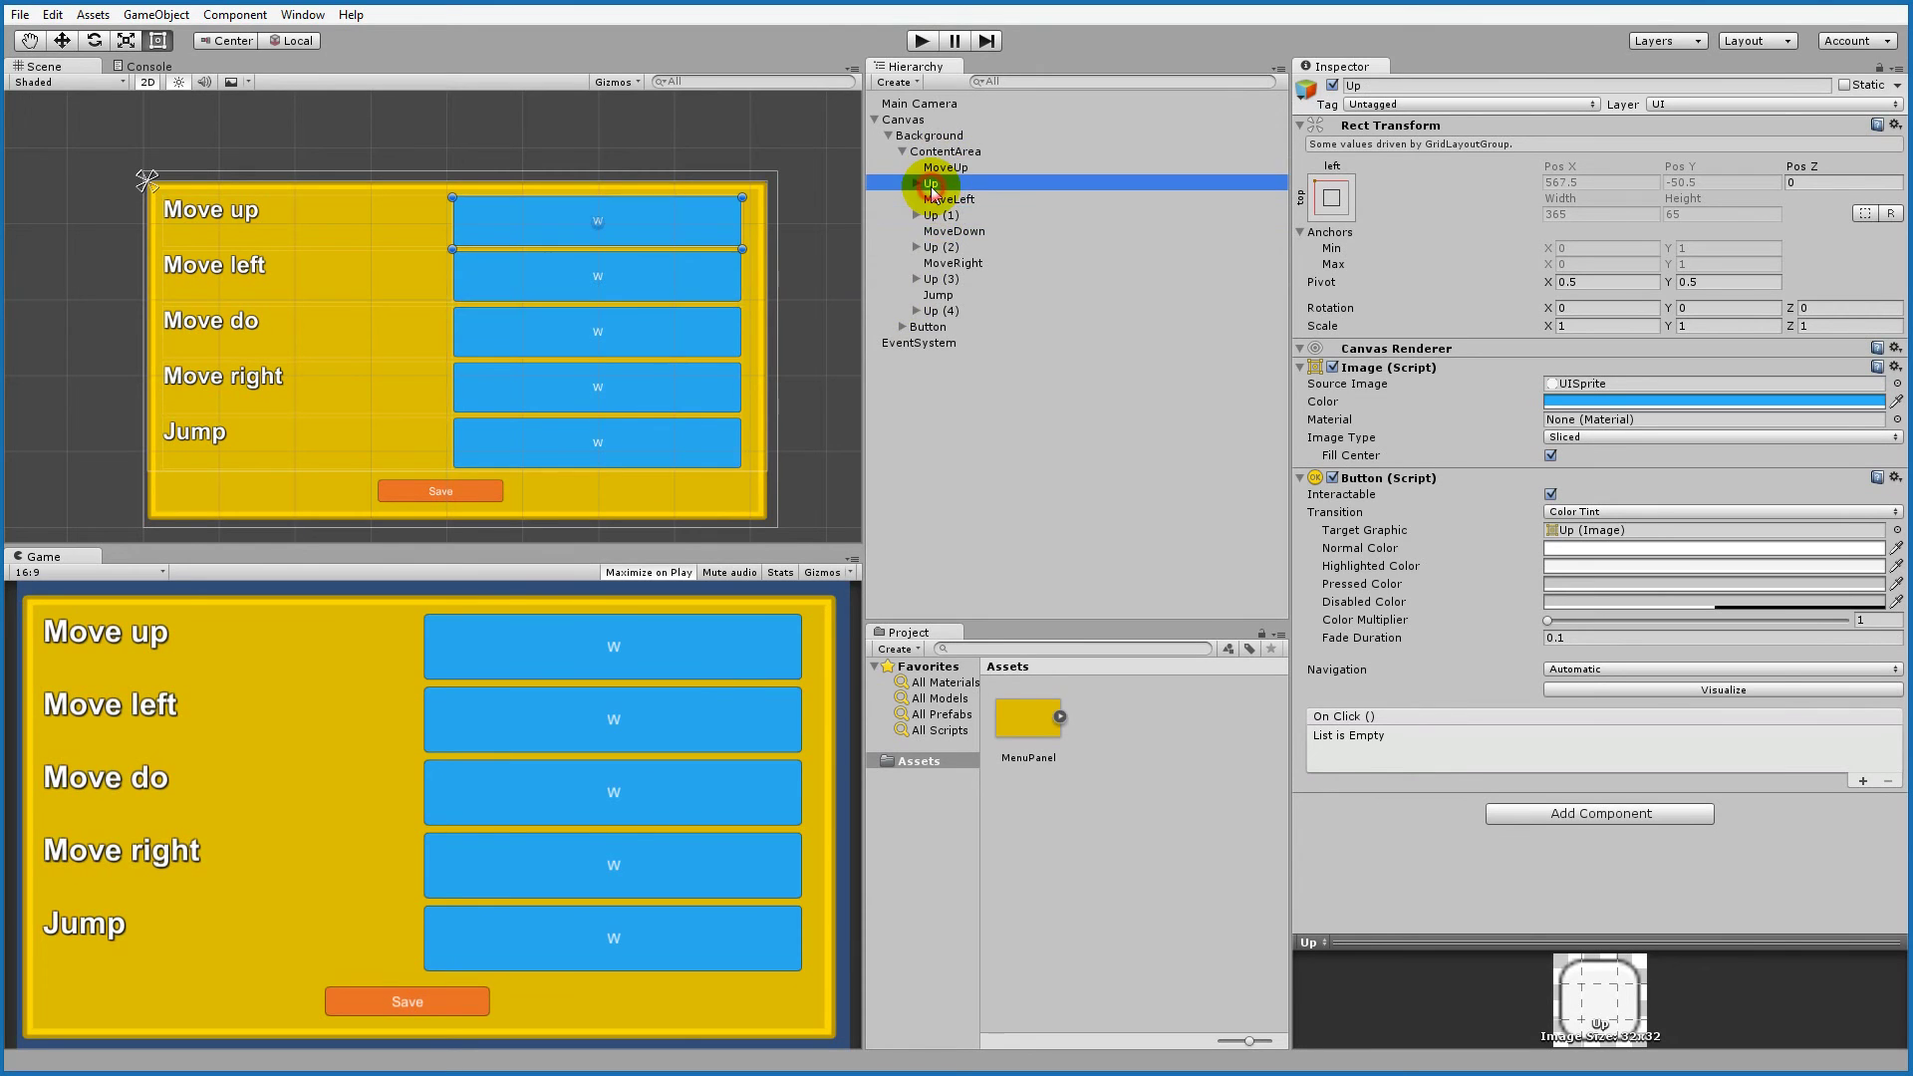
{"action": "left_click", "coordinate": [936, 216]}
{"action": "left_click", "coordinate": [937, 216]}
{"action": "type", "text": "Down"}
{"action": "key", "text": "Return"}
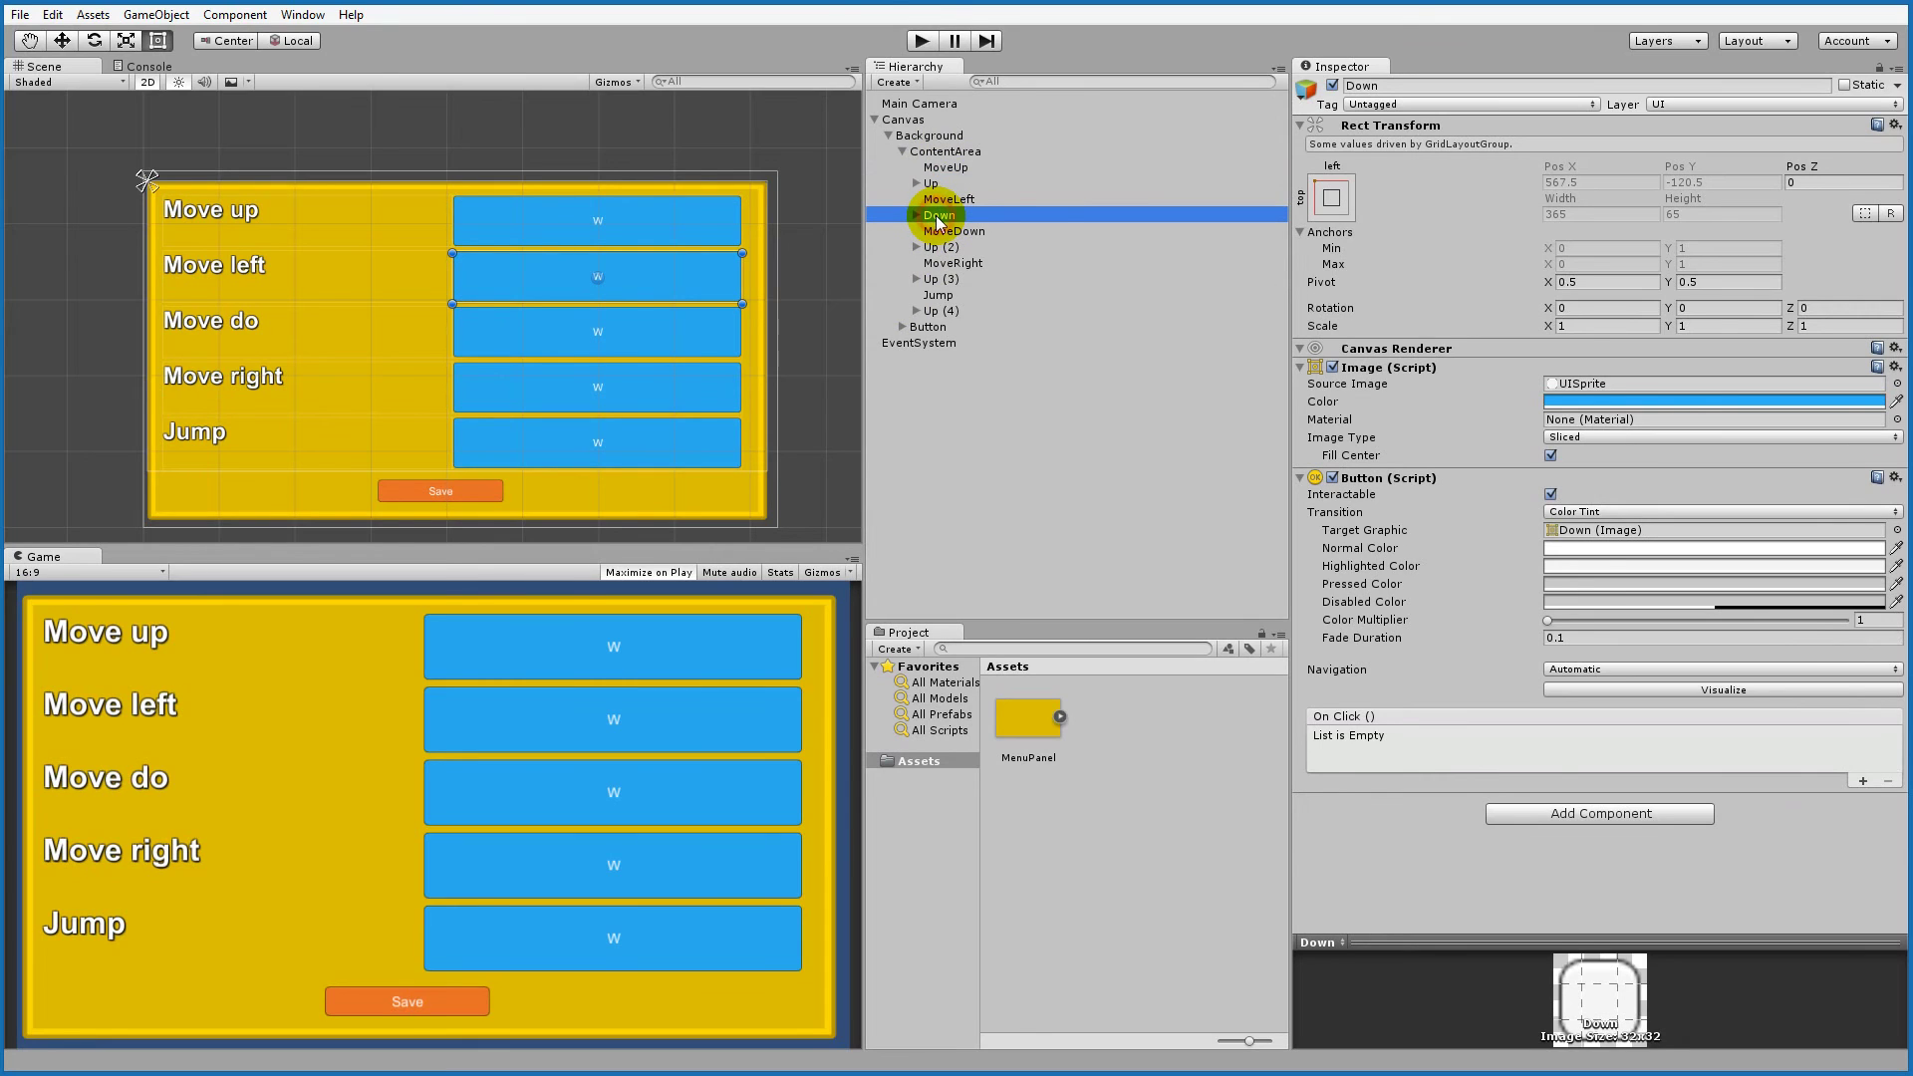
Step: Rename the second row's key button to Left and the third row's key button, Up (2), to Down
{"action": "left_click", "coordinate": [931, 183]}
{"action": "left_click", "coordinate": [940, 216]}
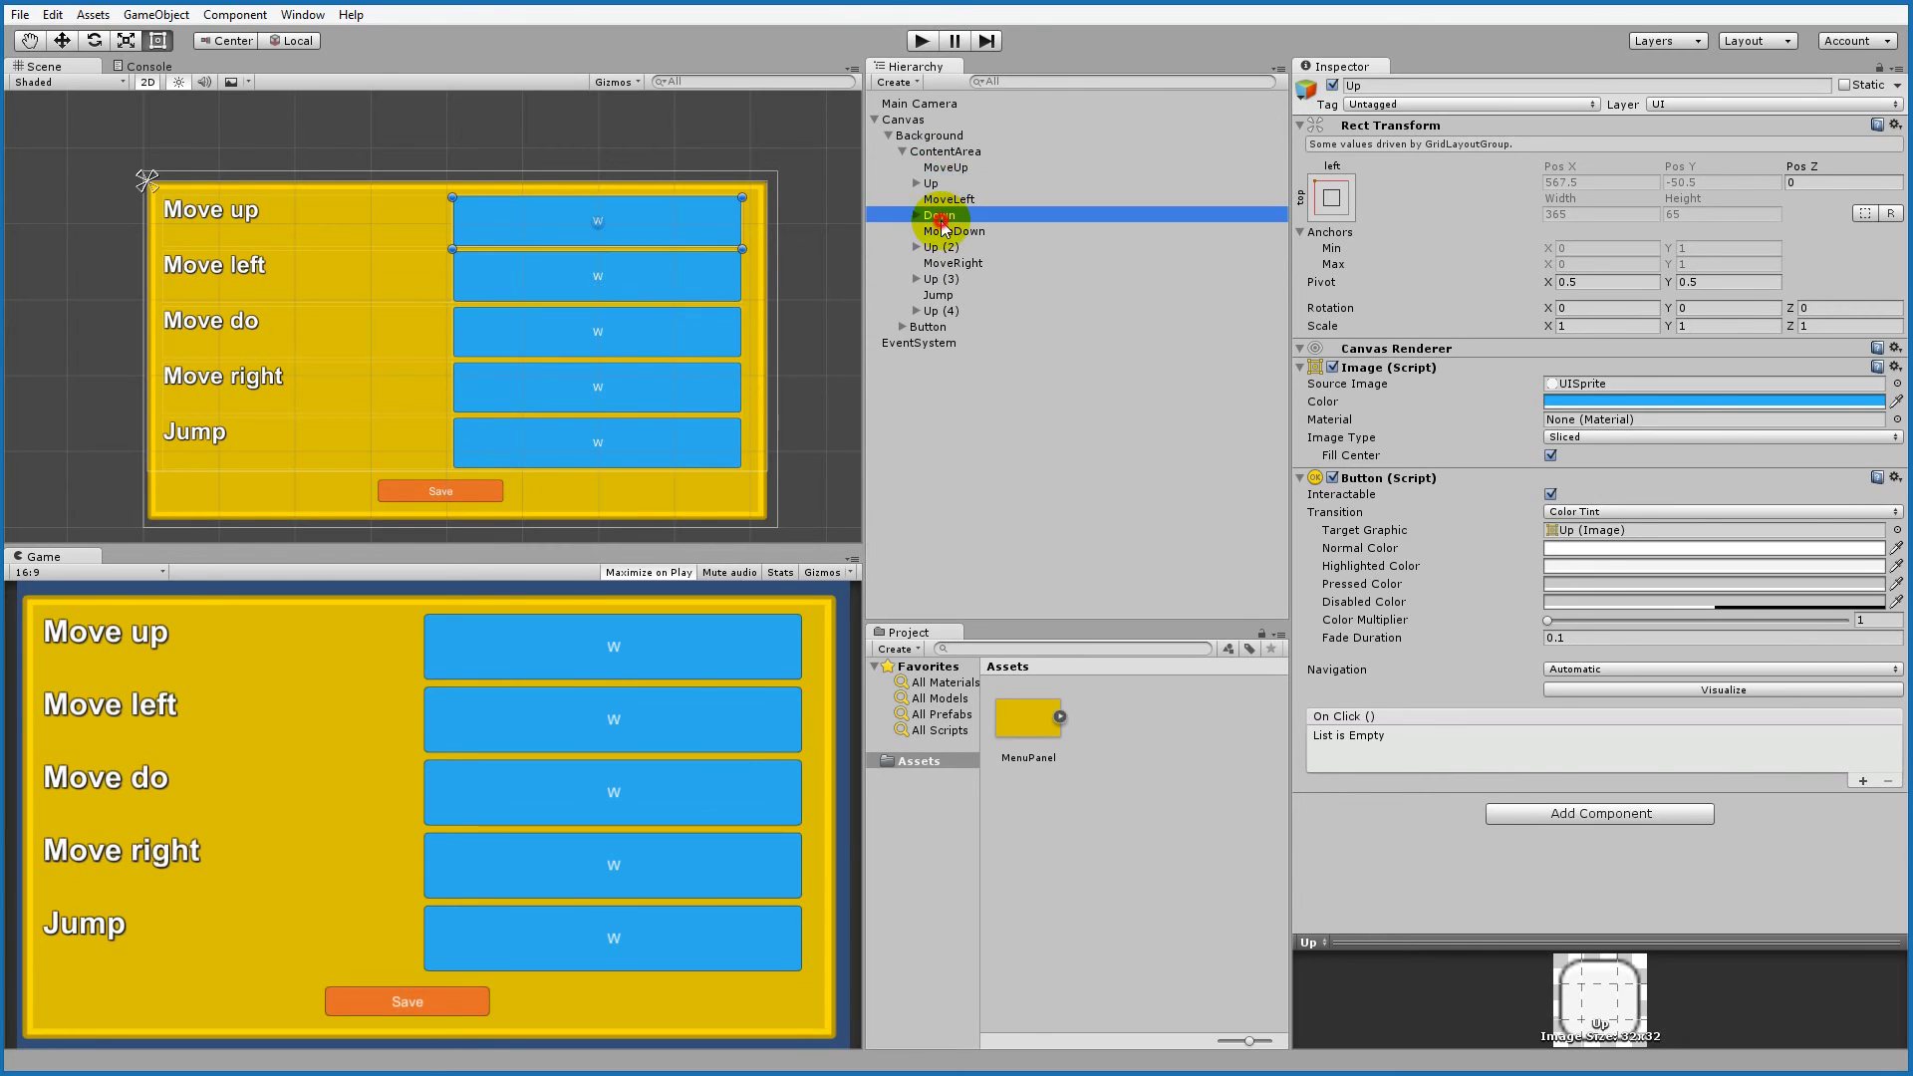
{"action": "left_click", "coordinate": [943, 215]}
{"action": "type", "text": "Left"}
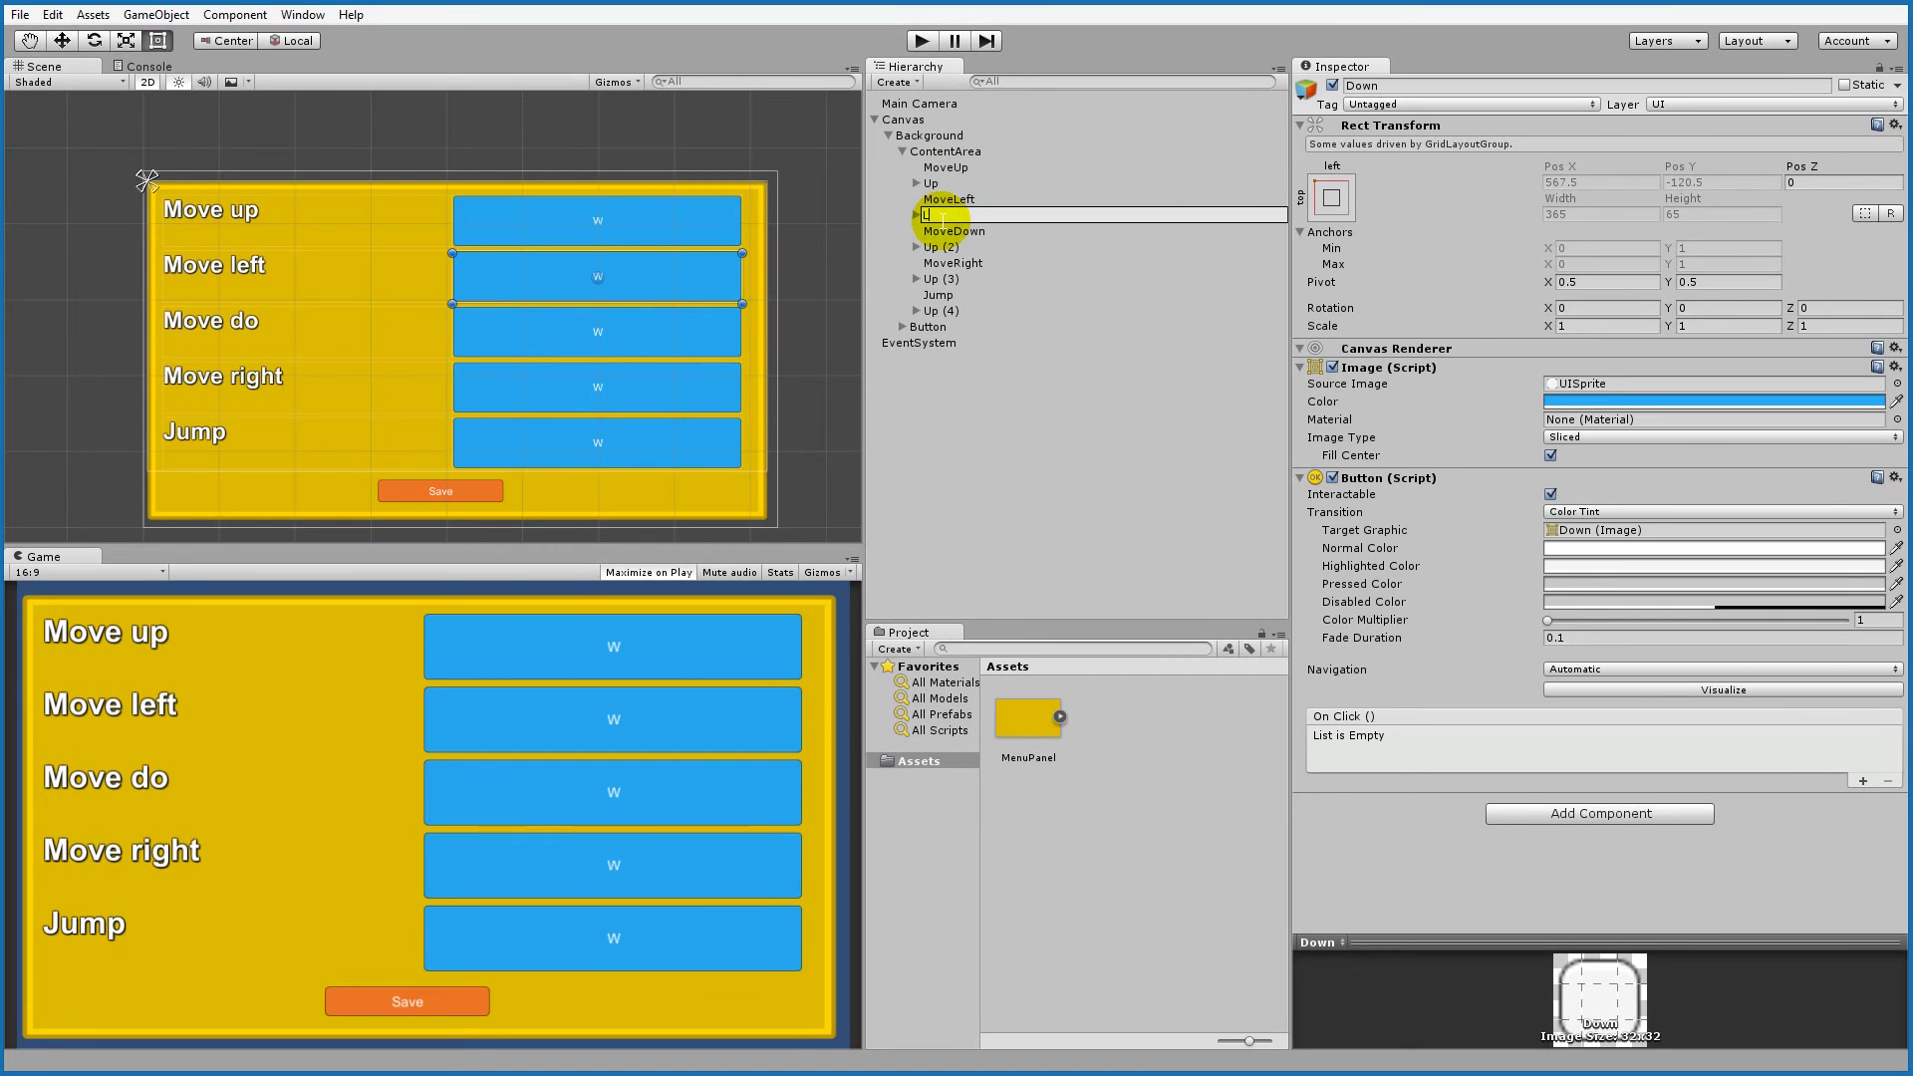
{"action": "key", "text": "Return"}
{"action": "left_click", "coordinate": [939, 247]}
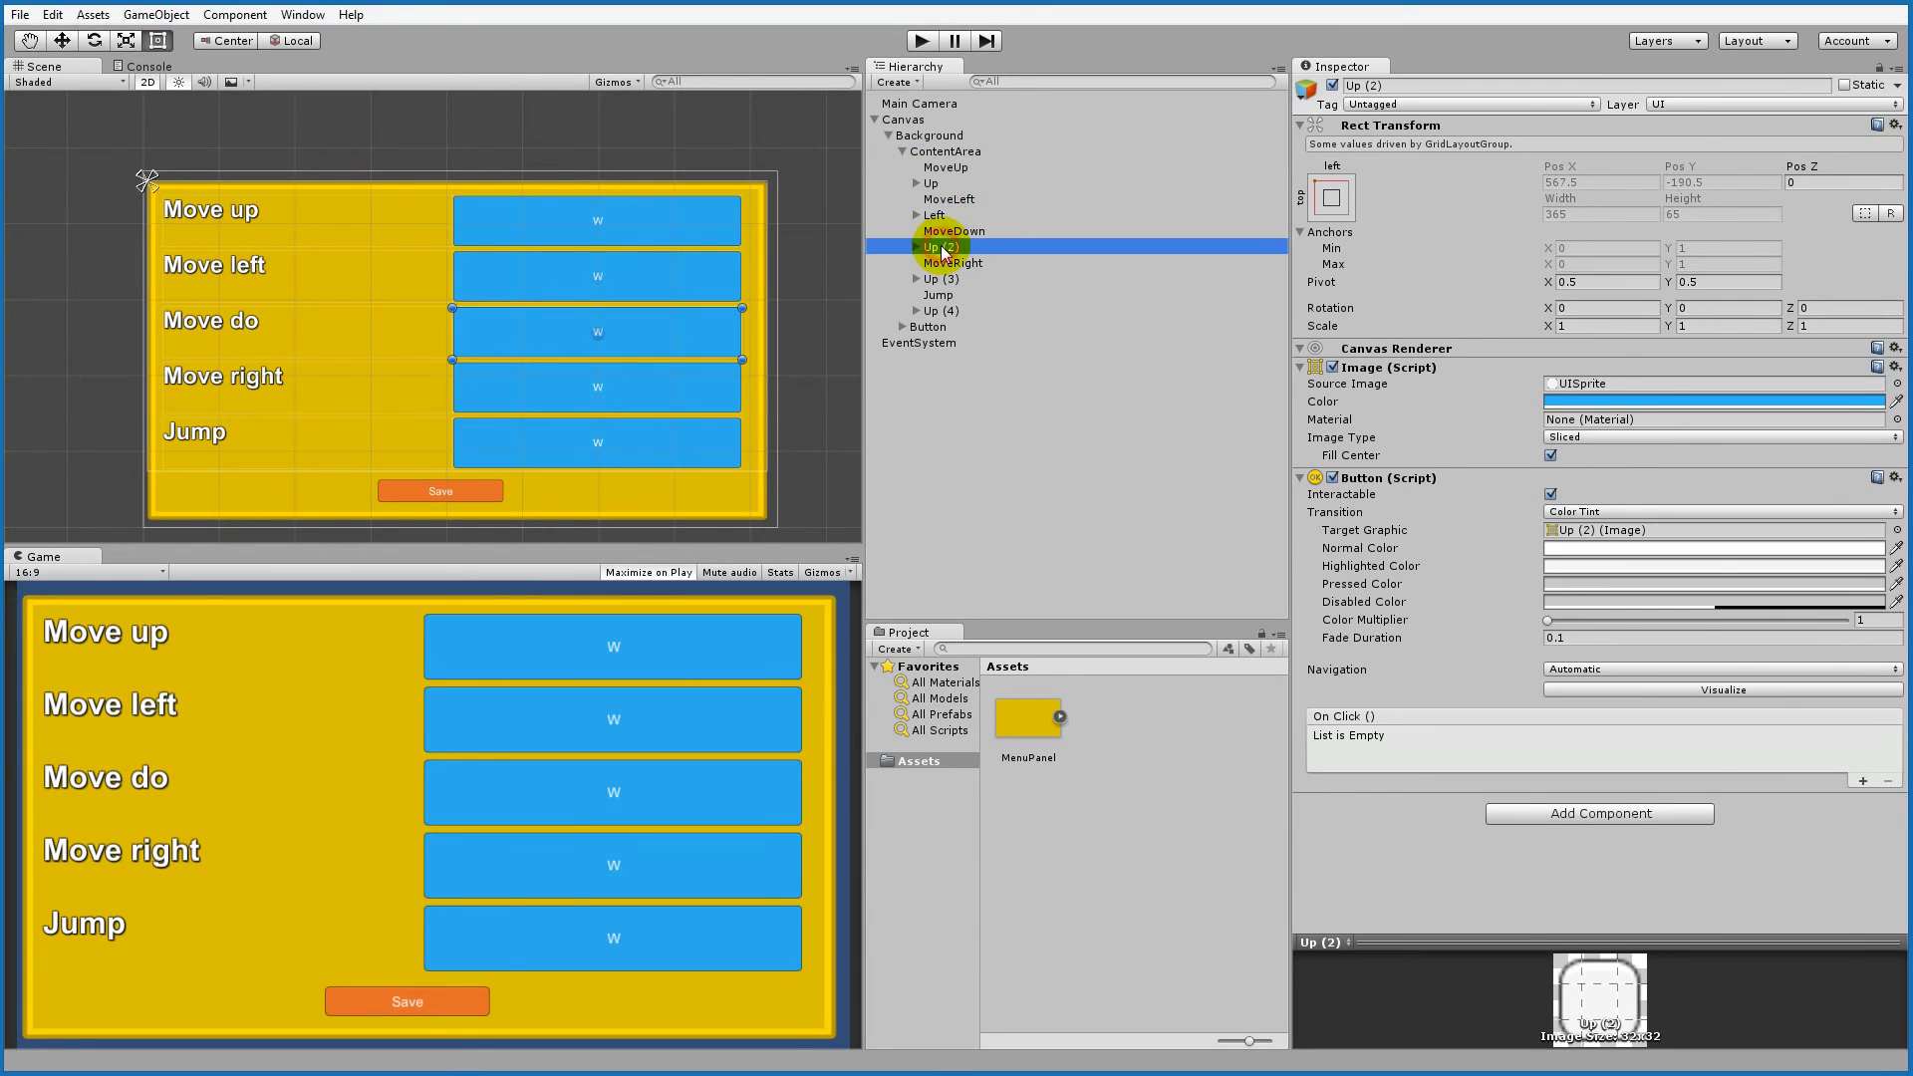
{"action": "left_click", "coordinate": [939, 247]}
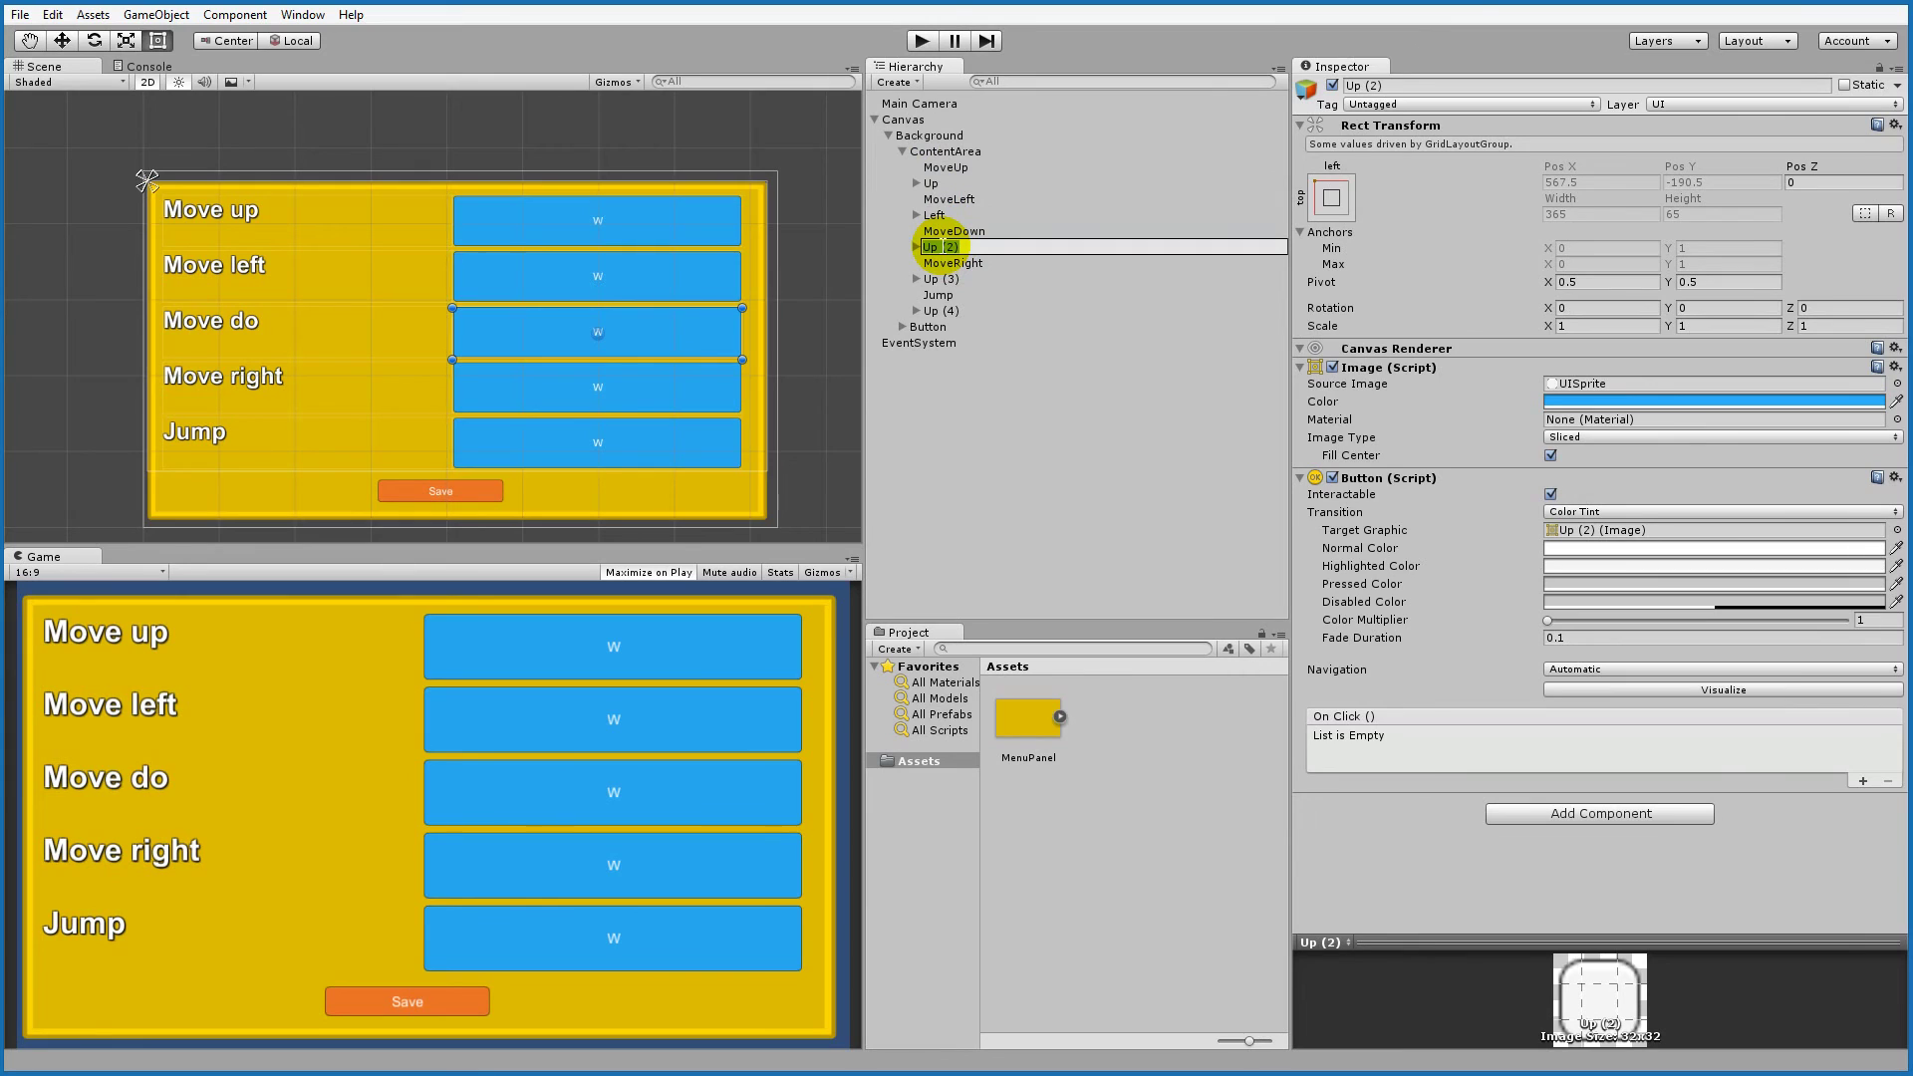
{"action": "type", "text": "Down"}
{"action": "key", "text": "Return"}
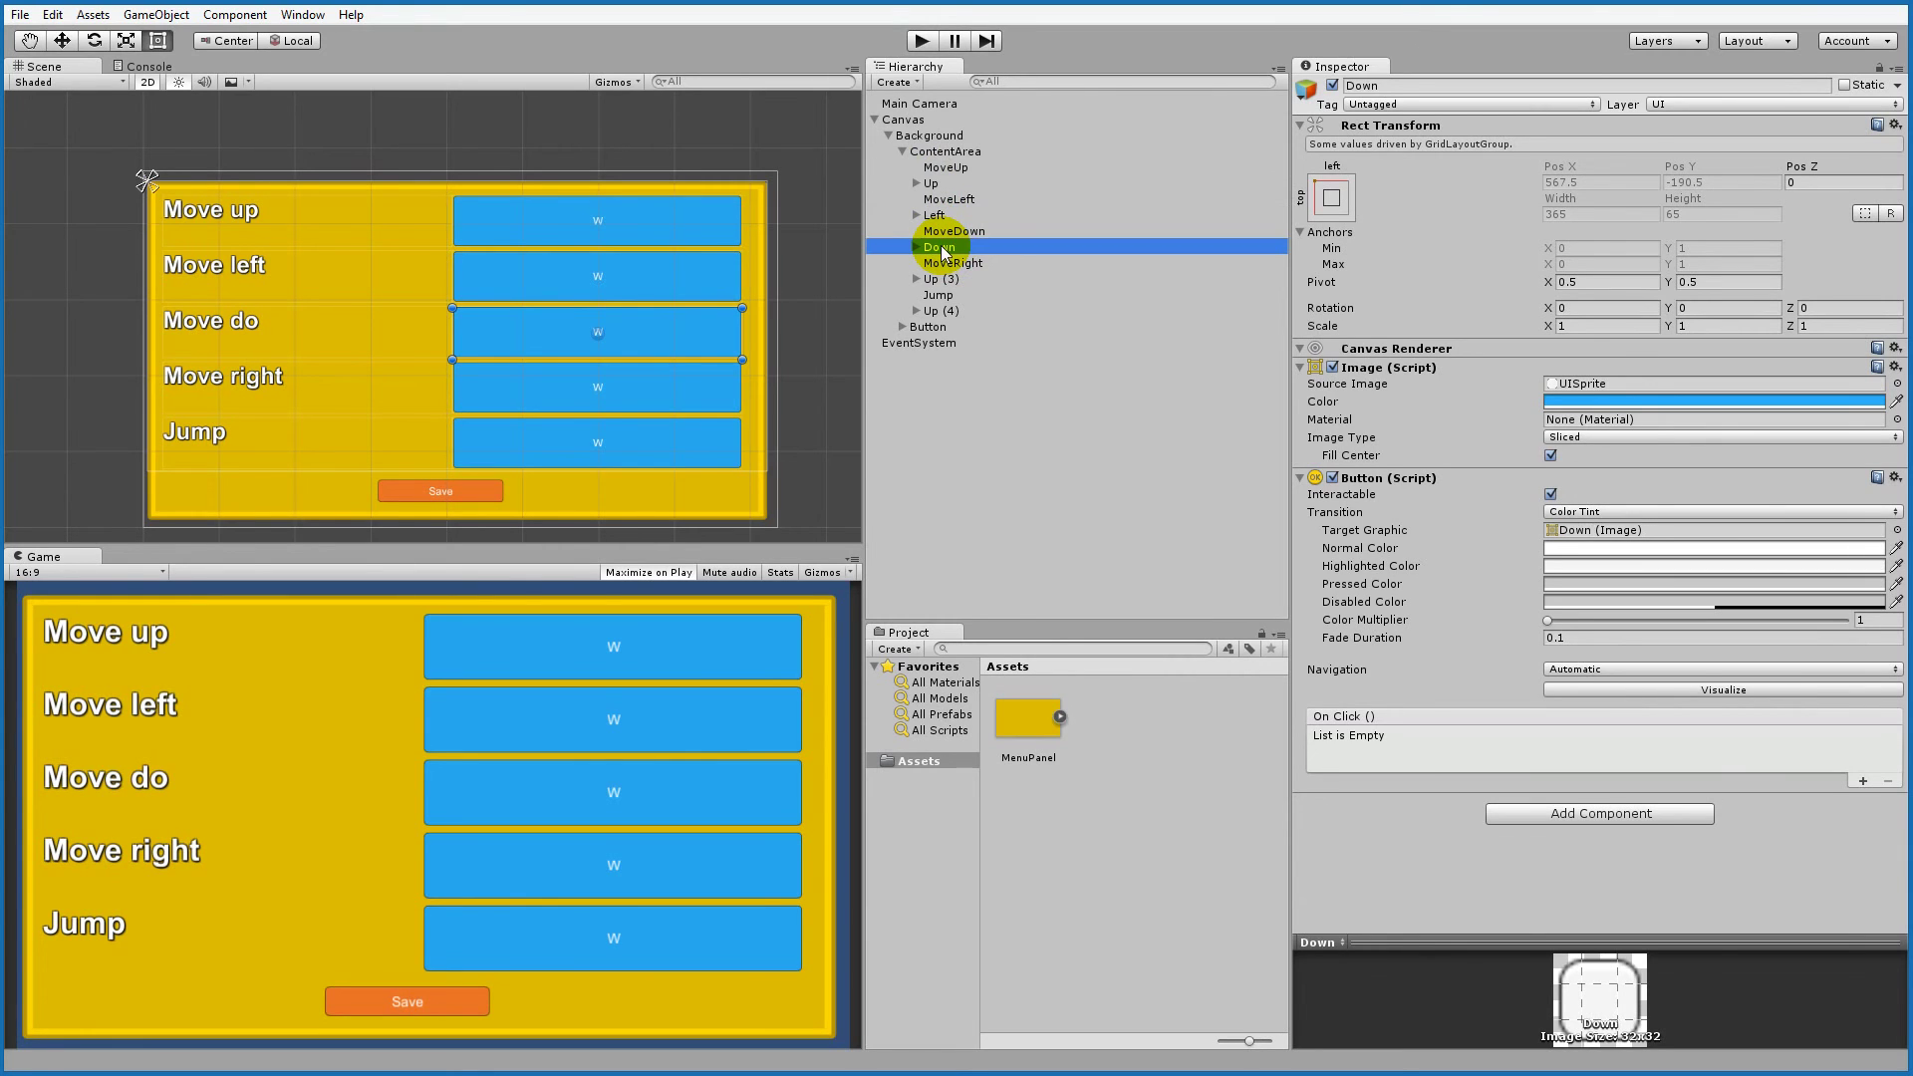
Step: Rename the fourth row's key button, Up (3), to Right and the fifth row's, Up (4), to Jump
{"action": "left_click", "coordinate": [942, 279]}
{"action": "left_click", "coordinate": [943, 280]}
{"action": "type", "text": "Right"}
{"action": "key", "text": "Return"}
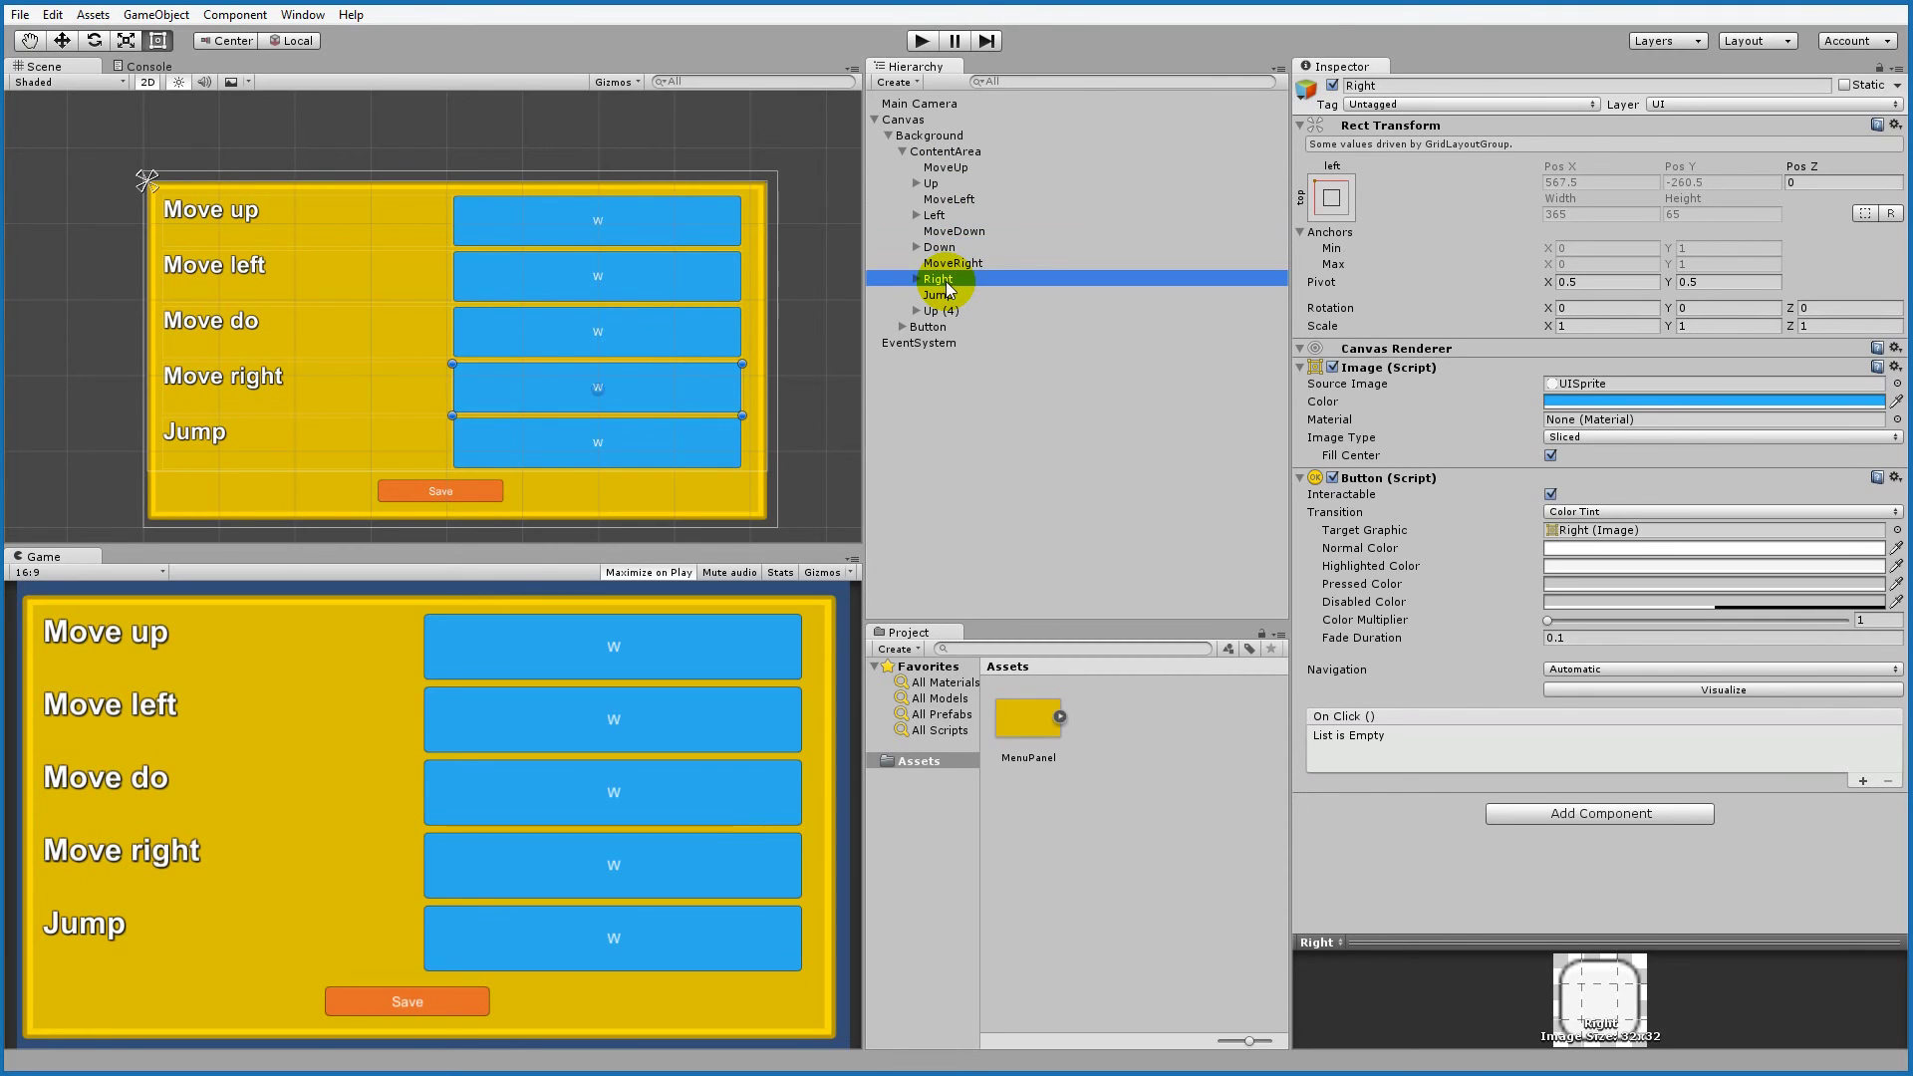
{"action": "left_click", "coordinate": [944, 311]}
{"action": "left_click", "coordinate": [943, 311]}
{"action": "type", "text": "Jump"}
{"action": "key", "text": "Return"}
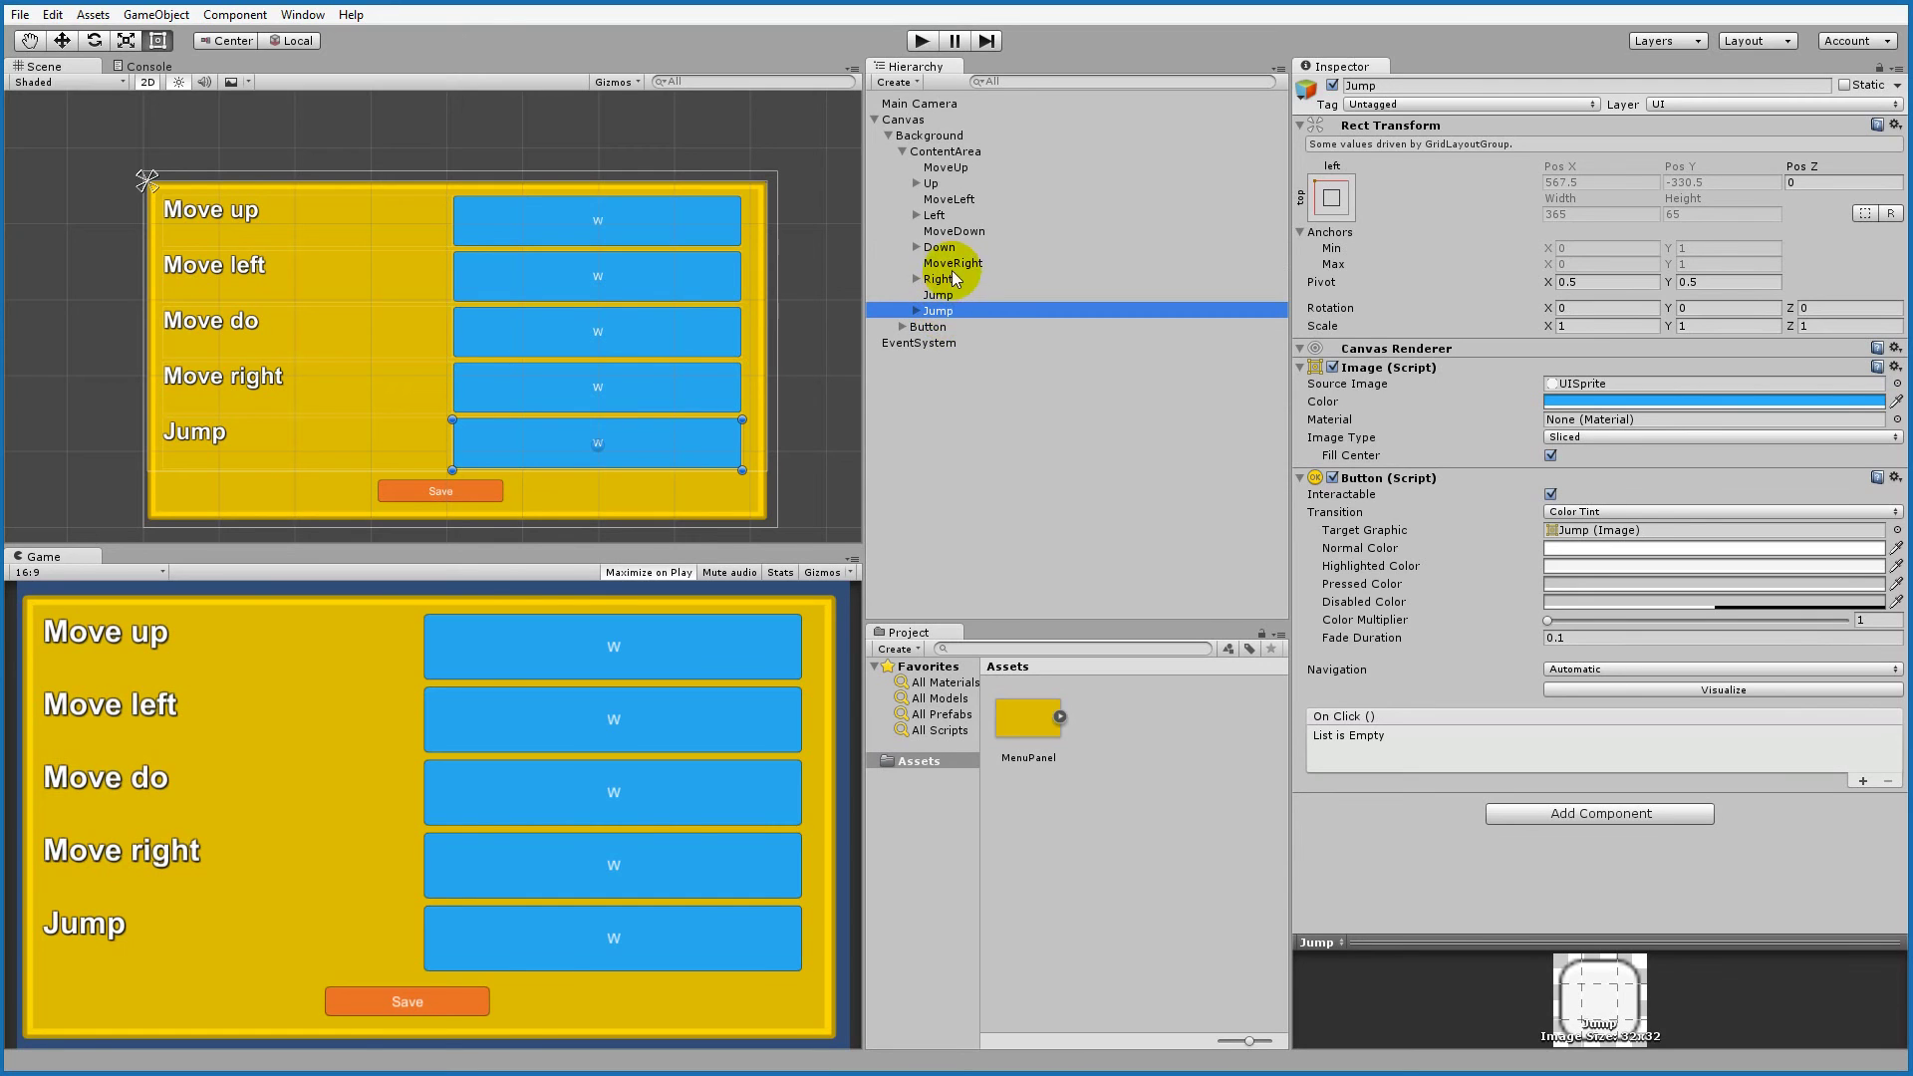
Step: Correct the MoveDown label's text to read "Move down"
{"action": "left_click", "coordinate": [931, 247]}
{"action": "left_click", "coordinate": [915, 247]}
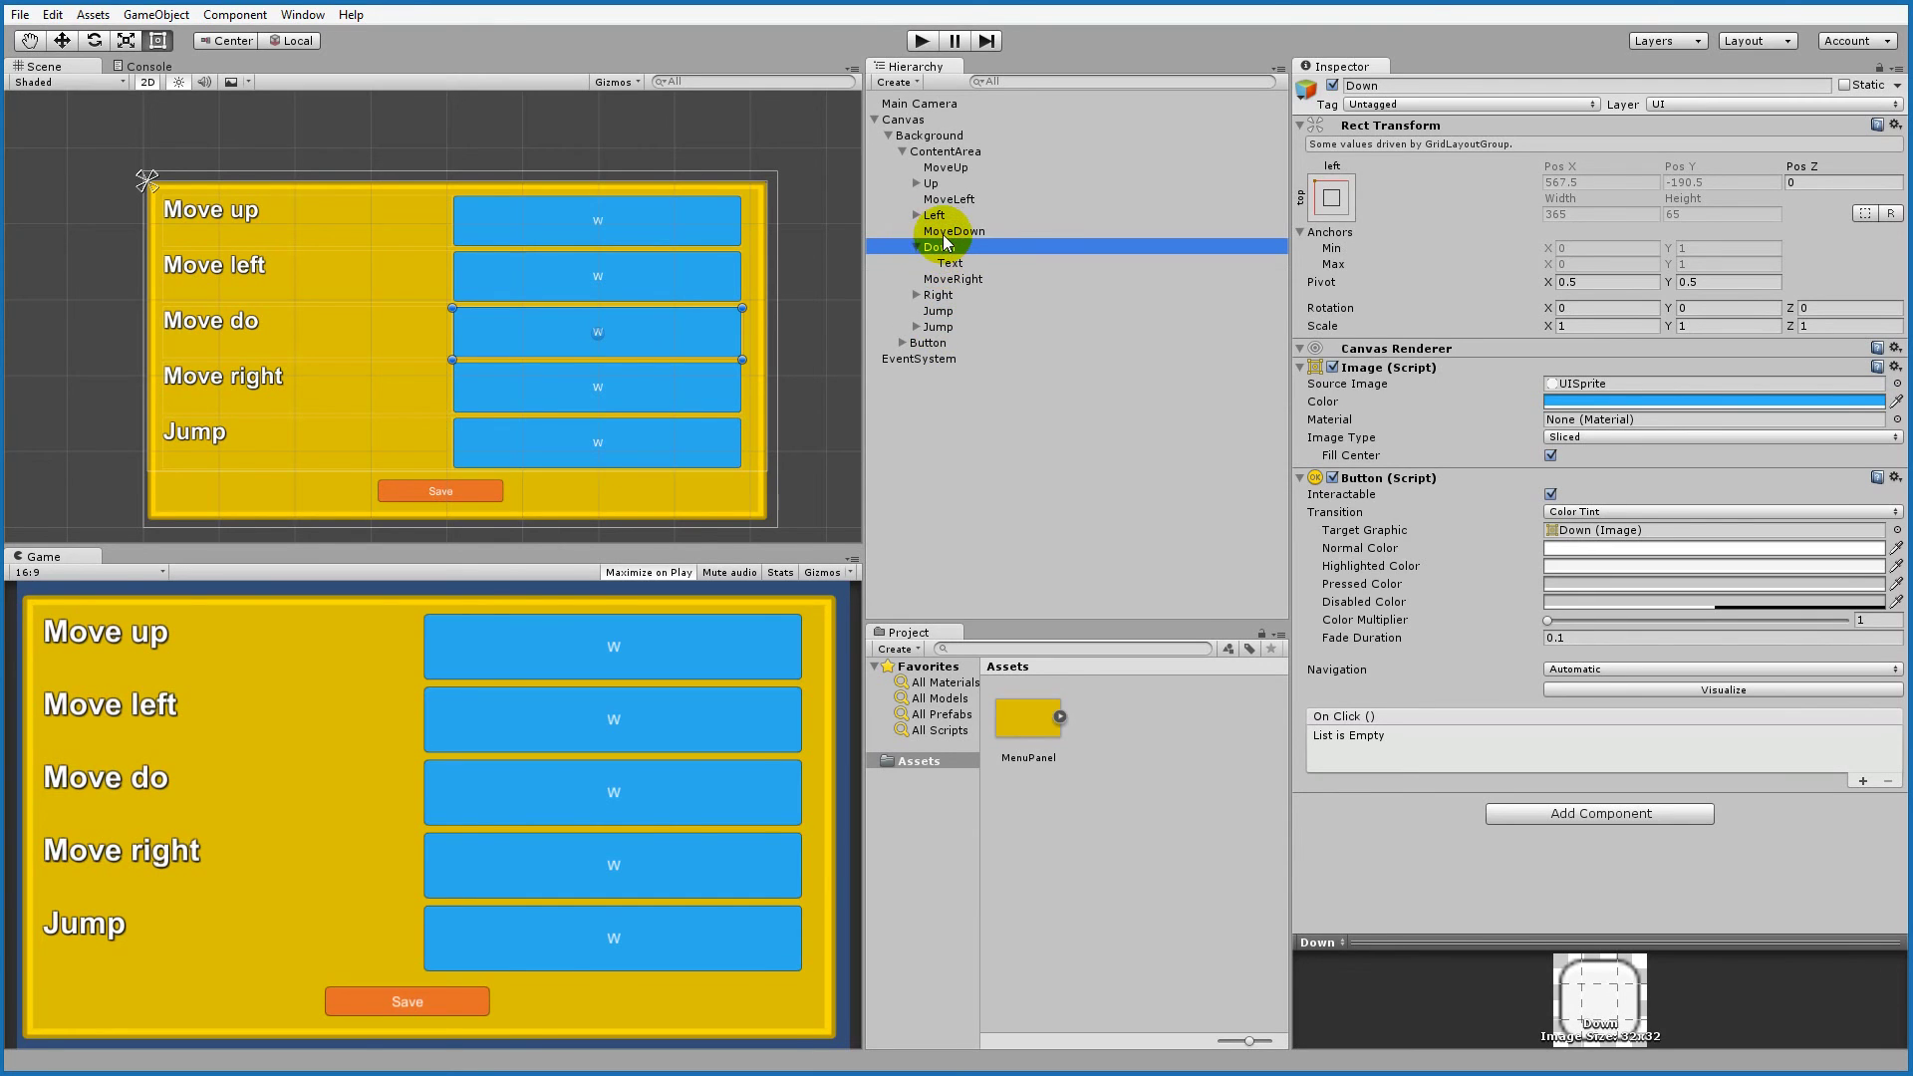
{"action": "left_click", "coordinate": [945, 231]}
{"action": "left_click", "coordinate": [1382, 411]}
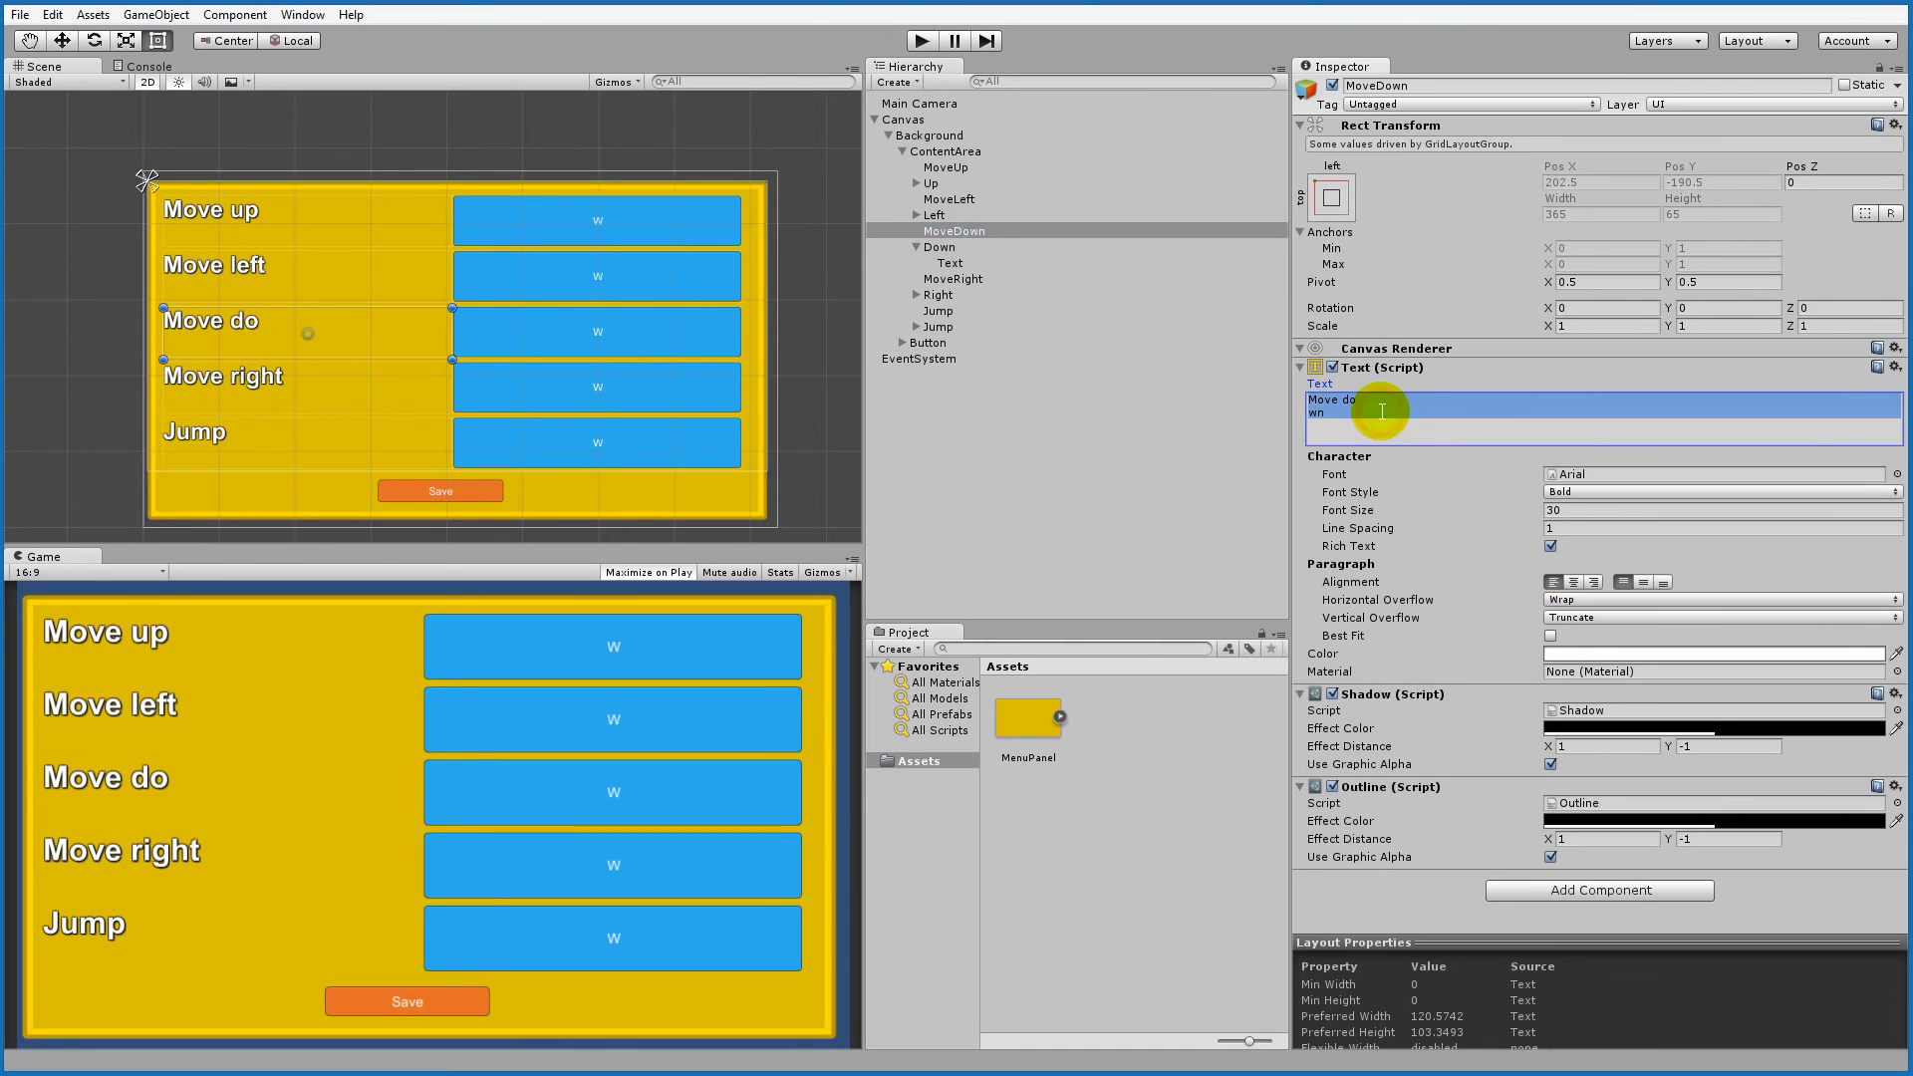
{"action": "type", "text": "Move down"}
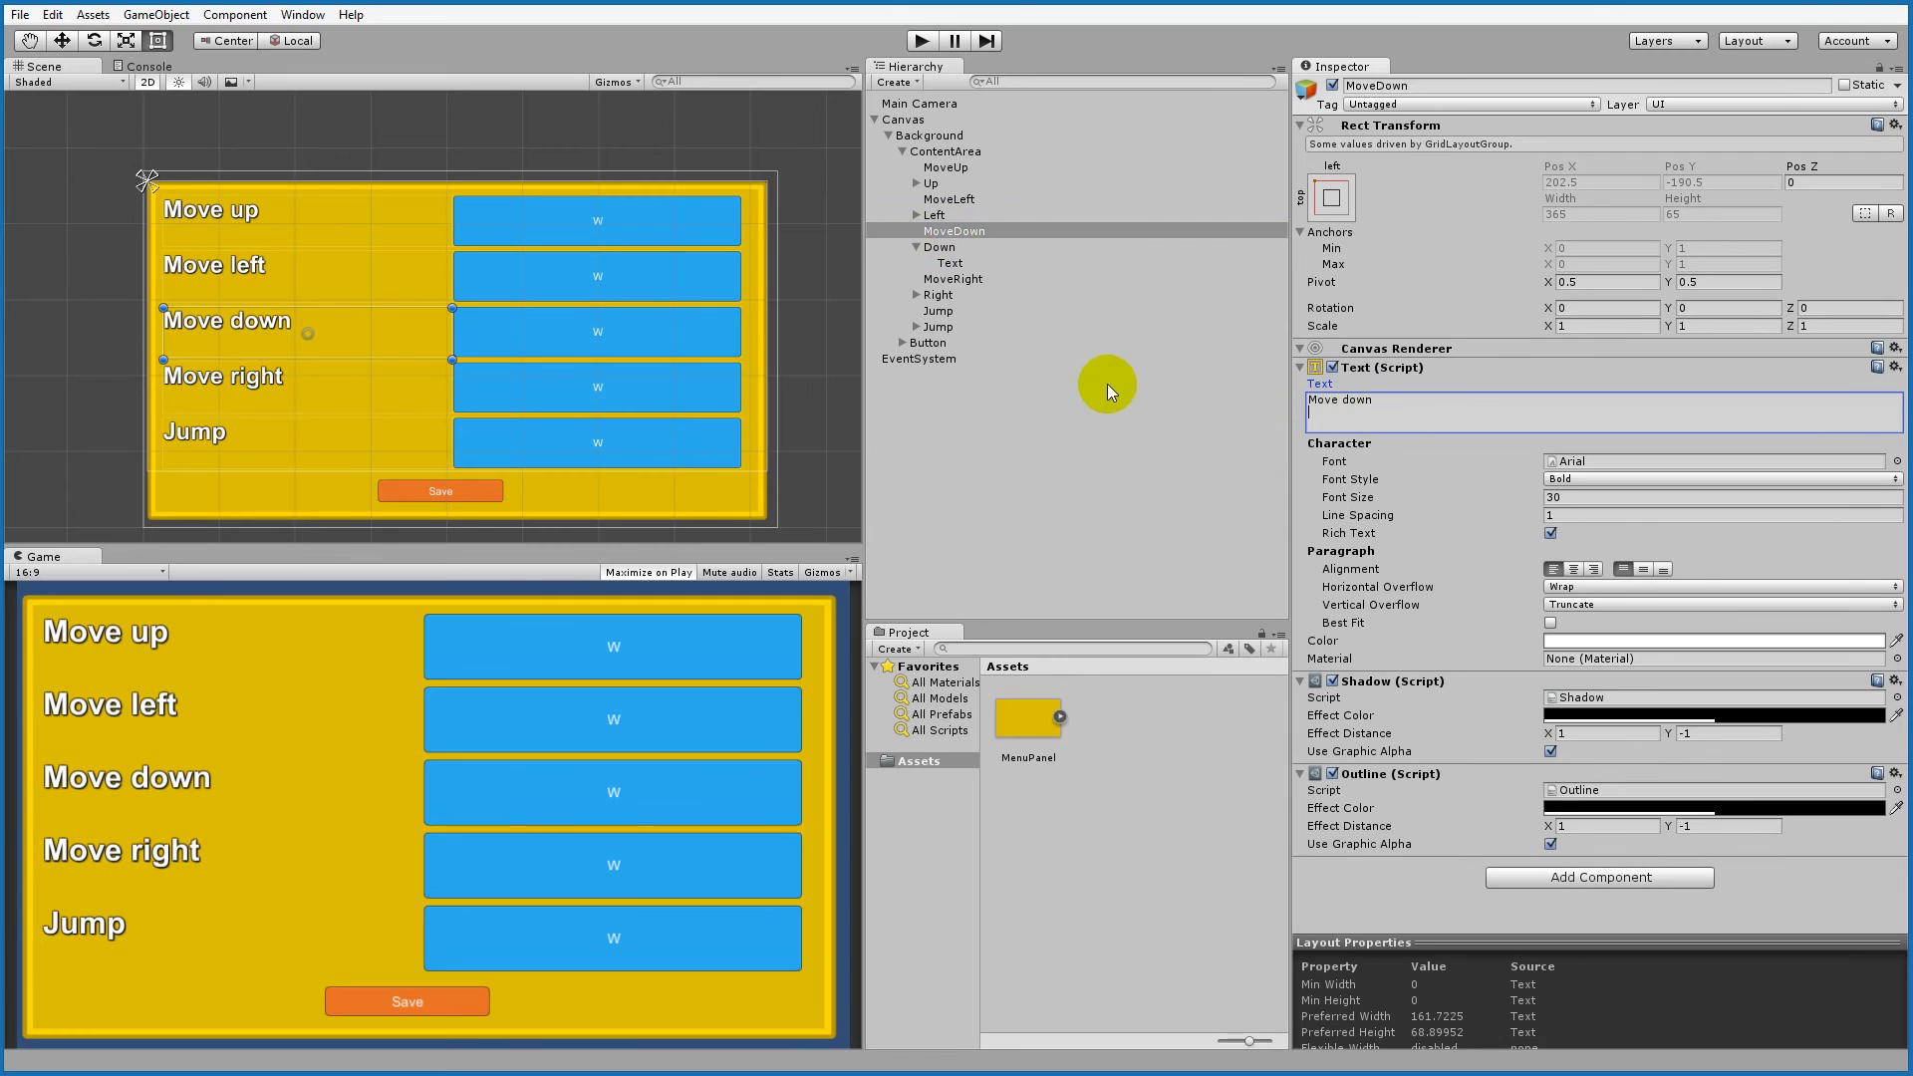
{"action": "left_click", "coordinate": [946, 217]}
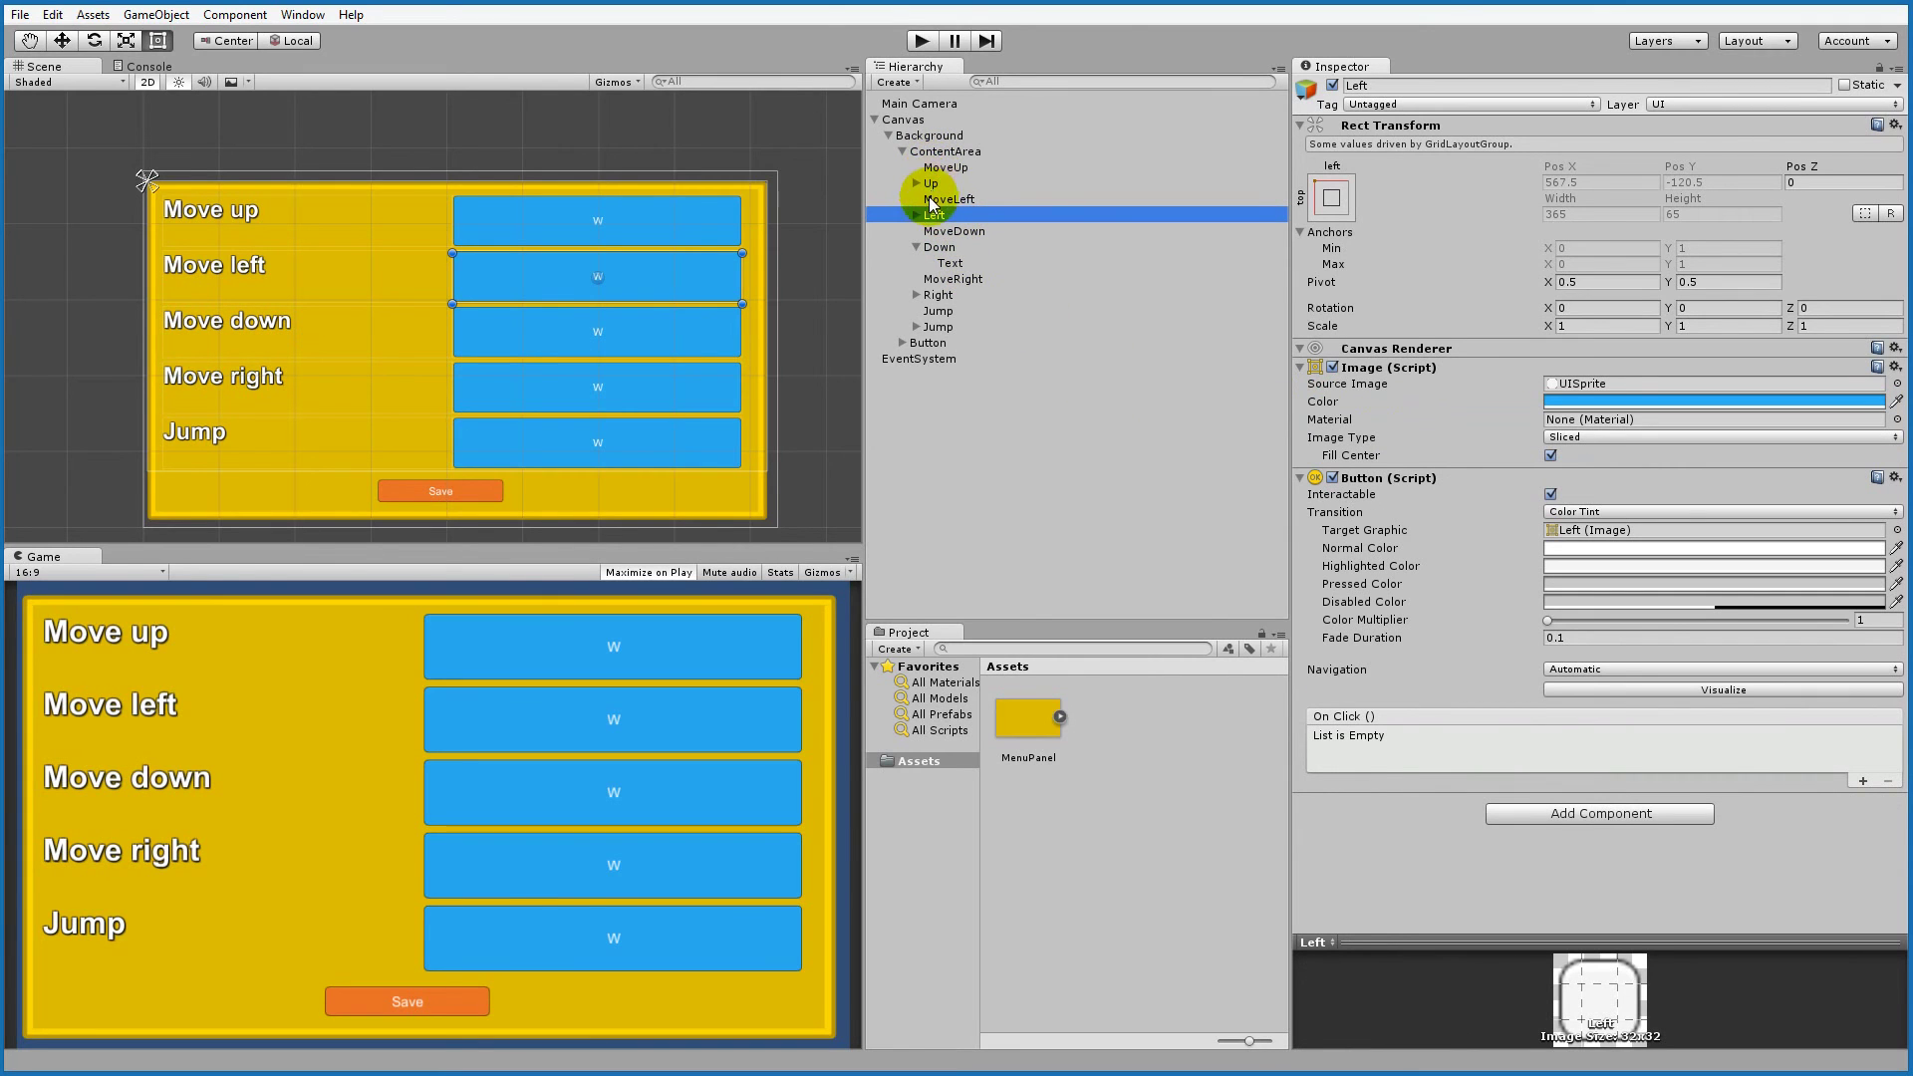
{"action": "left_click", "coordinate": [917, 247]}
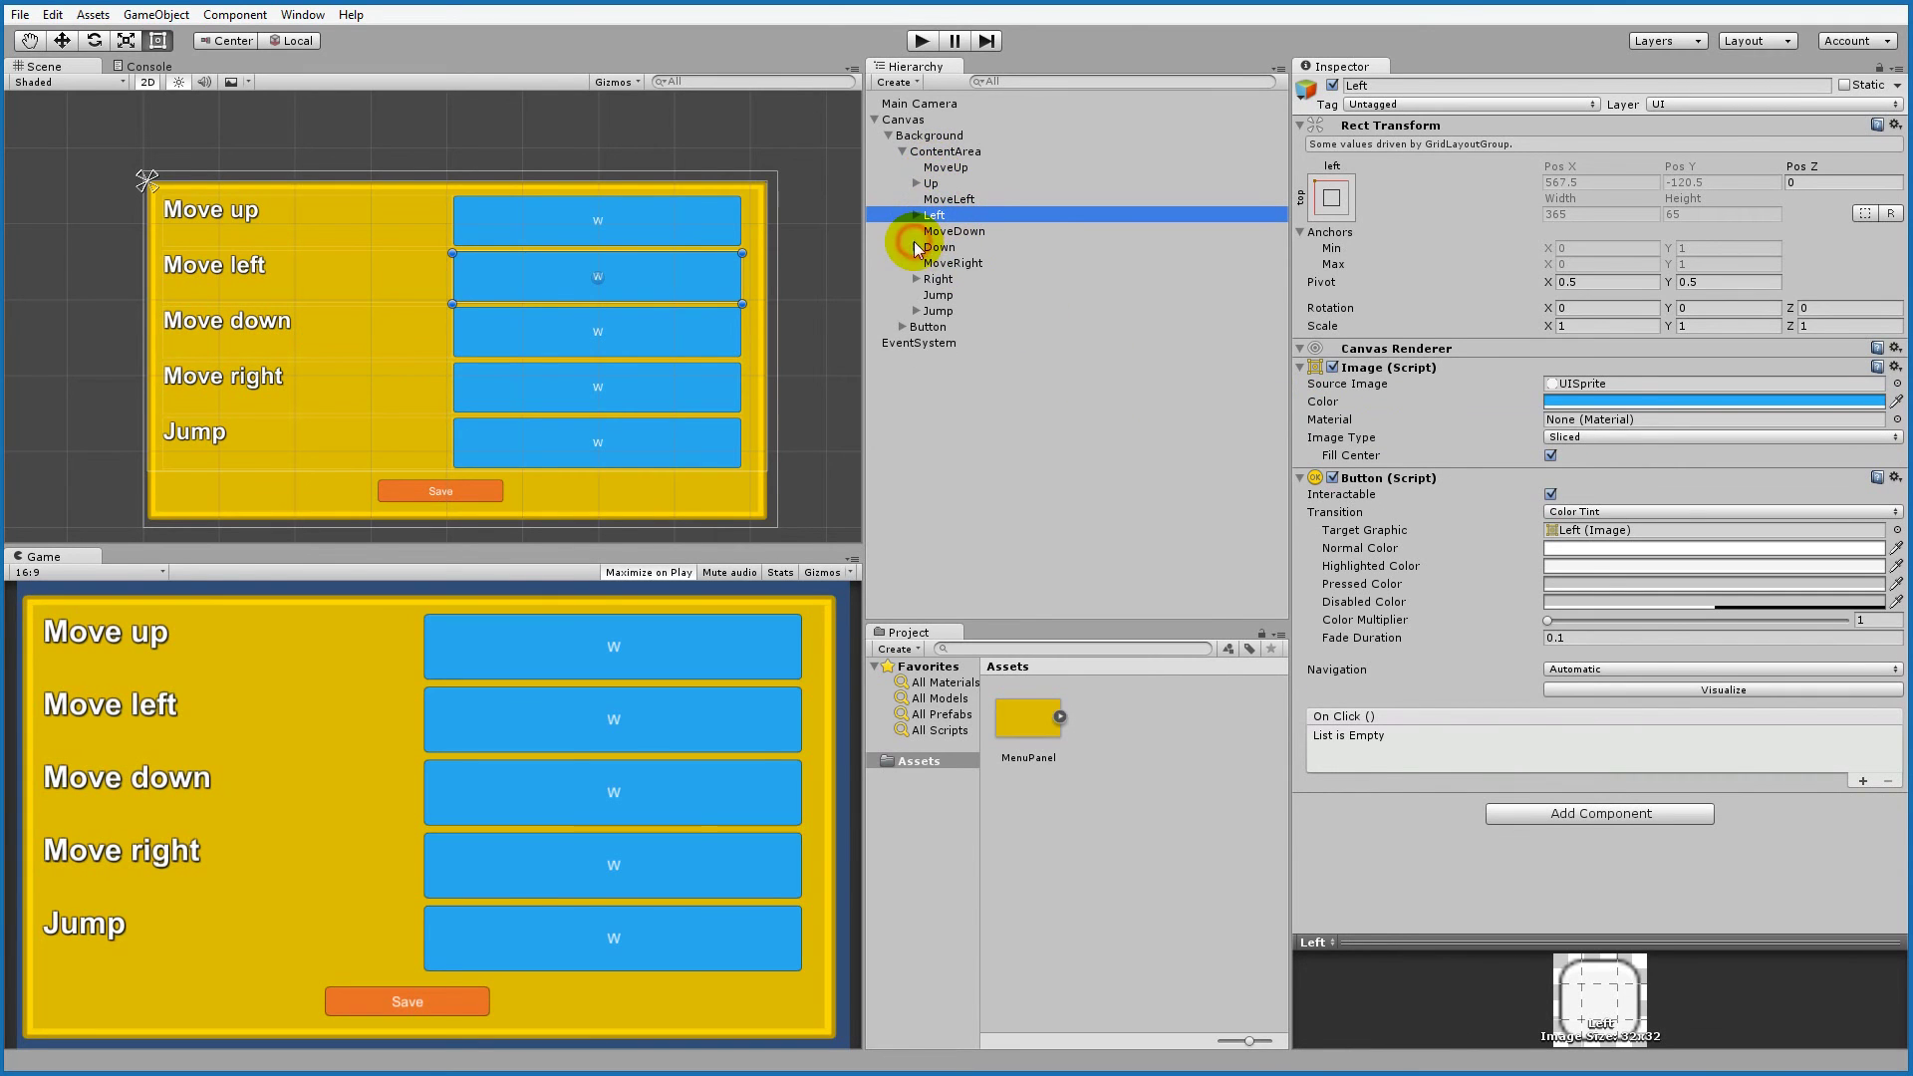
Step: Rename the MoveUp label object to MoveUpTxt and the MoveLeft label object to MoveLeftTxt
{"action": "left_click", "coordinate": [933, 188]}
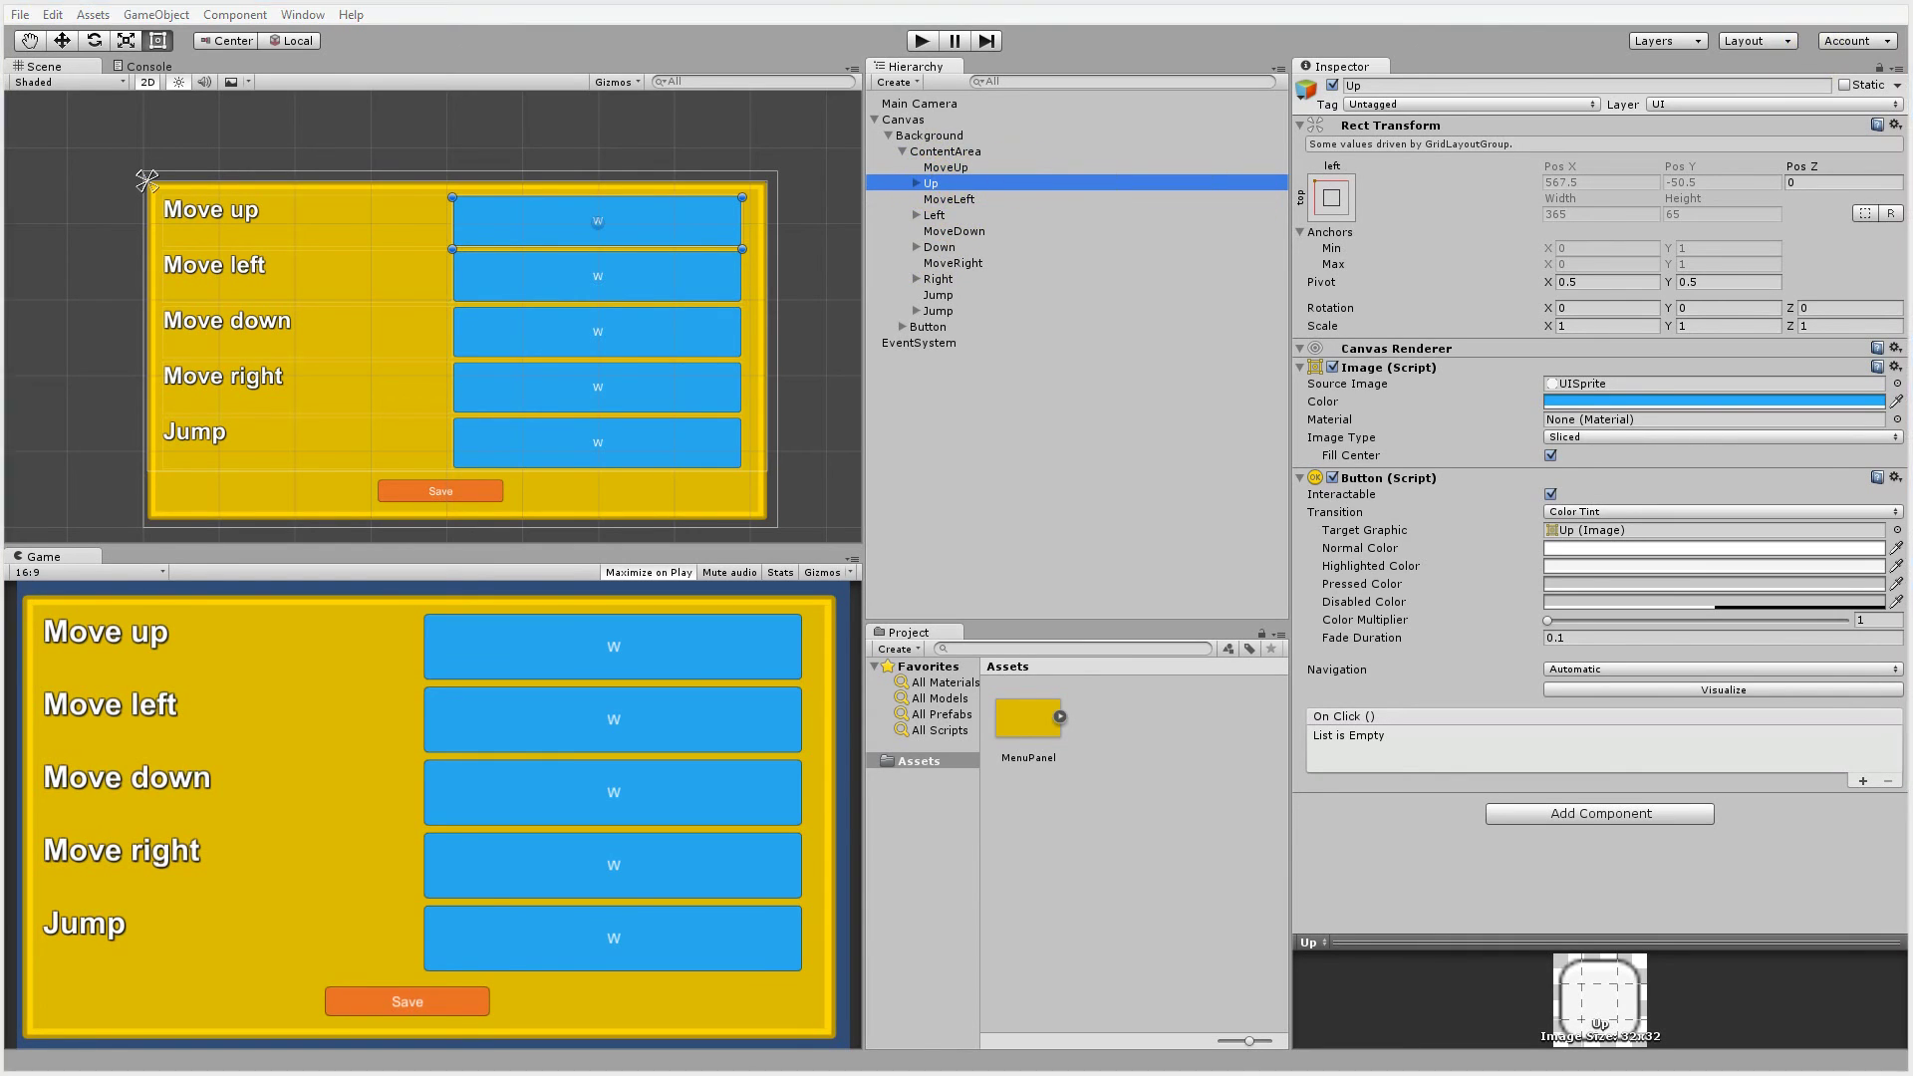
{"action": "left_click", "coordinate": [943, 168]}
{"action": "left_click", "coordinate": [933, 183]}
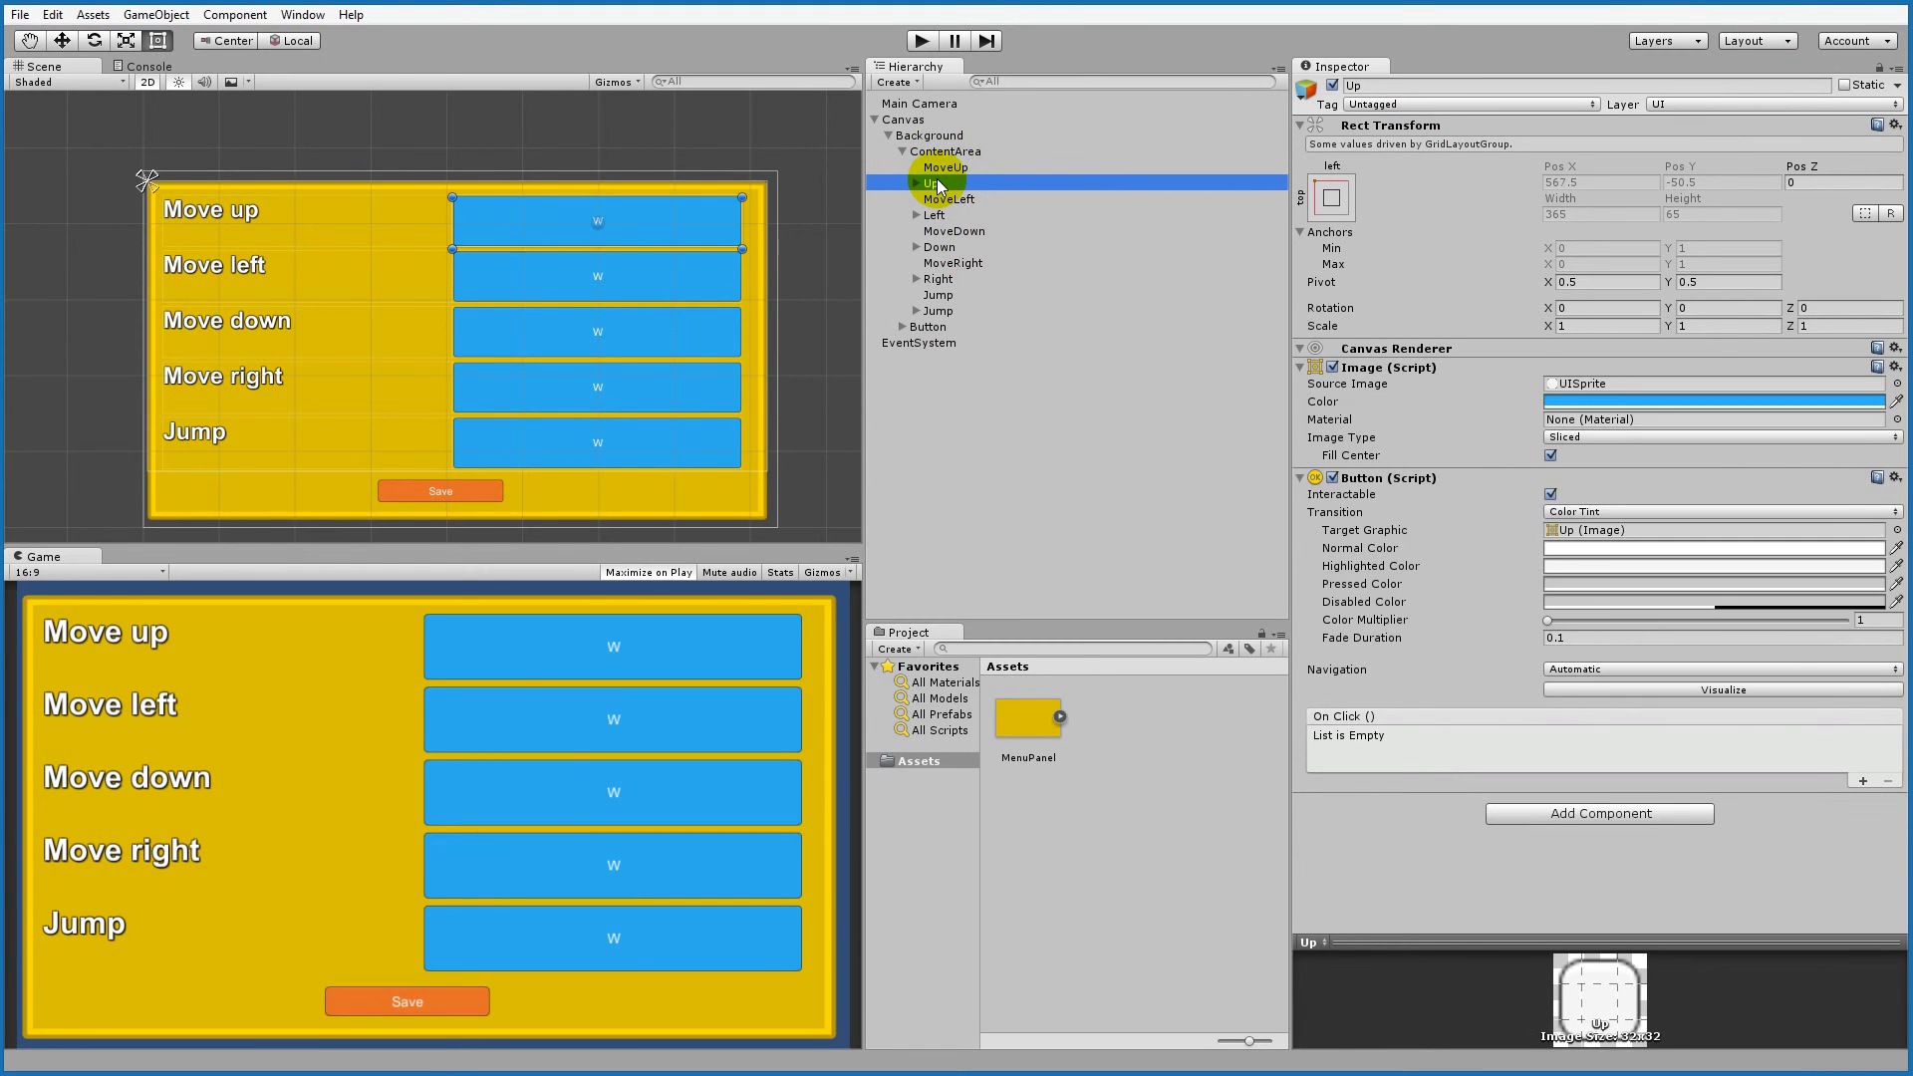
{"action": "left_click", "coordinate": [945, 168]}
{"action": "left_click", "coordinate": [972, 166]}
{"action": "type", "text": "Txt"}
{"action": "key", "text": "Return"}
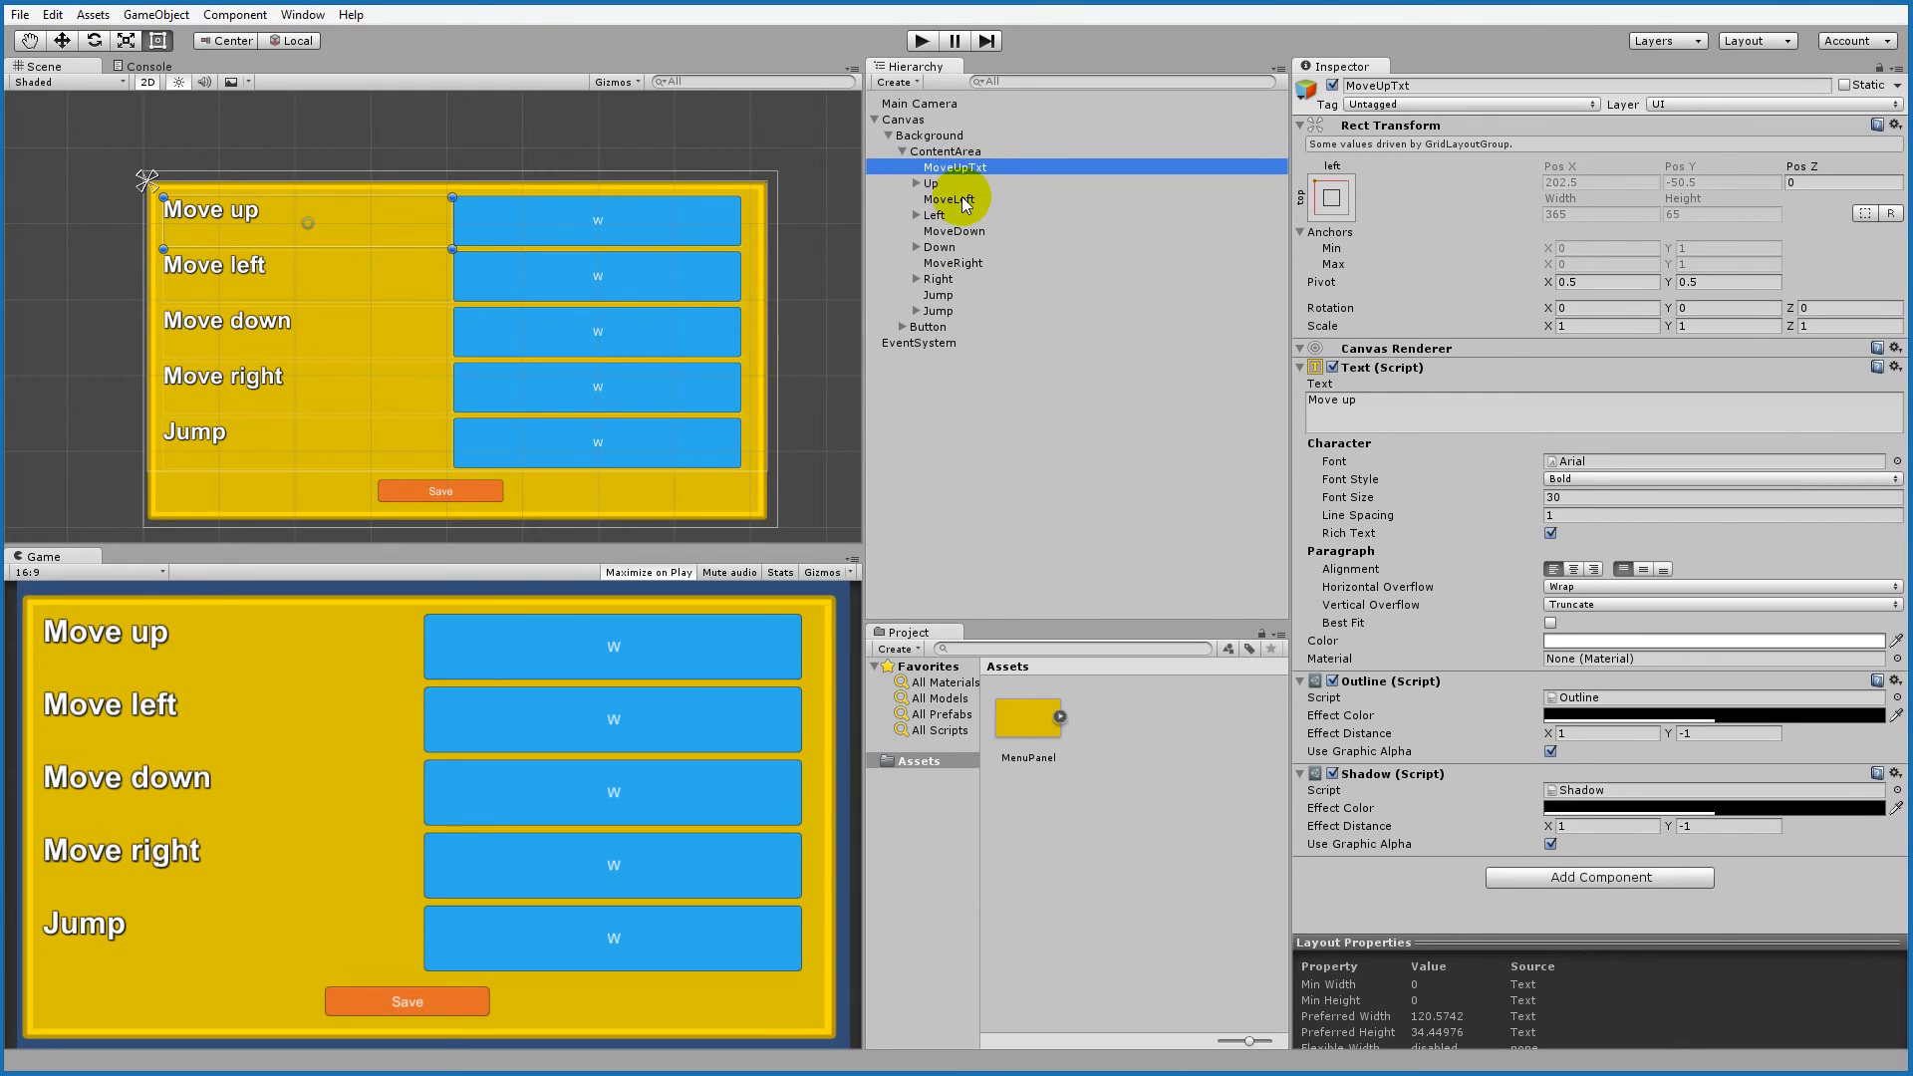
{"action": "left_click", "coordinate": [965, 198]}
{"action": "left_click", "coordinate": [984, 199]}
{"action": "type", "text": "Txt"}
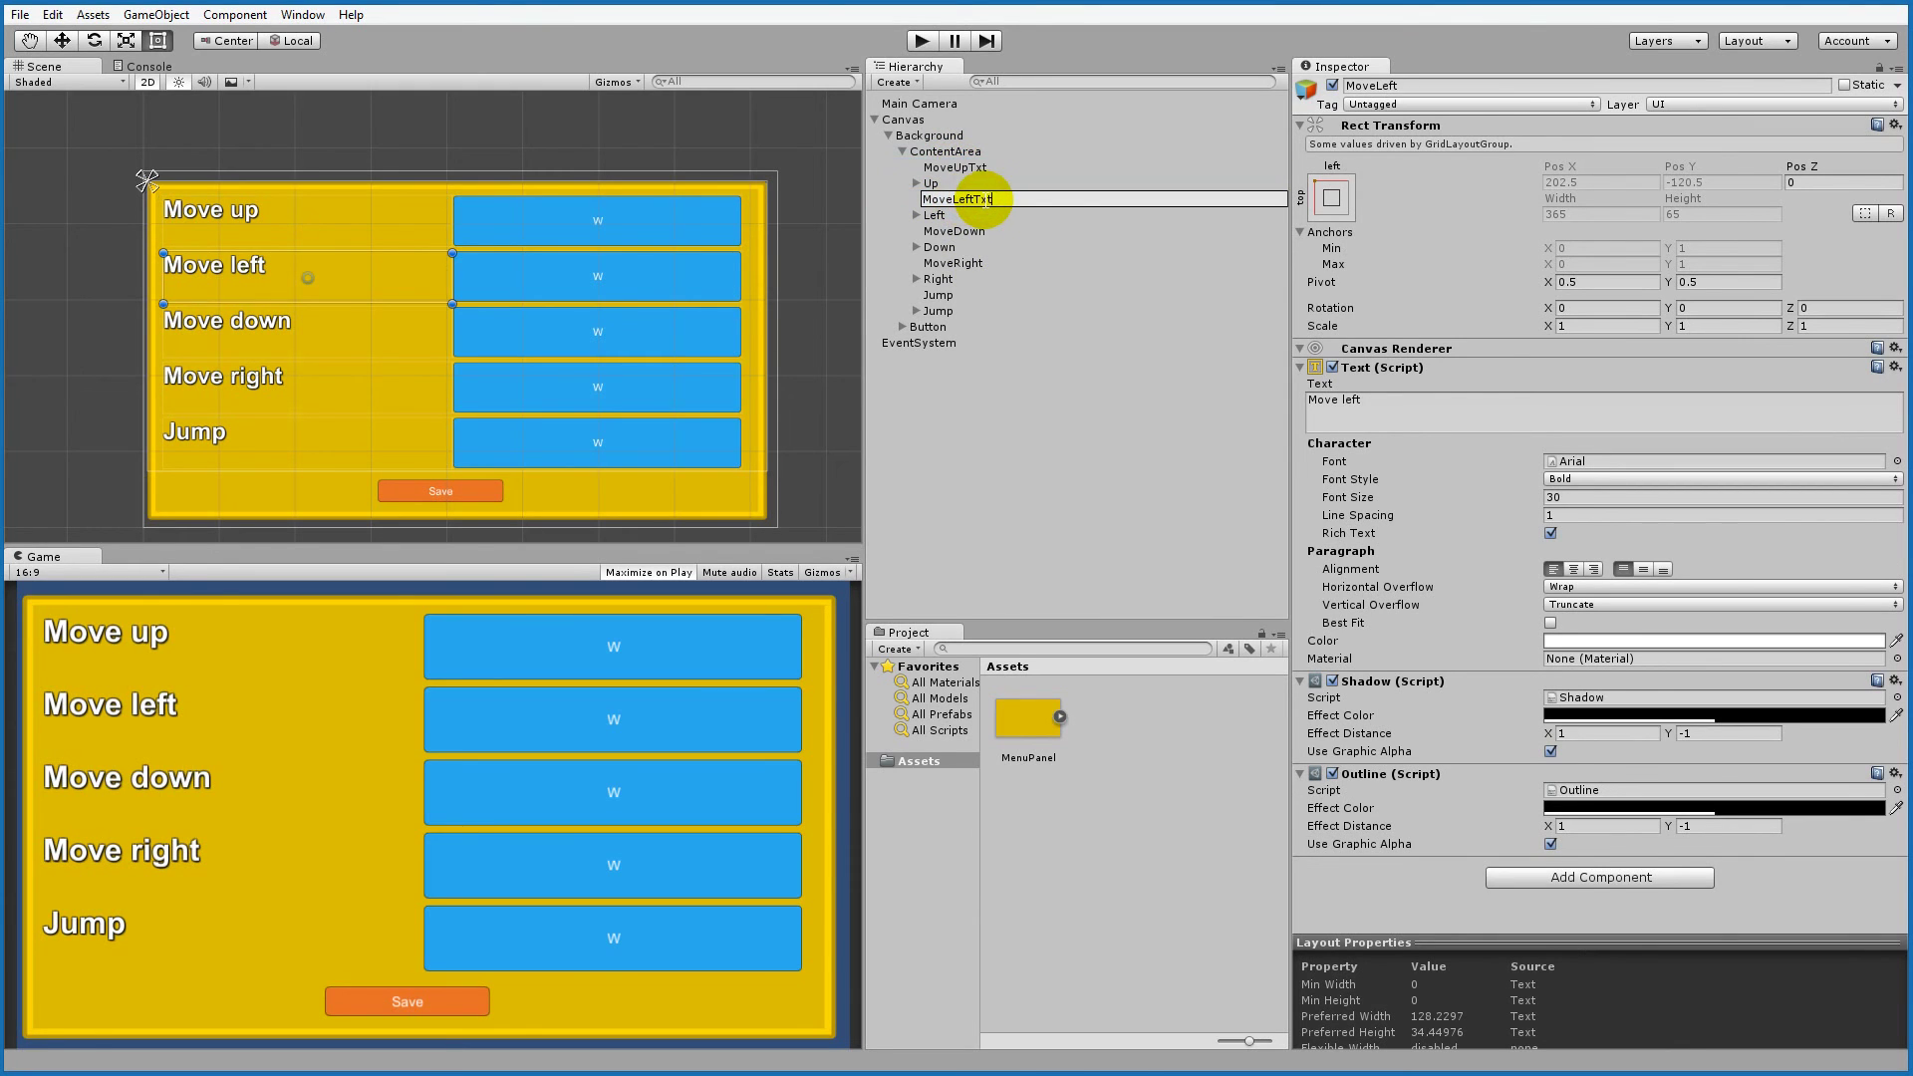
Step: Rename the MoveDown label object to MoveDownTxt and the MoveRight label object to MoveRightTxt
{"action": "left_click", "coordinate": [961, 231]}
{"action": "left_click", "coordinate": [964, 232]}
{"action": "type", "text": "TY"}
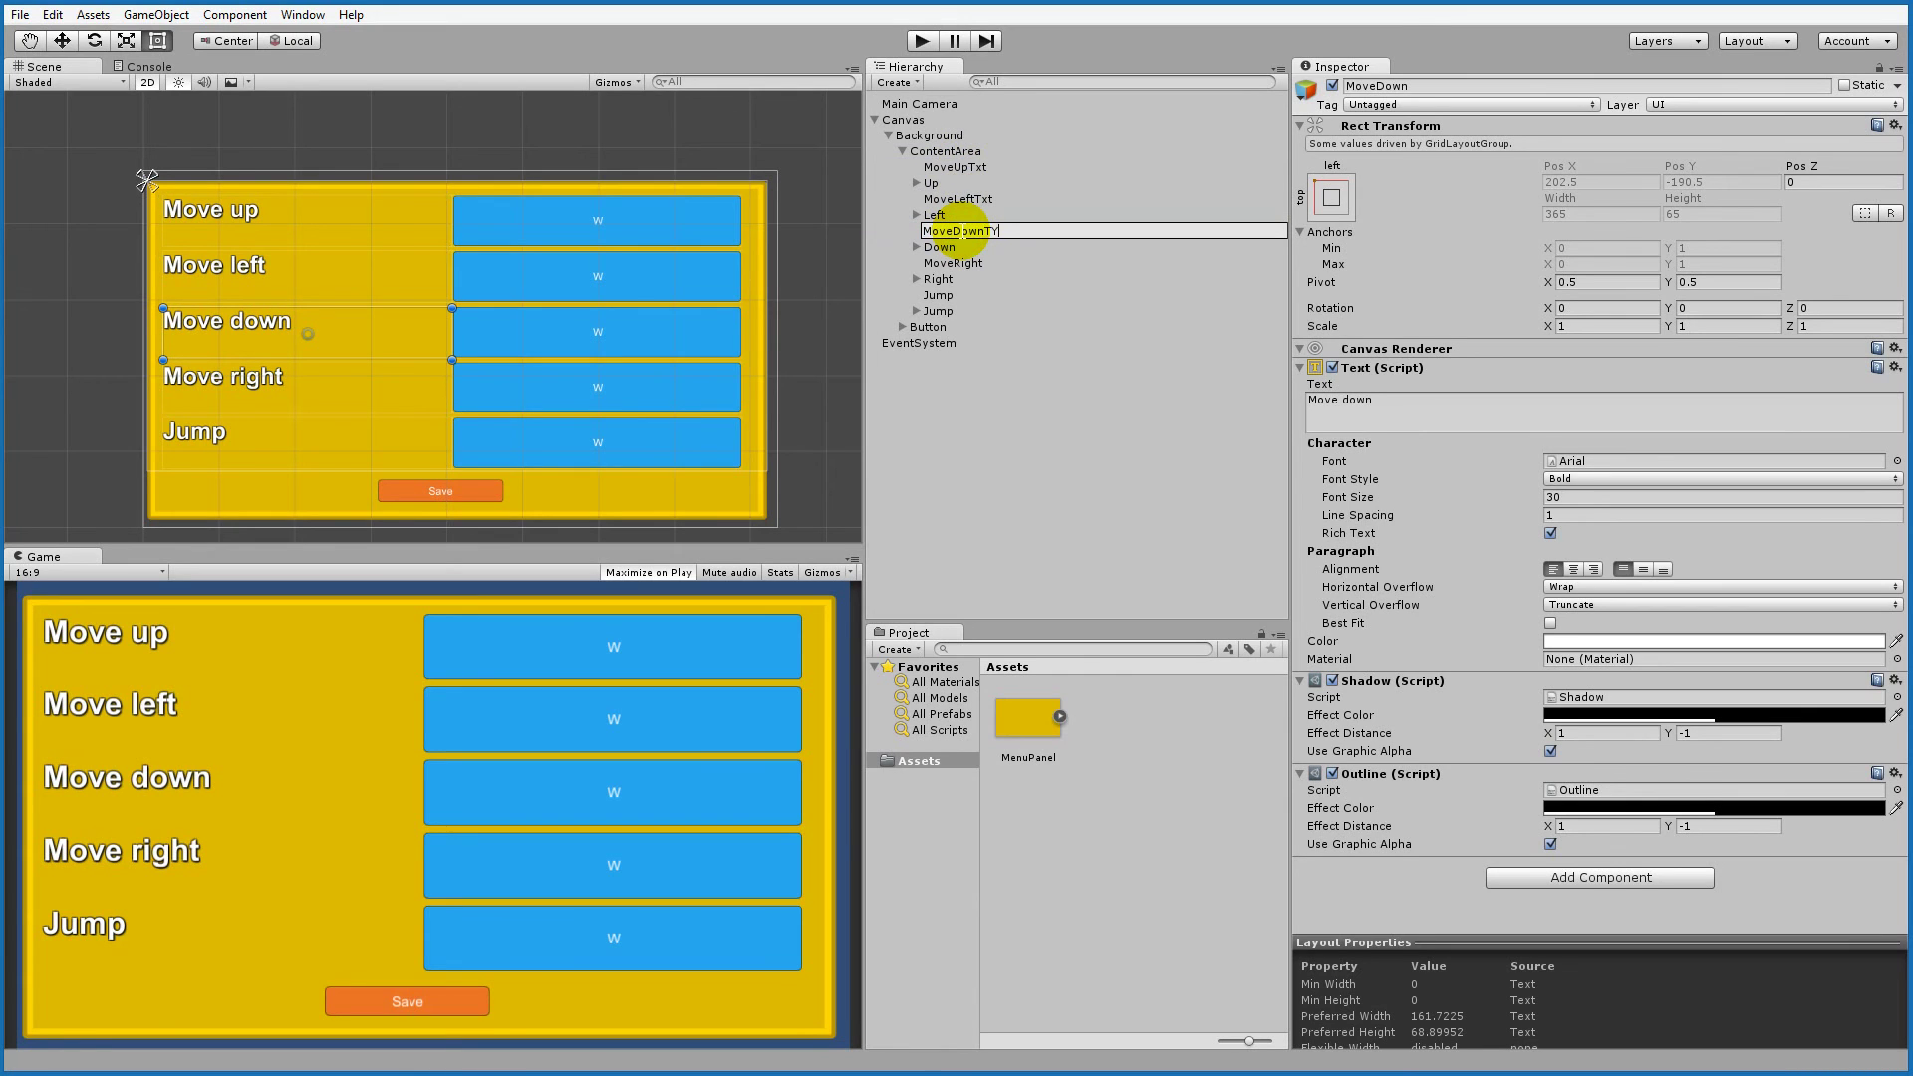
{"action": "key", "text": "Return"}
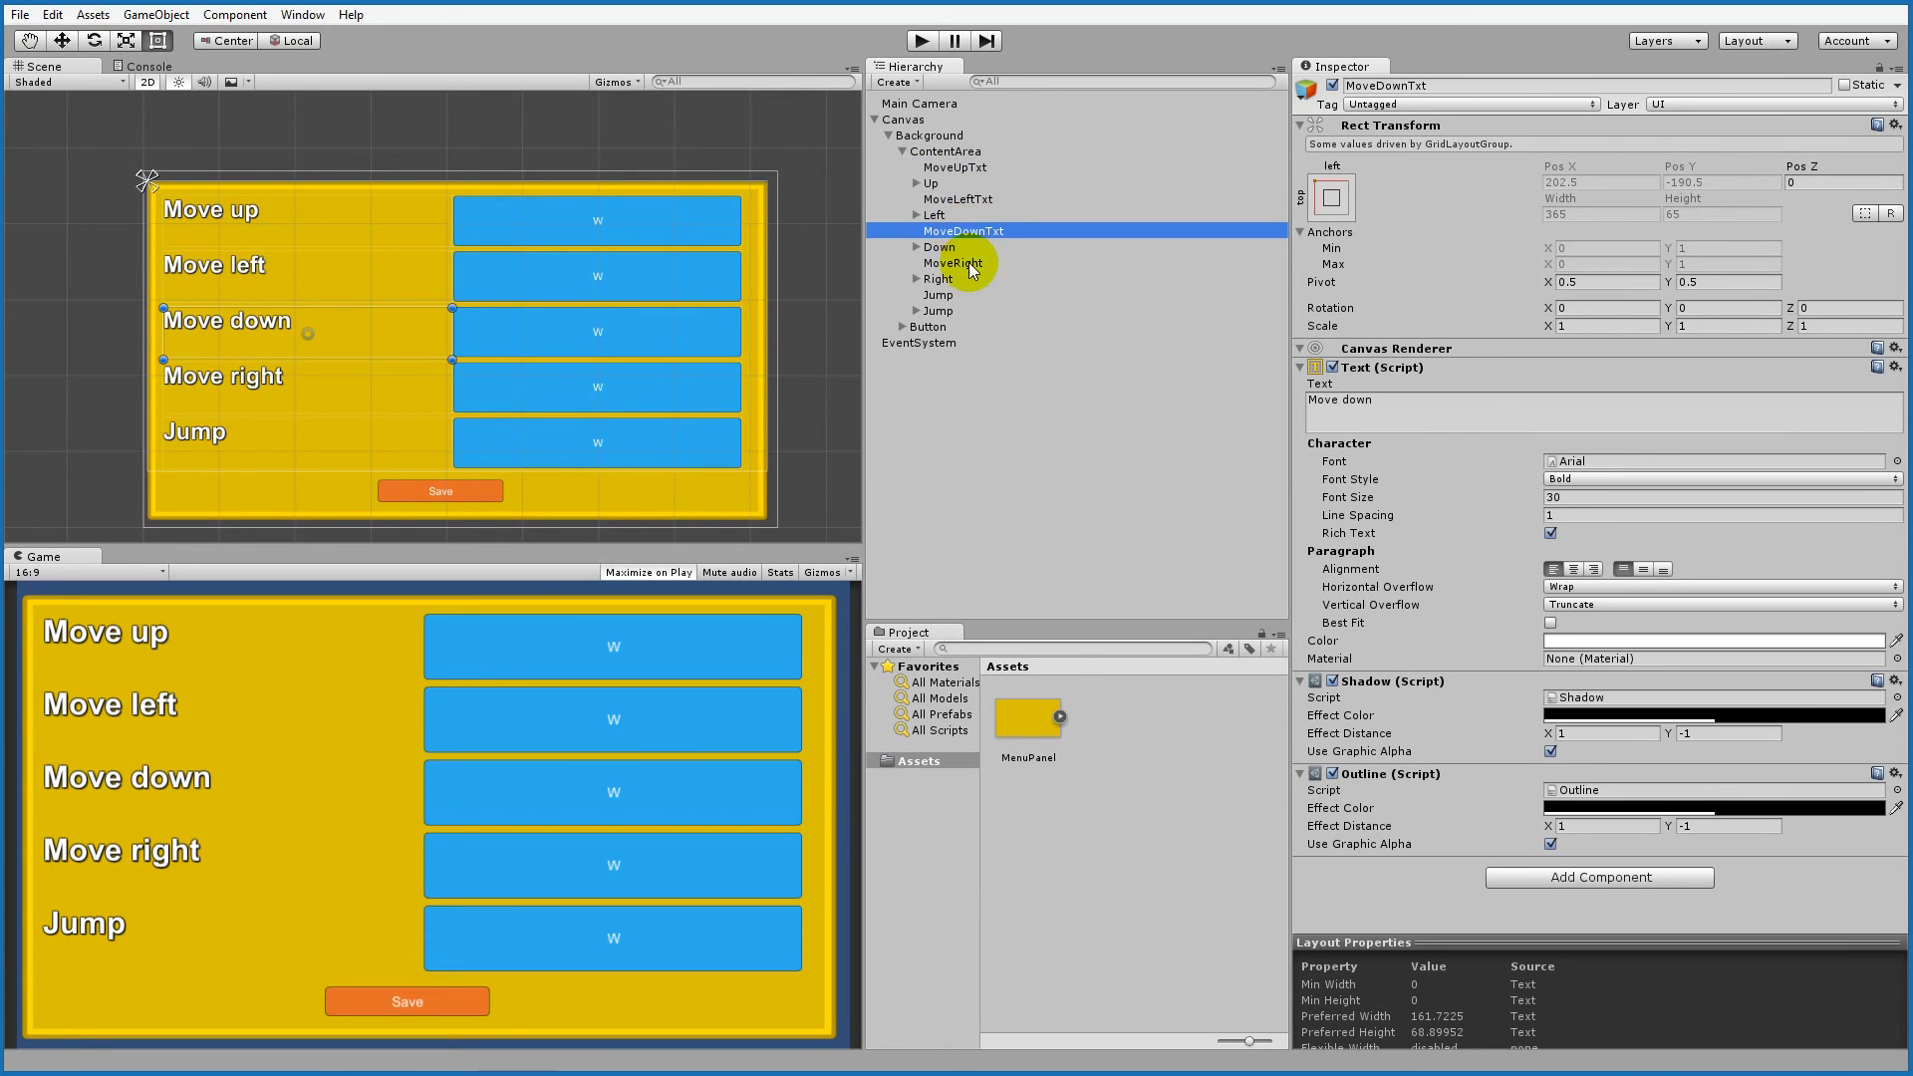
{"action": "left_click", "coordinate": [964, 262]}
{"action": "left_click", "coordinate": [967, 262]}
{"action": "key", "text": "Right"}
{"action": "type", "text": "Txt"}
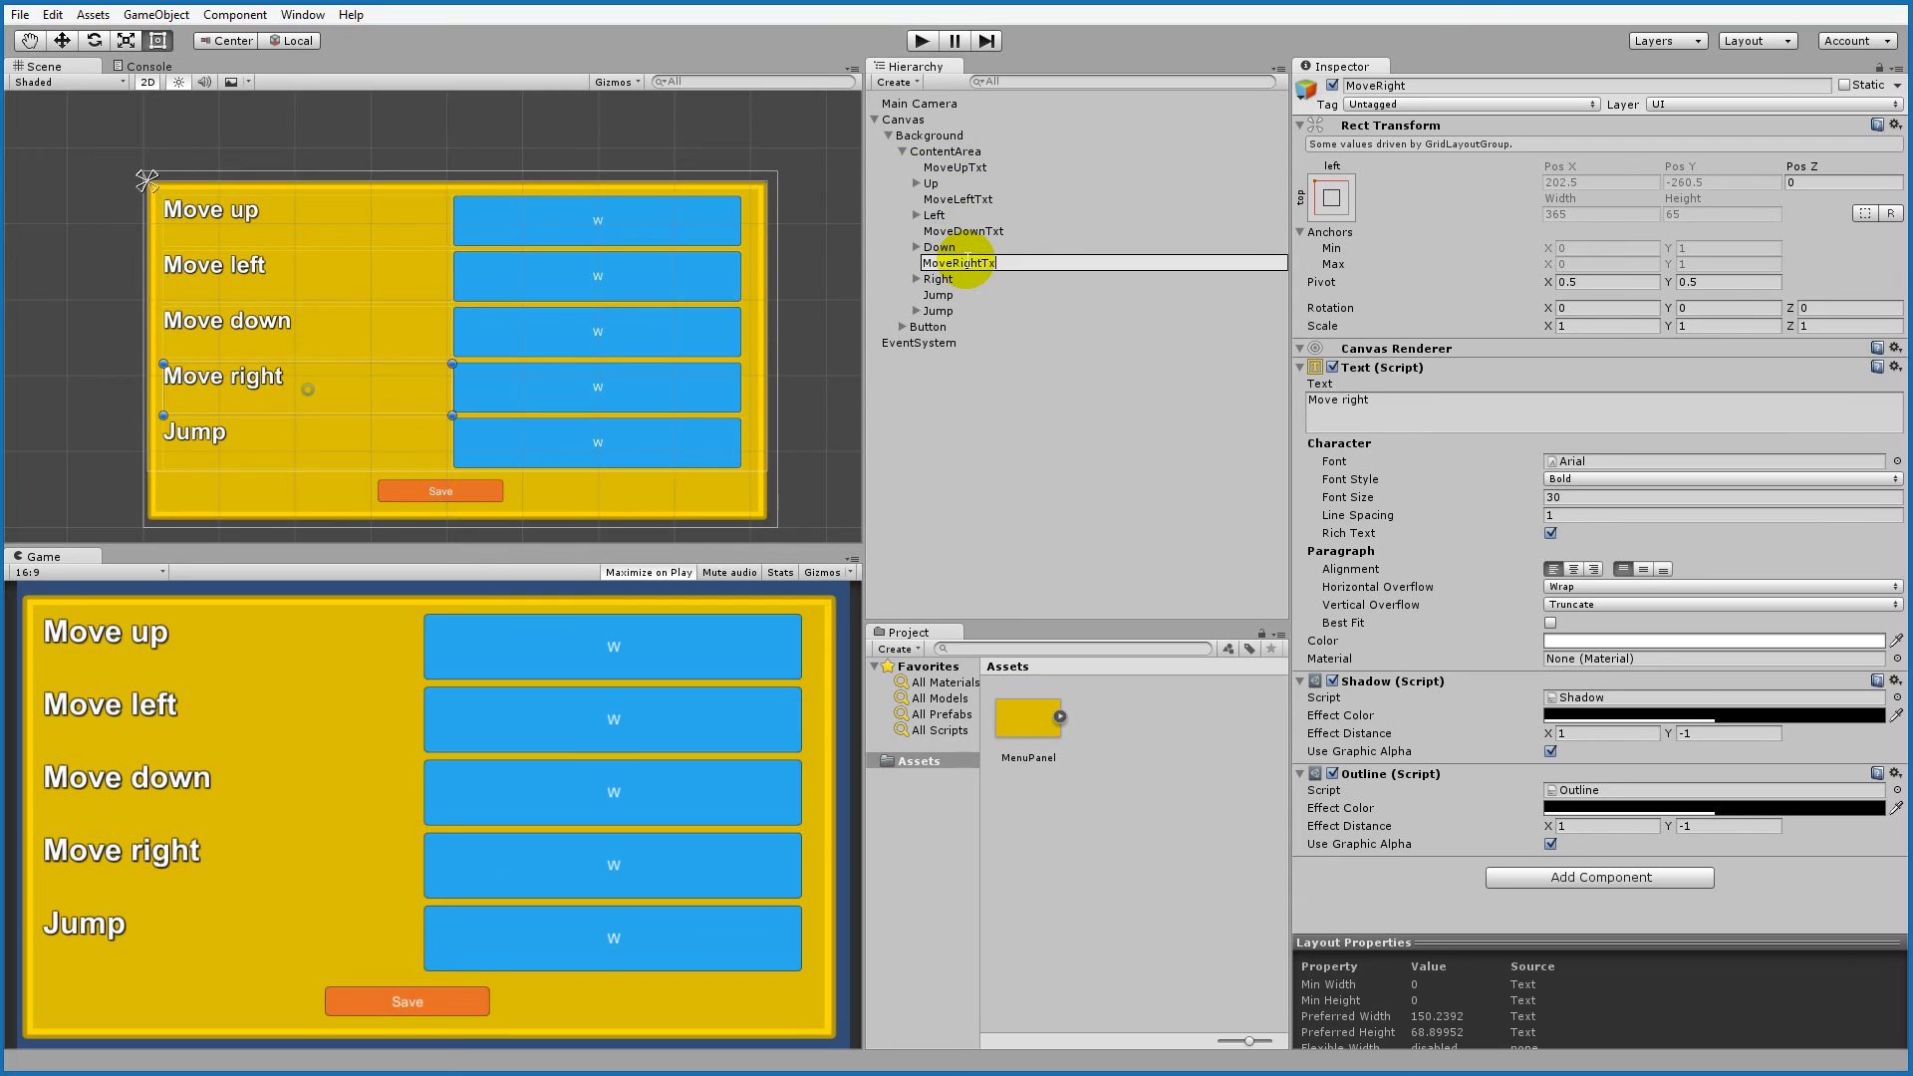
{"action": "key", "text": "Return"}
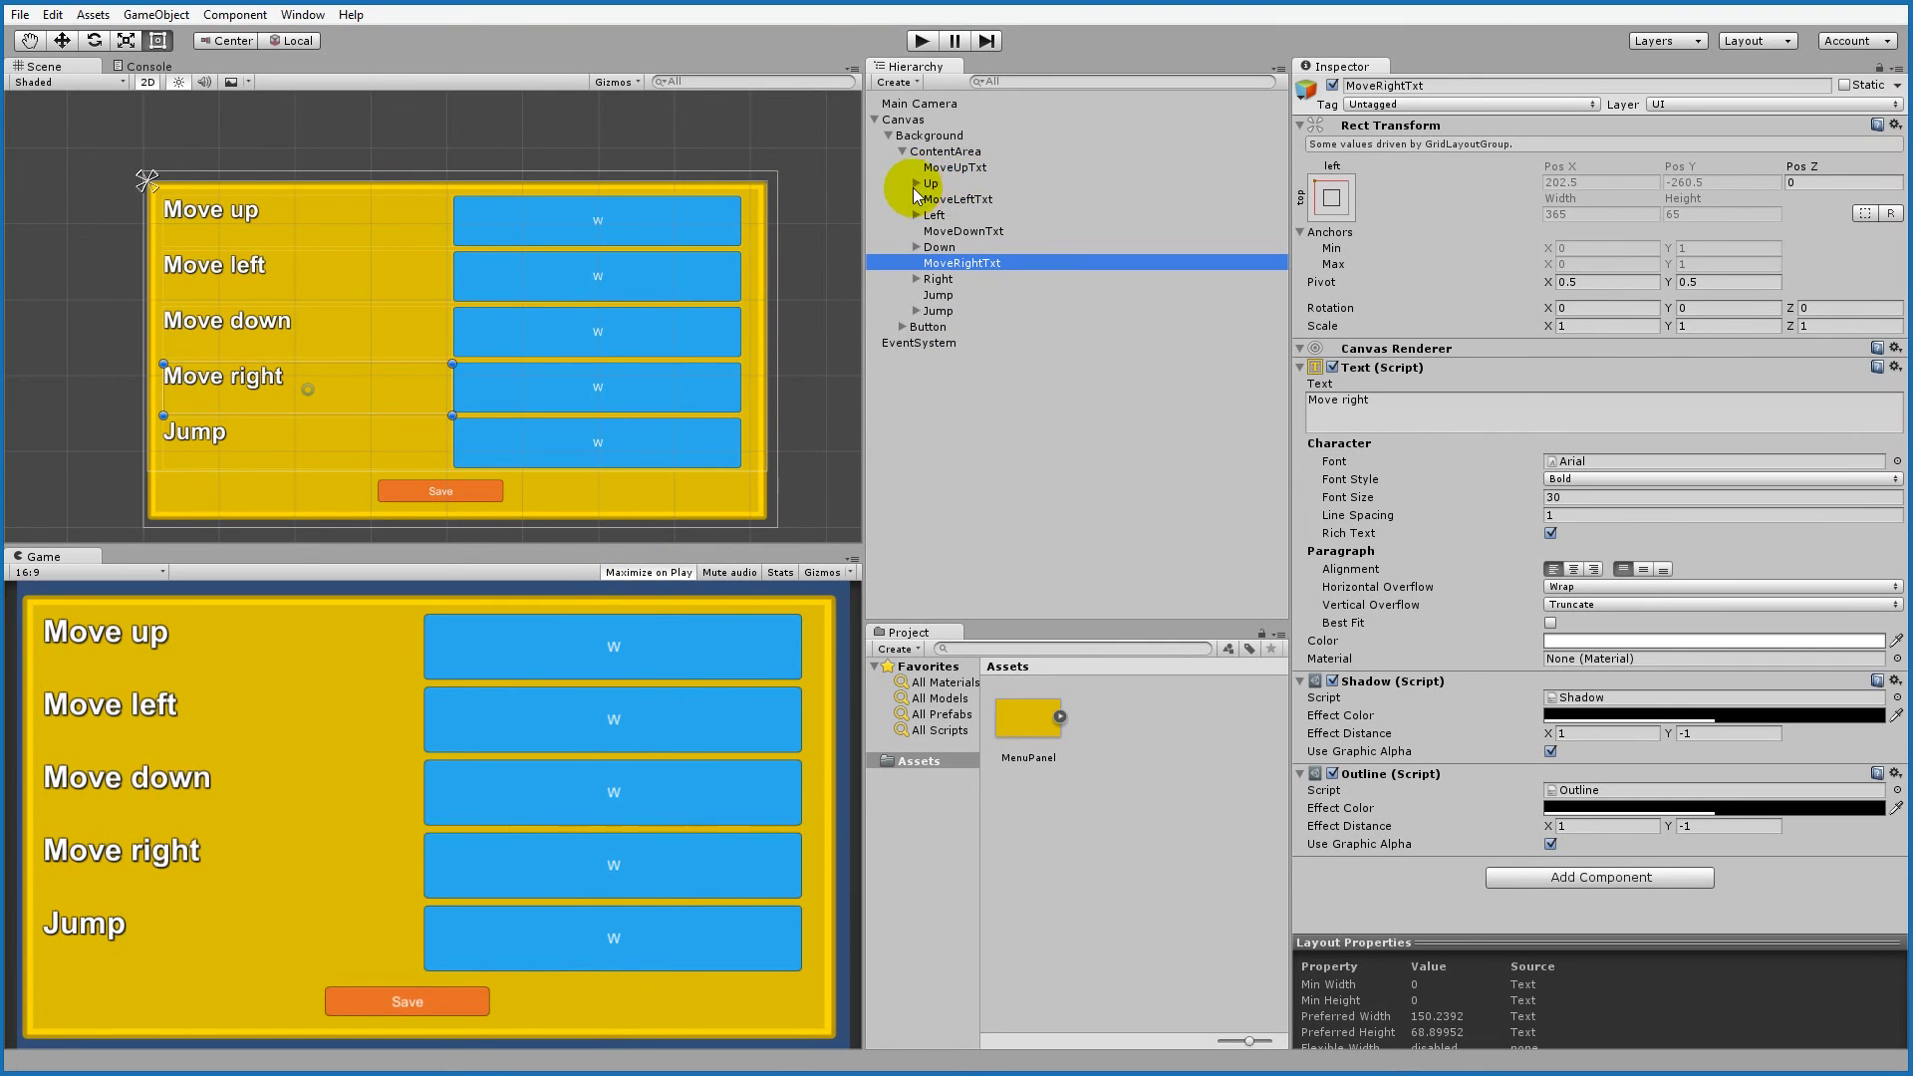
Step: Set the text inside the Up key button to font size 30 with the Bold font style
{"action": "left_click", "coordinate": [941, 171]}
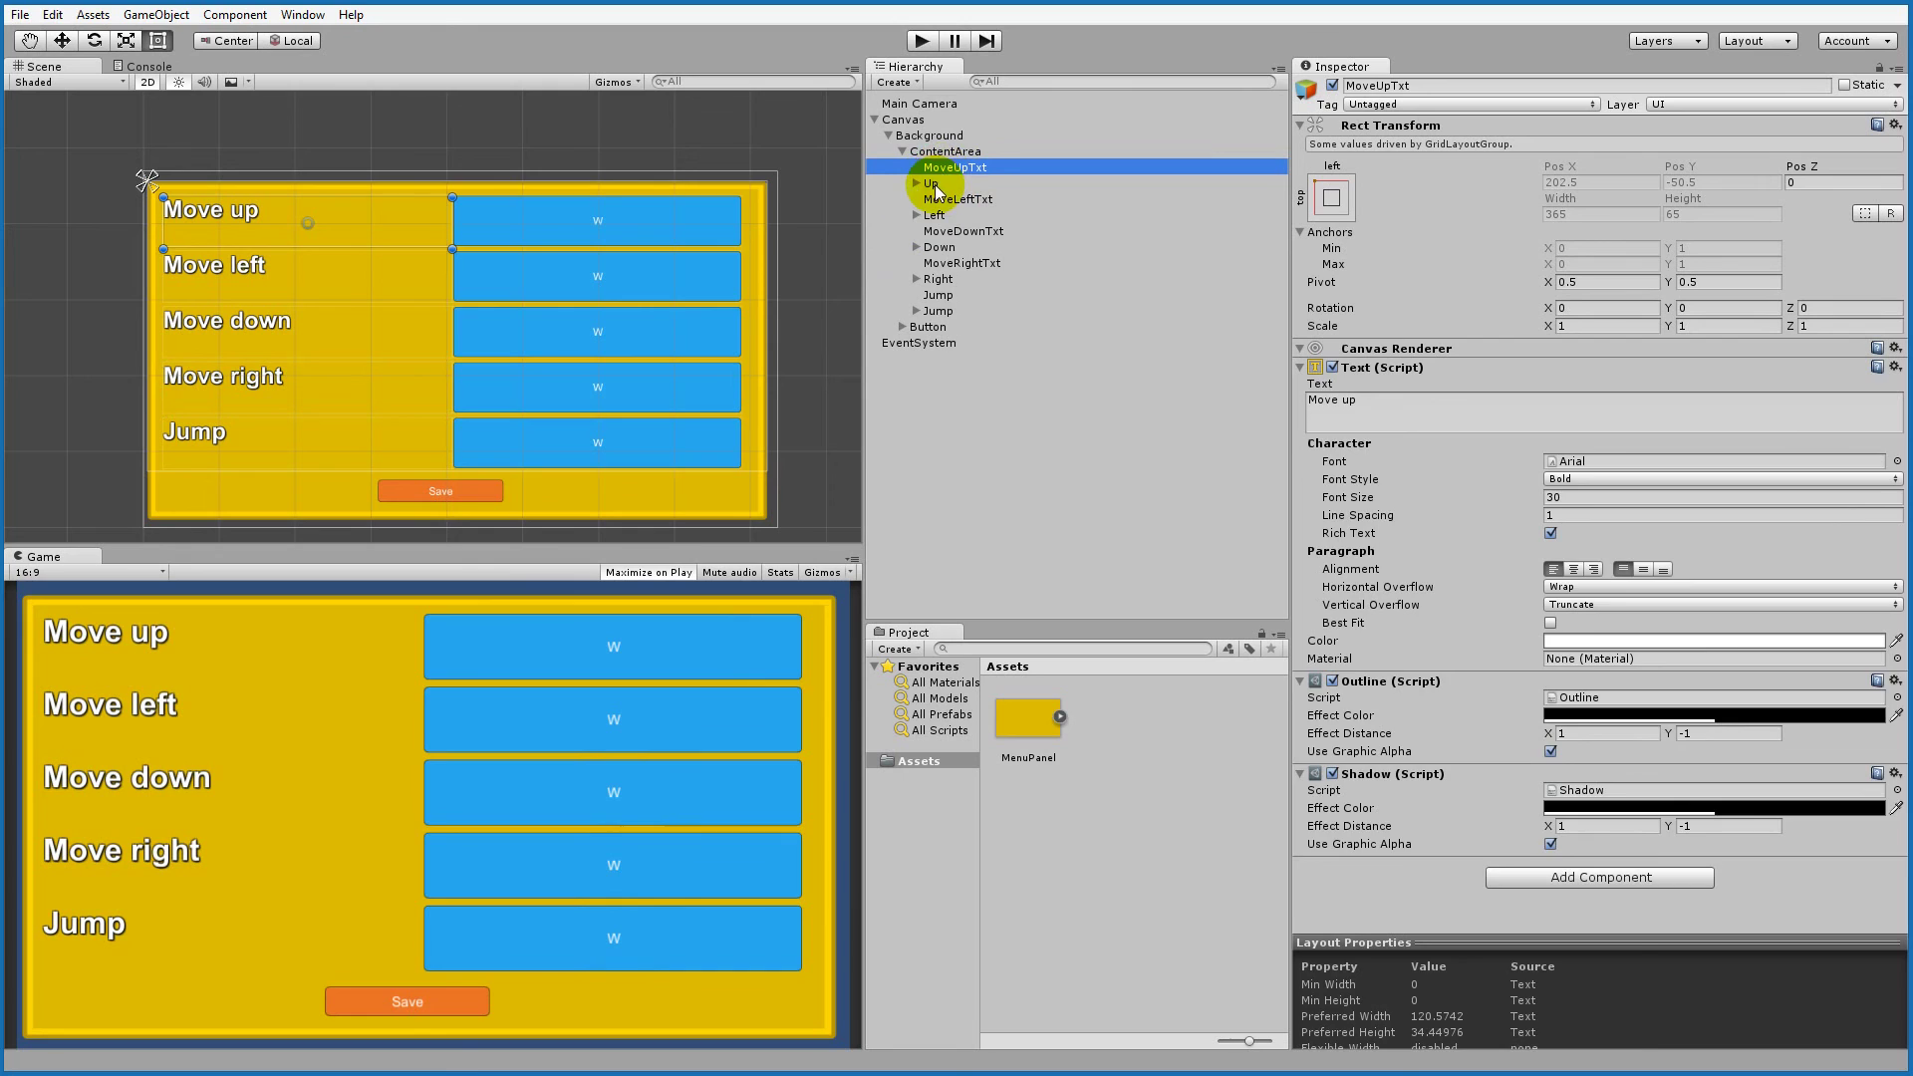
{"action": "left_click", "coordinate": [937, 187]}
{"action": "left_click", "coordinate": [916, 184]}
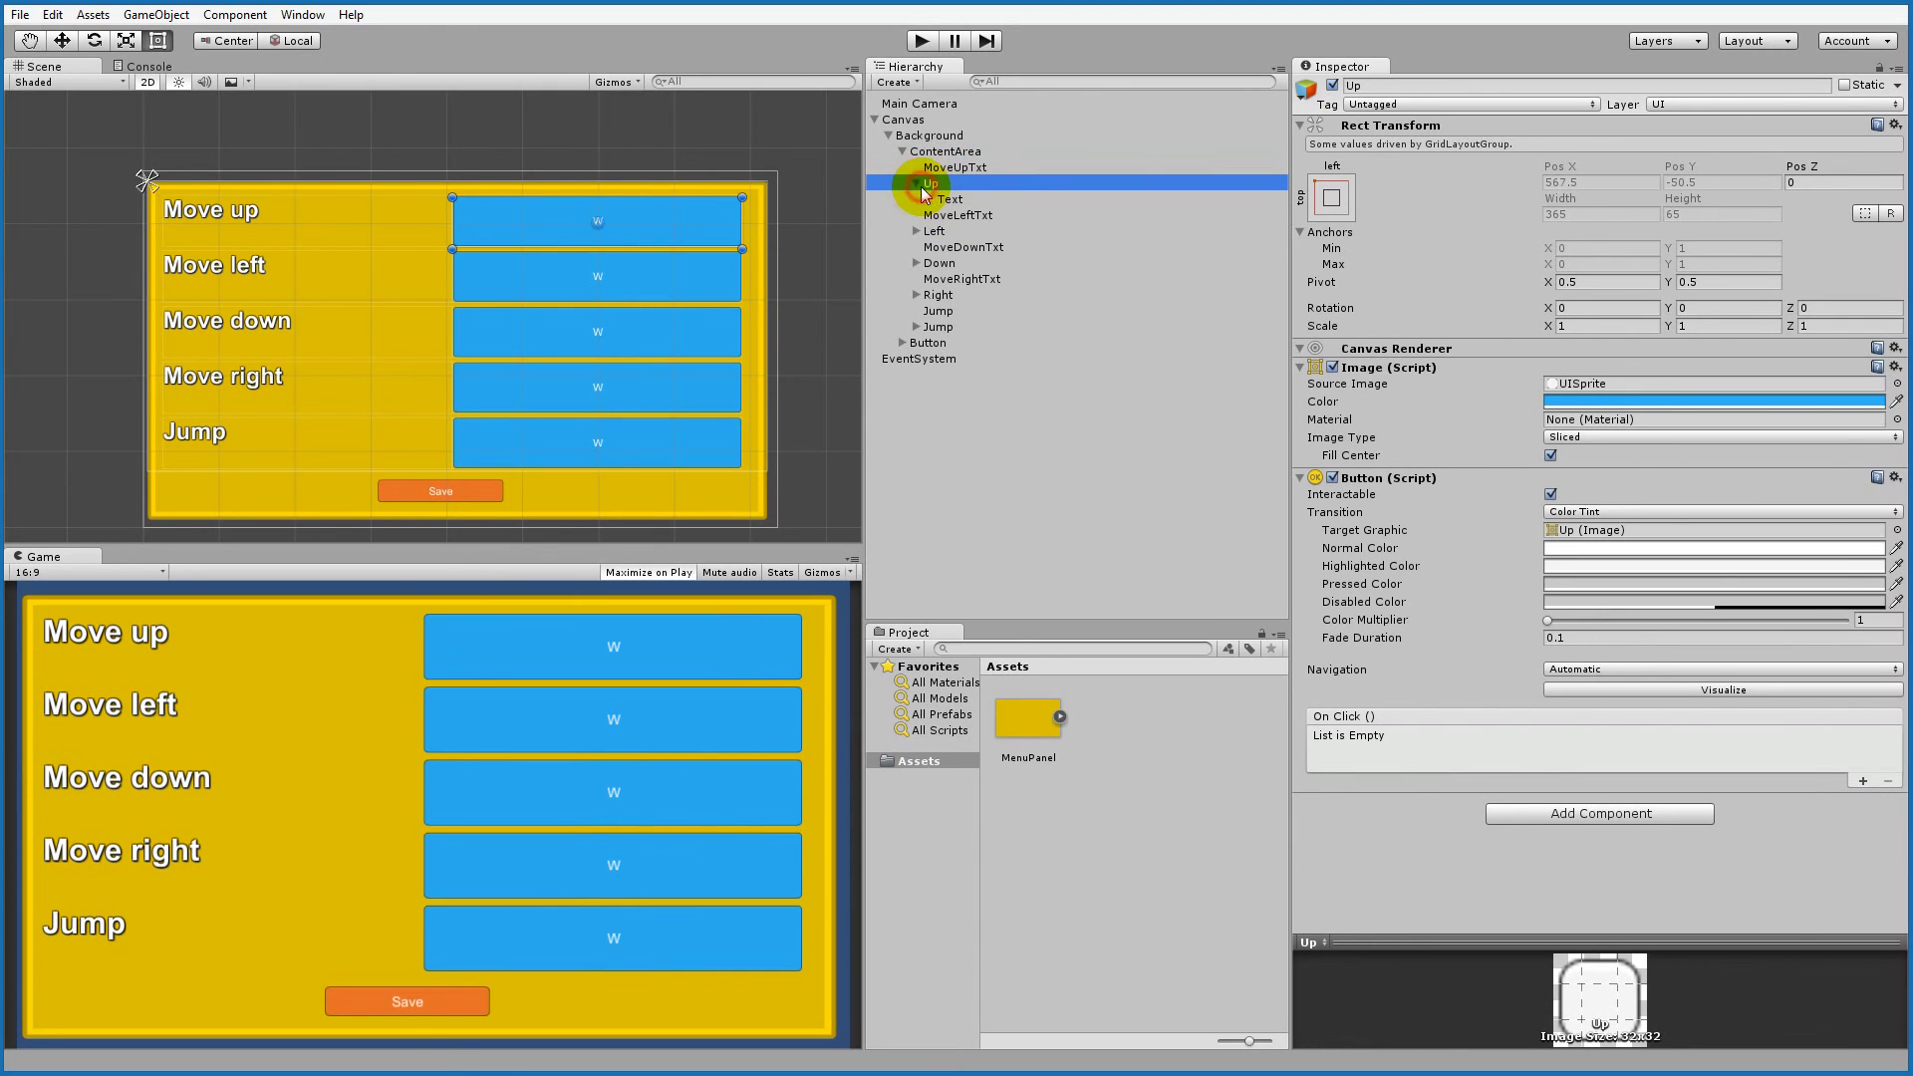
{"action": "left_click", "coordinate": [947, 198]}
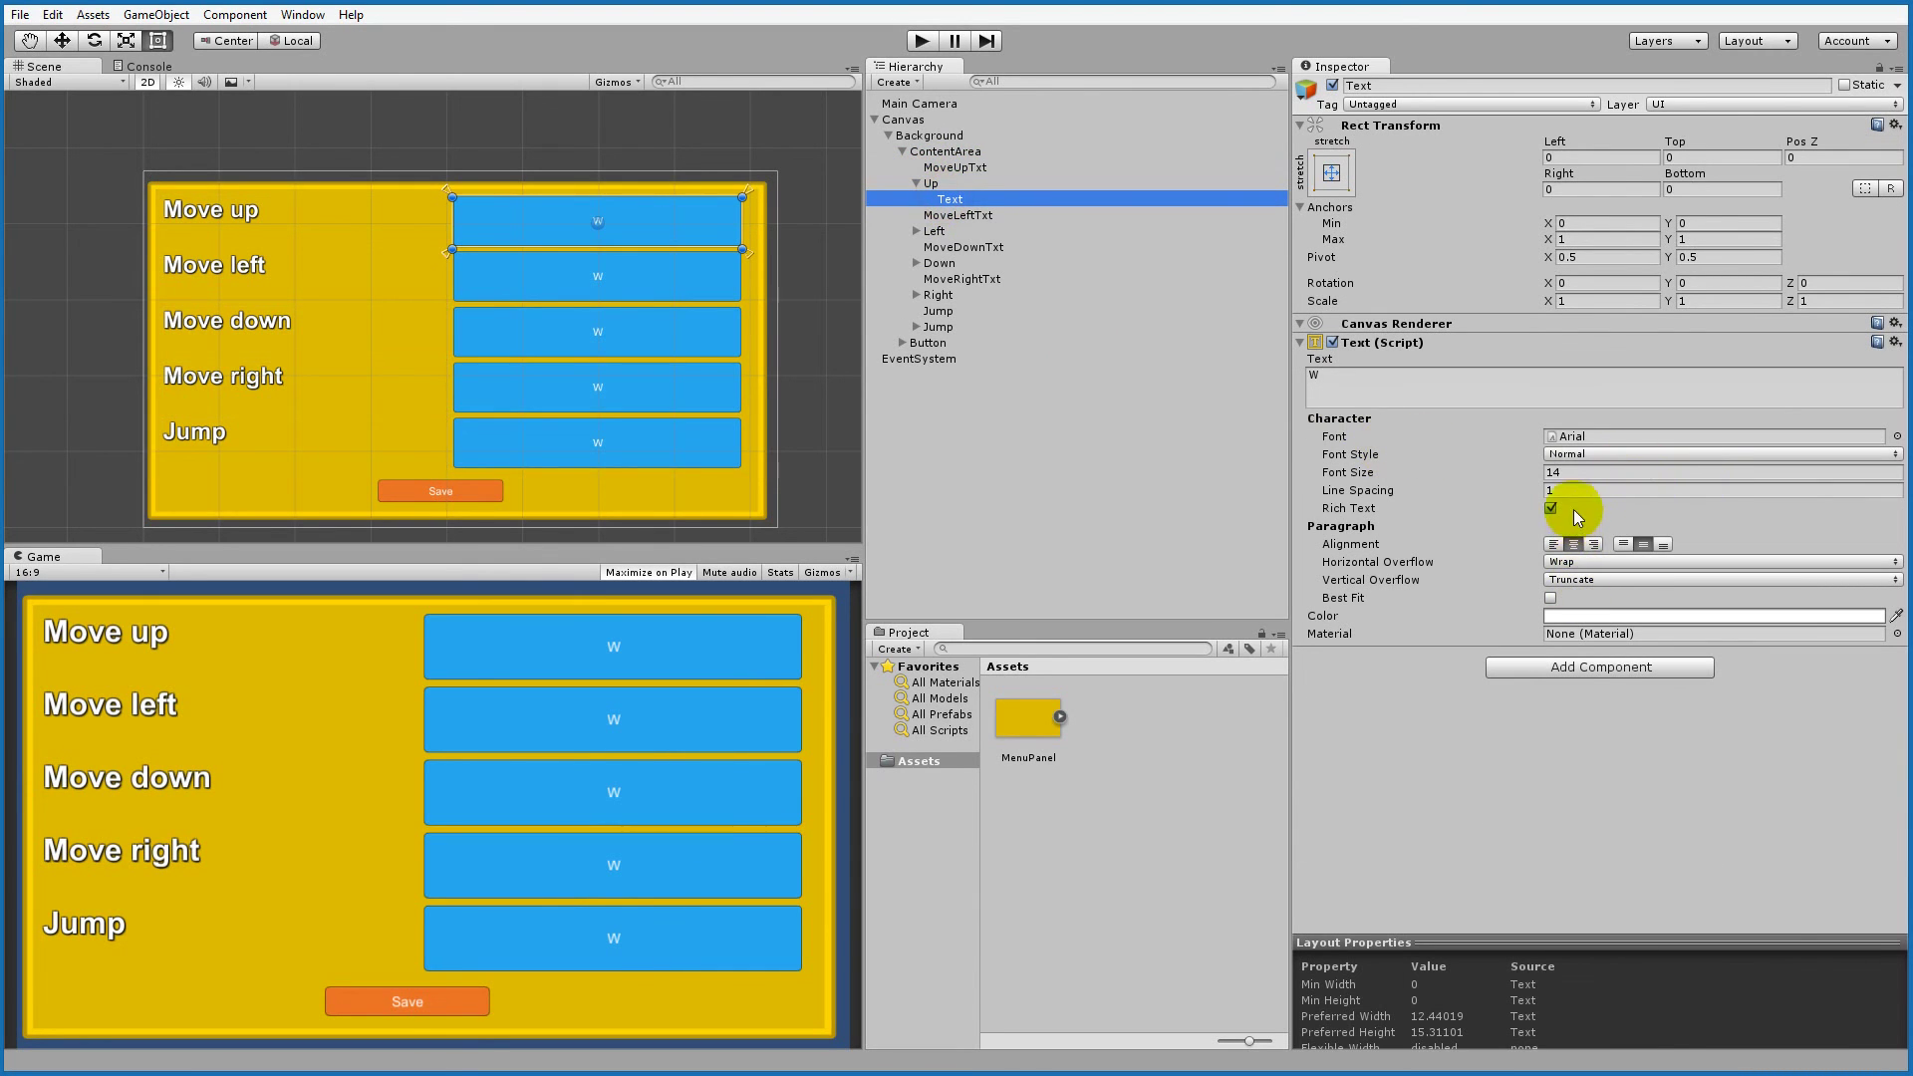
{"action": "left_click", "coordinate": [1579, 473]}
{"action": "type", "text": "30"}
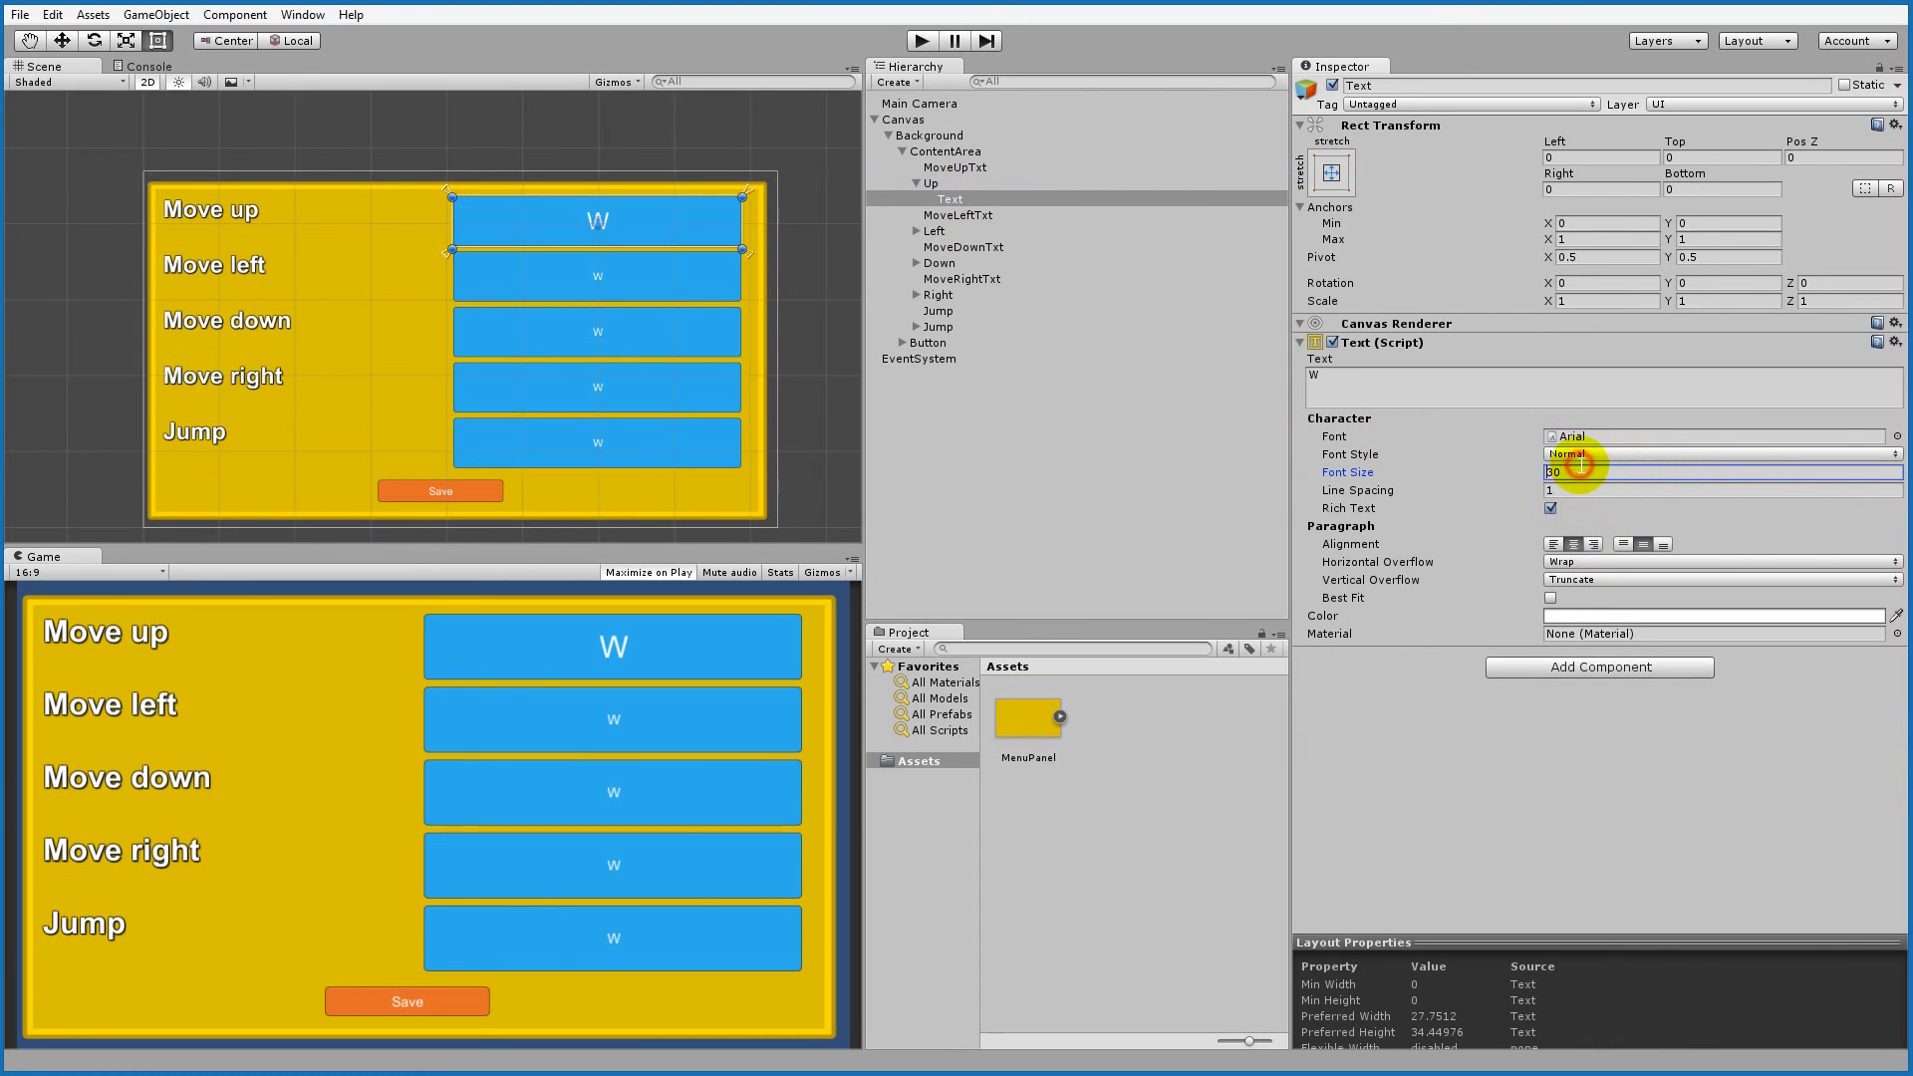
{"action": "left_click", "coordinate": [1571, 454]}
{"action": "left_click", "coordinate": [1604, 499]}
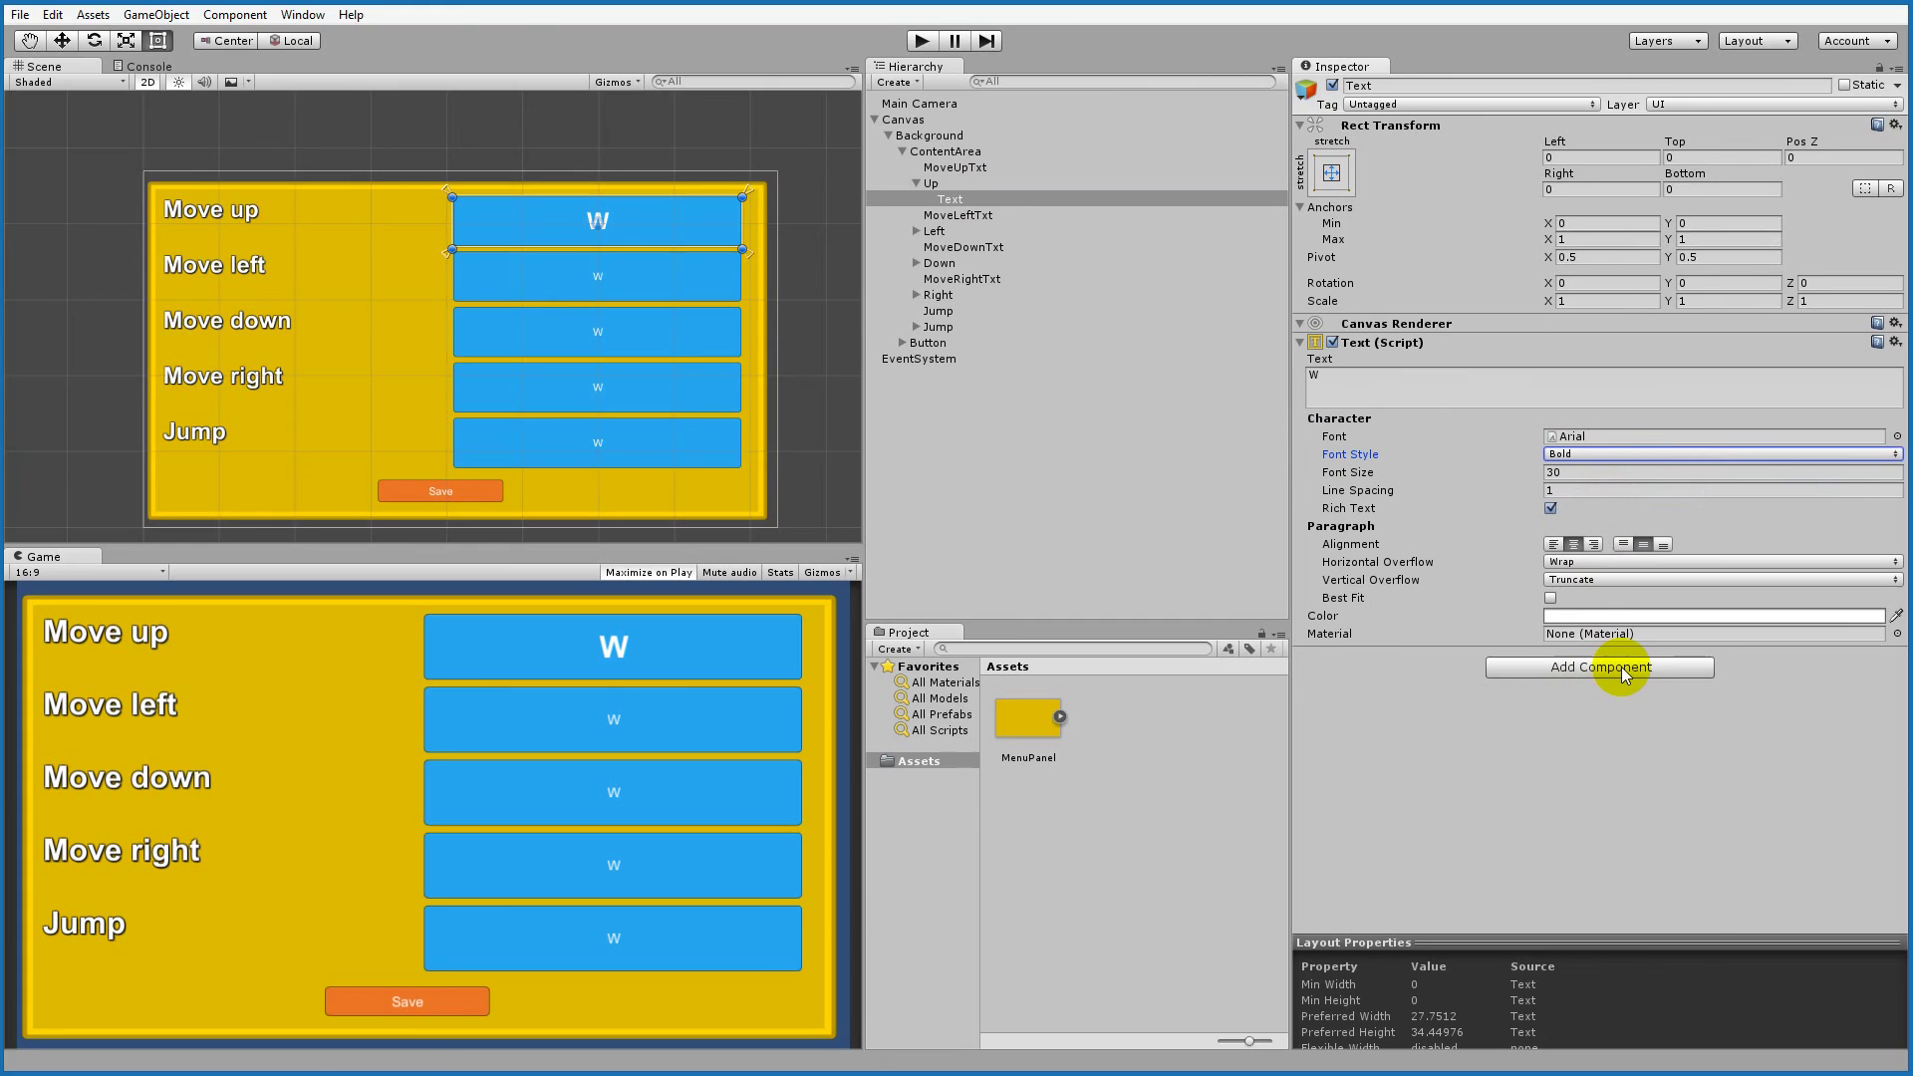
Step: Add a Shadow component to the Up key button's text
{"action": "left_click", "coordinate": [1622, 666]}
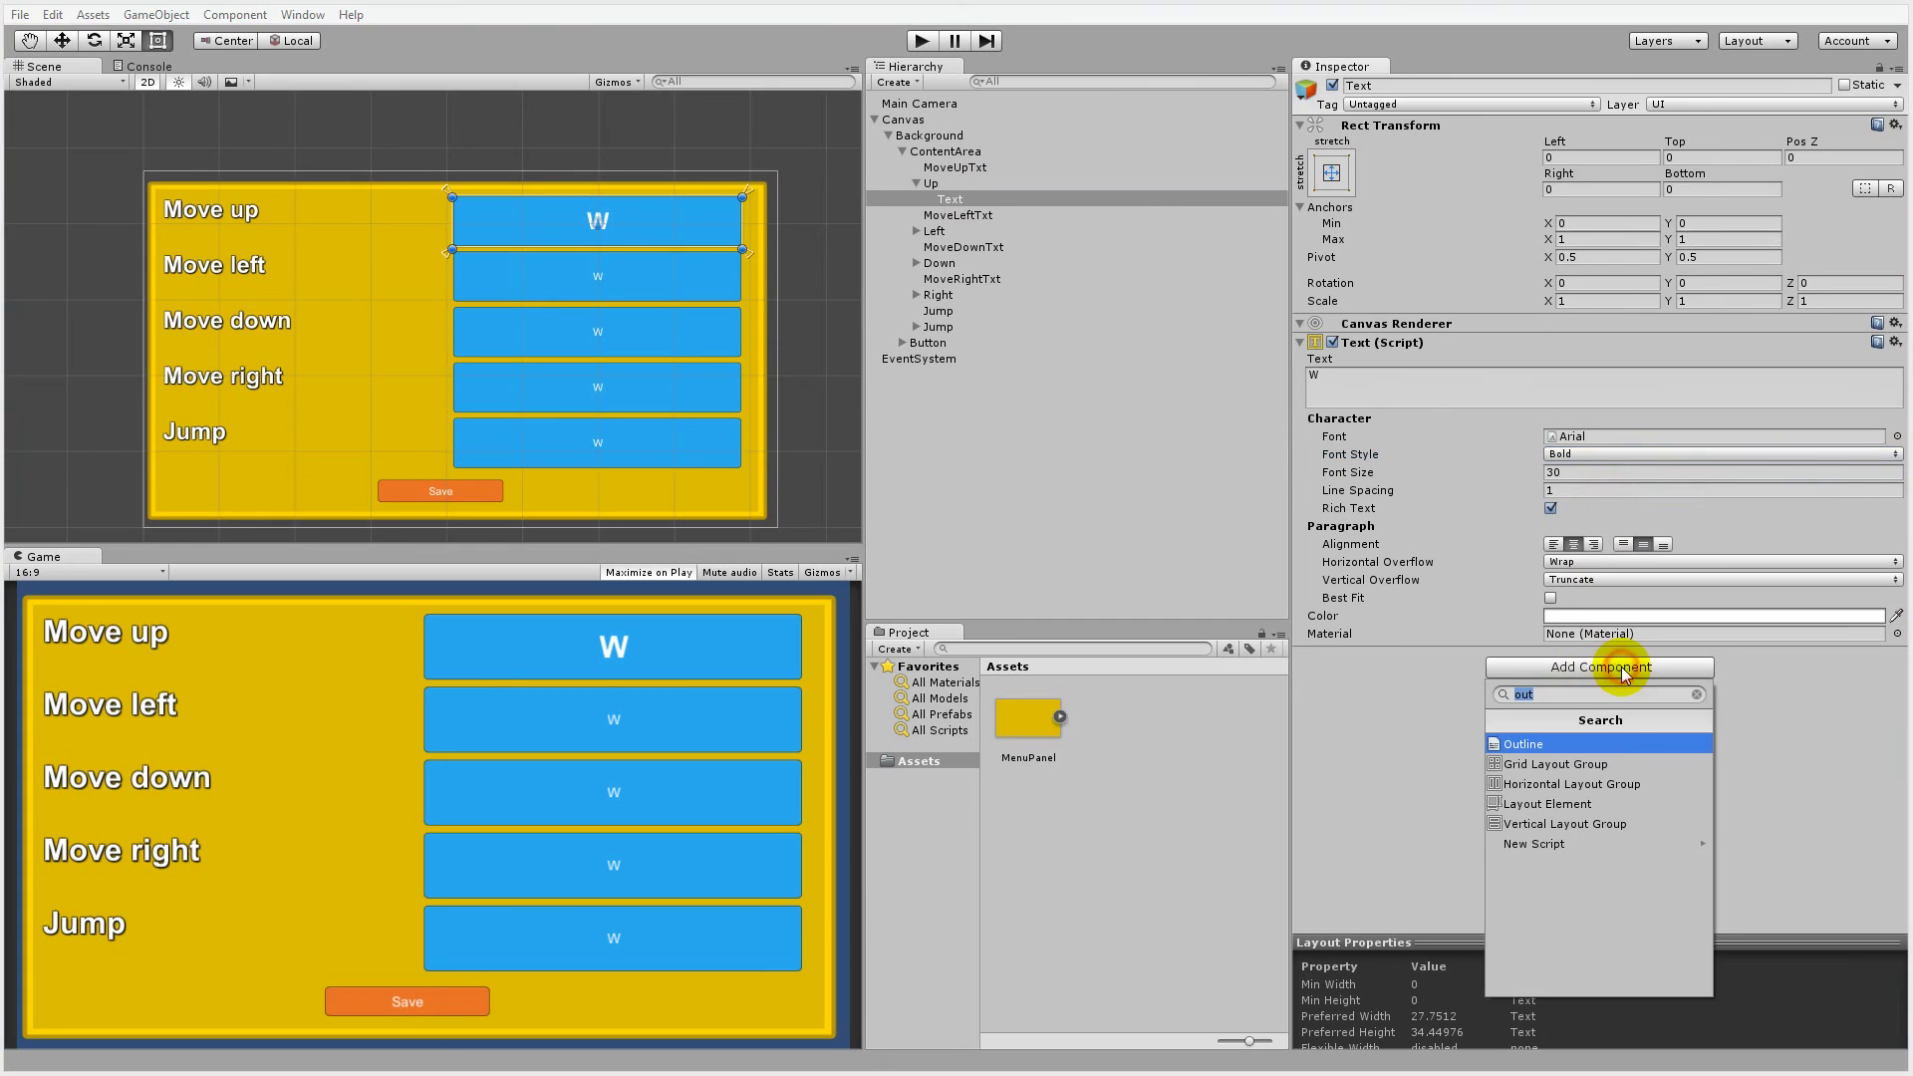
{"action": "type", "text": "sha"}
{"action": "left_click", "coordinate": [1583, 752]}
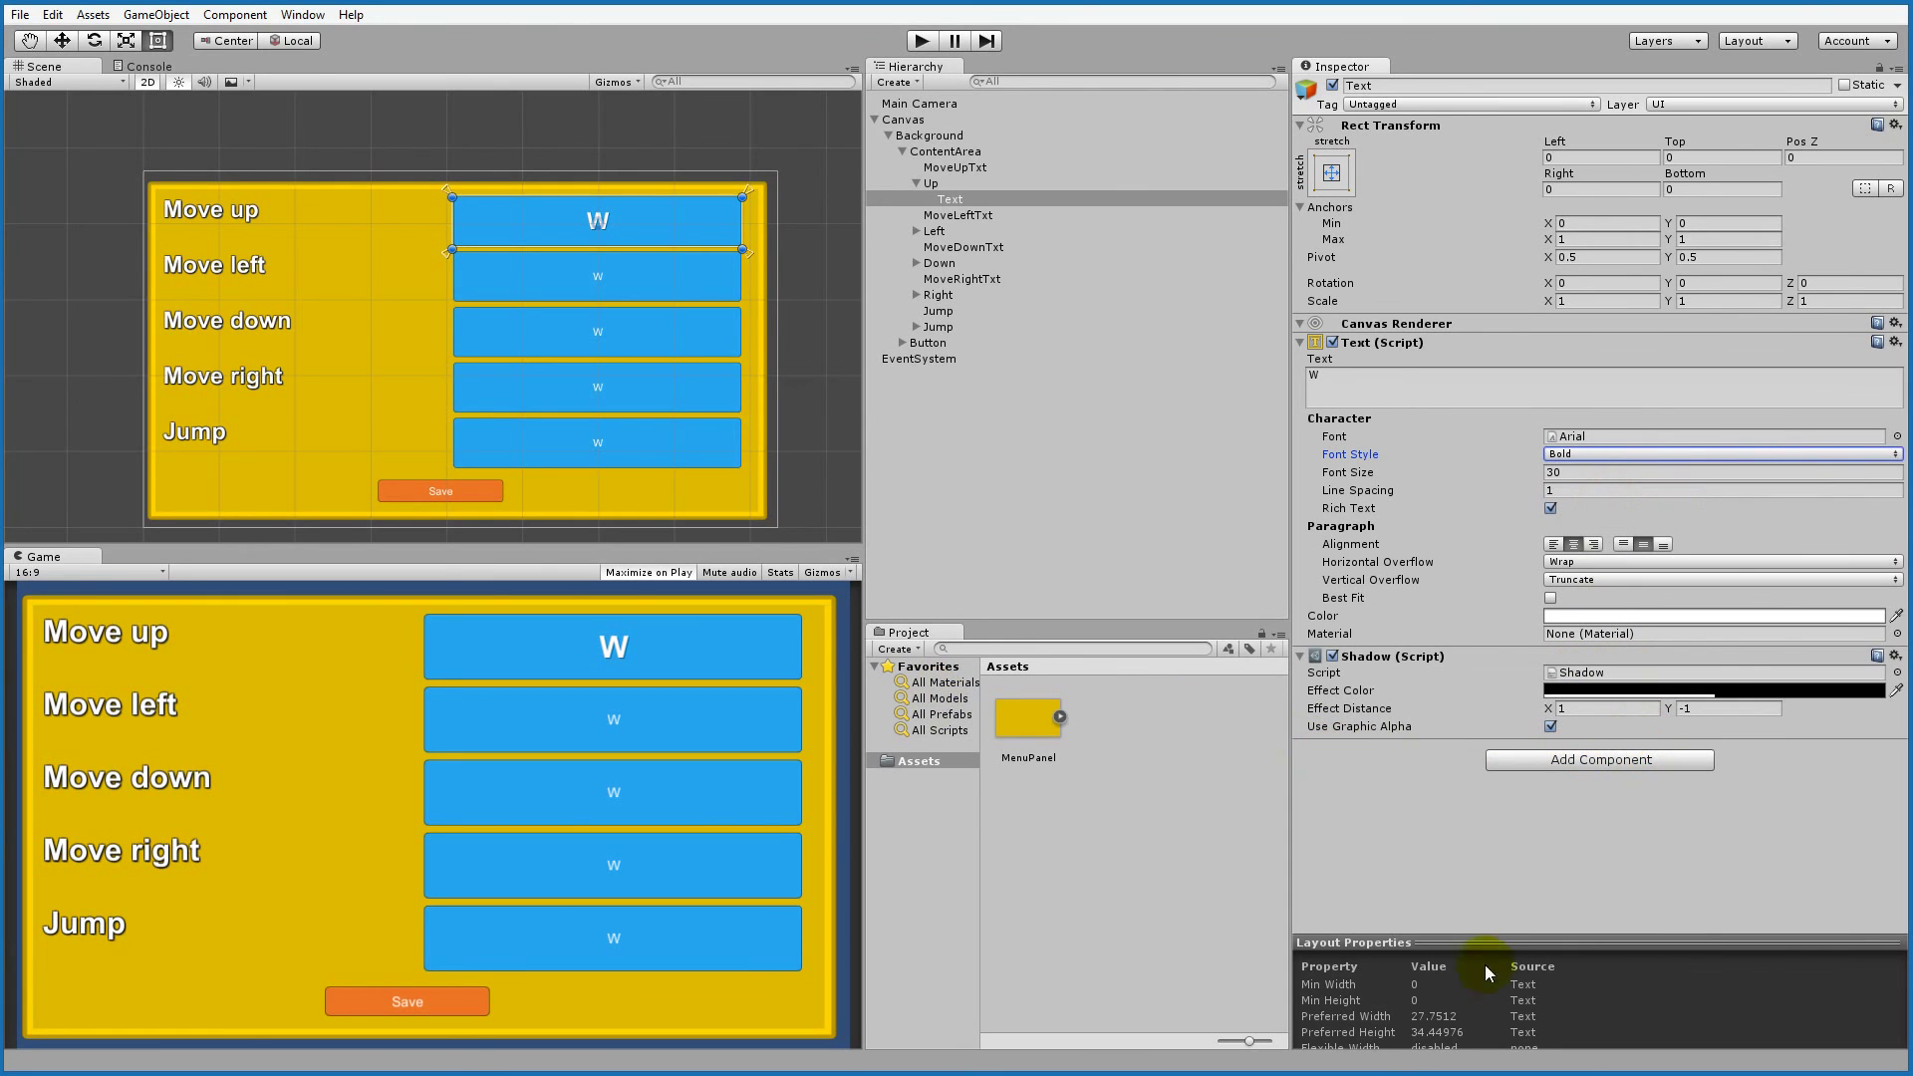
Step: Try font size 40 on the Up key button's text, and settle on 50
{"action": "left_click", "coordinate": [1572, 472]}
{"action": "type", "text": "40"}
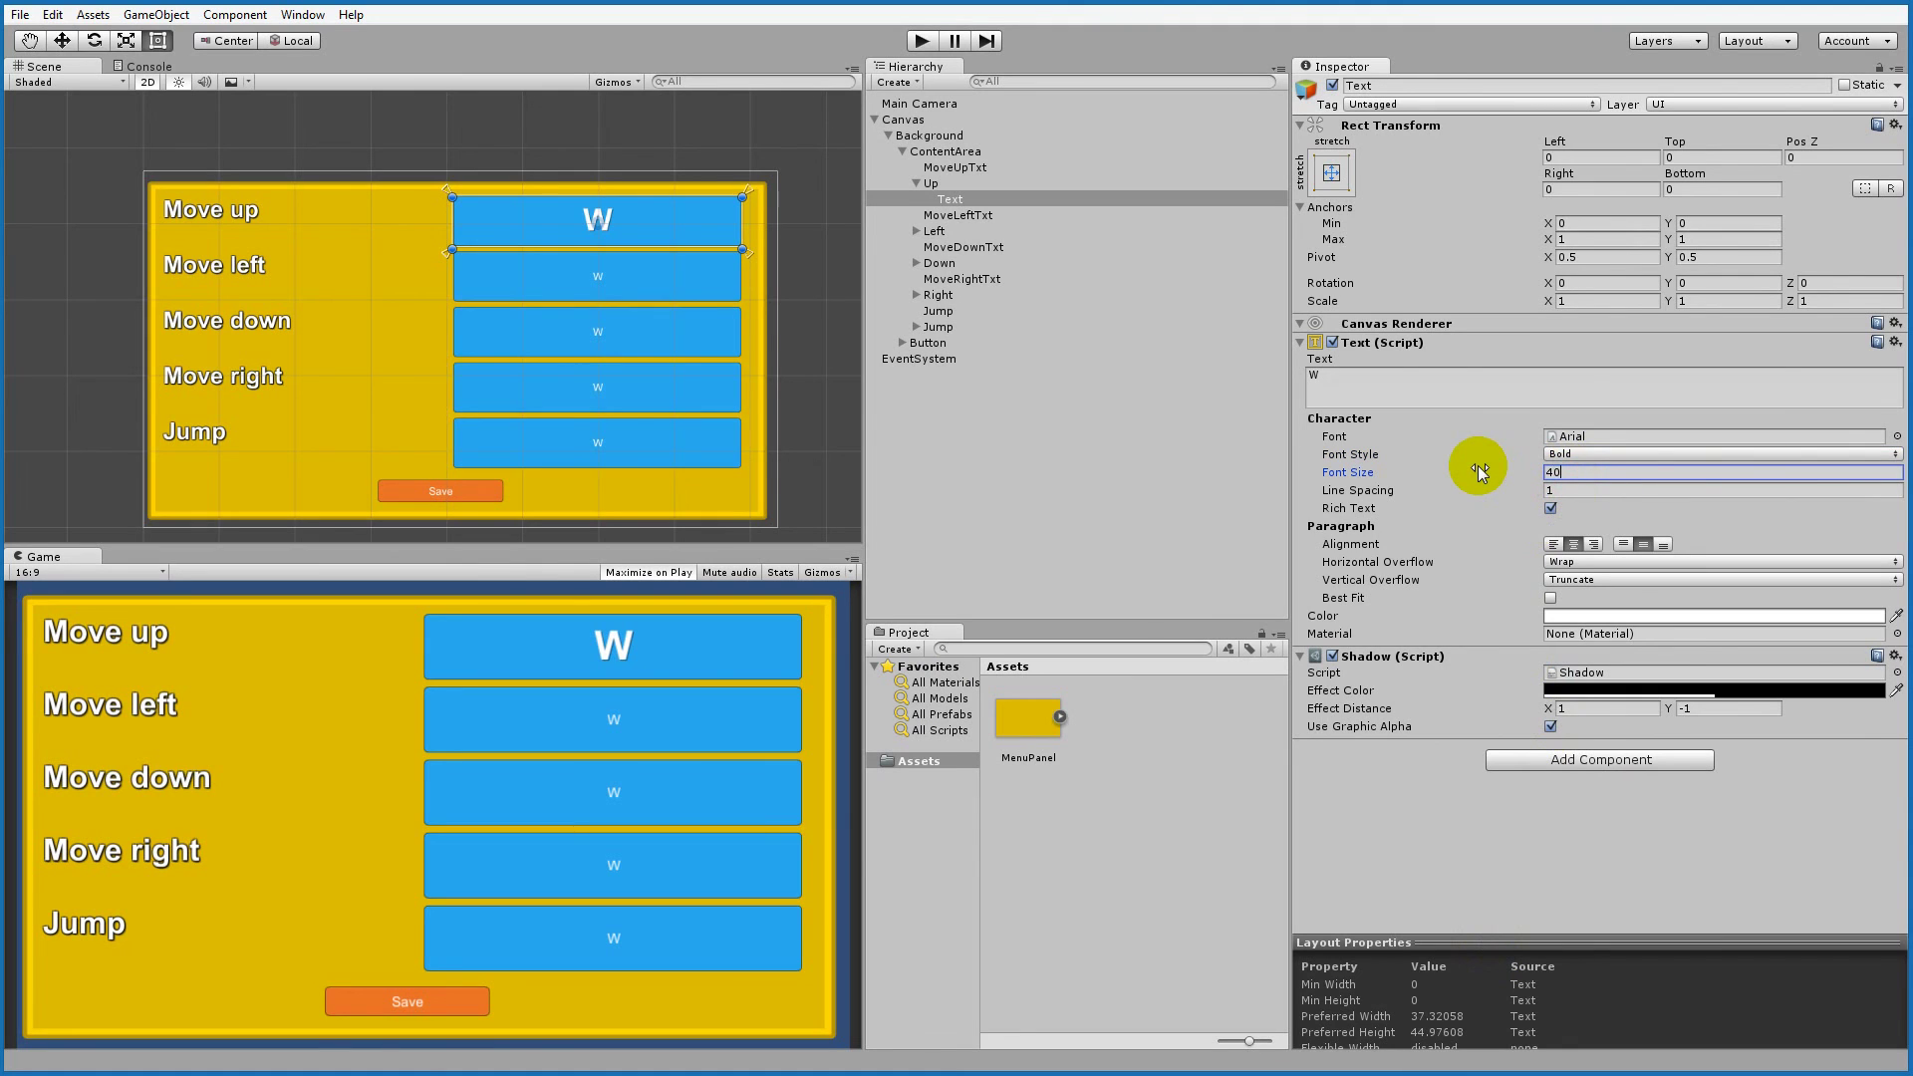
{"action": "key", "text": "BackSpace"}
{"action": "key", "text": "BackSpace"}
{"action": "type", "text": "50"}
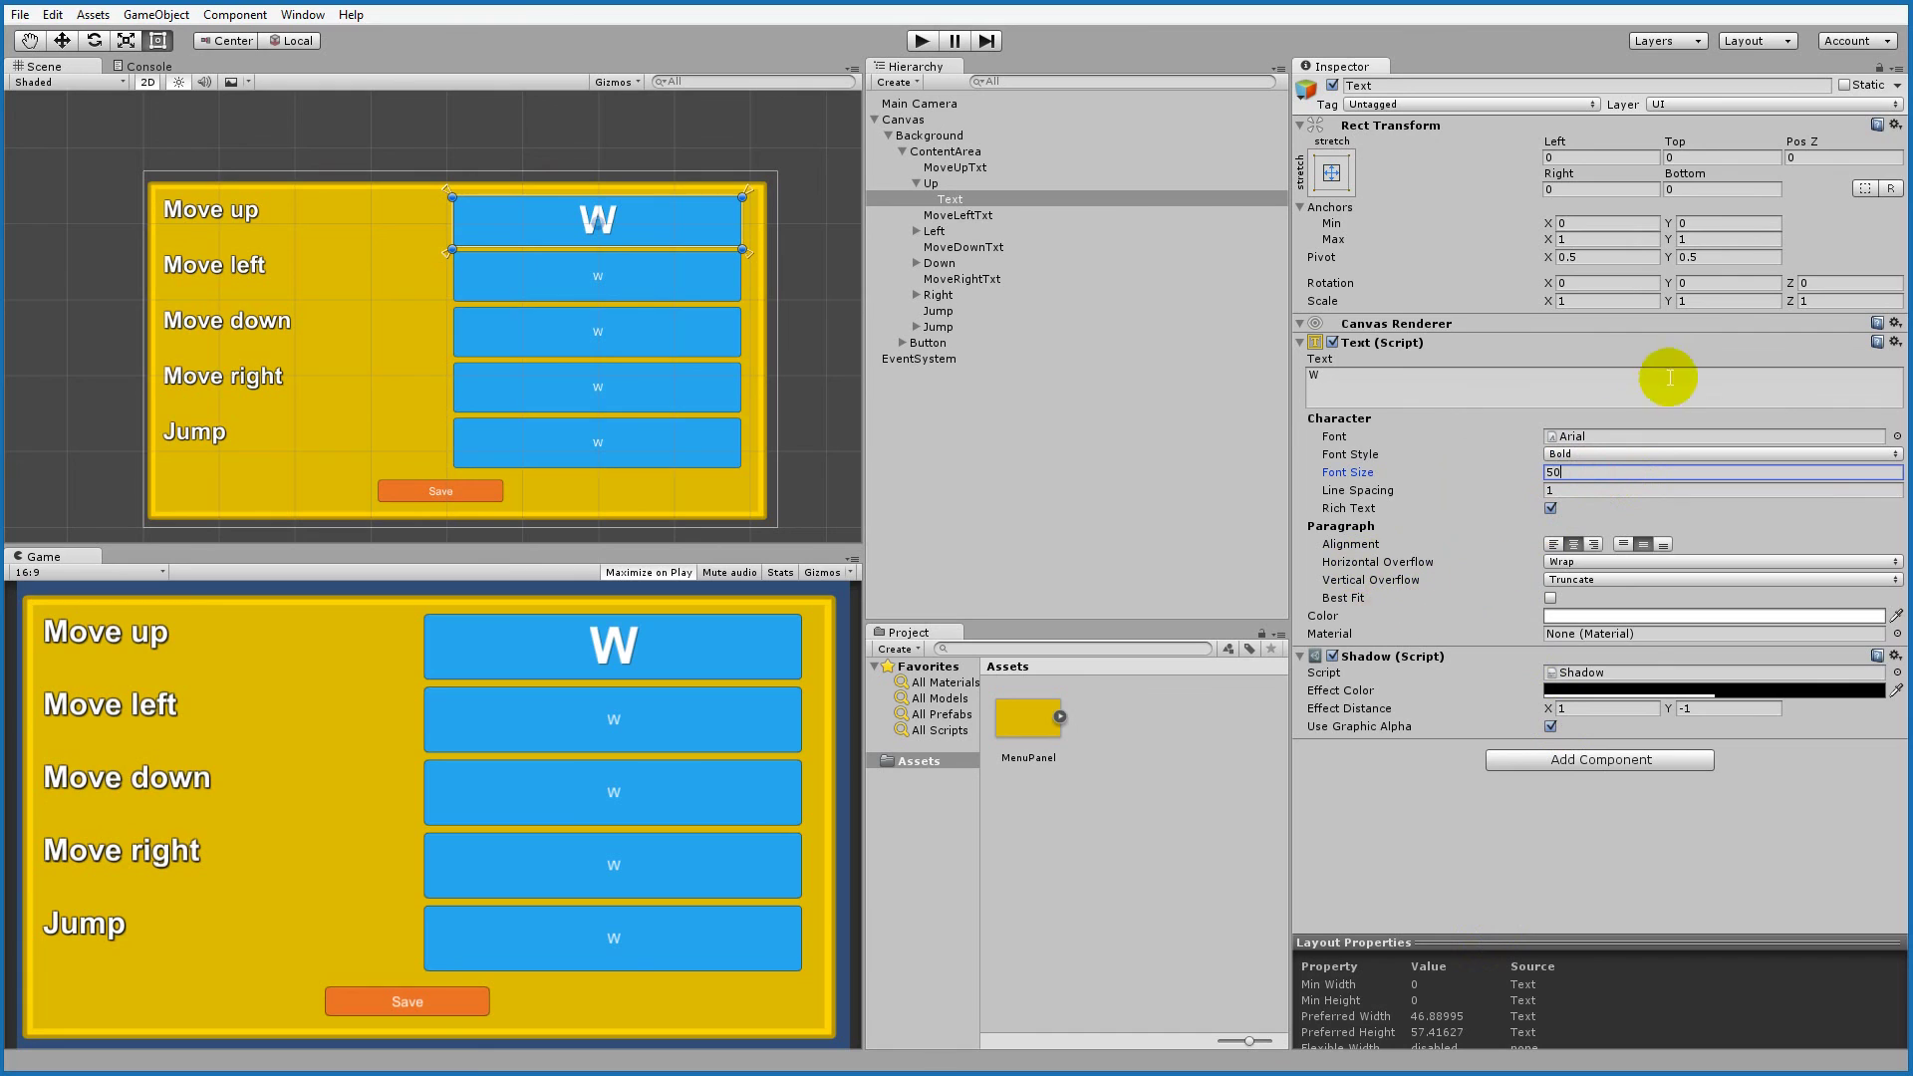
Step: Set the texts of the Left, Down, Right and Jump key buttons together to font size 50 and Bold
{"action": "left_click", "coordinate": [915, 231]}
{"action": "left_click", "coordinate": [917, 279]}
{"action": "left_click", "coordinate": [916, 327]}
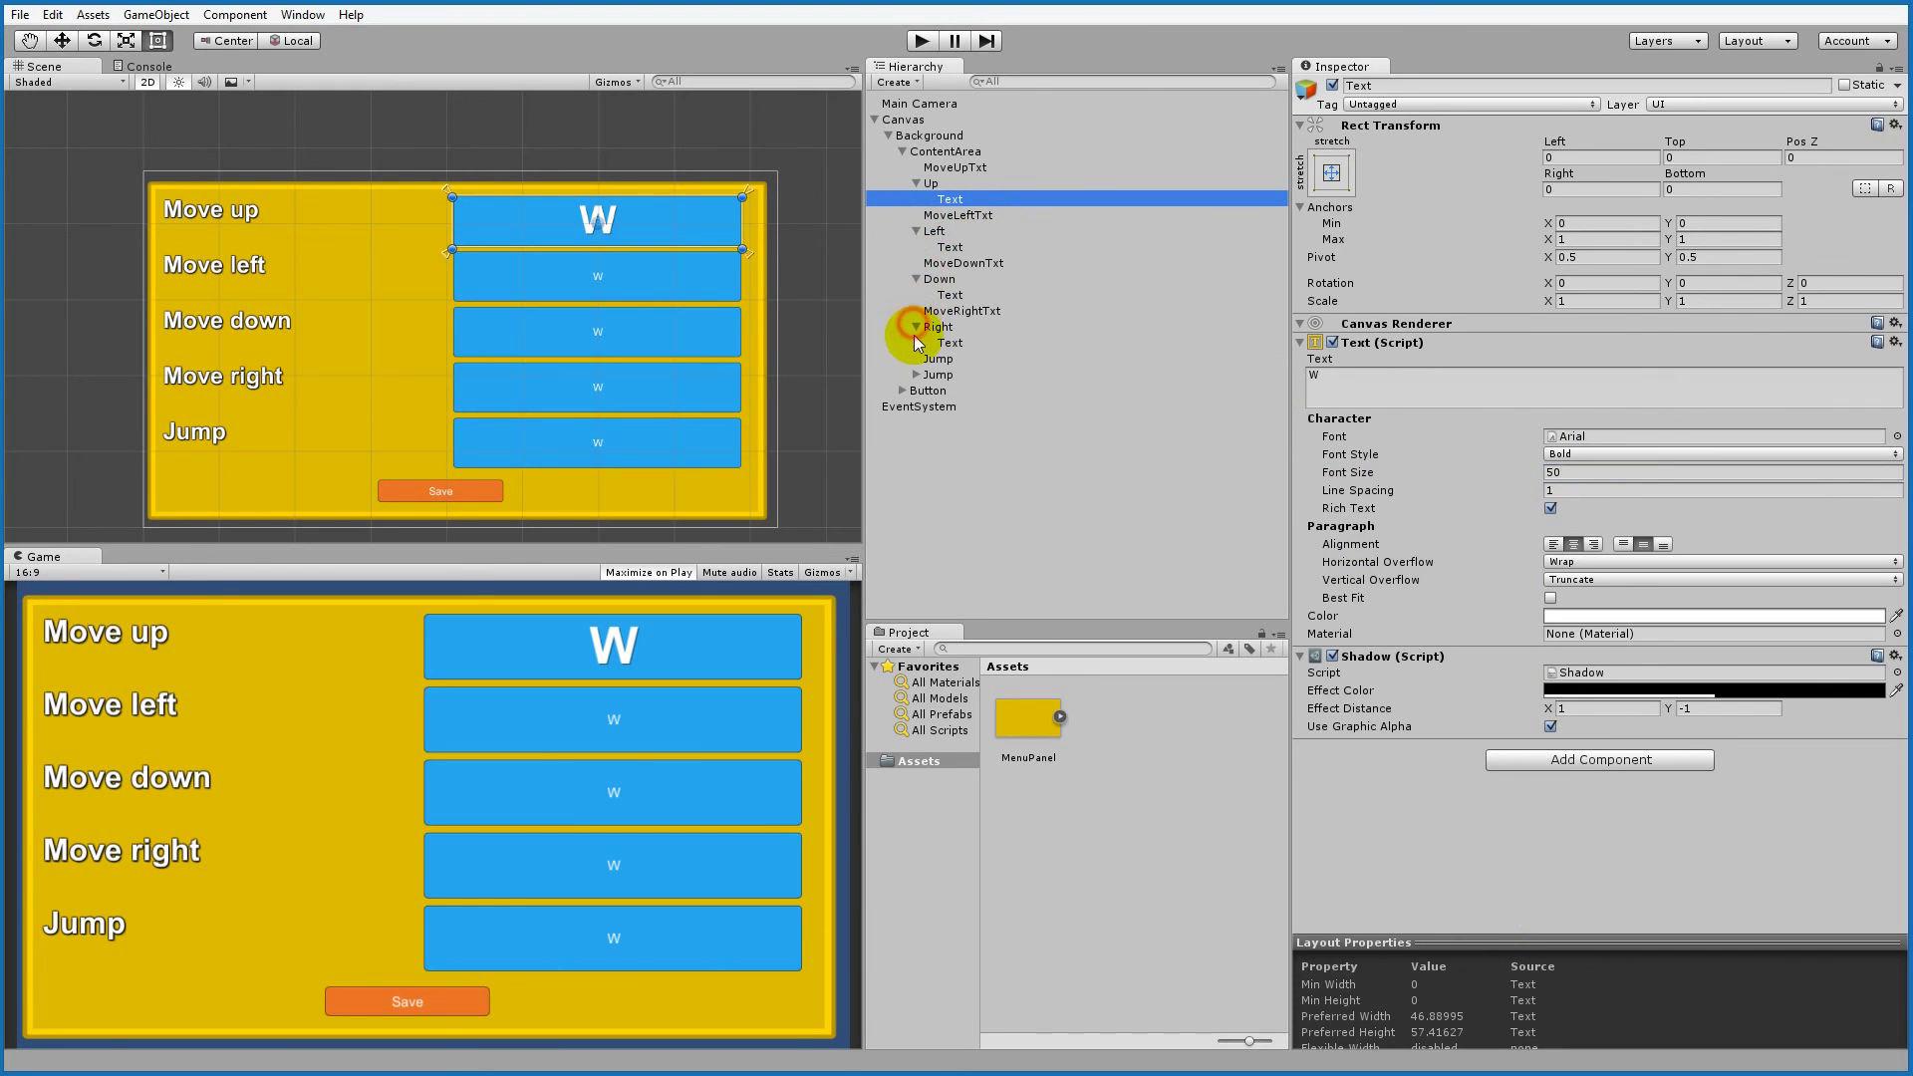
{"action": "left_click", "coordinate": [917, 374]}
{"action": "left_click", "coordinate": [946, 389]}
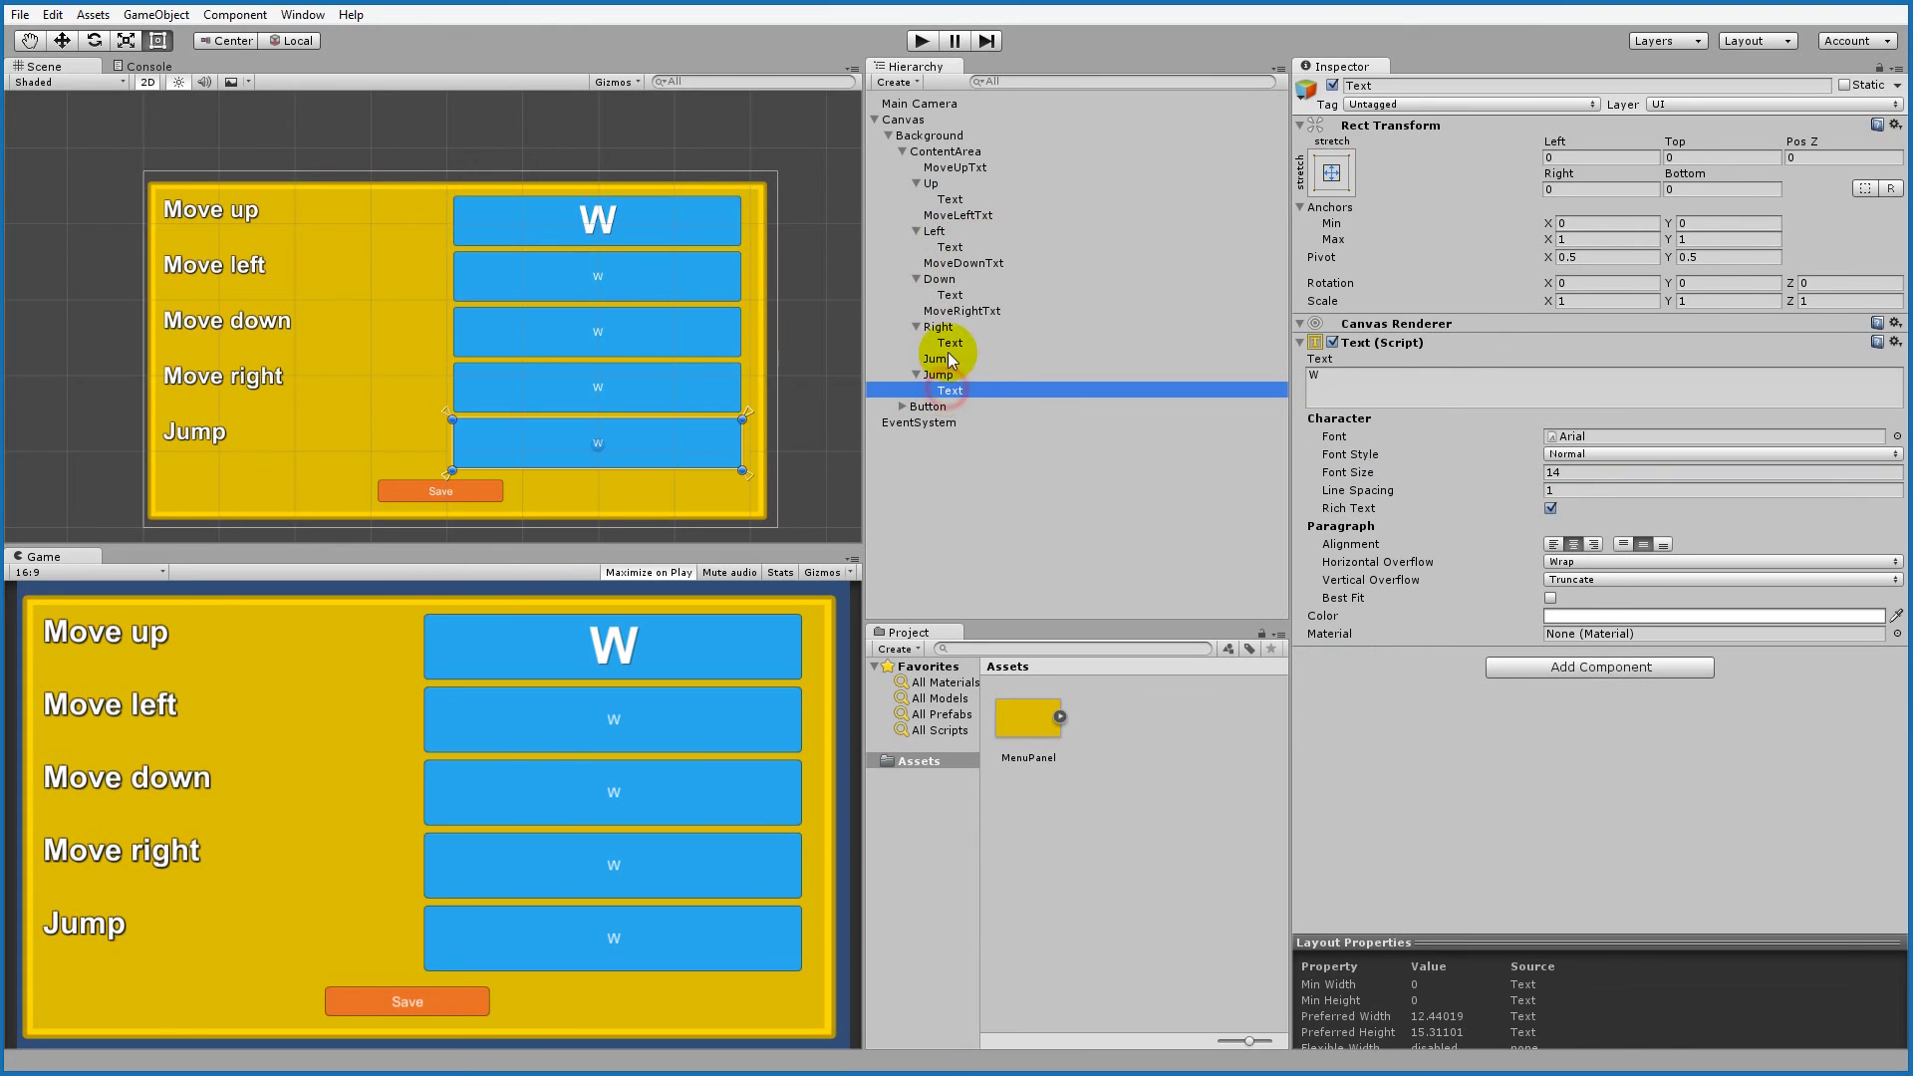
{"action": "left_click", "coordinate": [948, 343], "text": "ctrl"}
{"action": "left_click", "coordinate": [949, 295], "text": "ctrl"}
{"action": "left_click", "coordinate": [949, 247], "text": "ctrl"}
{"action": "left_click", "coordinate": [1571, 475]}
{"action": "type", "text": "50"}
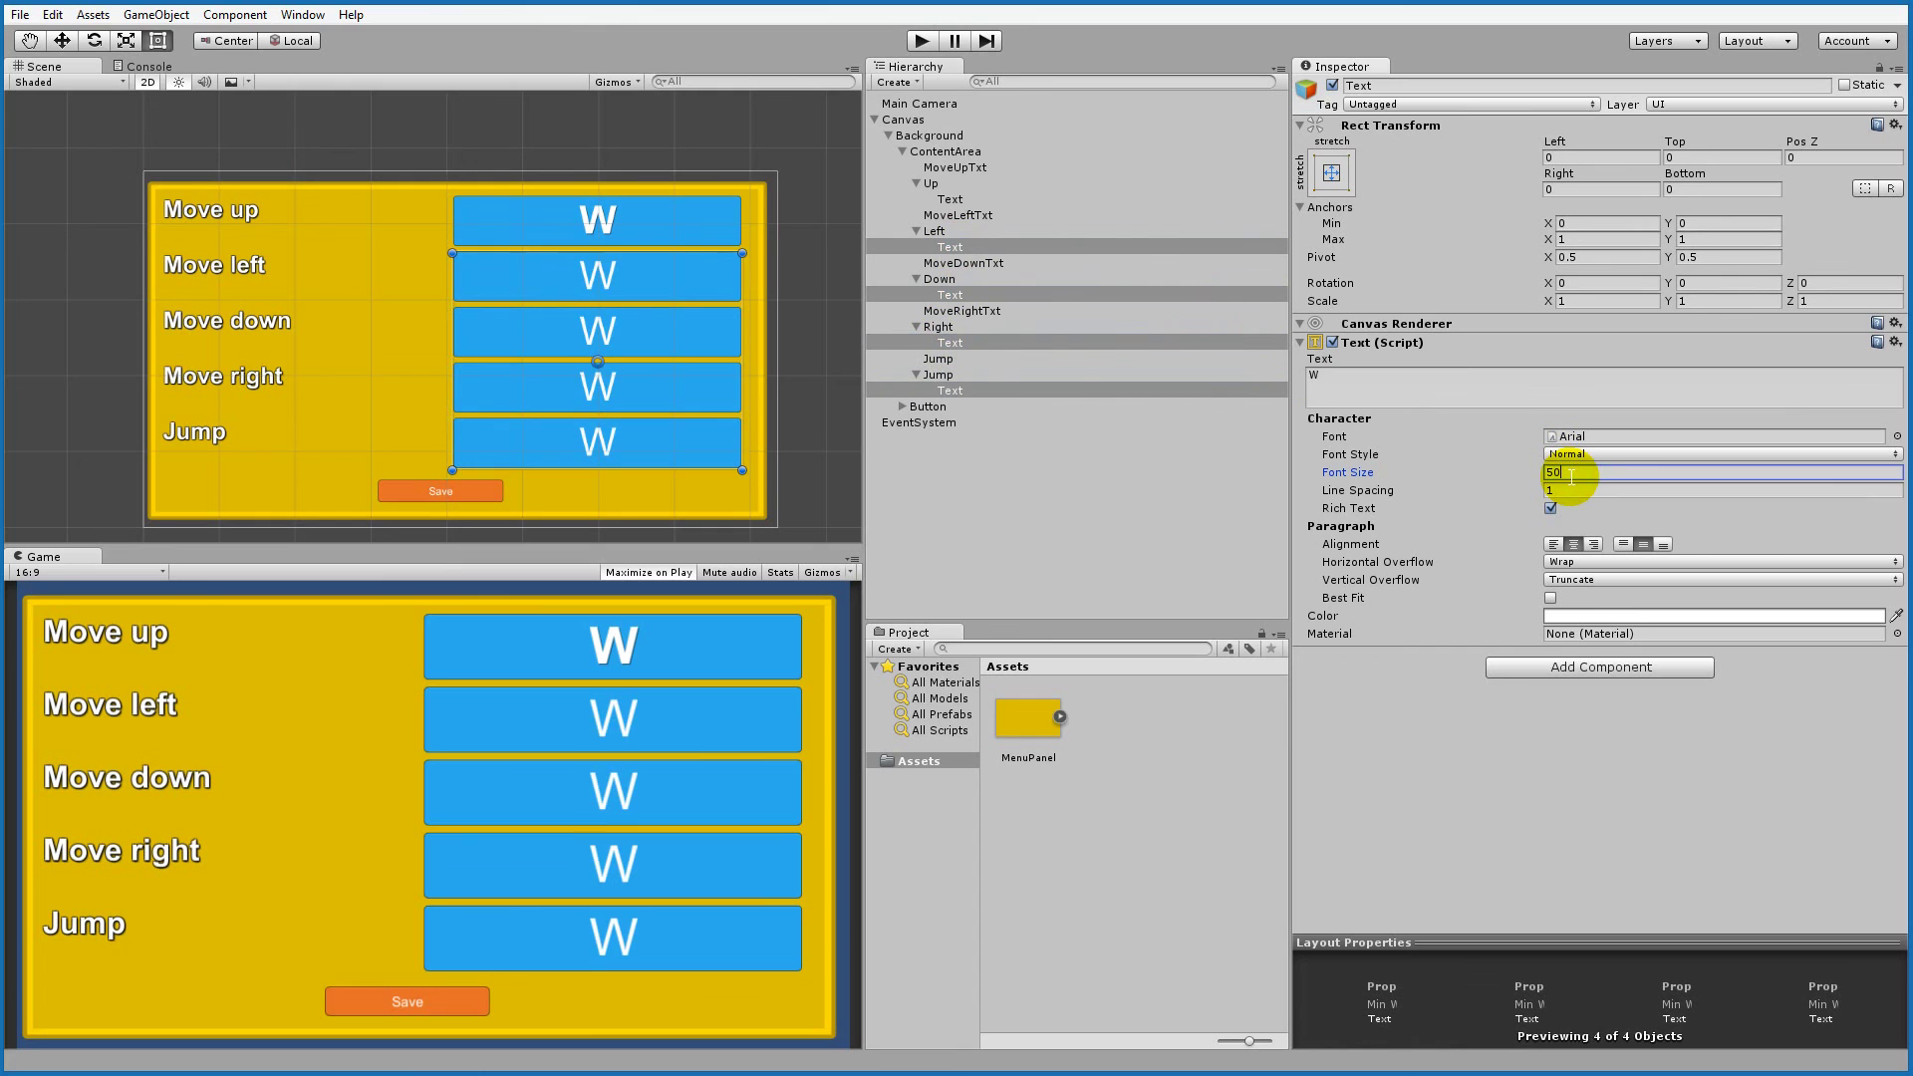
{"action": "left_click", "coordinate": [1594, 455]}
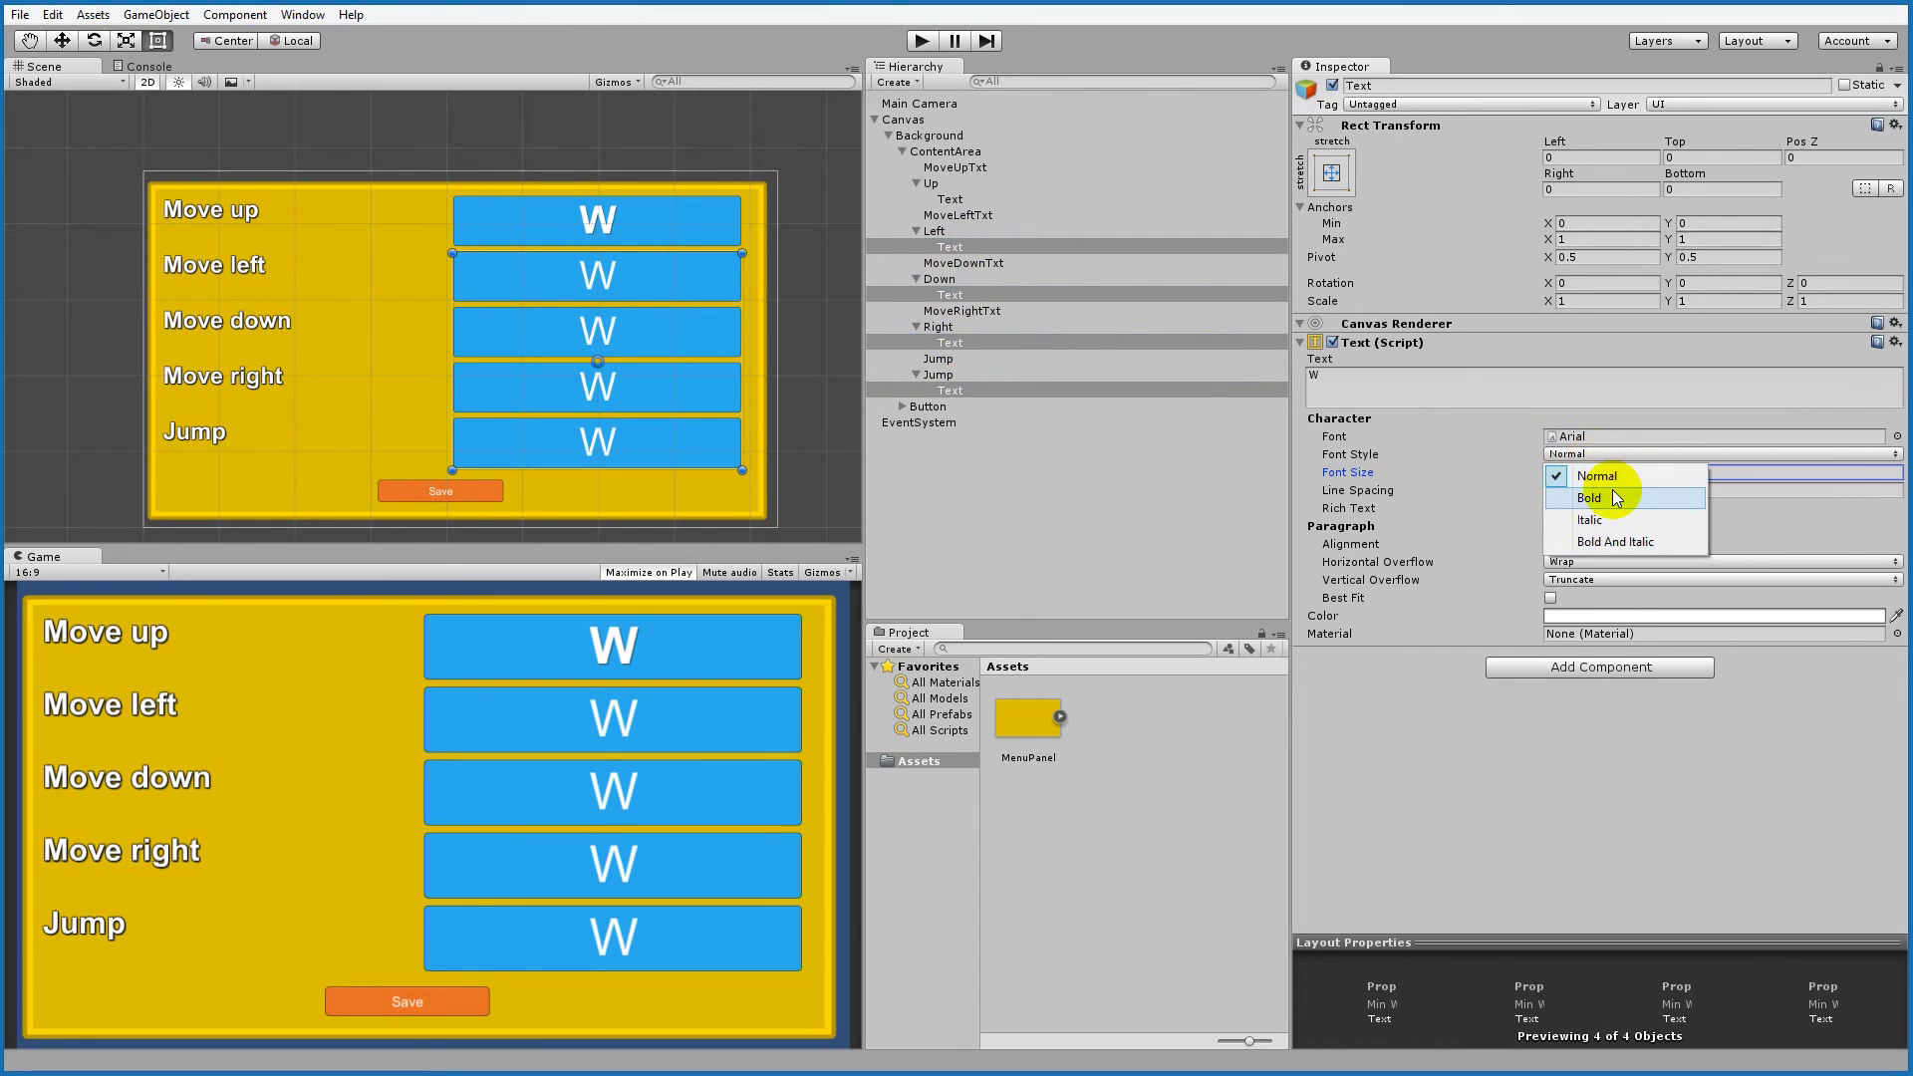
{"action": "left_click", "coordinate": [1684, 488]}
Step: Add a Shadow component to the four selected key button texts at once
{"action": "left_click", "coordinate": [1601, 668]}
{"action": "type", "text": "shadow"}
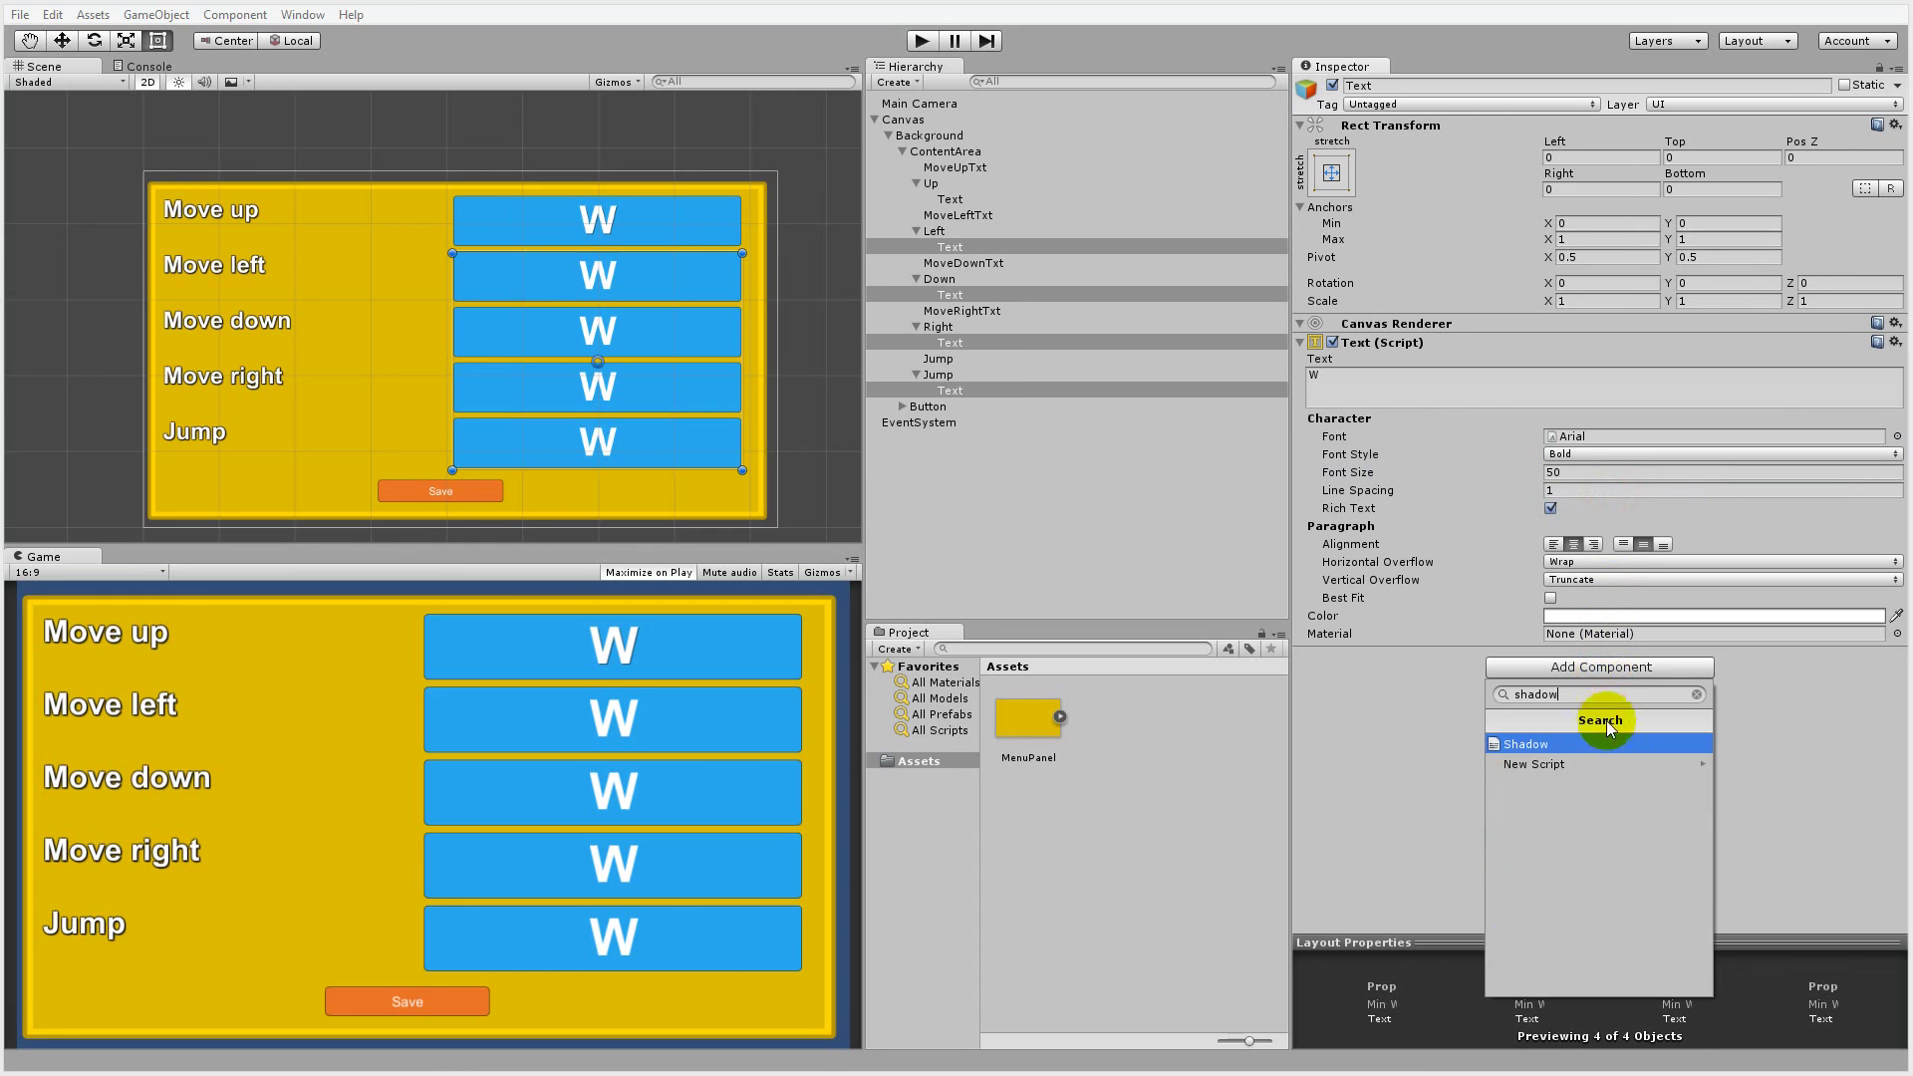
{"action": "left_click", "coordinate": [1606, 742]}
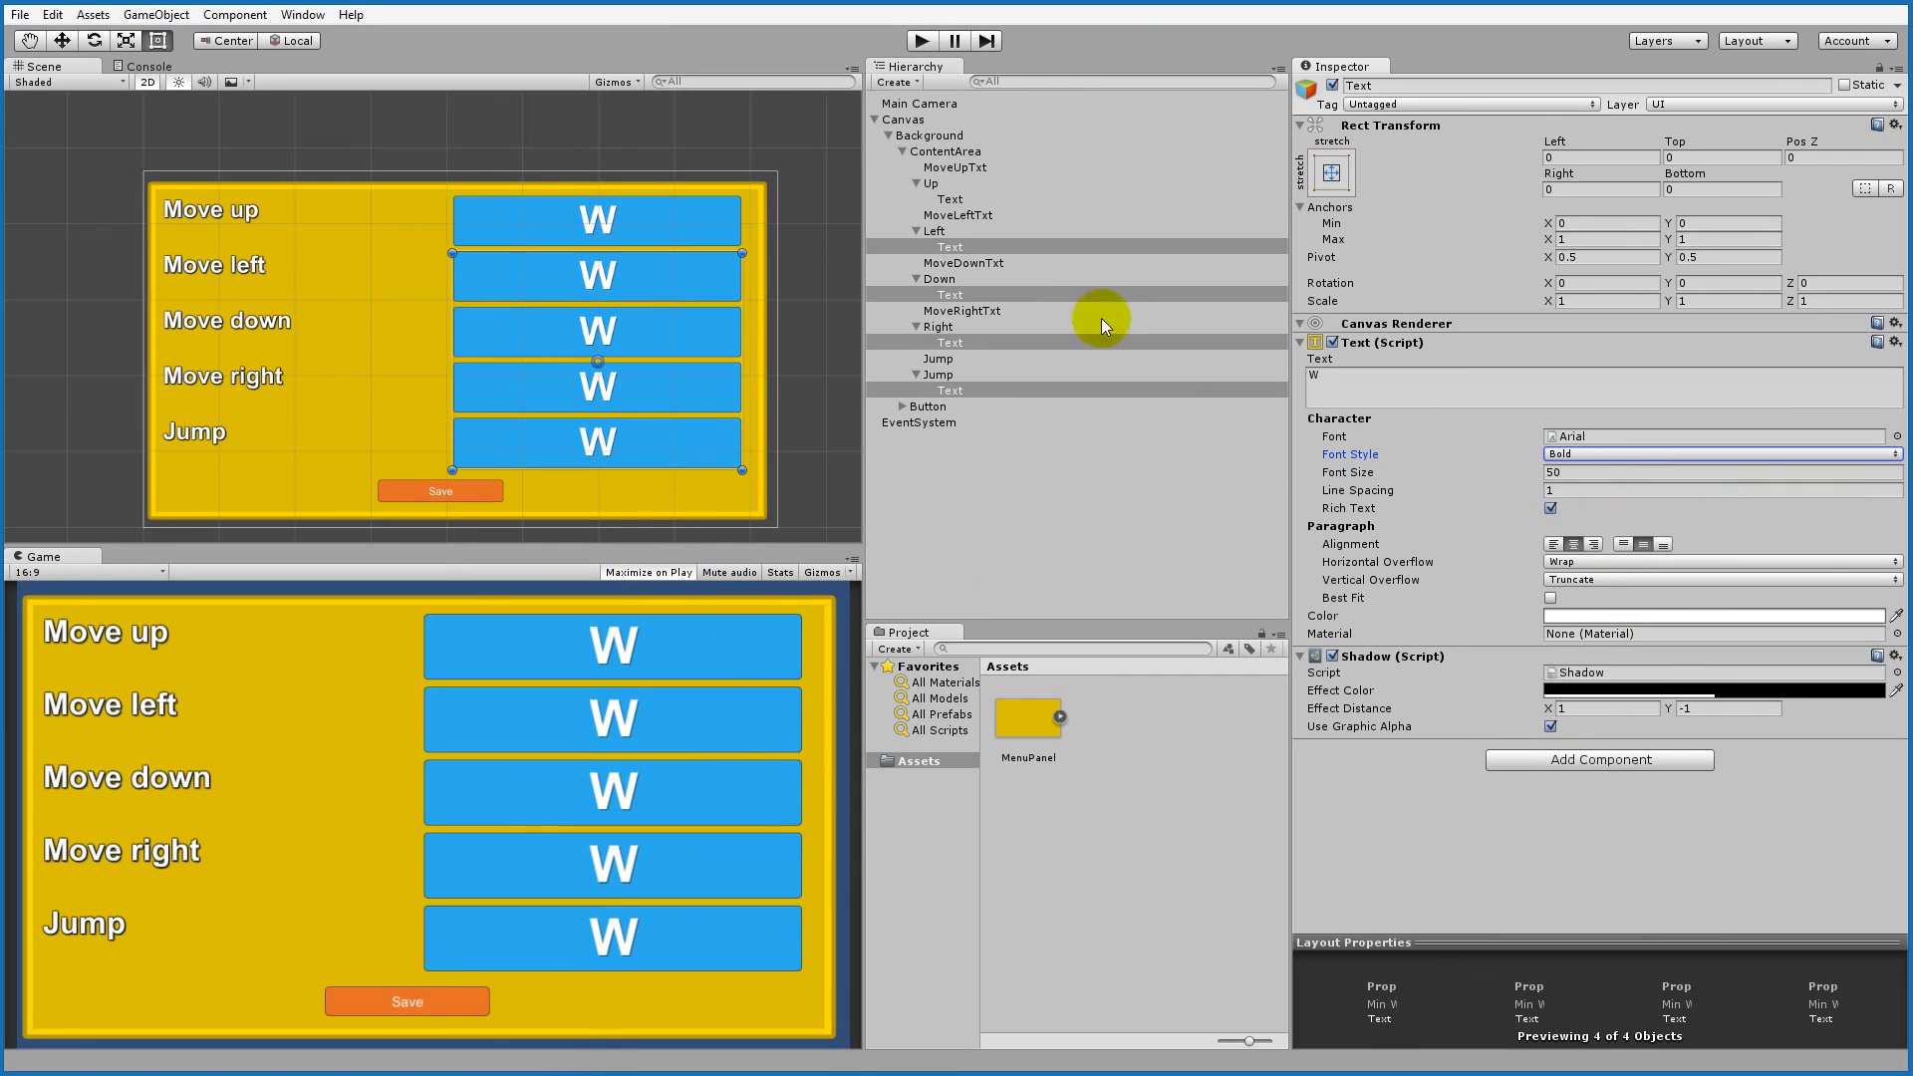
Step: Change the Left key button's text to A and the Down key button's text to S
{"action": "left_click", "coordinate": [949, 247]}
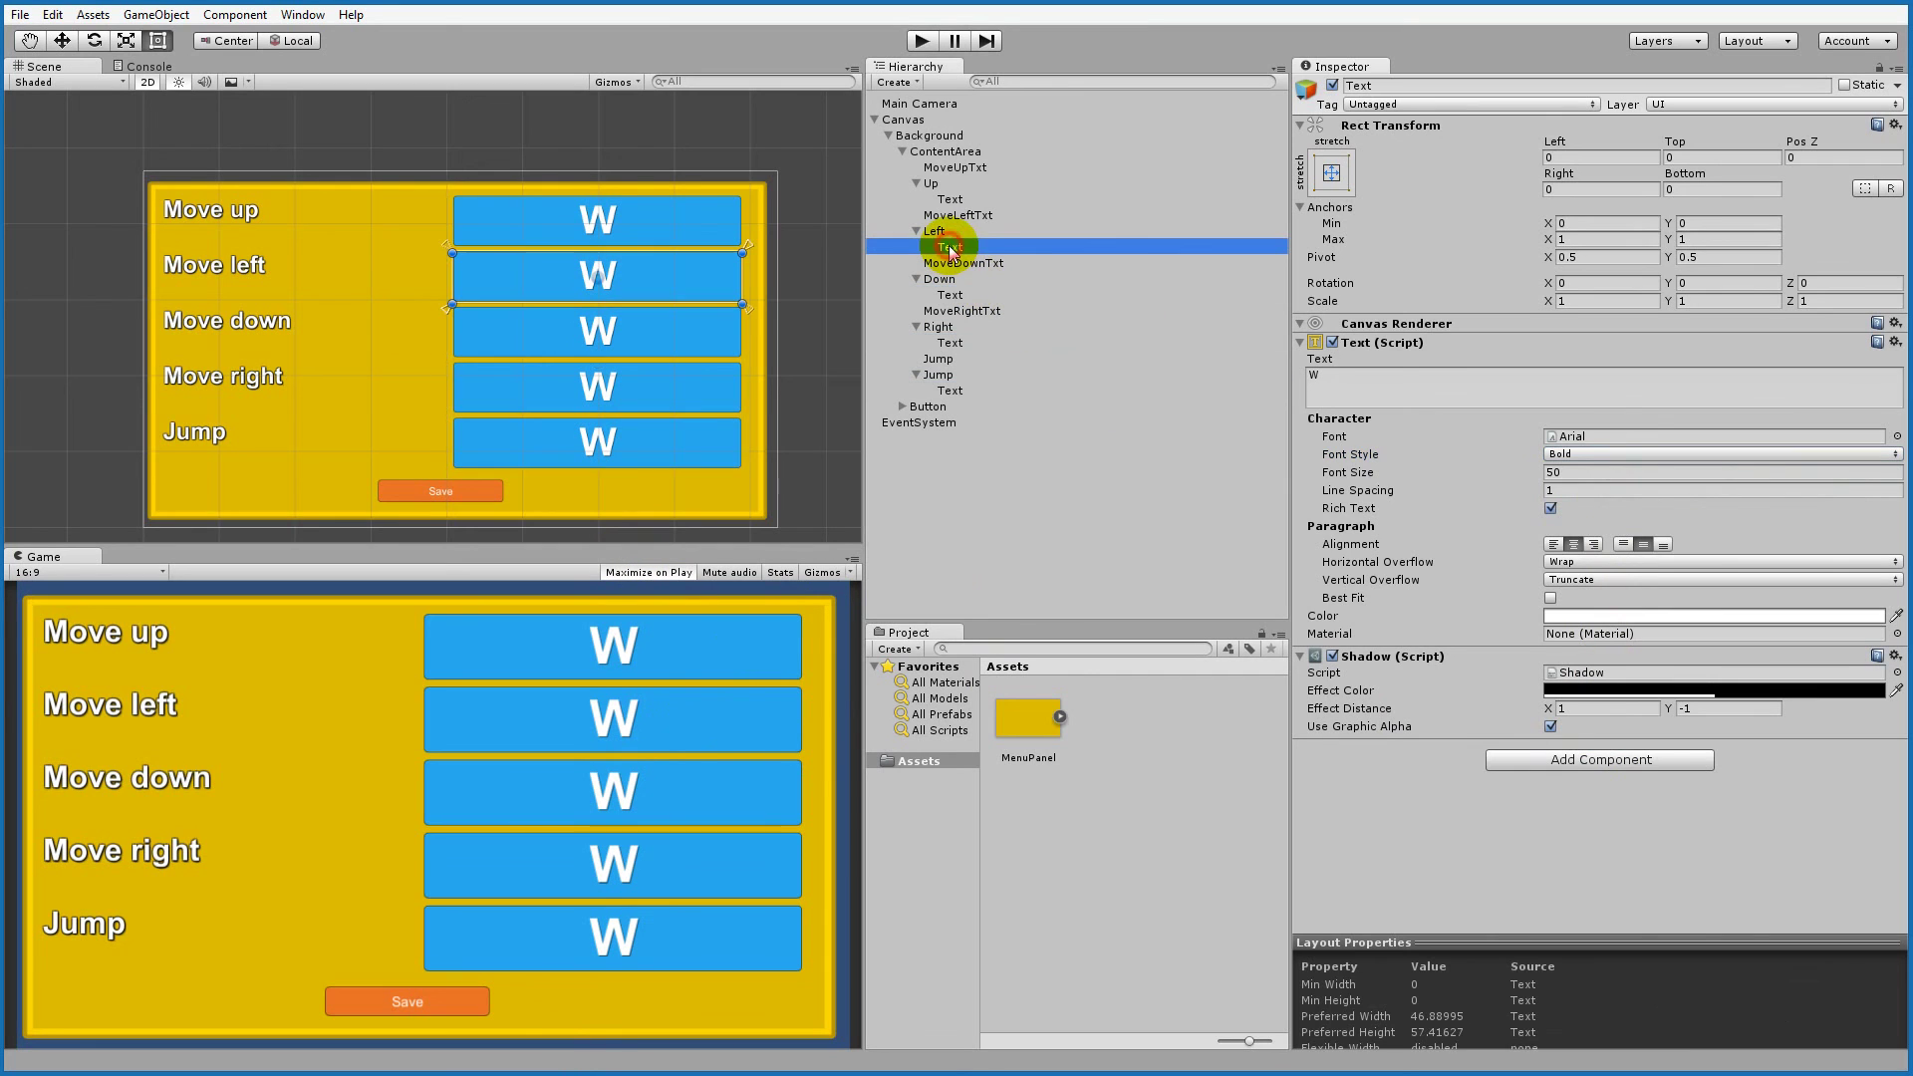
{"action": "left_click", "coordinate": [1371, 376]}
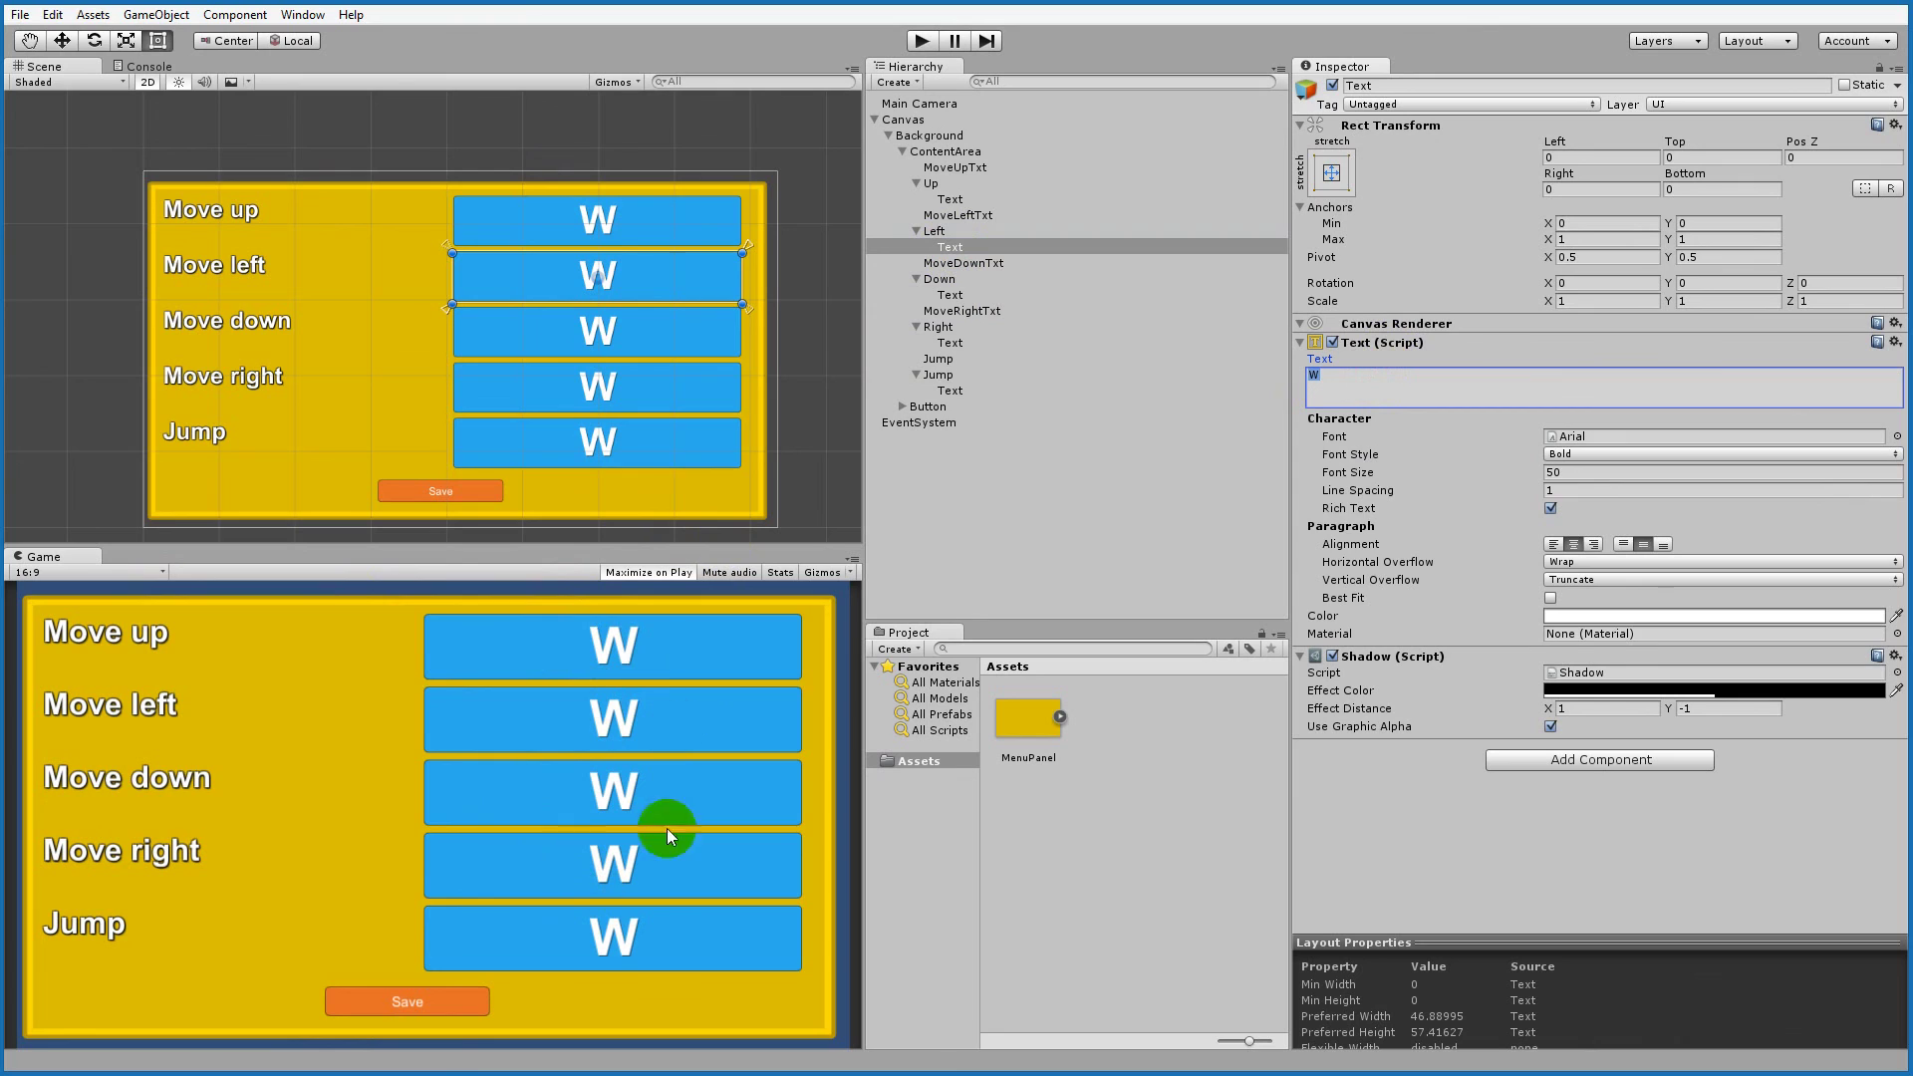
{"action": "type", "text": "A"}
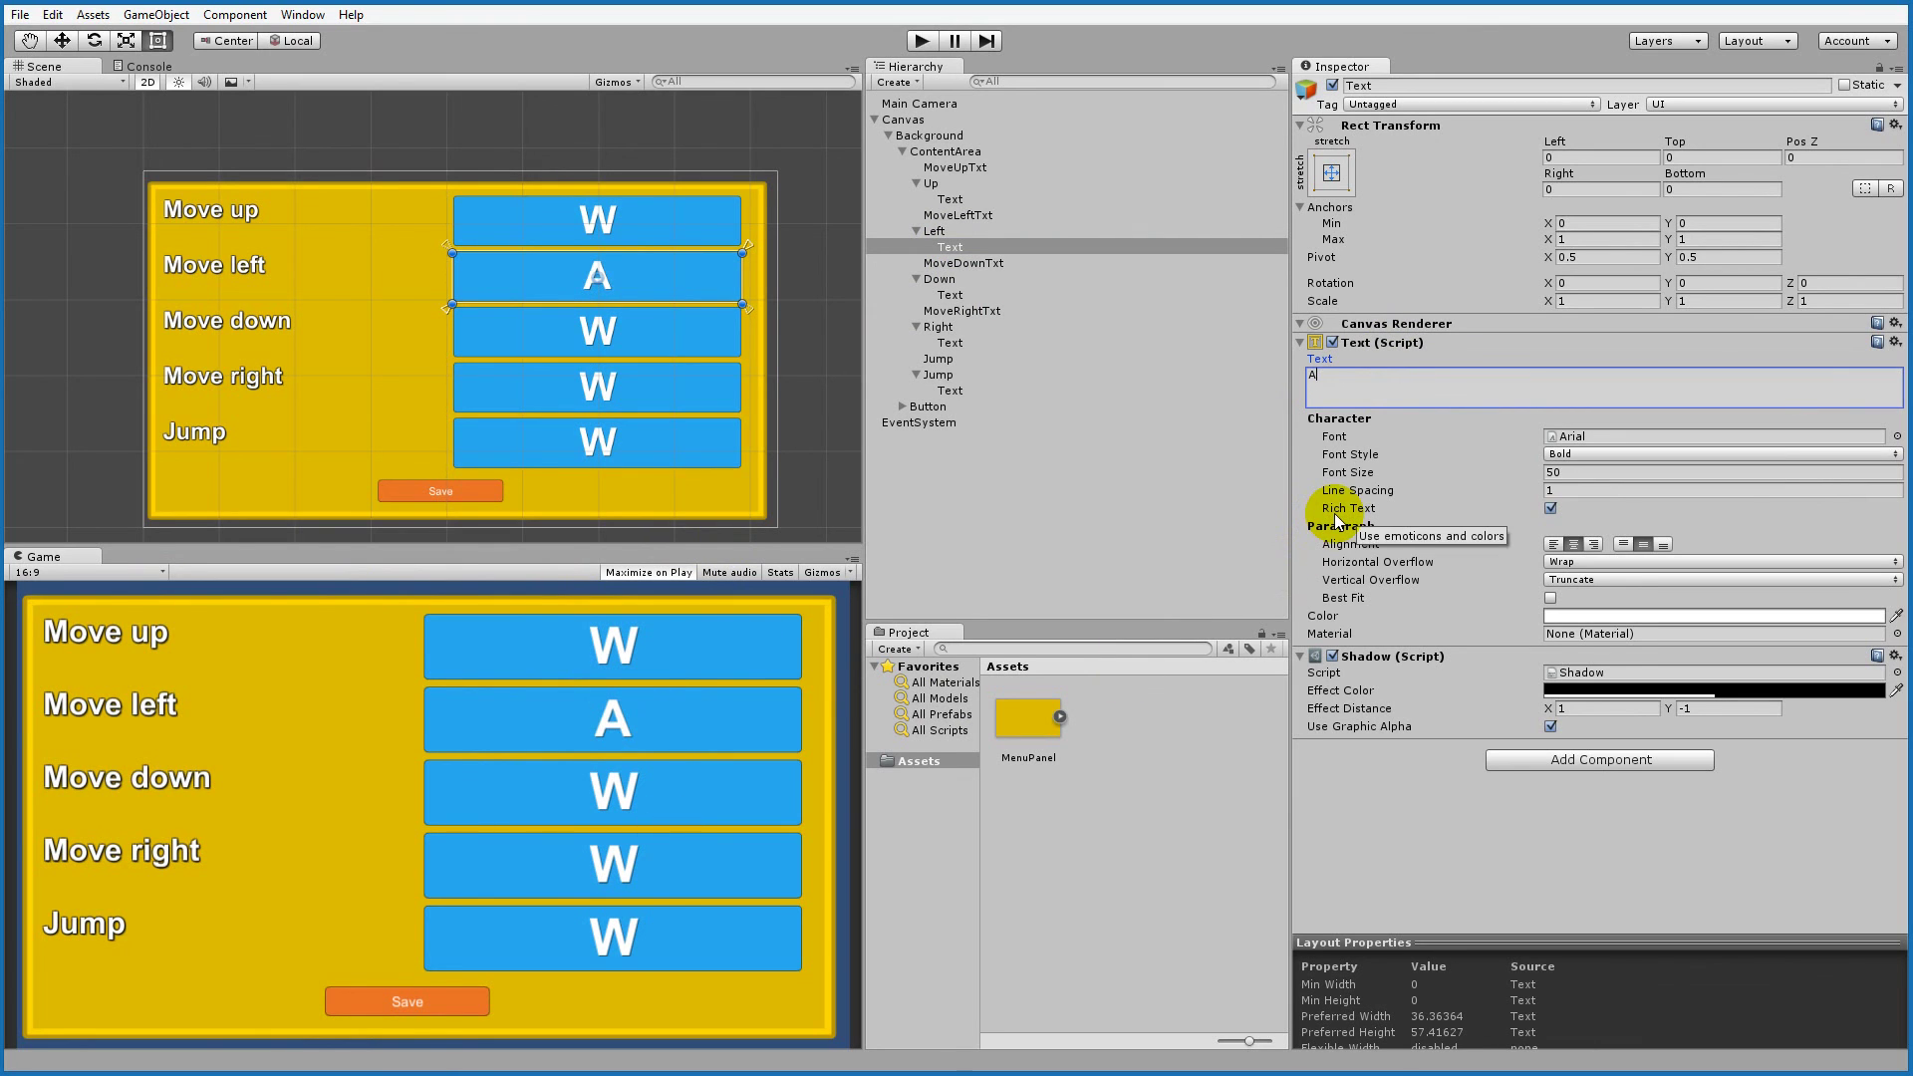
{"action": "left_click", "coordinate": [949, 293]}
{"action": "left_click", "coordinate": [1379, 386]}
{"action": "type", "text": "S"}
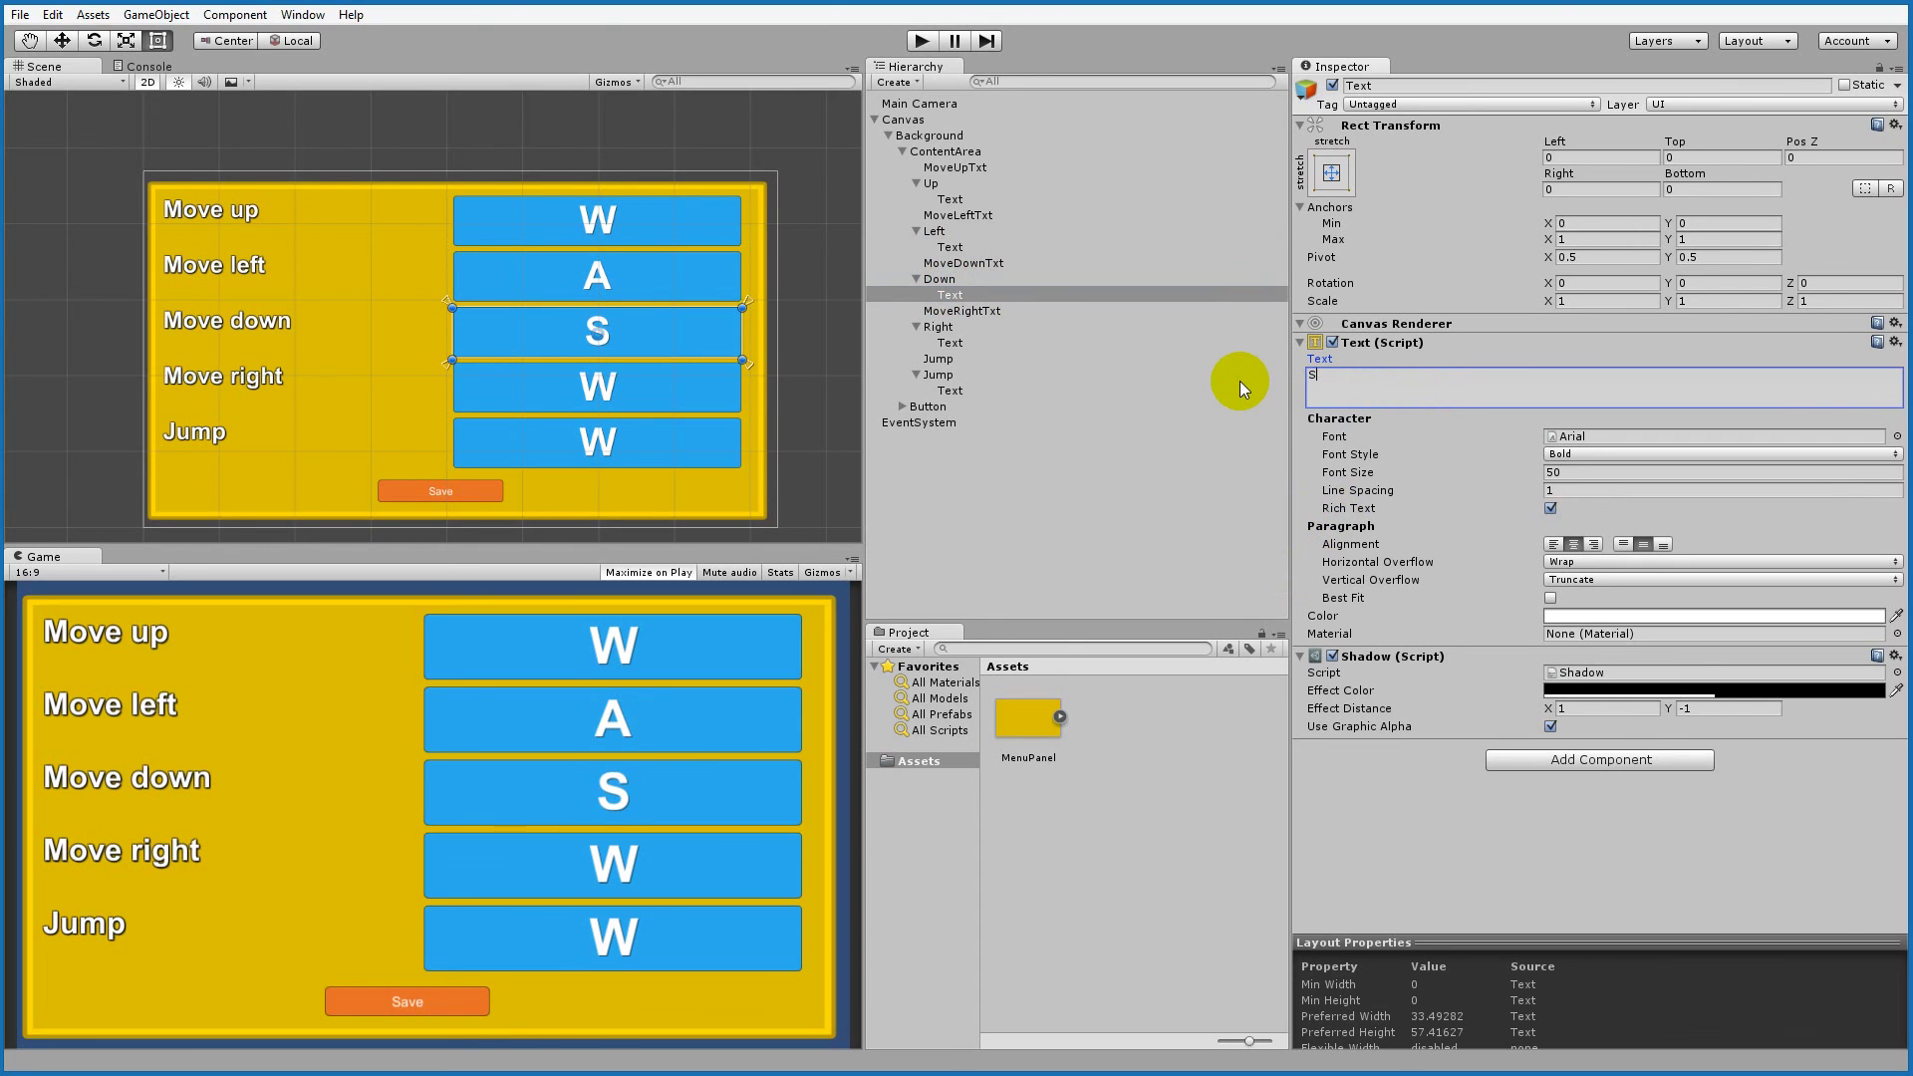
Step: Change the Right key button's text to D
{"action": "left_click", "coordinate": [960, 310]}
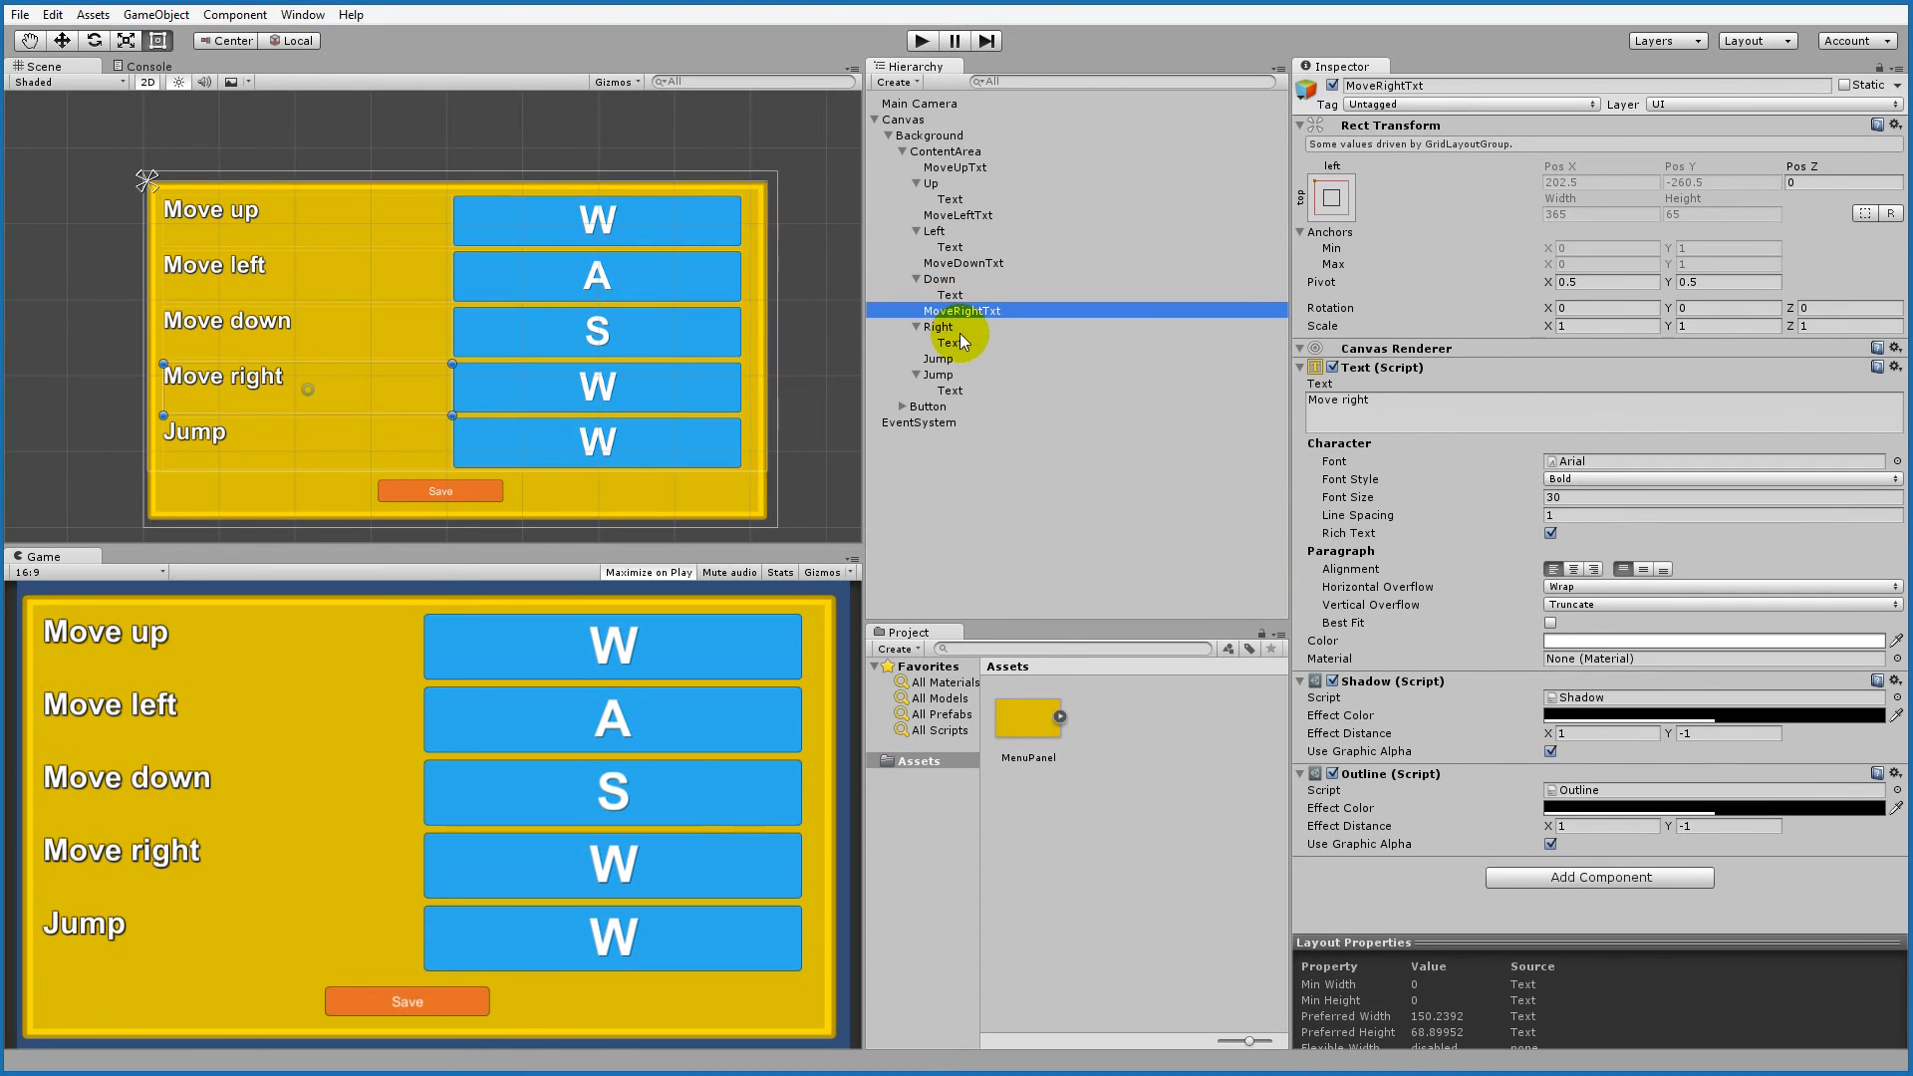
{"action": "left_click", "coordinate": [951, 342]}
{"action": "left_click", "coordinate": [1316, 384]}
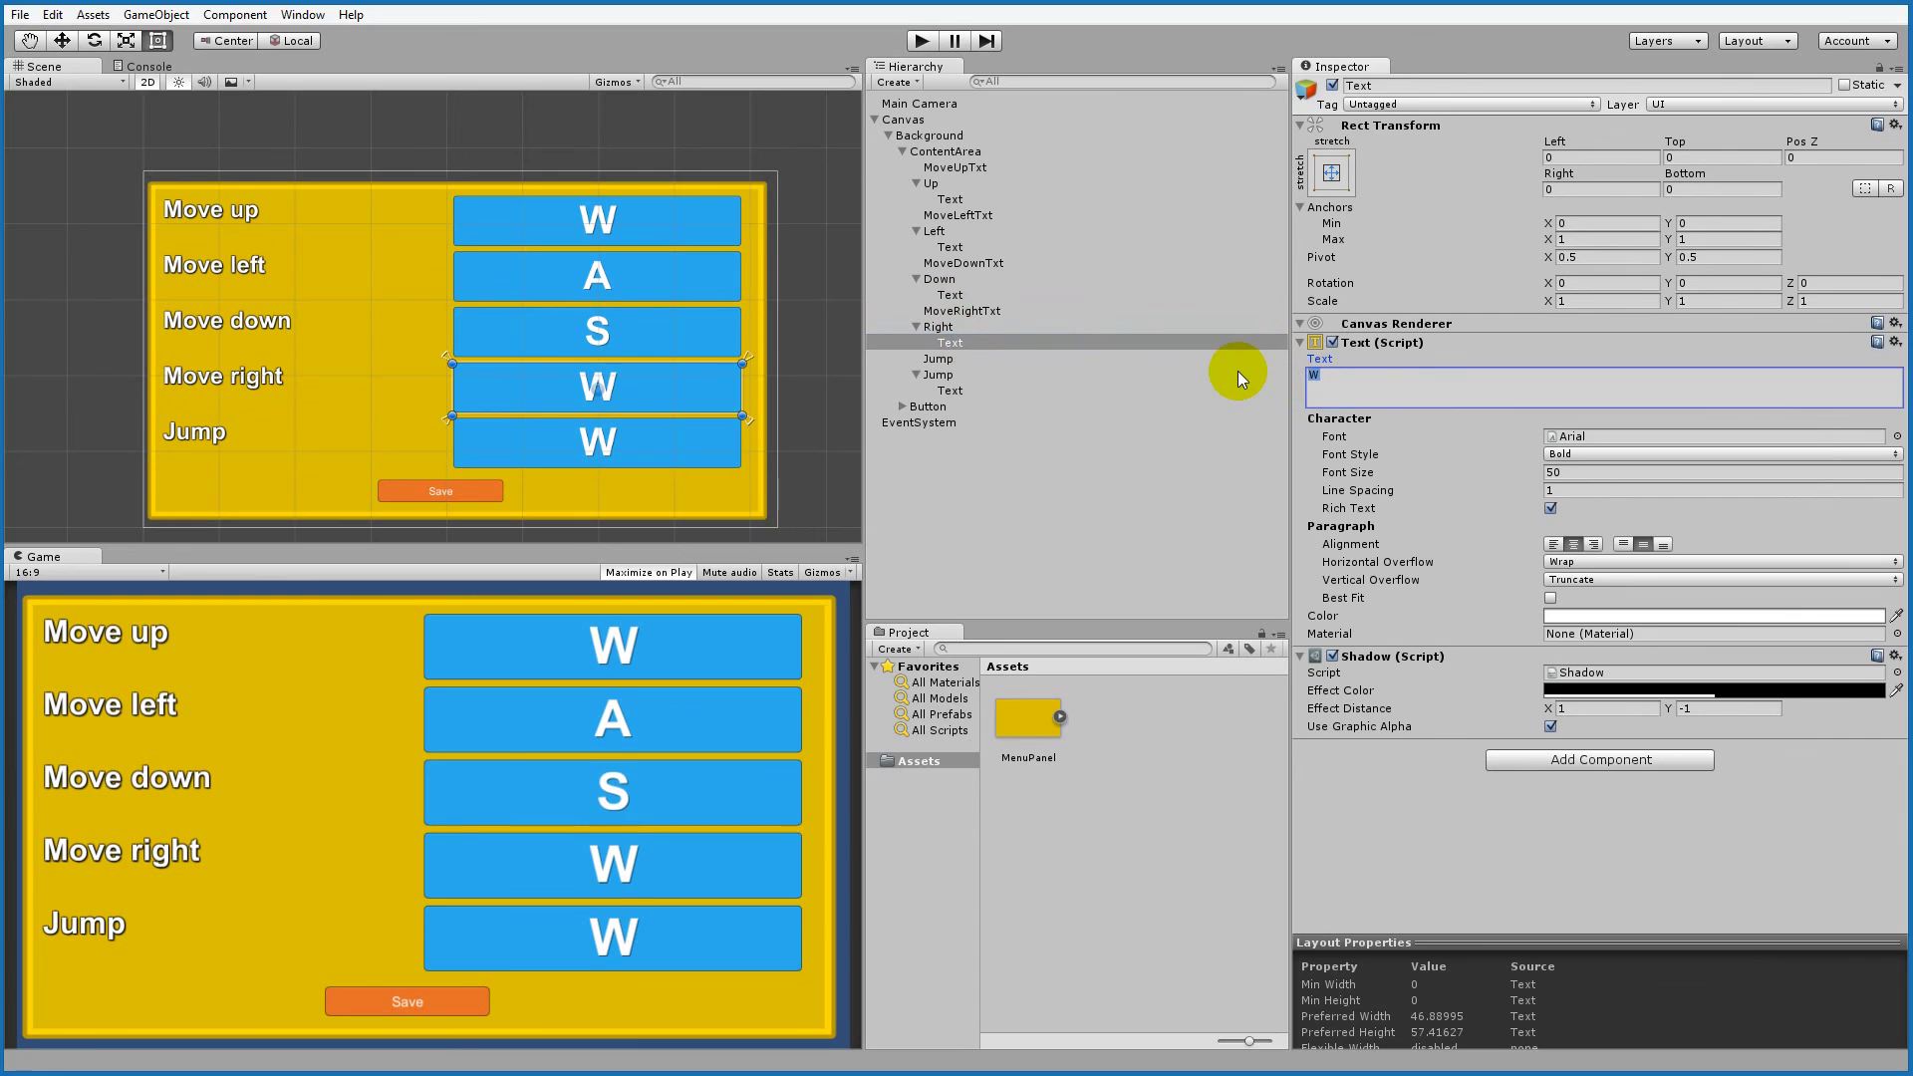
{"action": "type", "text": "D"}
Step: Replace the W on the Jump key button with the text Space
{"action": "left_click", "coordinate": [949, 390]}
{"action": "left_click", "coordinate": [1409, 390]}
{"action": "type", "text": "Jump"}
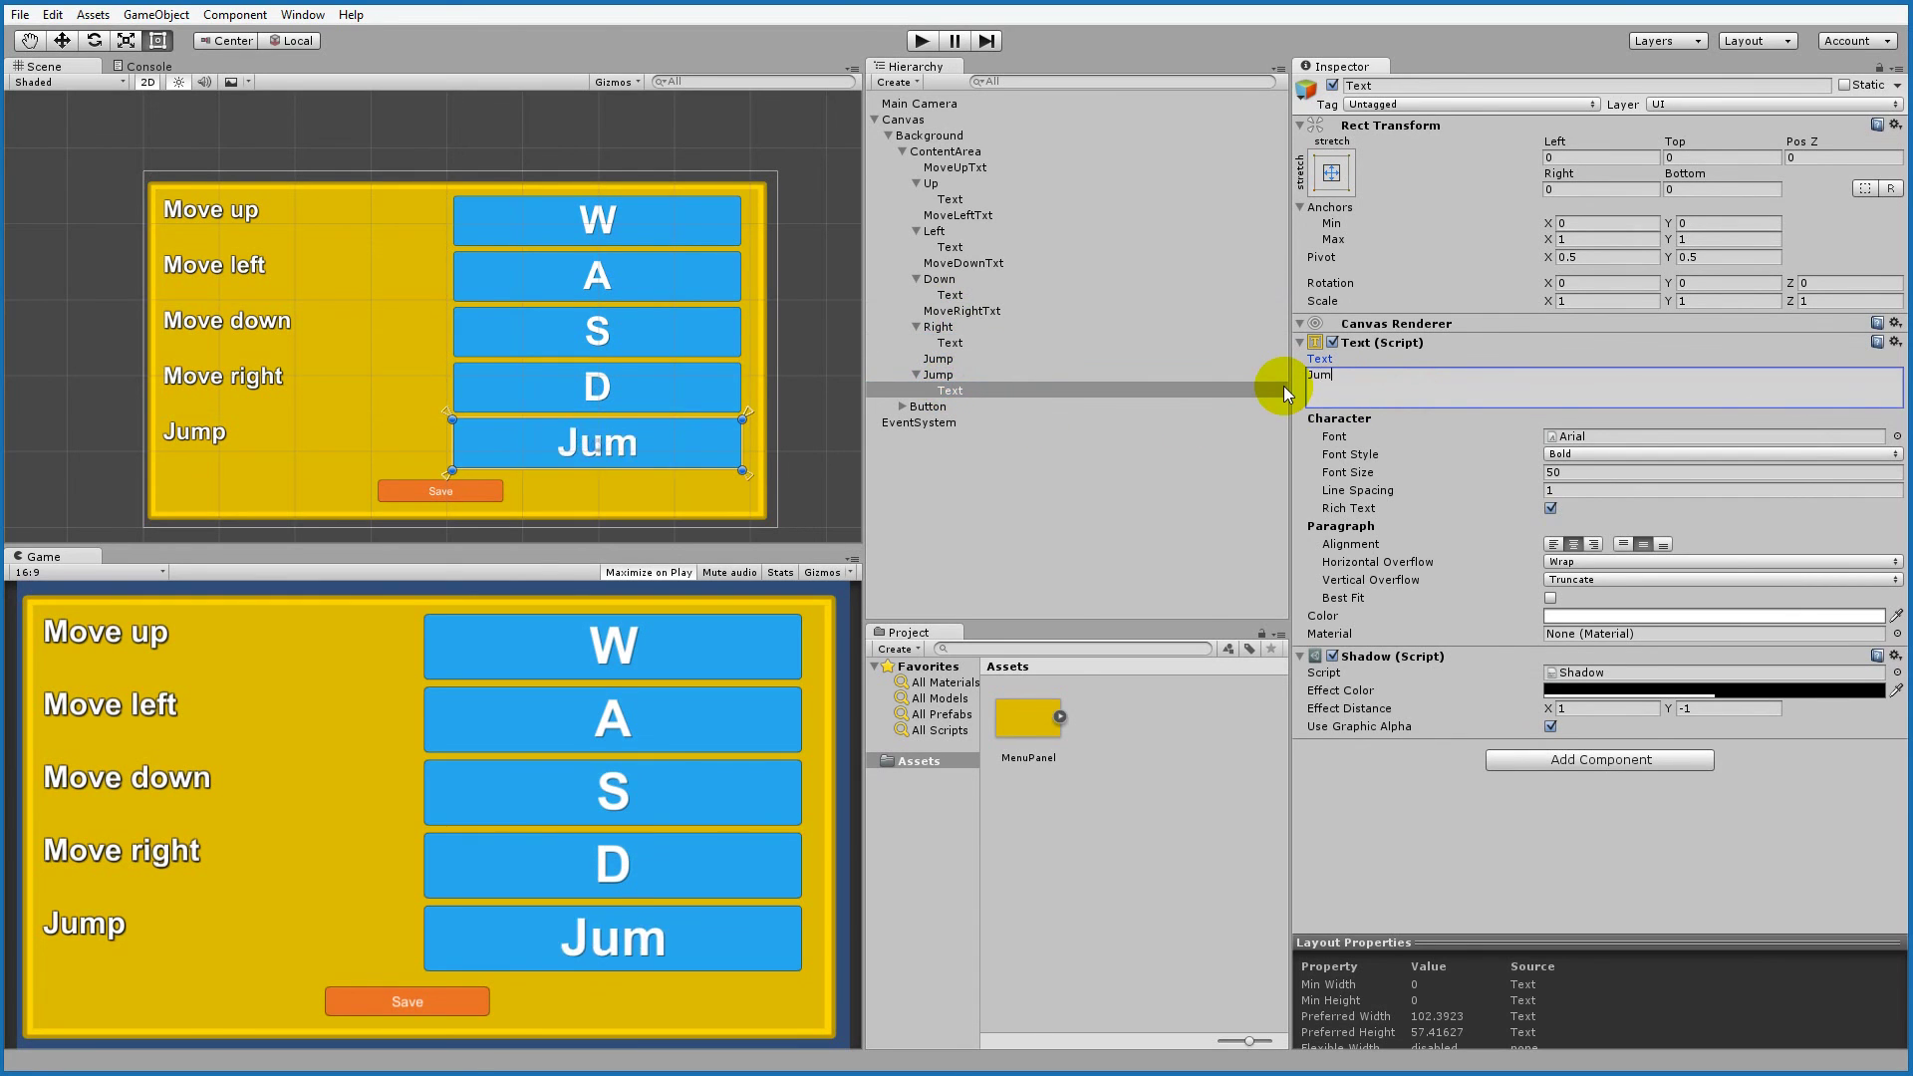
{"action": "key", "text": "BackSpace"}
{"action": "key", "text": "BackSpace"}
{"action": "key", "text": "BackSpace"}
{"action": "key", "text": "BackSpace"}
{"action": "type", "text": "Space"}
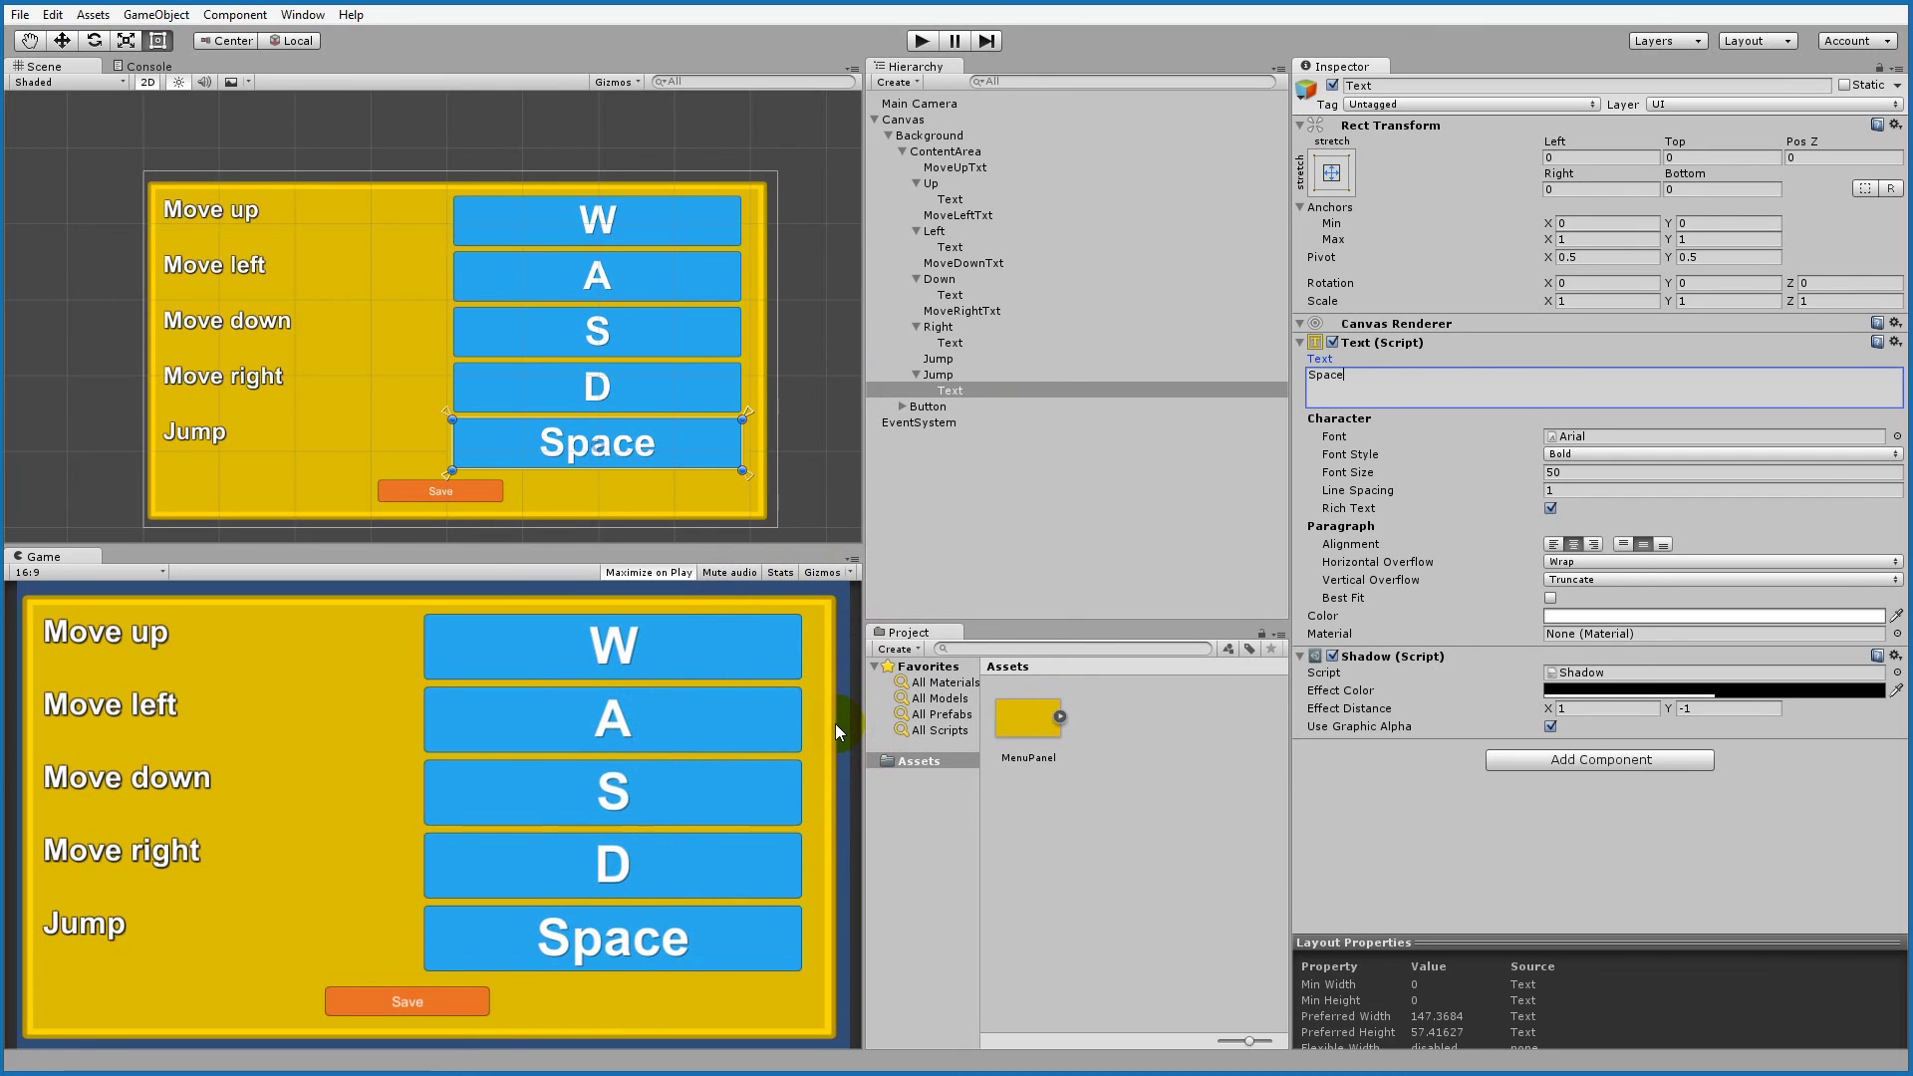
Step: Add a Shadow component to the Up, Left, Down, Right and Jump key buttons and the Save button at once
{"action": "left_click", "coordinate": [931, 185]}
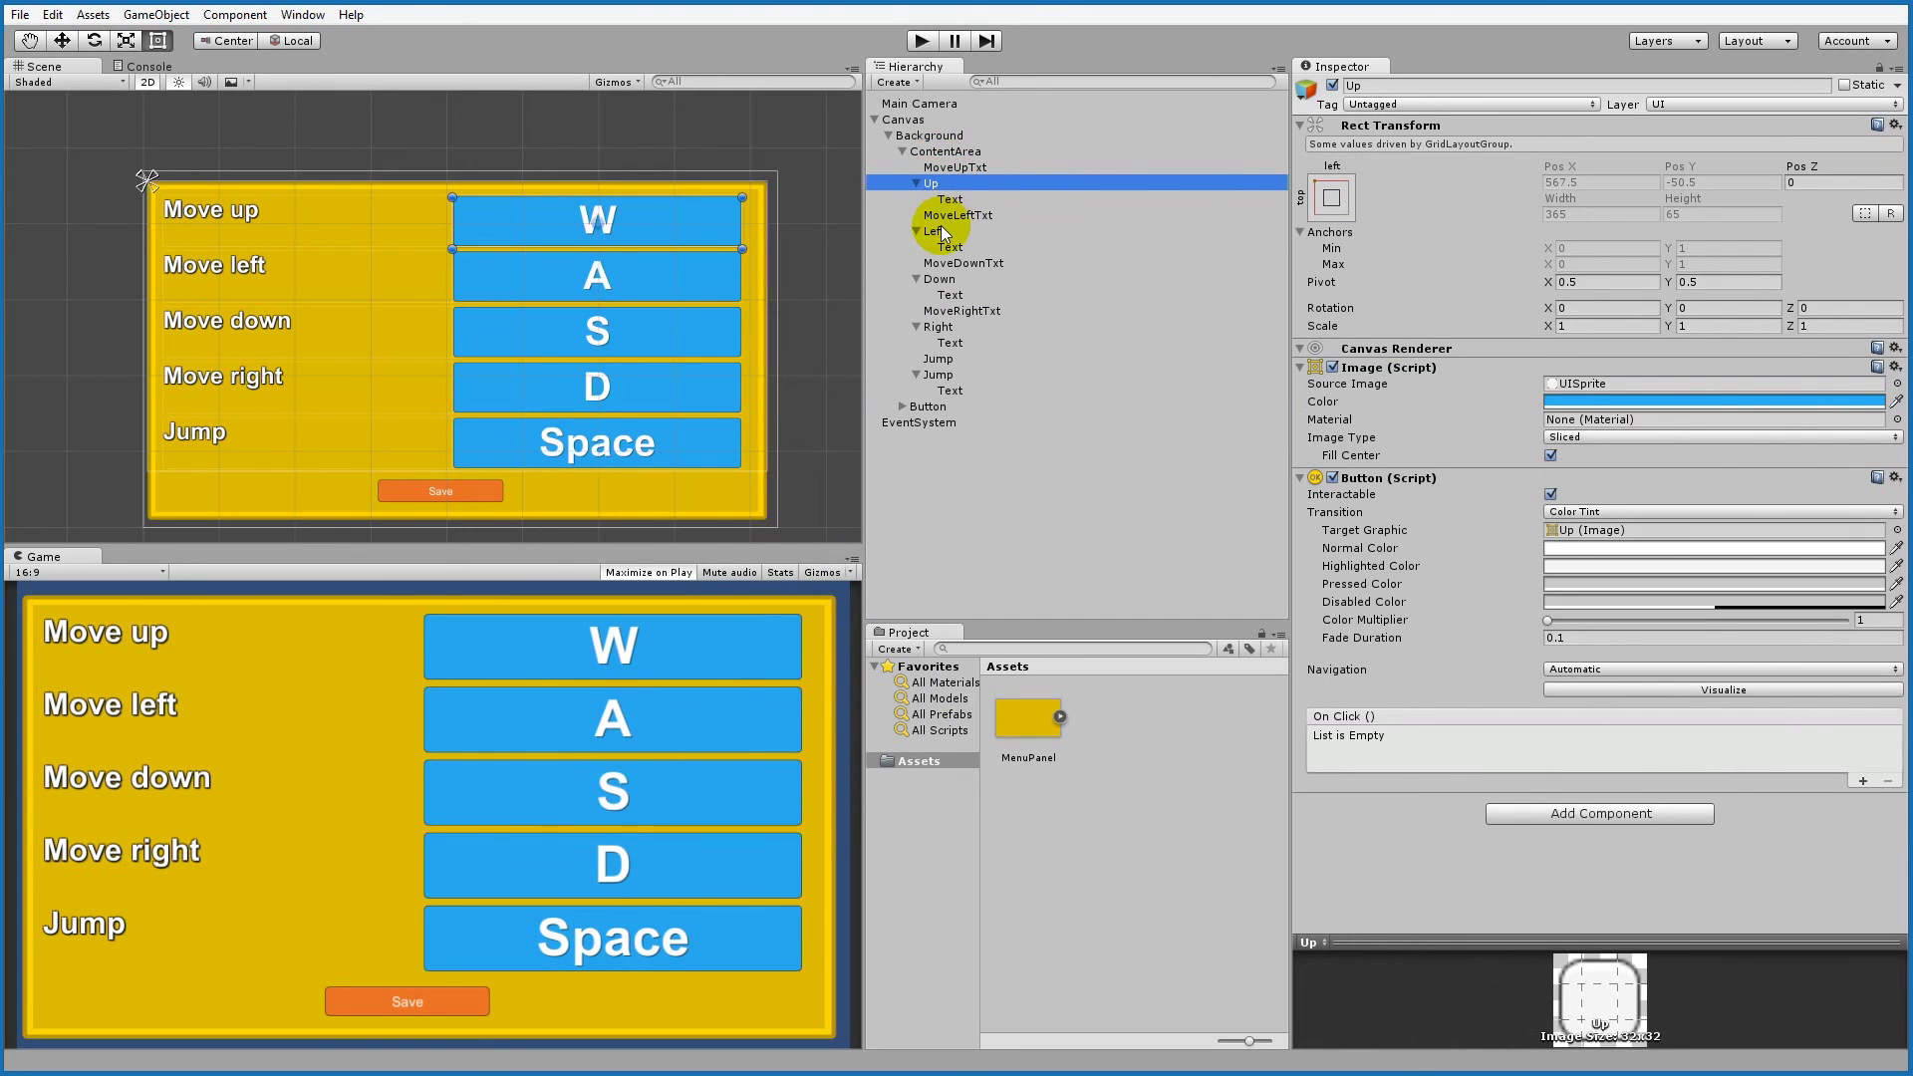
{"action": "left_click", "coordinate": [933, 231], "text": "ctrl"}
{"action": "left_click", "coordinate": [942, 282], "text": "ctrl"}
{"action": "left_click", "coordinate": [936, 328], "text": "ctrl"}
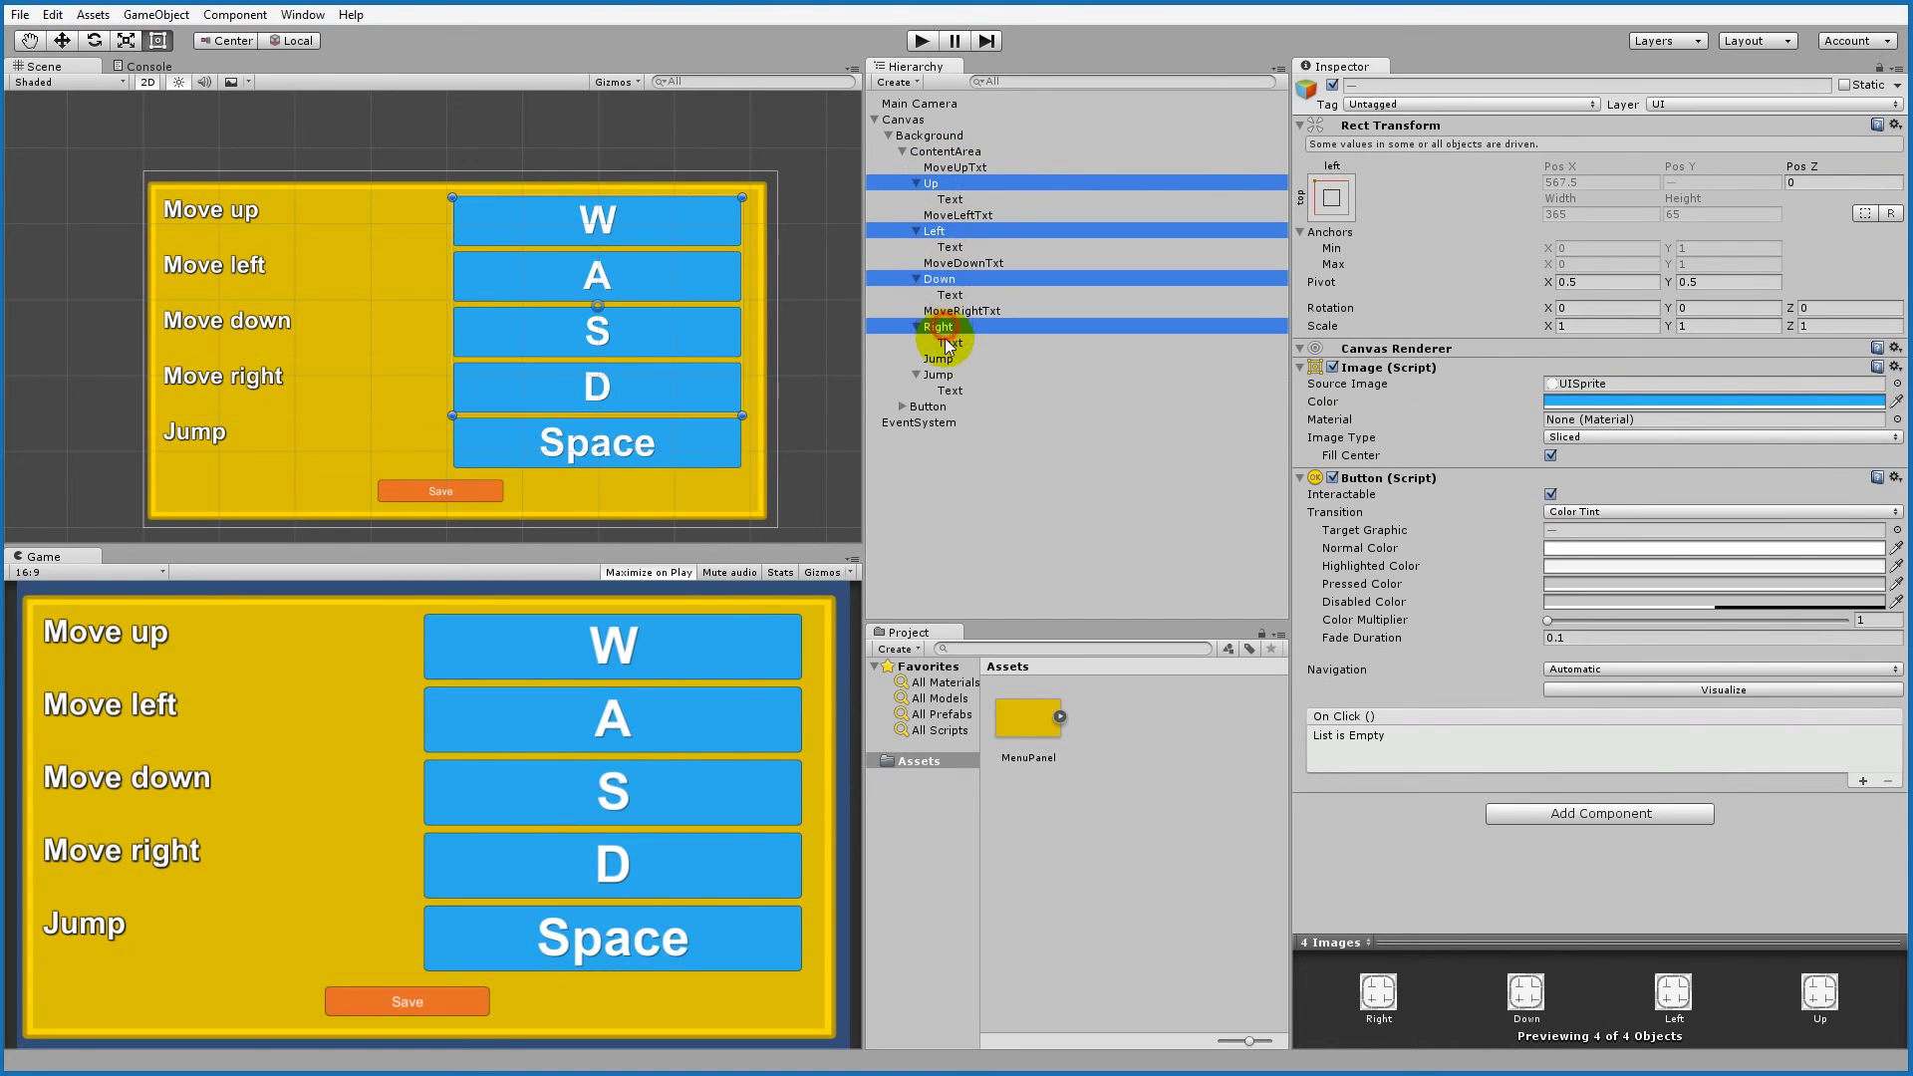
{"action": "left_click", "coordinate": [940, 374], "text": "ctrl"}
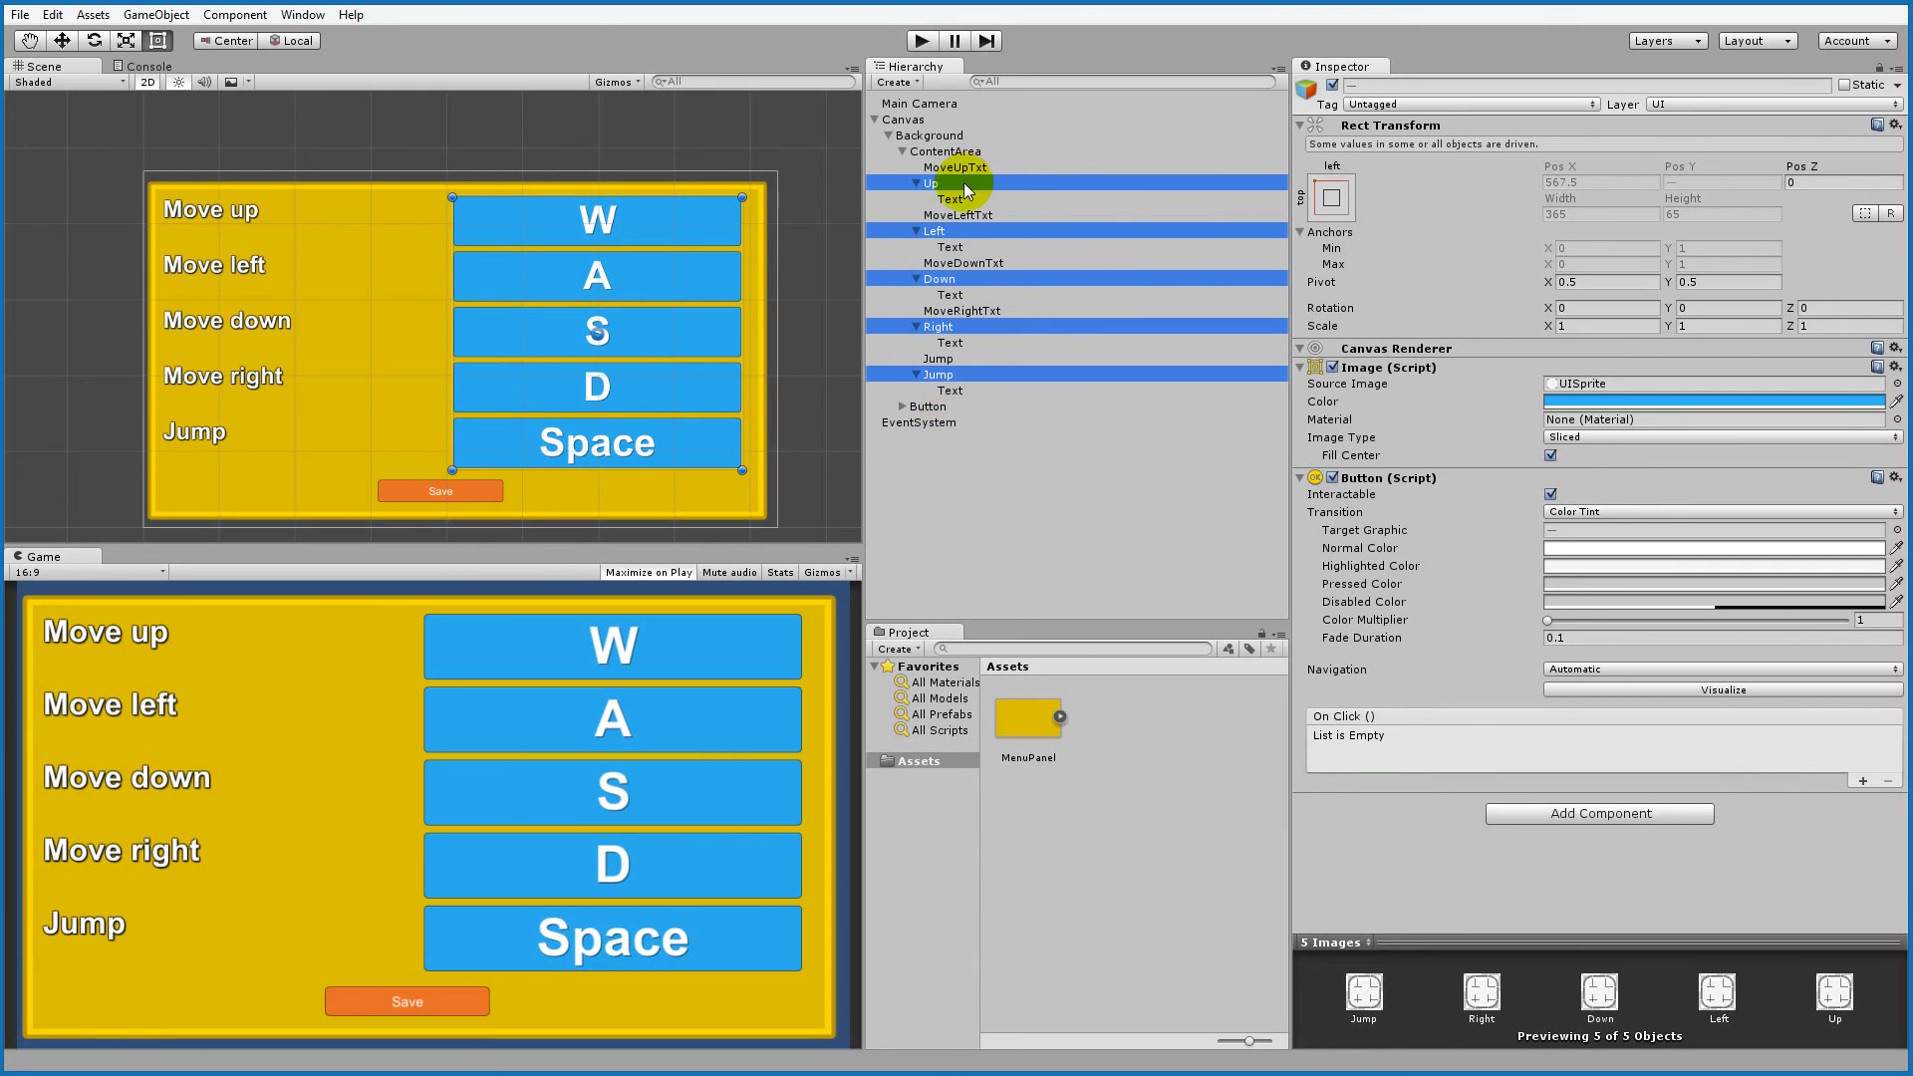
{"action": "left_click", "coordinate": [931, 408], "text": "ctrl"}
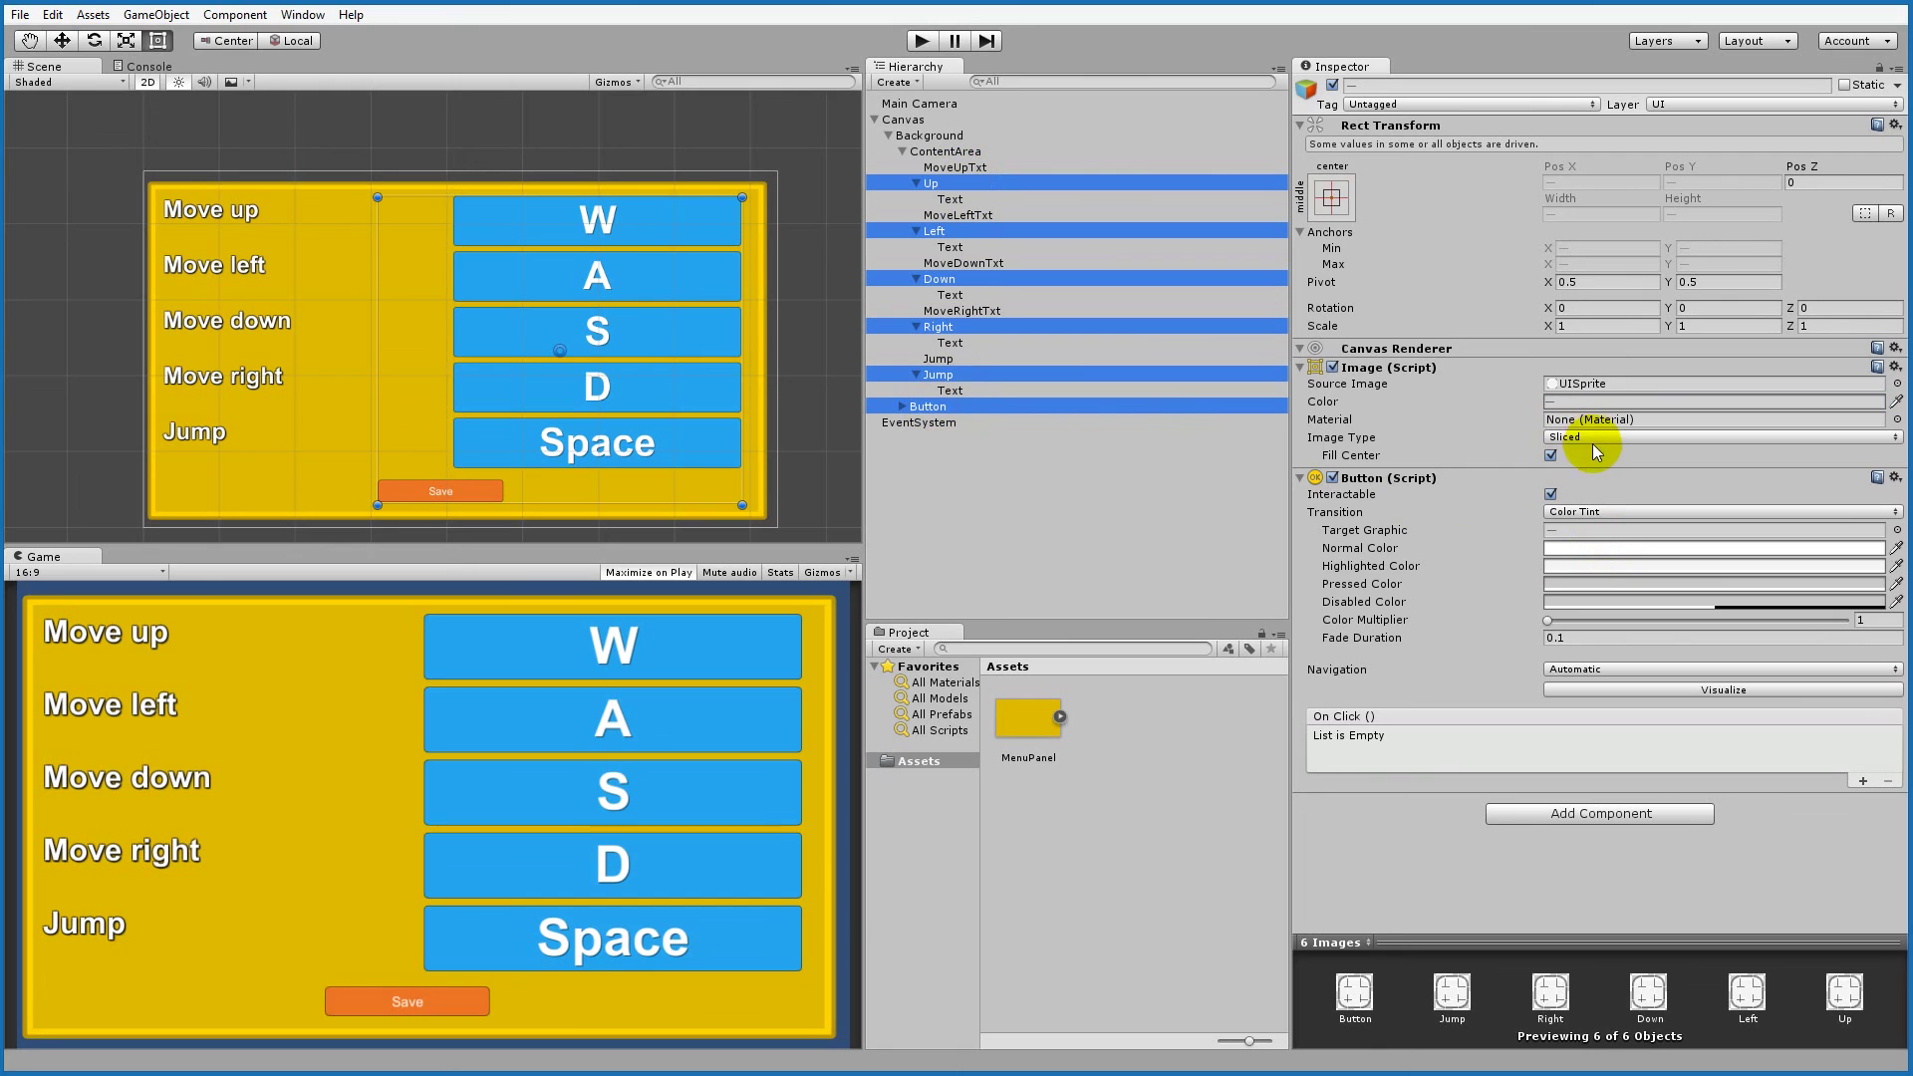
{"action": "left_click", "coordinate": [1602, 813]}
{"action": "type", "text": "sh"}
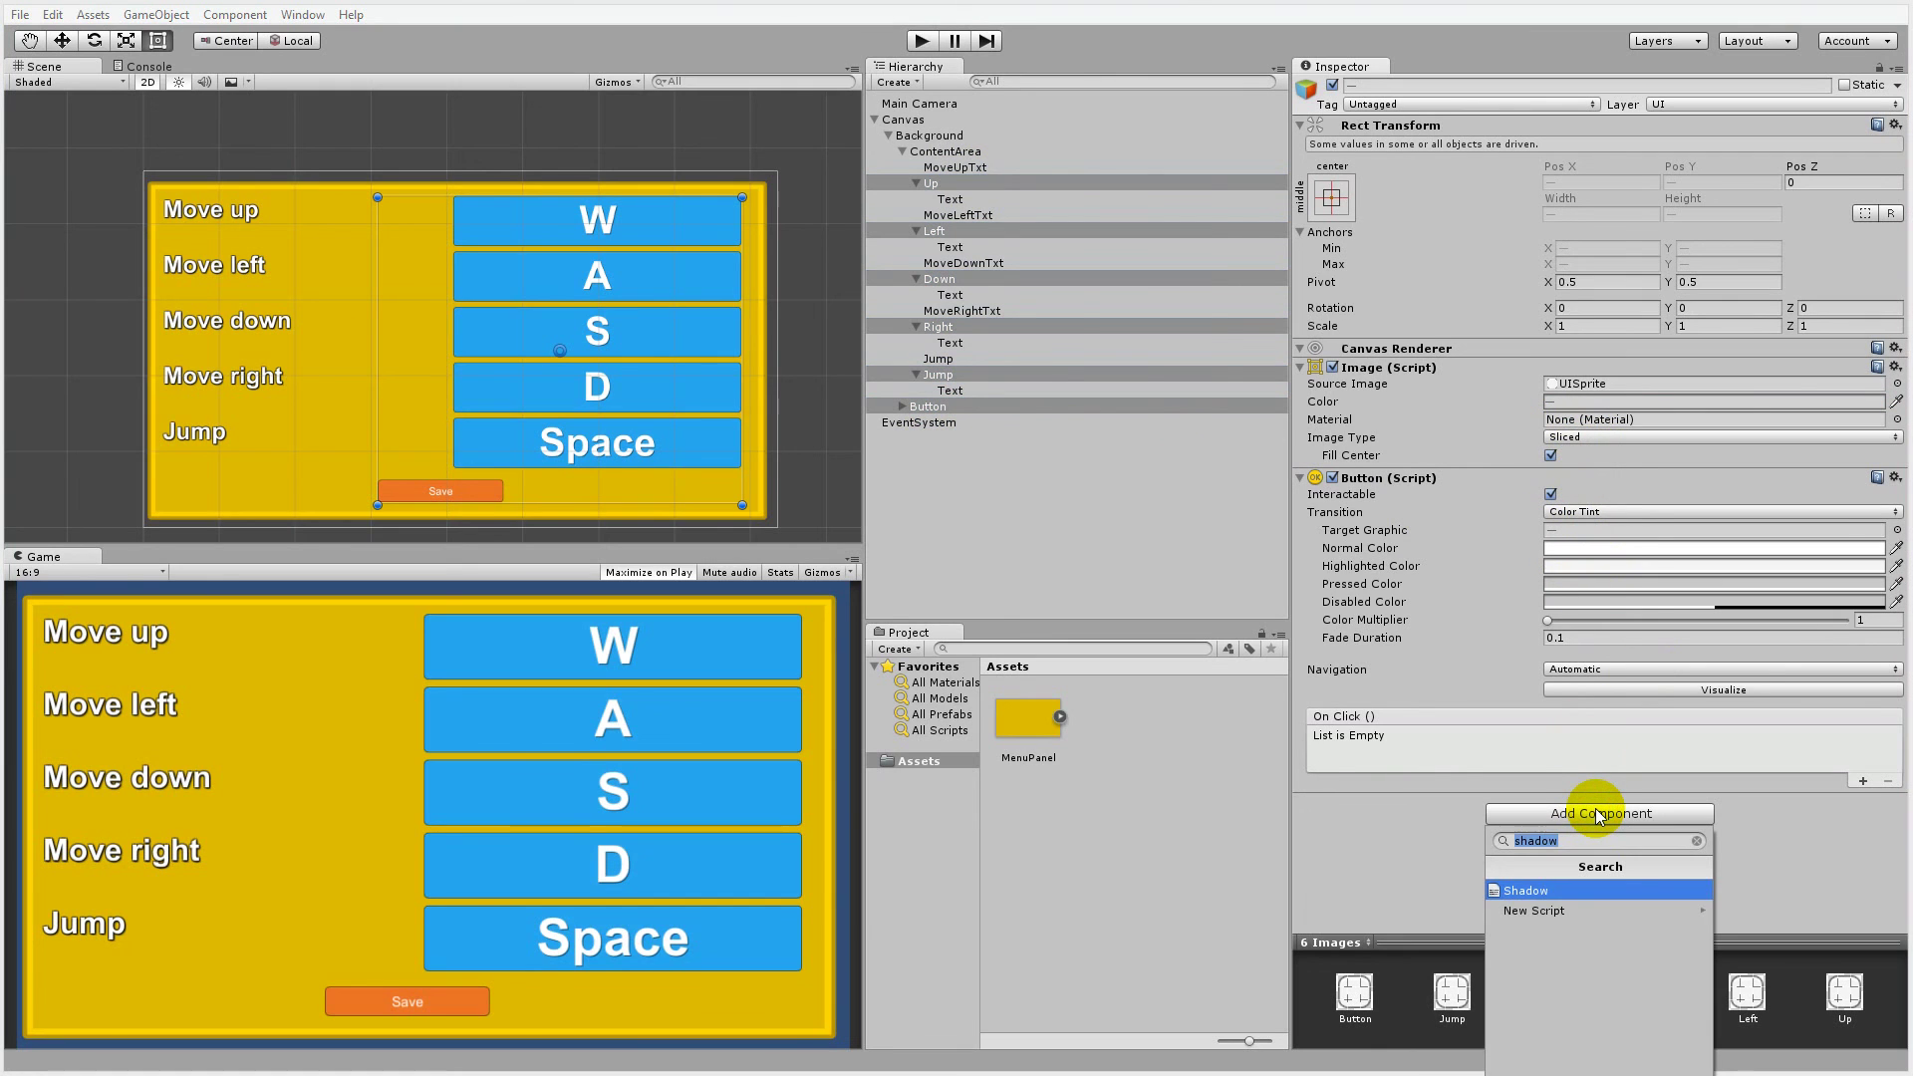
{"action": "type", "text": "adow"}
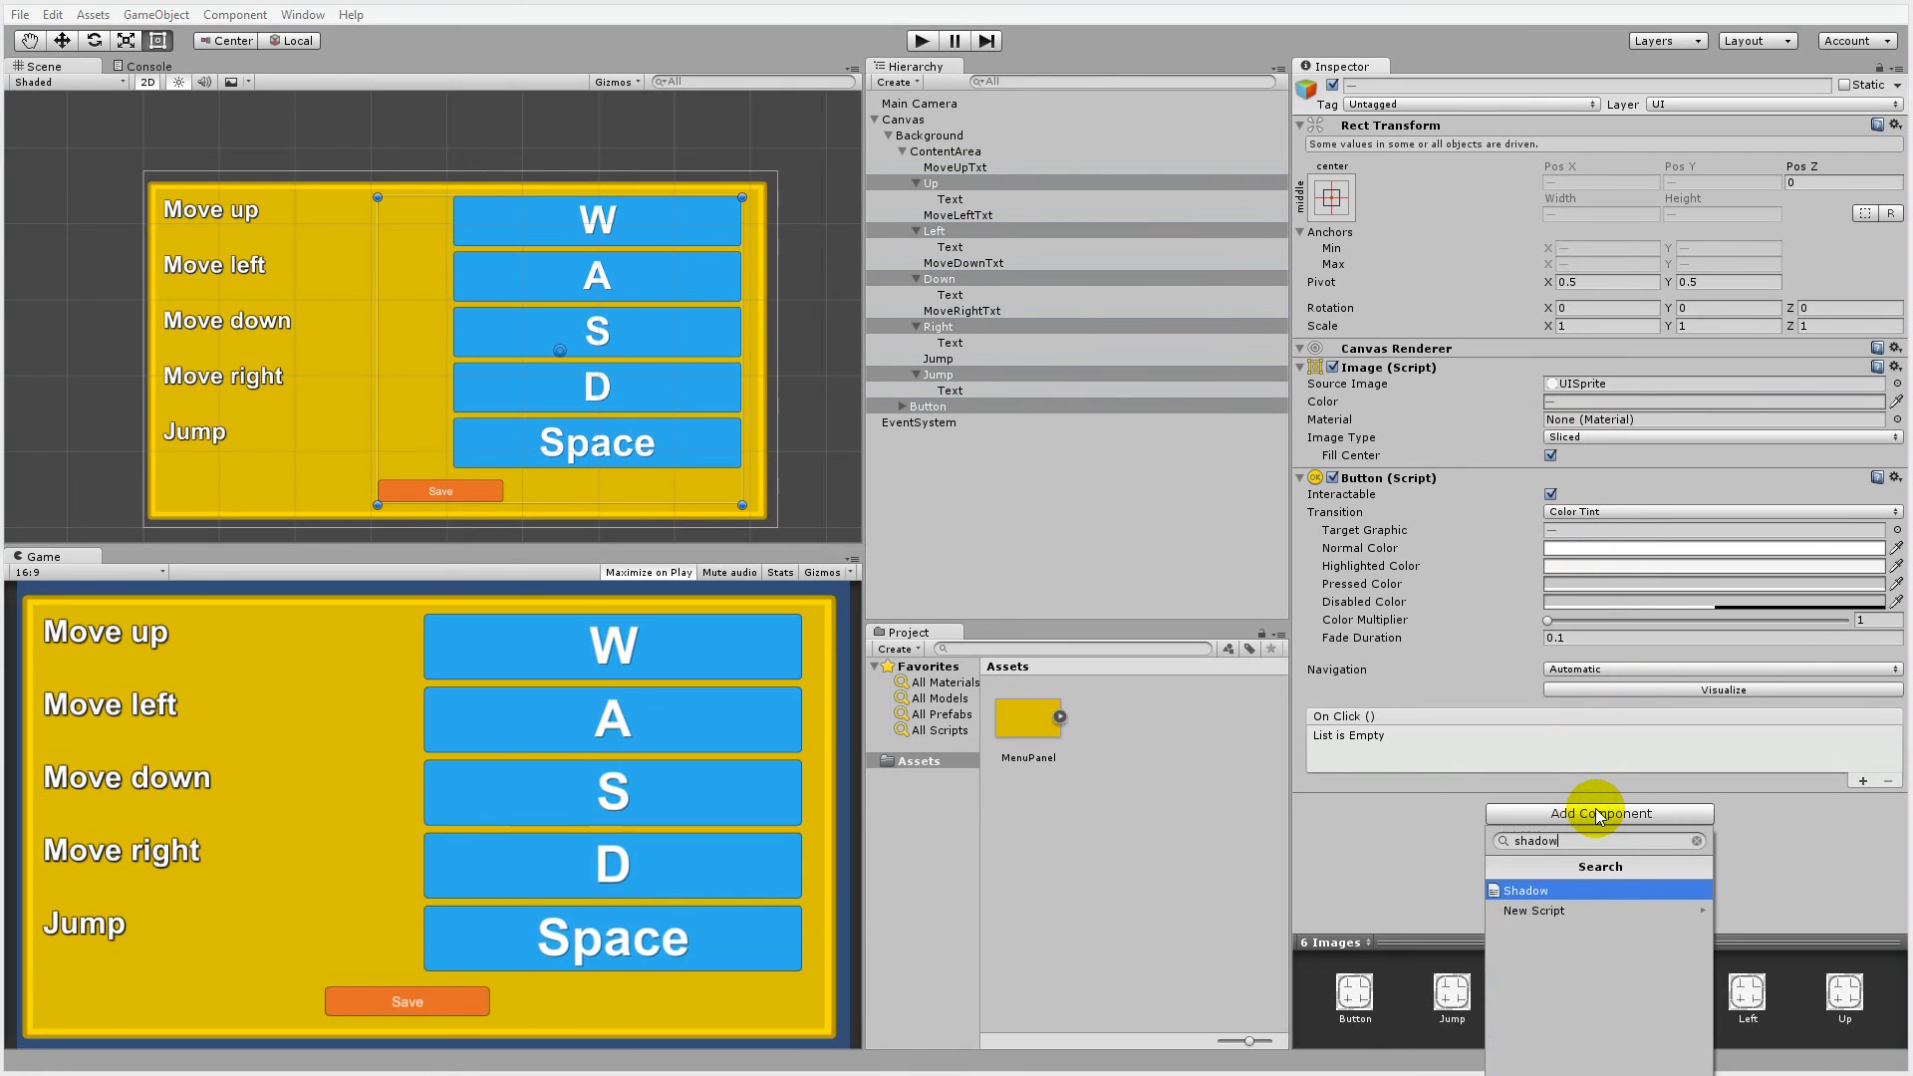
{"action": "left_click", "coordinate": [1587, 886]}
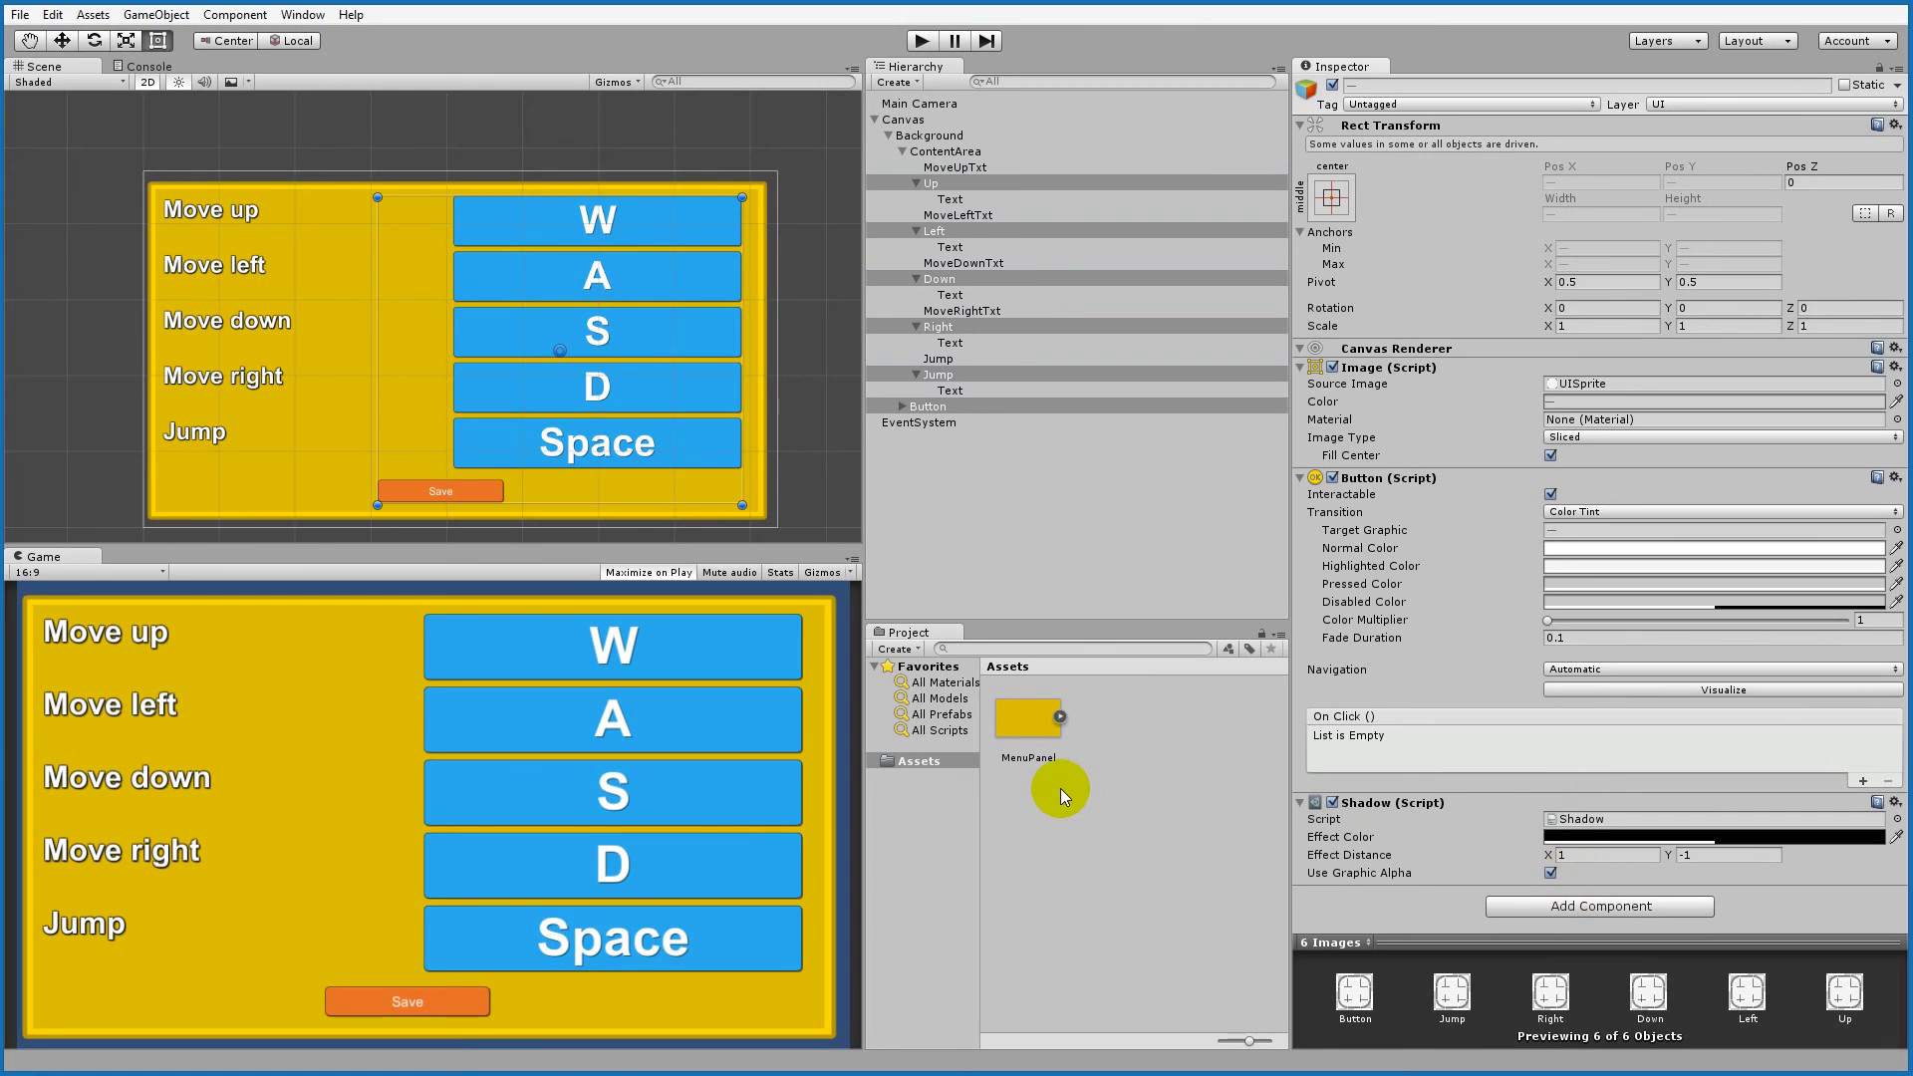
Step: Try font size 30 on the Save button's text, settle on 25, and make the text Bold
{"action": "left_click", "coordinate": [915, 406]}
{"action": "left_click", "coordinate": [903, 405]}
{"action": "left_click", "coordinate": [937, 422]}
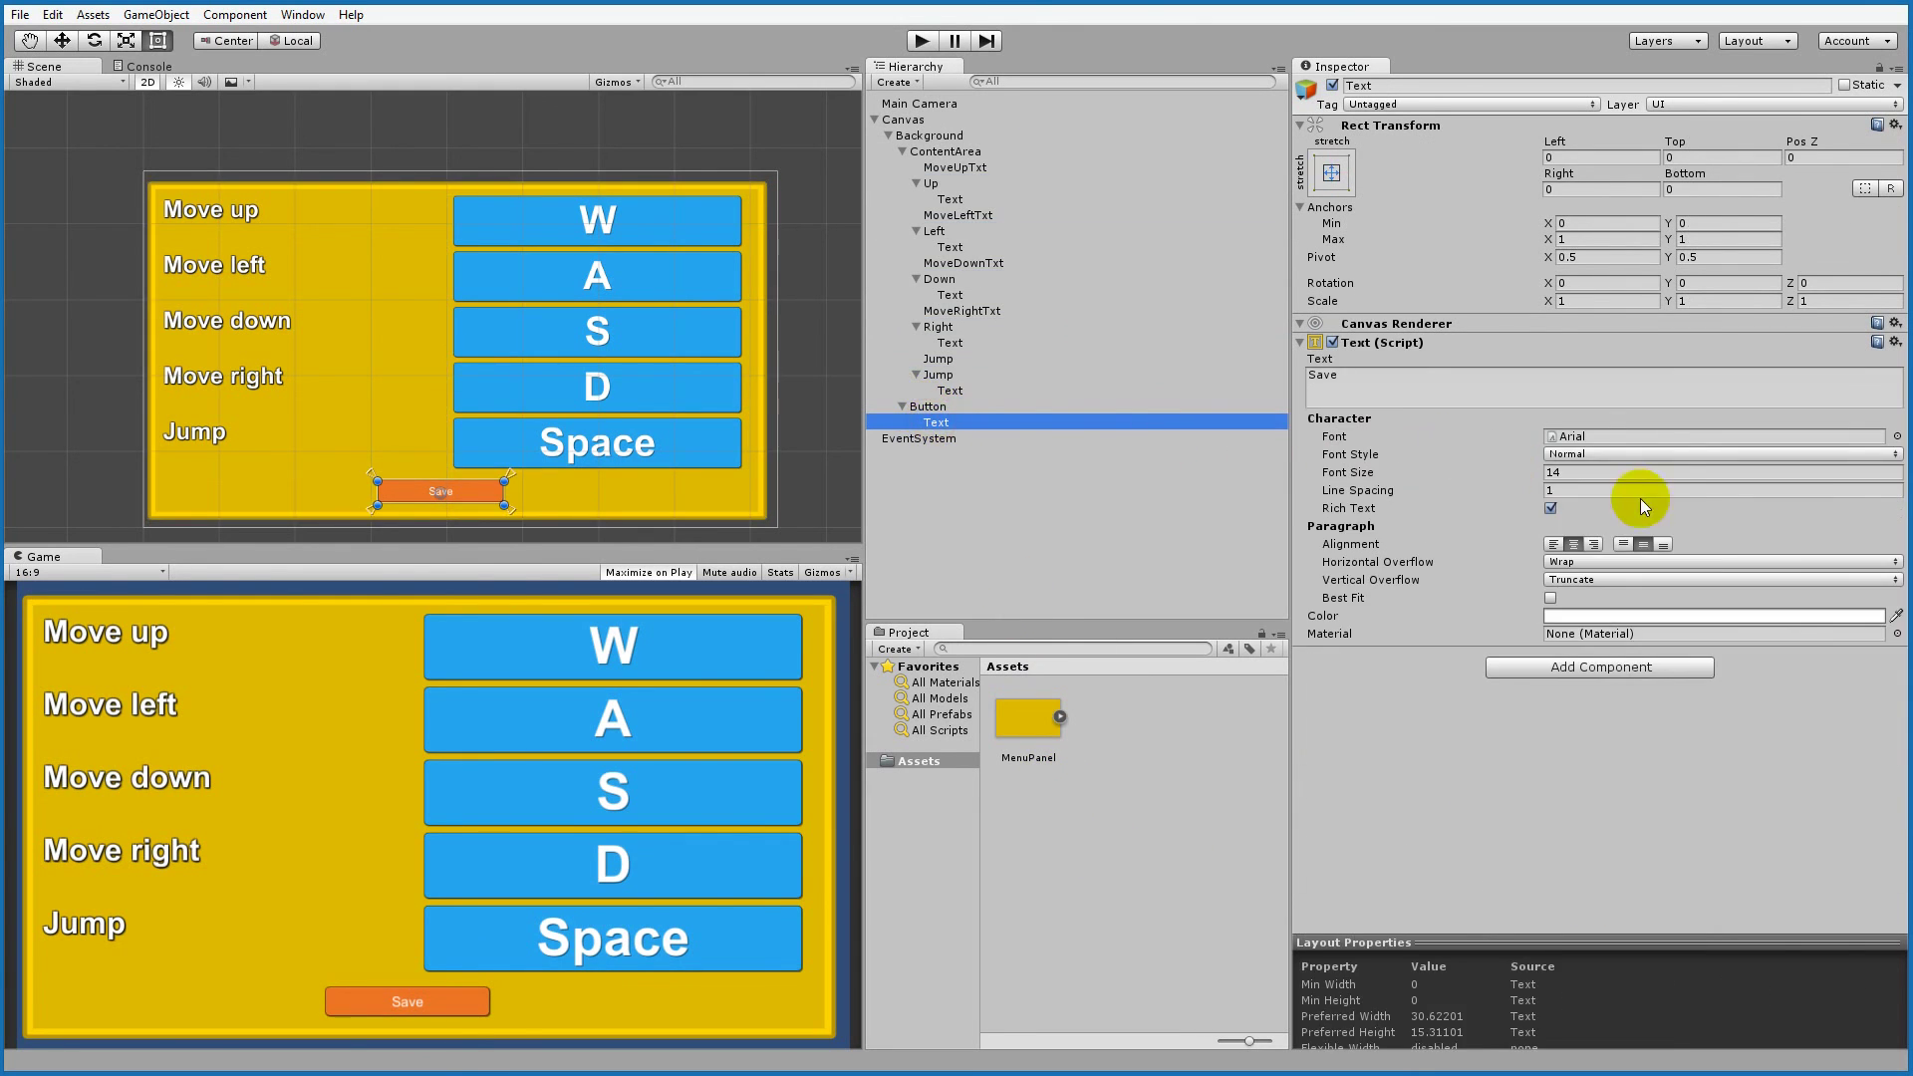
{"action": "left_click", "coordinate": [1574, 477]}
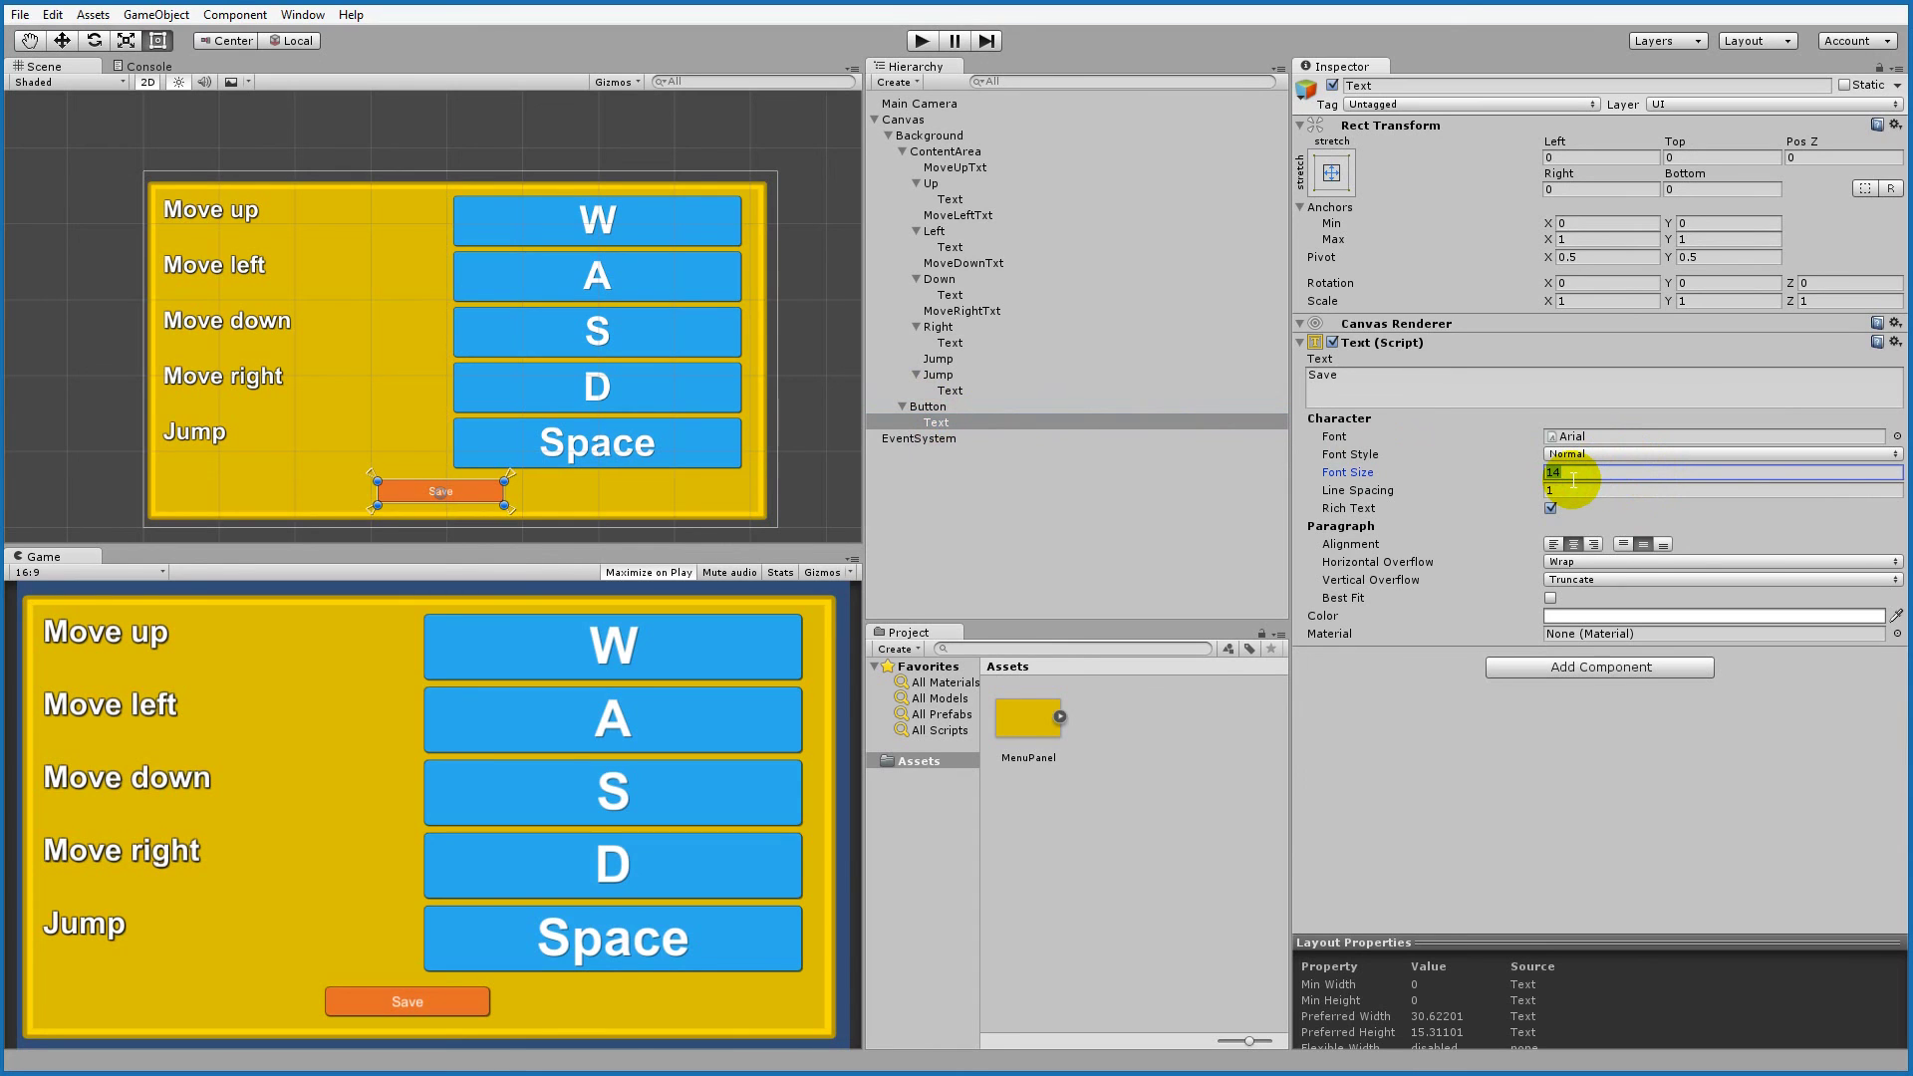
{"action": "type", "text": "30"}
{"action": "key", "text": "Return"}
{"action": "type", "text": "25"}
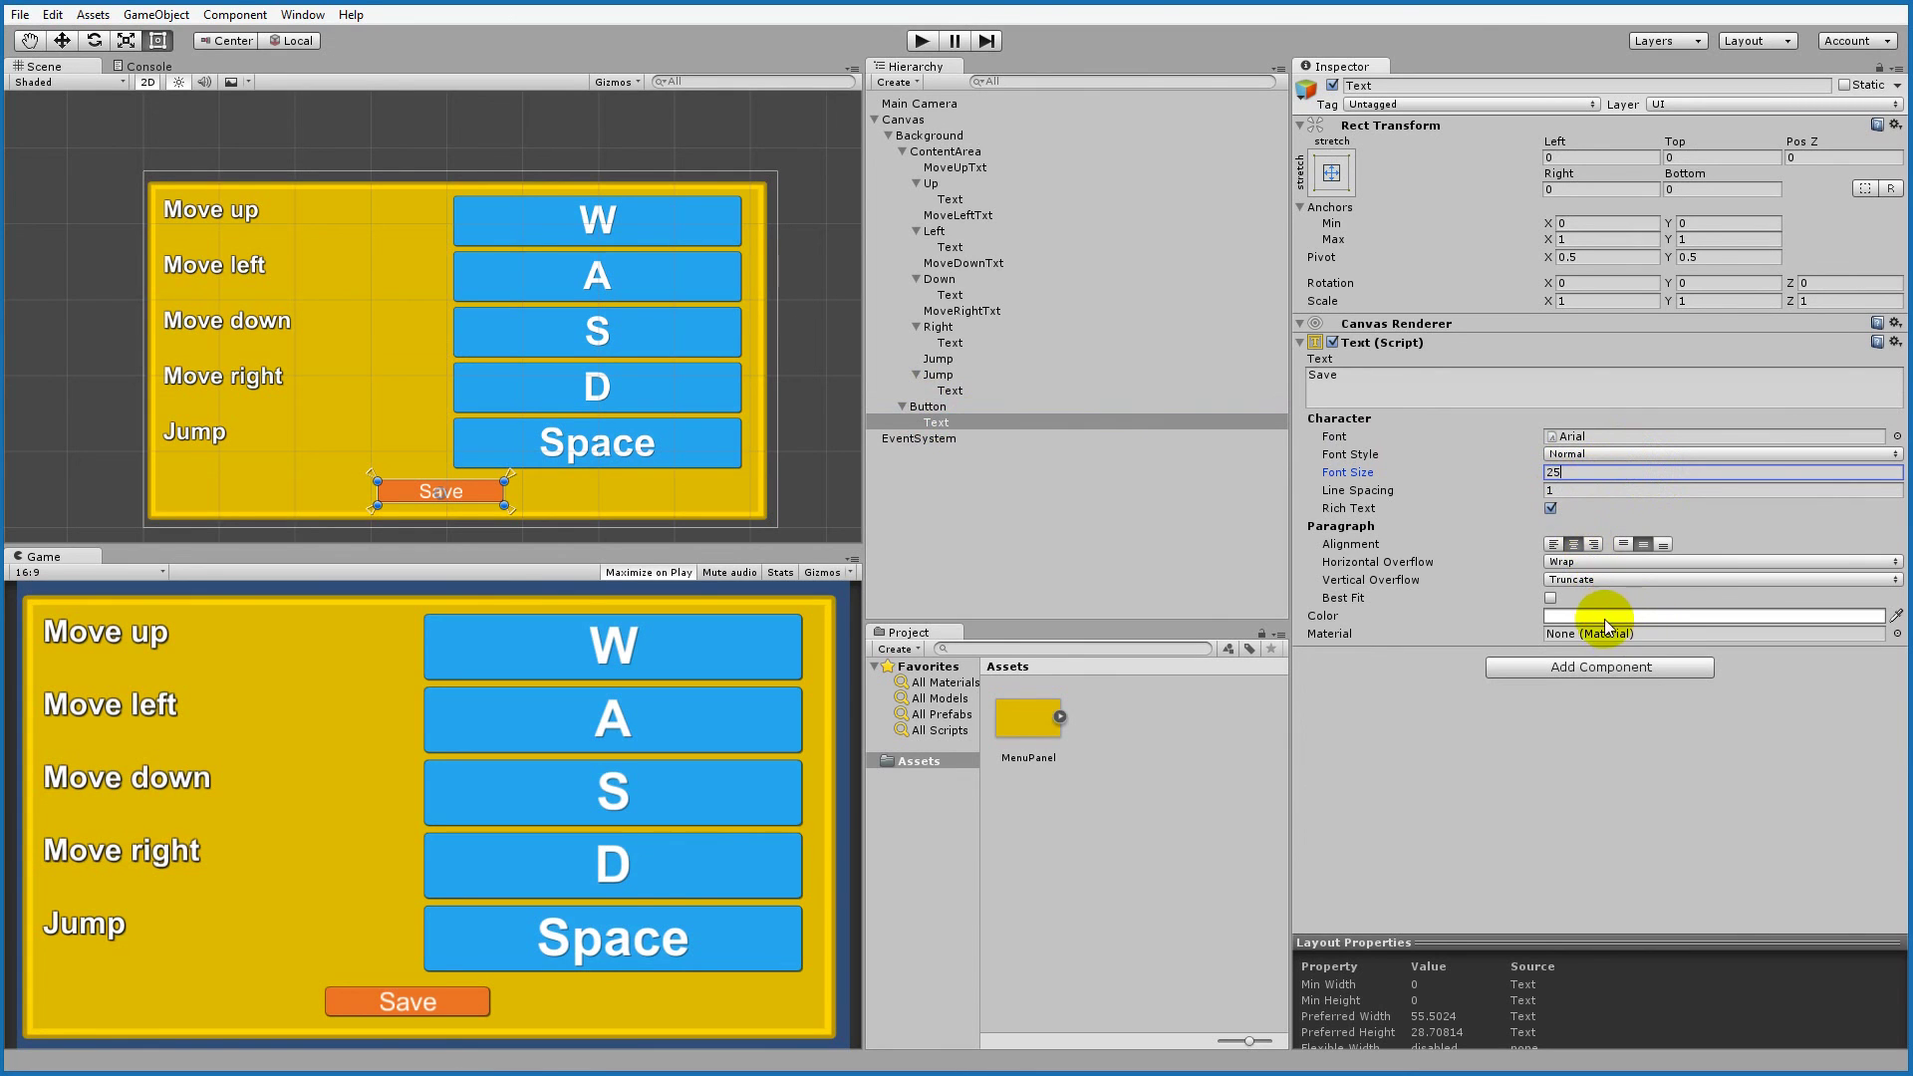
{"action": "left_click", "coordinate": [1591, 453]}
{"action": "left_click", "coordinate": [1590, 497]}
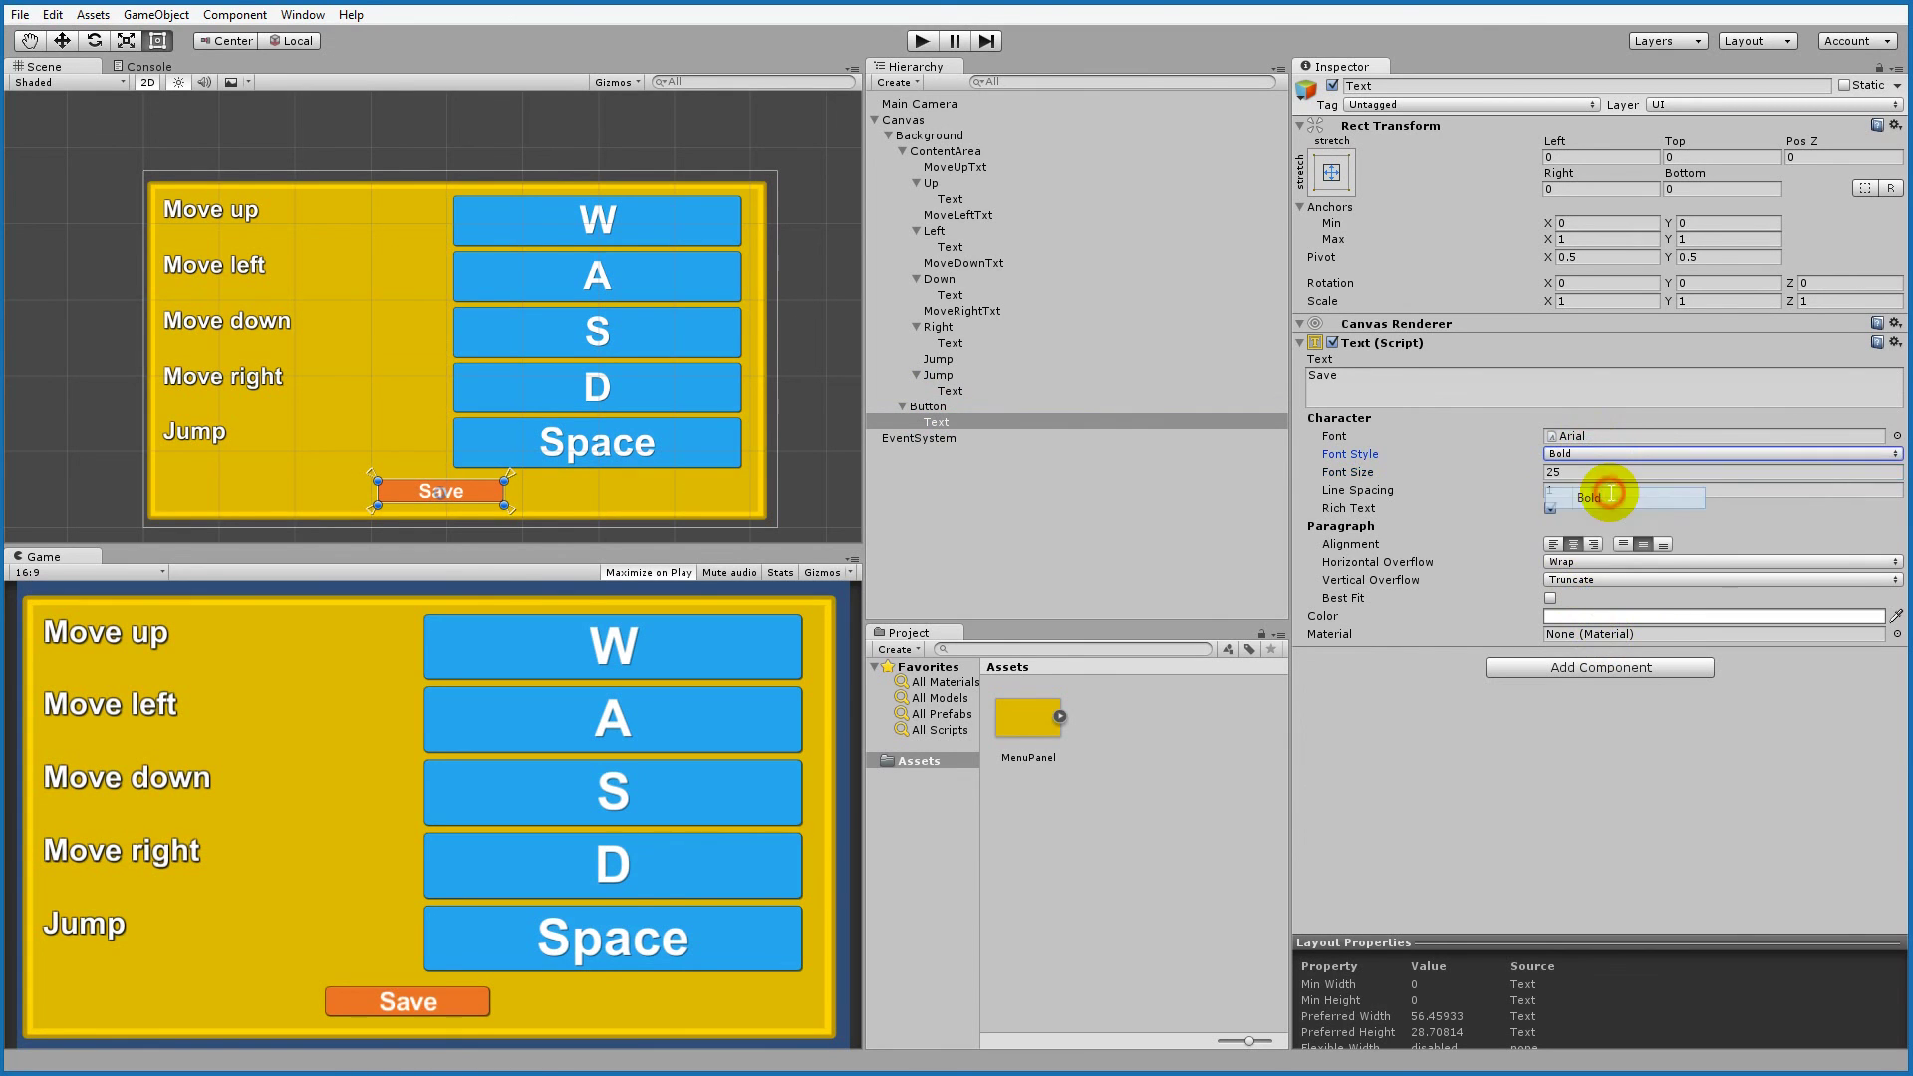
Step: Add an Outline component and a Shadow component to the Save button's text
{"action": "left_click", "coordinate": [1590, 670]}
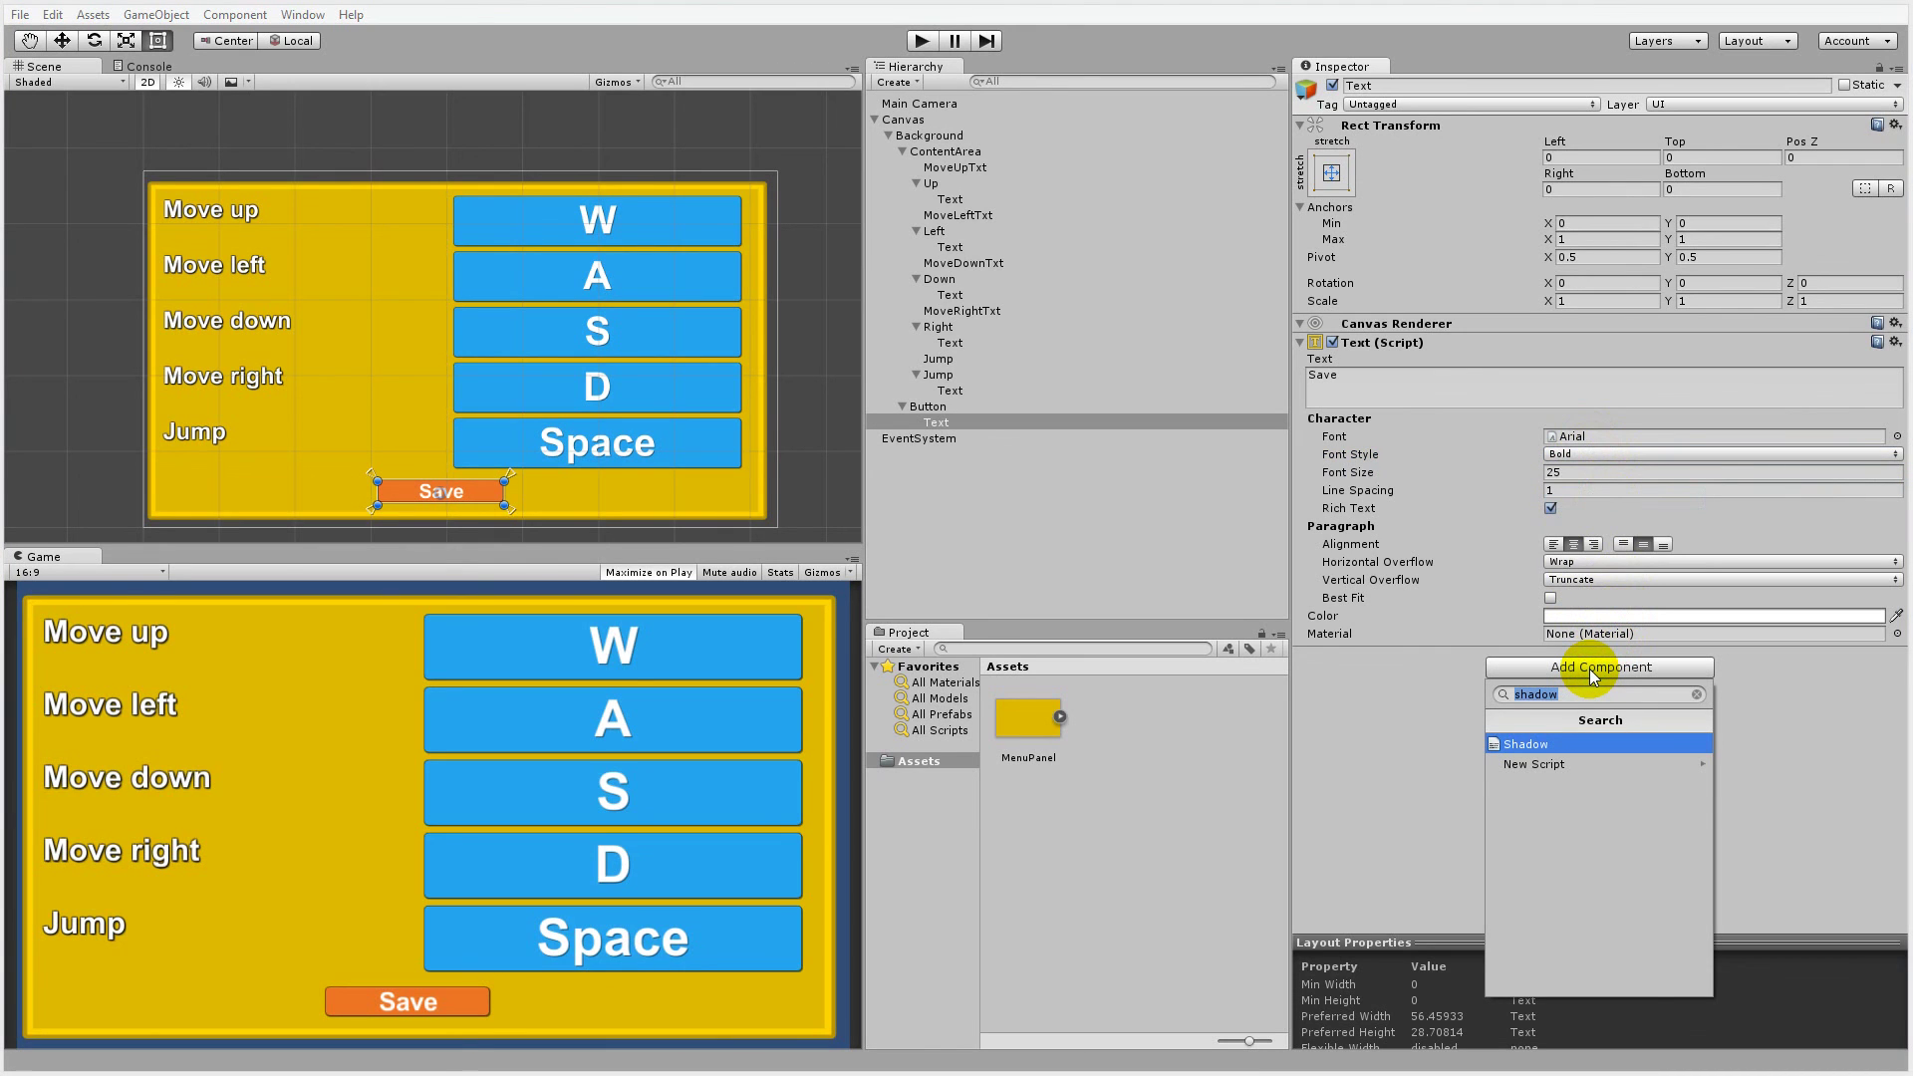
{"action": "type", "text": "out"}
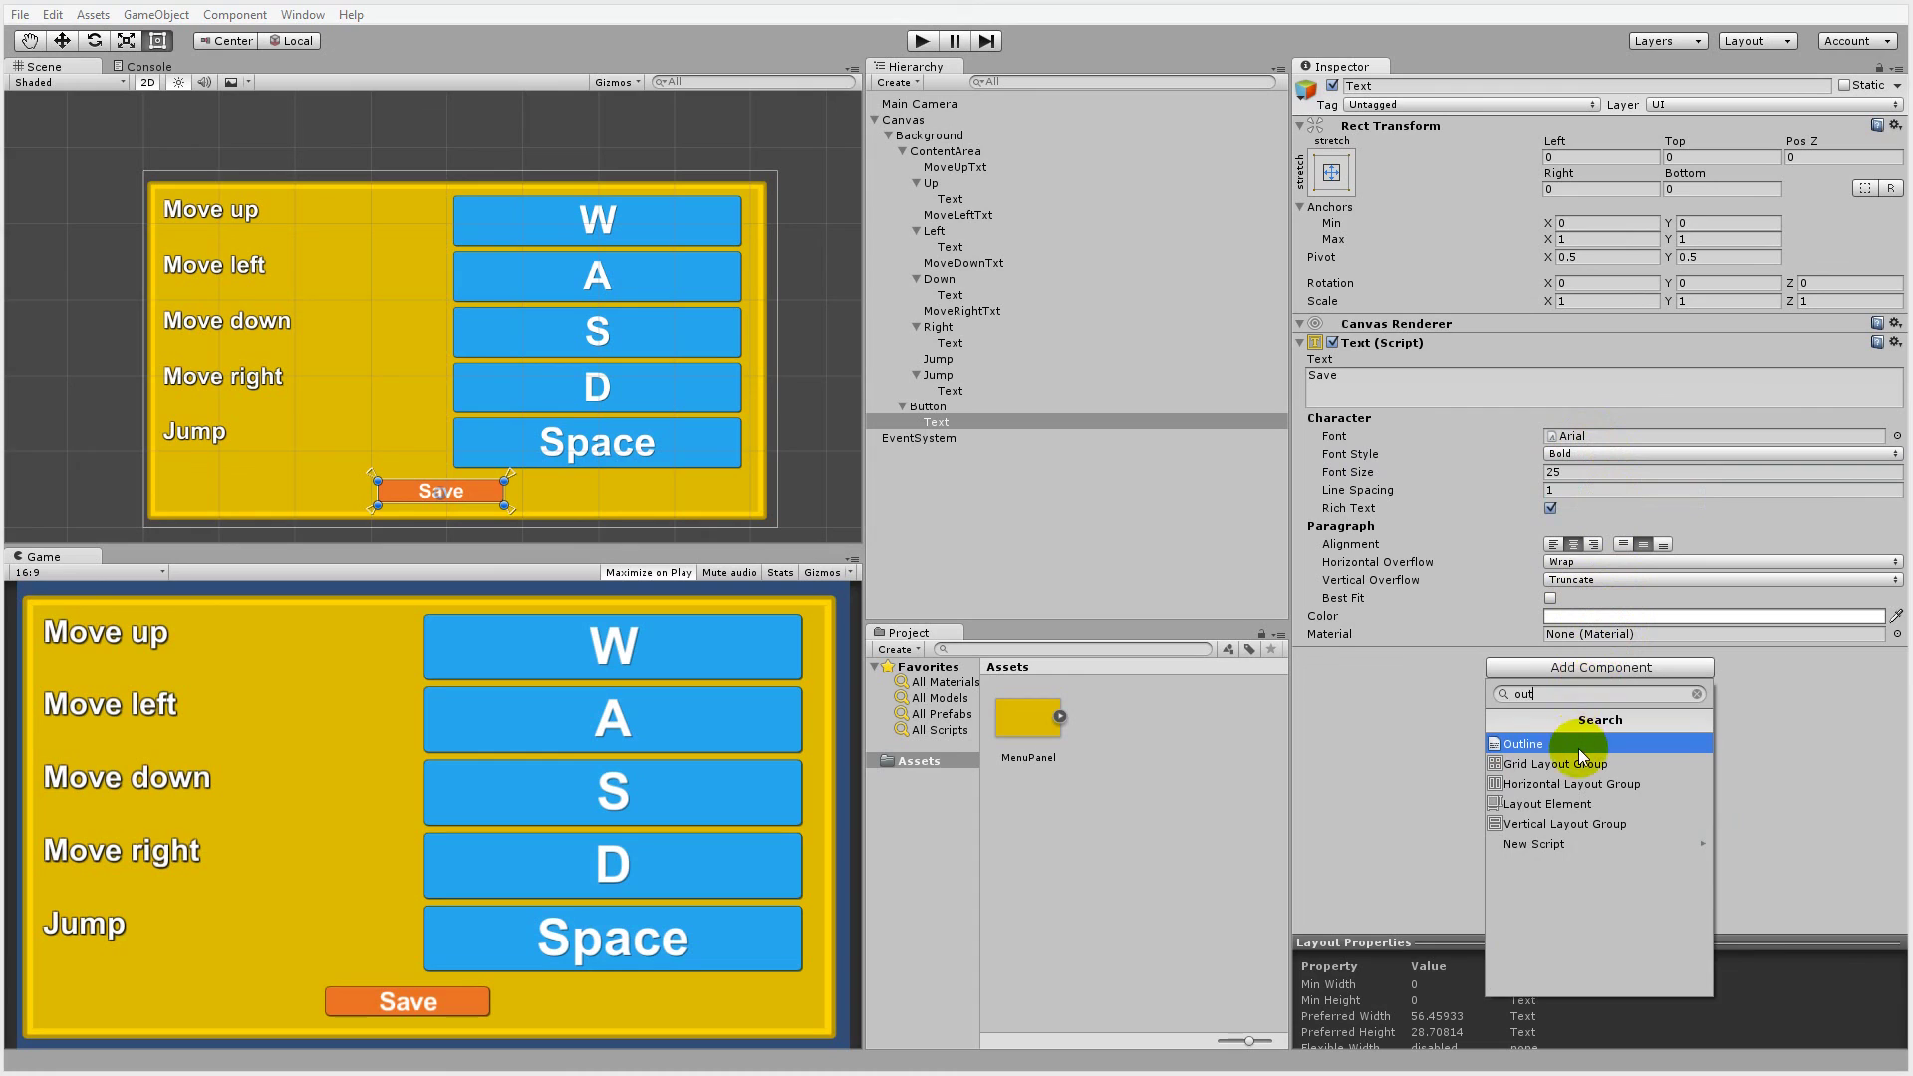
{"action": "left_click", "coordinate": [1579, 750]}
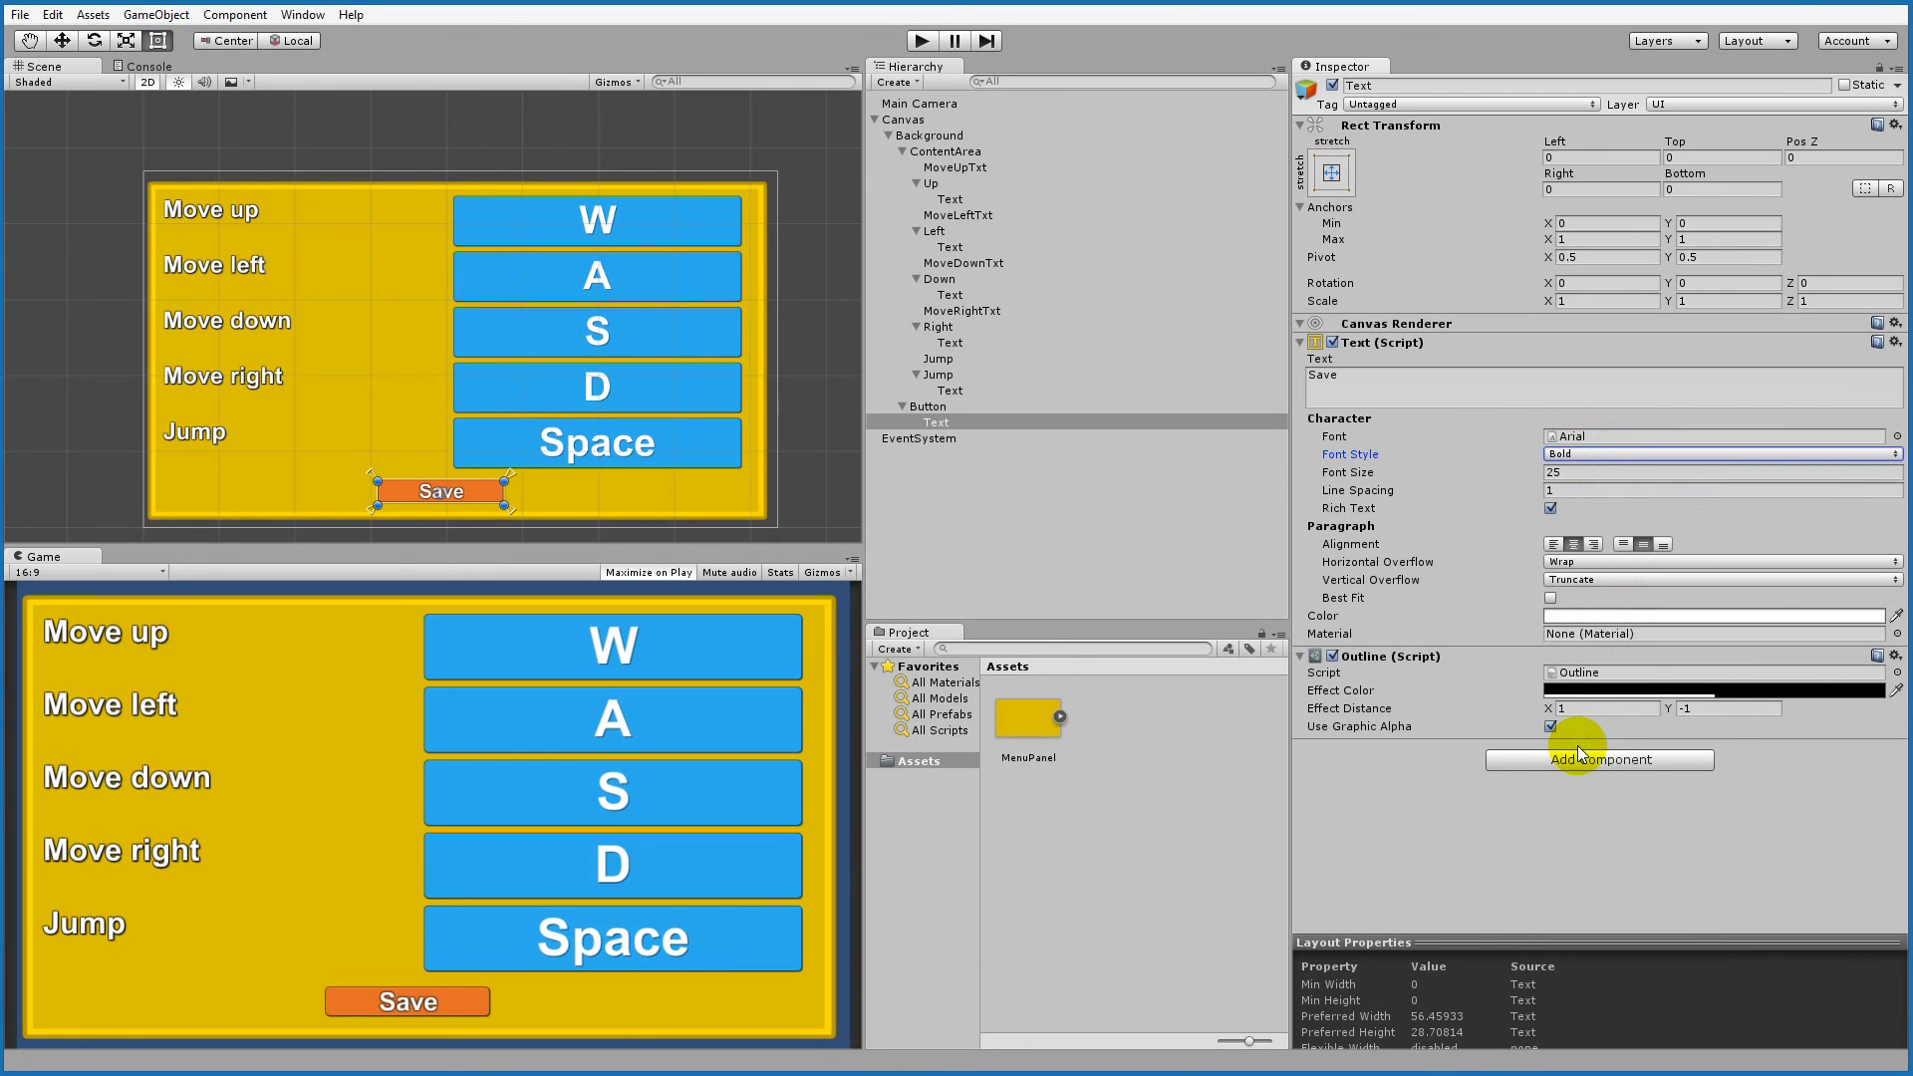
{"action": "left_click", "coordinate": [1594, 762]}
{"action": "type", "text": "shadow"}
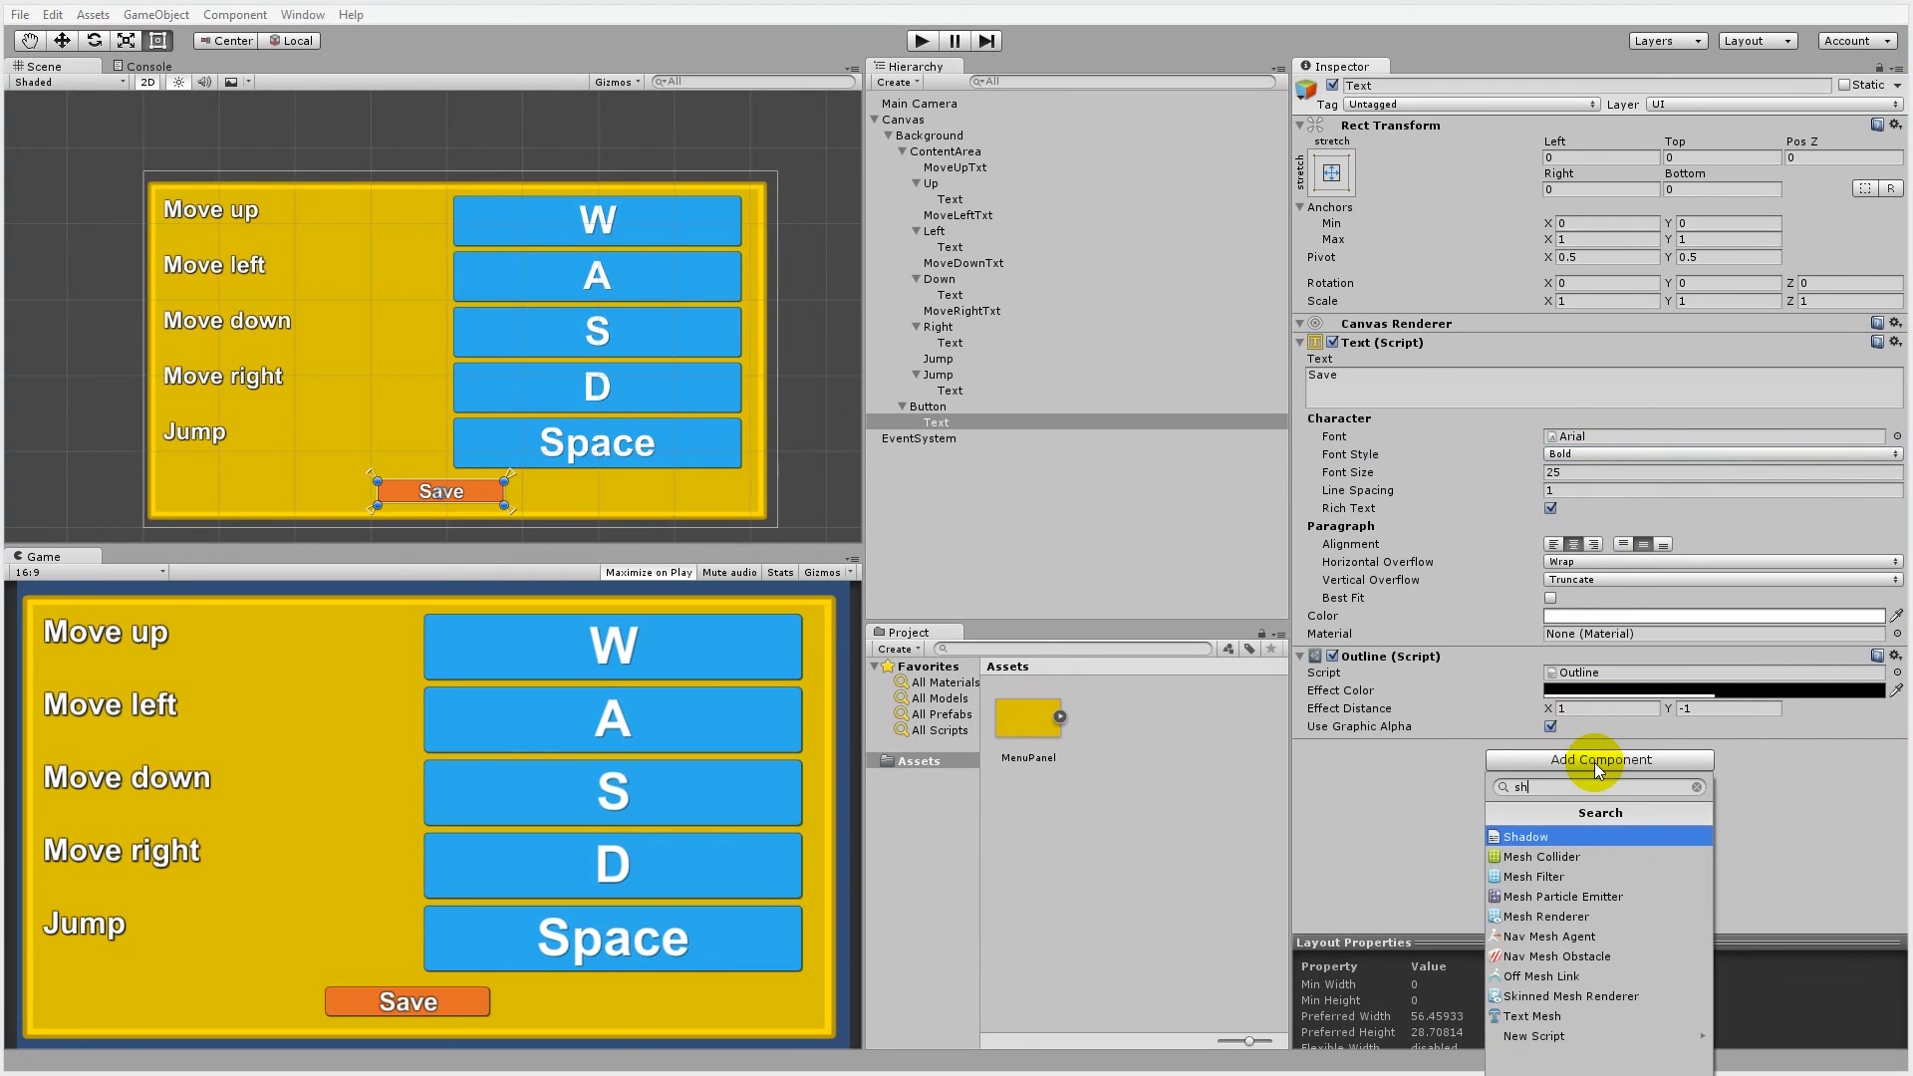
{"action": "left_click", "coordinate": [1657, 839]}
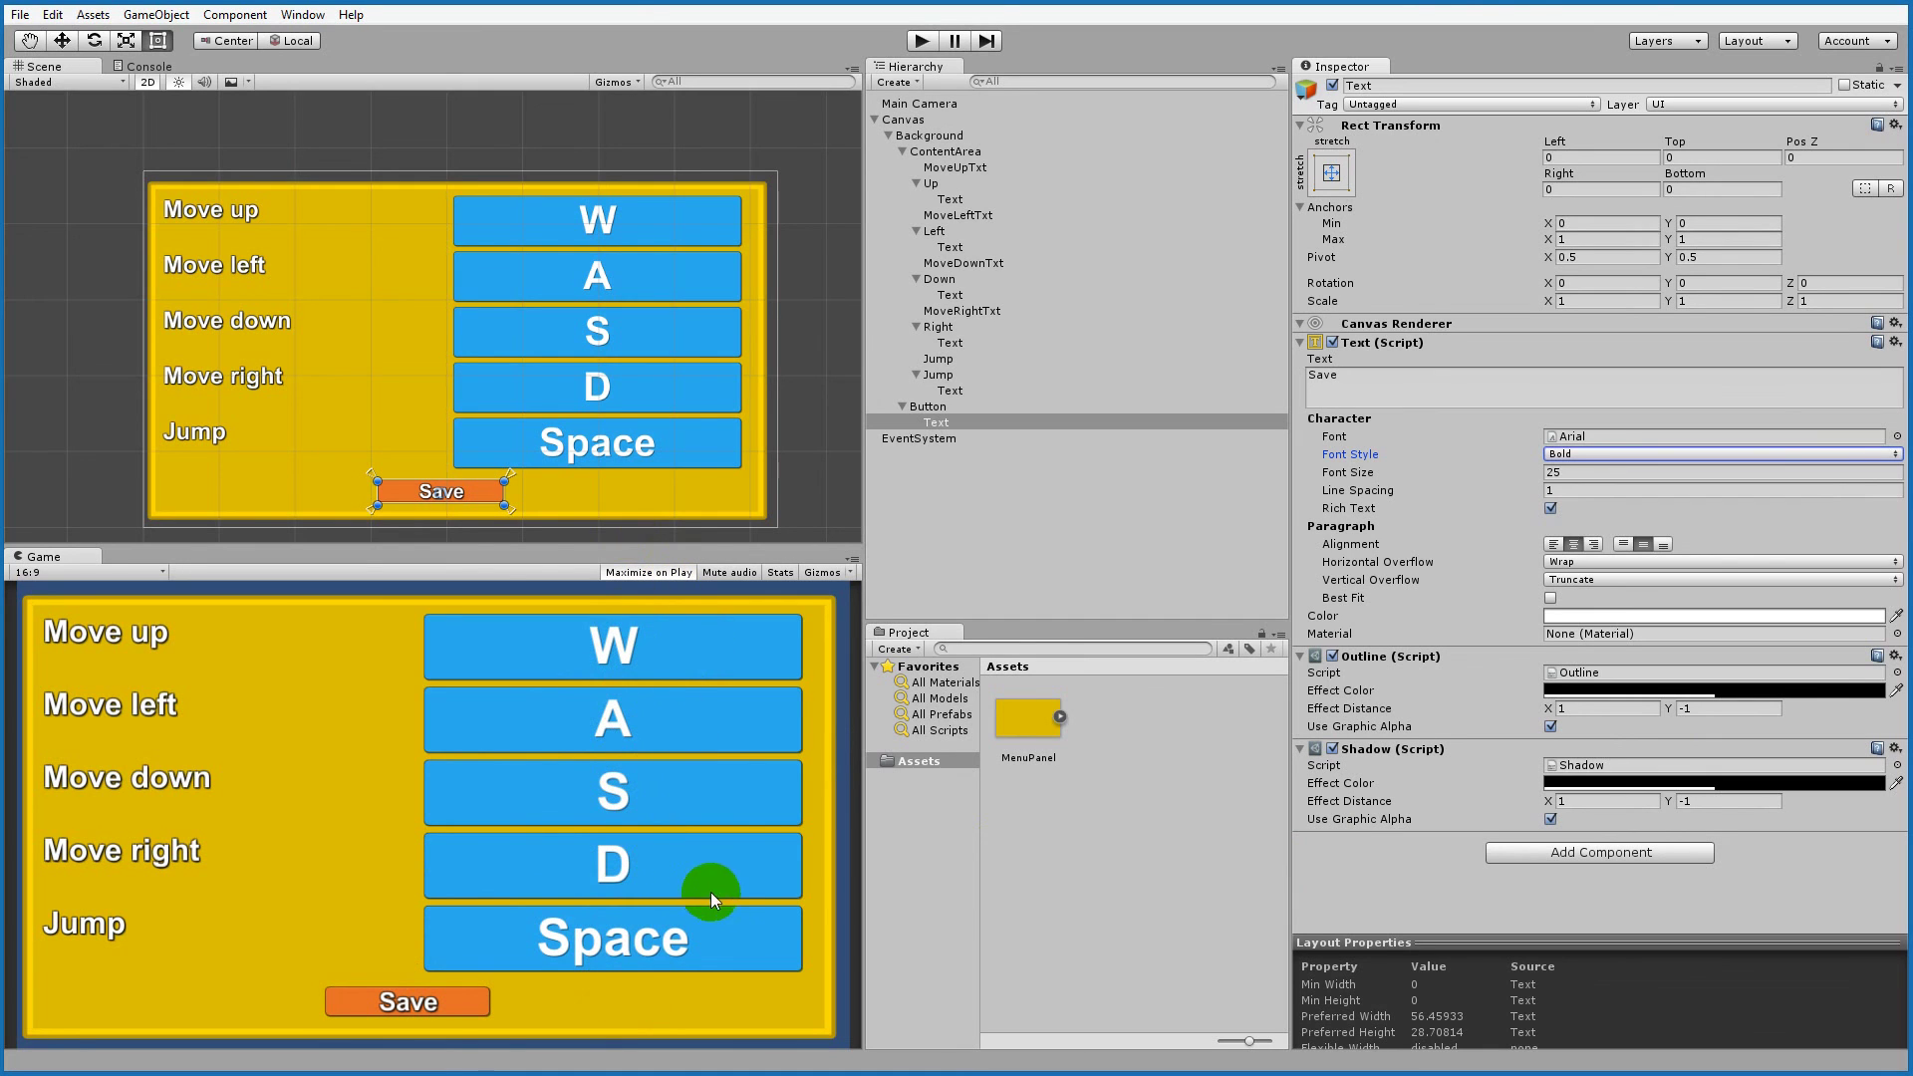
Step: Remove the Outline component from the Save button's text
{"action": "right_click", "coordinate": [1387, 661]}
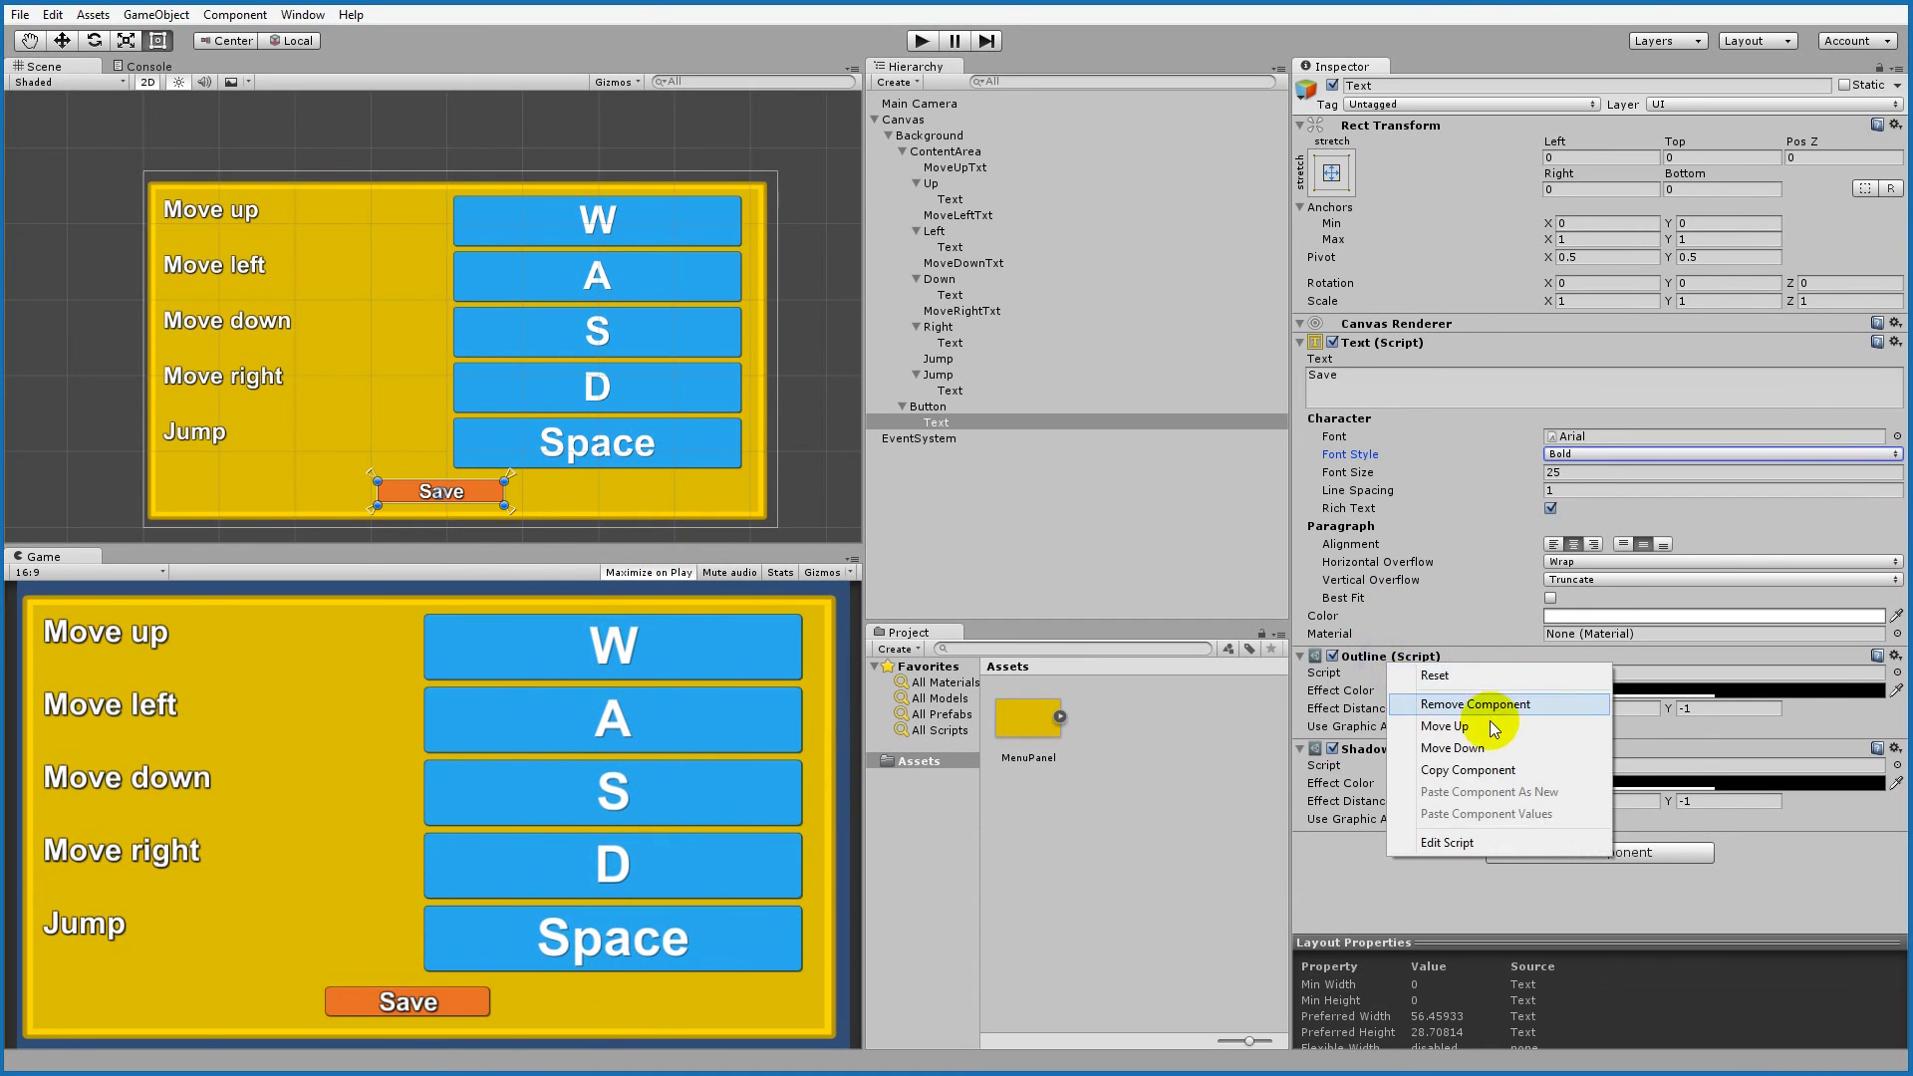
{"action": "left_click", "coordinate": [1480, 703]}
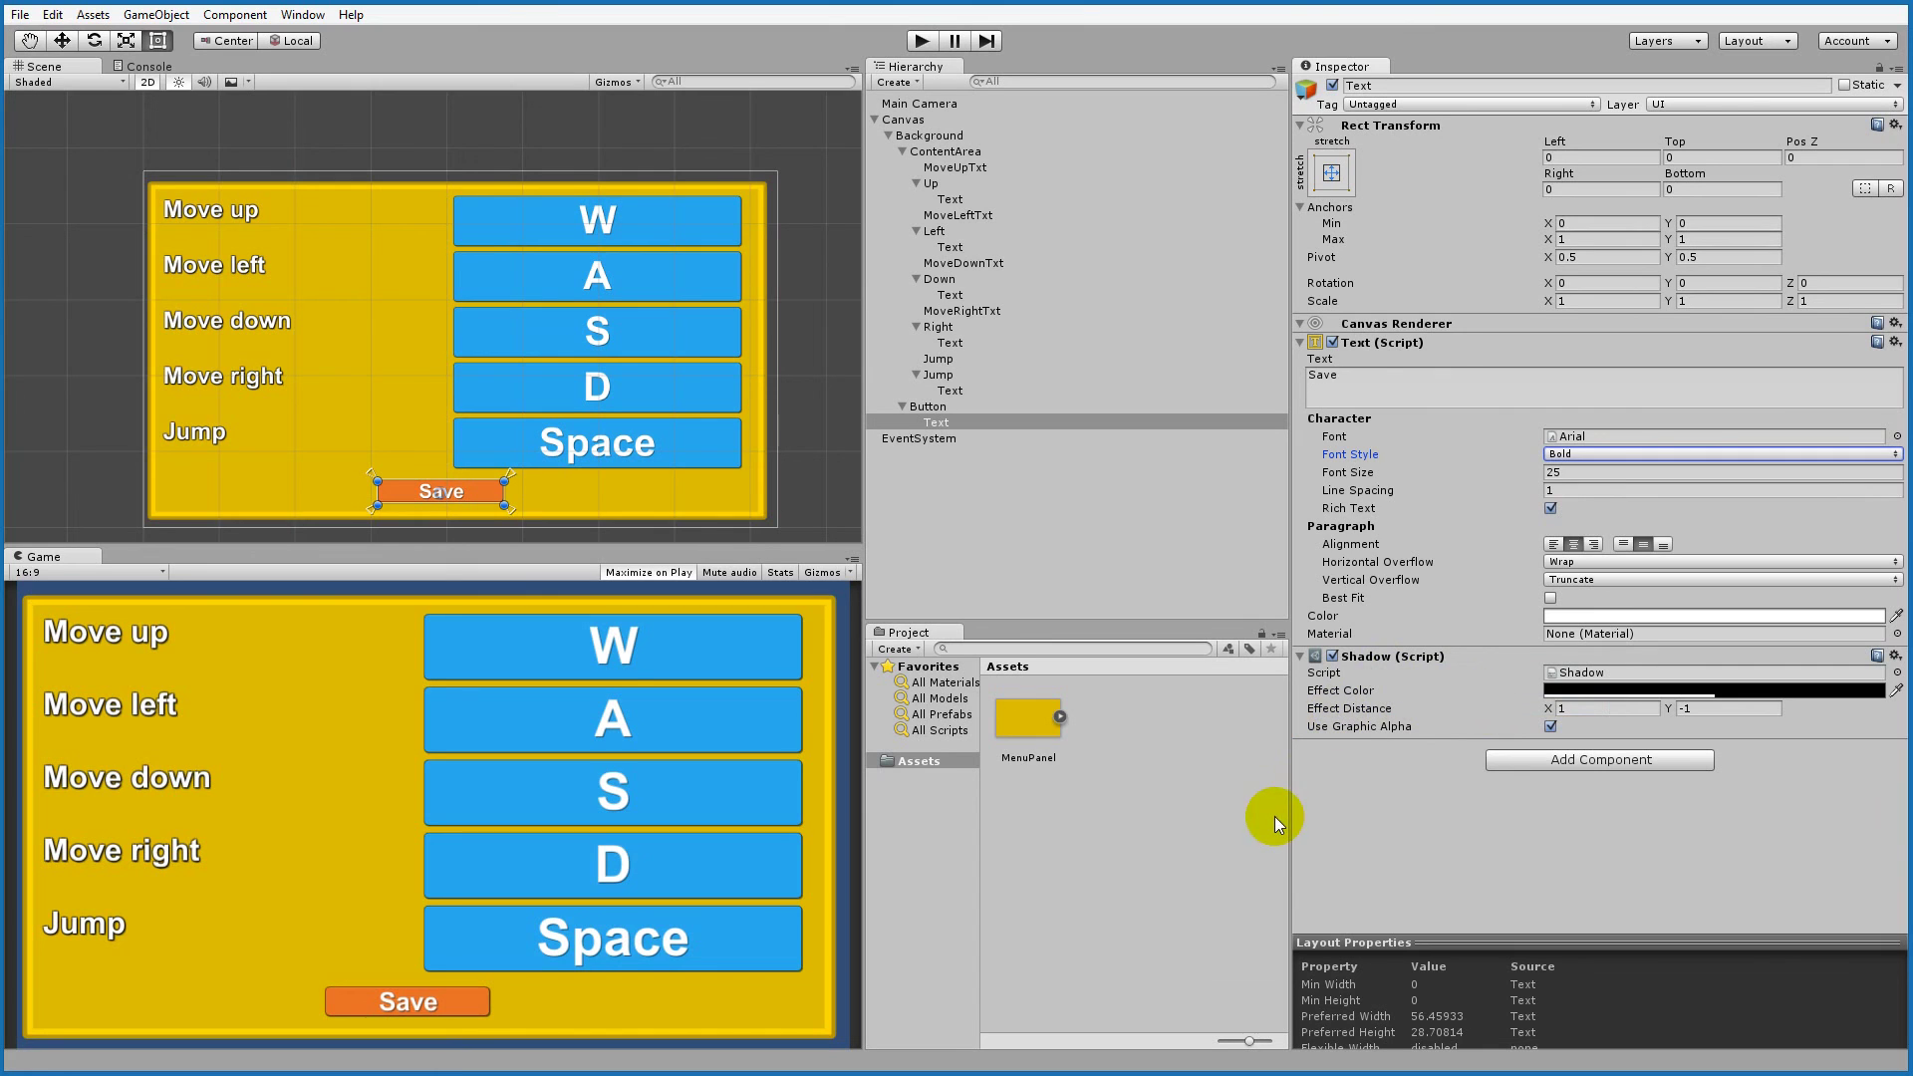